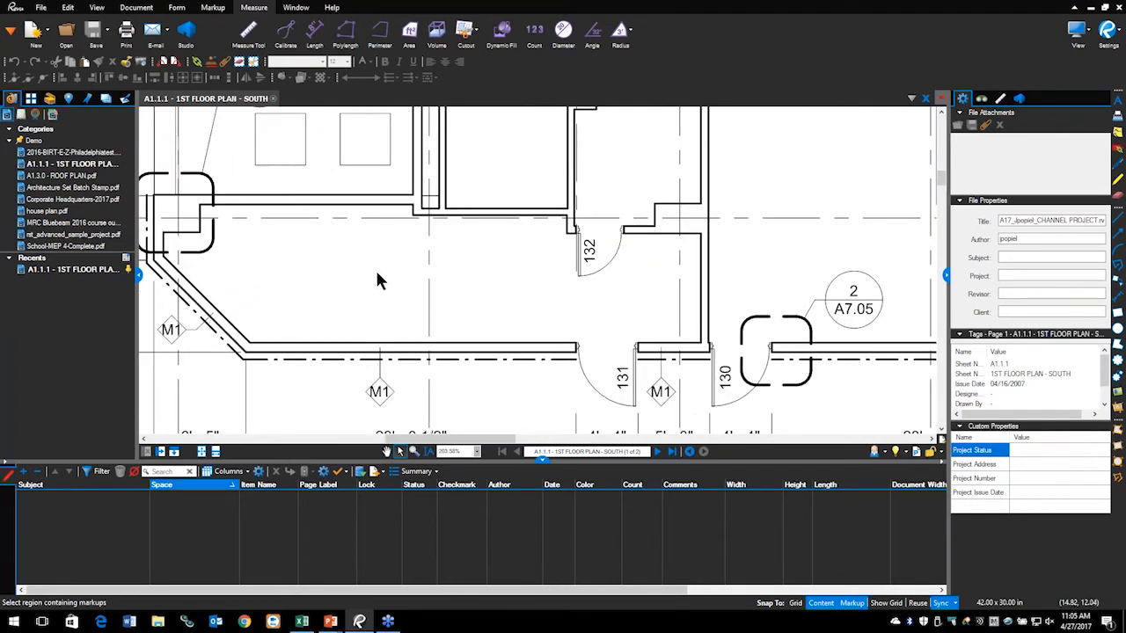
pyautogui.moveTo(612, 215)
pyautogui.mouseDown()
pyautogui.moveTo(563, 226)
pyautogui.moveTo(667, 233)
pyautogui.moveTo(570, 220)
pyautogui.mouseUp()
pyautogui.moveTo(647, 327)
pyautogui.mouseDown()
pyautogui.moveTo(595, 375)
pyautogui.moveTo(651, 323)
pyautogui.mouseUp()
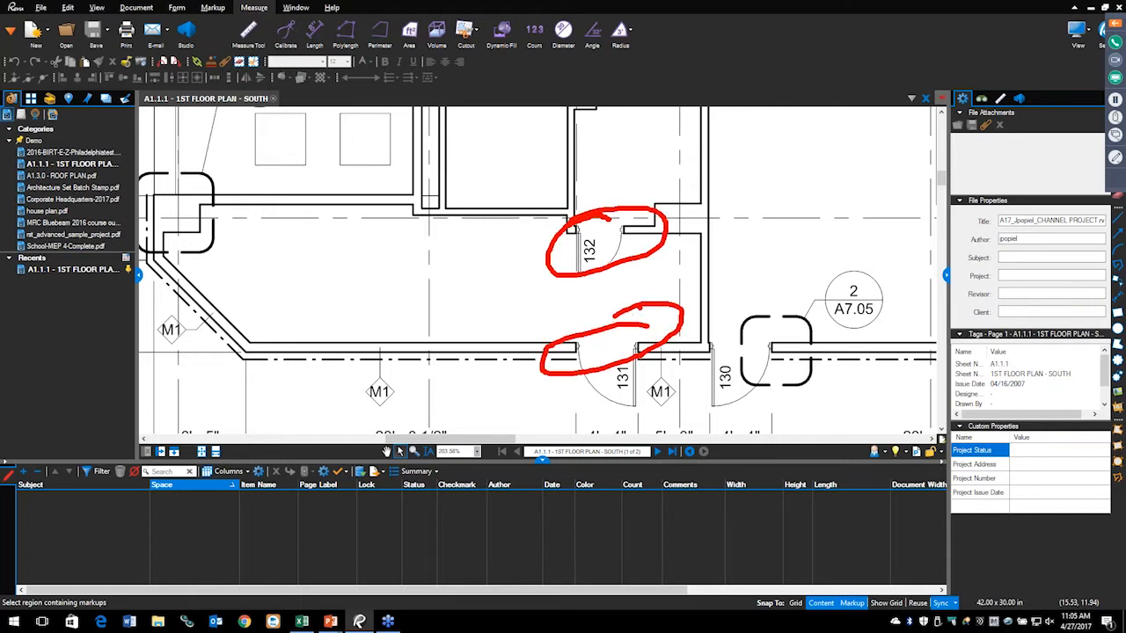
pyautogui.press('Escape')
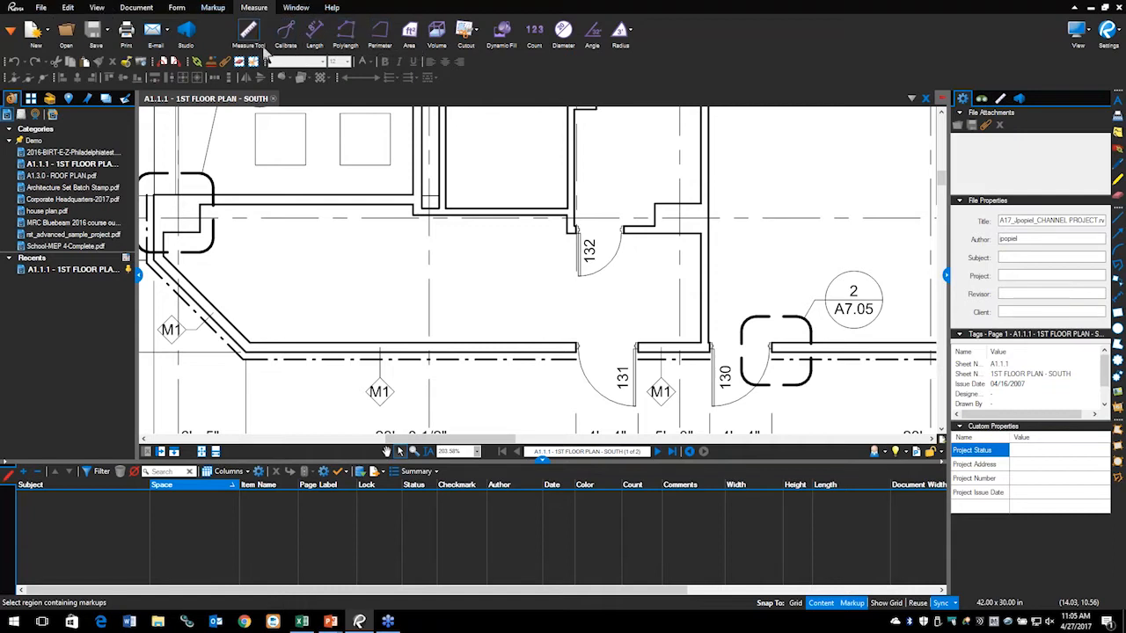
pyautogui.moveTo(440, 86)
pyautogui.mouseDown()
pyautogui.moveTo(576, 83)
pyautogui.moveTo(540, 4)
pyautogui.moveTo(52, 27)
pyautogui.moveTo(245, 88)
pyautogui.moveTo(466, 91)
pyautogui.mouseUp()
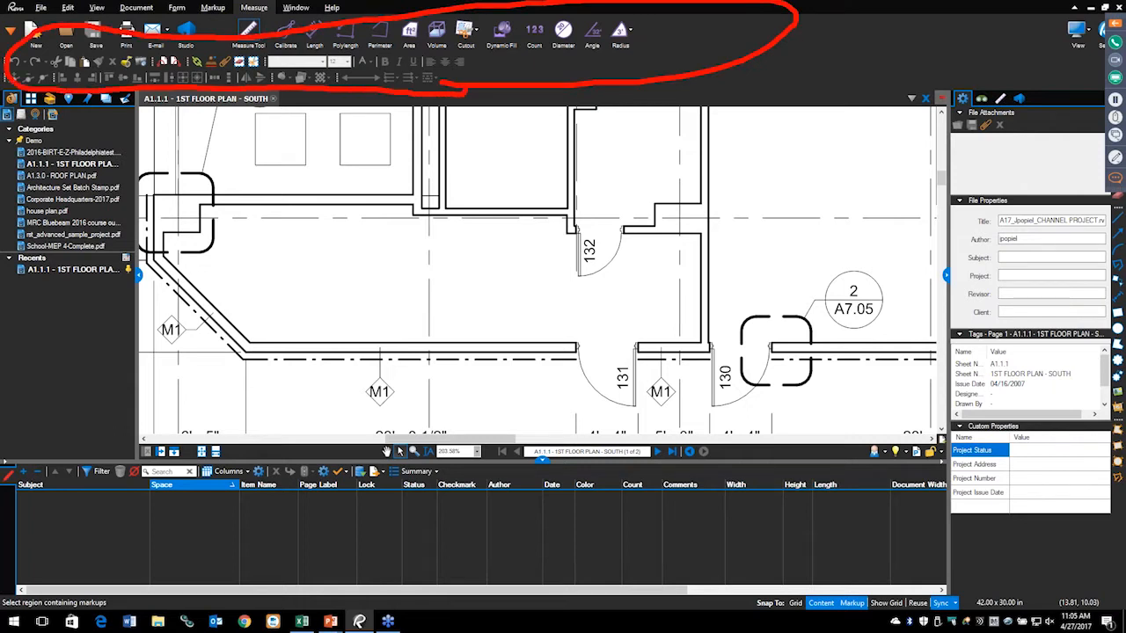
pyautogui.press('Escape')
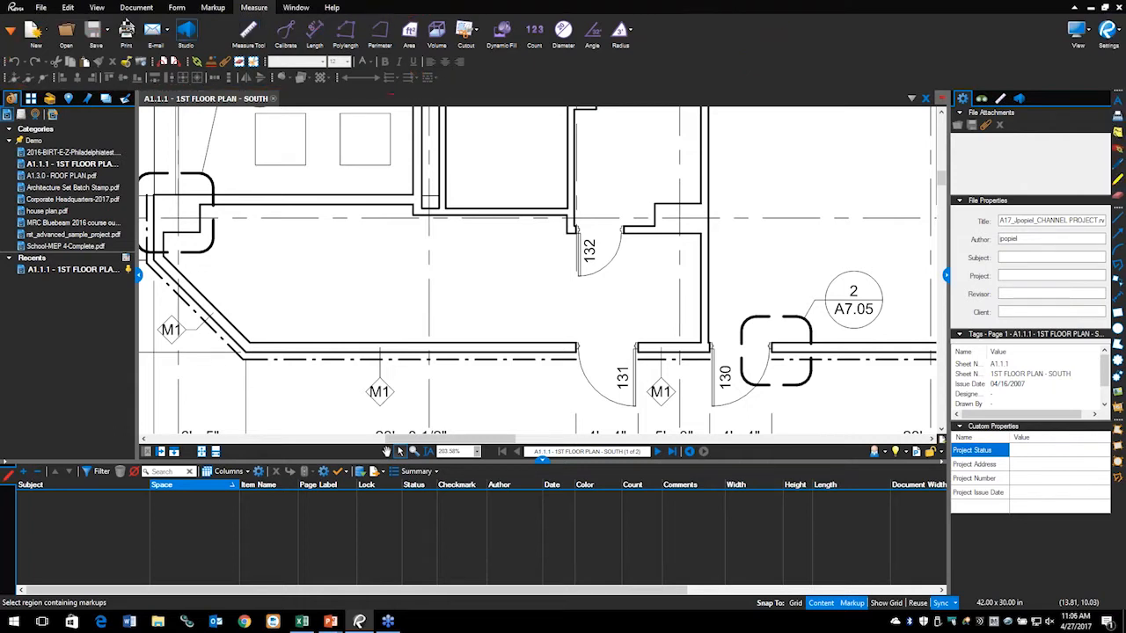
pyautogui.click(47, 9)
pyautogui.click(70, 10)
pyautogui.click(105, 8)
pyautogui.click(137, 8)
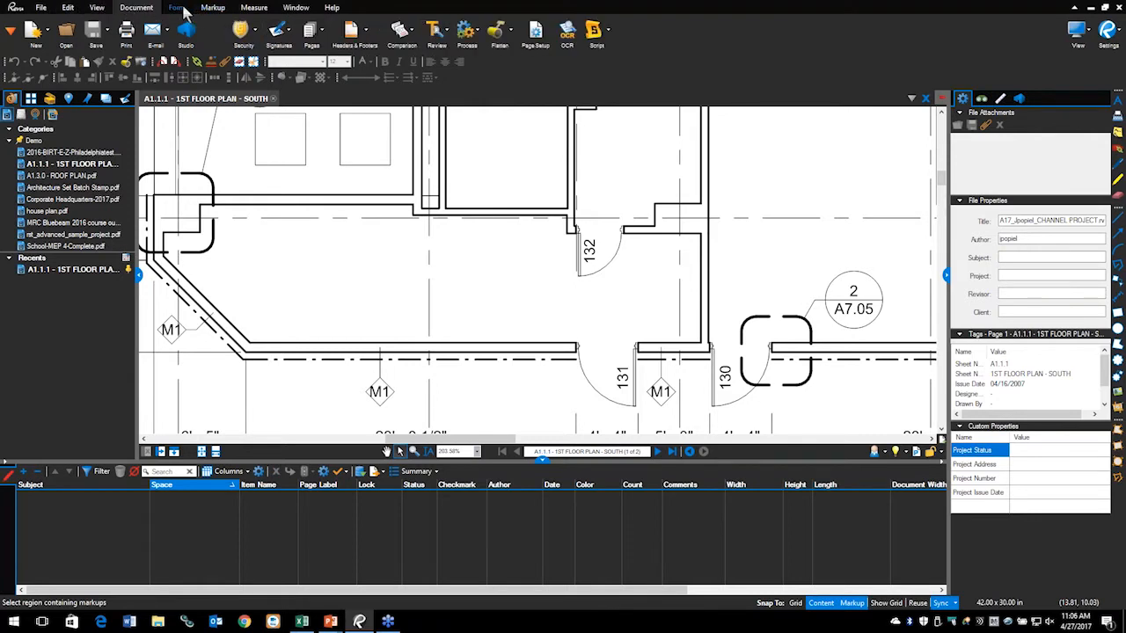
pyautogui.click(177, 8)
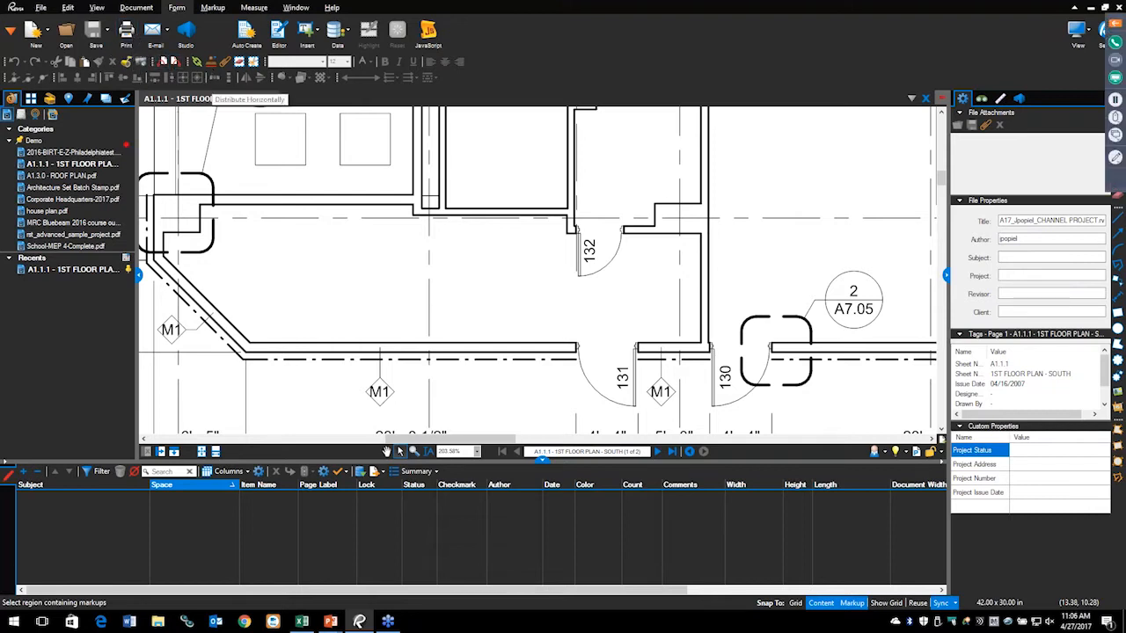
pyautogui.moveTo(140, 202)
pyautogui.mouseDown()
pyautogui.moveTo(251, 167)
pyautogui.moveTo(326, 162)
pyautogui.mouseUp()
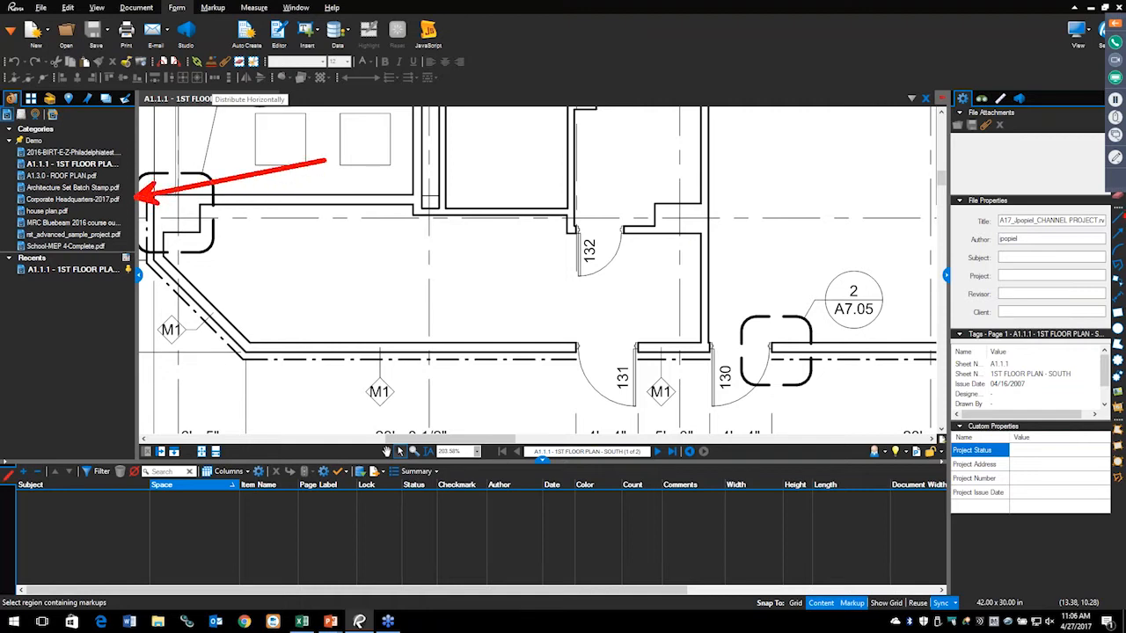
pyautogui.moveTo(967, 243); pyautogui.dragTo(767, 195)
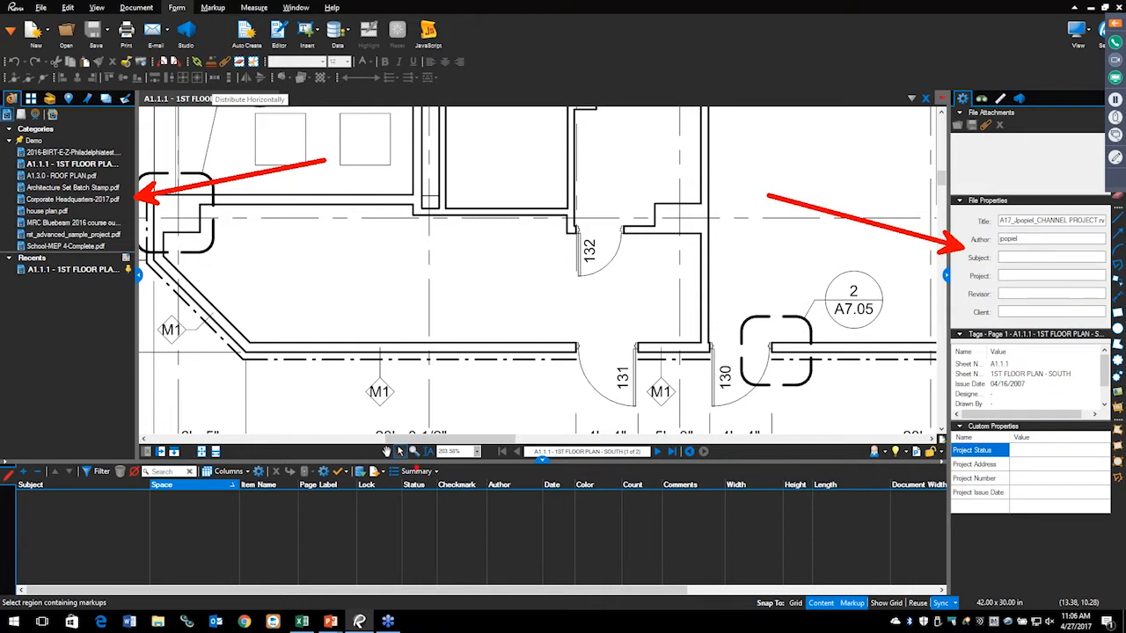
pyautogui.moveTo(412, 472)
pyautogui.mouseDown()
pyautogui.moveTo(428, 304)
pyautogui.moveTo(411, 300)
pyautogui.mouseUp()
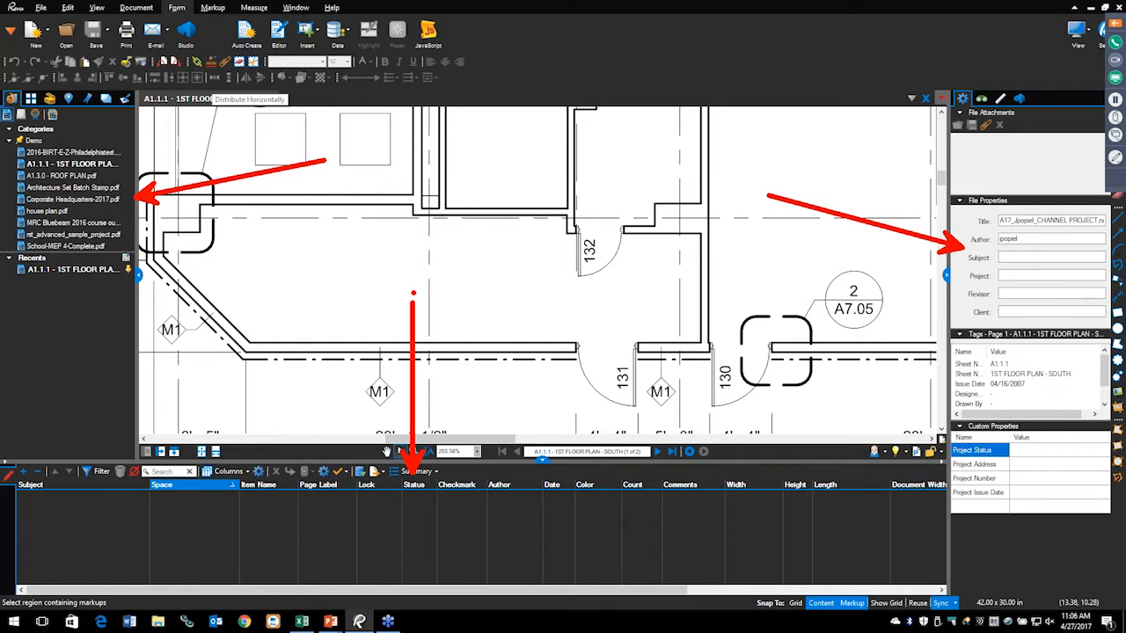
pyautogui.press('Escape')
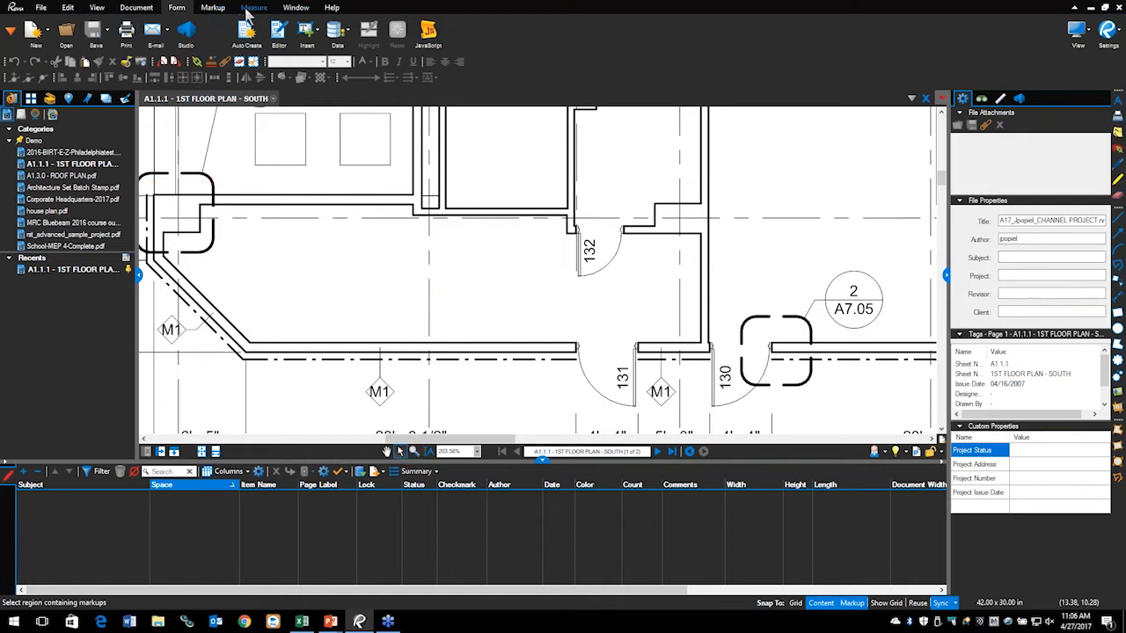
pyautogui.click(250, 9)
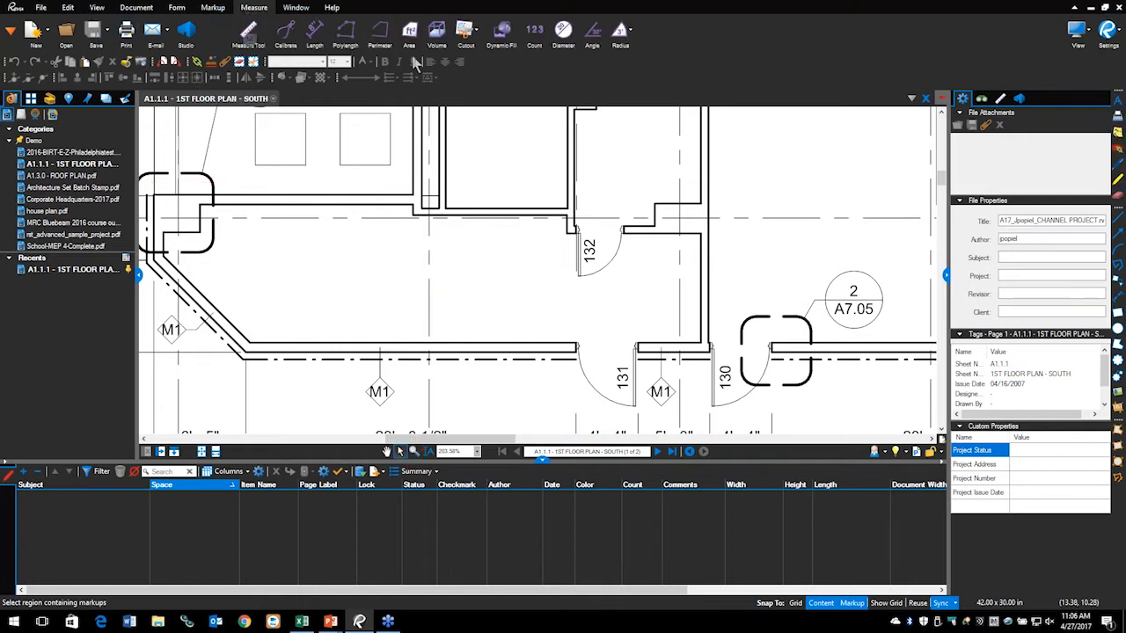
# Step: Launch Dynamic Fill from Measure with Boundary Size at 25% and Edge Sensitivity Low
pyautogui.click(504, 33)
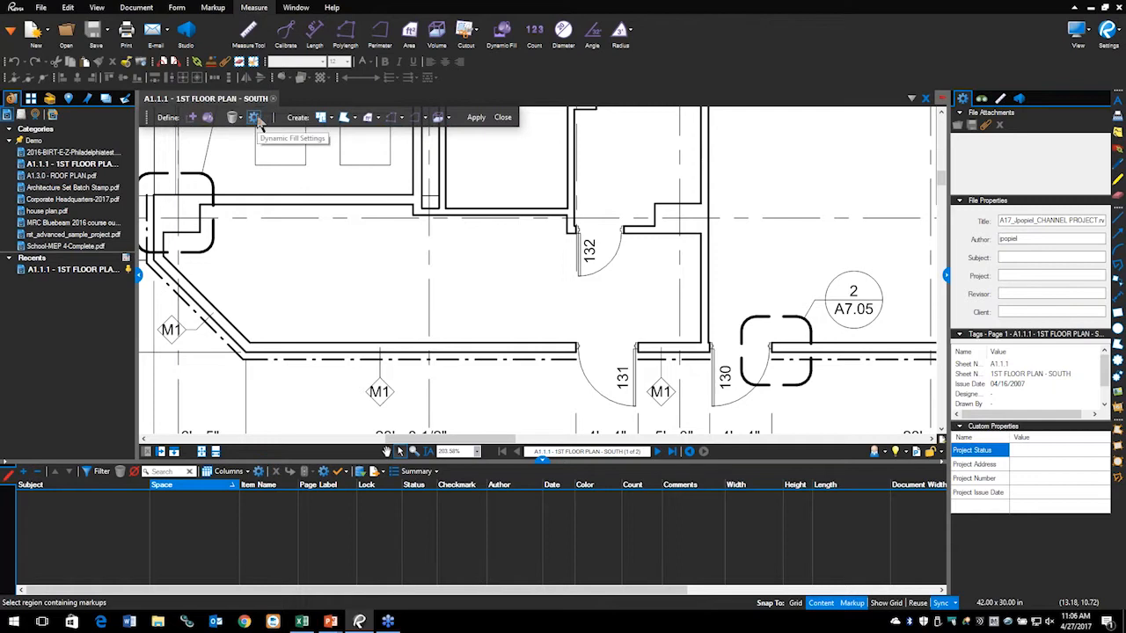
pyautogui.click(255, 119)
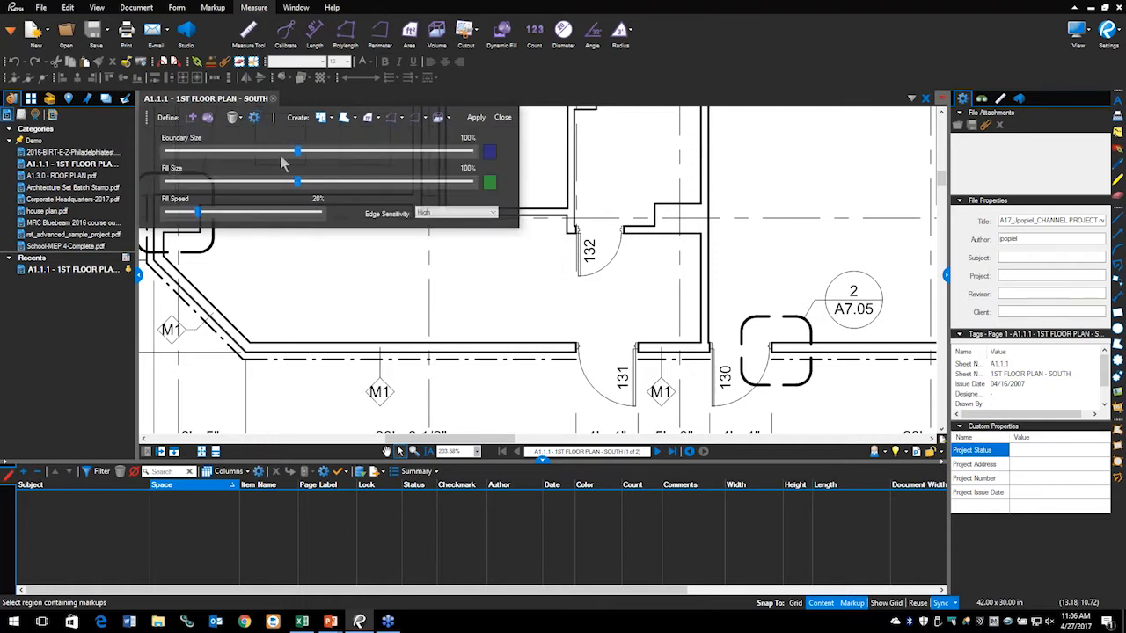
pyautogui.moveTo(297, 155); pyautogui.dragTo(170, 158)
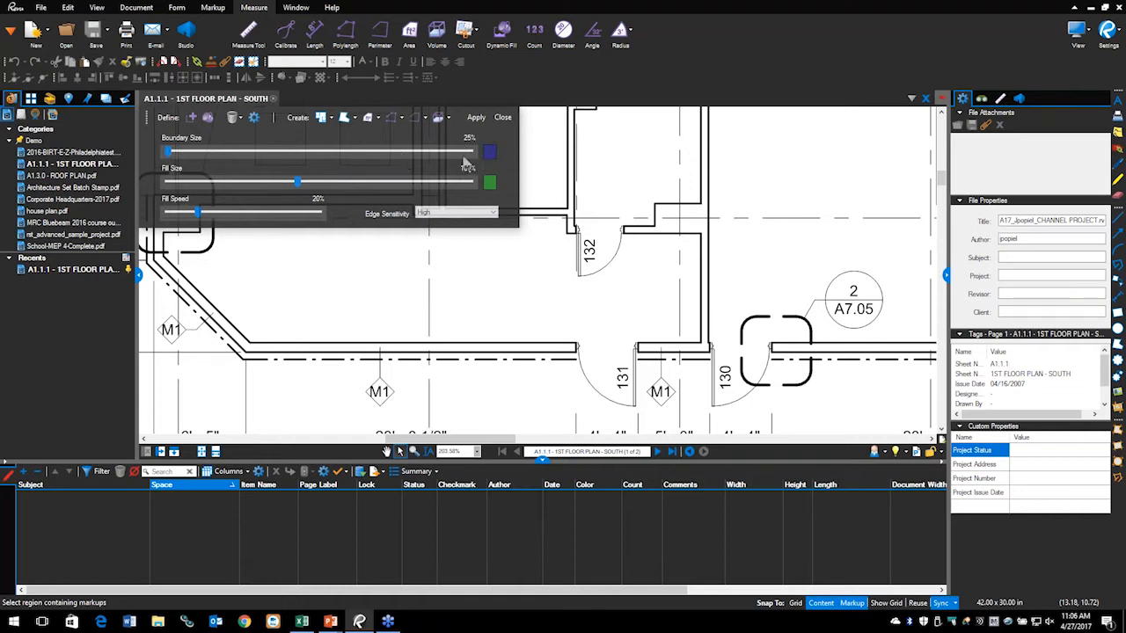
pyautogui.click(429, 219)
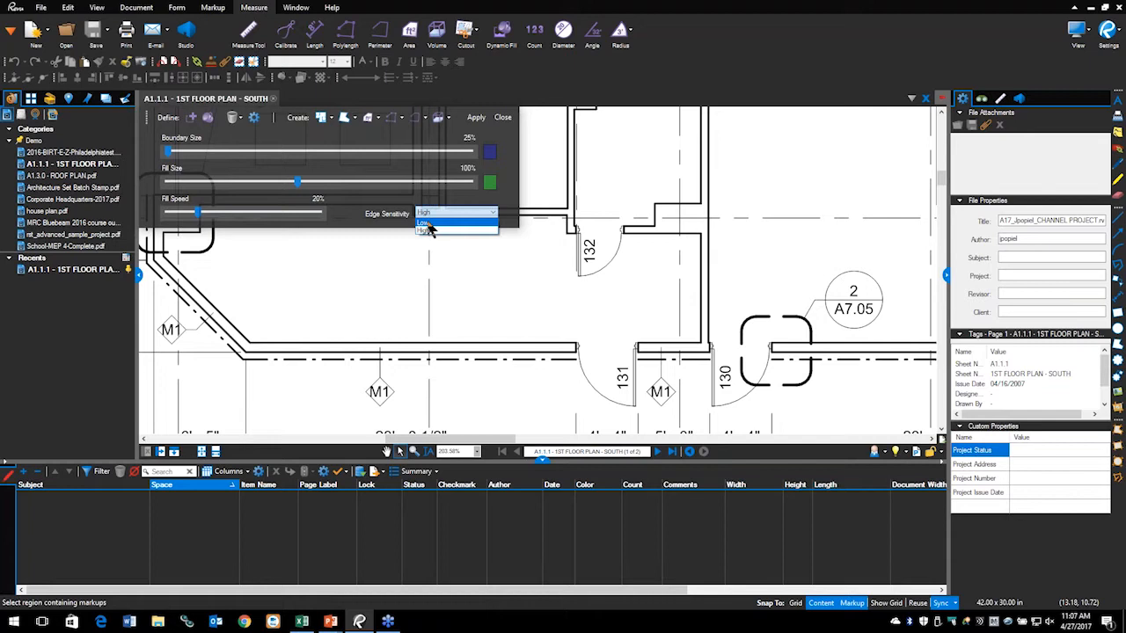
pyautogui.click(428, 225)
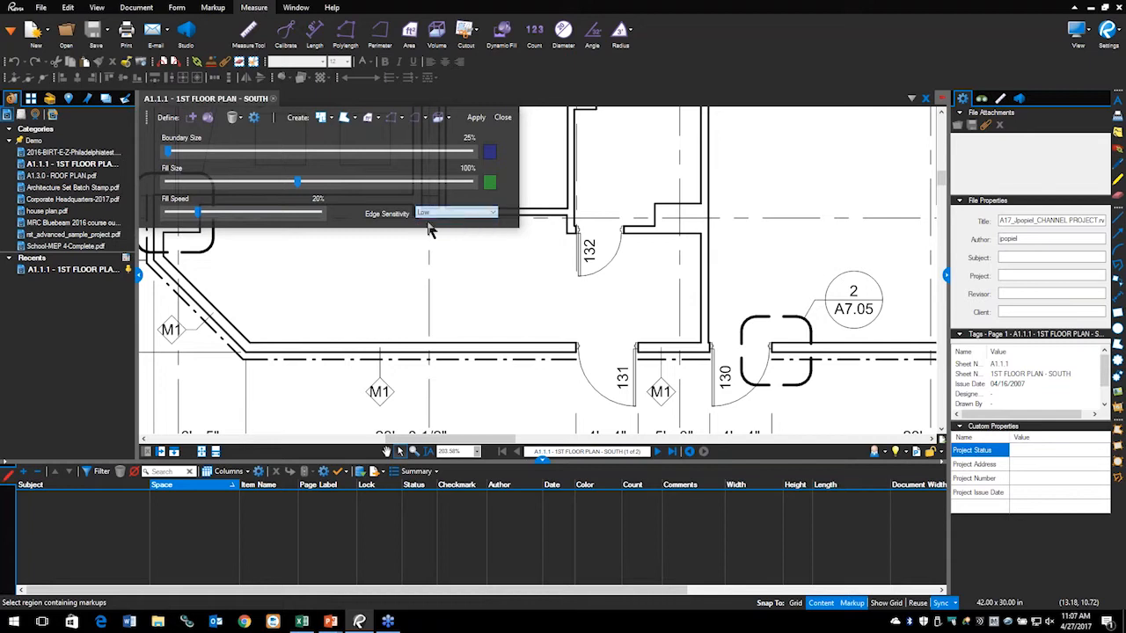
pyautogui.click(254, 120)
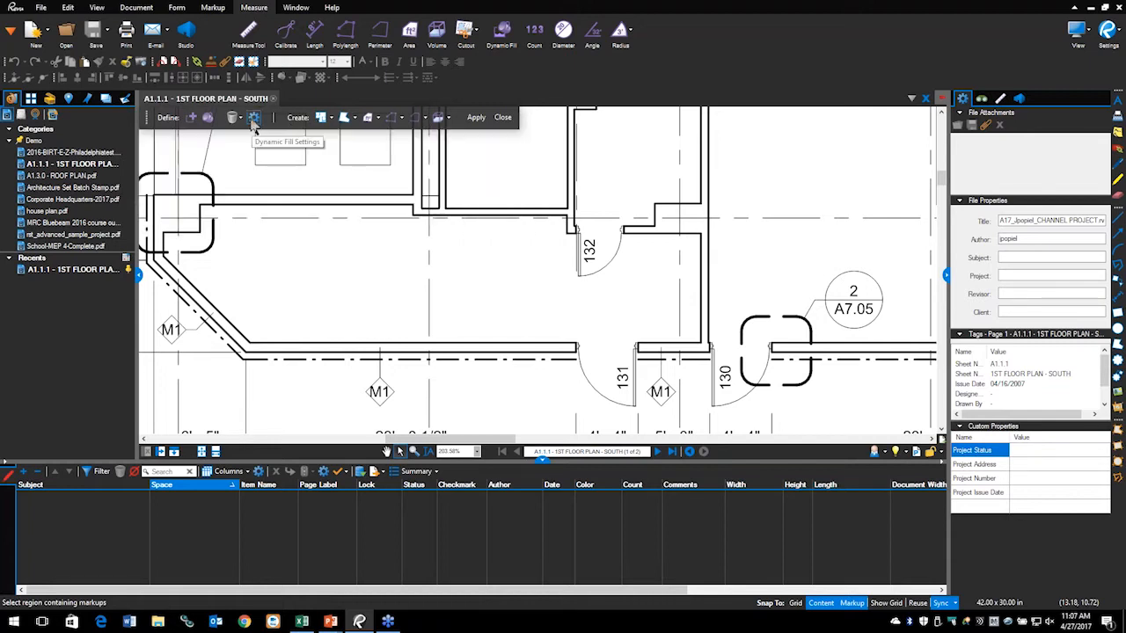
# Step: Draw Add Boundary lines across the door 132 and door 131 openings
pyautogui.click(193, 124)
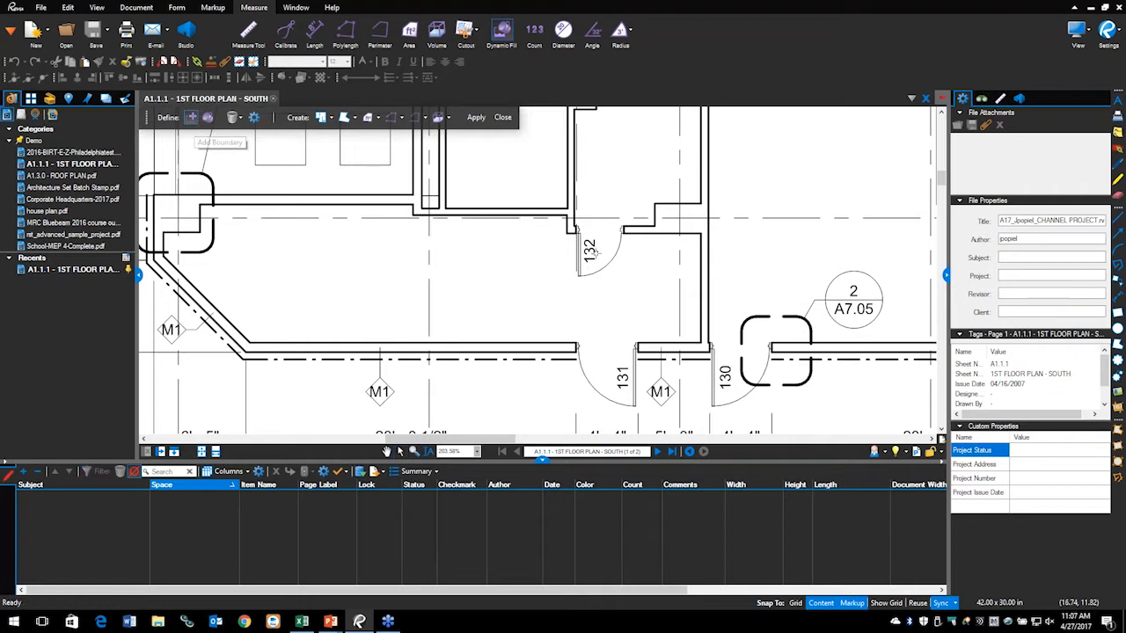
pyautogui.scroll(2, 556, 217)
pyautogui.click(547, 211)
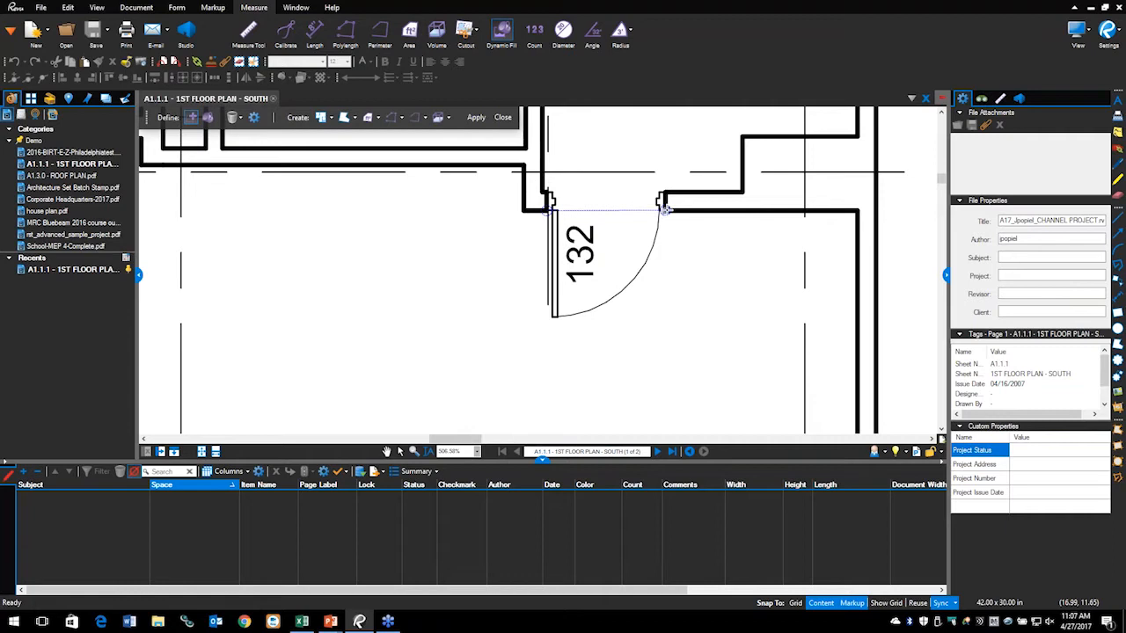
pyautogui.click(664, 208)
pyautogui.scroll(-3, 648, 347)
pyautogui.scroll(3, 625, 372)
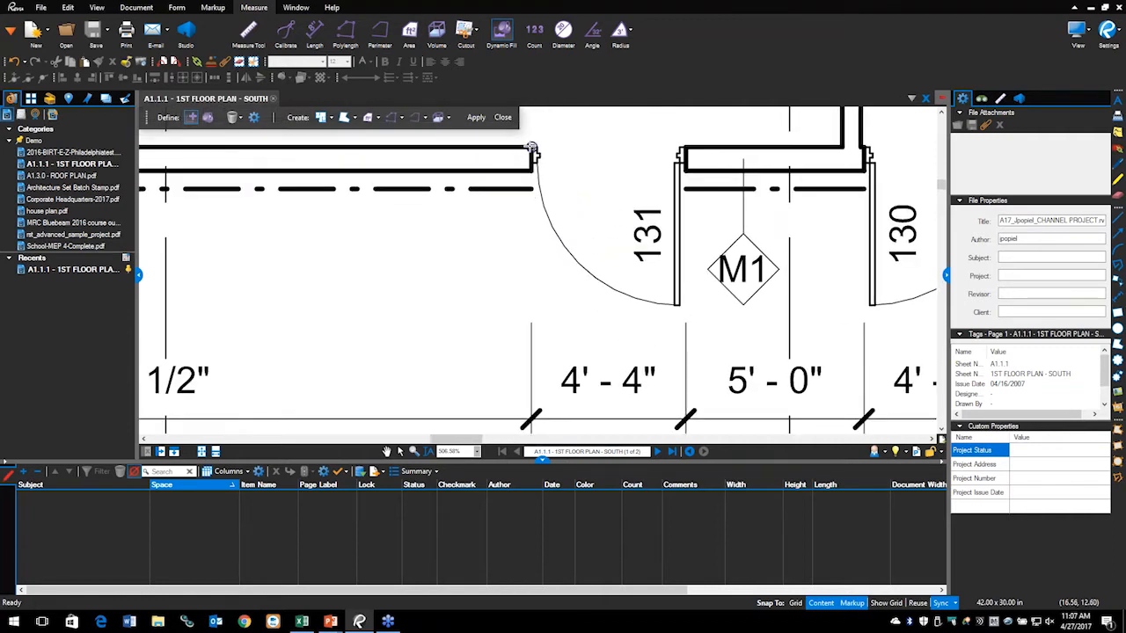
pyautogui.click(532, 148)
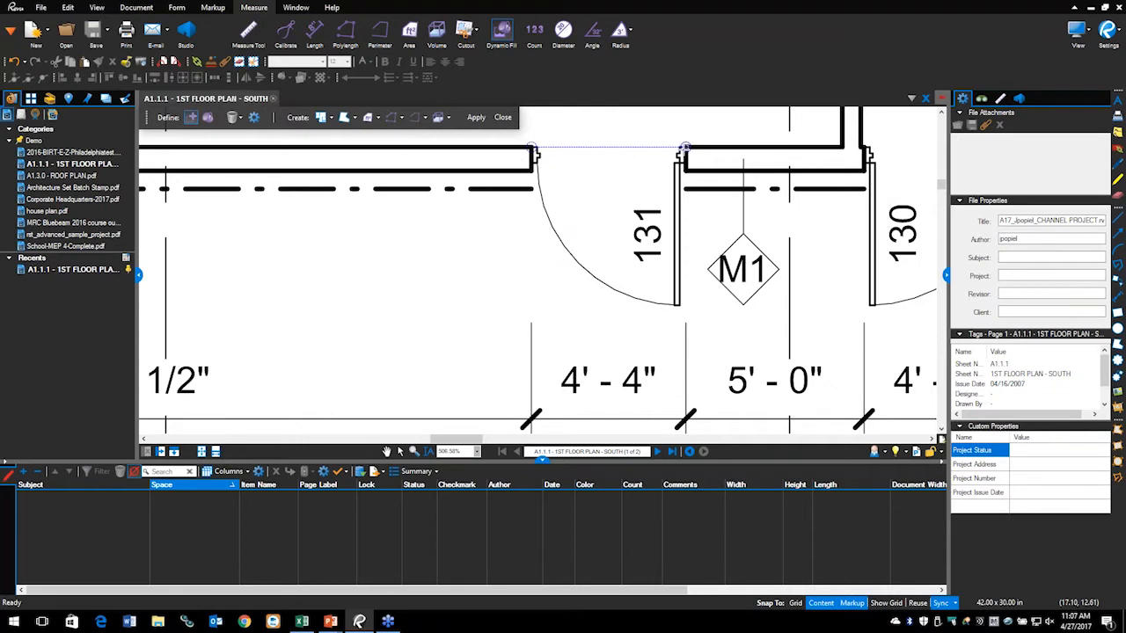
pyautogui.click(684, 148)
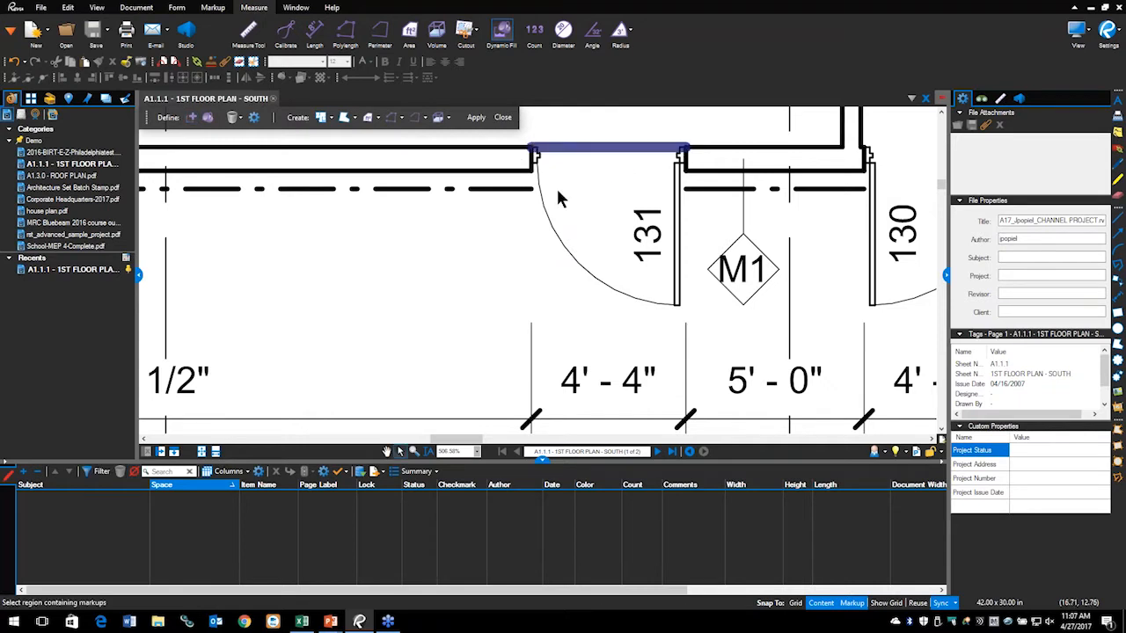
pyautogui.scroll(-6, 556, 186)
pyautogui.moveTo(513, 273); pyautogui.dragTo(523, 268)
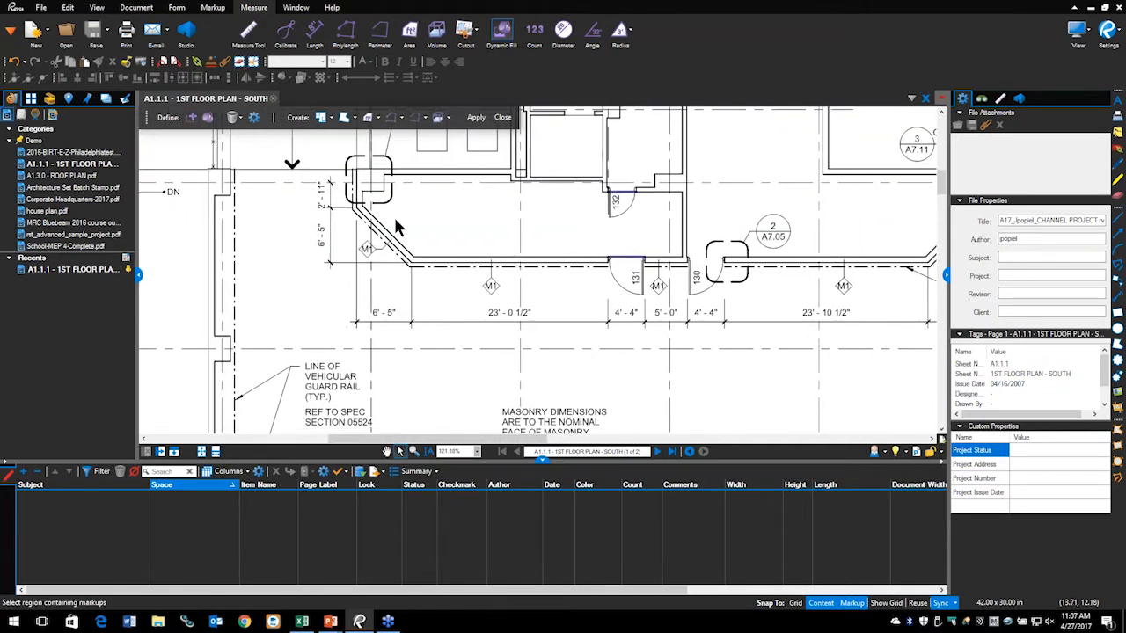
# Step: Fill the room inside the boundaries and create a 305 sf Area Measurement from it
pyautogui.click(210, 118)
pyautogui.moveTo(457, 212)
pyautogui.mouseDown()
pyautogui.moveTo(440, 202)
pyautogui.moveTo(505, 214)
pyautogui.moveTo(475, 220)
pyautogui.mouseUp()
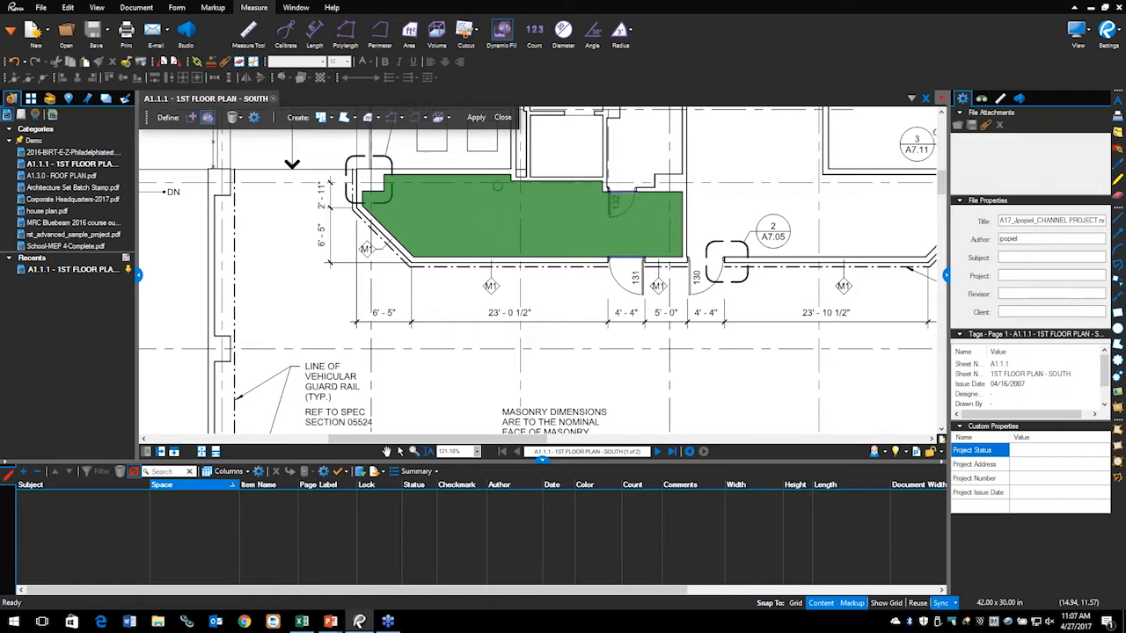
pyautogui.click(369, 119)
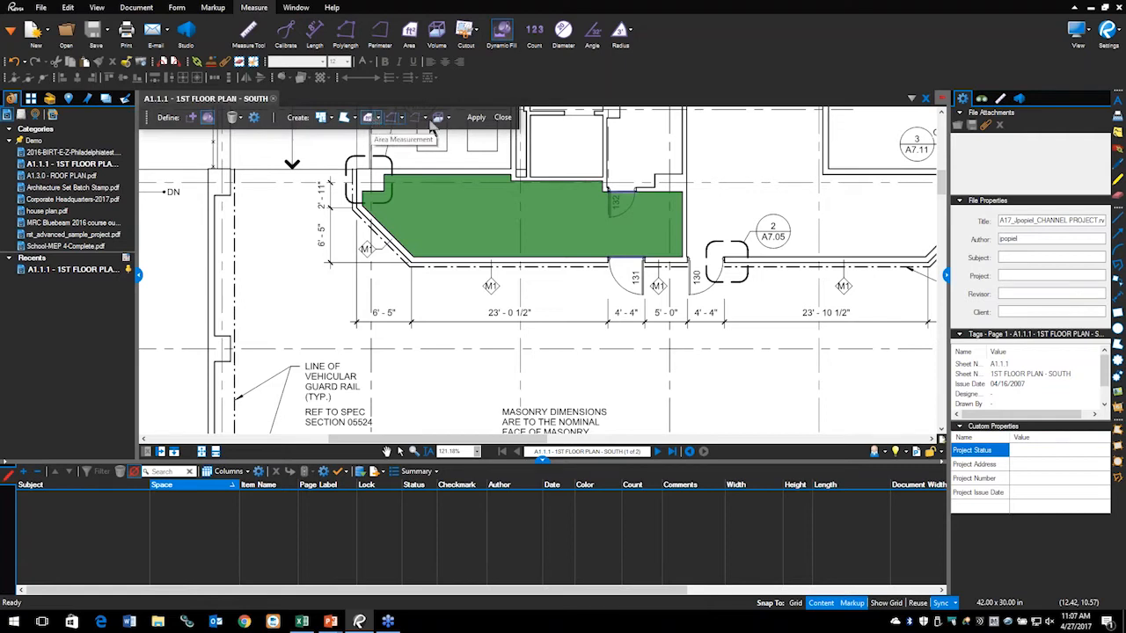
pyautogui.click(476, 117)
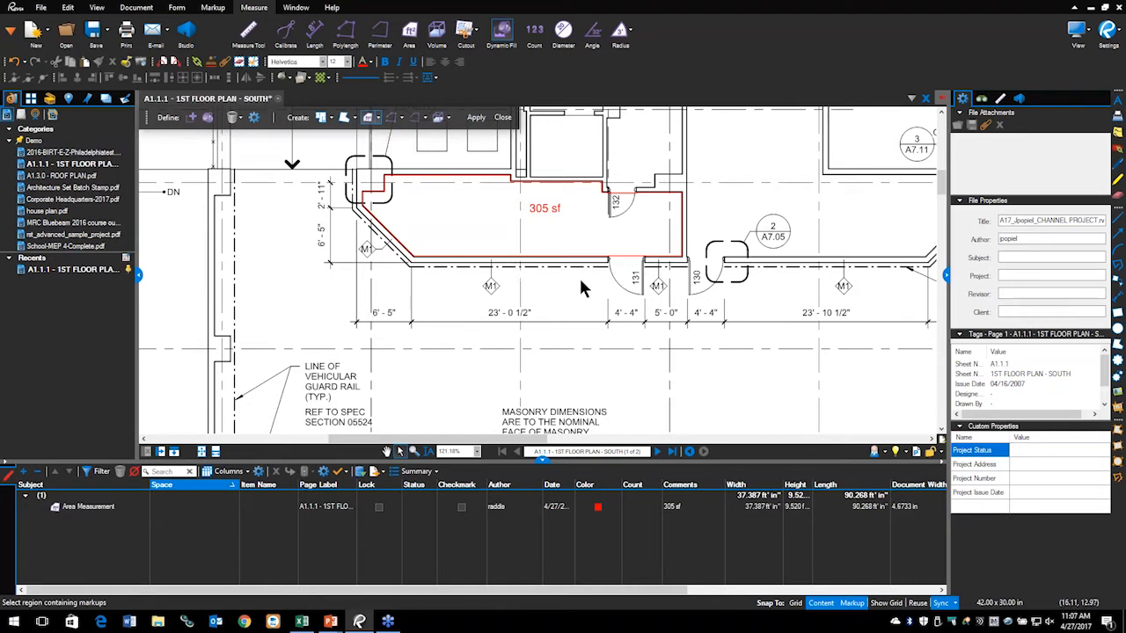
# Step: Zoom in on the door 131 corner and select the red 305 sf area markup
pyautogui.scroll(5, 618, 256)
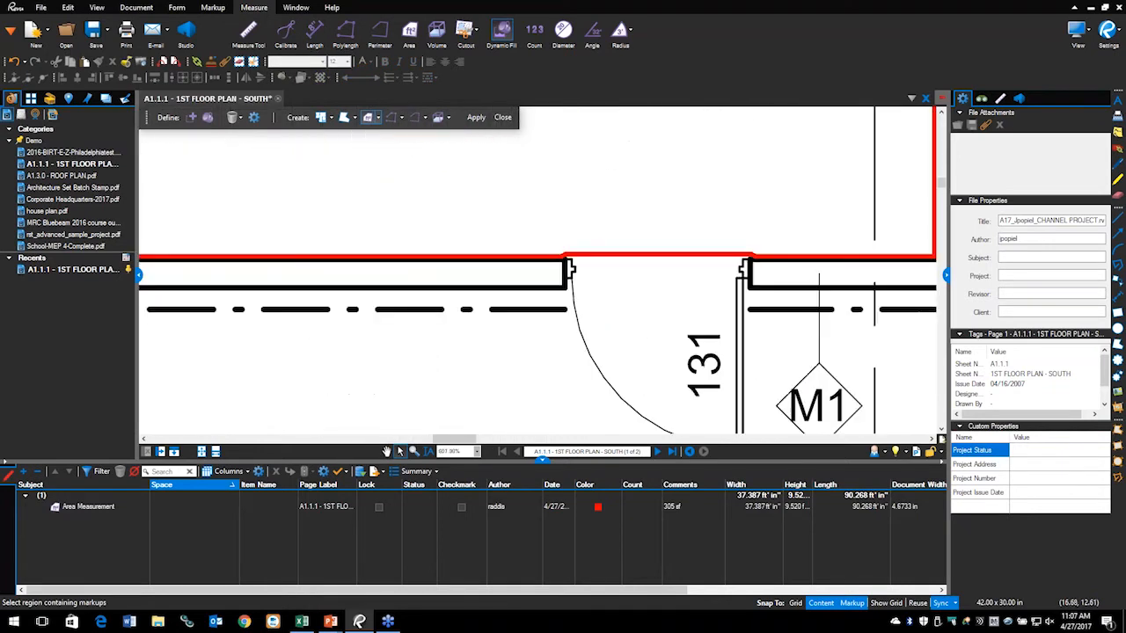
pyautogui.scroll(4, 604, 262)
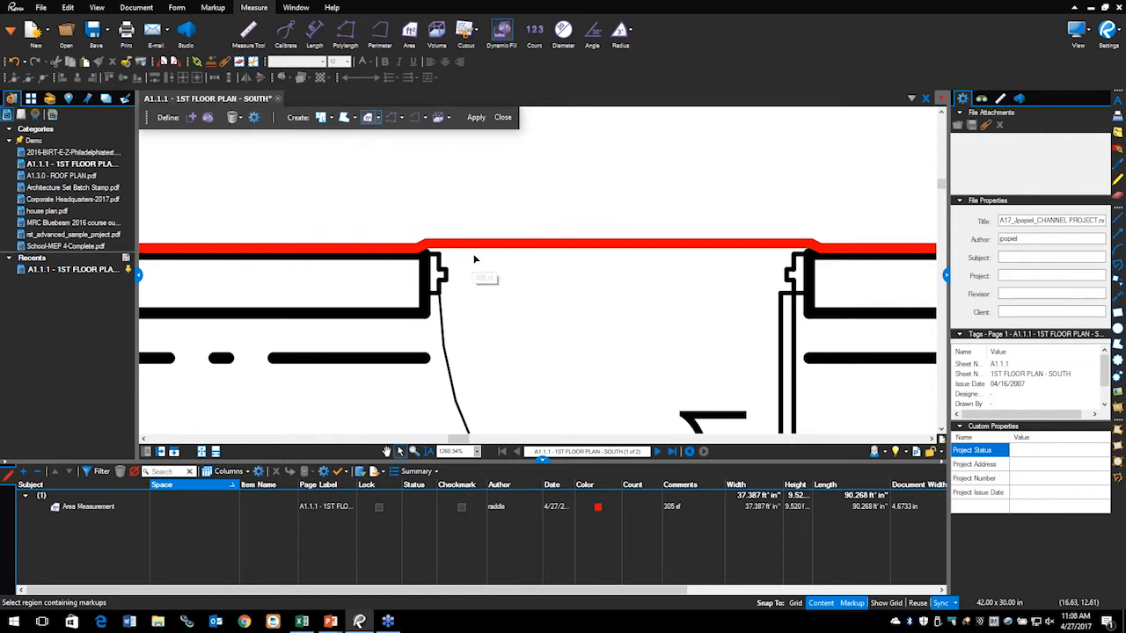
pyautogui.scroll(2, 396, 256)
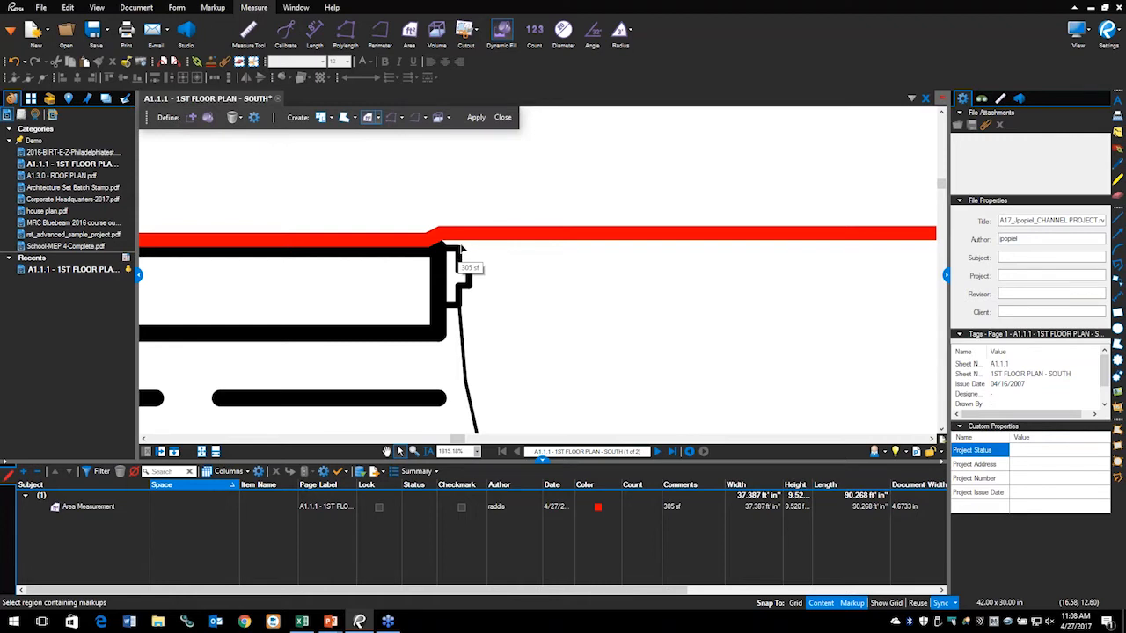
pyautogui.scroll(-4, 459, 249)
pyautogui.scroll(1, 580, 260)
pyautogui.scroll(-3, 492, 255)
pyautogui.scroll(1, 465, 268)
pyautogui.scroll(5, 568, 250)
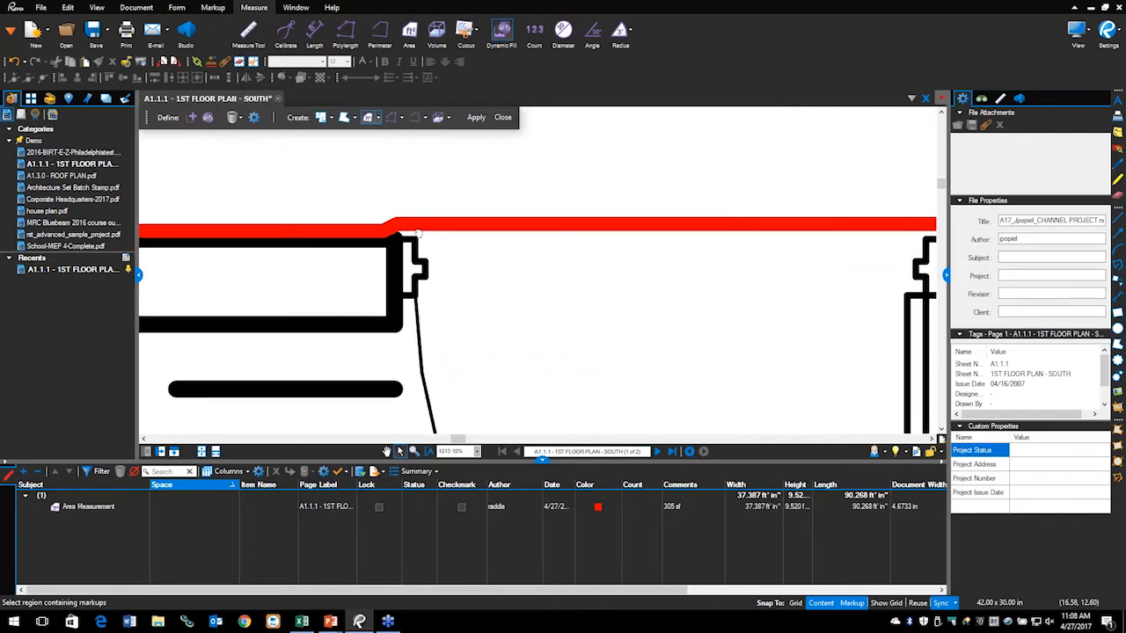
pyautogui.click(406, 230)
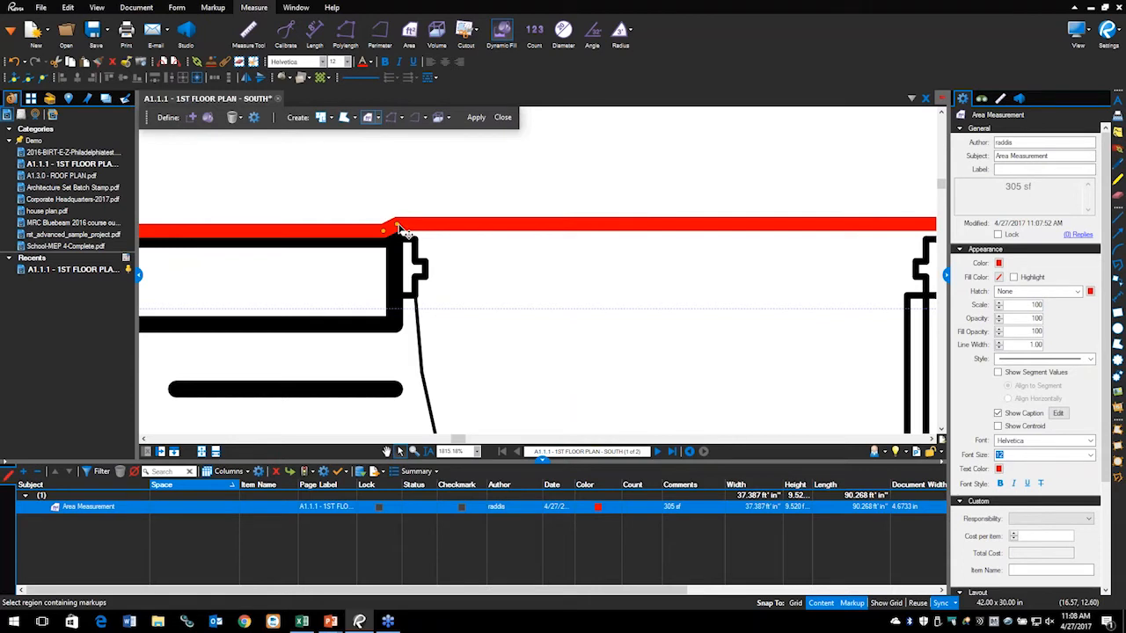
# Step: Subtract the two extra control points near door 131 so the area reads 306 sf
pyautogui.rightClick(398, 228)
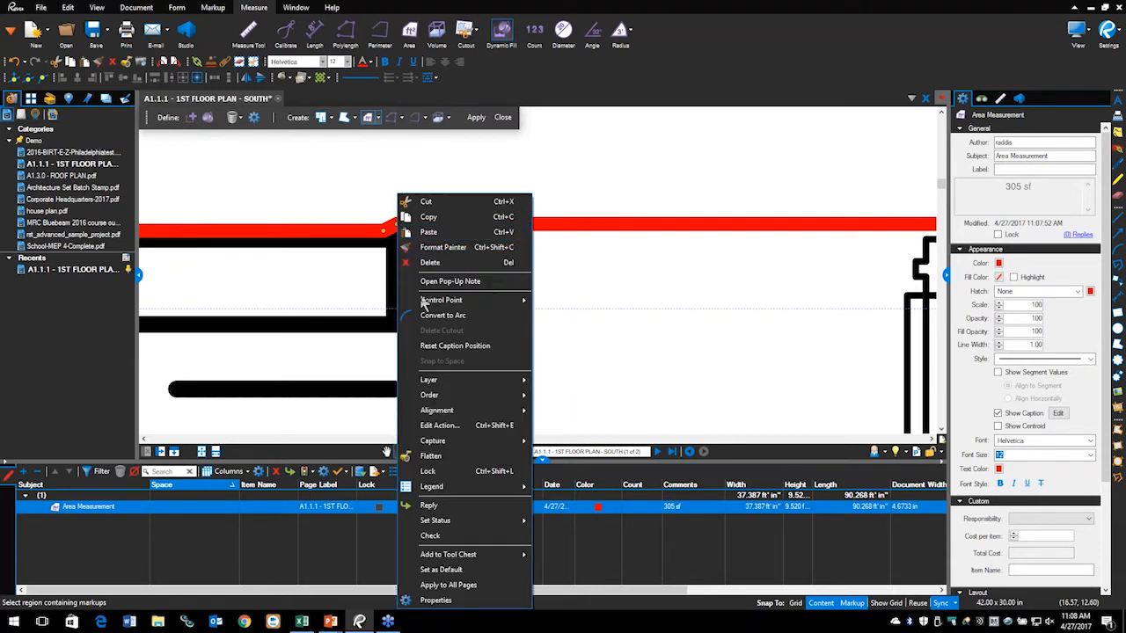
pyautogui.moveTo(427, 301)
pyautogui.click(567, 316)
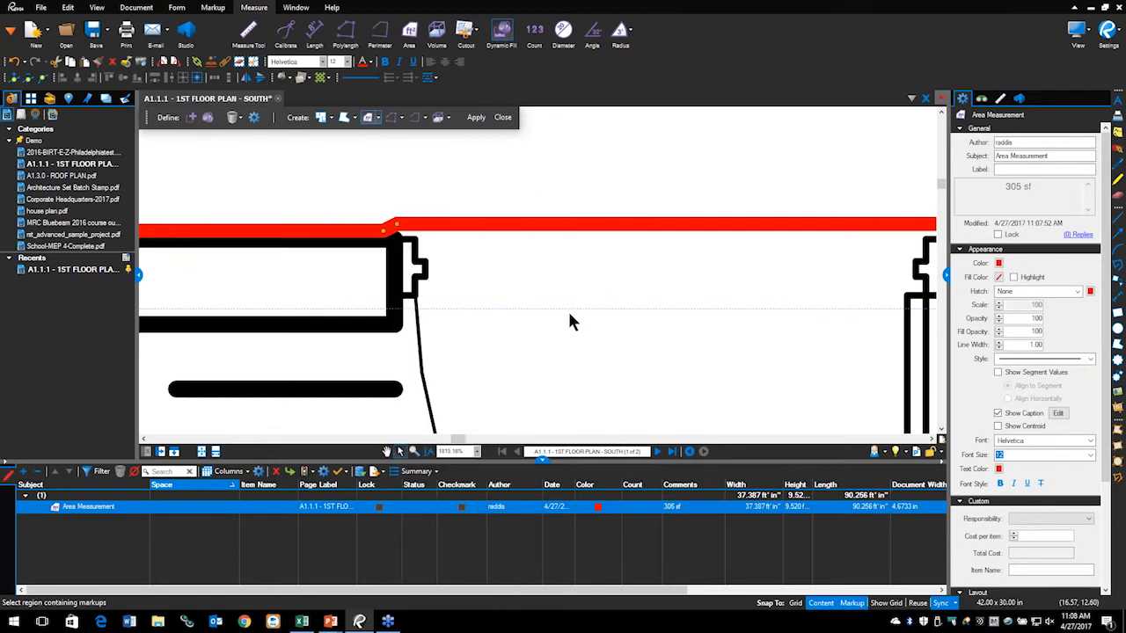
pyautogui.moveTo(670, 262); pyautogui.dragTo(412, 264)
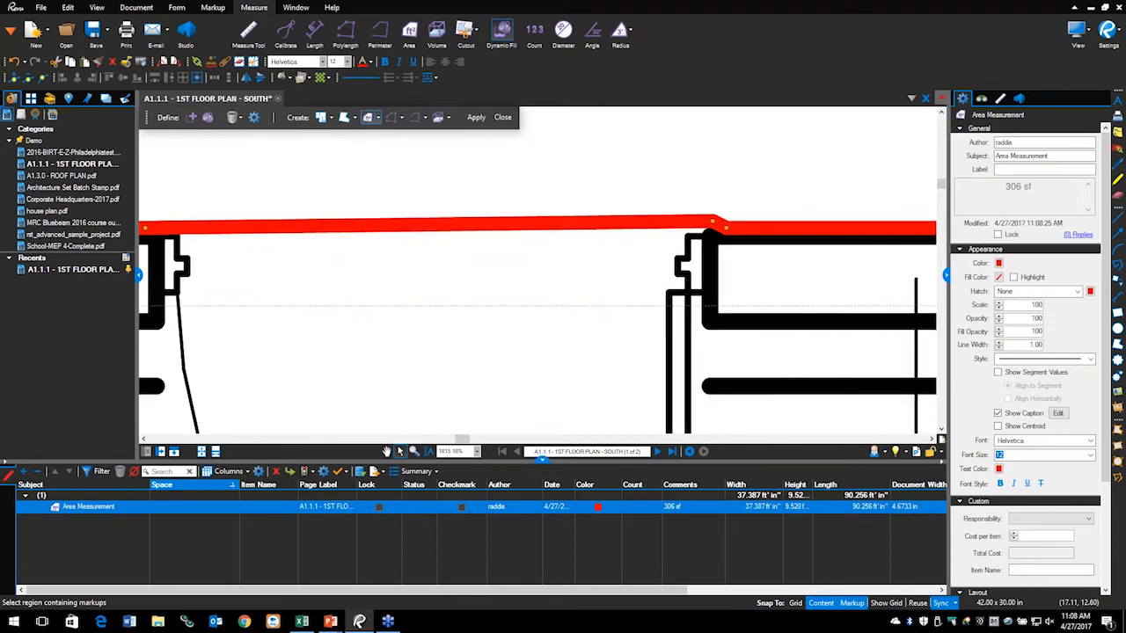
pyautogui.rightClick(718, 228)
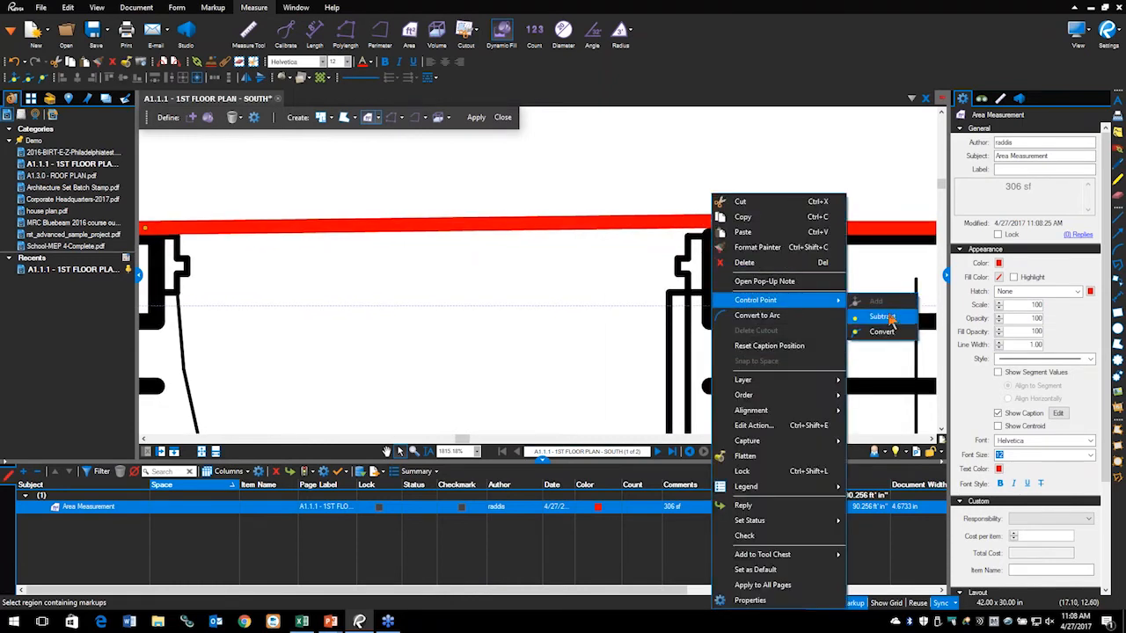
pyautogui.click(882, 316)
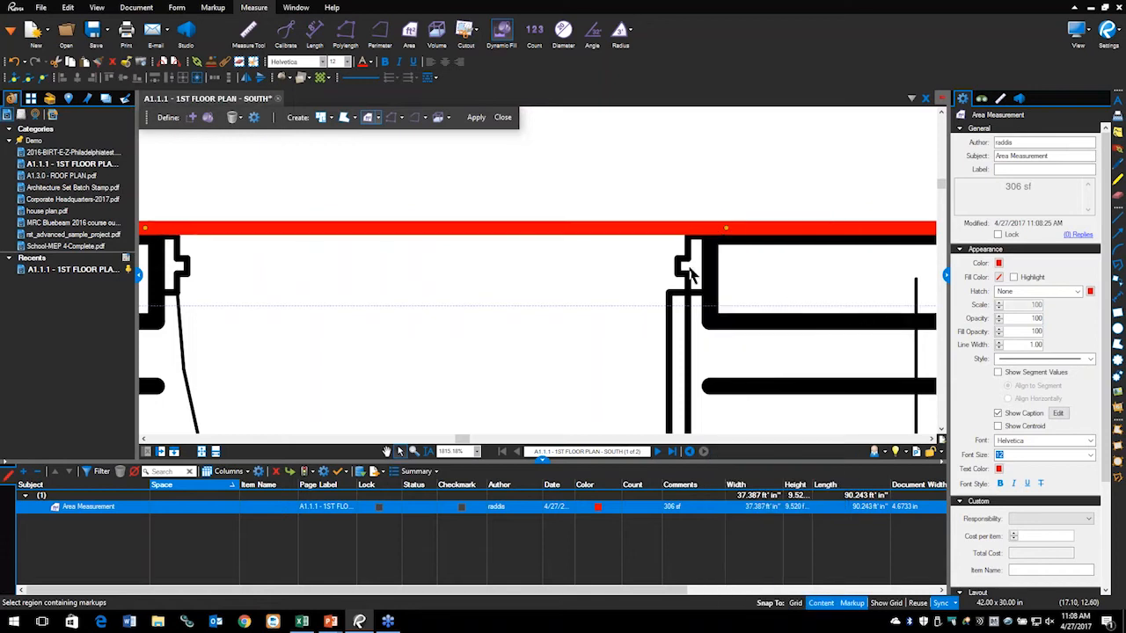
pyautogui.click(529, 247)
pyautogui.scroll(-8, 497, 251)
pyautogui.scroll(-2, 528, 239)
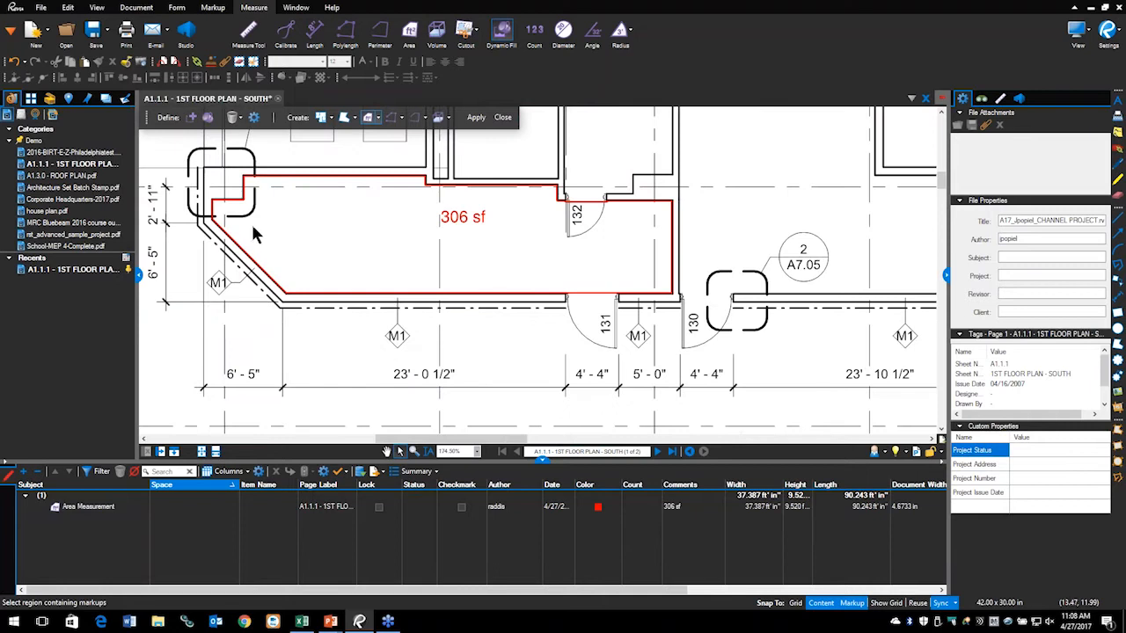
pyautogui.scroll(-4, 503, 233)
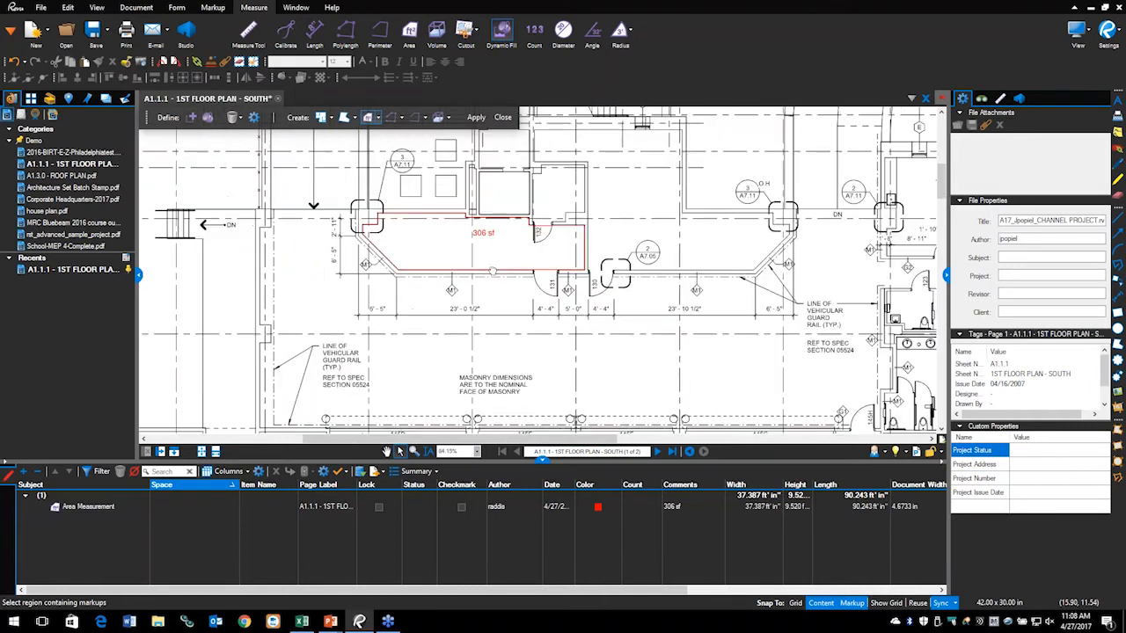
pyautogui.moveTo(591, 383); pyautogui.dragTo(895, 496)
pyautogui.moveTo(678, 369); pyautogui.dragTo(321, 331)
pyautogui.moveTo(714, 285); pyautogui.dragTo(629, 264)
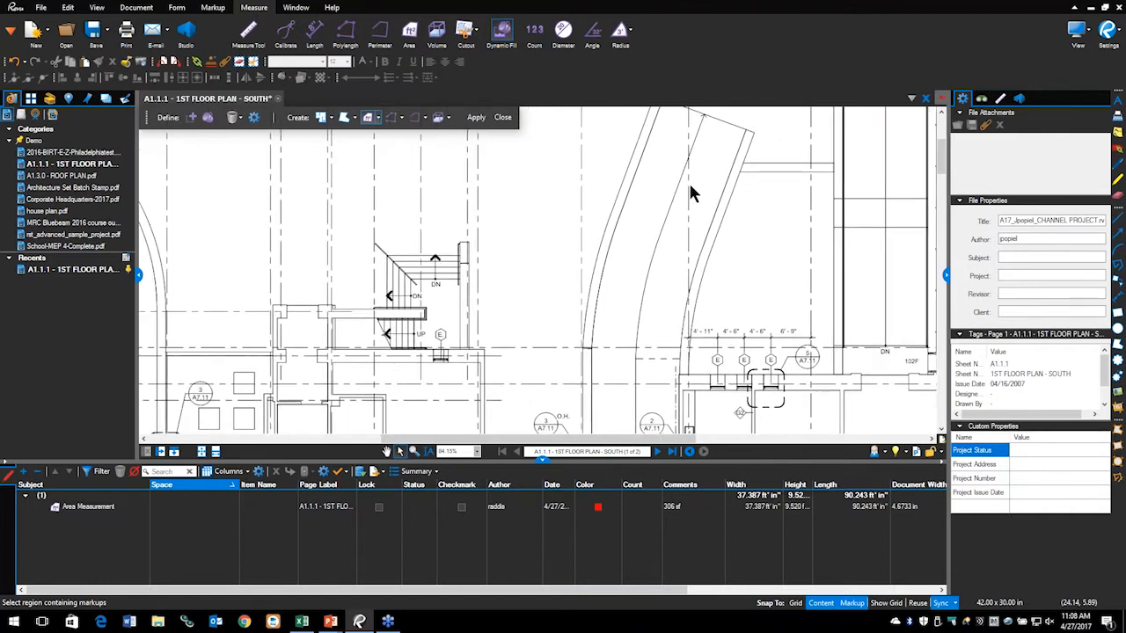
pyautogui.moveTo(690, 189); pyautogui.dragTo(684, 257)
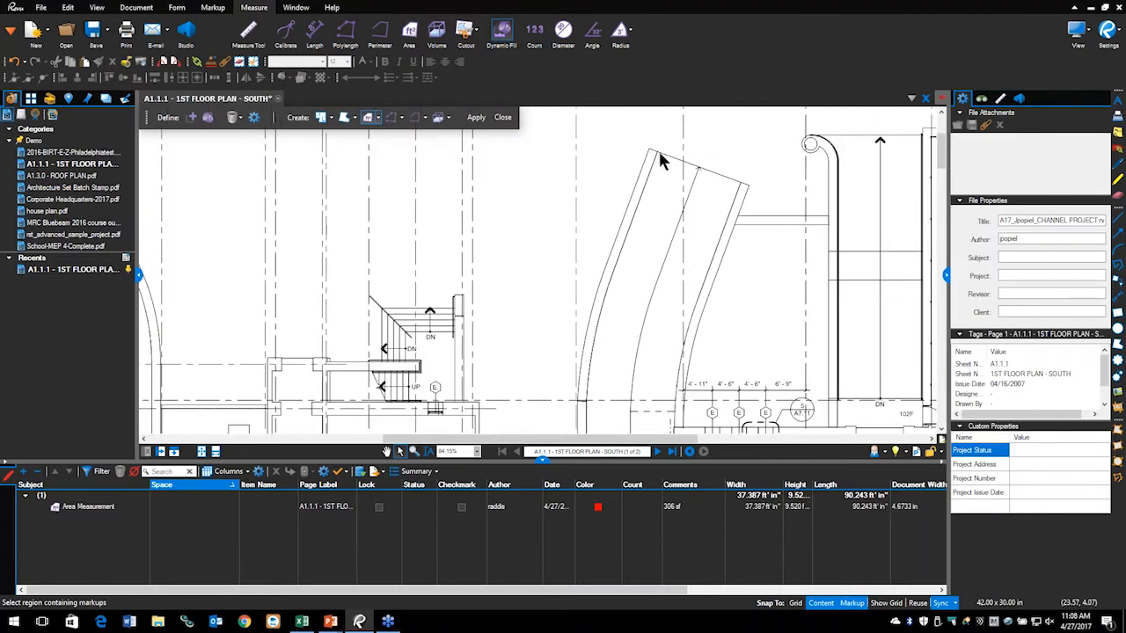
pyautogui.scroll(-4, 677, 325)
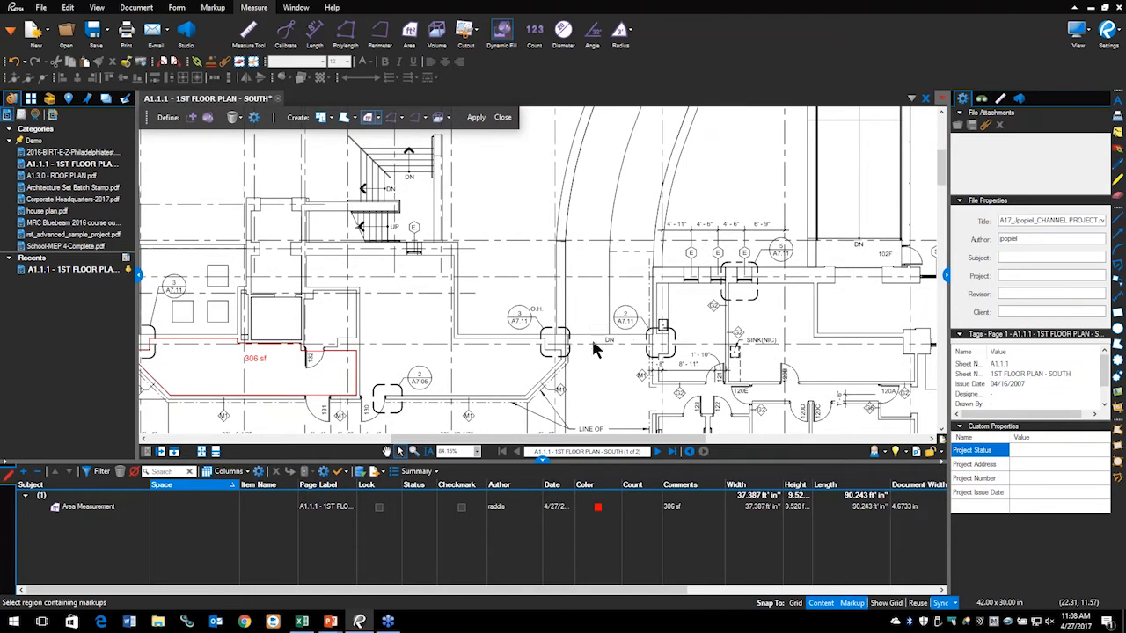
pyautogui.scroll(5, 600, 264)
pyautogui.scroll(2, 600, 244)
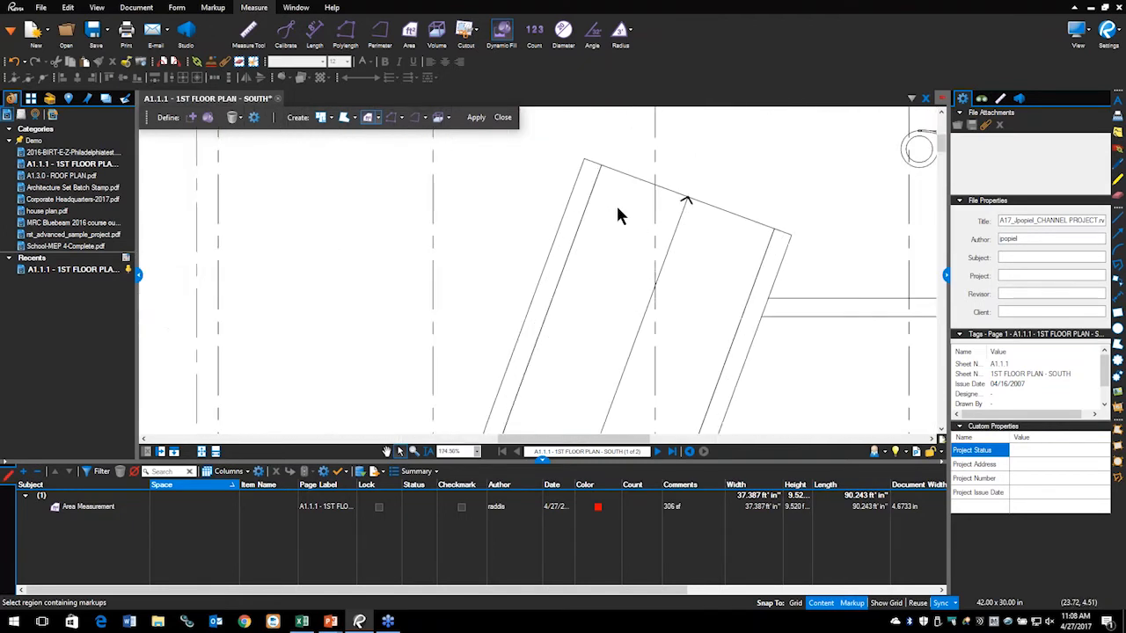
pyautogui.scroll(-1, 628, 238)
pyautogui.scroll(-2, 592, 334)
pyautogui.scroll(-2, 581, 330)
pyautogui.scroll(4, 554, 326)
pyautogui.scroll(1, 546, 321)
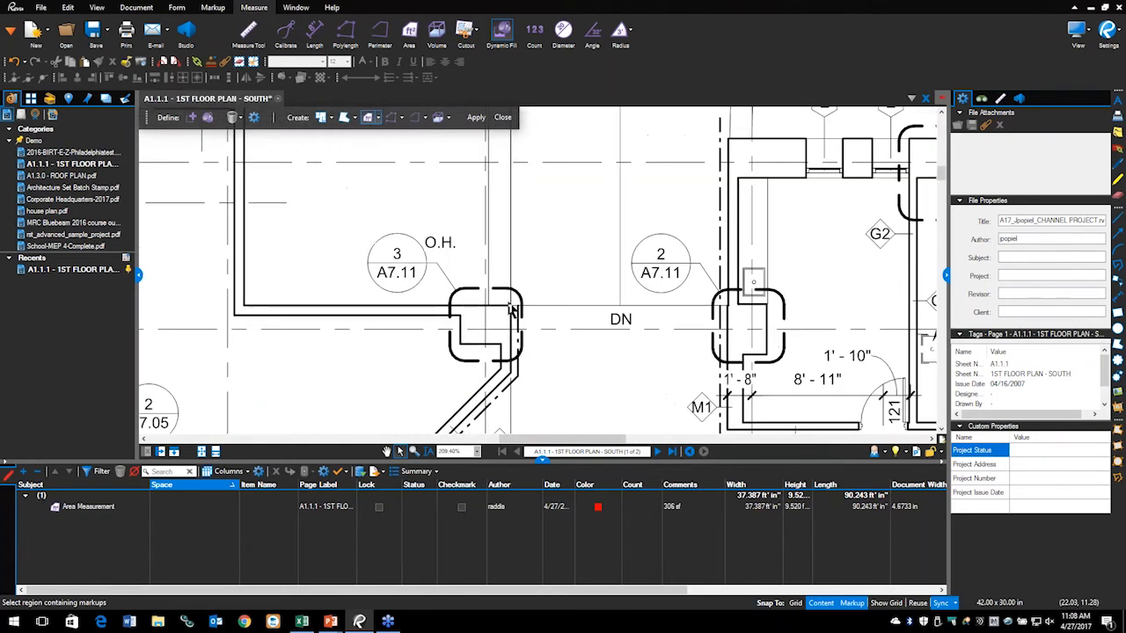
# Step: Add a boundary line from the left column to the right column across the DN opening
pyautogui.click(191, 117)
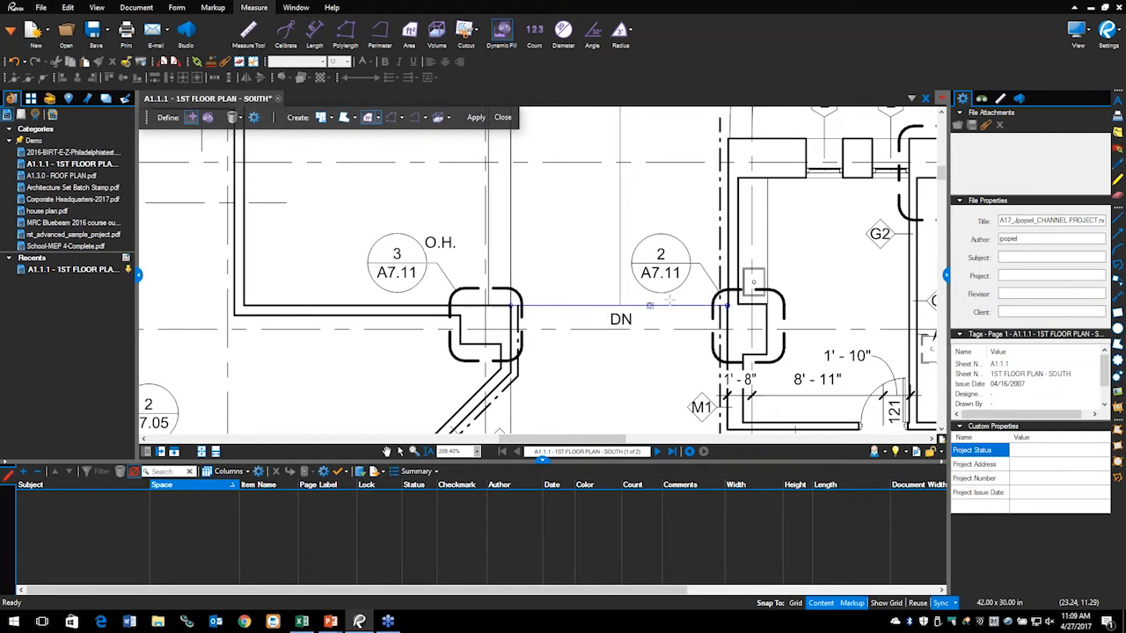
pyautogui.press('Escape')
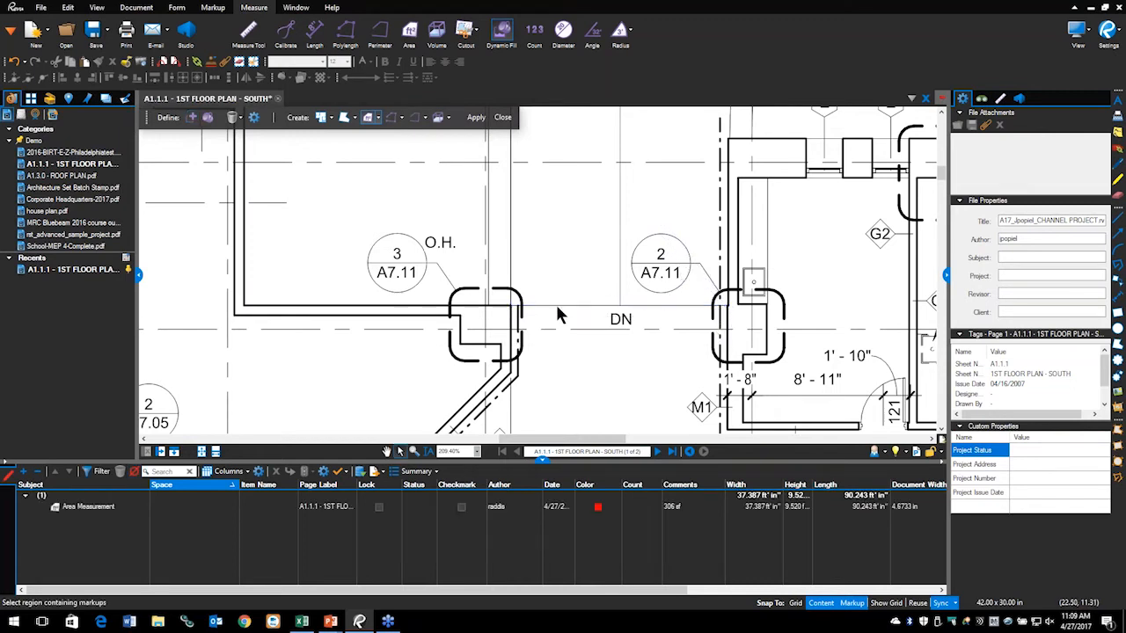
pyautogui.click(192, 117)
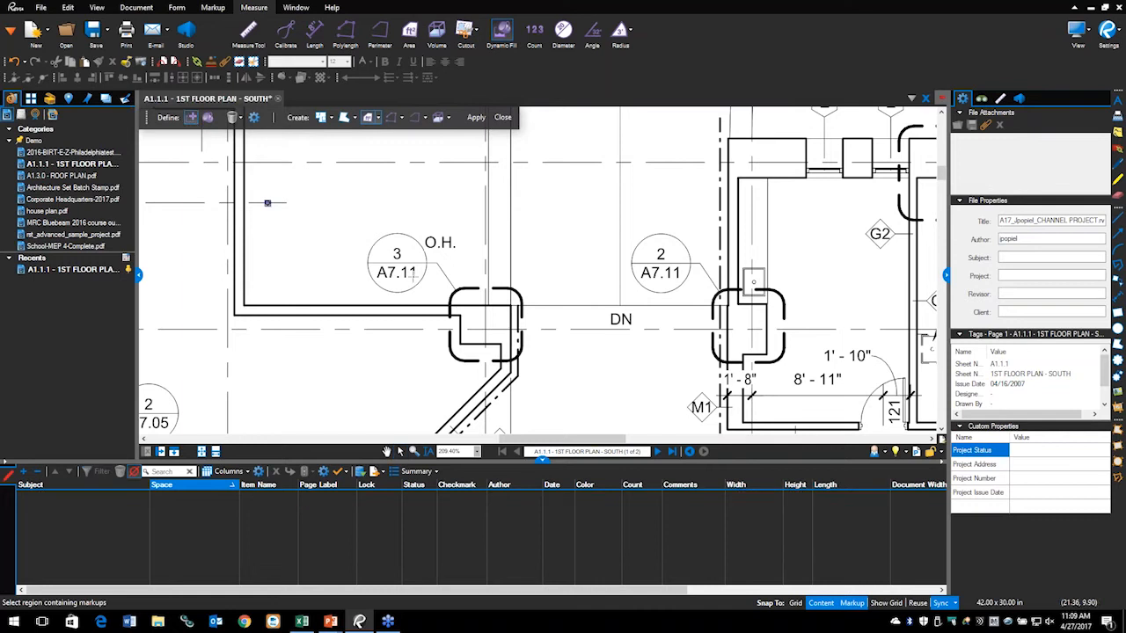
pyautogui.click(510, 306)
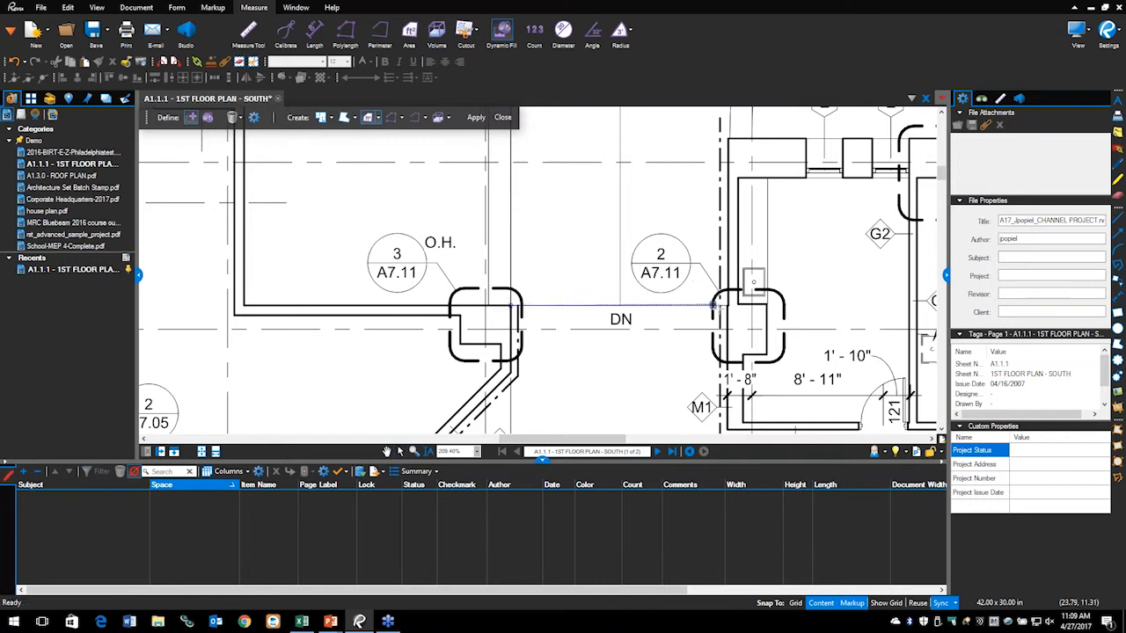
pyautogui.click(729, 305)
pyautogui.doubleClick(605, 253)
pyautogui.scroll(-6, 611, 237)
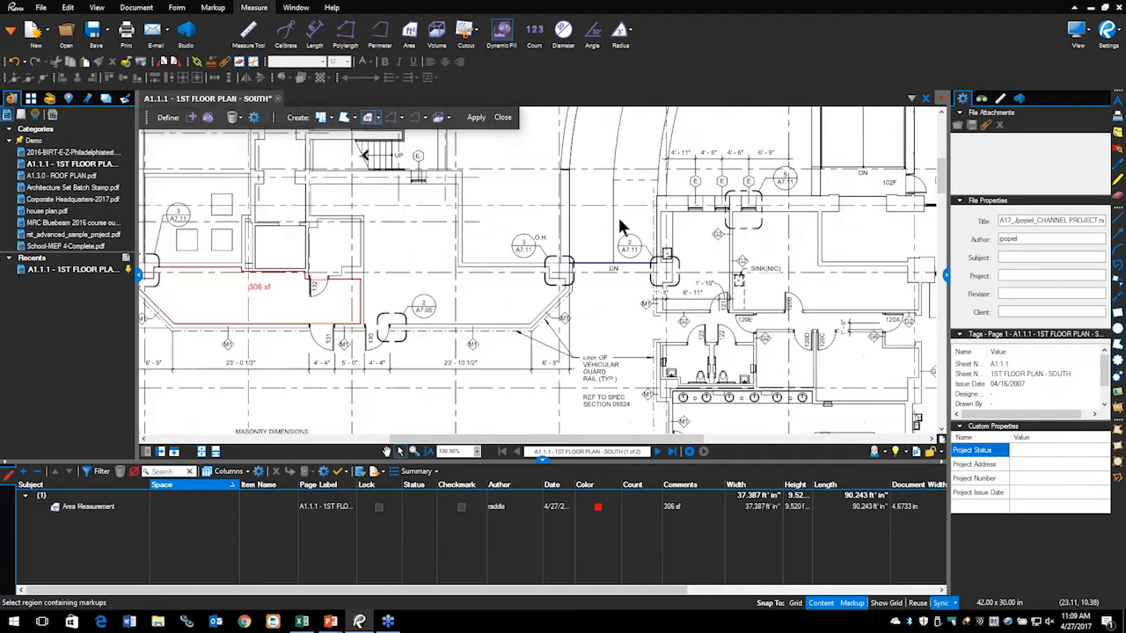
# Step: Paint fill in the curved ramp, discard the oversized result, and close Dynamic Fill
pyautogui.moveTo(582, 362); pyautogui.dragTo(581, 324)
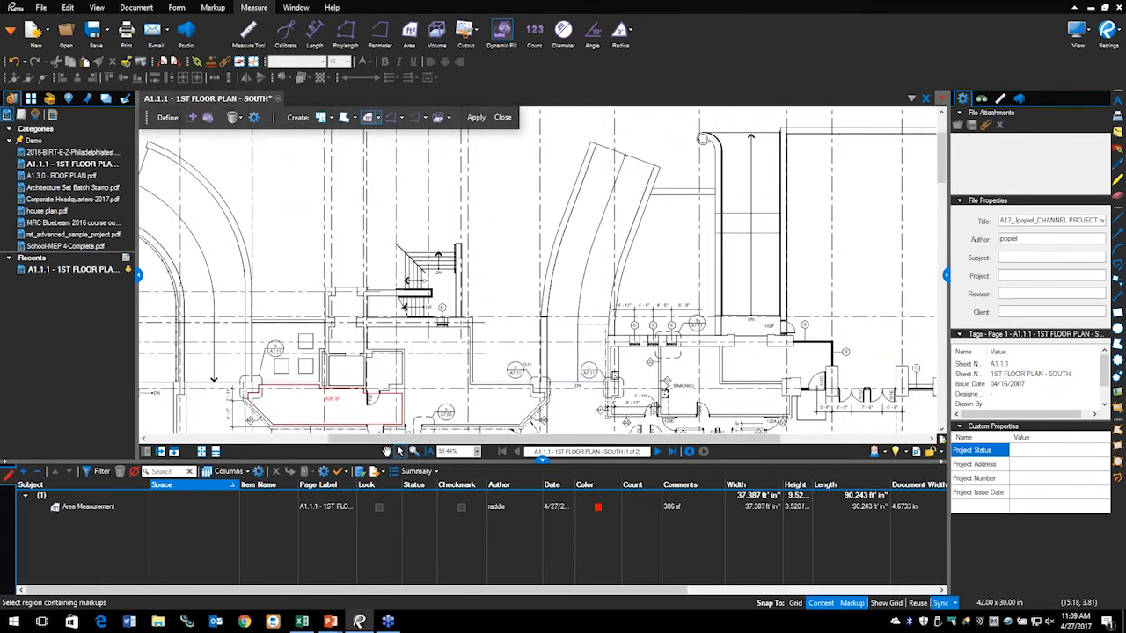
pyautogui.click(209, 120)
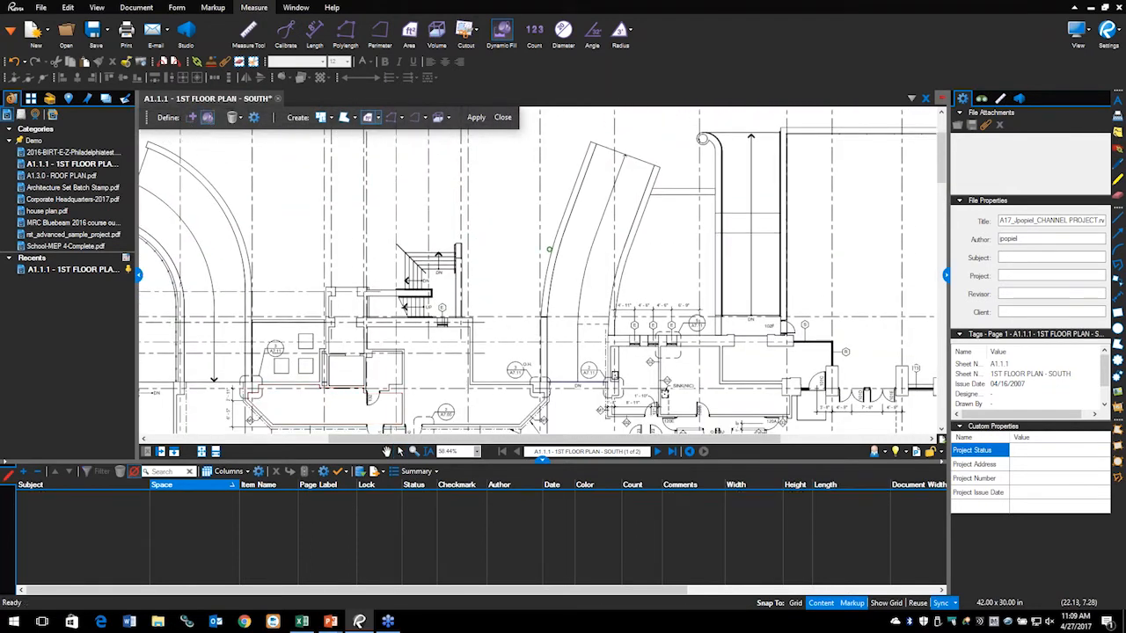
pyautogui.moveTo(572, 248)
pyautogui.mouseDown()
pyautogui.moveTo(594, 208)
pyautogui.moveTo(591, 242)
pyautogui.mouseUp()
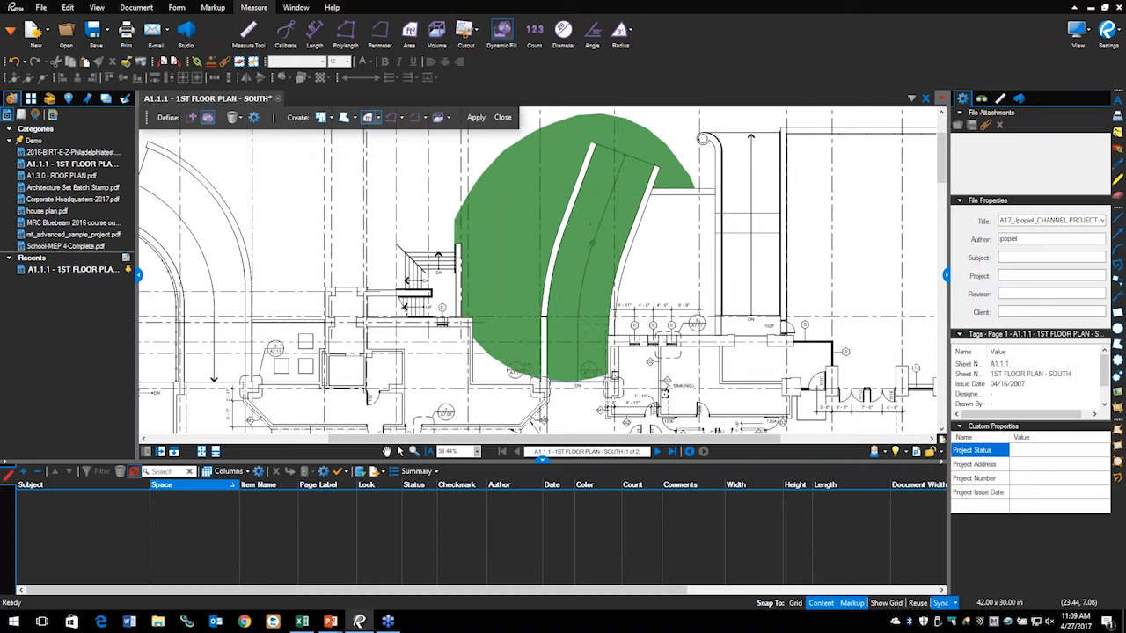
pyautogui.press('Escape')
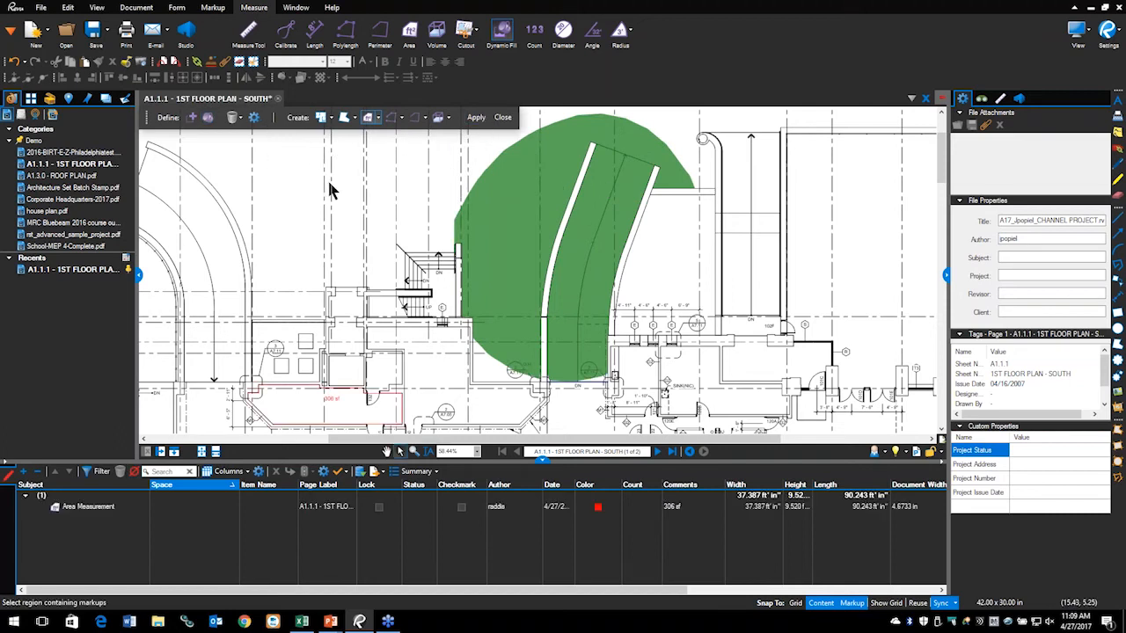
pyautogui.click(503, 117)
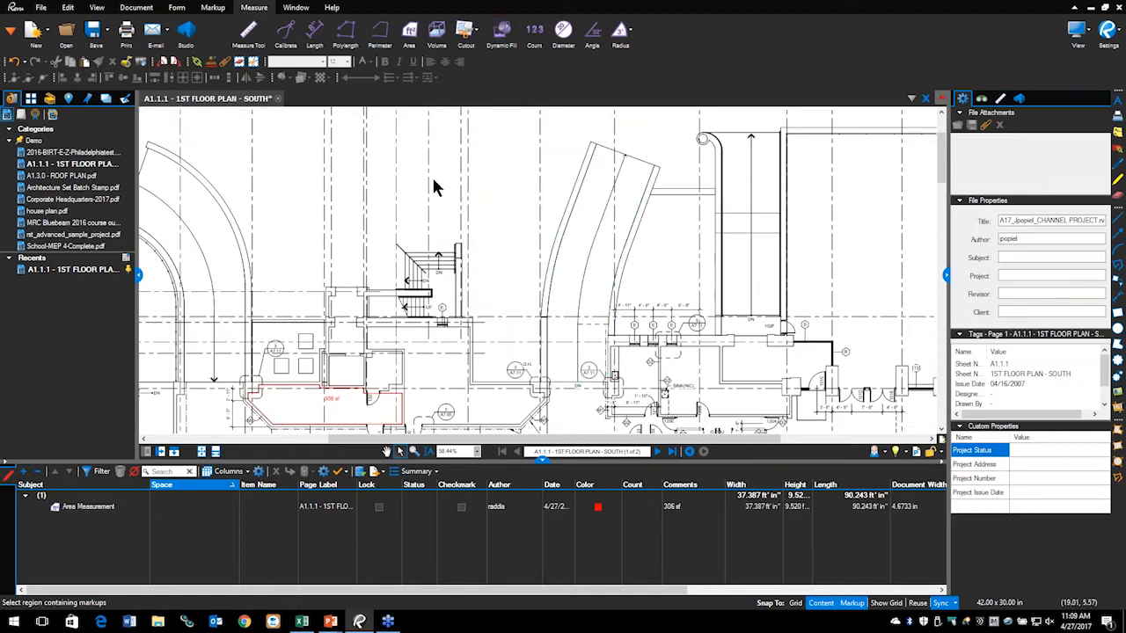
# Step: Reopen Dynamic Fill in Add Boundary mode with 25% boundary size and Low edge sensitivity
pyautogui.click(503, 33)
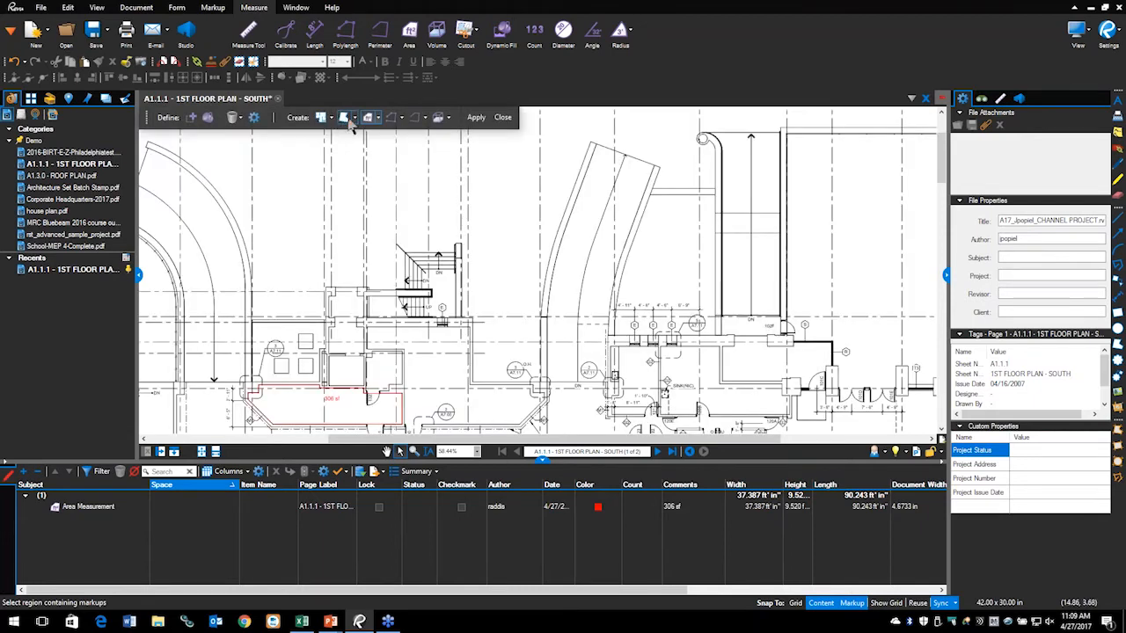
pyautogui.click(192, 120)
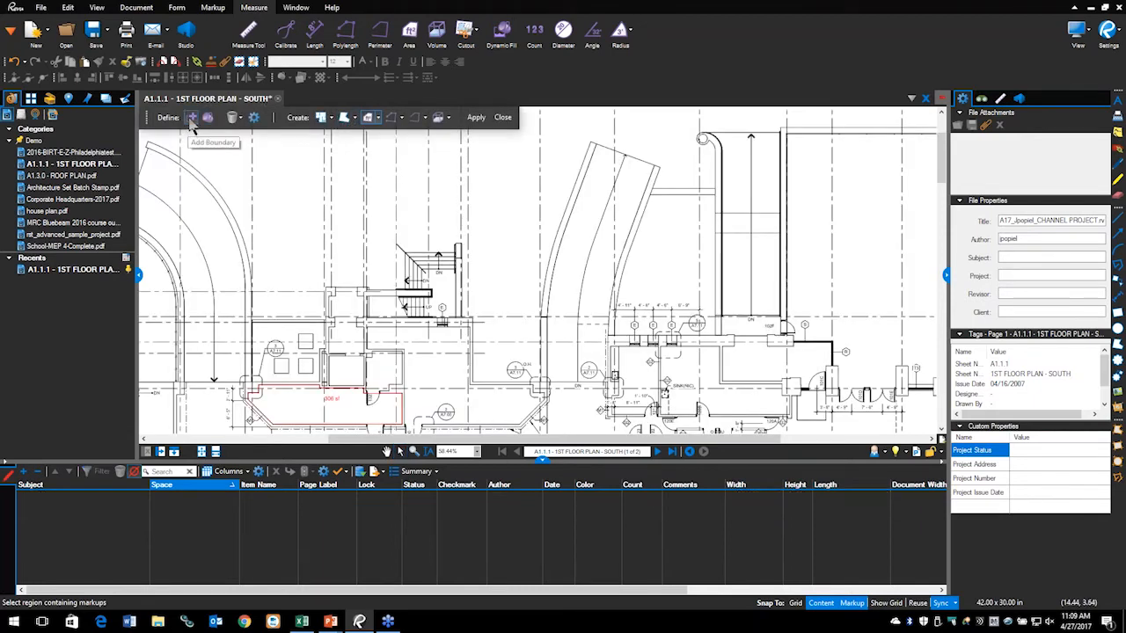
pyautogui.click(254, 120)
pyautogui.moveTo(297, 152); pyautogui.dragTo(150, 158)
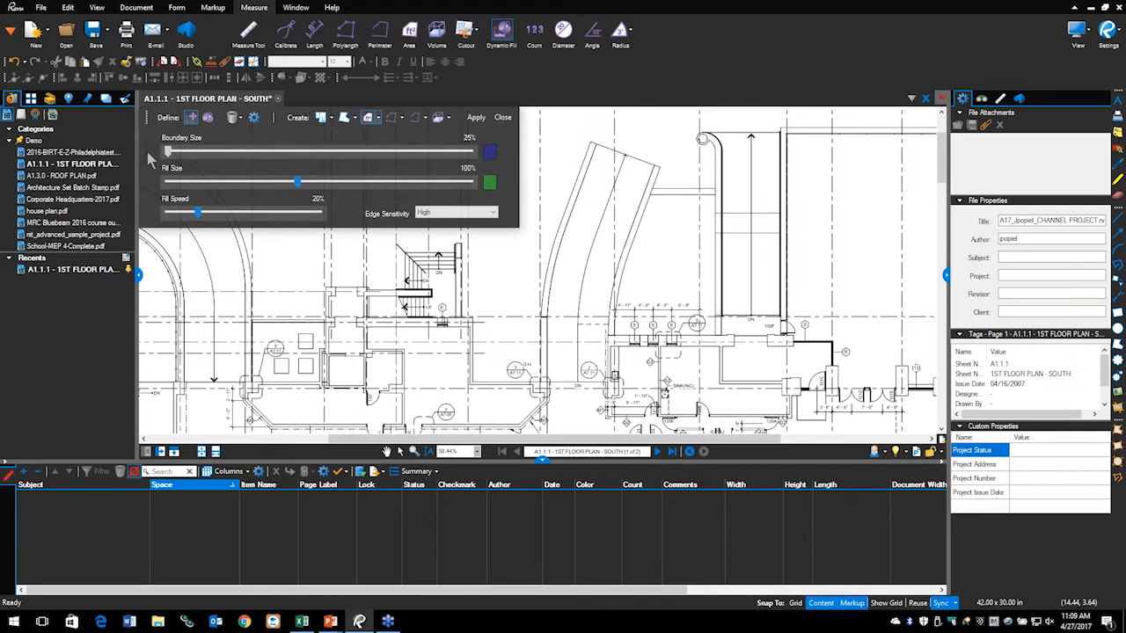
pyautogui.click(426, 214)
pyautogui.click(425, 231)
pyautogui.click(255, 120)
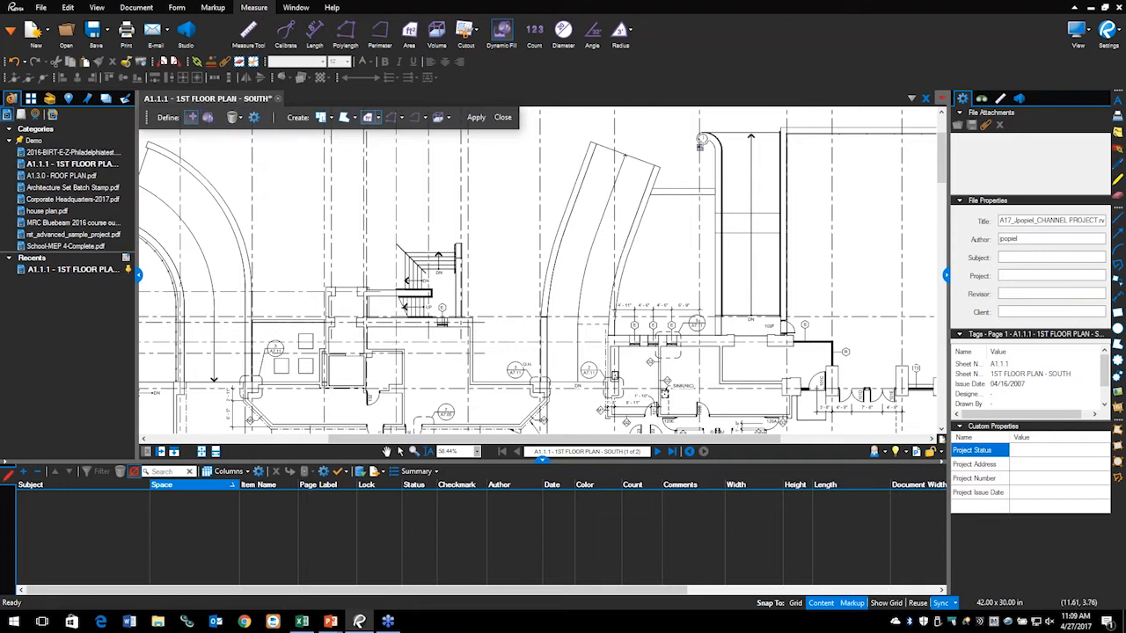
# Step: Draw boundary lines across the curved ramp's top edge and its bottom DN opening
pyautogui.scroll(3, 590, 167)
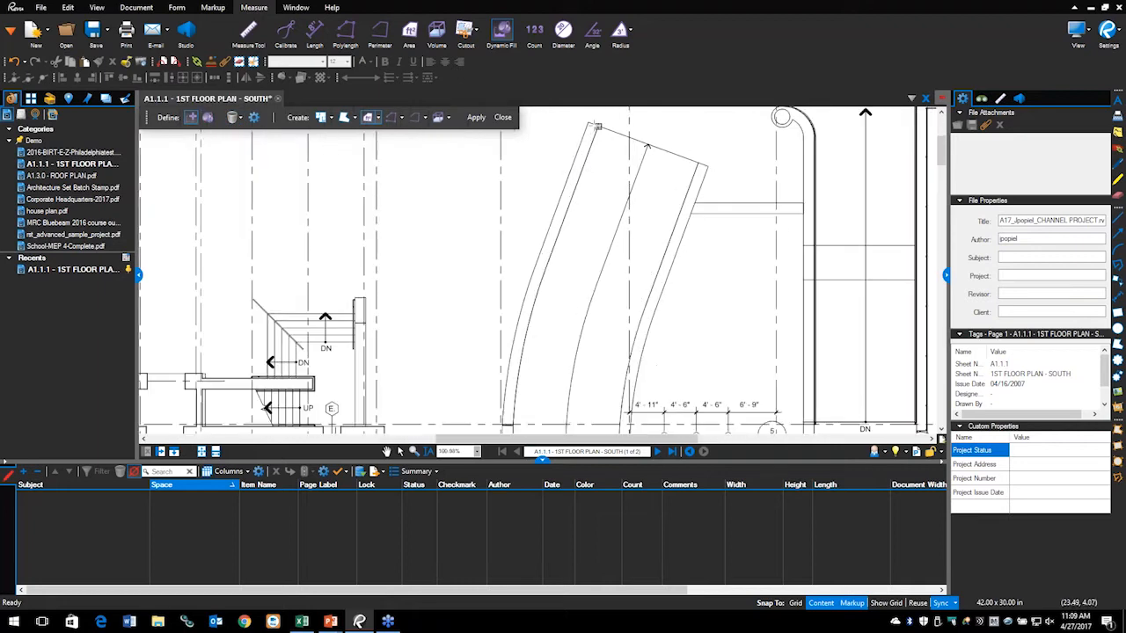
pyautogui.click(698, 163)
pyautogui.moveTo(614, 388); pyautogui.dragTo(628, 138)
pyautogui.scroll(4, 540, 275)
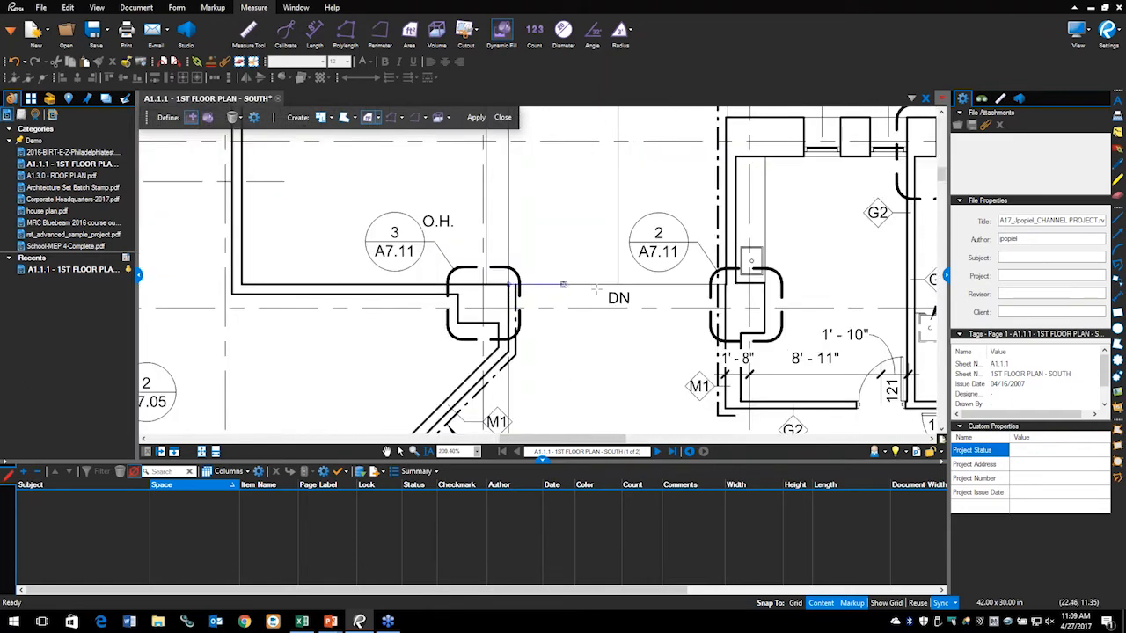
pyautogui.click(726, 284)
pyautogui.scroll(-7, 601, 209)
pyautogui.moveTo(601, 211); pyautogui.dragTo(557, 327)
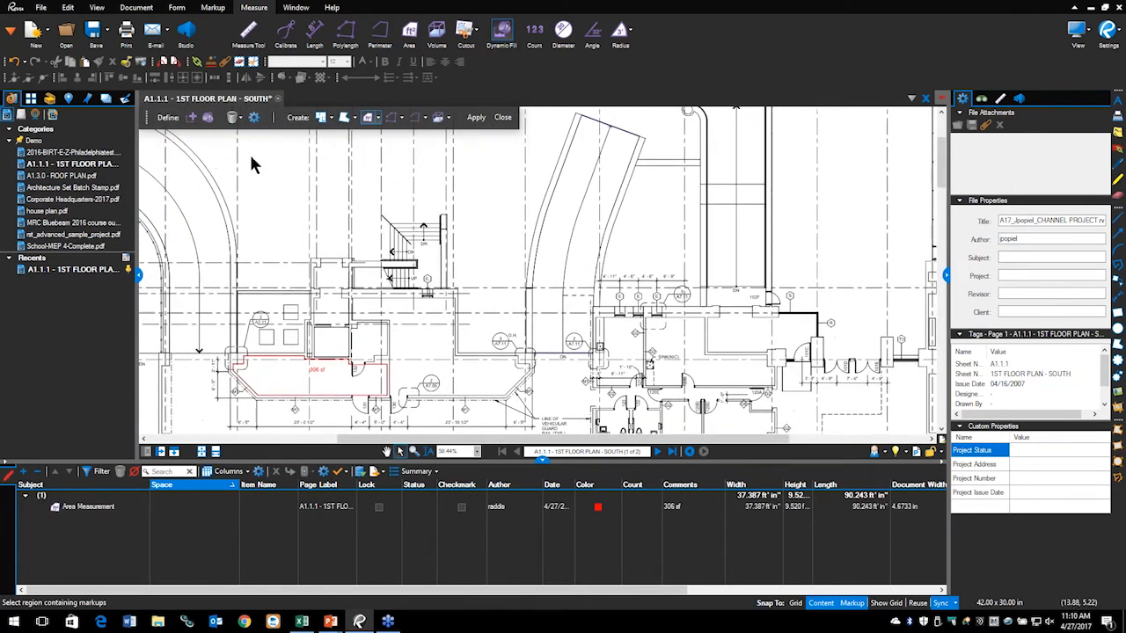
# Step: Paint fill inside the bounded curved ramp and try creating an Area Measurement from it
pyautogui.click(208, 119)
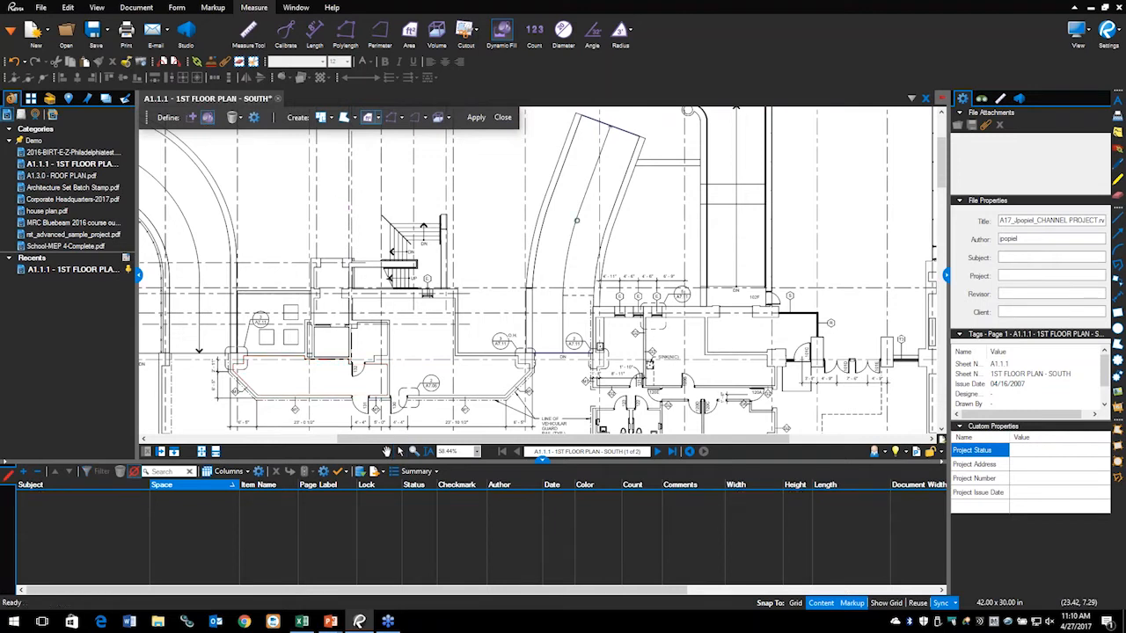
pyautogui.moveTo(586, 229)
pyautogui.mouseDown()
pyautogui.moveTo(576, 186)
pyautogui.moveTo(585, 245)
pyautogui.moveTo(581, 185)
pyautogui.mouseUp()
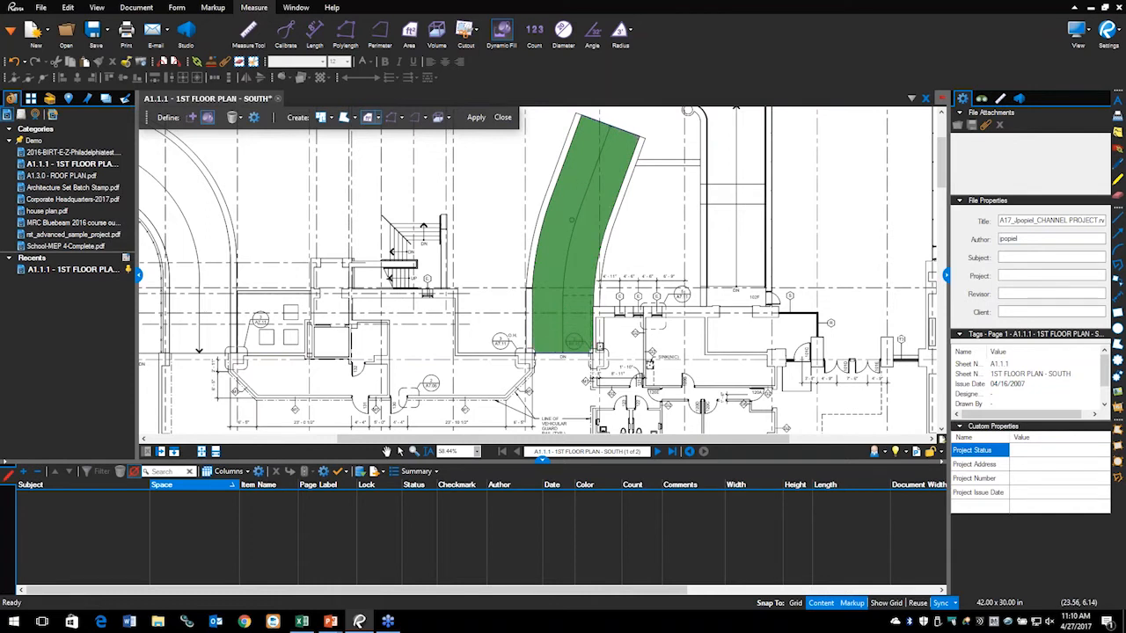
pyautogui.scroll(3, 532, 271)
pyautogui.moveTo(547, 383); pyautogui.dragTo(543, 188)
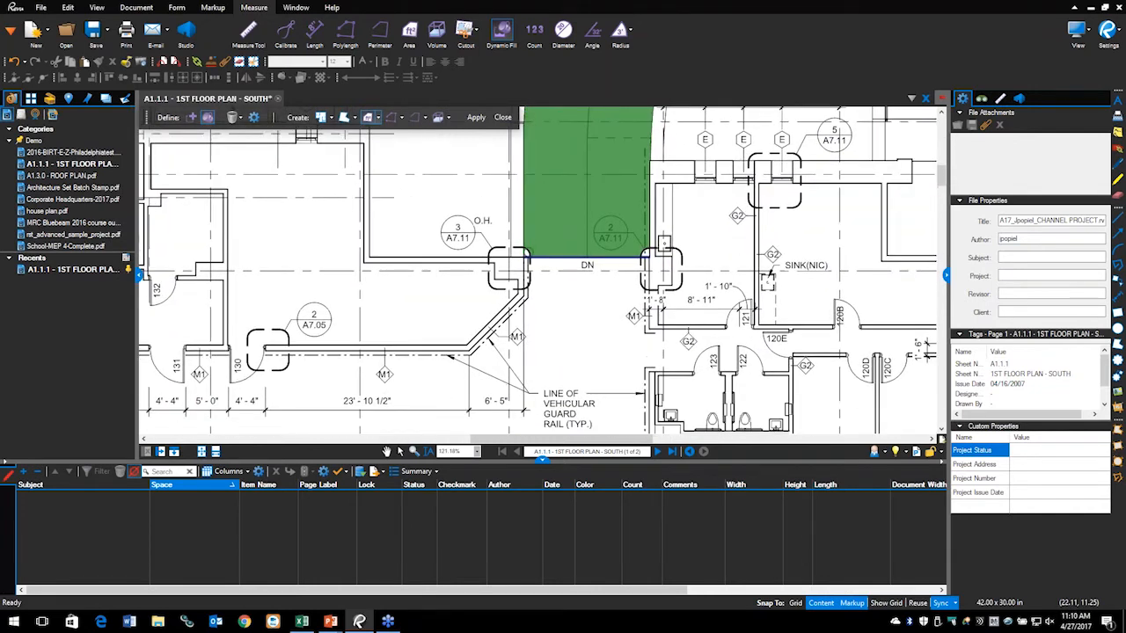
pyautogui.scroll(2, 529, 252)
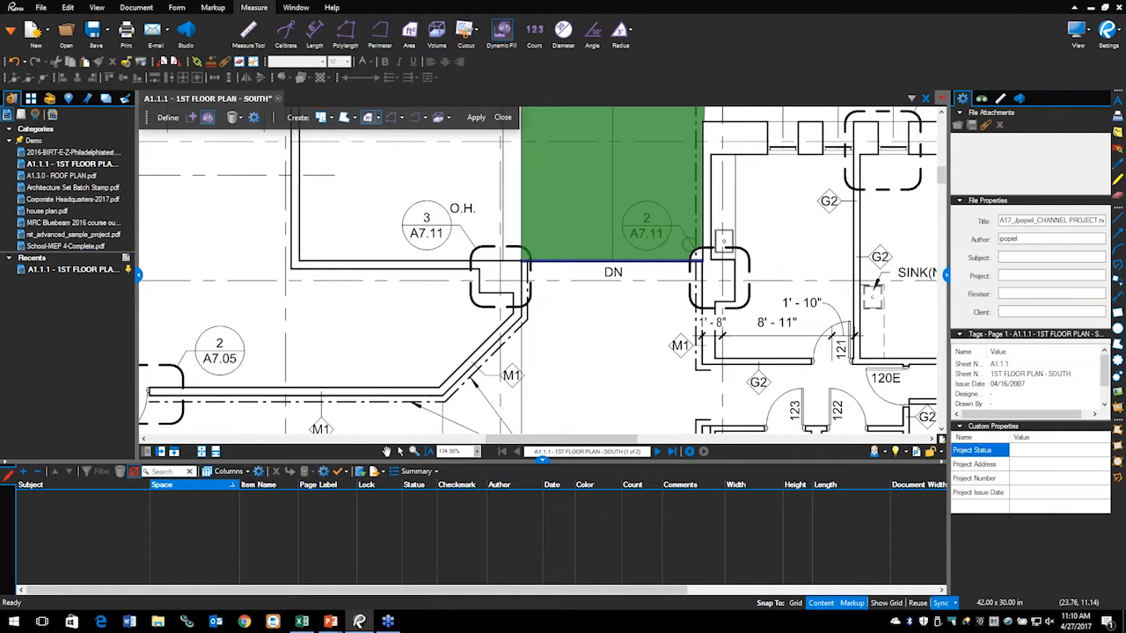
pyautogui.scroll(-6, 601, 169)
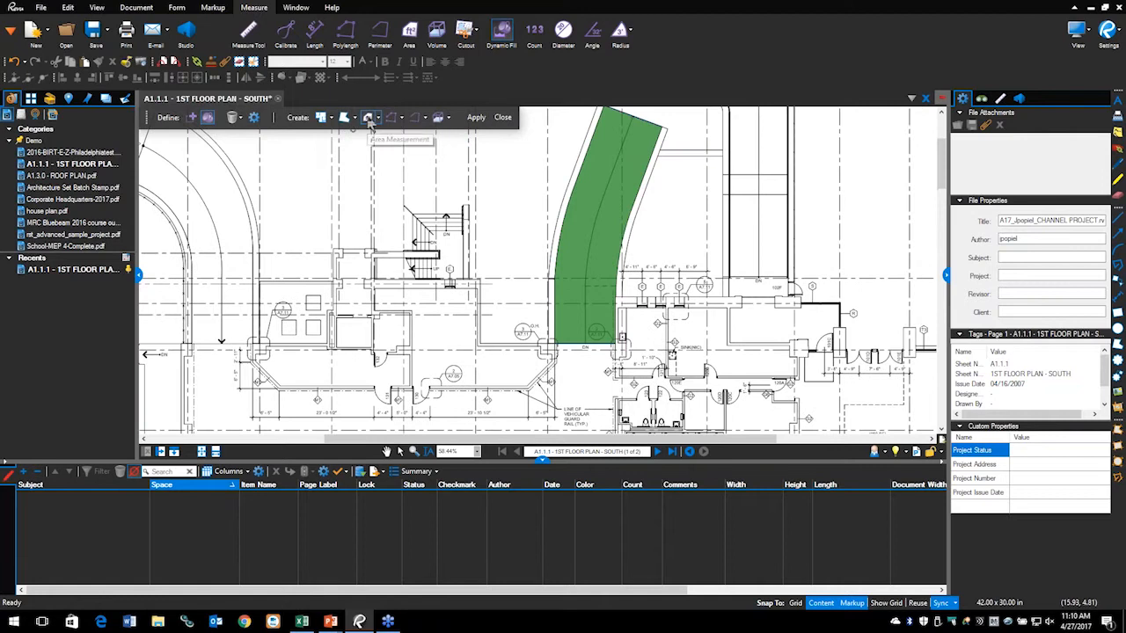
pyautogui.click(480, 119)
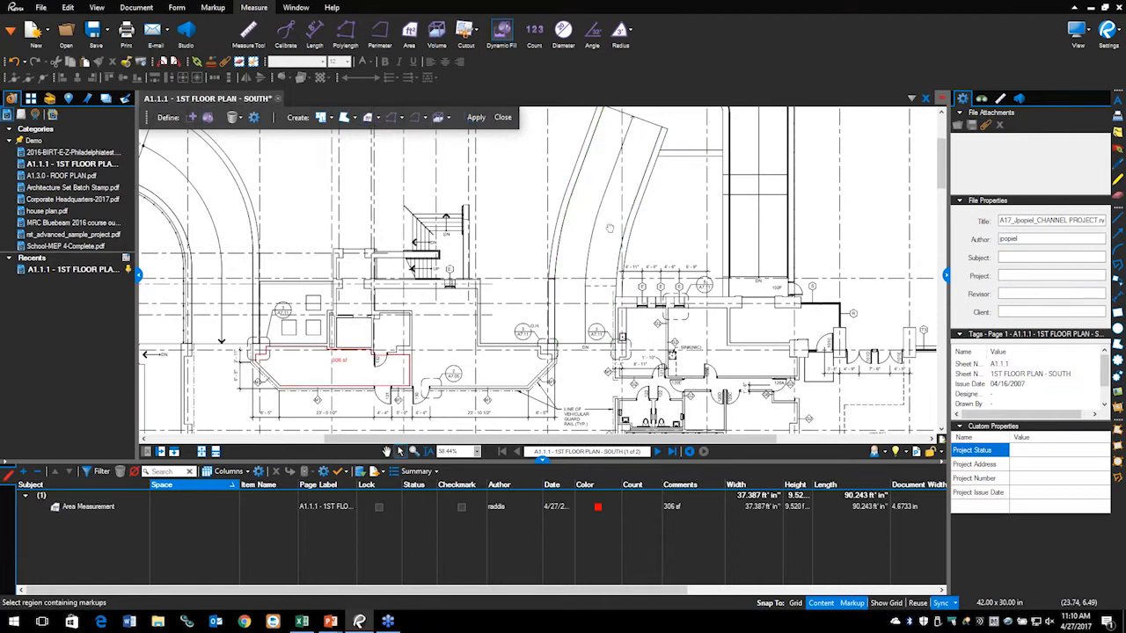
# Step: Close the Dynamic Fill toolbar and return to the slide show, revealing the 'Quantity Link (Extreme only)' bullet
pyautogui.scroll(1, 611, 229)
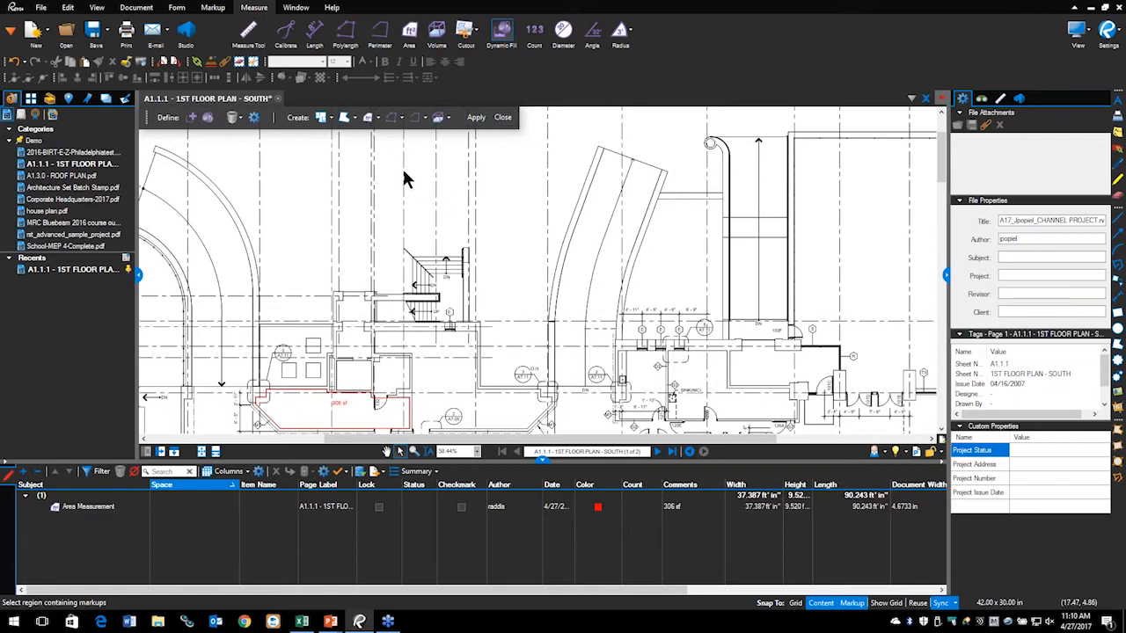
pyautogui.click(502, 118)
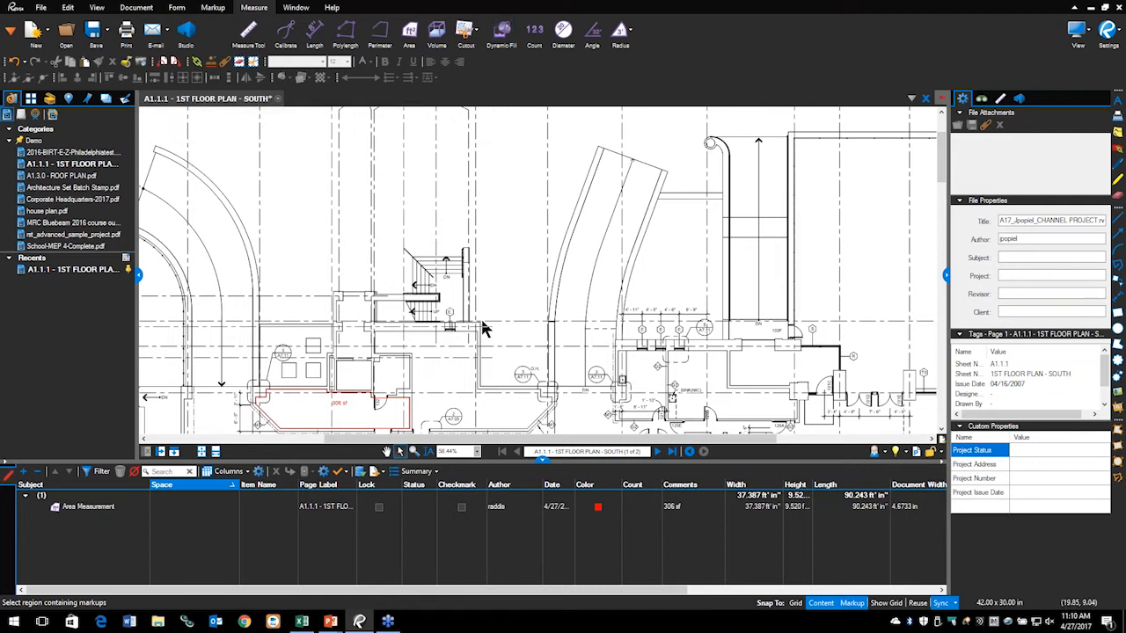
pyautogui.scroll(-3, 480, 321)
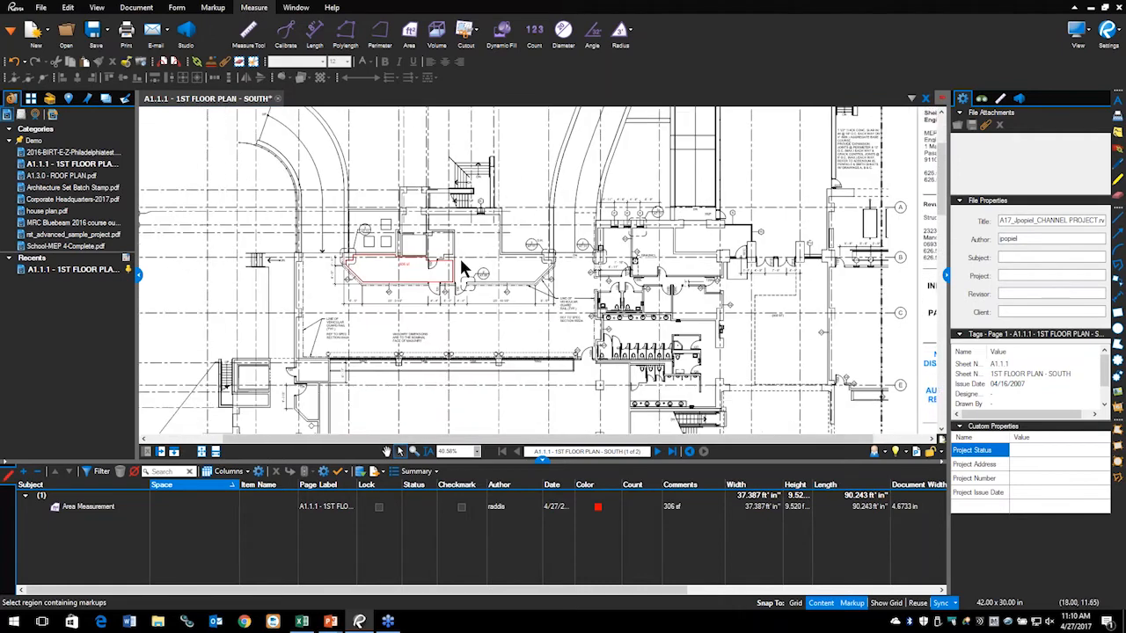
pyautogui.hotkey('alt', 'Tab')
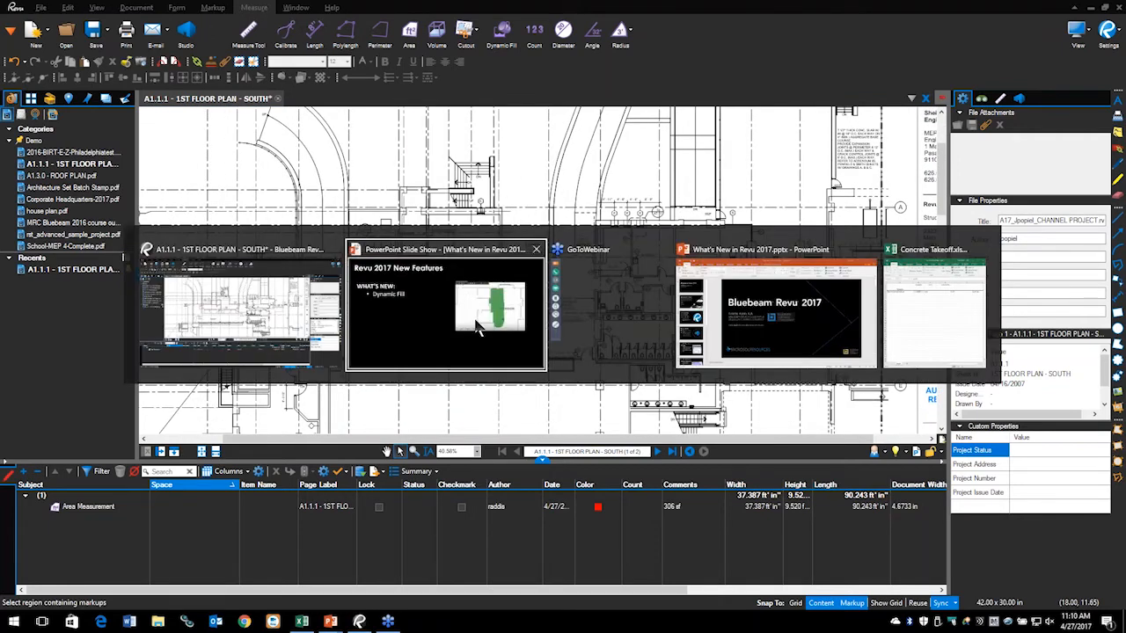
pyautogui.press('Right')
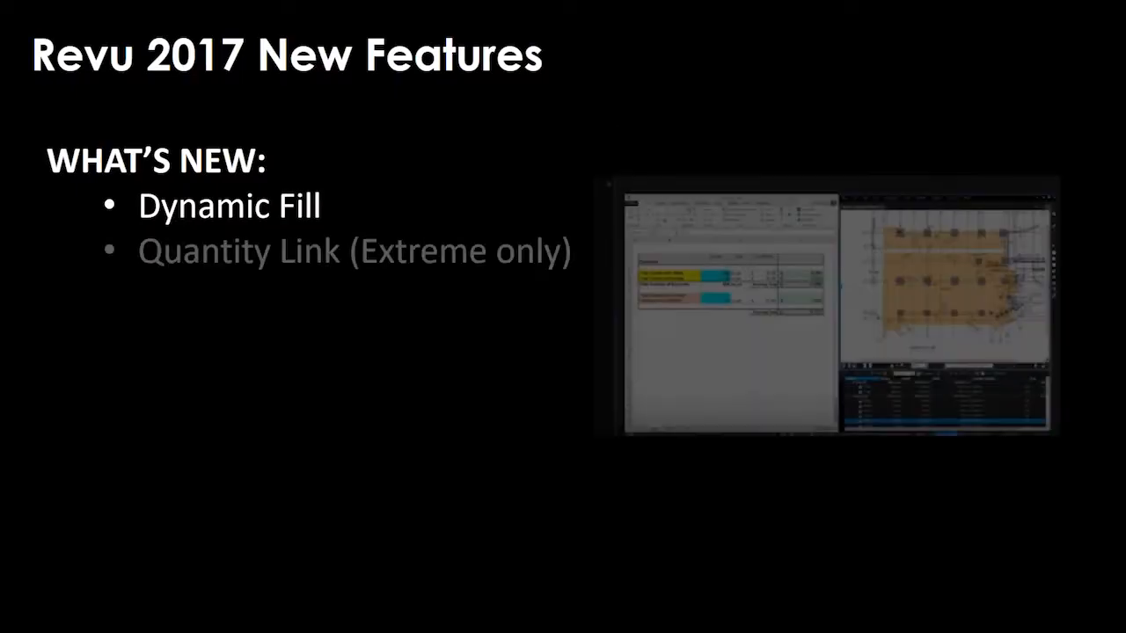
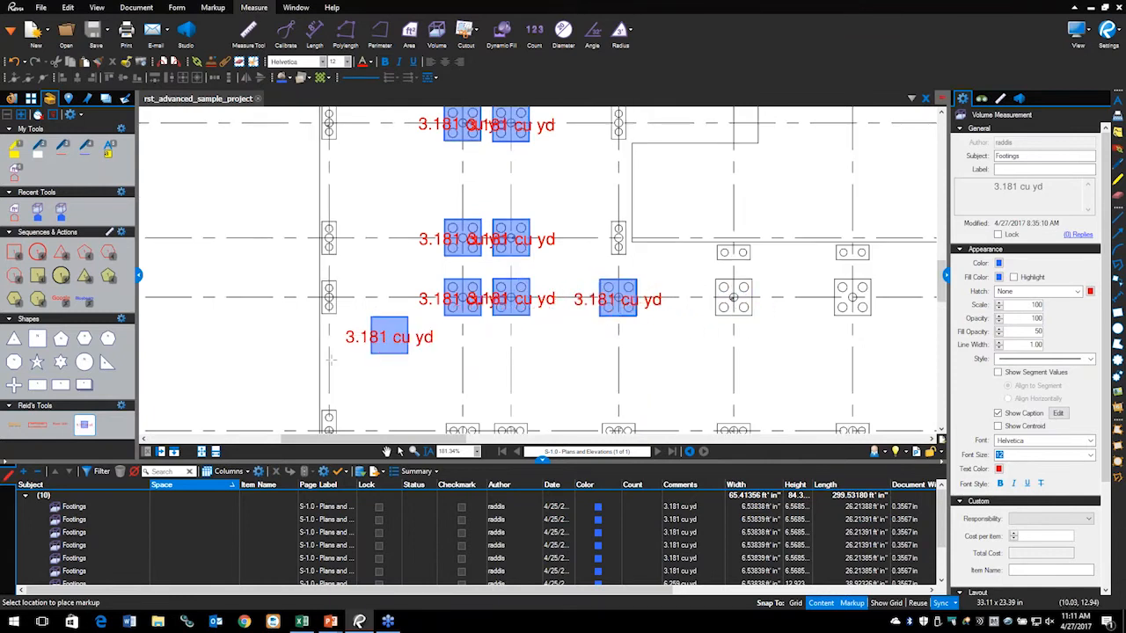
# Step: Stop placing footing volumes, review a footing markup's right-click options, then bring up the Concrete Takeoff workbook
pyautogui.press('Escape')
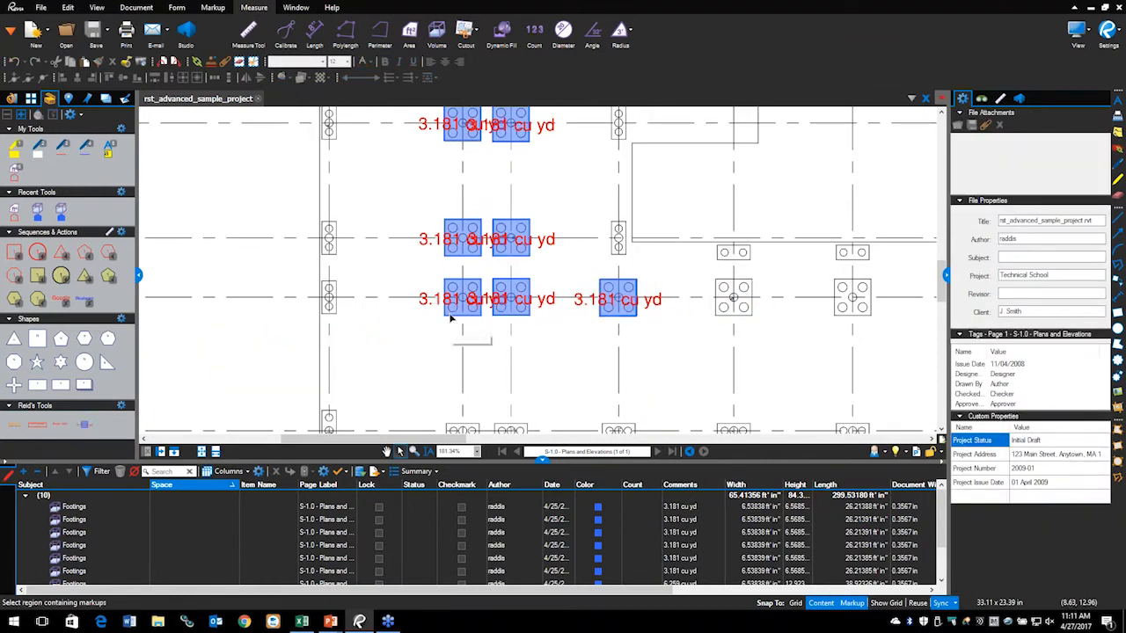
pyautogui.click(450, 320)
pyautogui.rightClick(451, 320)
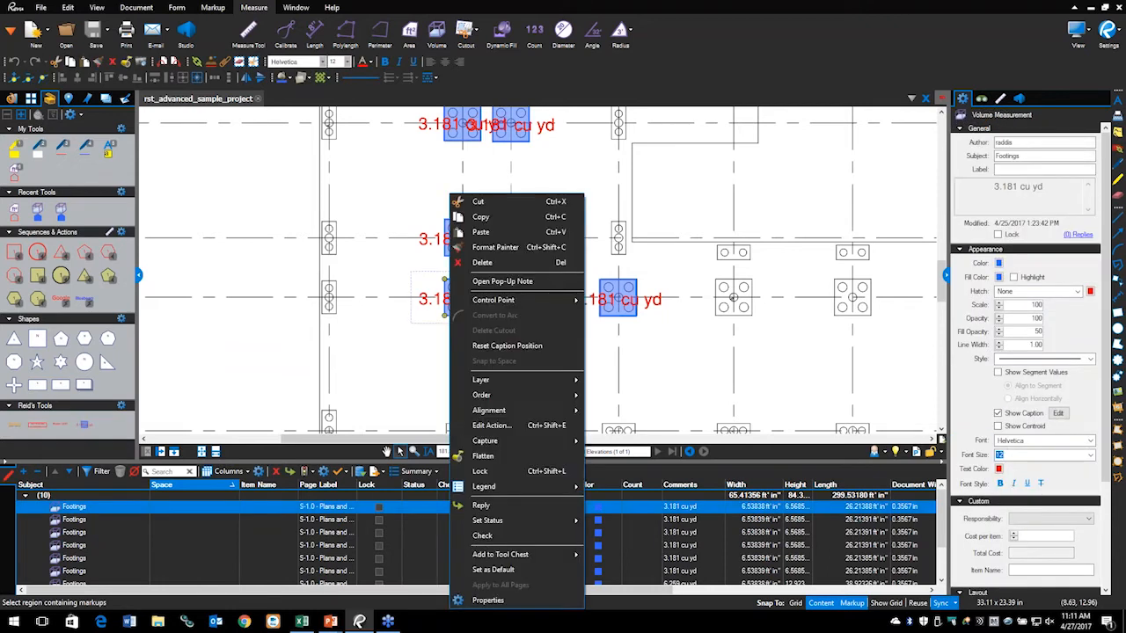
pyautogui.moveTo(579, 554)
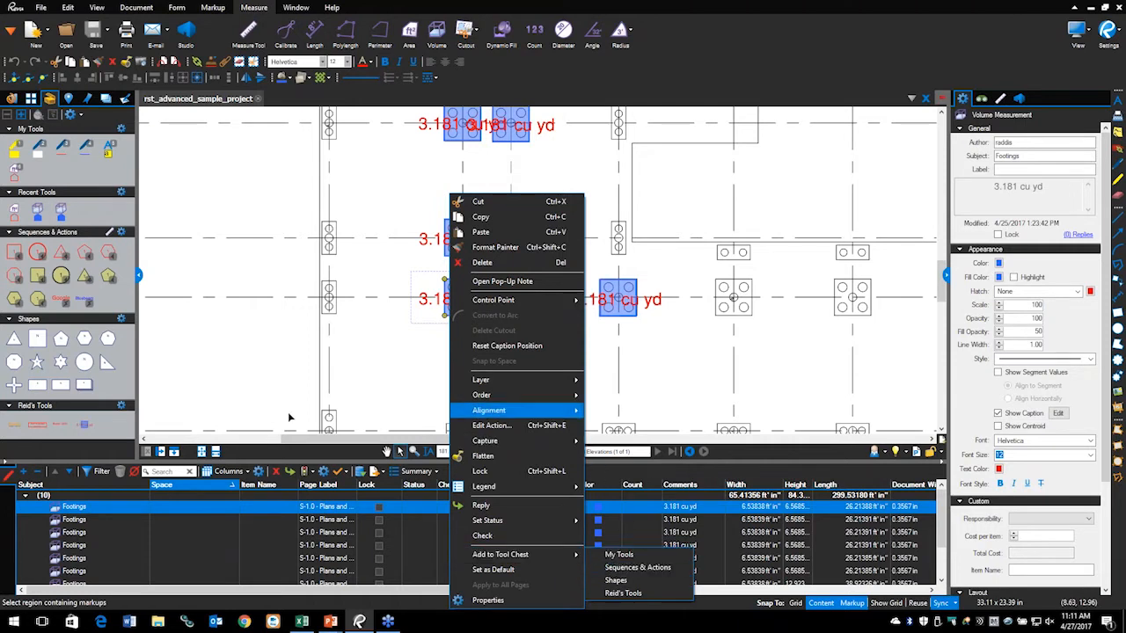
pyautogui.click(599, 355)
pyautogui.moveTo(814, 328); pyautogui.dragTo(717, 296)
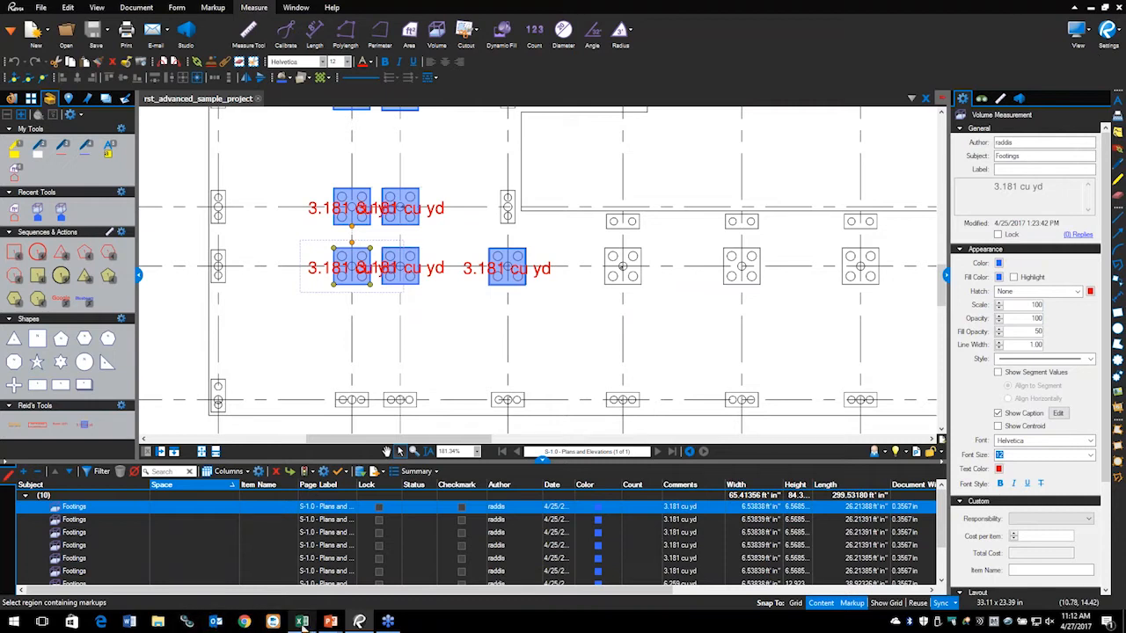
pyautogui.click(302, 622)
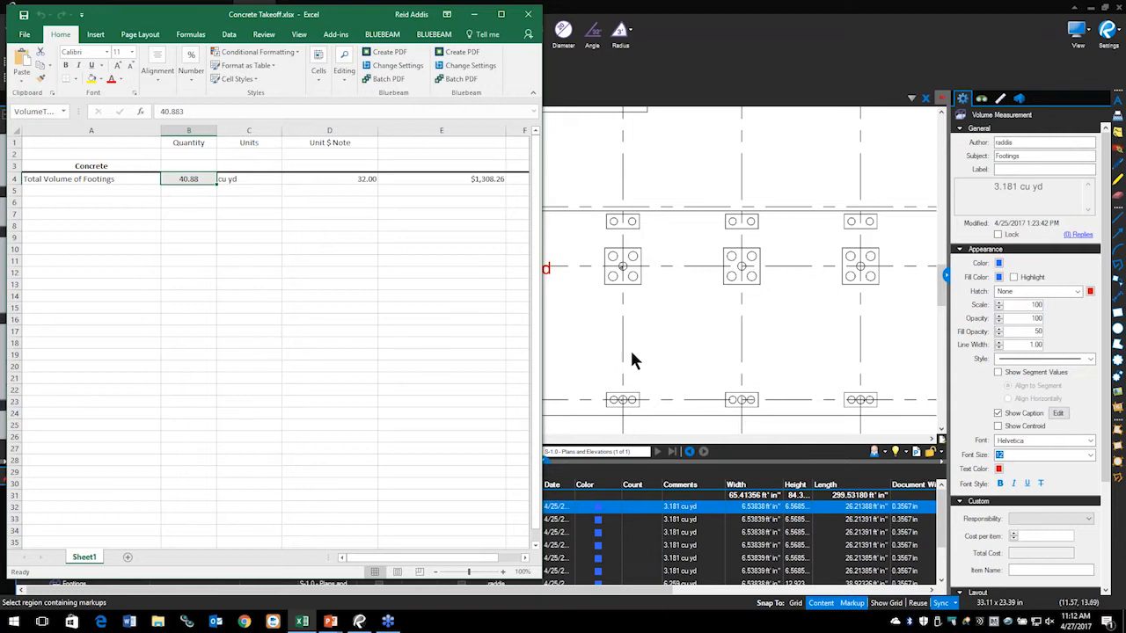
# Step: Restore the Revu window down so the footing plan sits beside the Excel takeoff sheet
pyautogui.click(1091, 8)
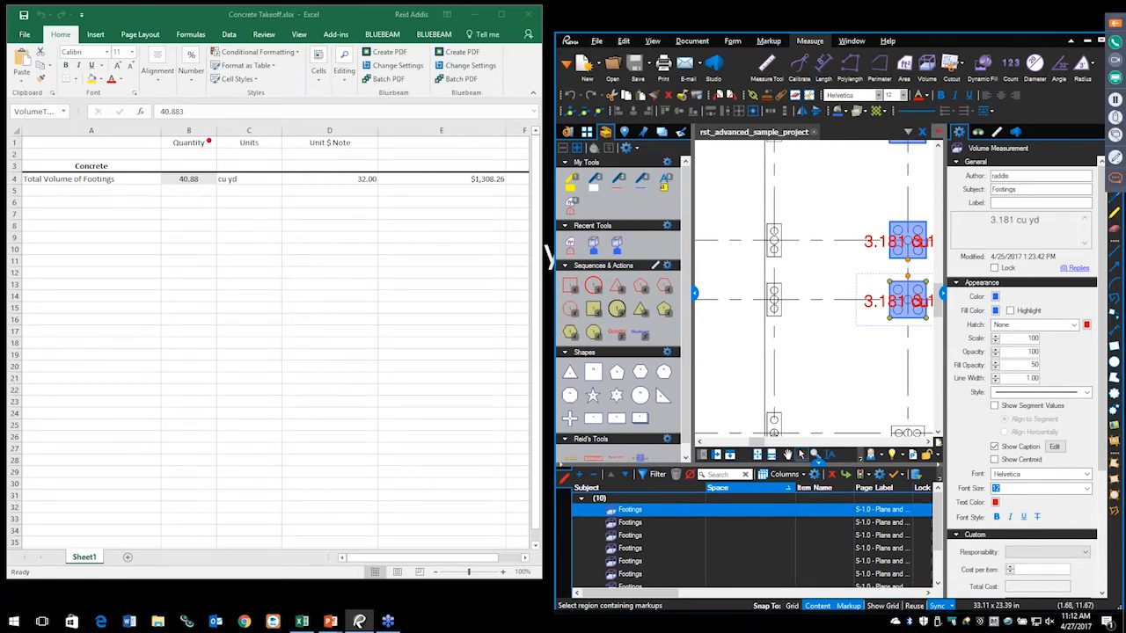
# Step: Highlight the linked 40.88 cu yd footings total, then pan the plan left to the unmeasured footings
pyautogui.moveTo(167, 170)
pyautogui.mouseDown()
pyautogui.moveTo(174, 198)
pyautogui.moveTo(209, 155)
pyautogui.moveTo(150, 195)
pyautogui.moveTo(206, 142)
pyautogui.moveTo(157, 194)
pyautogui.mouseUp()
pyautogui.press('Escape')
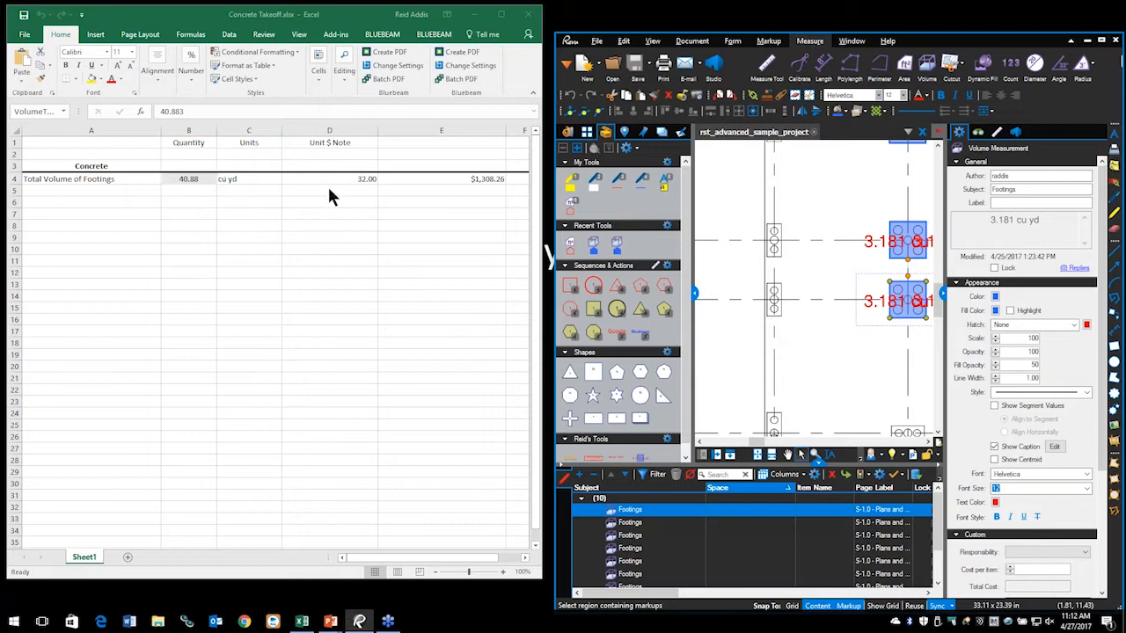
pyautogui.click(834, 352)
pyautogui.moveTo(837, 350); pyautogui.dragTo(666, 351)
pyautogui.moveTo(845, 317); pyautogui.dragTo(670, 316)
pyautogui.moveTo(774, 305); pyautogui.dragTo(714, 274)
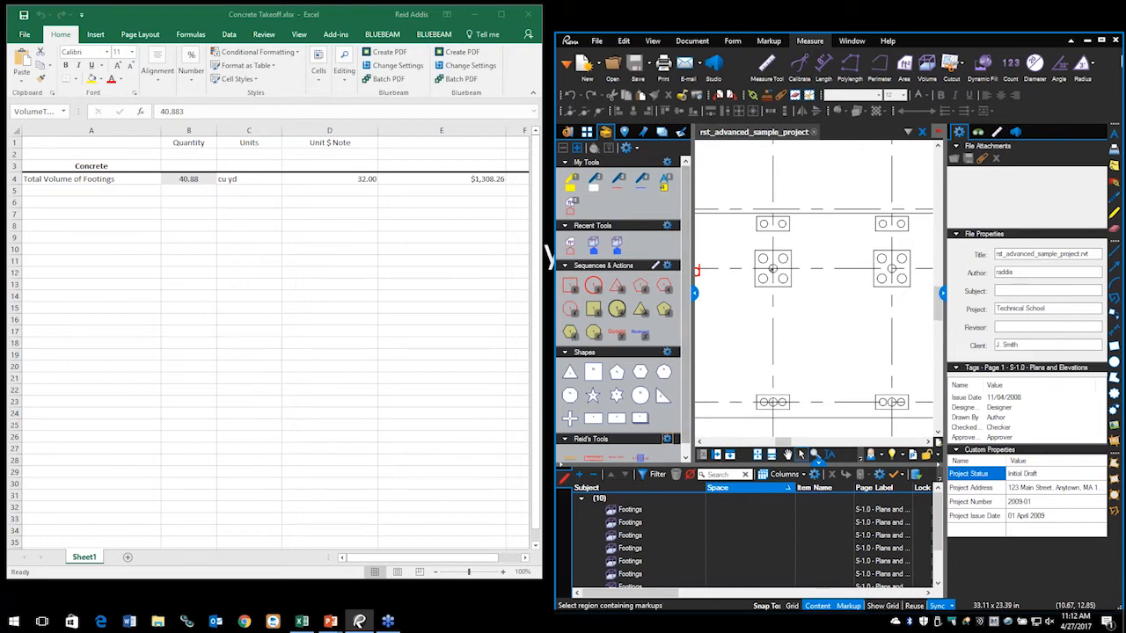
# Step: Pick the saved footing volume tool and annotate its Subject/Label fields and the 40.88 quantity
pyautogui.click(641, 458)
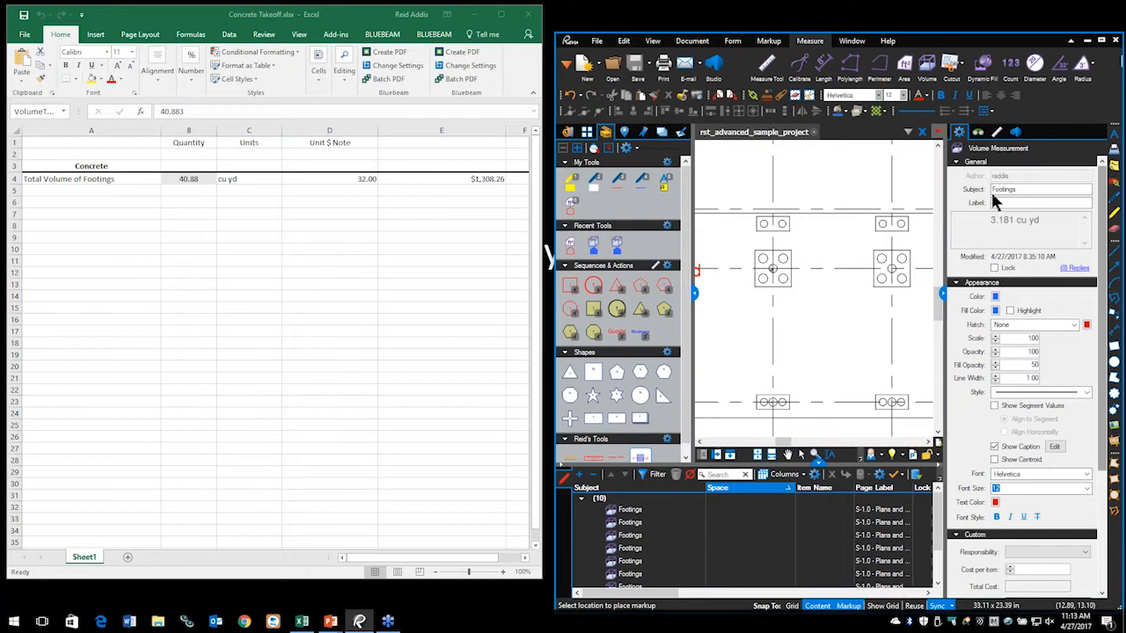
pyautogui.hotkey('ctrl', '2')
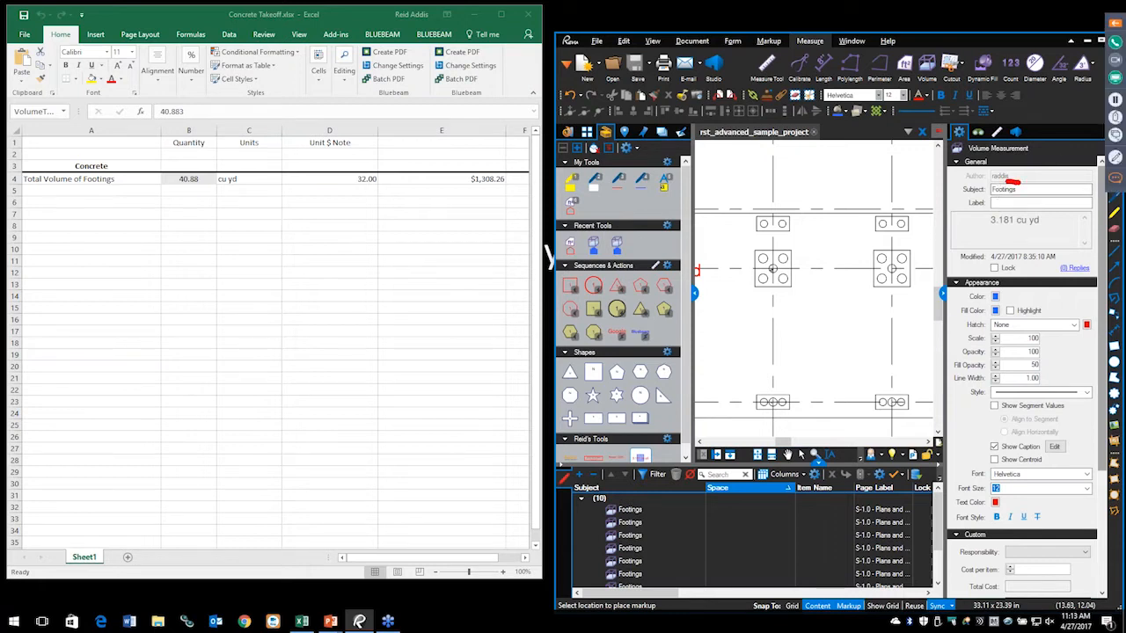
pyautogui.moveTo(1007, 182)
pyautogui.mouseDown()
pyautogui.moveTo(976, 211)
pyautogui.moveTo(1040, 176)
pyautogui.moveTo(974, 206)
pyautogui.moveTo(1047, 218)
pyautogui.moveTo(1058, 166)
pyautogui.mouseUp()
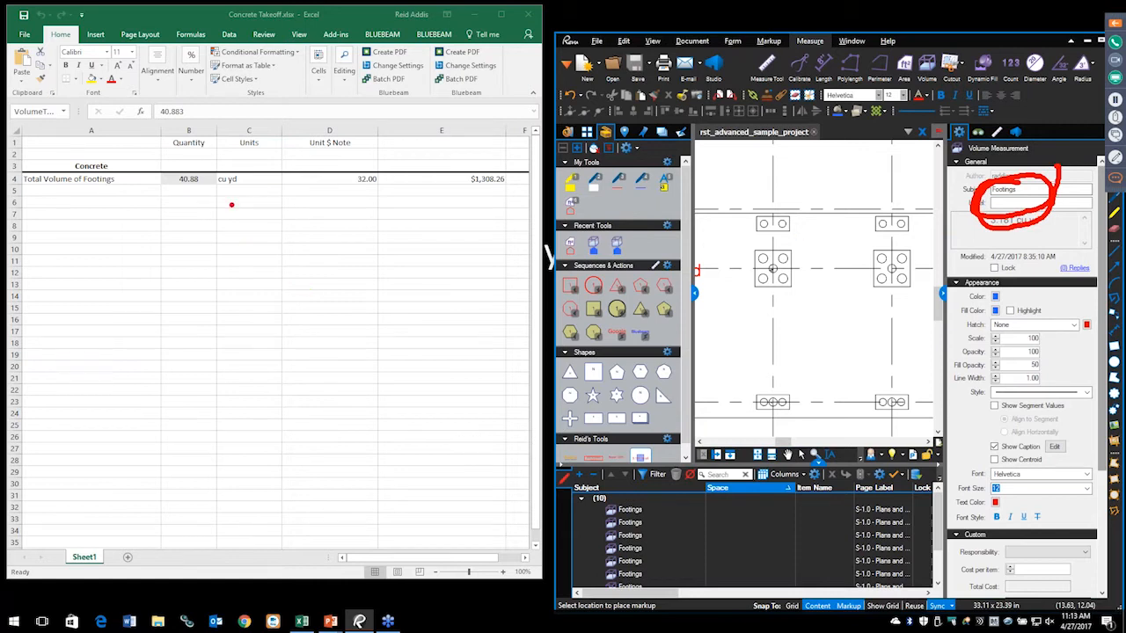
pyautogui.moveTo(174, 193); pyautogui.dragTo(229, 310)
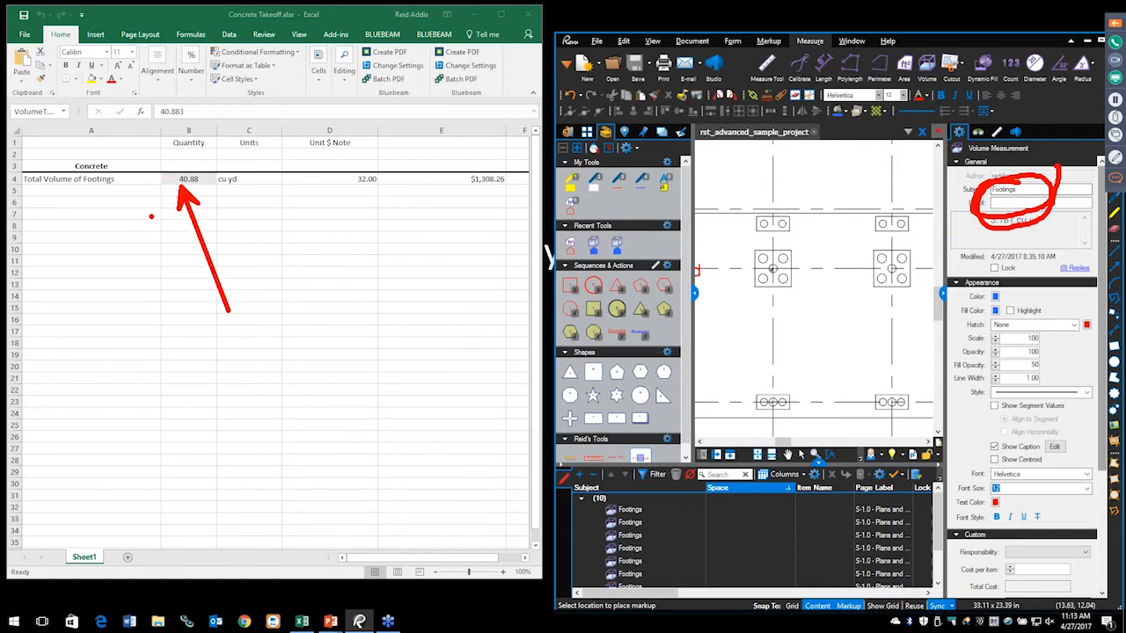
pyautogui.press('Escape')
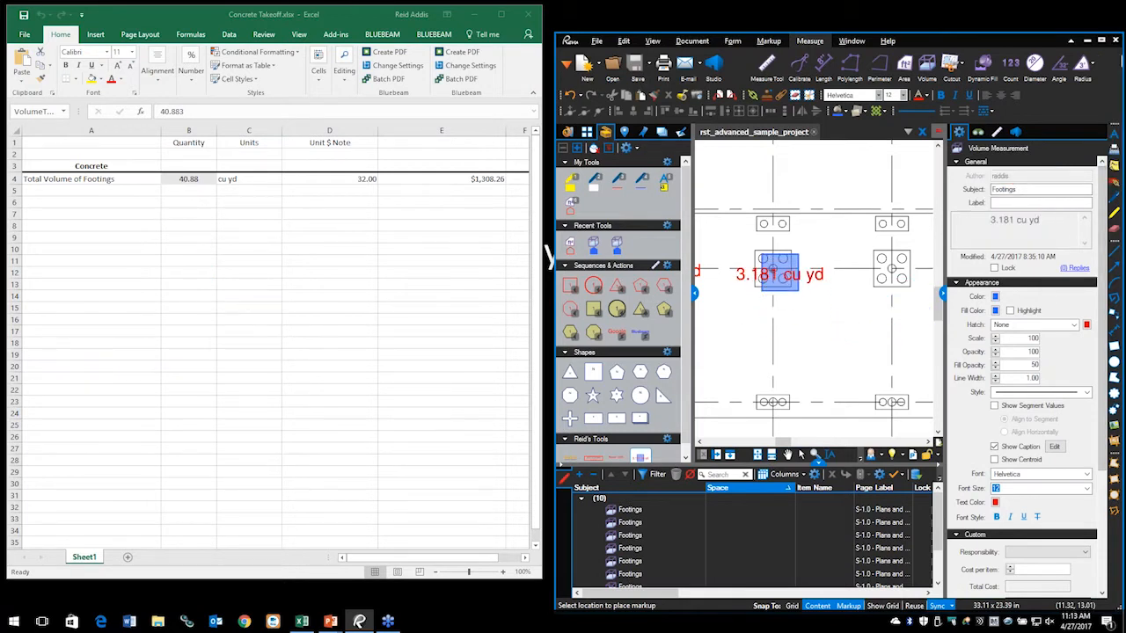
# Step: Place the saved 3.181 cu yd footing volume on two more footings
pyautogui.click(753, 286)
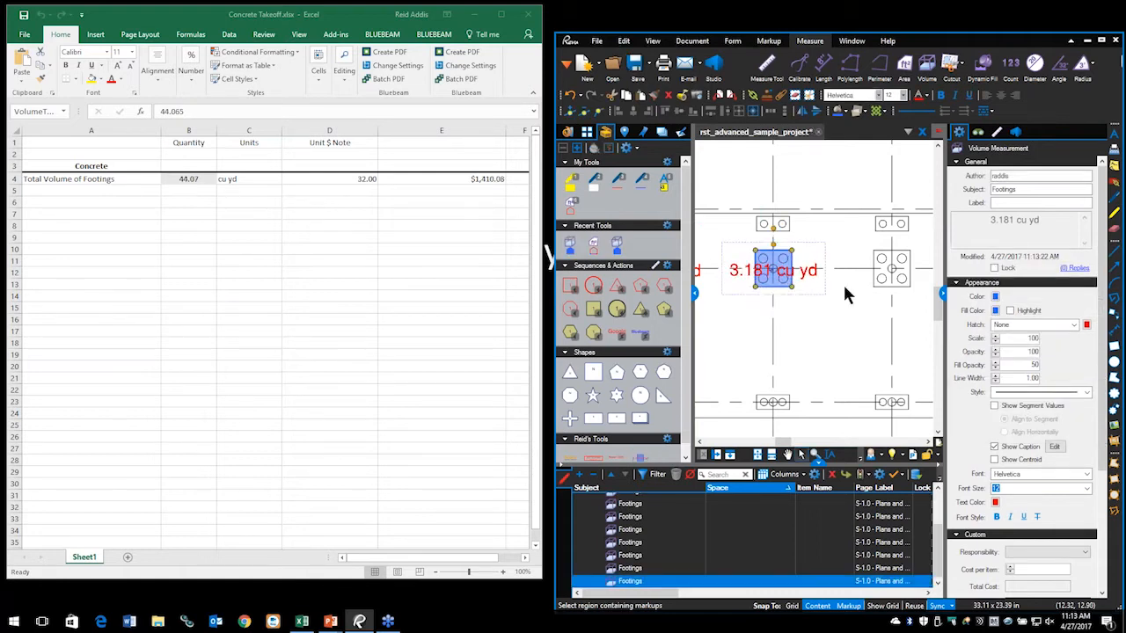
pyautogui.click(642, 459)
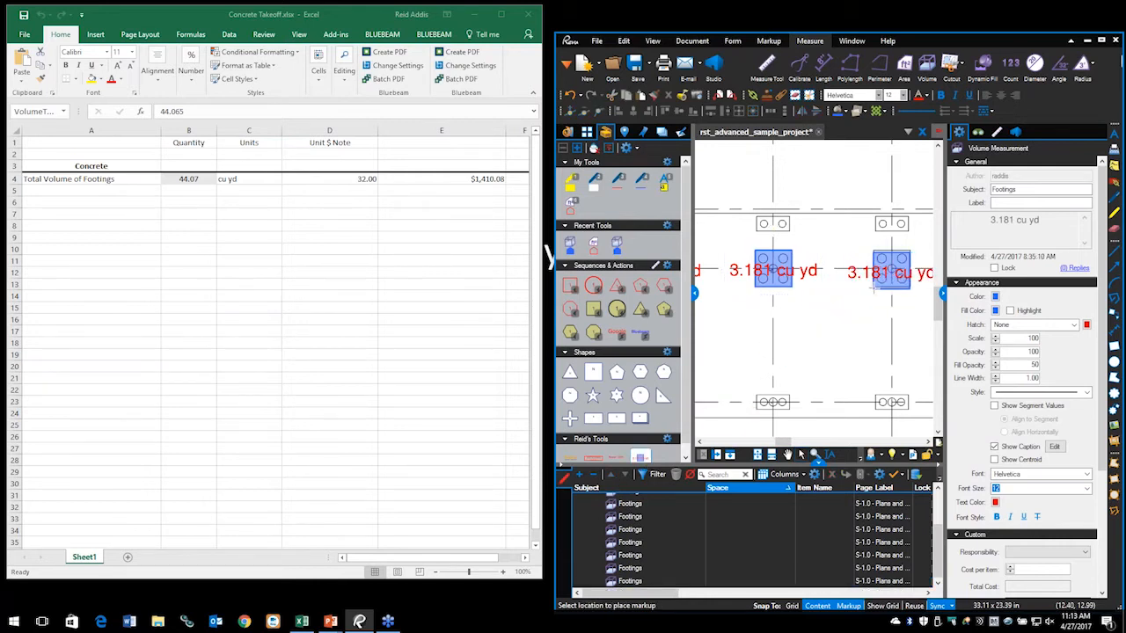
pyautogui.click(873, 283)
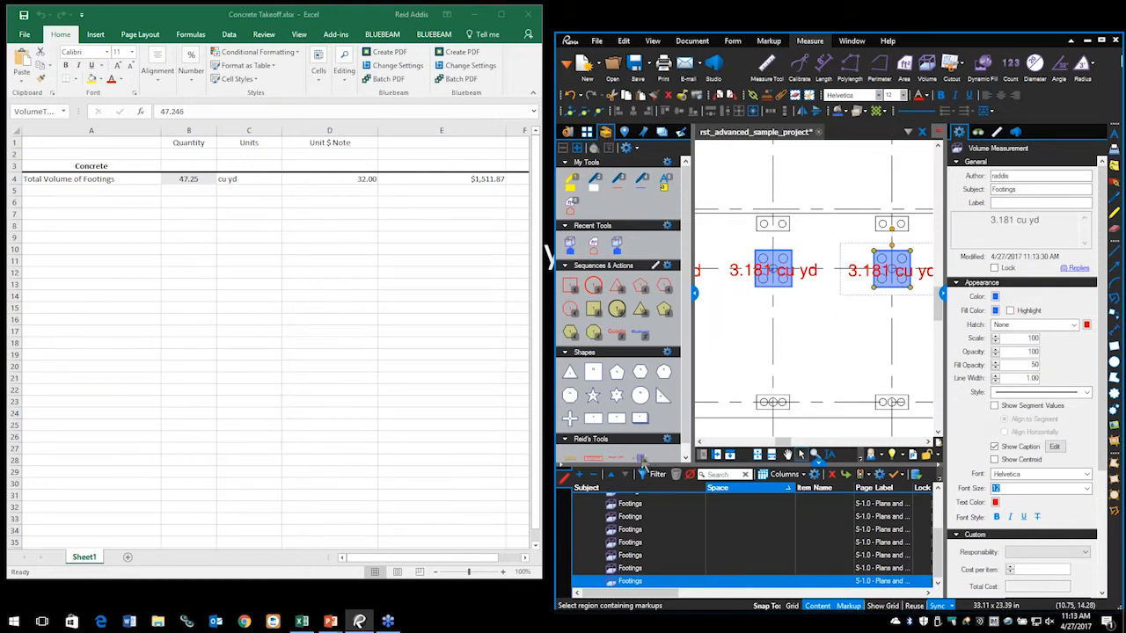
# Step: Draw a plain Volume measurement on the top-left footing, then delete the 1.154 cu yd result
pyautogui.click(641, 457)
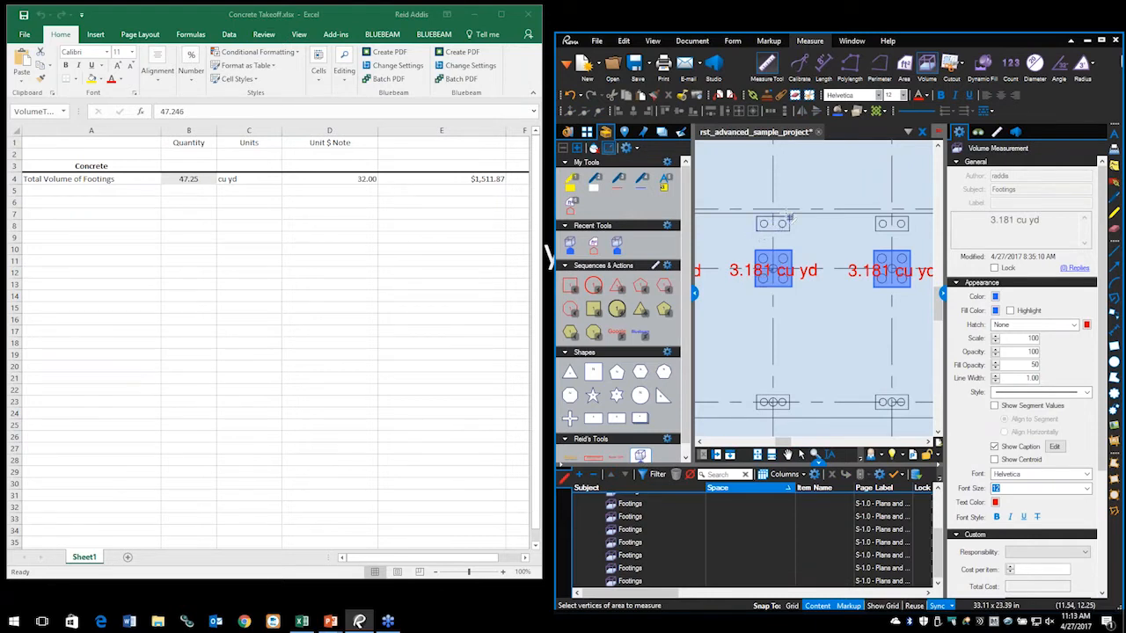
pyautogui.click(789, 216)
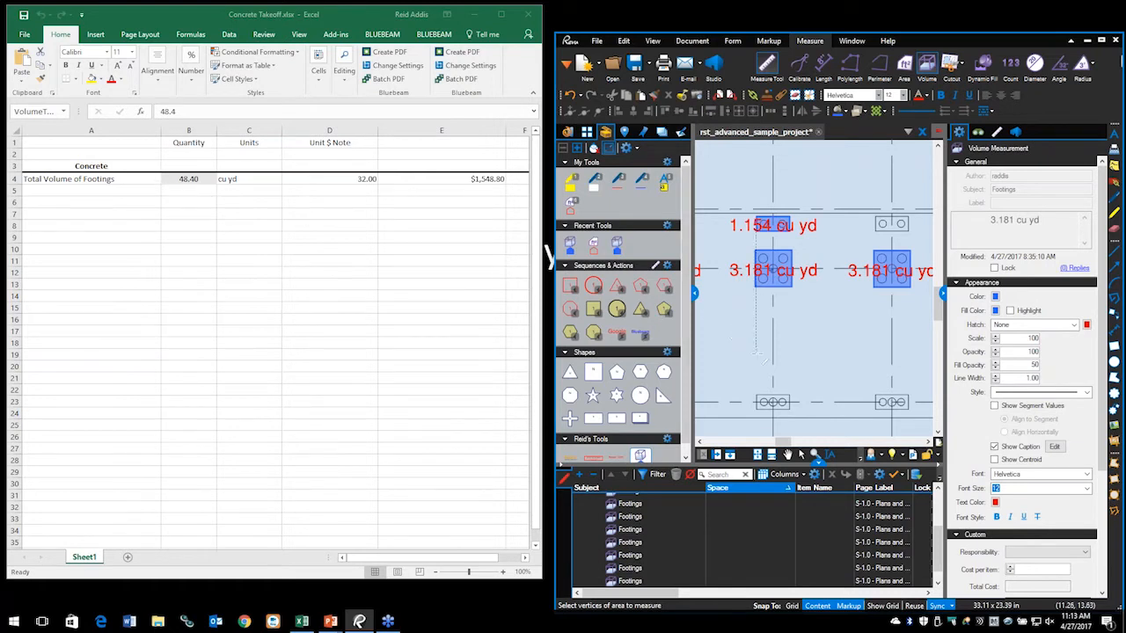
pyautogui.press('Escape')
pyautogui.press('Escape')
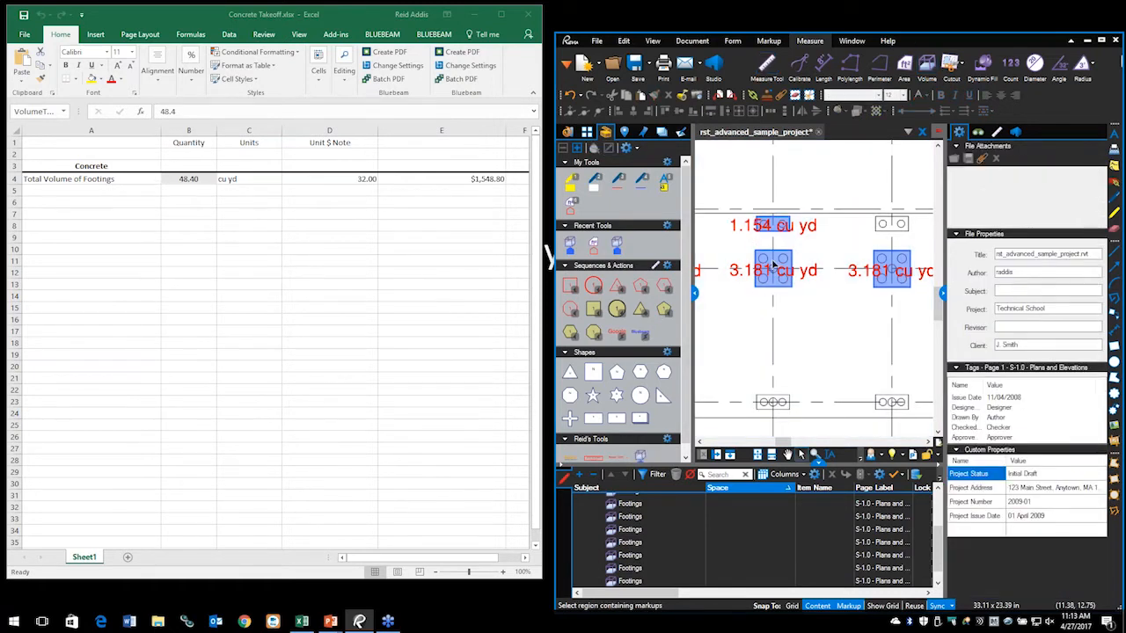
pyautogui.click(780, 233)
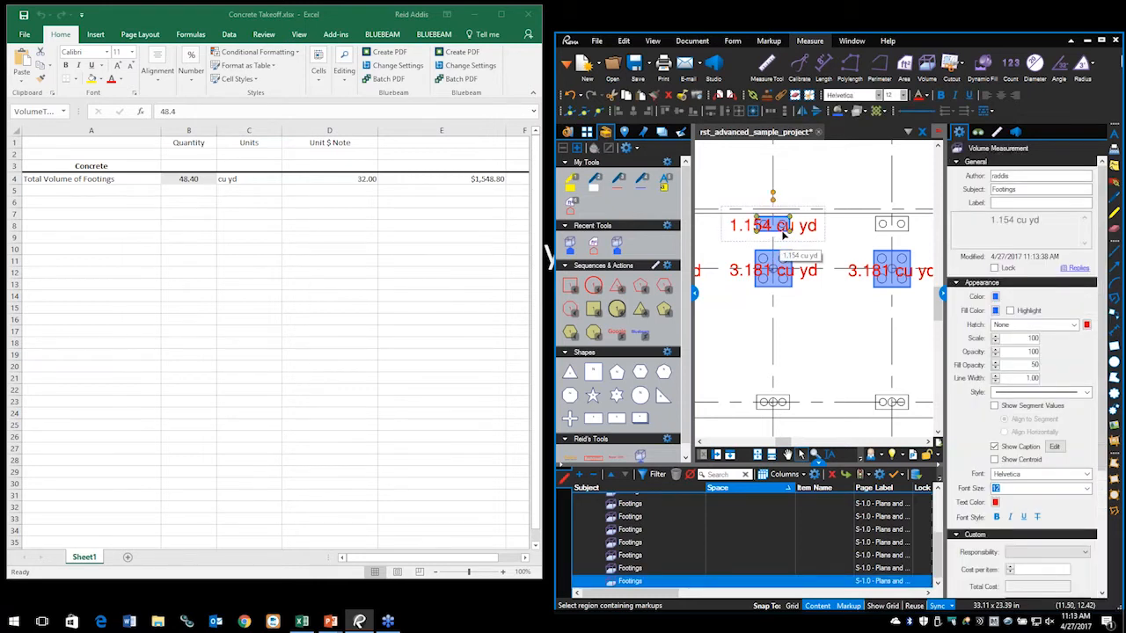
pyautogui.press('Delete')
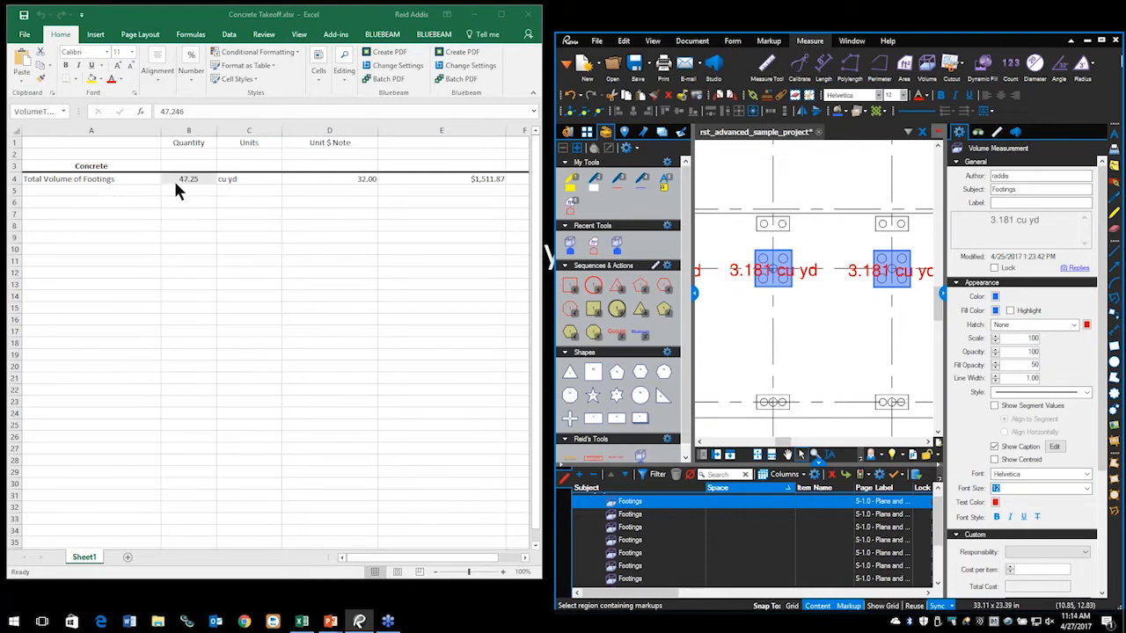
pyautogui.click(208, 173)
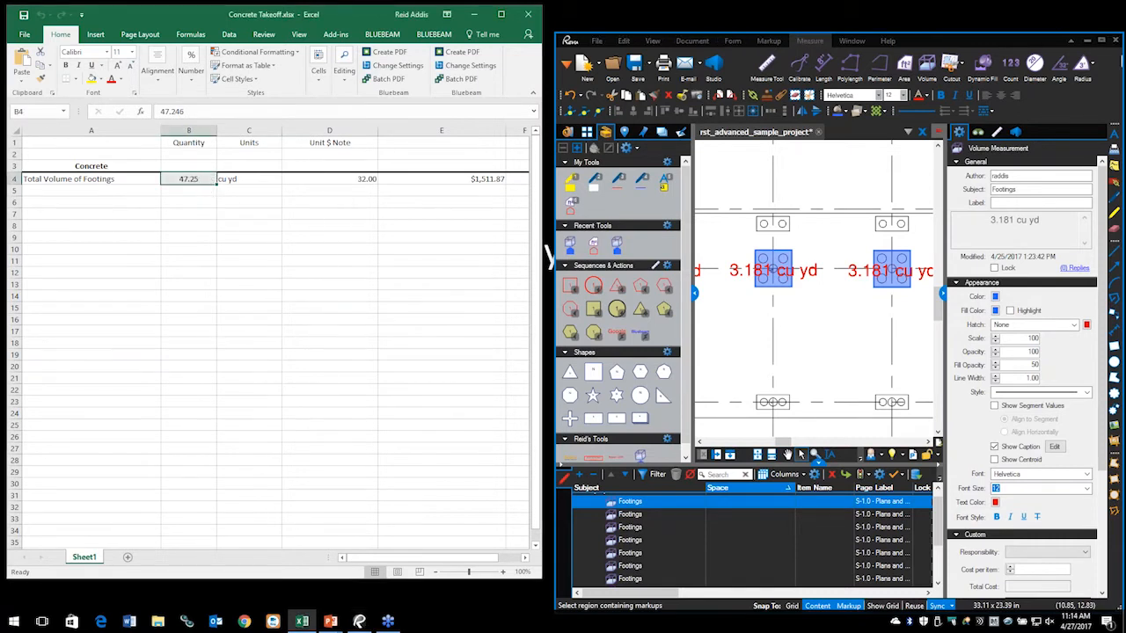
pyautogui.rightClick(208, 180)
pyautogui.moveTo(264, 192)
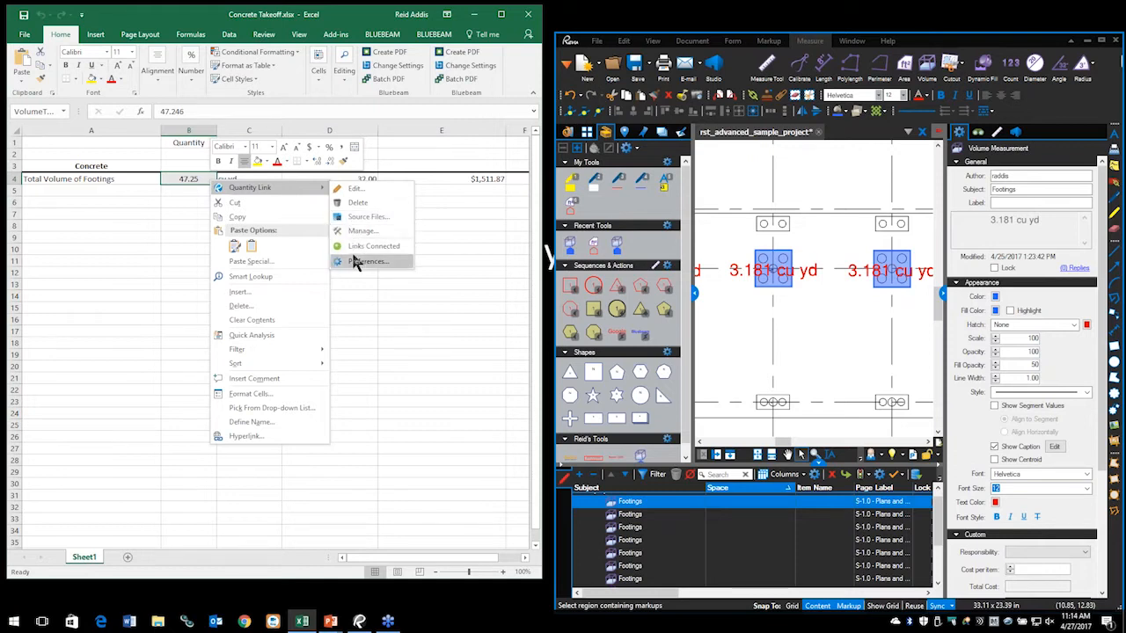
pyautogui.click(364, 188)
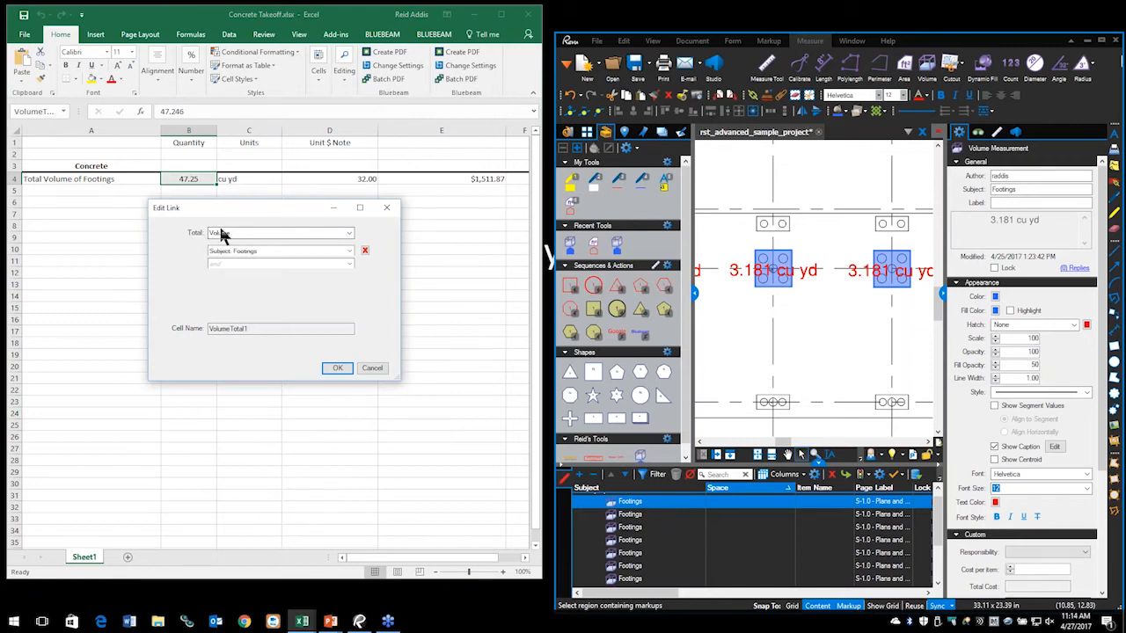
pyautogui.click(350, 235)
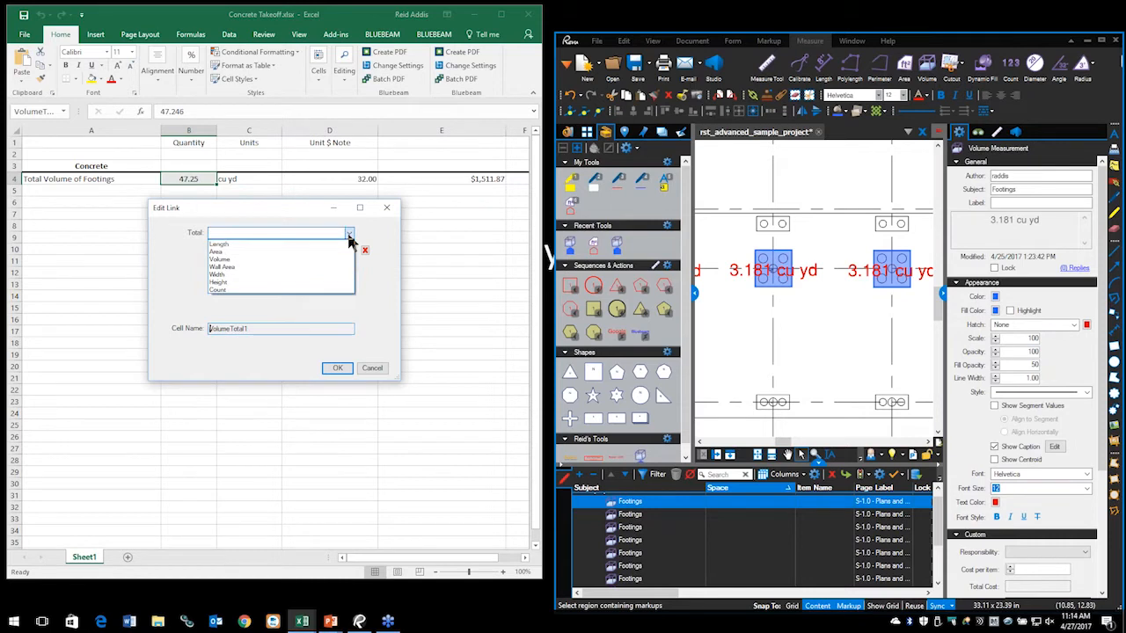
pyautogui.click(350, 237)
pyautogui.click(349, 236)
pyautogui.click(227, 269)
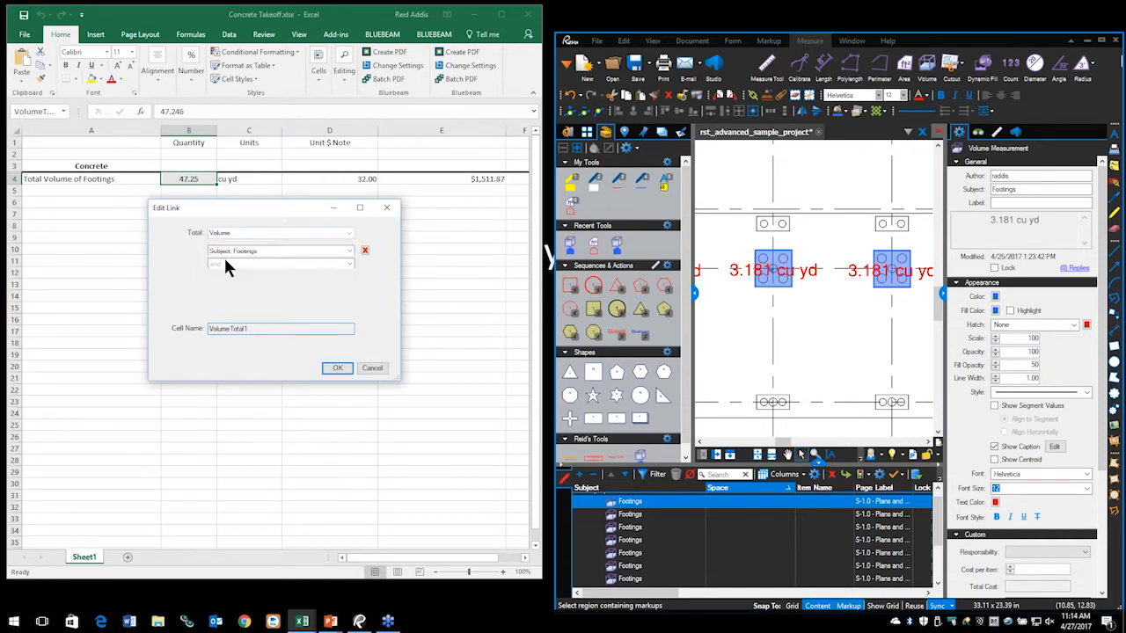
pyautogui.click(349, 252)
pyautogui.click(349, 251)
pyautogui.click(350, 252)
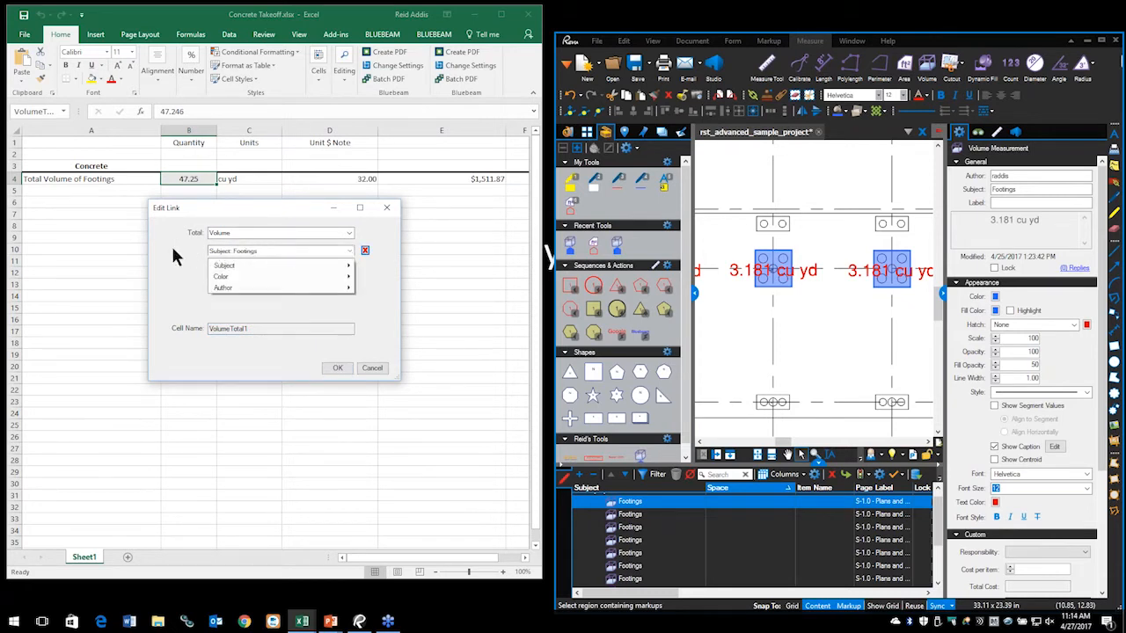
pyautogui.click(188, 284)
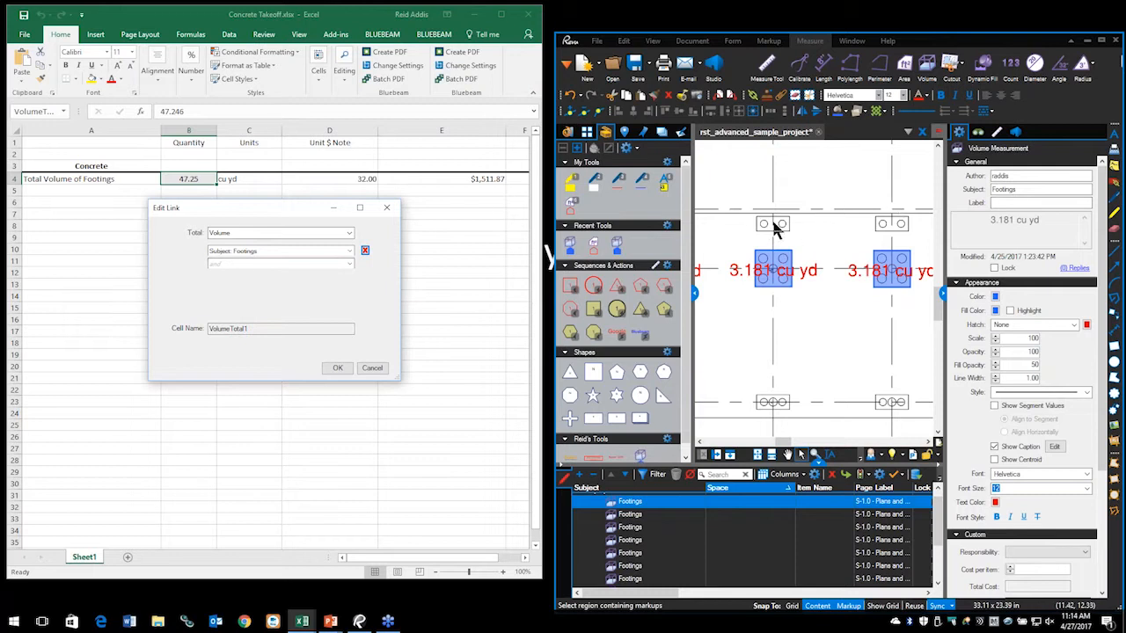
pyautogui.click(339, 368)
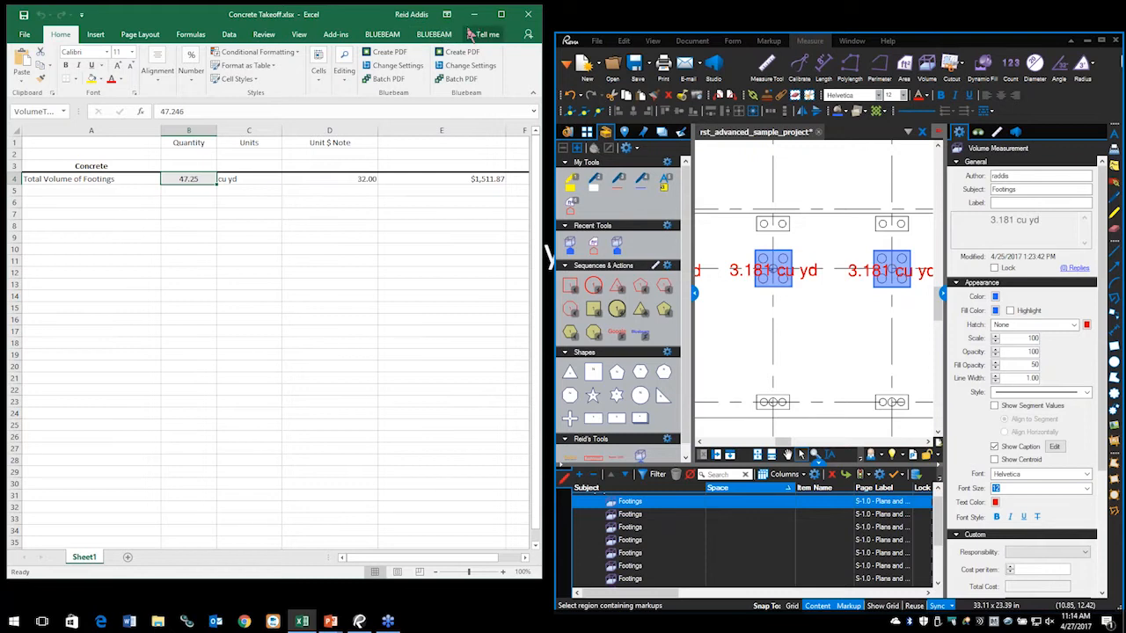
# Step: Maximize Revu, advance the slide show to the Automatic Form Creation (Extreme only) bullet, then return to Revu
pyautogui.click(474, 14)
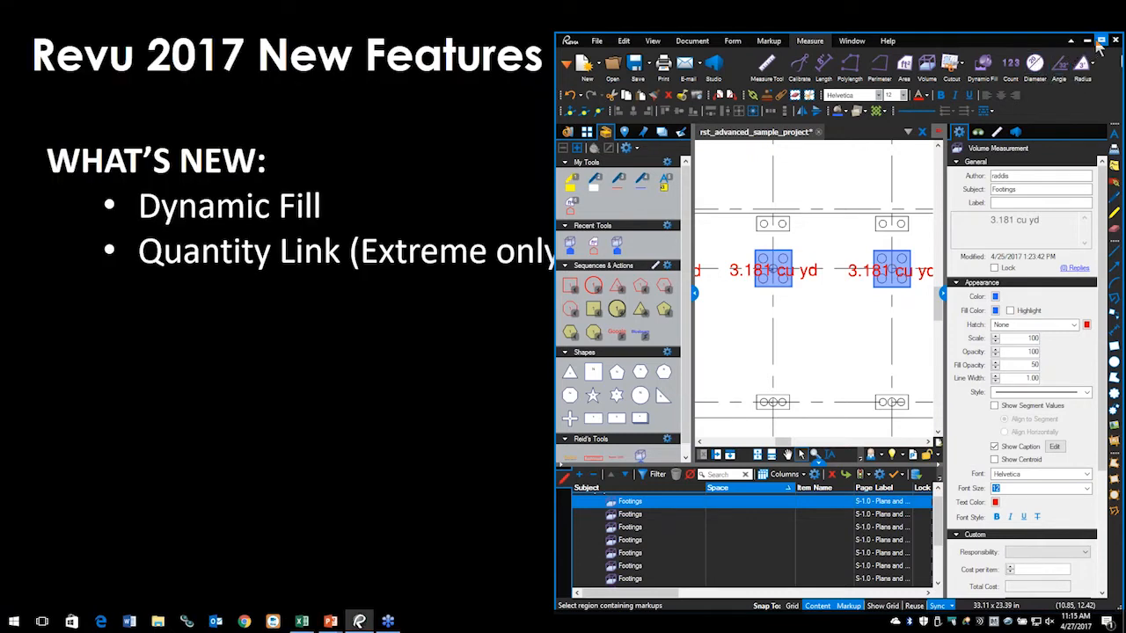
pyautogui.click(1099, 42)
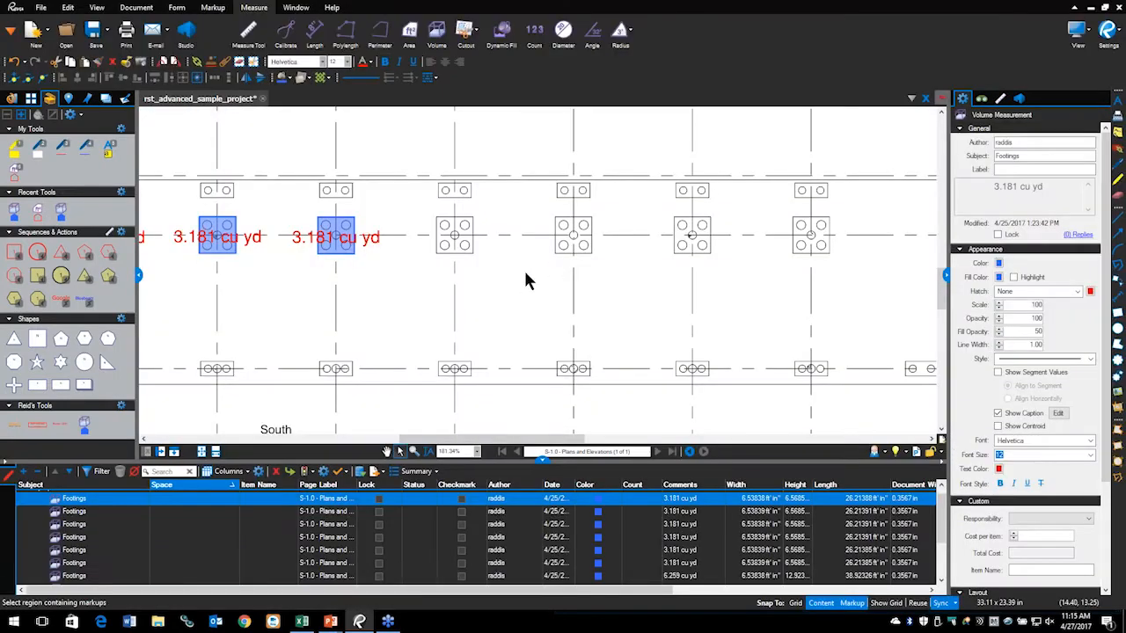
pyautogui.hotkey('alt', 'Tab')
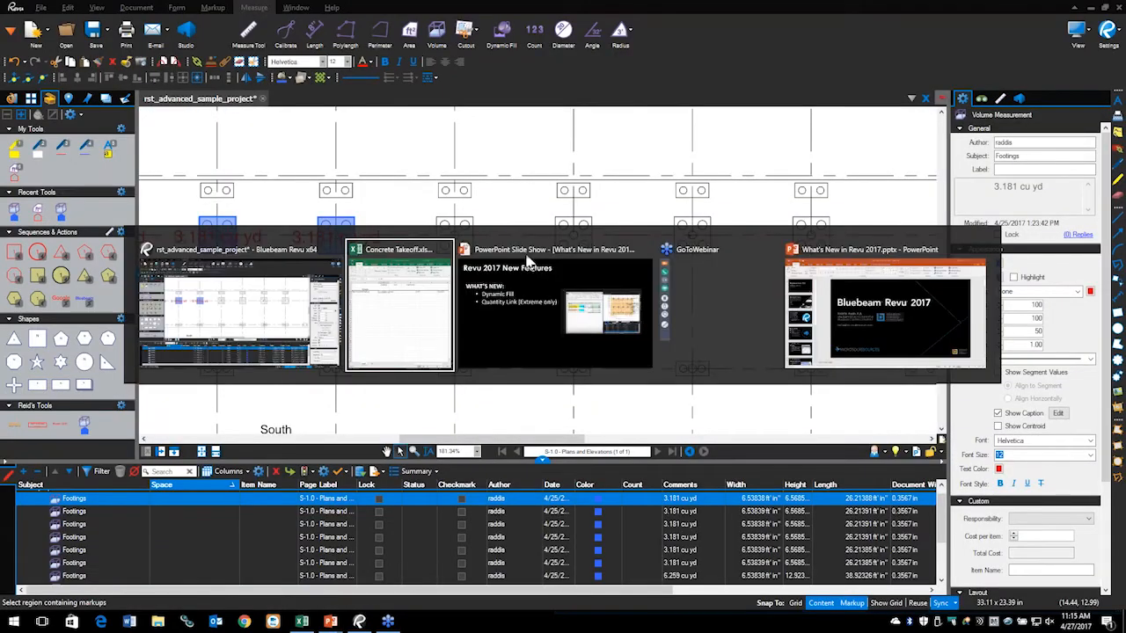
pyautogui.click(527, 264)
pyautogui.press('Right')
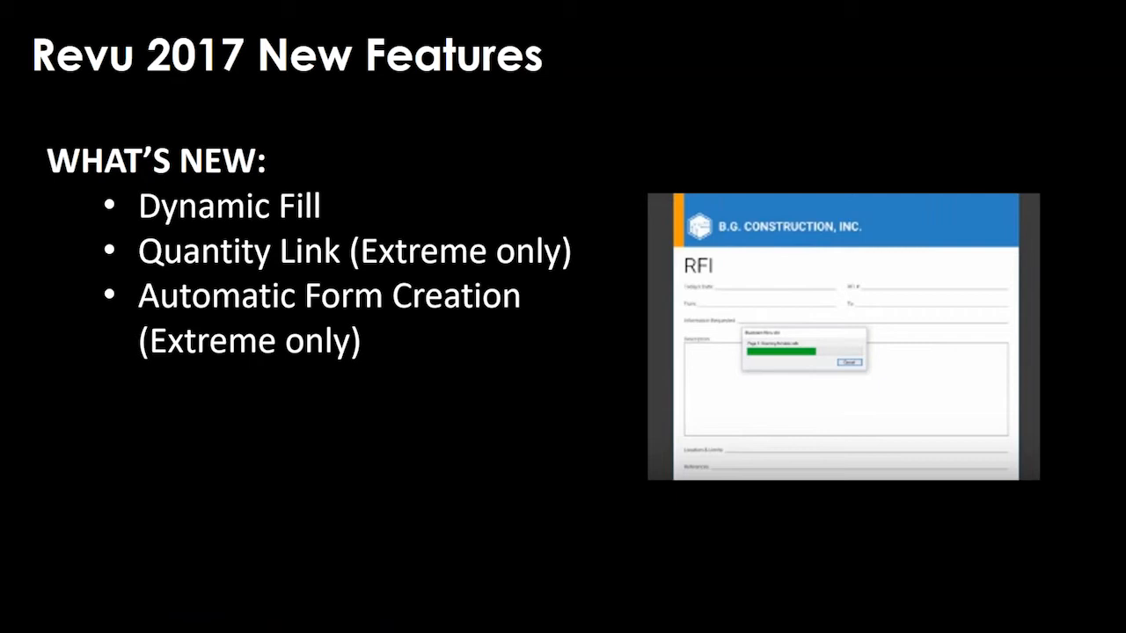
pyautogui.hotkey('alt', 'Tab')
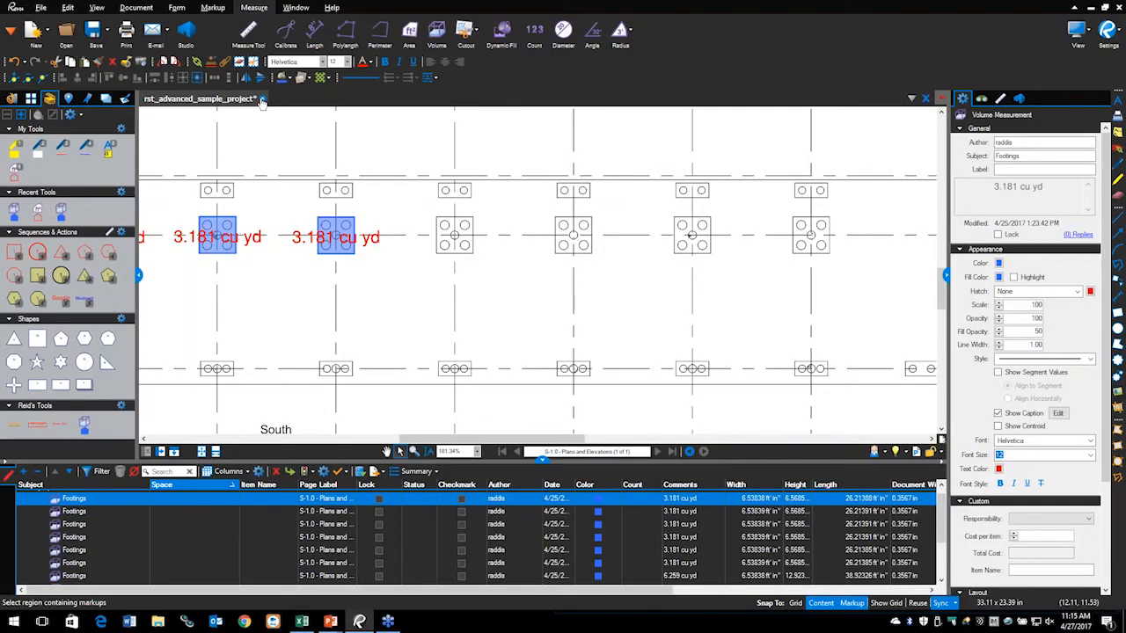
# Step: Close the sample project without saving and open 2016-BIRT-E-Z-Philadelphiatest at full-page view
pyautogui.click(261, 100)
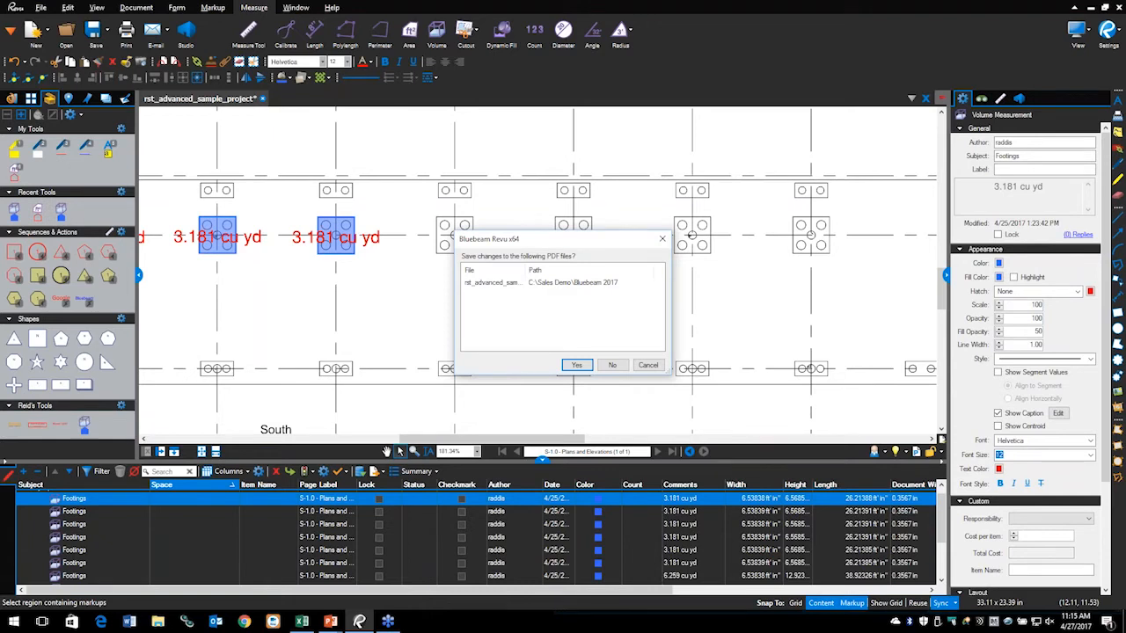
pyautogui.click(613, 365)
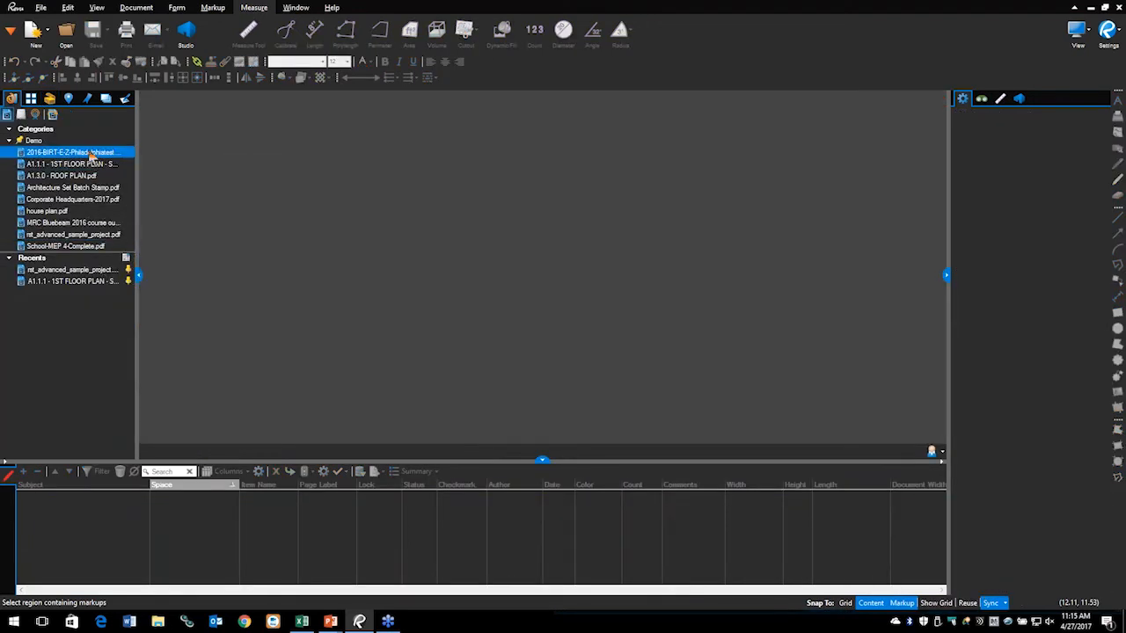
pyautogui.click(91, 155)
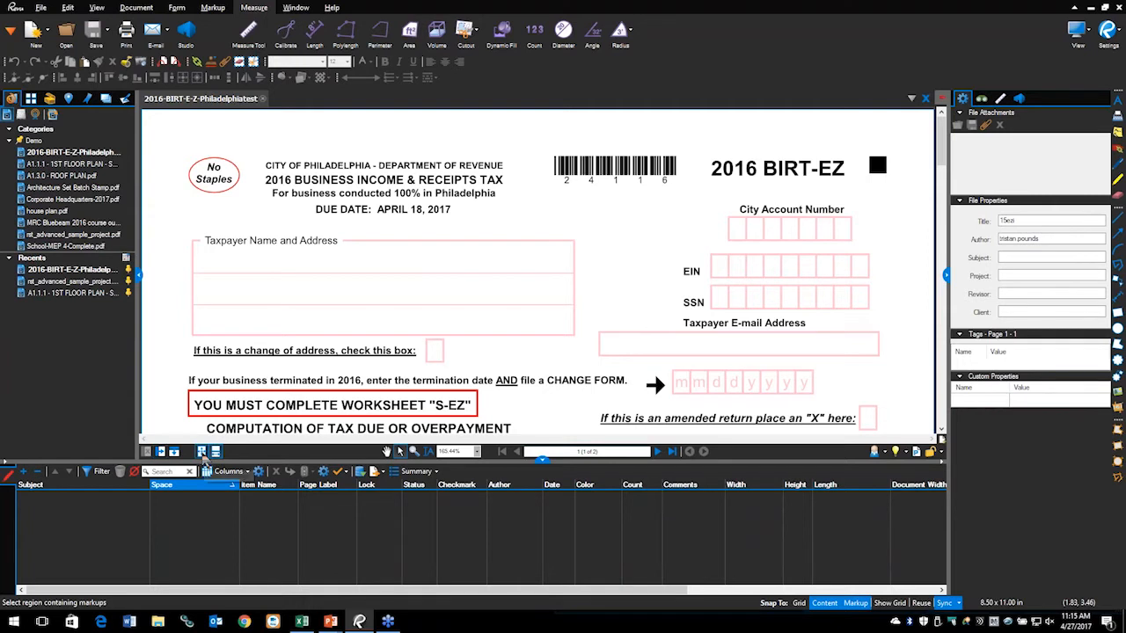
pyautogui.click(202, 452)
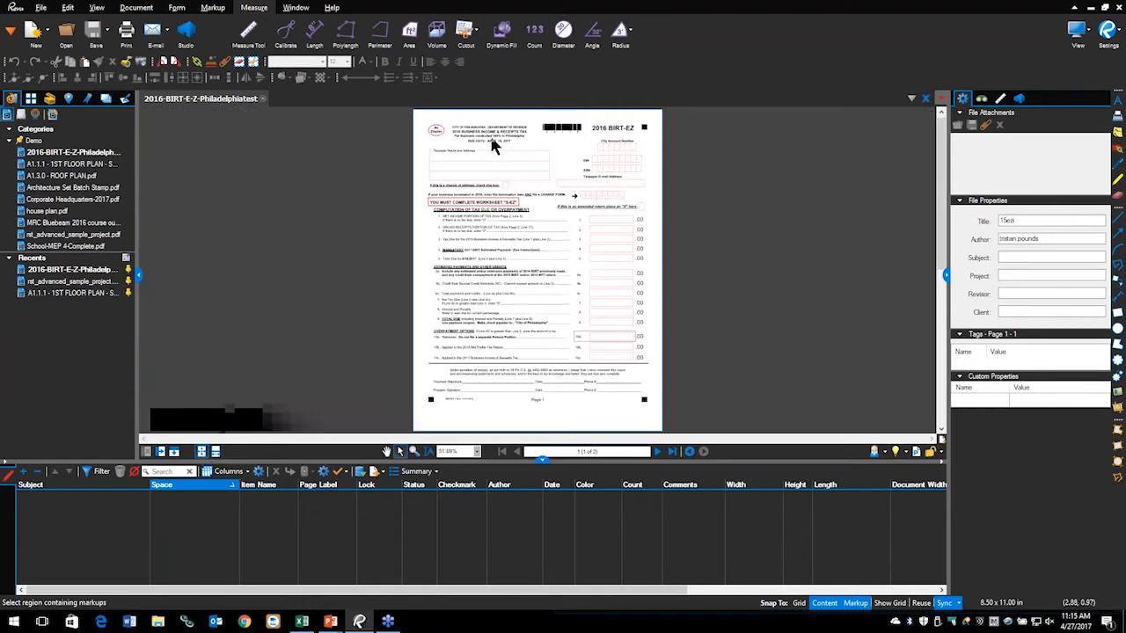
# Step: Inspect the BIRT-EZ header, account boxes and address lines, then show the Form tools at full-page view
pyautogui.scroll(2, 498, 145)
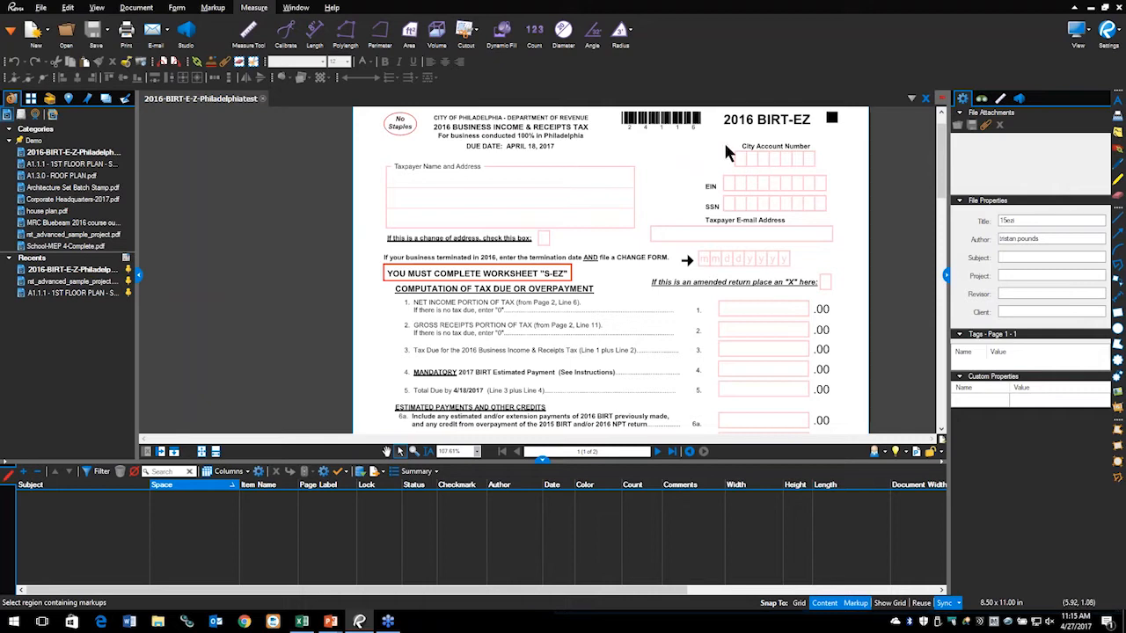
pyautogui.scroll(-2, 522, 274)
pyautogui.moveTo(527, 294); pyautogui.dragTo(461, 249)
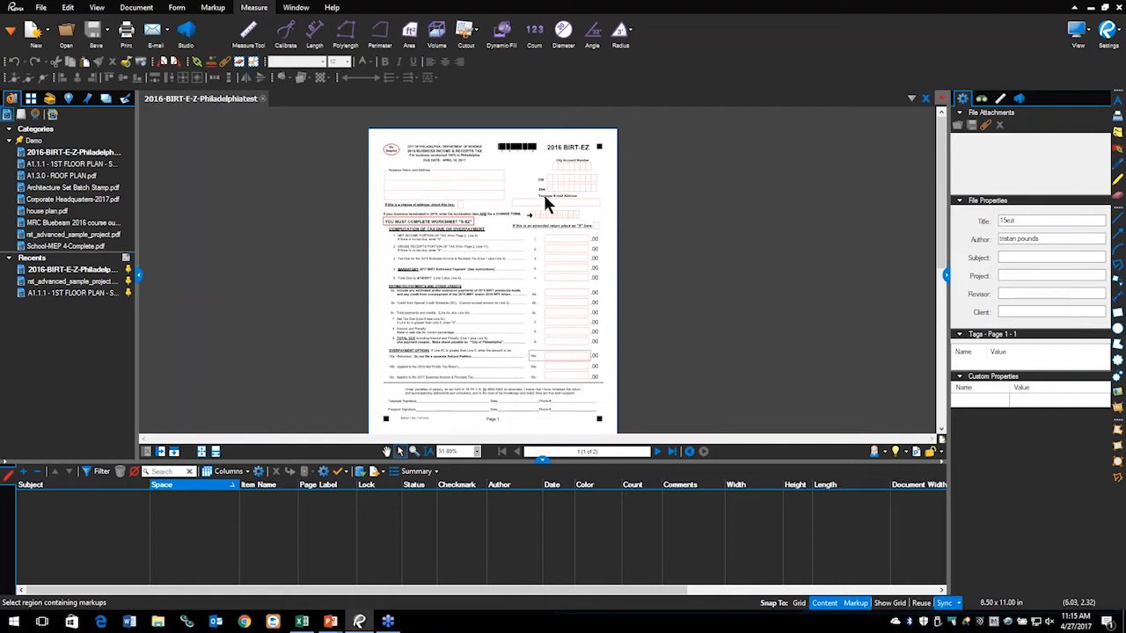
pyautogui.scroll(3, 561, 160)
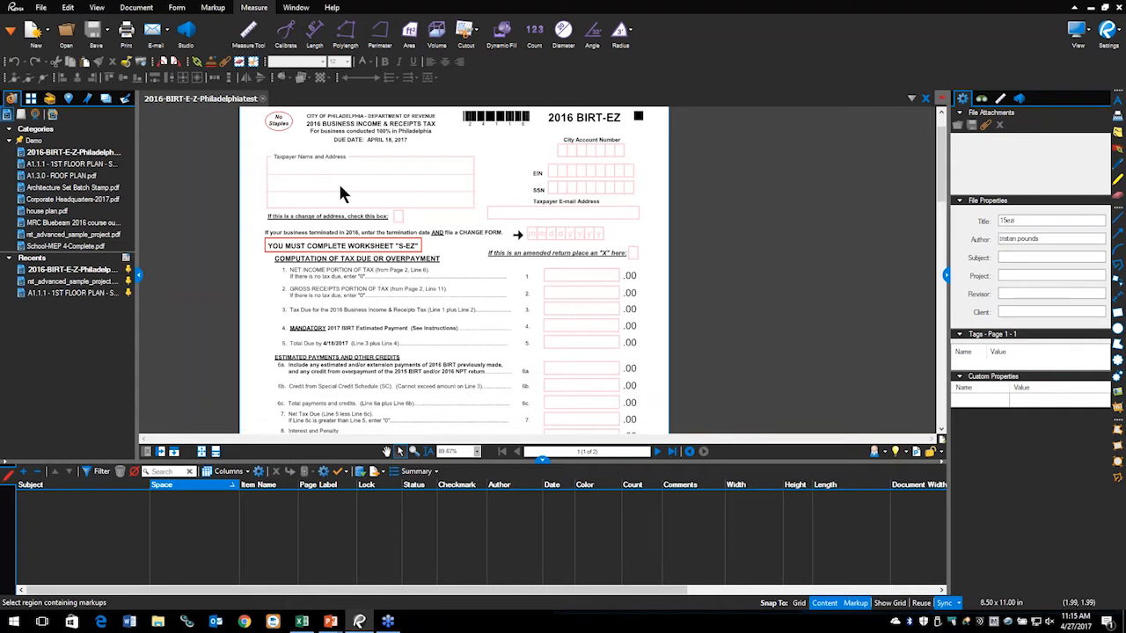
pyautogui.scroll(1, 339, 182)
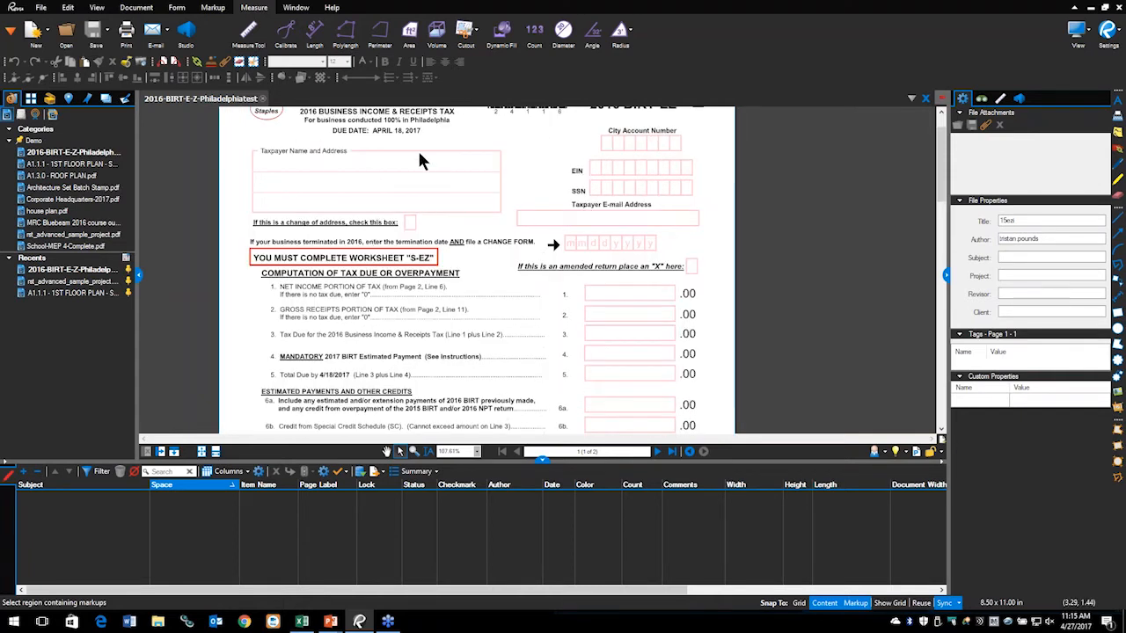
pyautogui.scroll(2, 417, 148)
pyautogui.scroll(2, 626, 239)
pyautogui.scroll(1, 503, 299)
pyautogui.moveTo(517, 257); pyautogui.dragTo(506, 260)
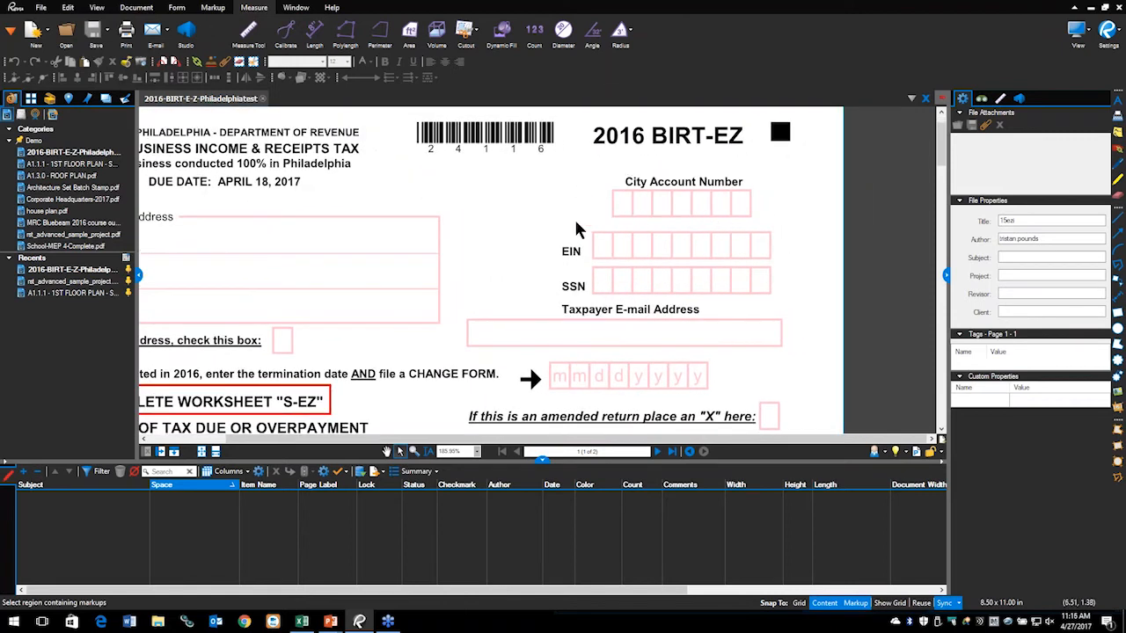
pyautogui.moveTo(341, 236); pyautogui.dragTo(568, 207)
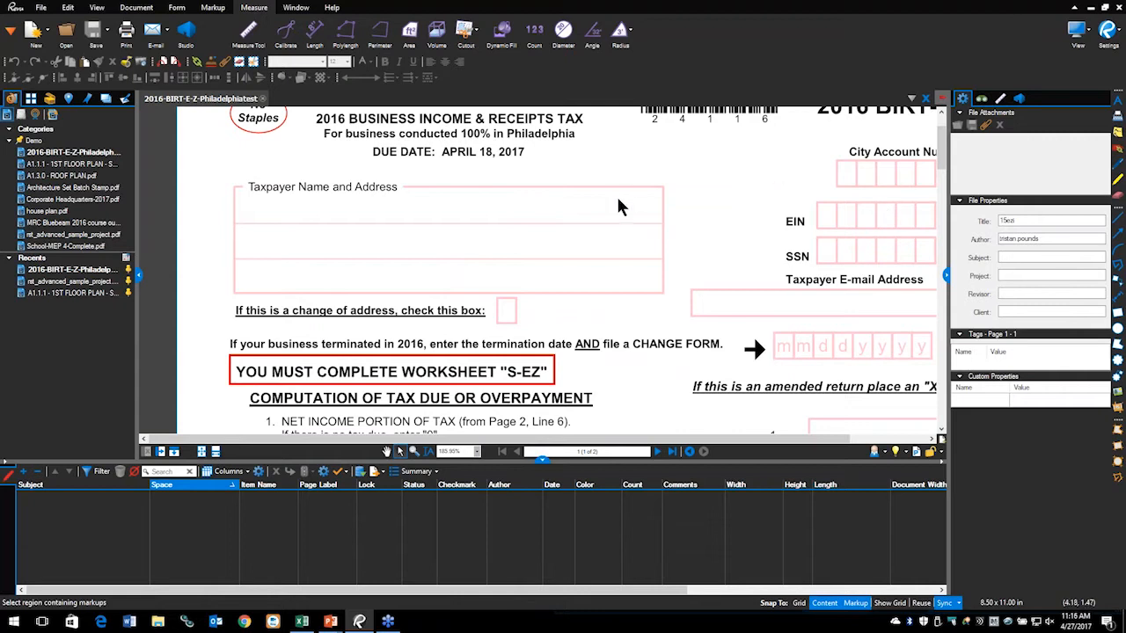
pyautogui.moveTo(634, 233); pyautogui.dragTo(566, 230)
pyautogui.scroll(-2, 695, 292)
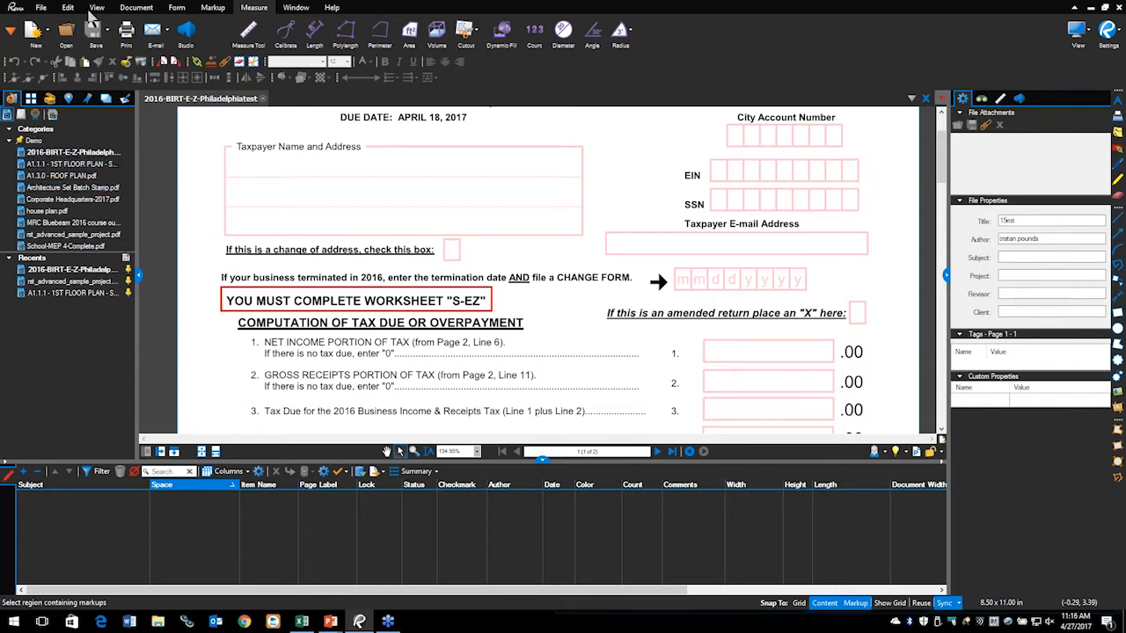
pyautogui.click(178, 8)
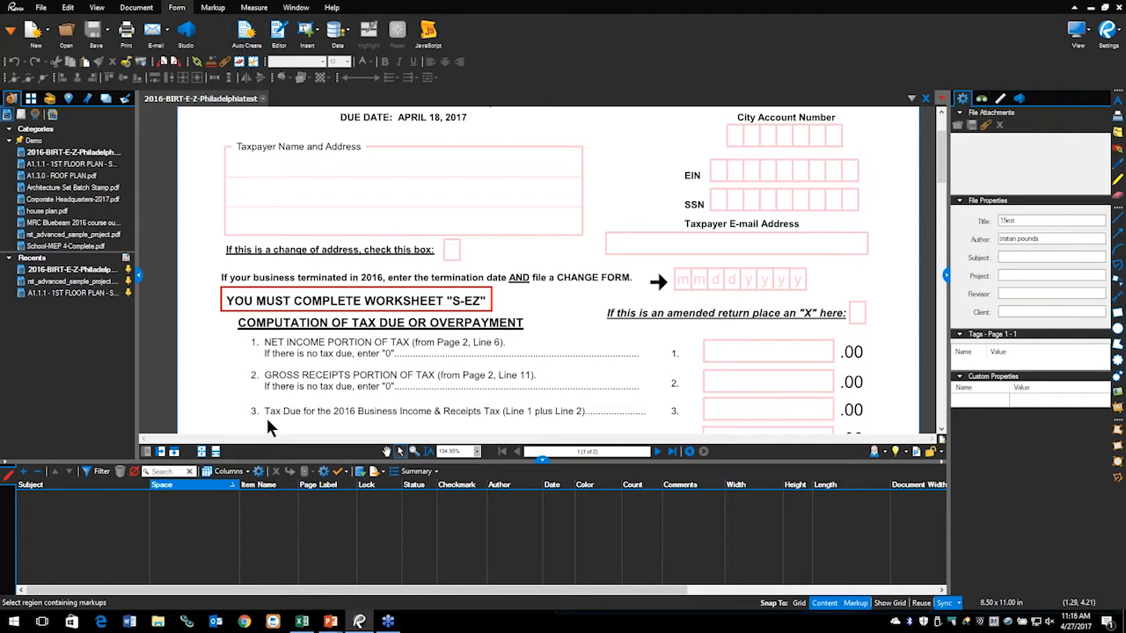
pyautogui.click(202, 453)
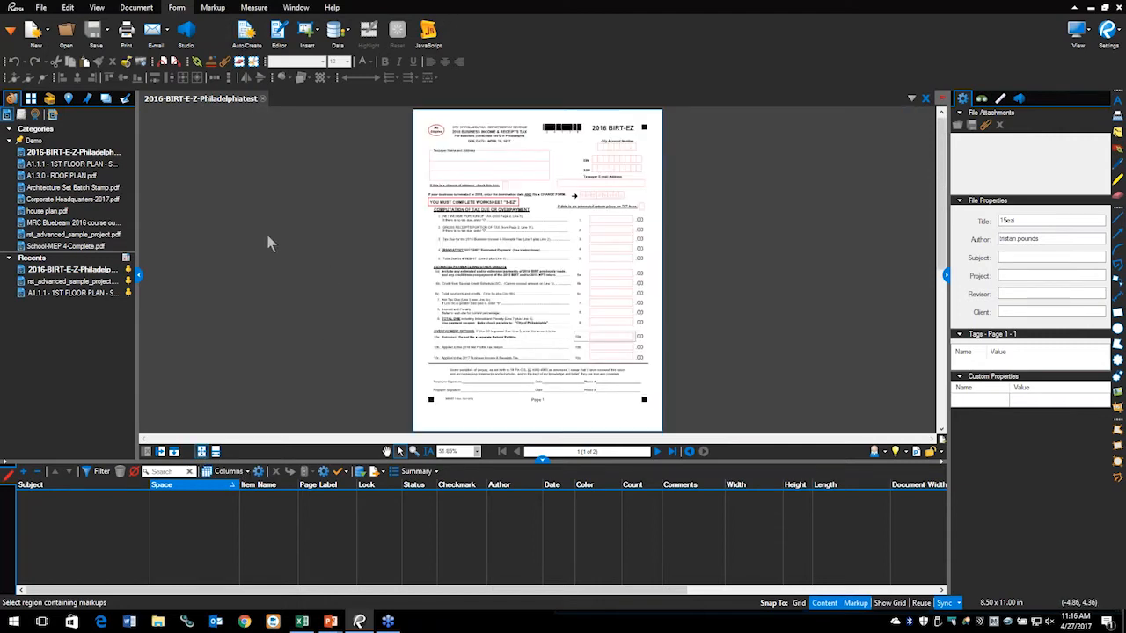
# Step: Auto Create fillable fields like EIN, SSN and Taxpayer Signature on page 1, then zoom to about 107%
pyautogui.click(246, 33)
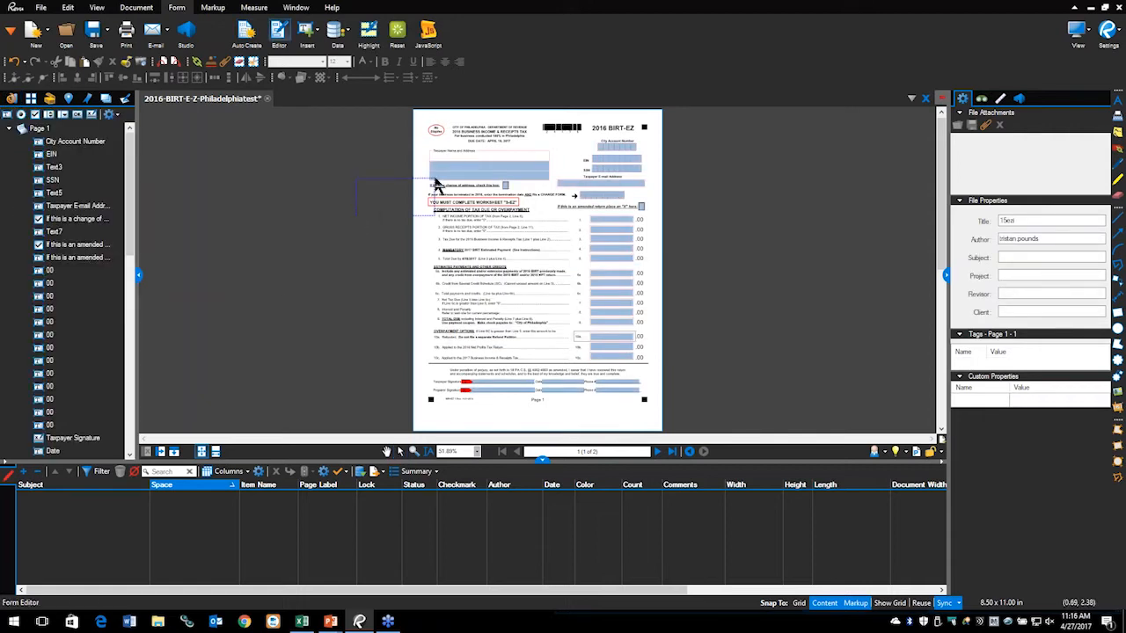
pyautogui.scroll(2, 440, 182)
pyautogui.scroll(2, 439, 182)
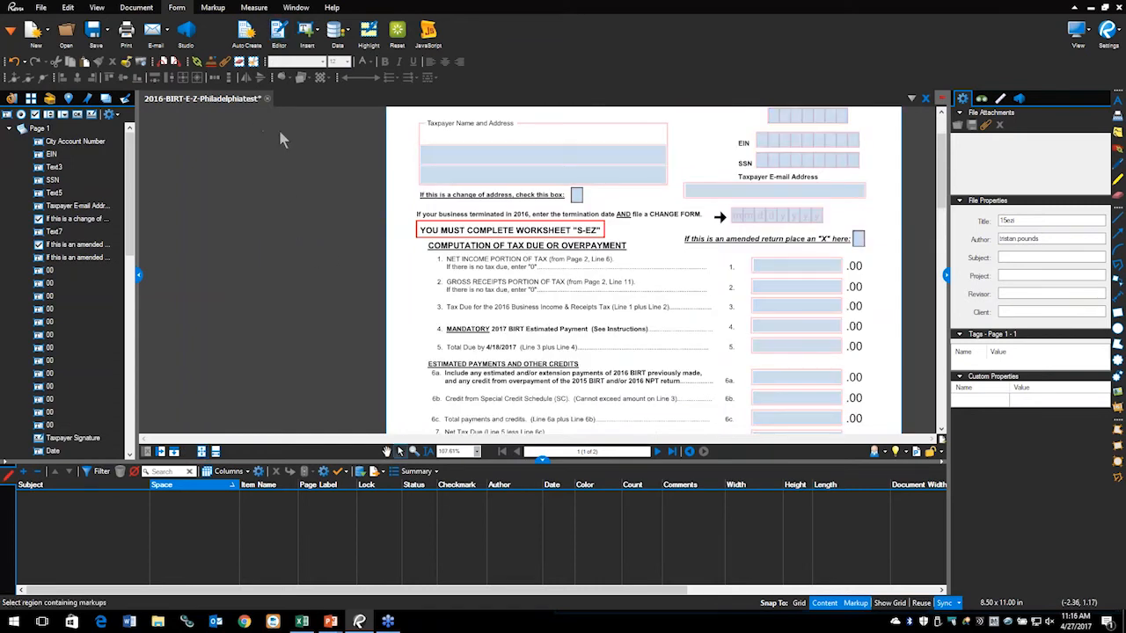
# Step: Save As over '2016-BIRT-E-Z-Philadelphia batch form create.pdf', confirming the replacement
pyautogui.click(107, 31)
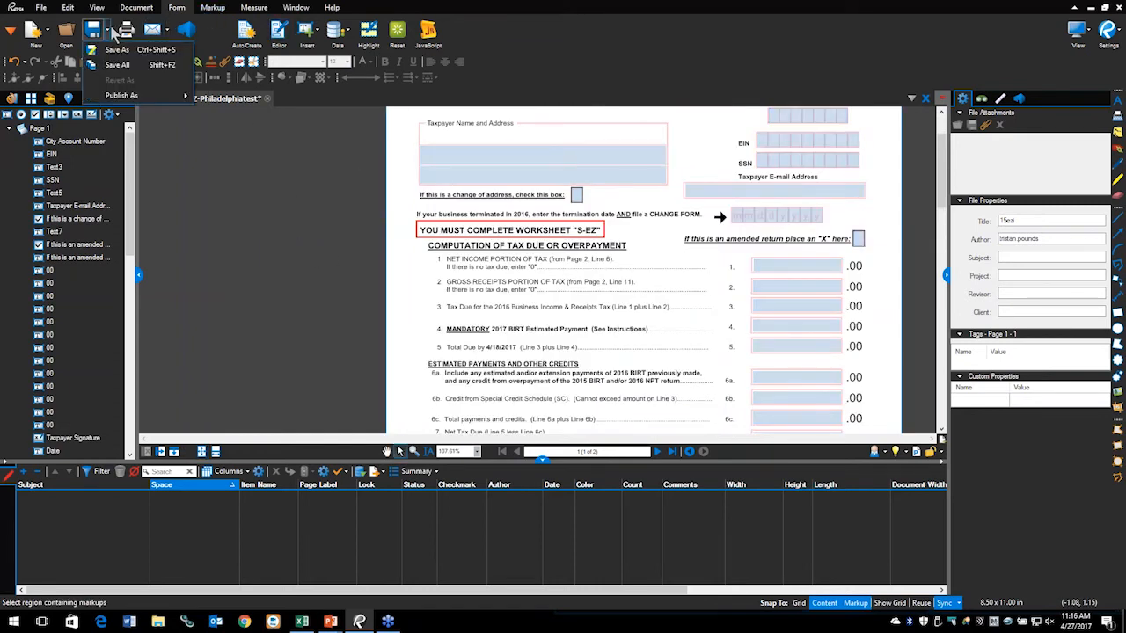
pyautogui.click(117, 50)
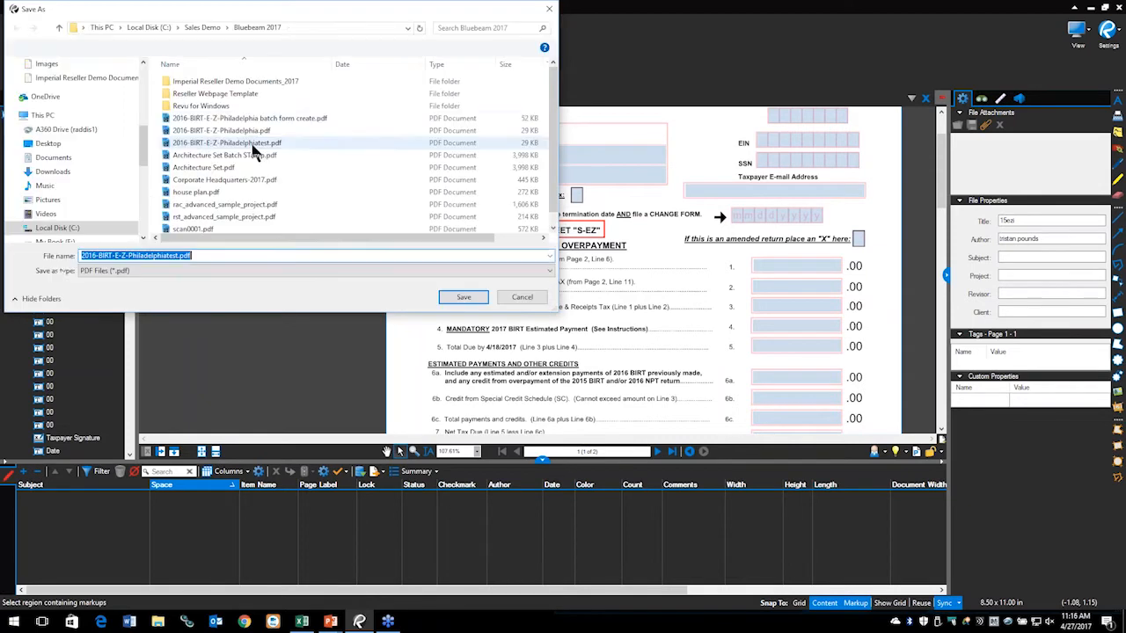
pyautogui.click(223, 117)
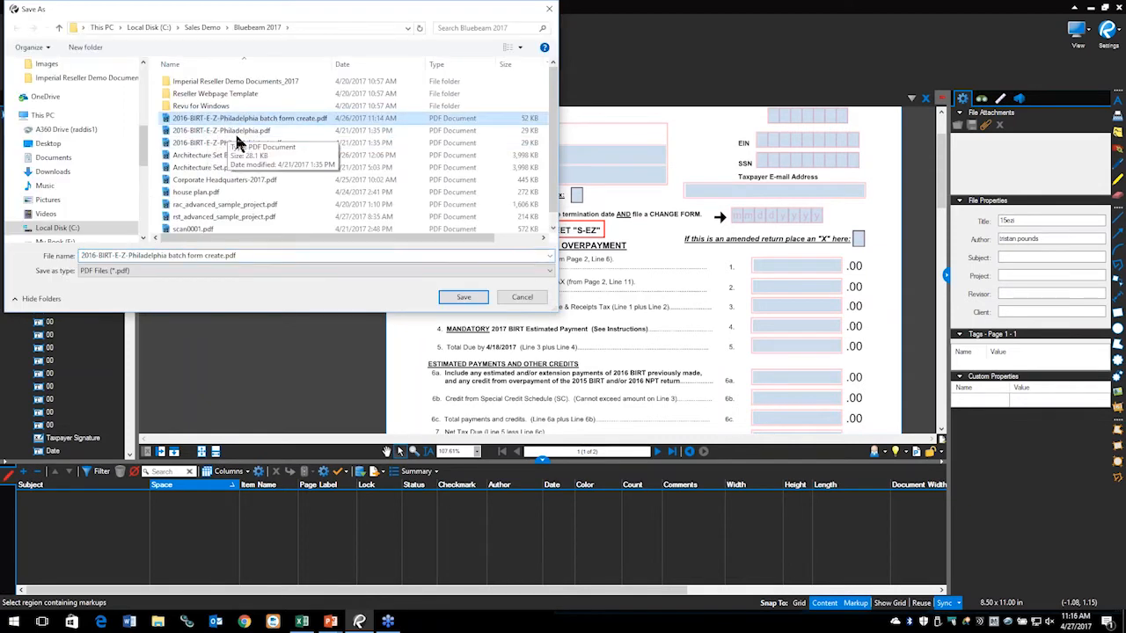
pyautogui.click(463, 297)
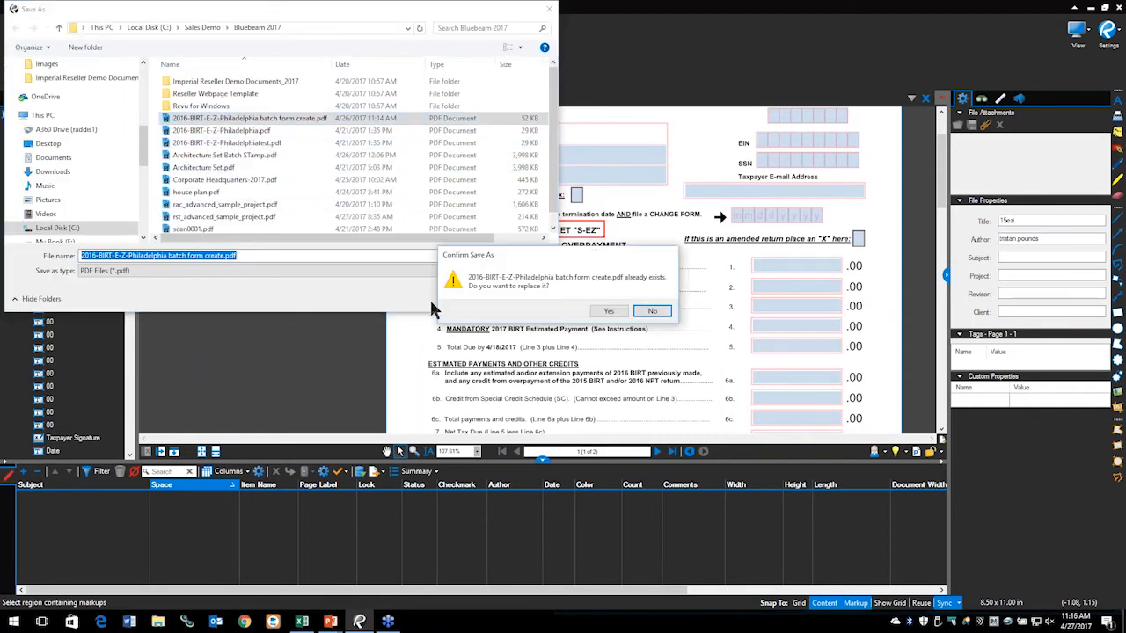
pyautogui.click(609, 312)
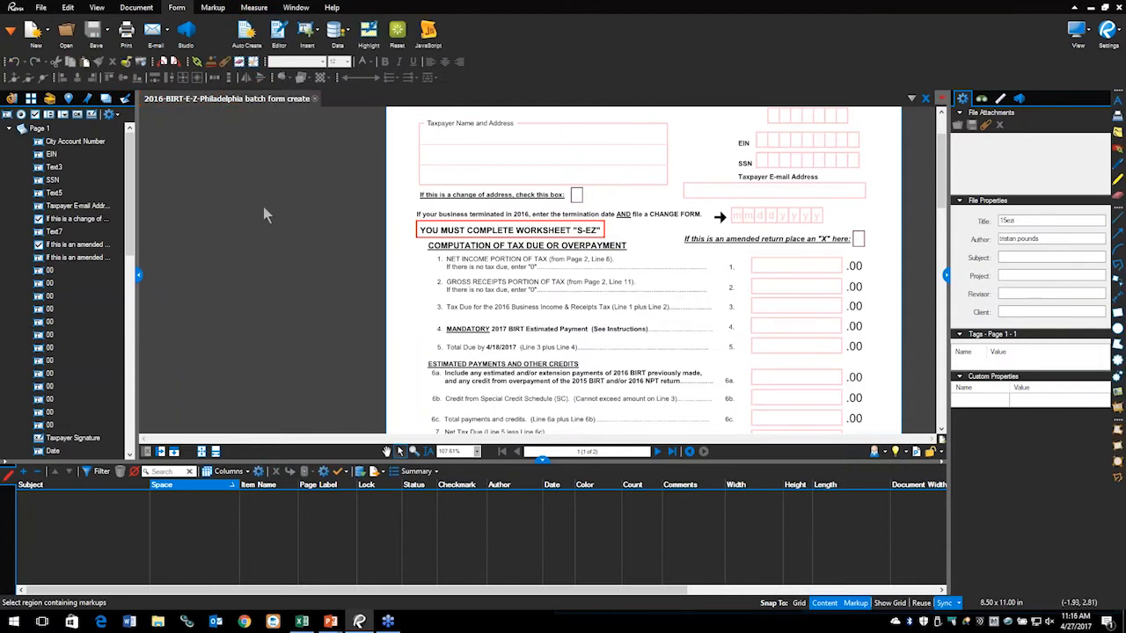
# Step: Test the new taxpayer address field and toggle the change-of-address checkbox on and off
pyautogui.scroll(3, 465, 167)
pyautogui.click(441, 152)
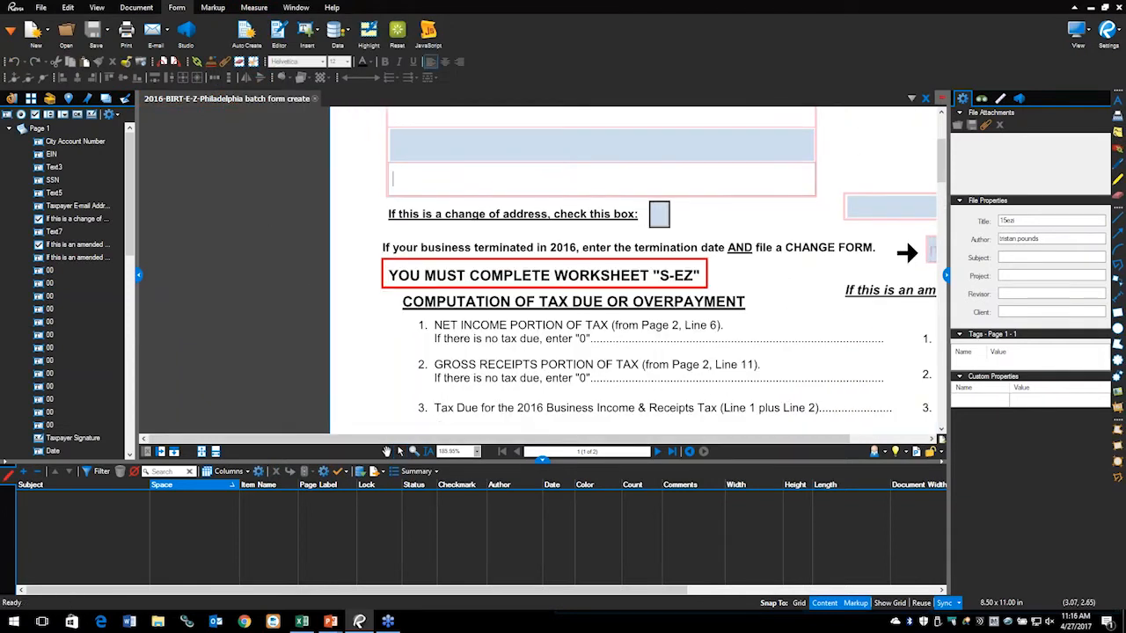
pyautogui.click(659, 214)
pyautogui.click(661, 219)
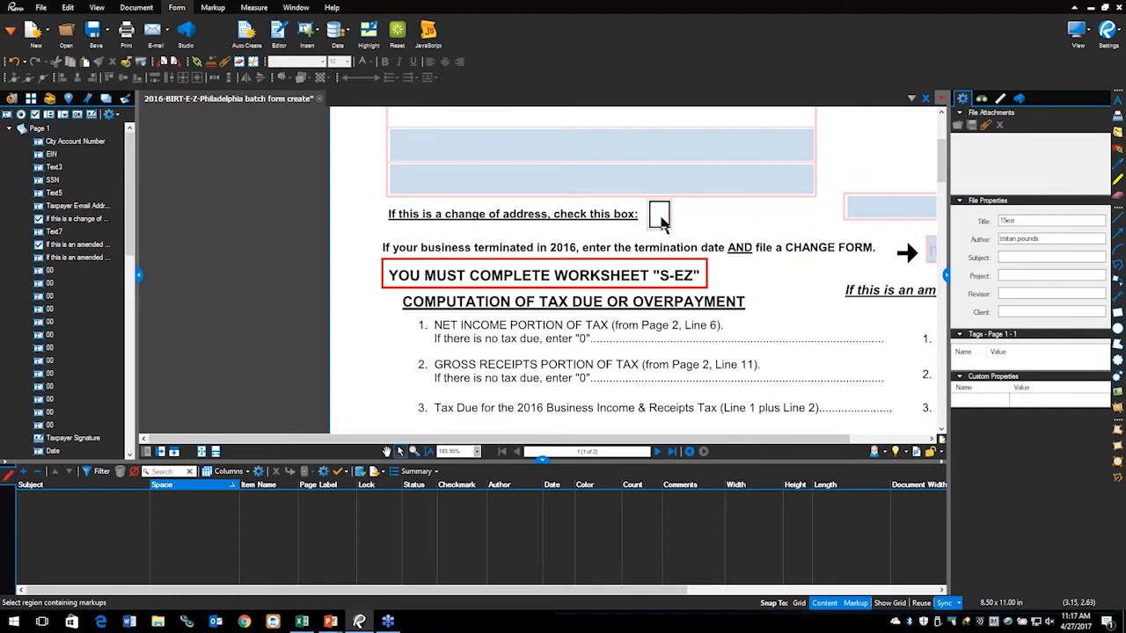
pyautogui.click(662, 221)
pyautogui.click(661, 222)
# Step: Try the e-mail, termination date and line 6a fields, then switch to the slide show
pyautogui.hscroll(5, 598, 218)
pyautogui.click(544, 225)
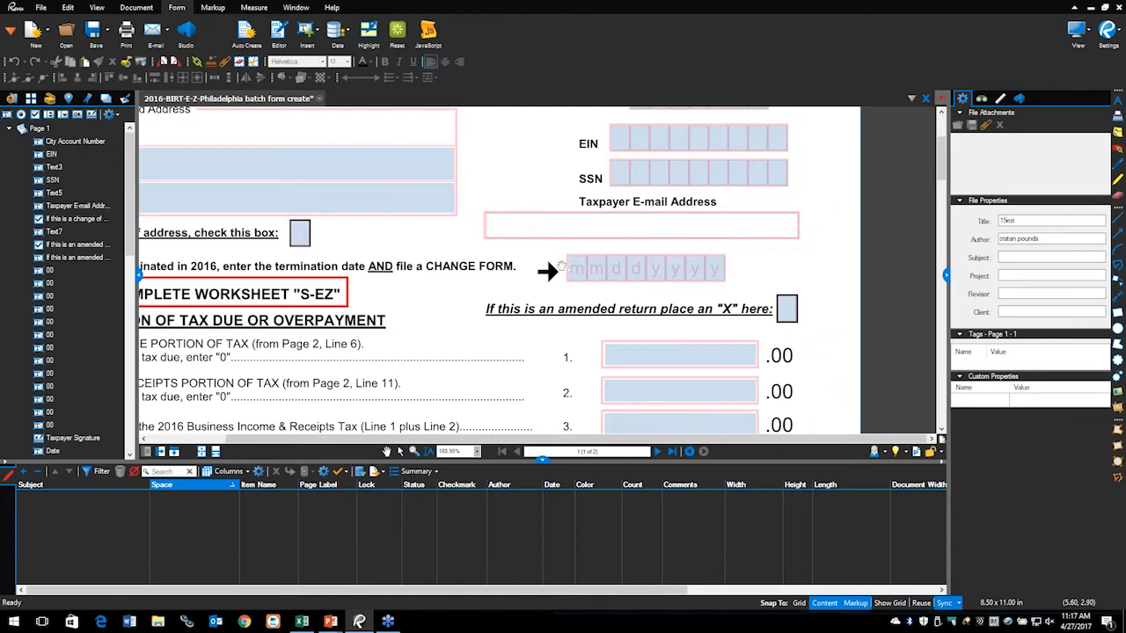
pyautogui.click(582, 270)
pyautogui.click(460, 285)
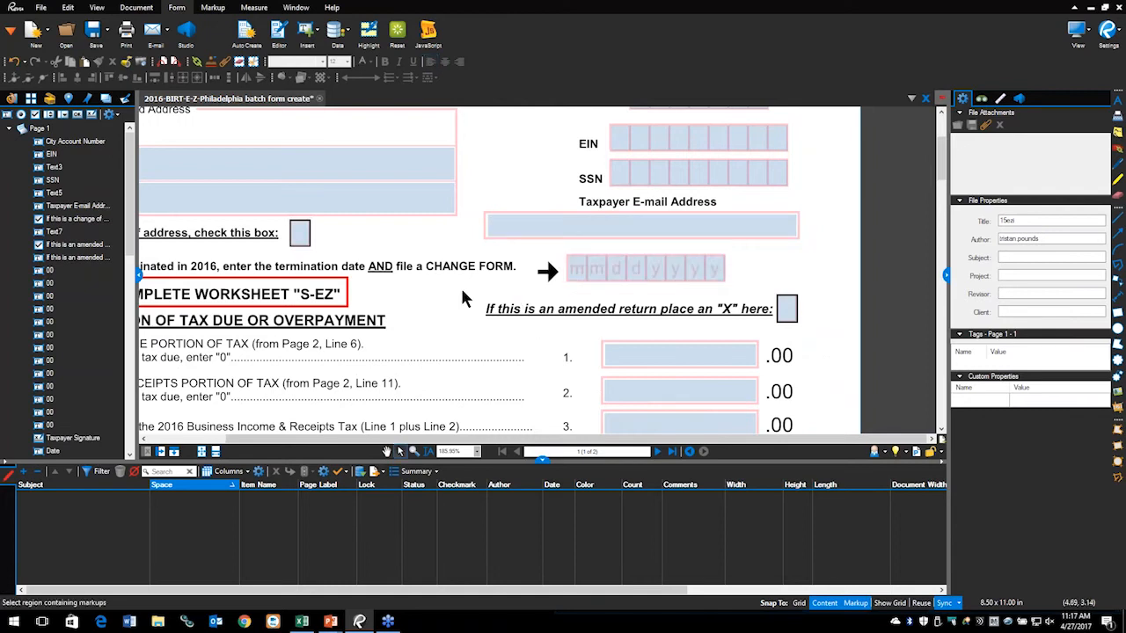
pyautogui.scroll(-3, 528, 331)
pyautogui.scroll(-1, 553, 233)
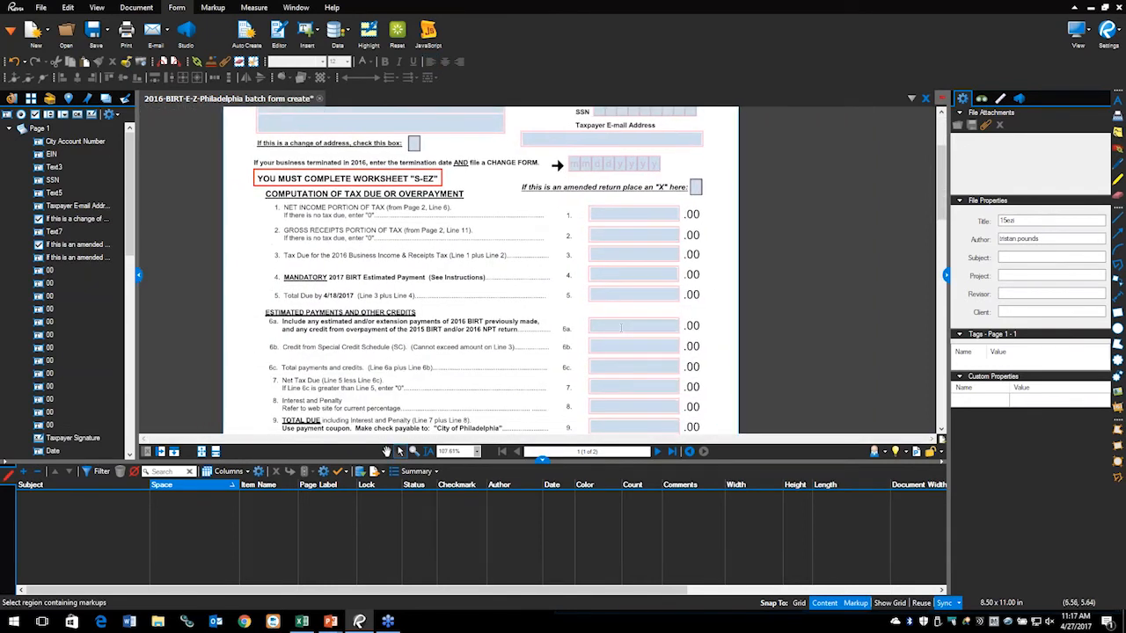
pyautogui.click(624, 323)
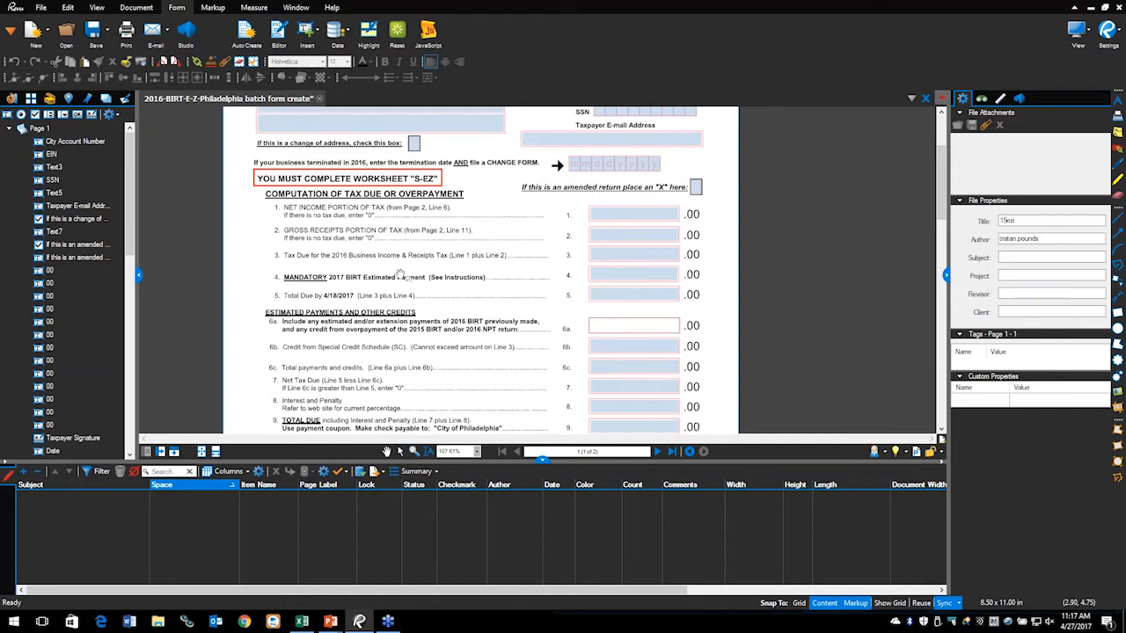
pyautogui.press('v')
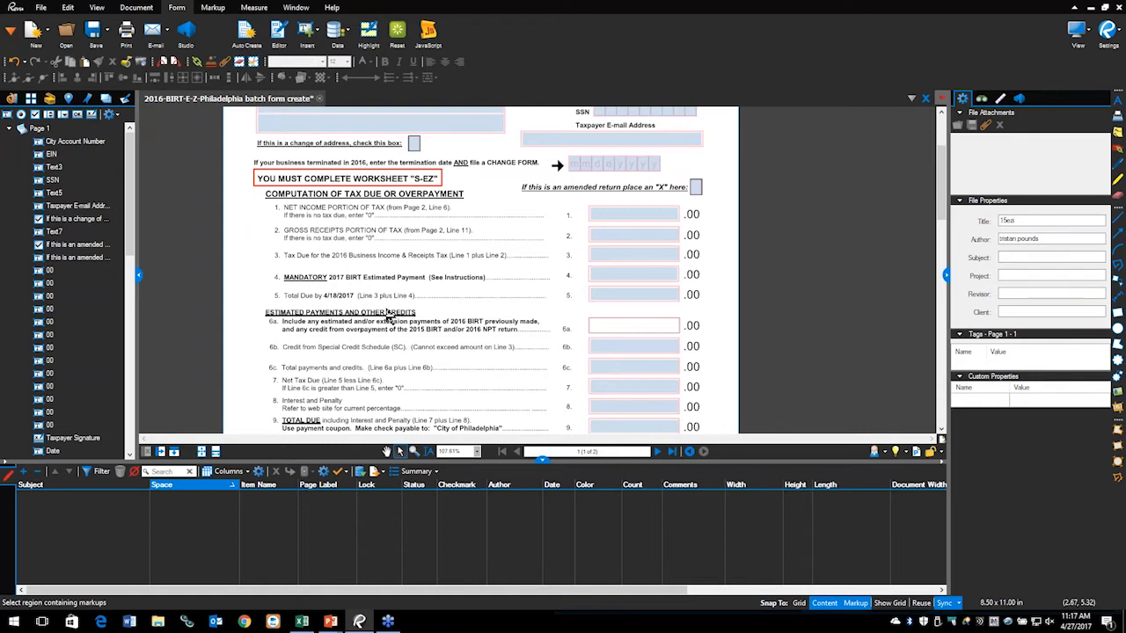
pyautogui.hotkey('alt', 'Tab')
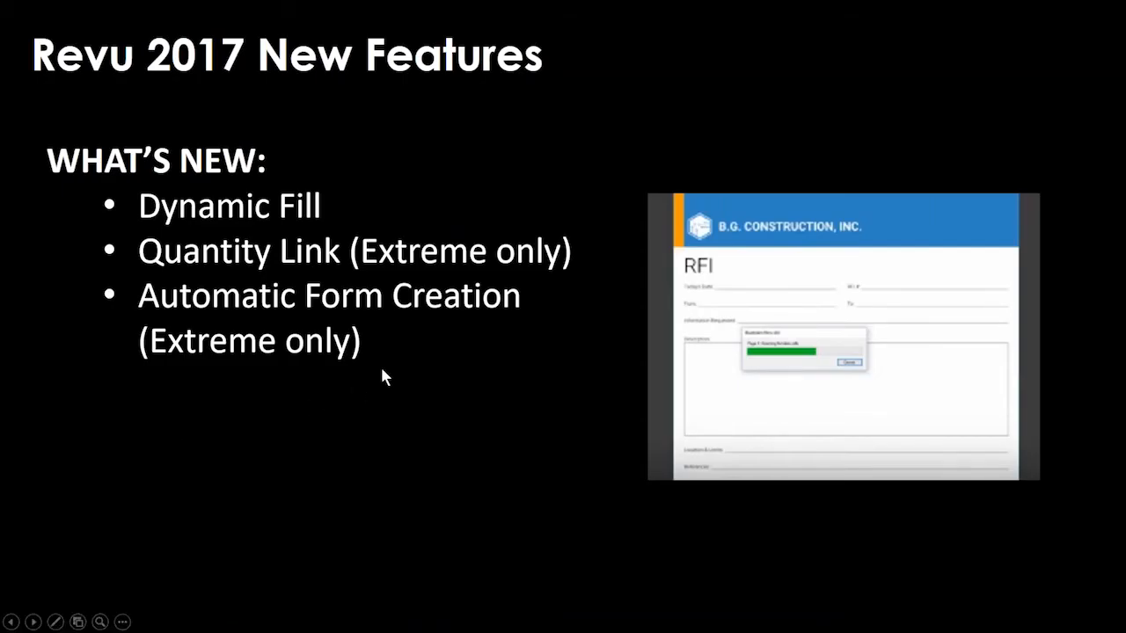
# Step: Reveal the Batch Sign and Seal (Extreme Only) bullet, then return to the batch form create PDF in Revu
pyautogui.click(385, 367)
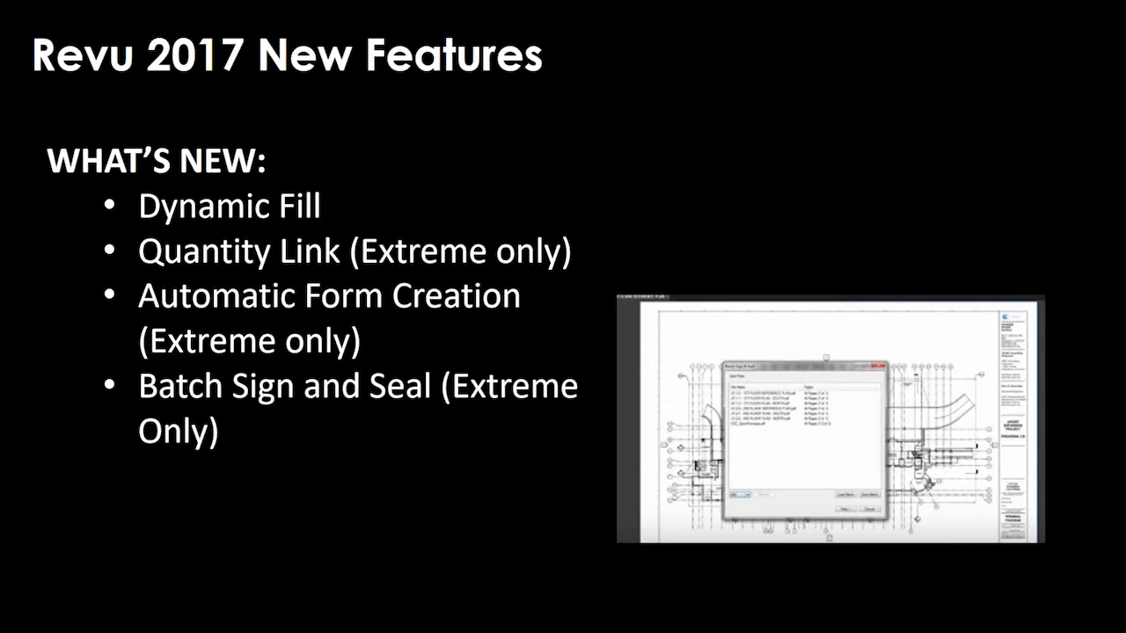
pyautogui.hotkey('alt', 'Tab')
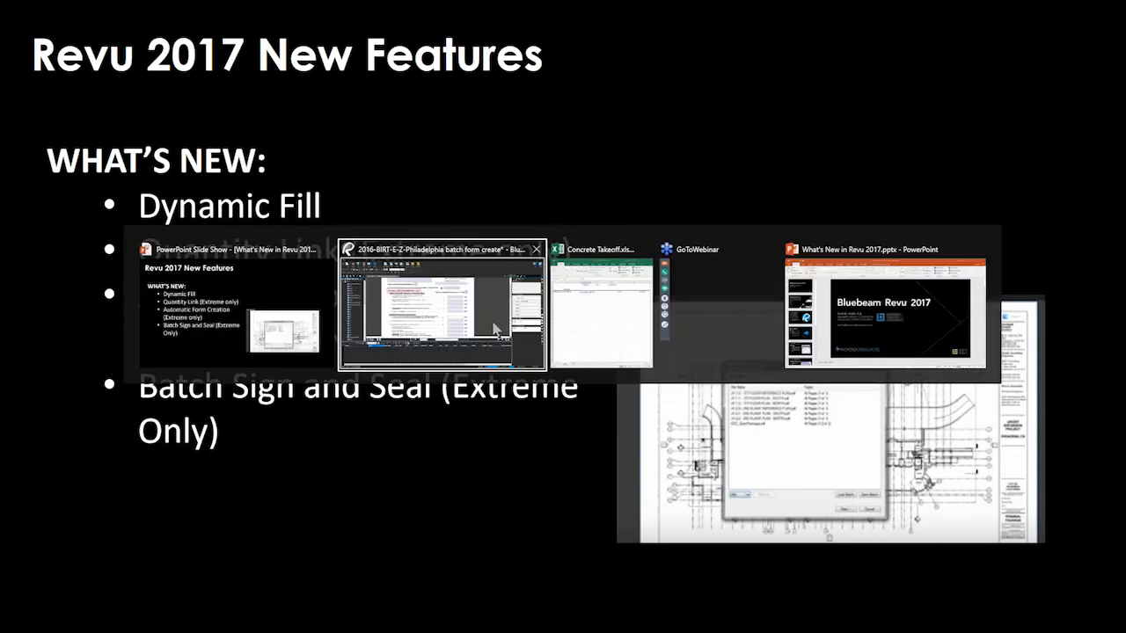
pyautogui.click(431, 342)
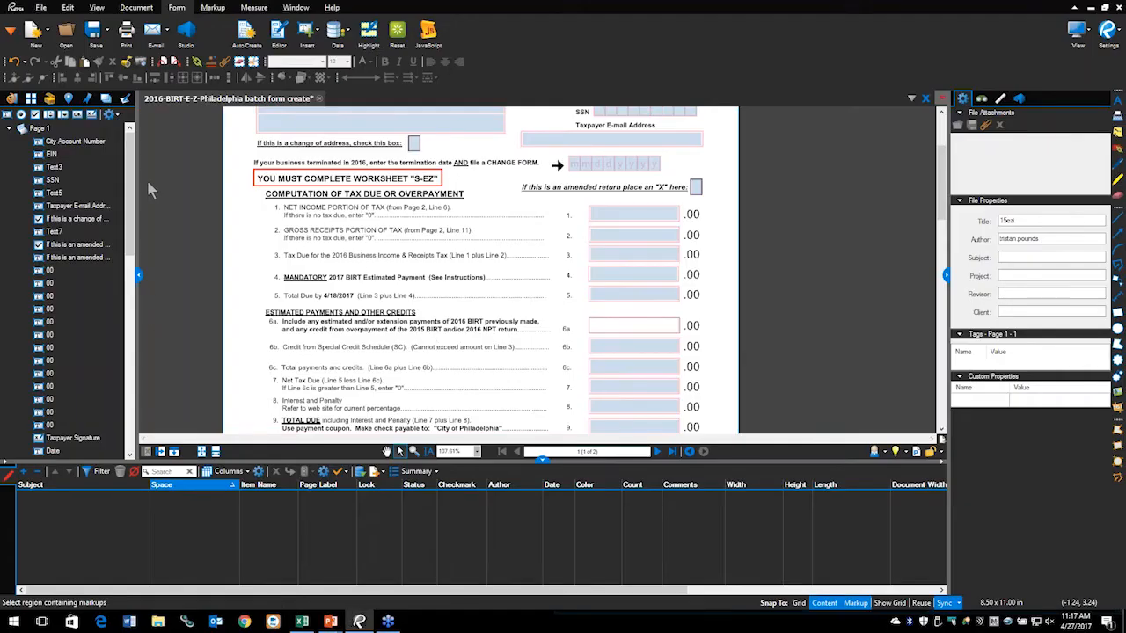
# Step: Close the 2016-BIRT-E-Z-Philadelphia batch form, choosing No to discard its changes
pyautogui.click(319, 99)
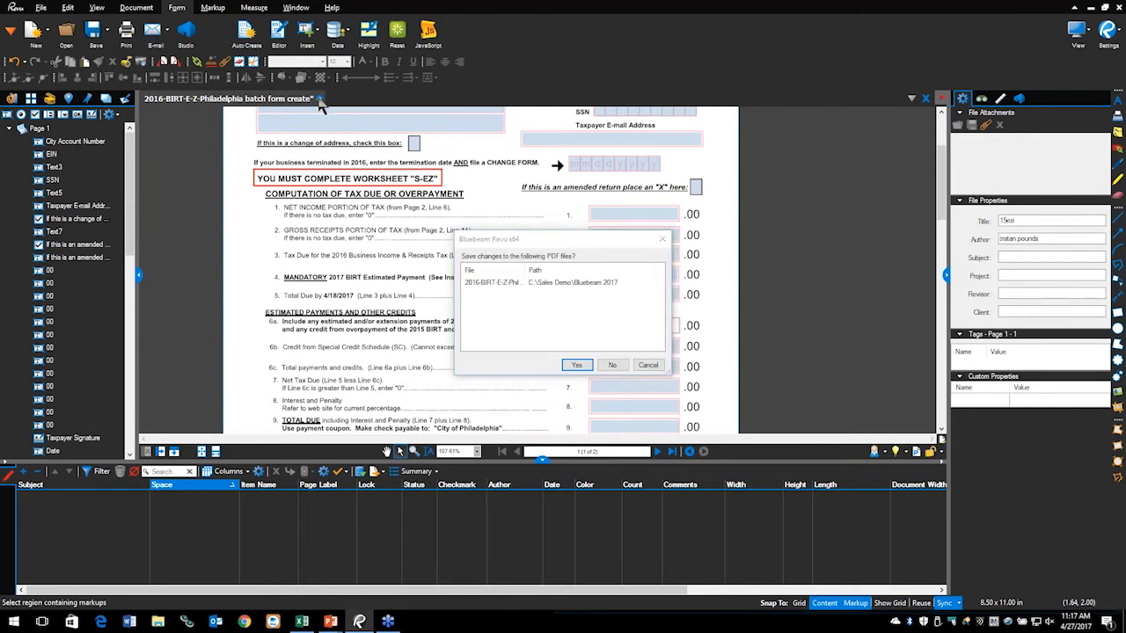
pyautogui.click(611, 364)
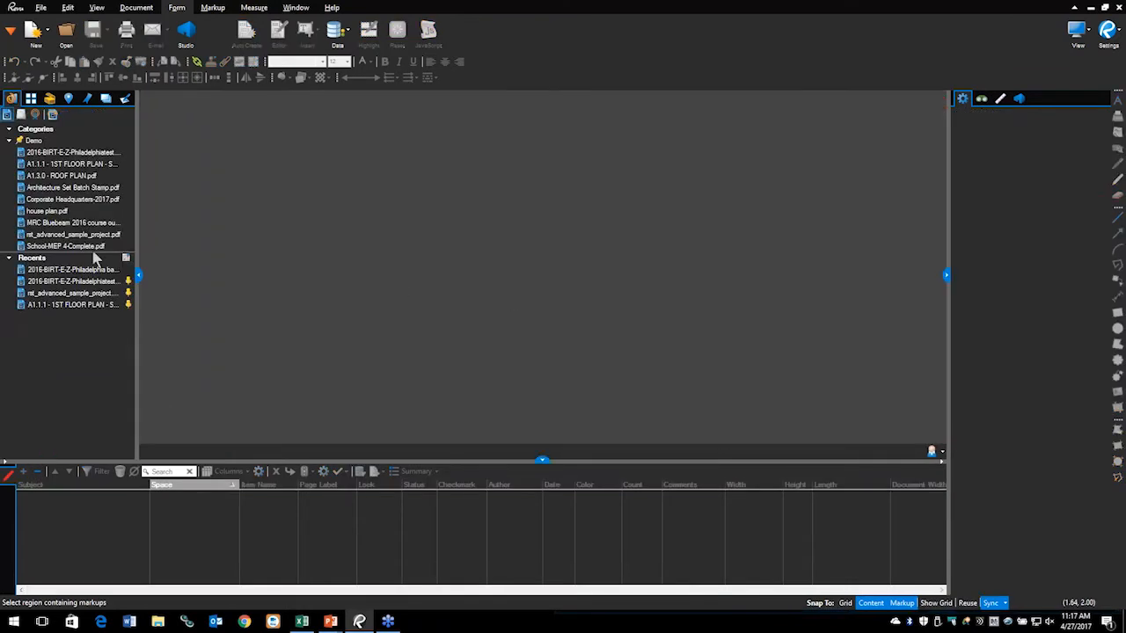
pyautogui.moveTo(33, 274)
pyautogui.moveTo(52, 190)
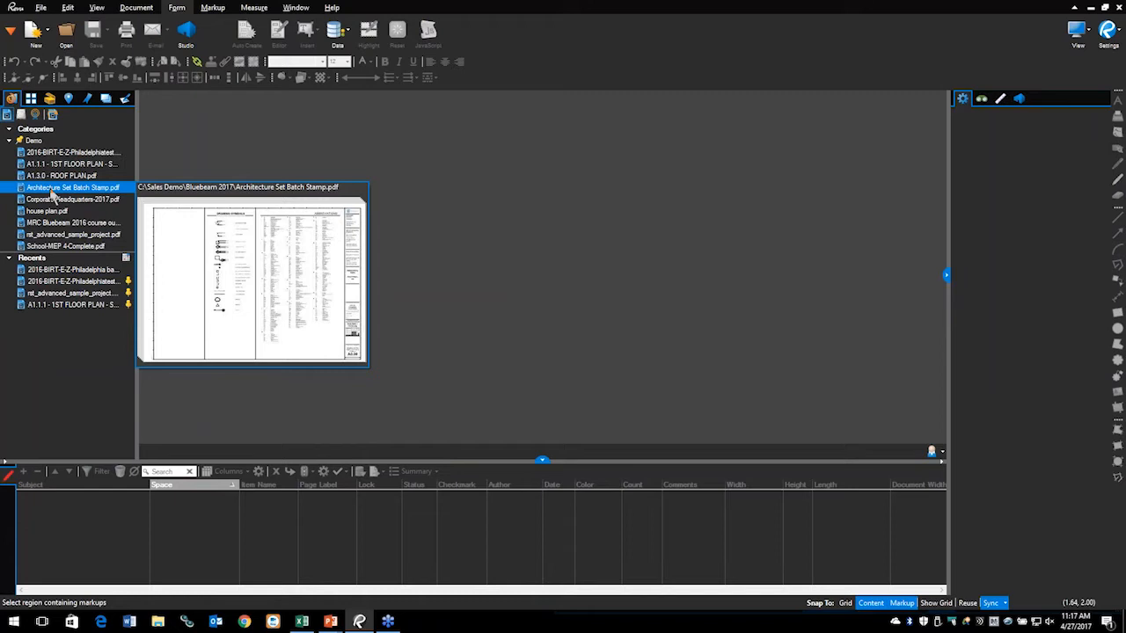
# Step: Open Architecture Set Batch Stamp.pdf from the Projects list and show its page thumbnails
pyautogui.click(52, 190)
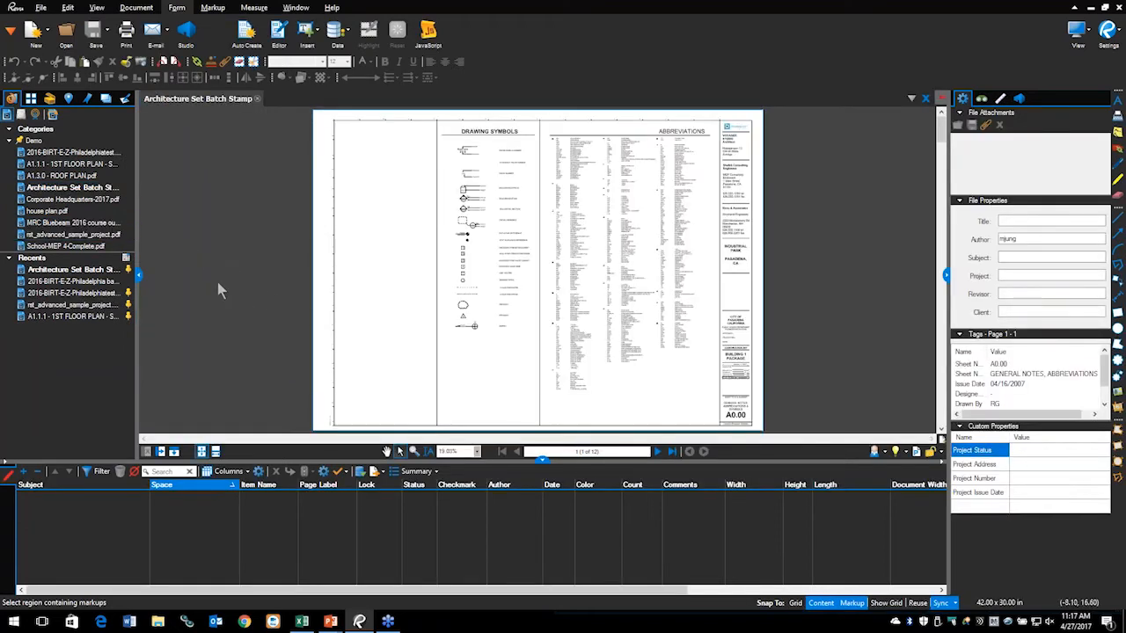
pyautogui.click(29, 101)
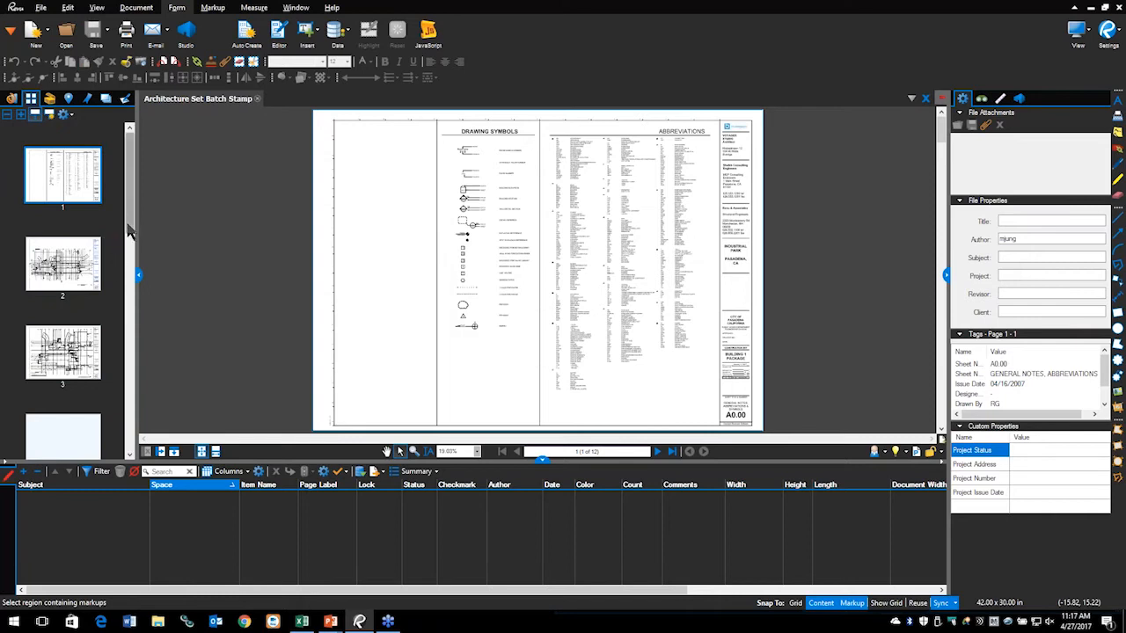
pyautogui.moveTo(129, 231); pyautogui.dragTo(128, 406)
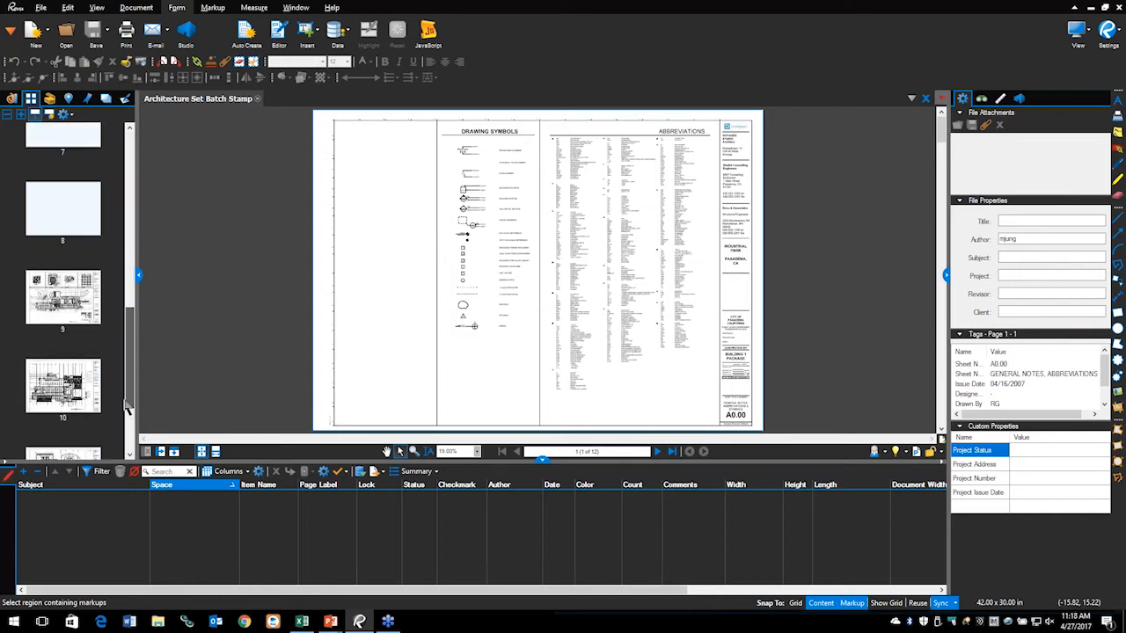
# Step: Go to page 9's 1st Floor Finish Plan, point out its title block, then return to page 1
pyautogui.click(84, 308)
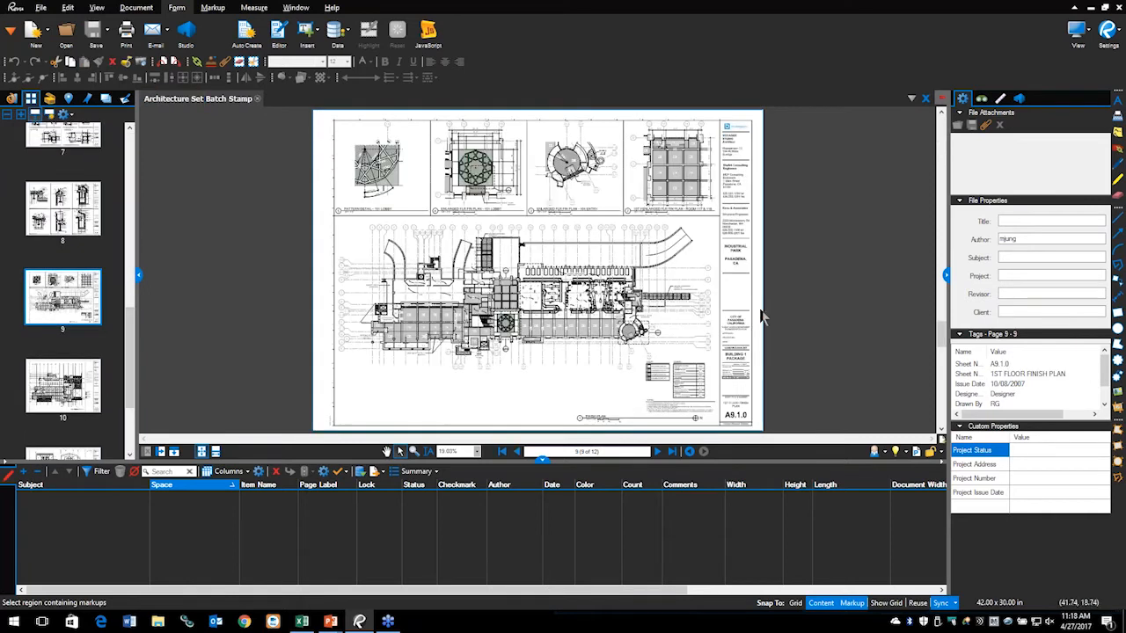
pyautogui.moveTo(764, 279)
pyautogui.mouseDown()
pyautogui.moveTo(740, 266)
pyautogui.moveTo(708, 325)
pyautogui.moveTo(764, 304)
pyautogui.moveTo(717, 262)
pyautogui.mouseUp()
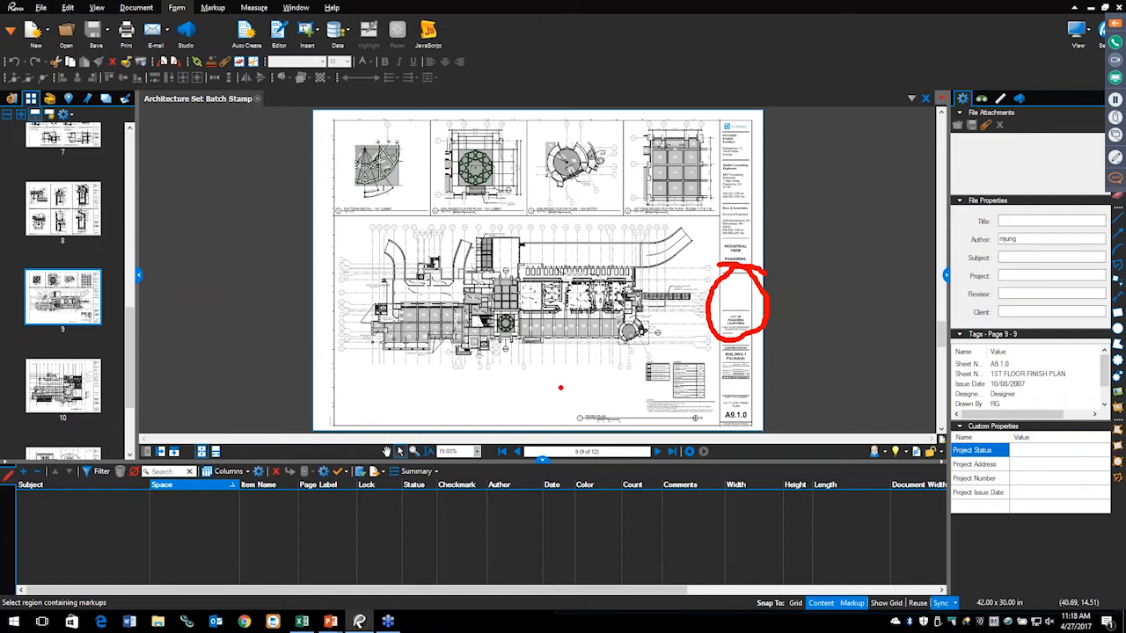
pyautogui.press('Escape')
pyautogui.moveTo(131, 327); pyautogui.dragTo(142, 146)
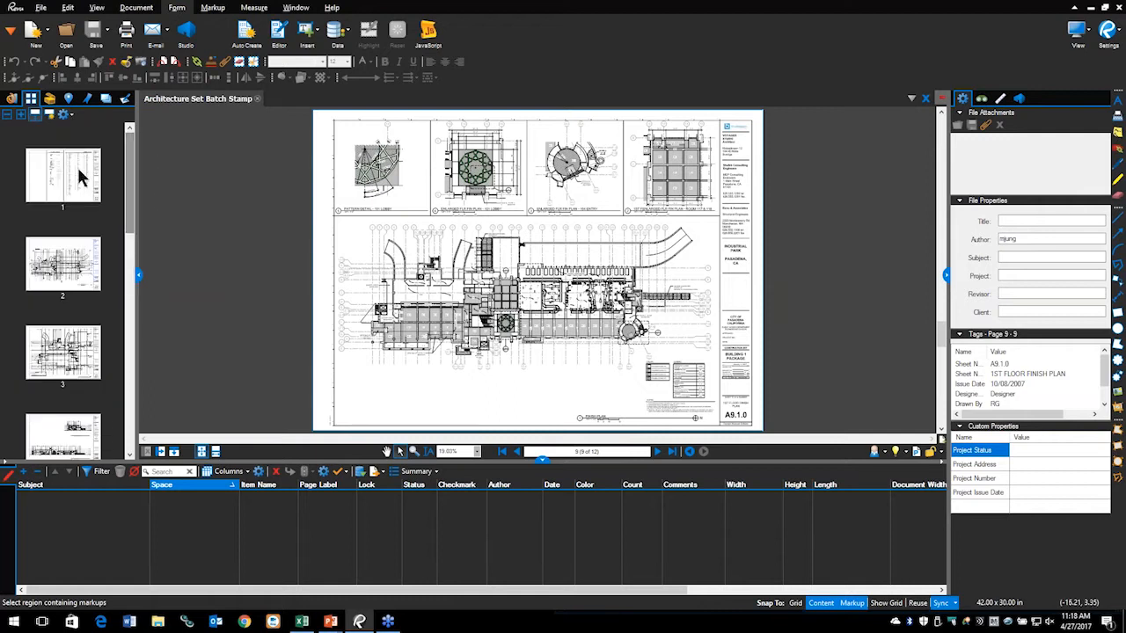
pyautogui.click(79, 176)
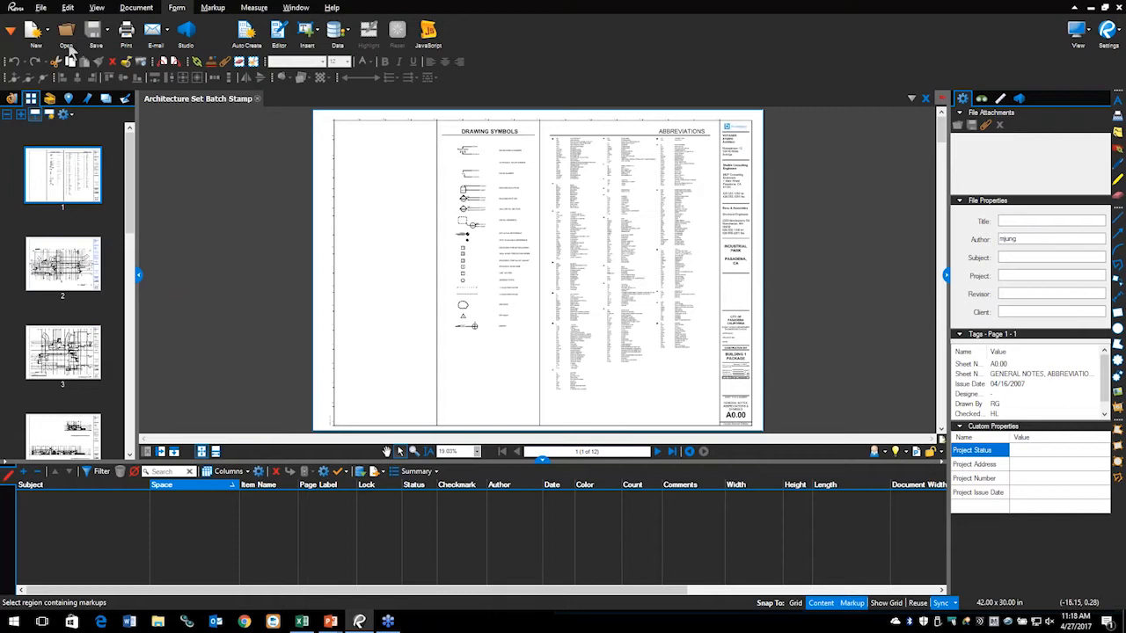
# Step: Start File > Batch > Sign & Seal, add the open Architecture Set Batch Stamp file, and continue
pyautogui.click(35, 11)
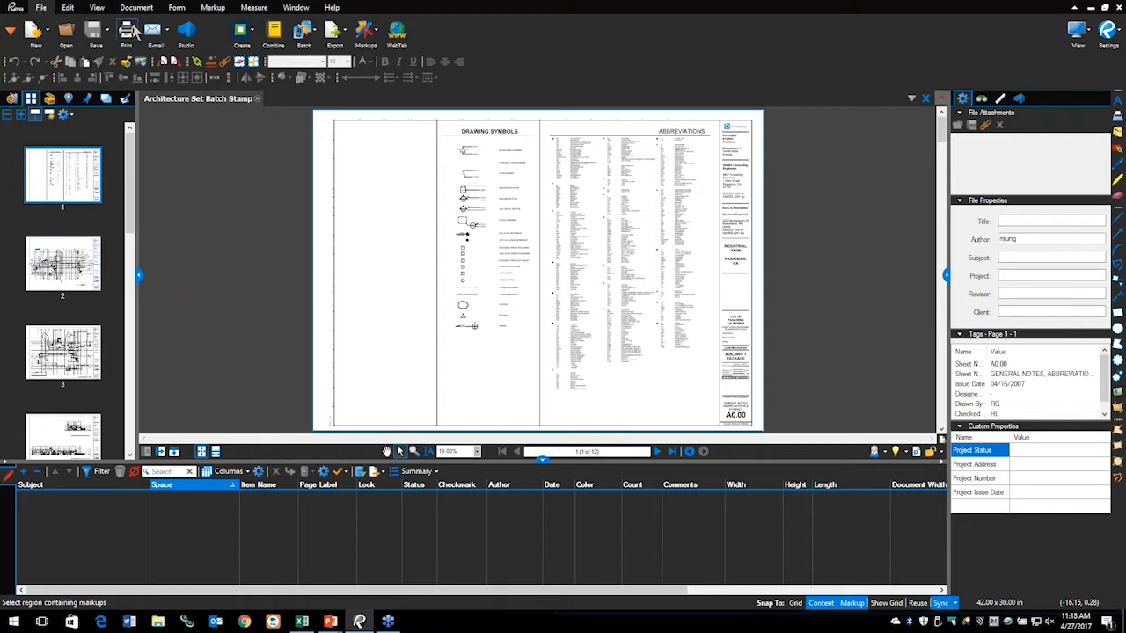
pyautogui.click(311, 38)
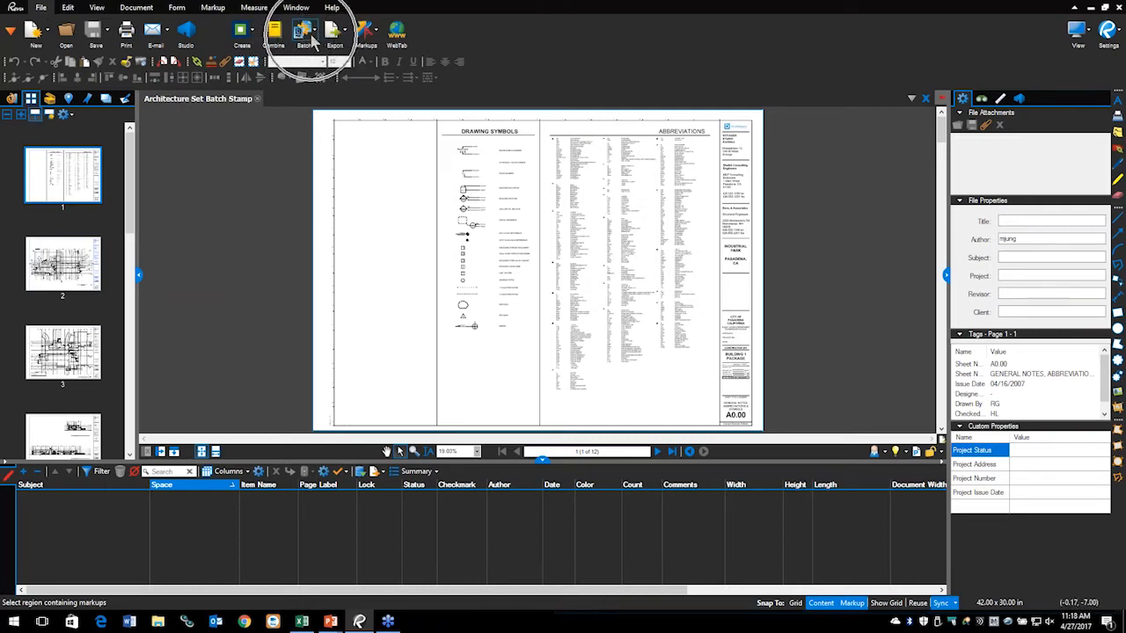
pyautogui.click(315, 37)
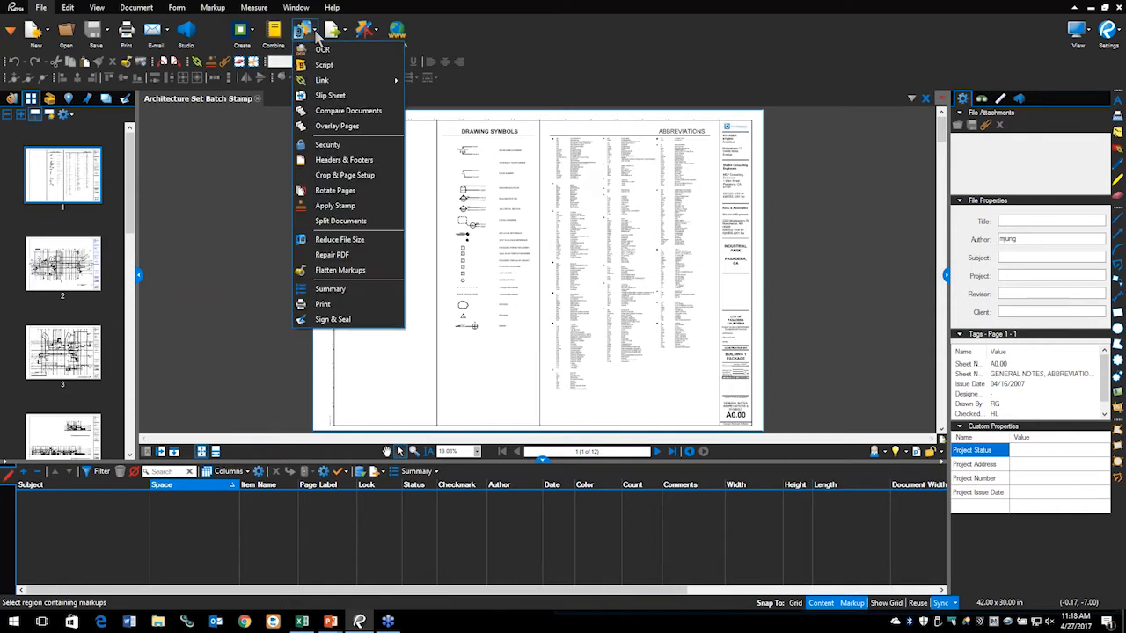
pyautogui.click(325, 322)
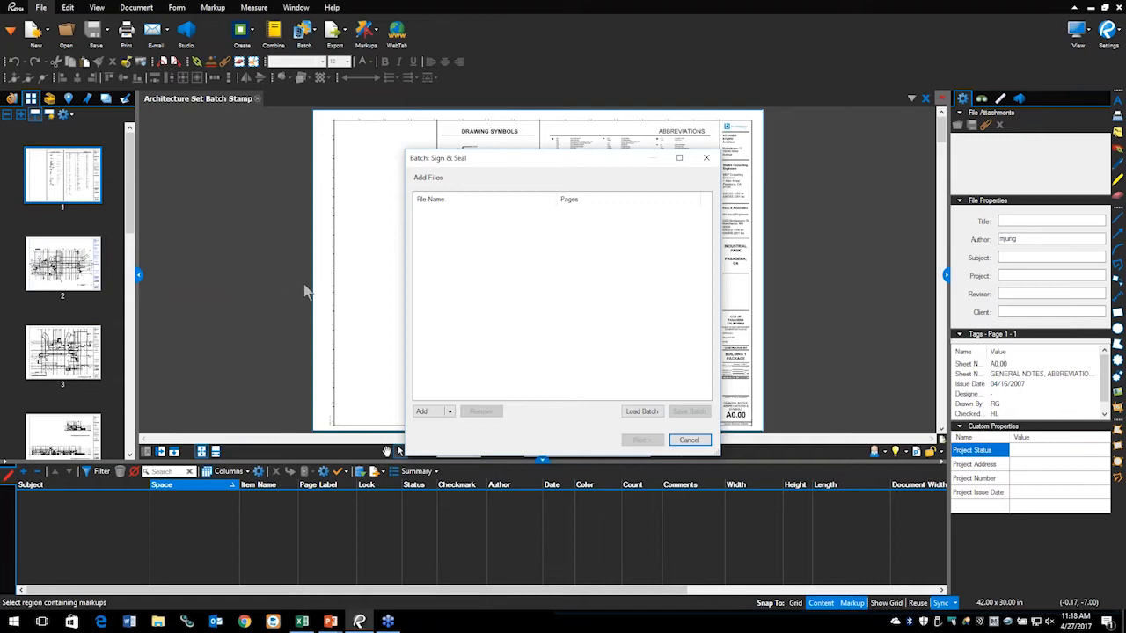
pyautogui.moveTo(531, 176); pyautogui.dragTo(494, 95)
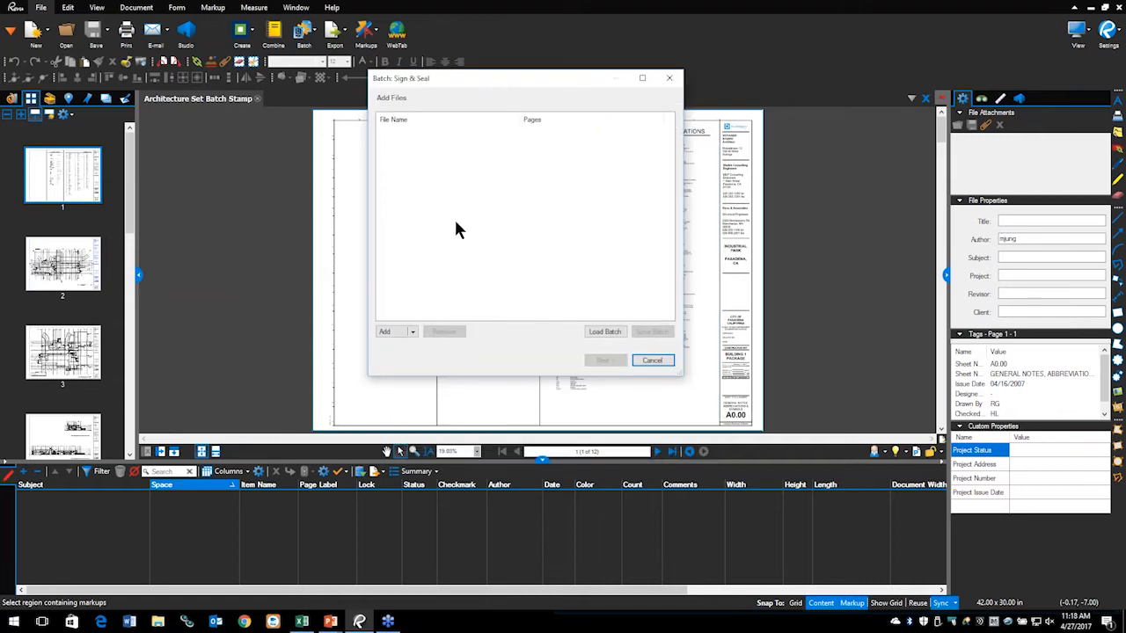
pyautogui.click(414, 333)
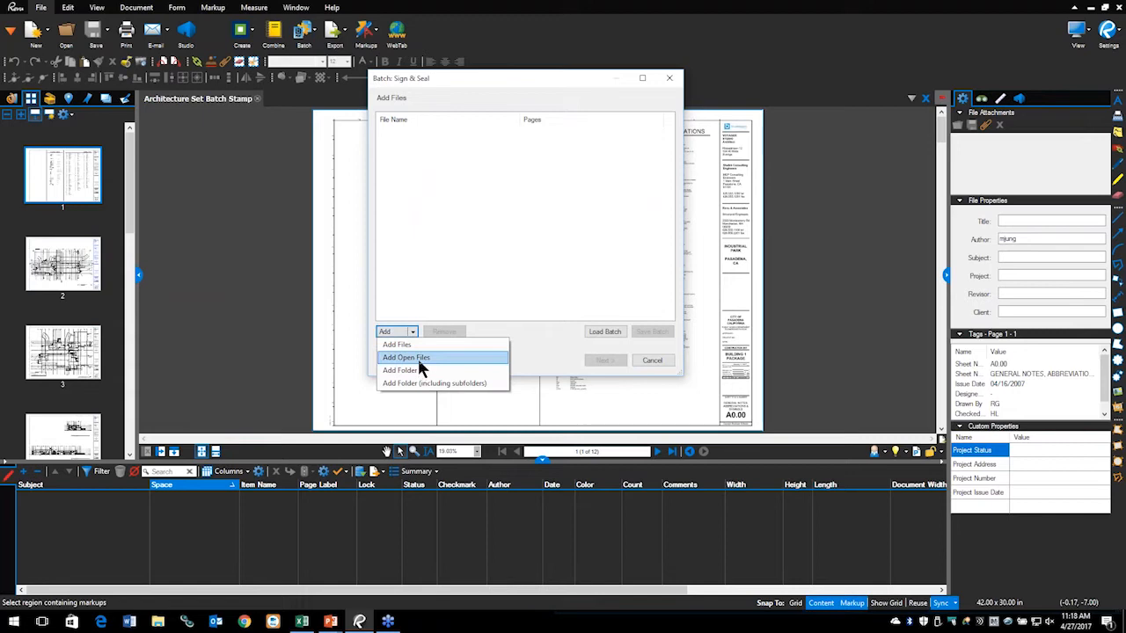
pyautogui.click(421, 359)
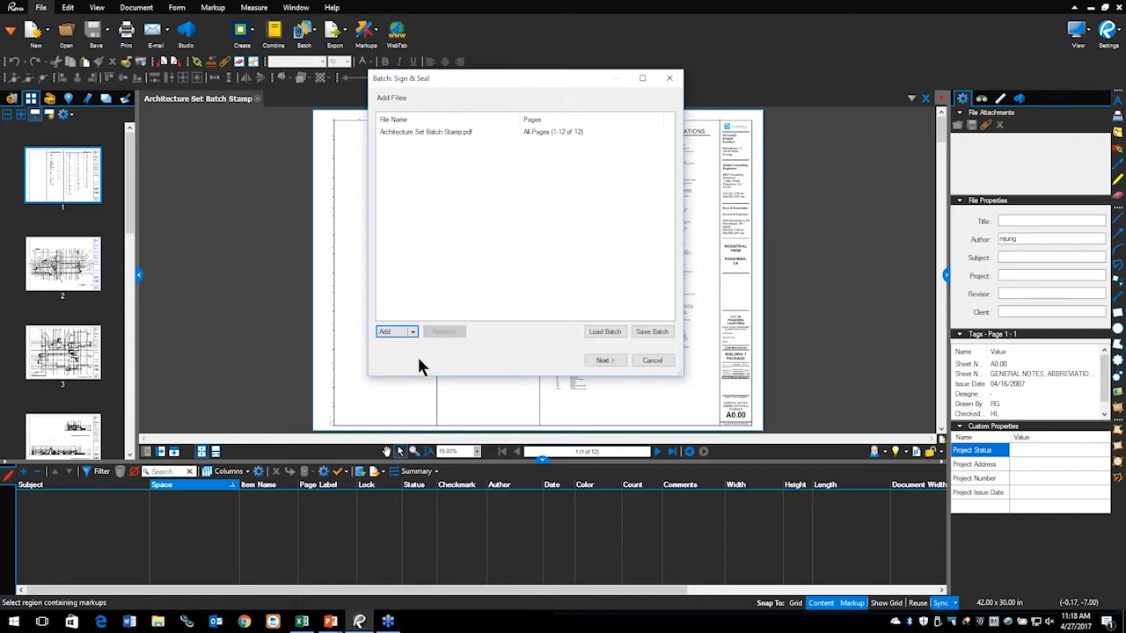
pyautogui.click(606, 360)
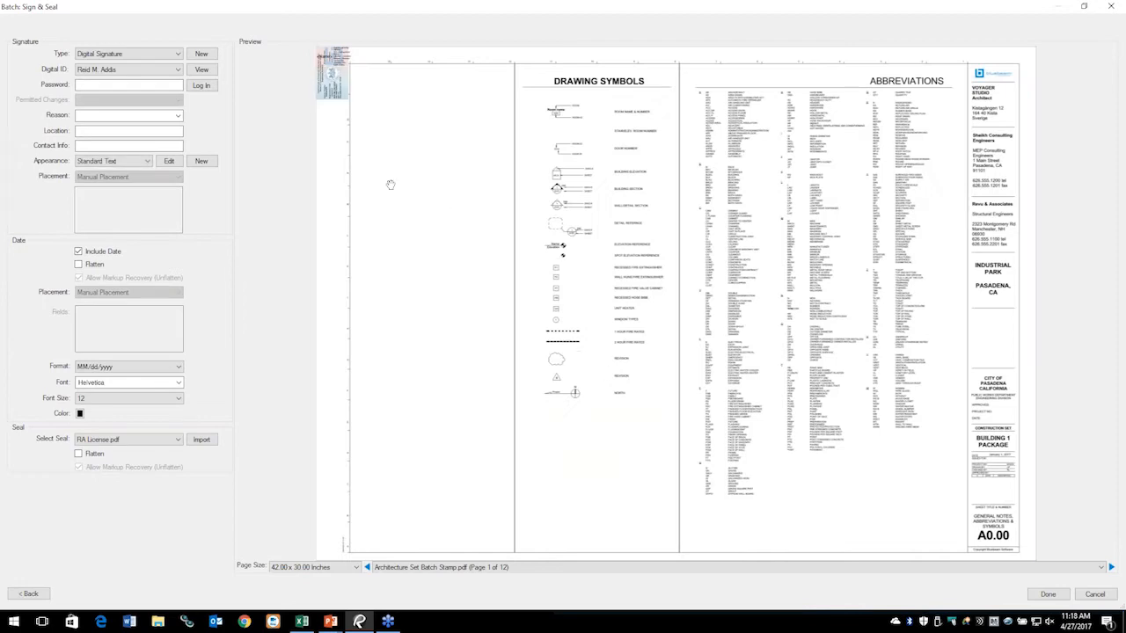
# Step: Point out the stamp preview, then log in to the digital ID with its password
pyautogui.hotkey('ctrl', '2')
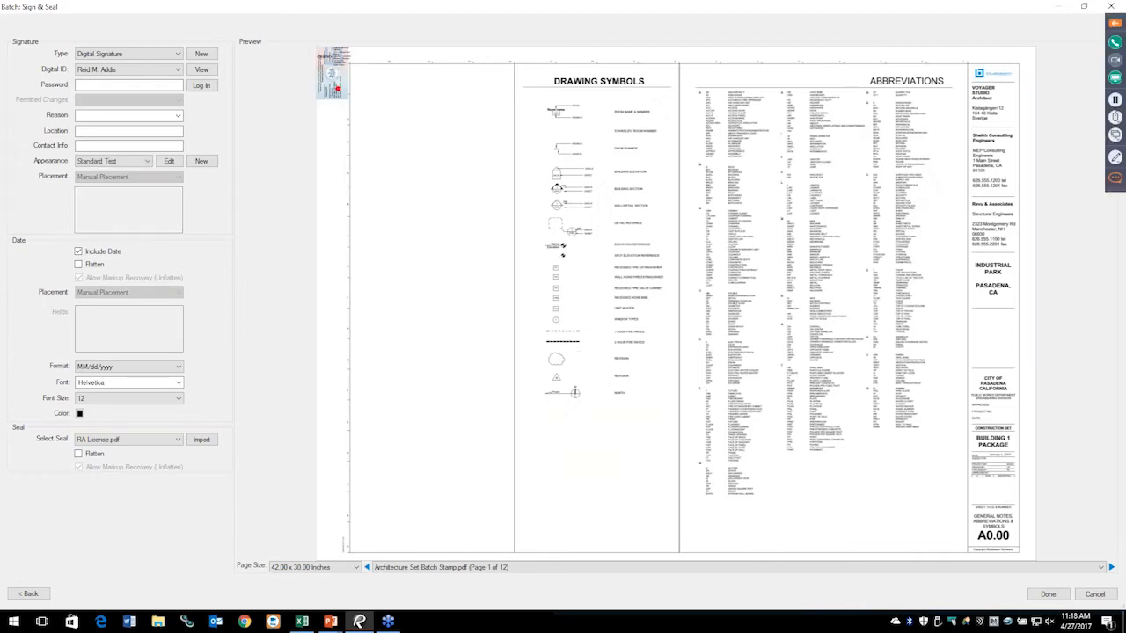
pyautogui.moveTo(338, 30)
pyautogui.mouseDown()
pyautogui.moveTo(298, 52)
pyautogui.moveTo(361, 134)
pyautogui.moveTo(320, 21)
pyautogui.moveTo(271, 86)
pyautogui.mouseUp()
pyautogui.hotkey('ctrl', '2')
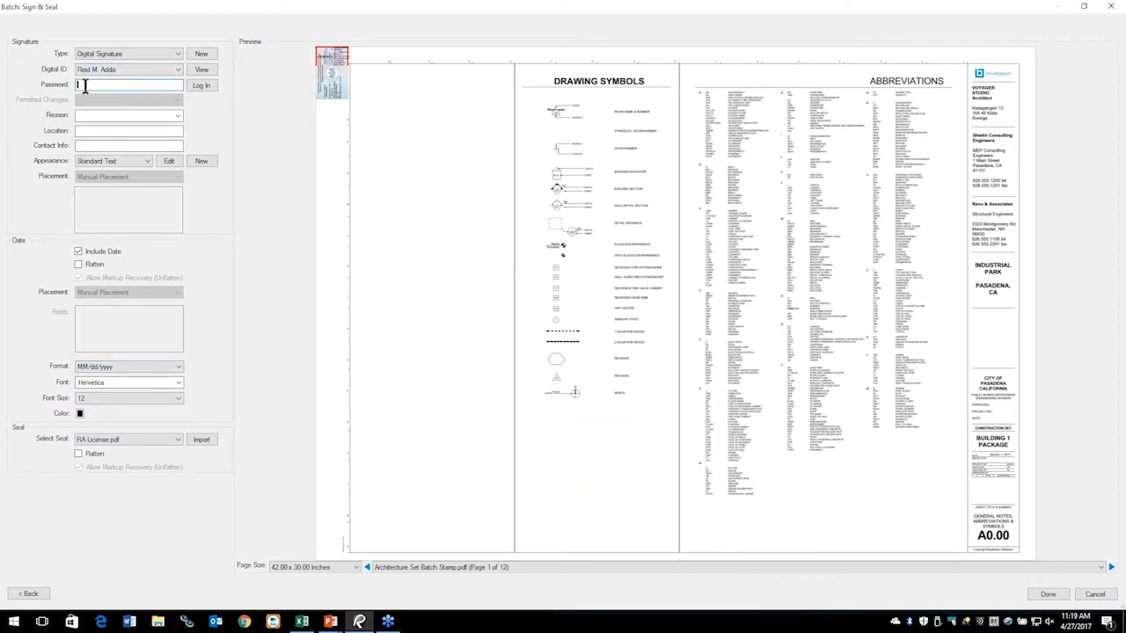
pyautogui.write('p')
pyautogui.click(195, 83)
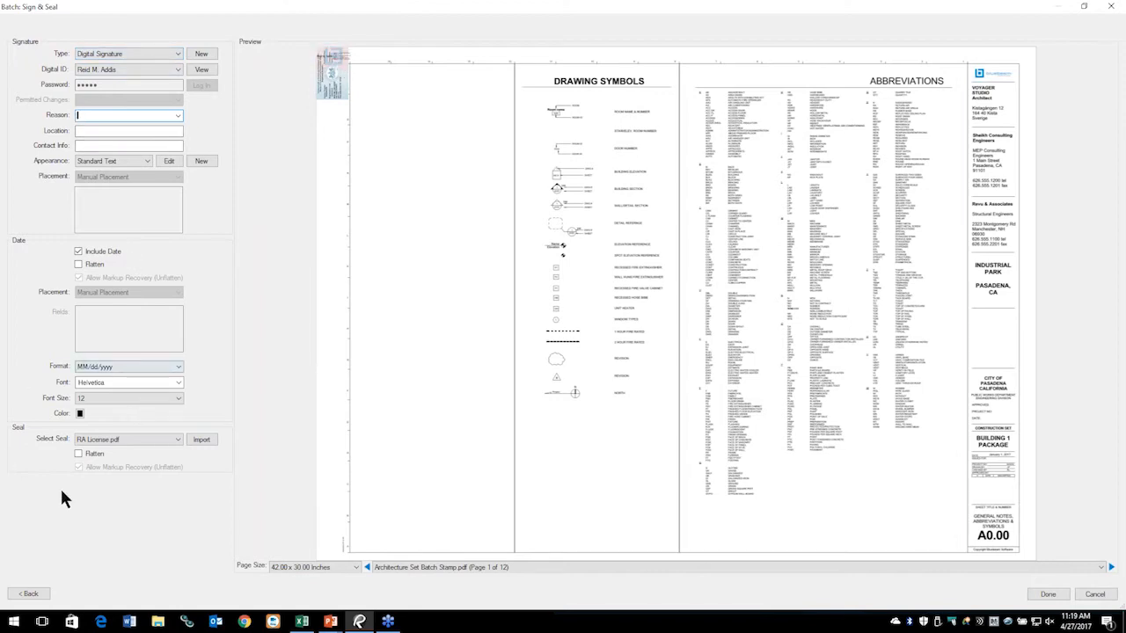
# Step: Highlight the font size and RA License.pdf seal settings of the batch signature
pyautogui.hotkey('ctrl', '2')
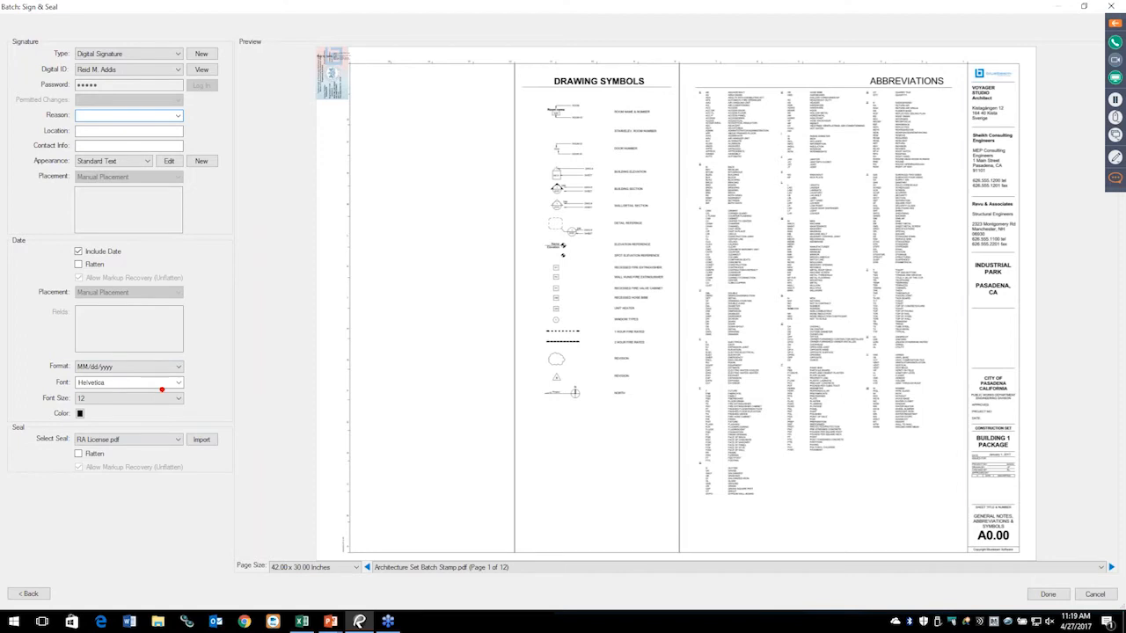
pyautogui.moveTo(174, 397)
pyautogui.mouseDown()
pyautogui.moveTo(6, 406)
pyautogui.moveTo(56, 509)
pyautogui.moveTo(230, 441)
pyautogui.moveTo(118, 385)
pyautogui.moveTo(24, 412)
pyautogui.mouseUp()
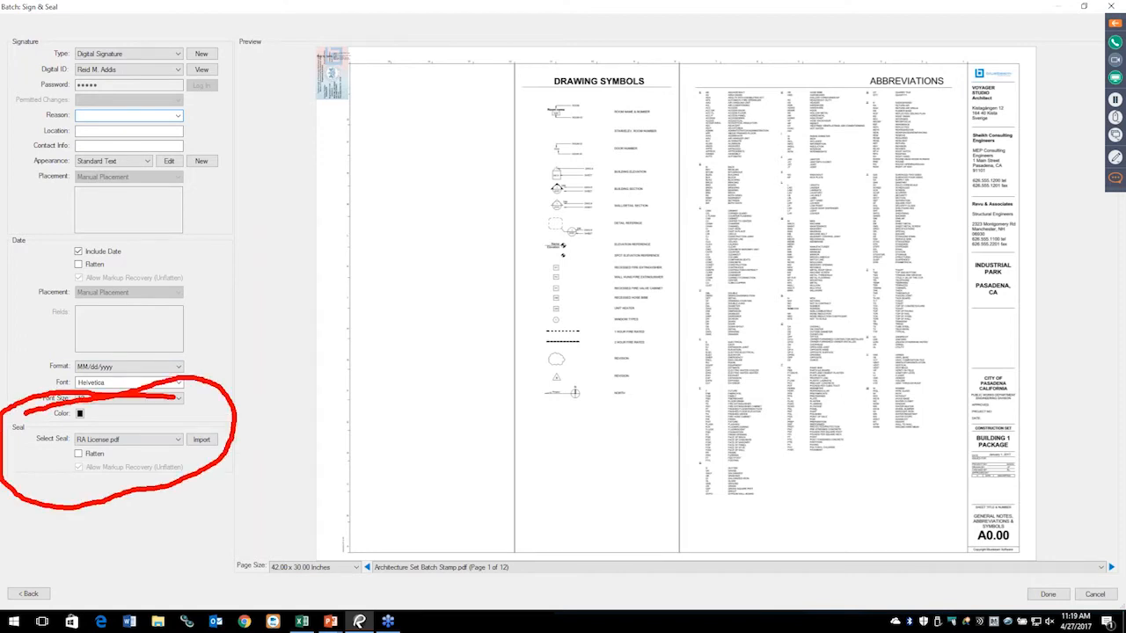
pyautogui.press('Escape')
# Step: Cancel importing a new seal file and drag the current seal onto the title block above City of Pasadena
pyautogui.click(201, 441)
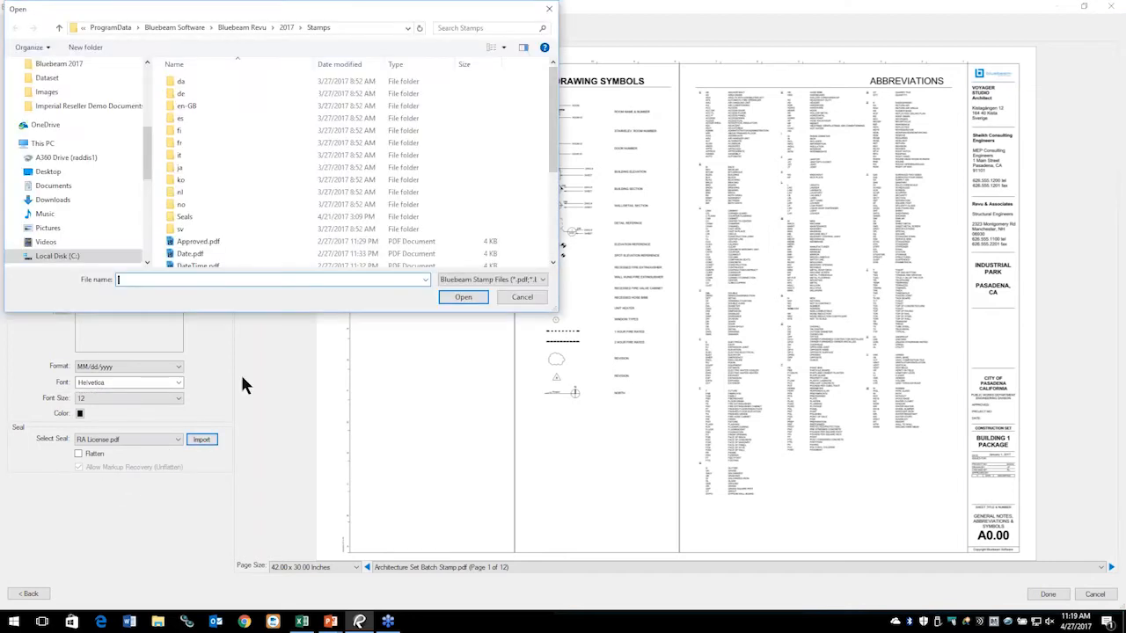
pyautogui.scroll(-2, 307, 225)
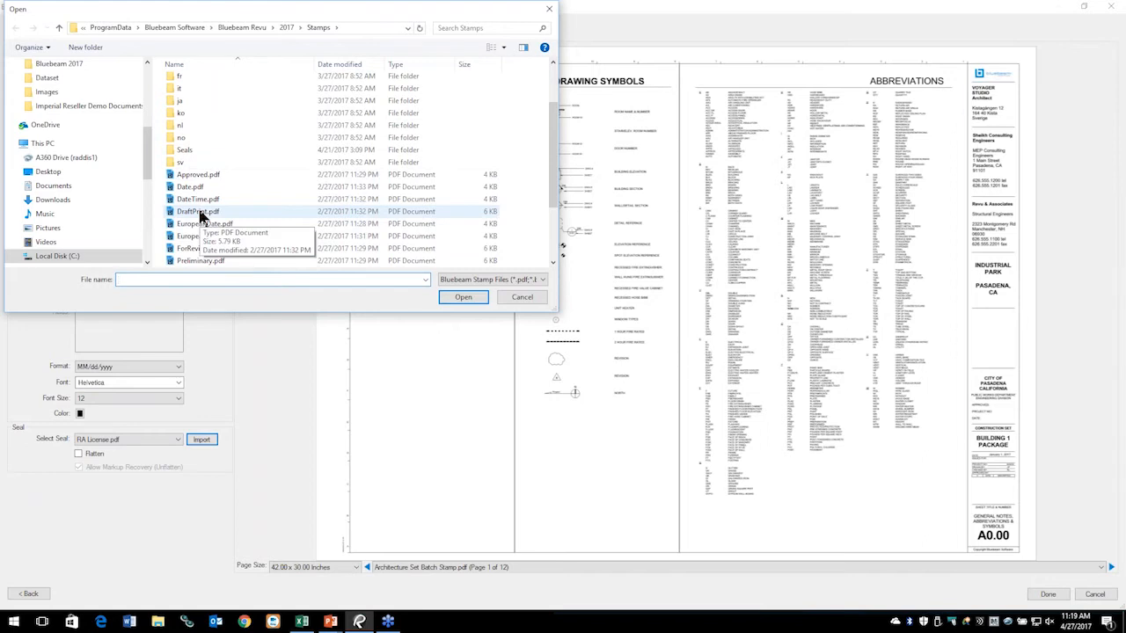
pyautogui.scroll(-1, 222, 189)
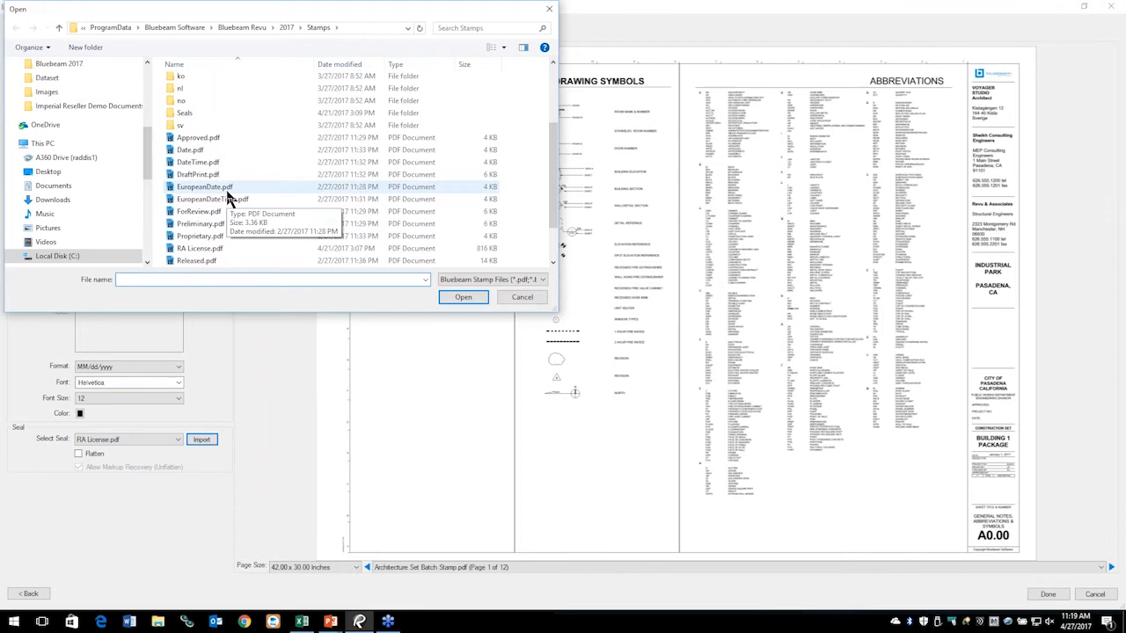
pyautogui.scroll(-1, 227, 196)
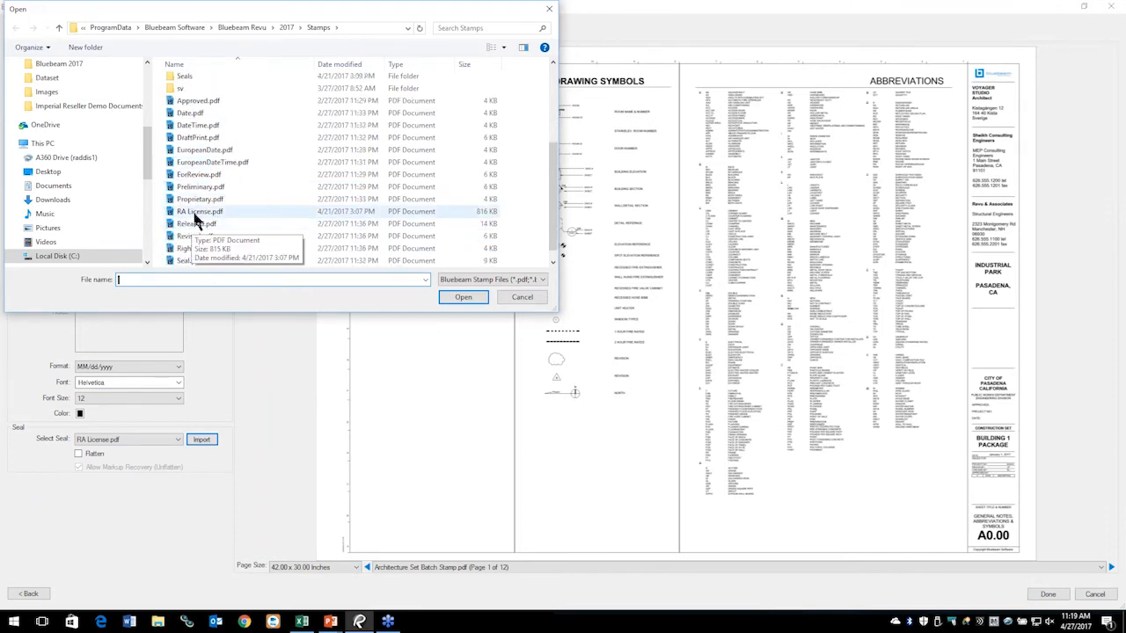
pyautogui.click(514, 297)
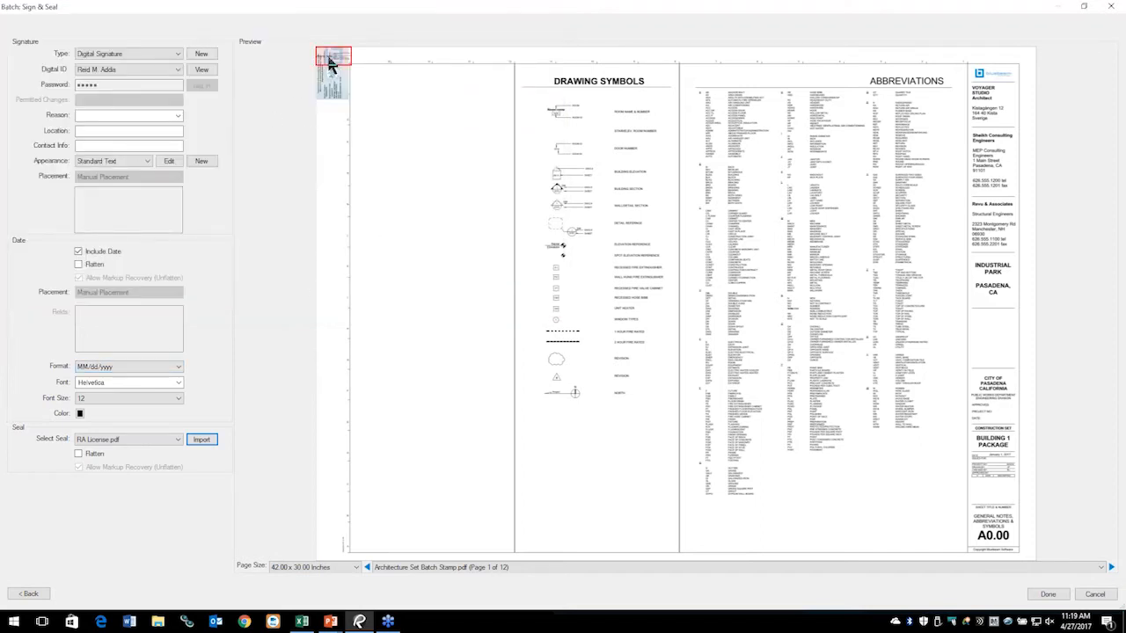
pyautogui.moveTo(338, 64); pyautogui.dragTo(993, 364)
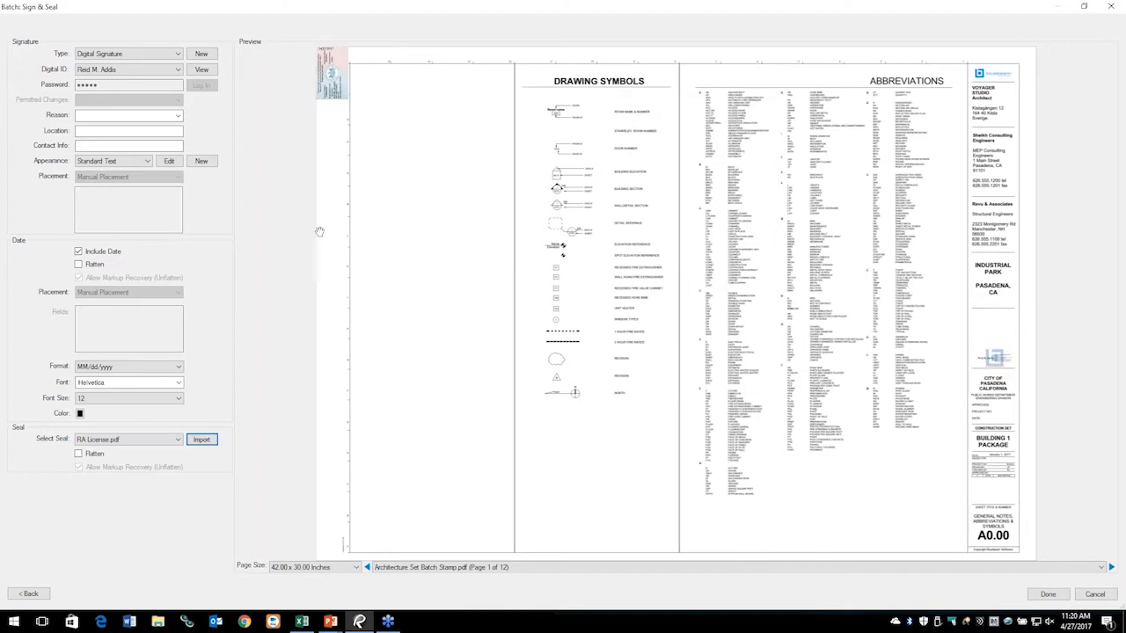
# Step: Move the seal below PASADENA, CA, enlarge it, and apply the signature and seal to all 12 pages
pyautogui.moveTo(337, 96); pyautogui.dragTo(991, 334)
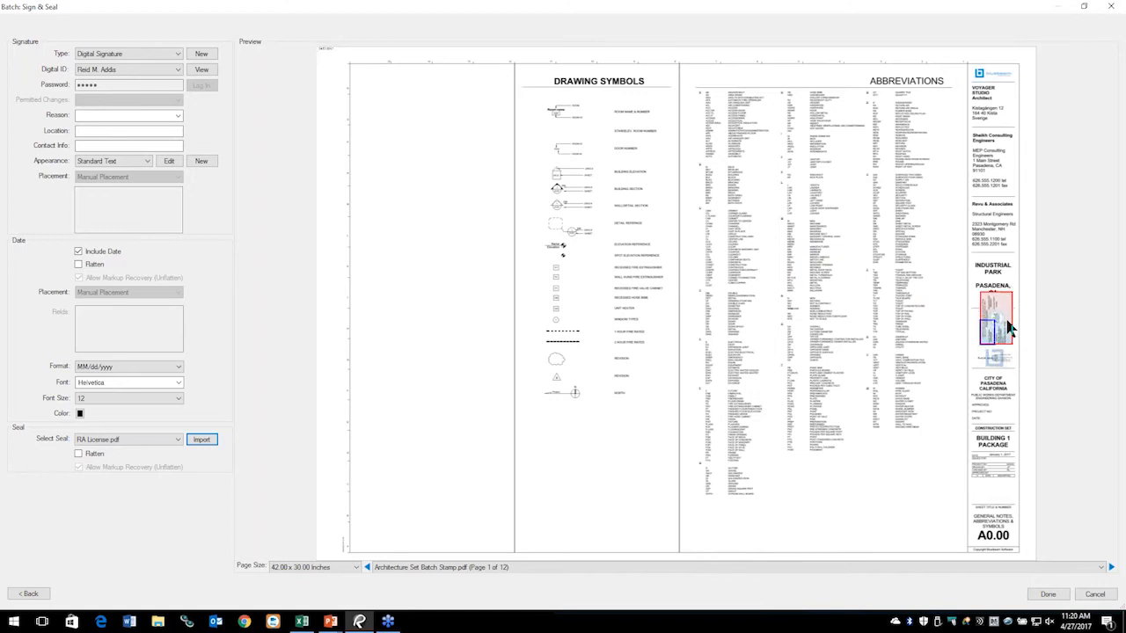
pyautogui.moveTo(1012, 305); pyautogui.dragTo(1002, 332)
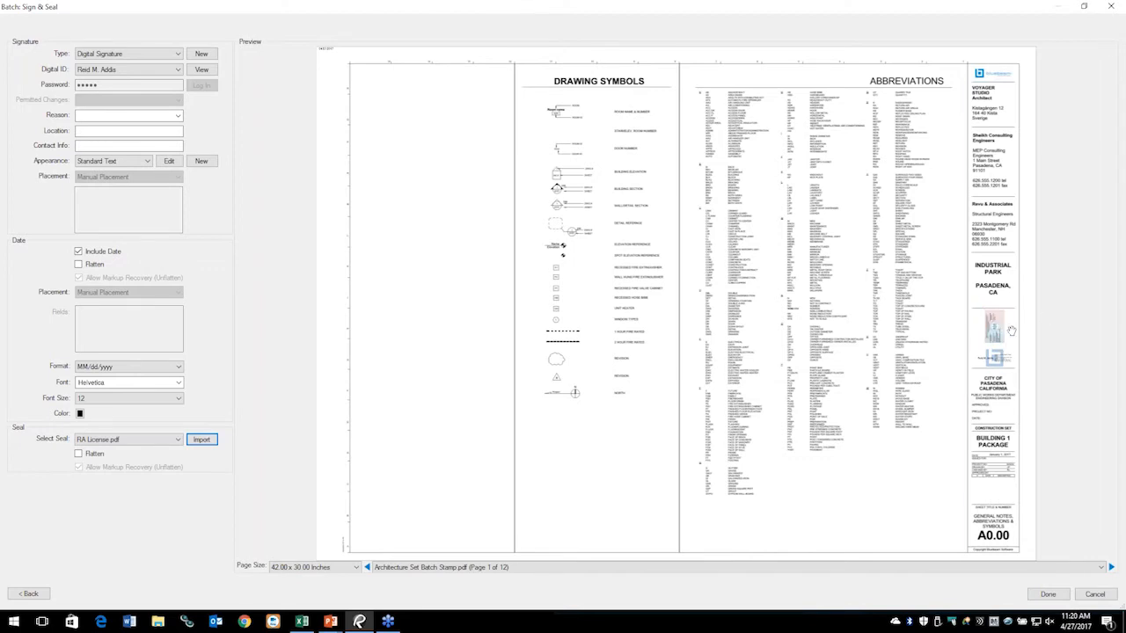
pyautogui.scroll(3, 1011, 331)
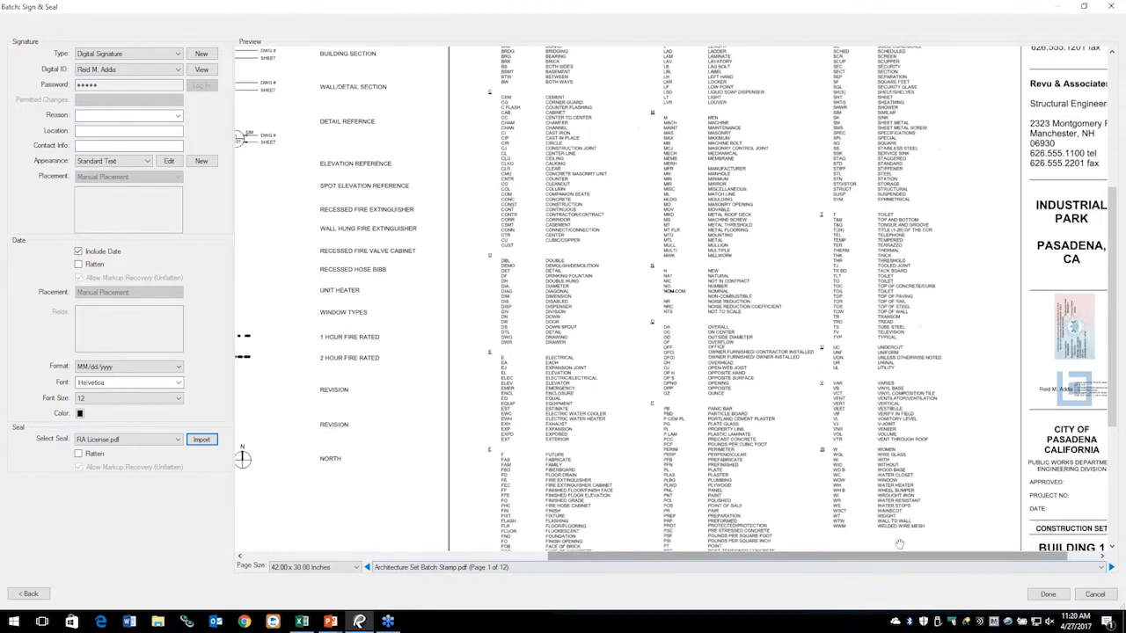
pyautogui.moveTo(903, 556); pyautogui.dragTo(936, 559)
pyautogui.scroll(2, 1034, 326)
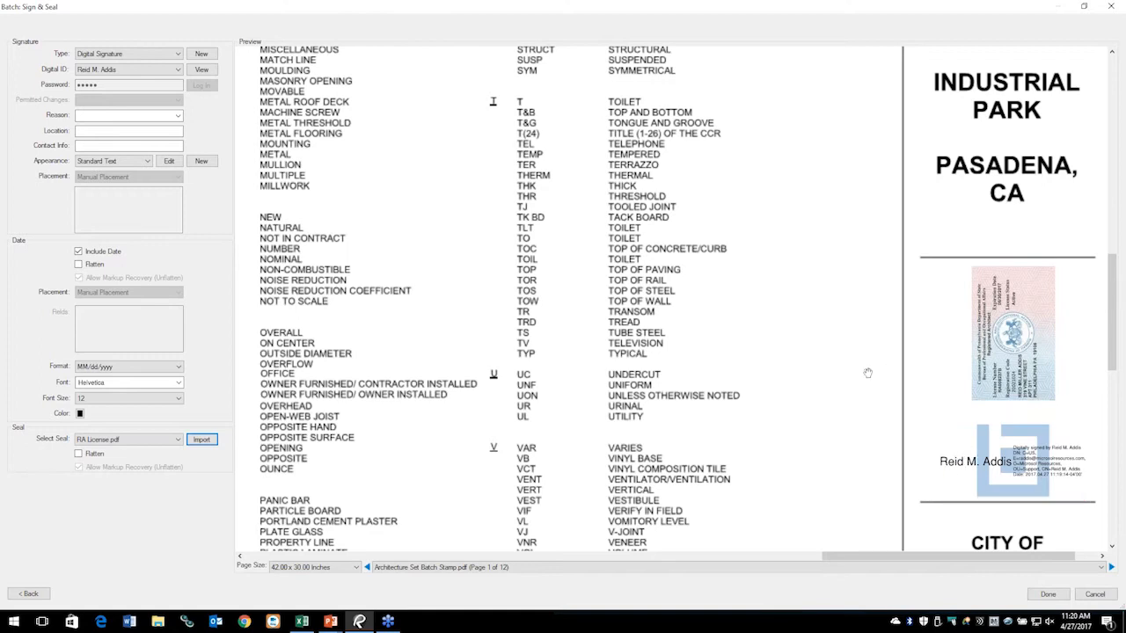
pyautogui.scroll(-4, 728, 326)
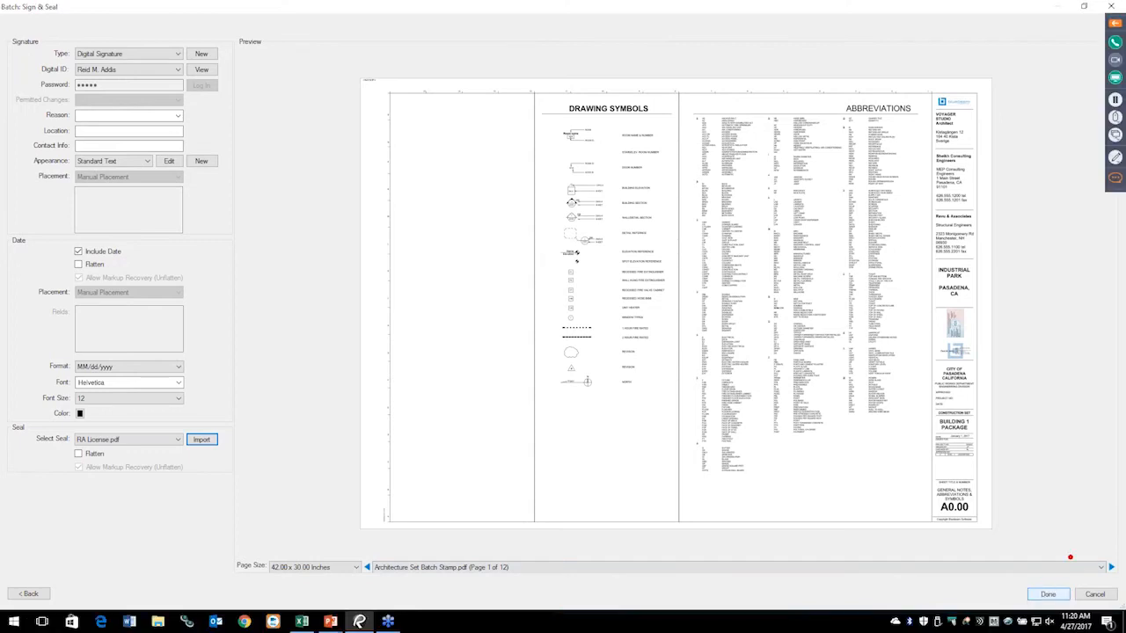
pyautogui.moveTo(1048, 580); pyautogui.dragTo(1035, 467)
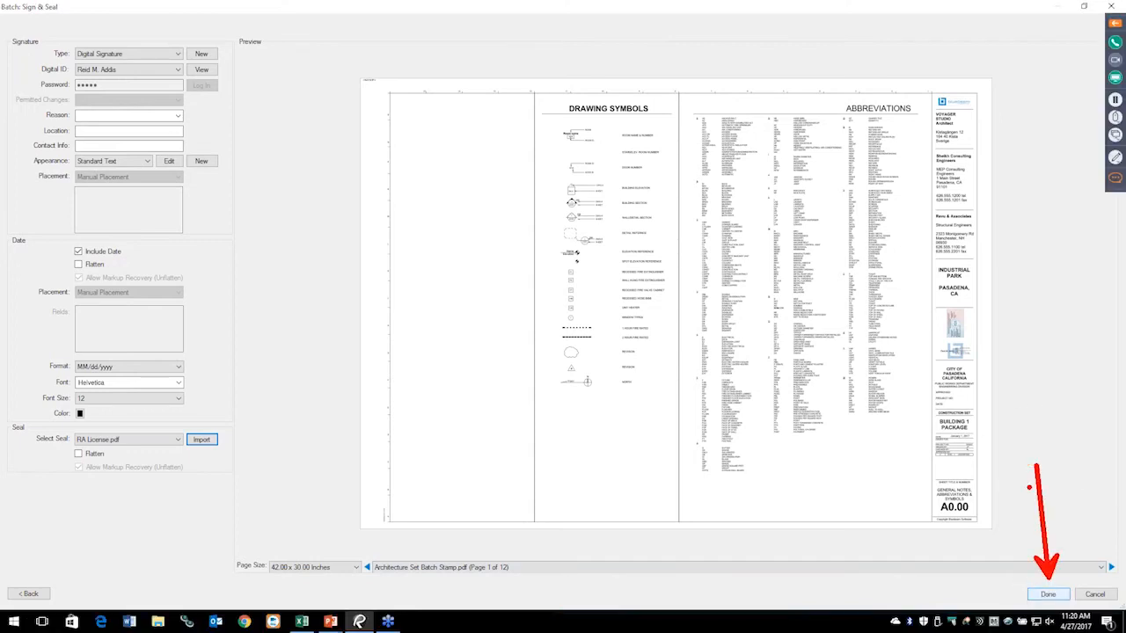
pyautogui.click(1046, 597)
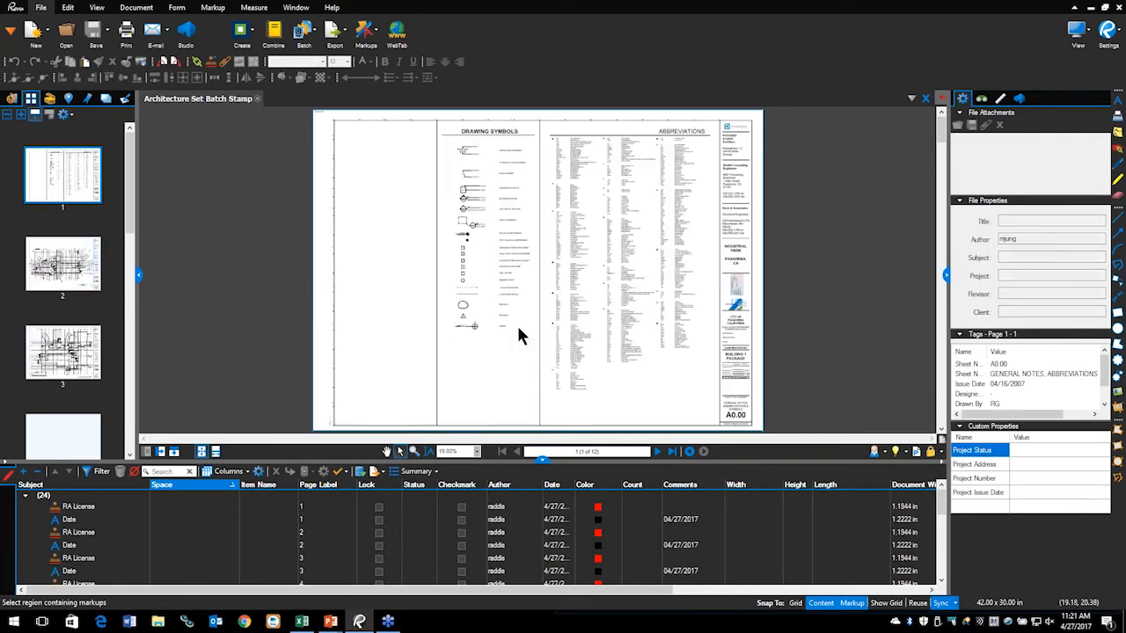
# Step: Check page 10 of the stamped set, show the Measurement Enhancements slide, then close the document
pyautogui.scroll(-10, 102, 384)
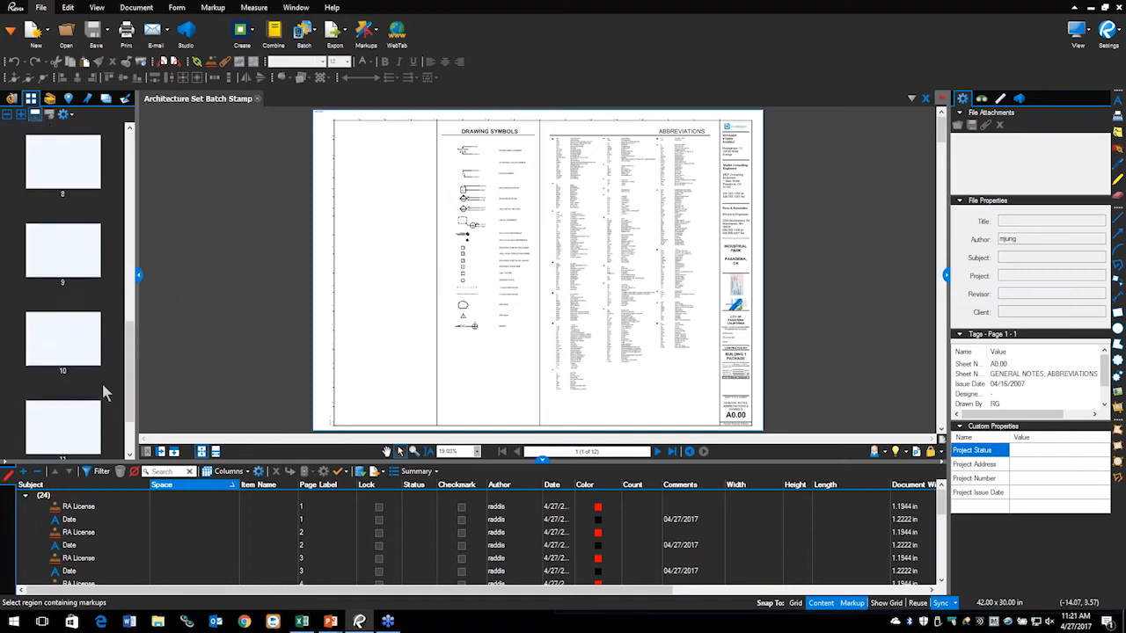
pyautogui.click(72, 270)
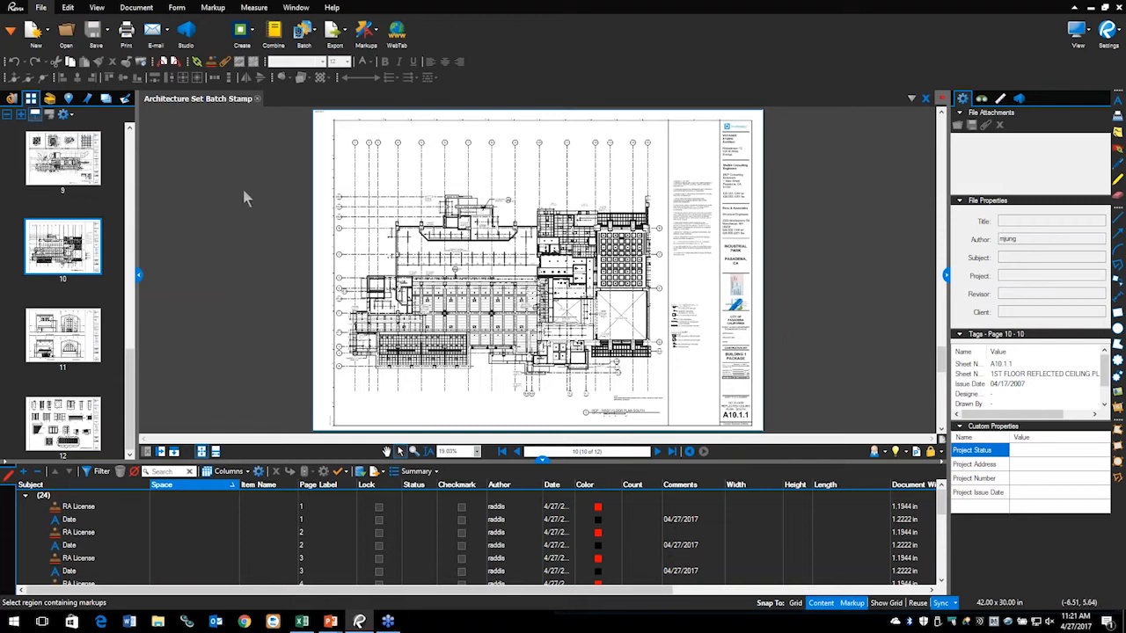
pyautogui.hotkey('alt', 'Tab')
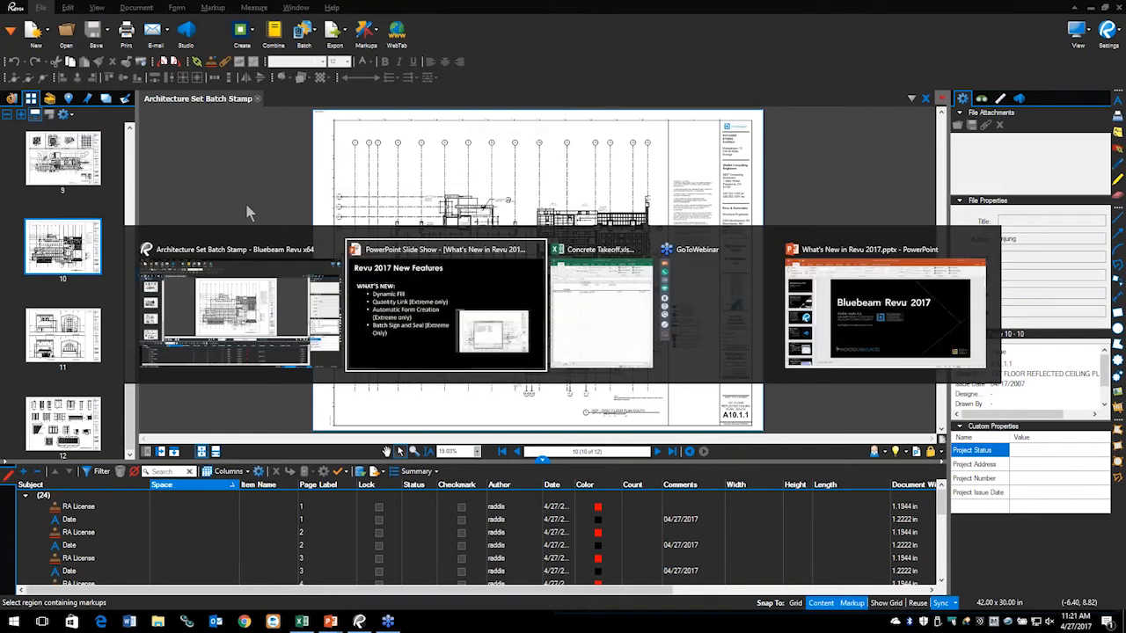
pyautogui.press('Right')
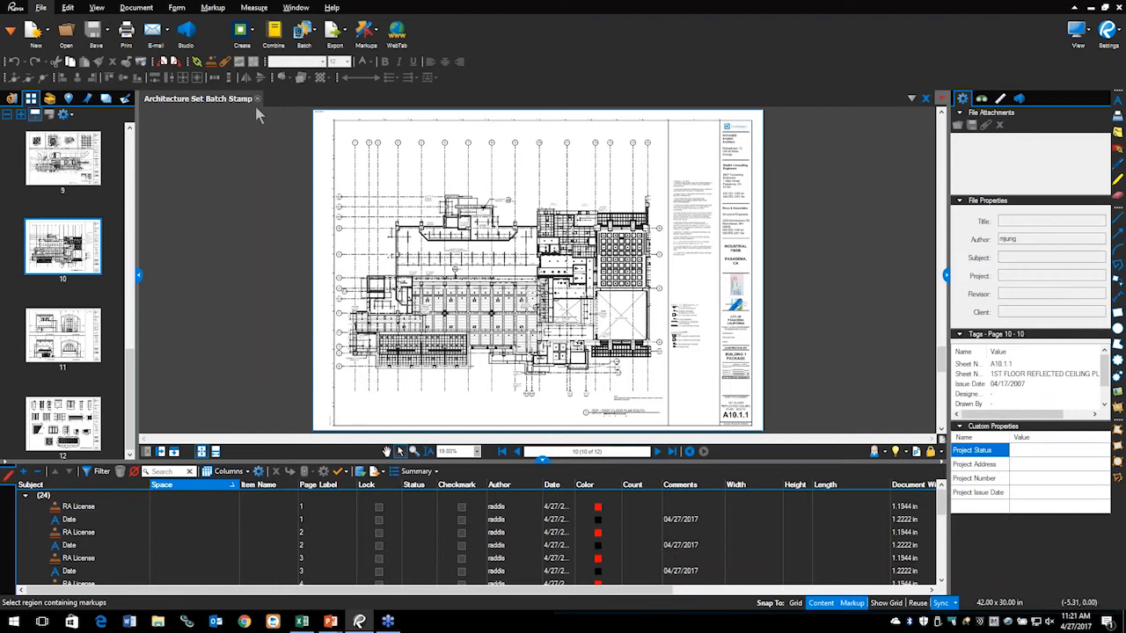
pyautogui.click(258, 99)
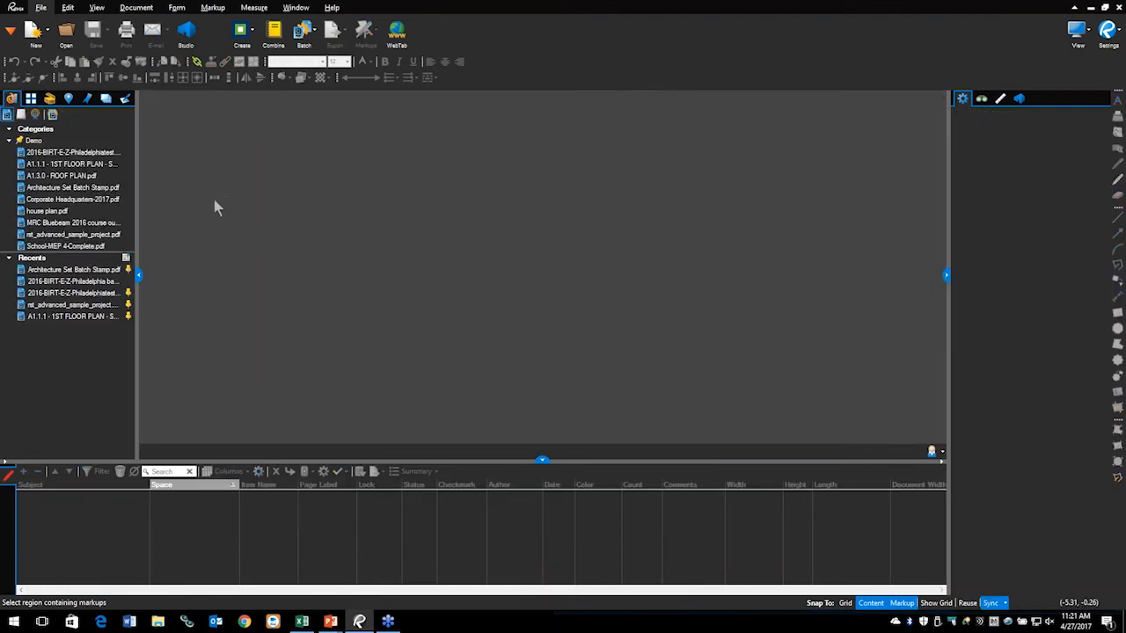
# Step: Open School-MEP 4-Complete.pdf at sheet AD103, dim the drawing, and pick the Polylength measure tool
pyautogui.doubleClick(66, 245)
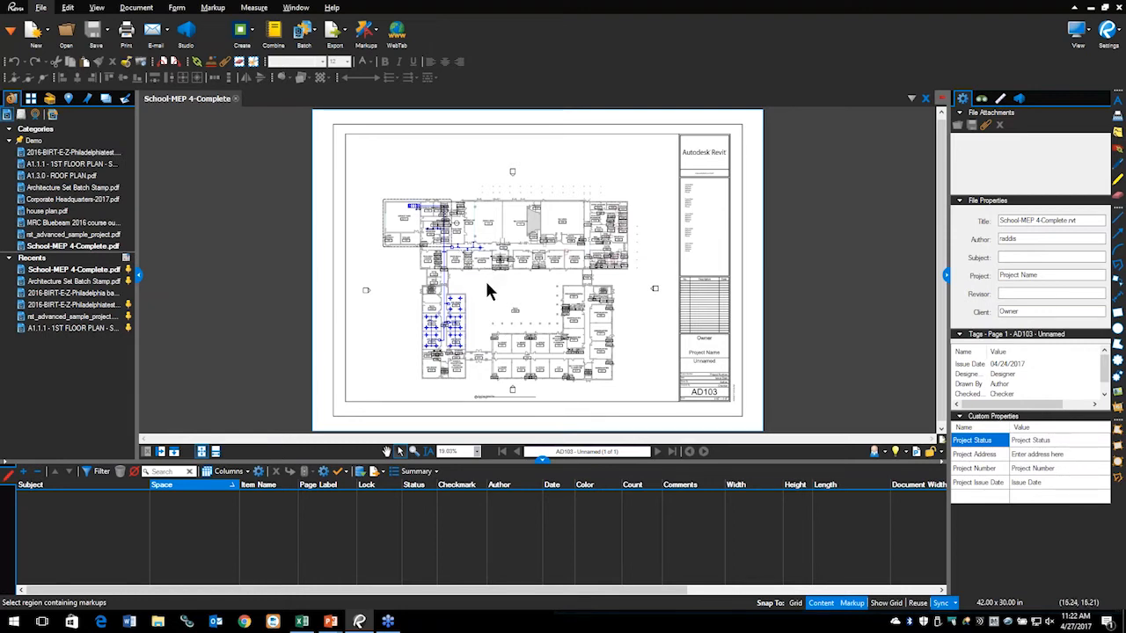
pyautogui.click(895, 452)
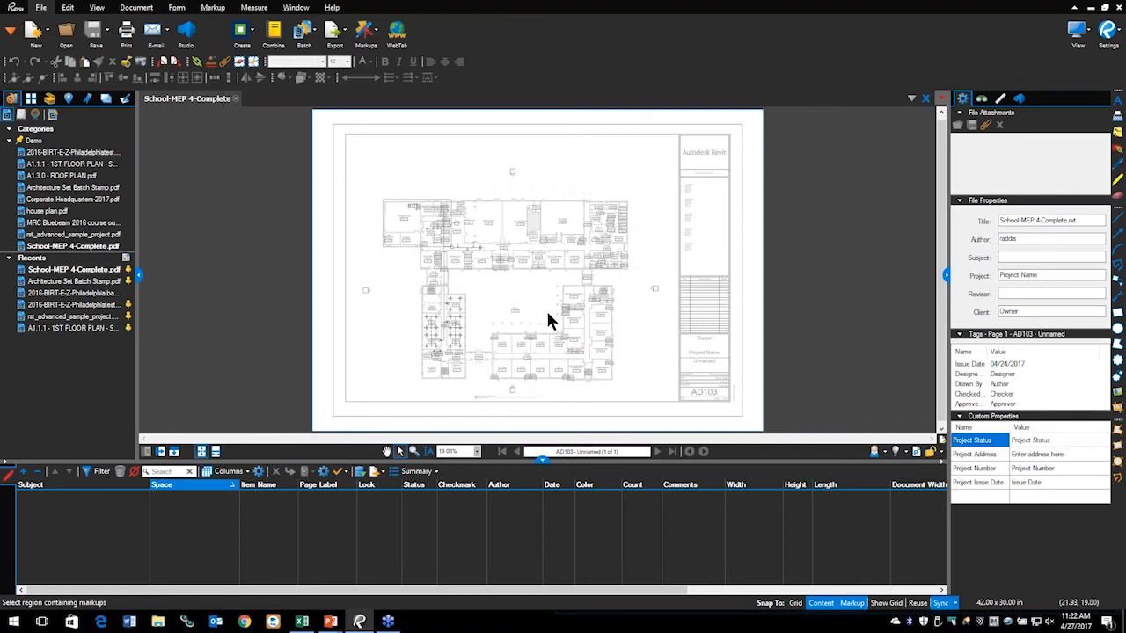
pyautogui.click(212, 10)
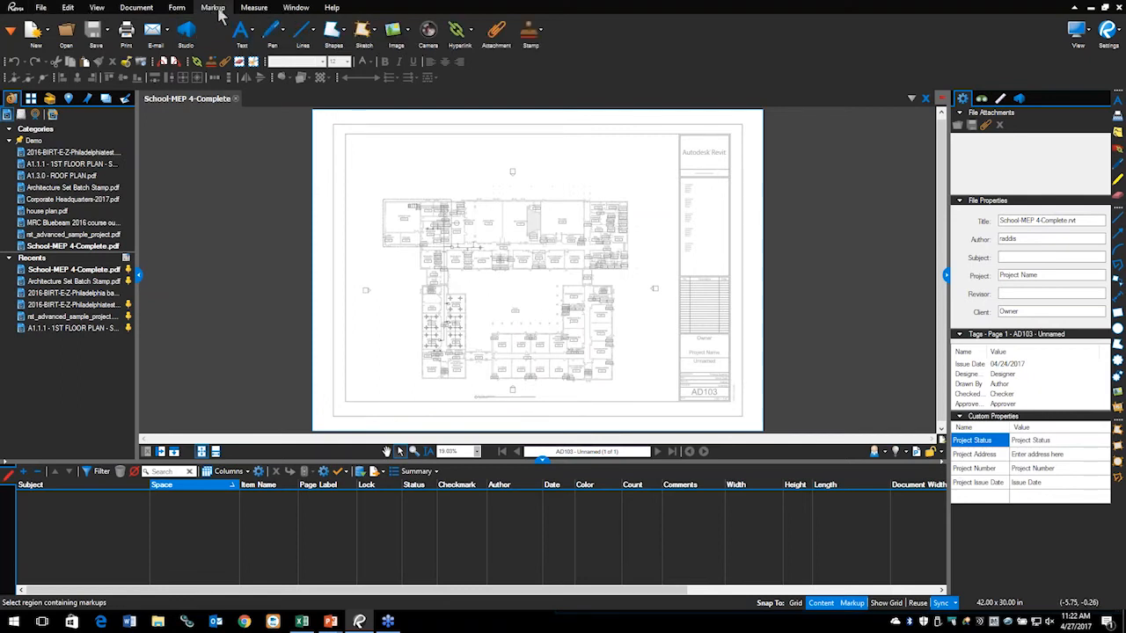
pyautogui.click(248, 10)
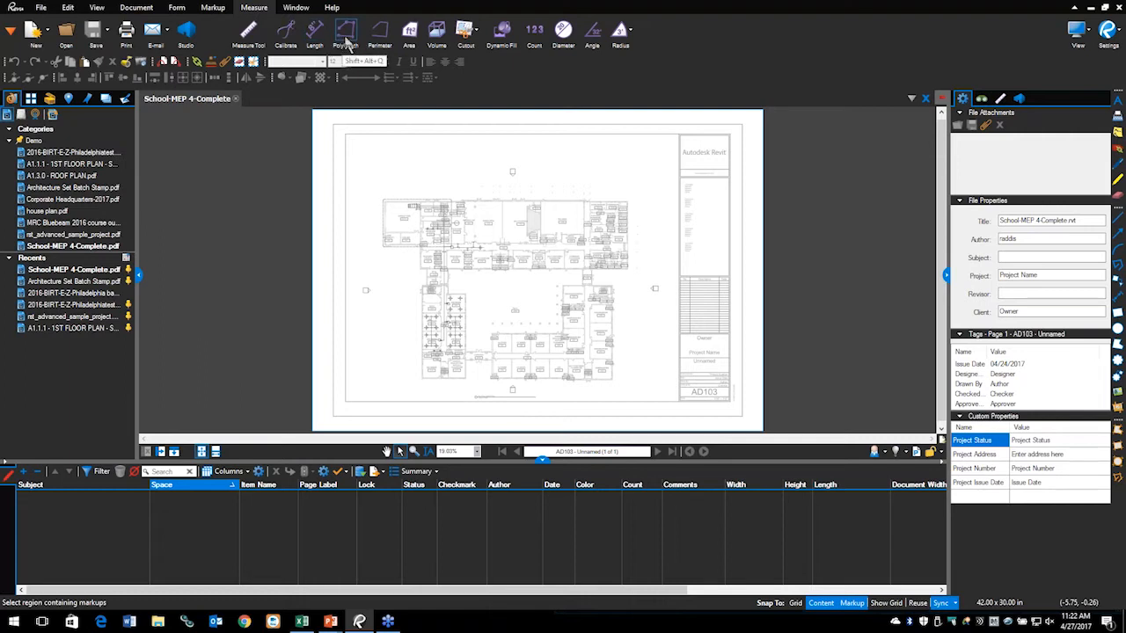
pyautogui.click(346, 35)
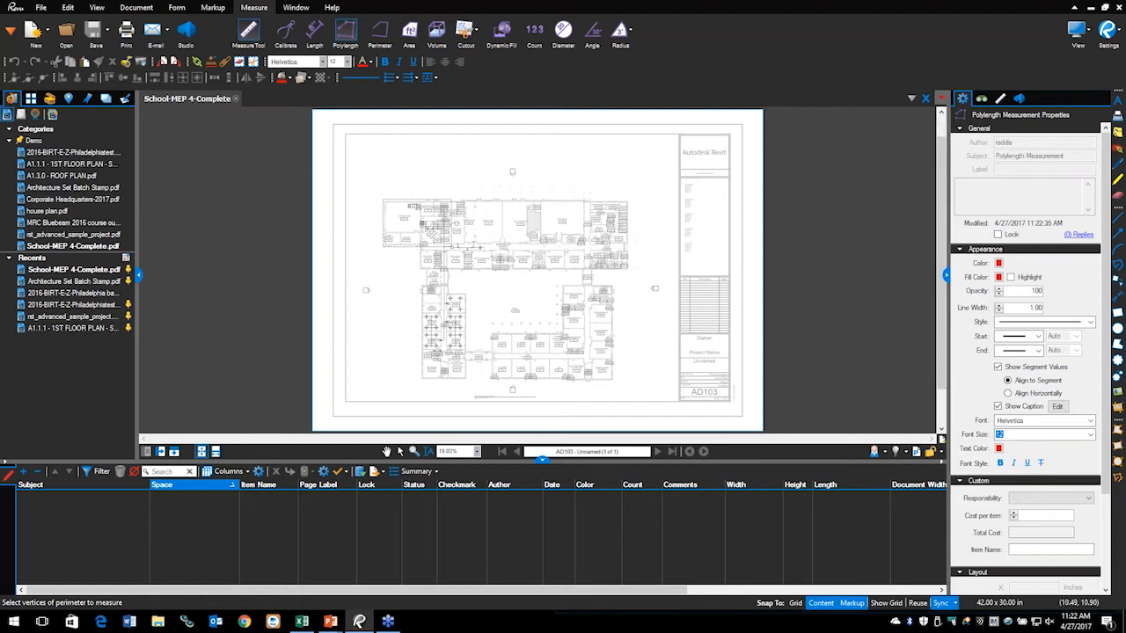
# Step: Start the duct polylength at its beginning and place a vertex at the first duct corner
pyautogui.scroll(5, 429, 231)
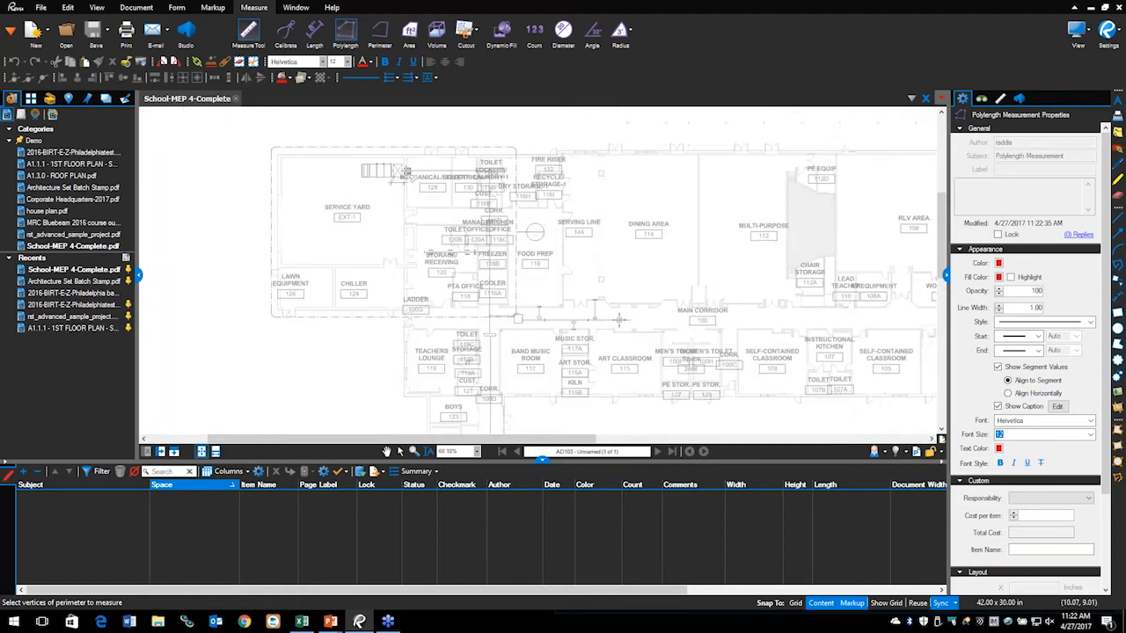
pyautogui.click(404, 170)
pyautogui.click(490, 171)
pyautogui.scroll(1, 490, 299)
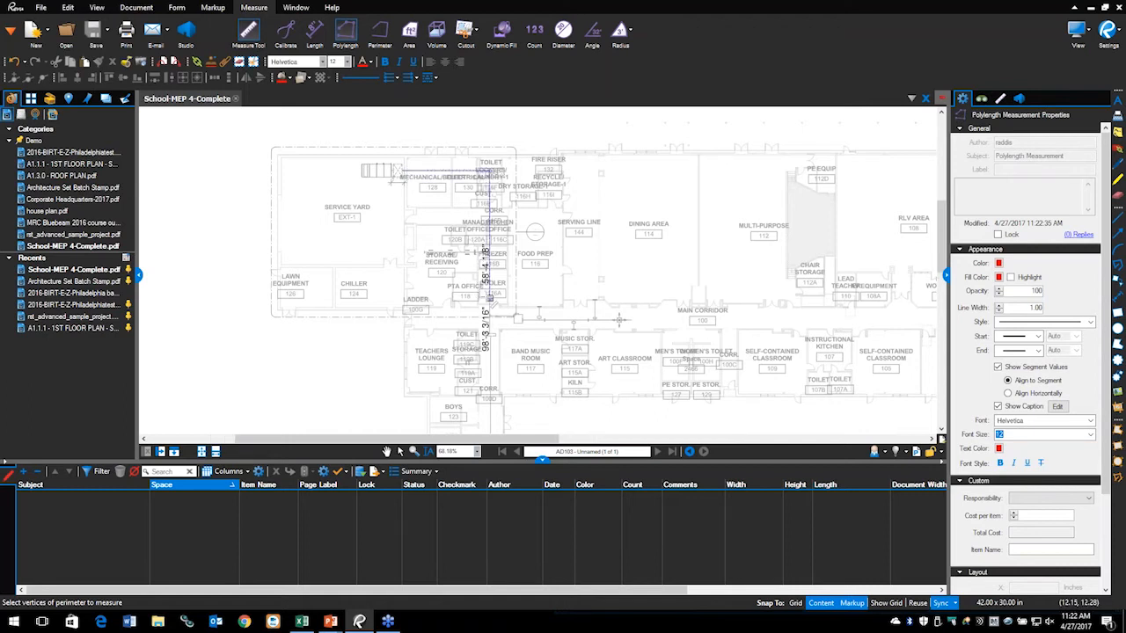
pyautogui.scroll(6, 491, 334)
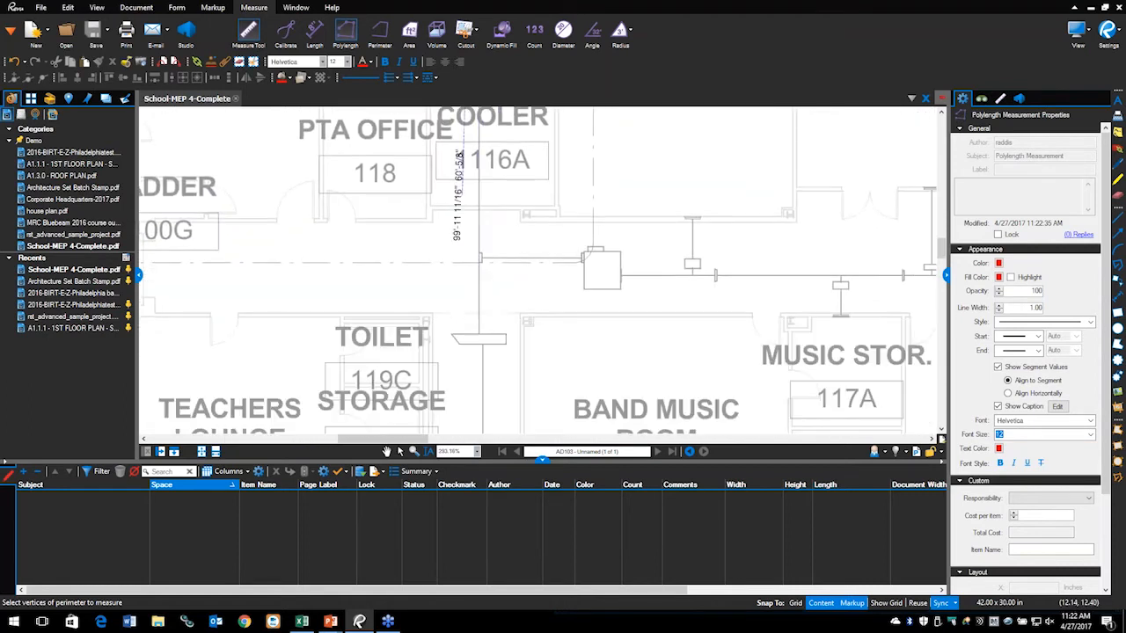
pyautogui.scroll(2, 460, 158)
pyautogui.scroll(1, 489, 264)
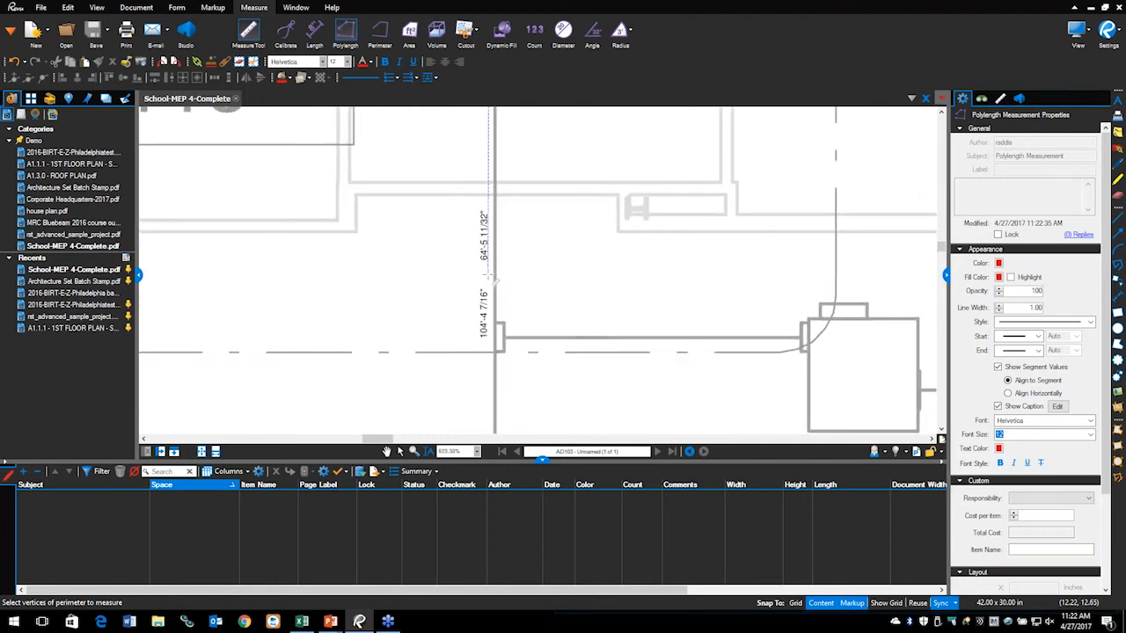
pyautogui.scroll(2, 490, 280)
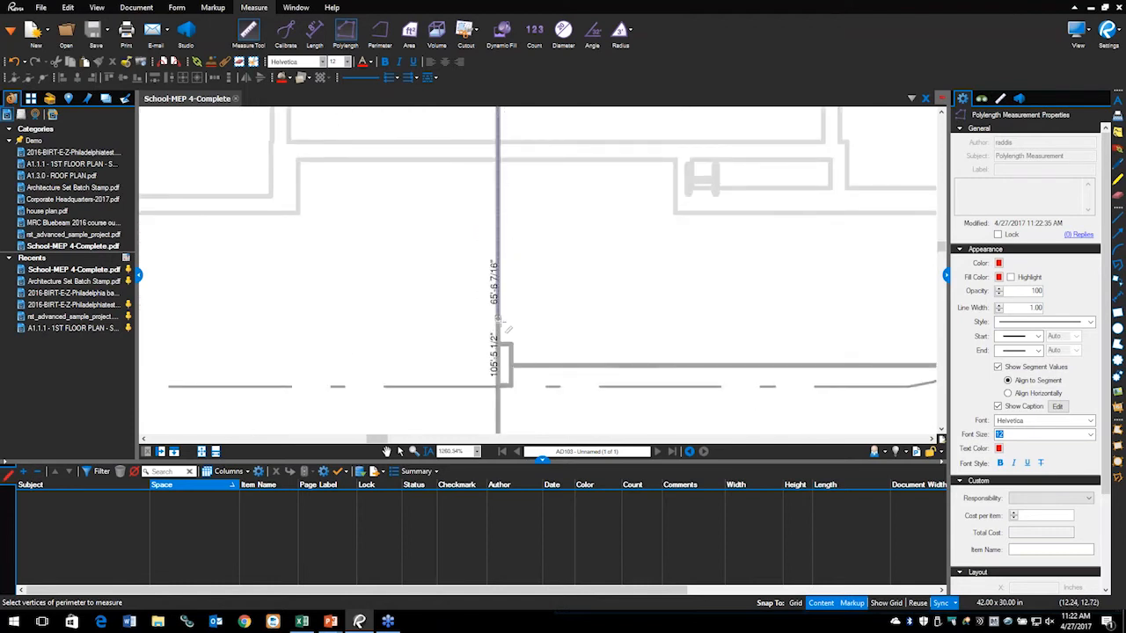
pyautogui.scroll(-2, 501, 374)
pyautogui.scroll(-2, 497, 359)
pyautogui.moveTo(497, 359); pyautogui.dragTo(460, 199)
pyautogui.scroll(-1, 464, 379)
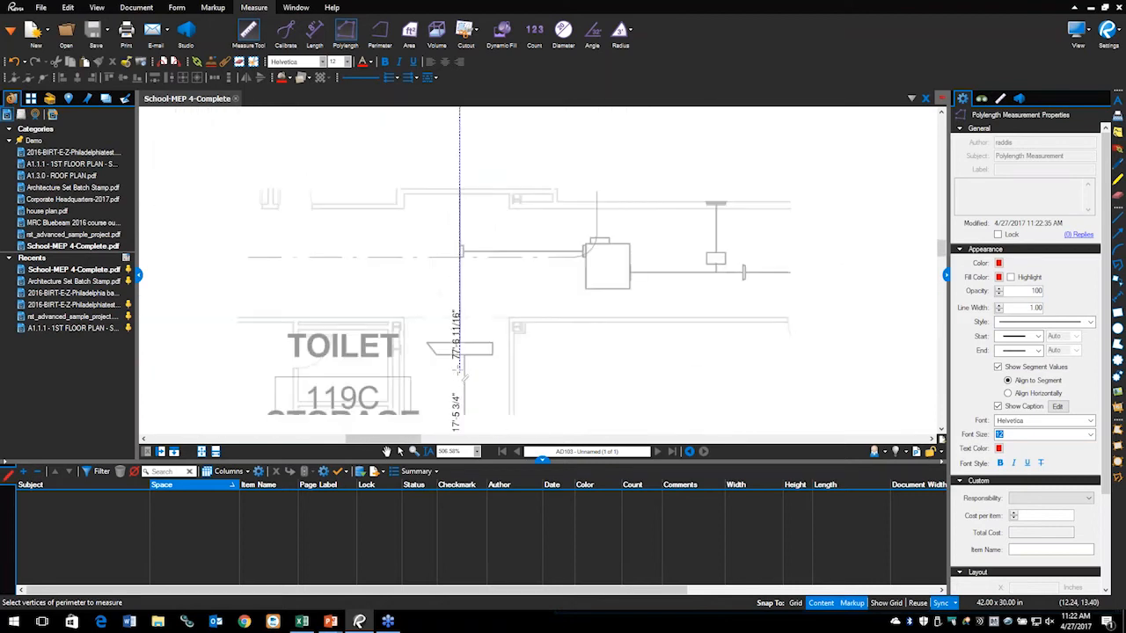
pyautogui.scroll(2, 463, 379)
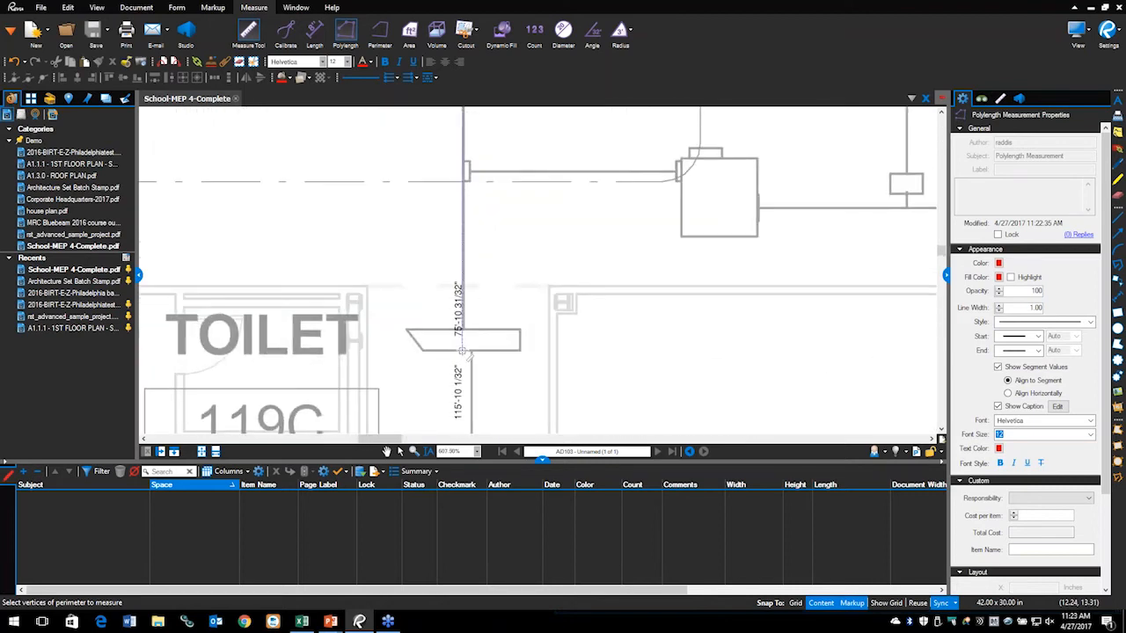
# Step: Add vertices at the fitting and the vertical run's bottom, finishing the run at 265'-6 1/32"
pyautogui.click(462, 350)
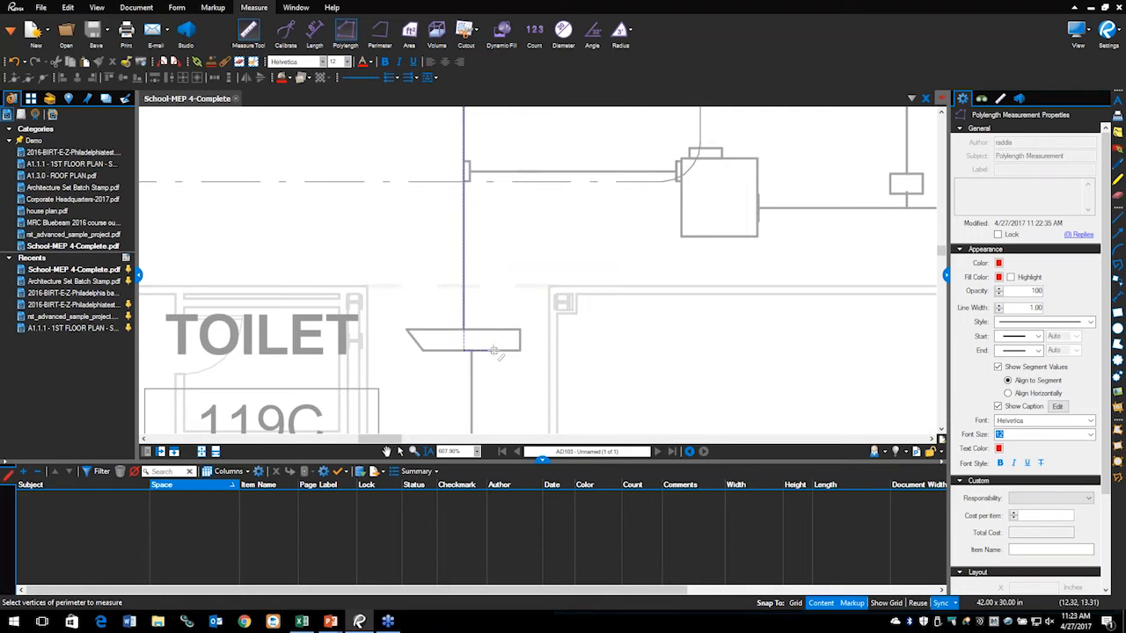
pyautogui.scroll(-10, 483, 359)
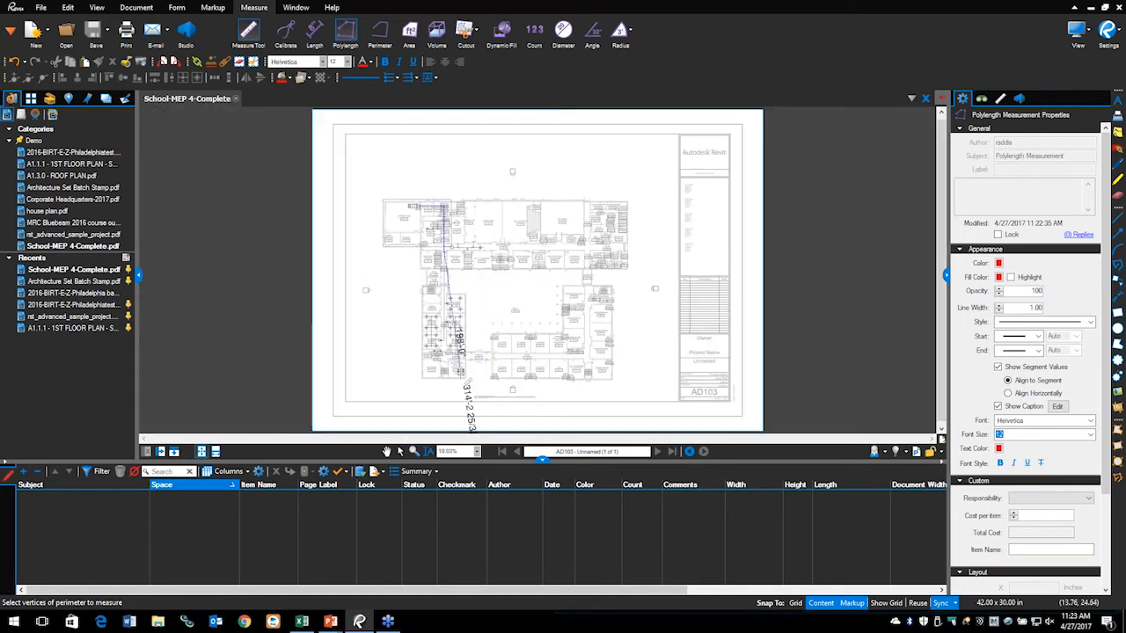
pyautogui.scroll(4, 401, 335)
pyautogui.scroll(5, 400, 335)
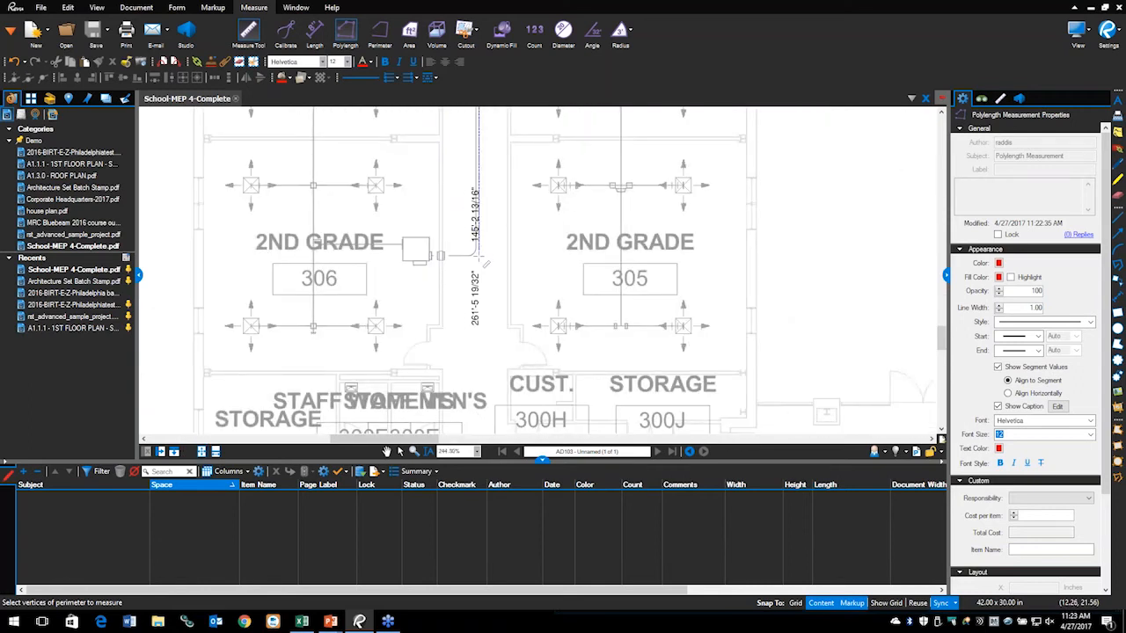
pyautogui.scroll(1, 475, 255)
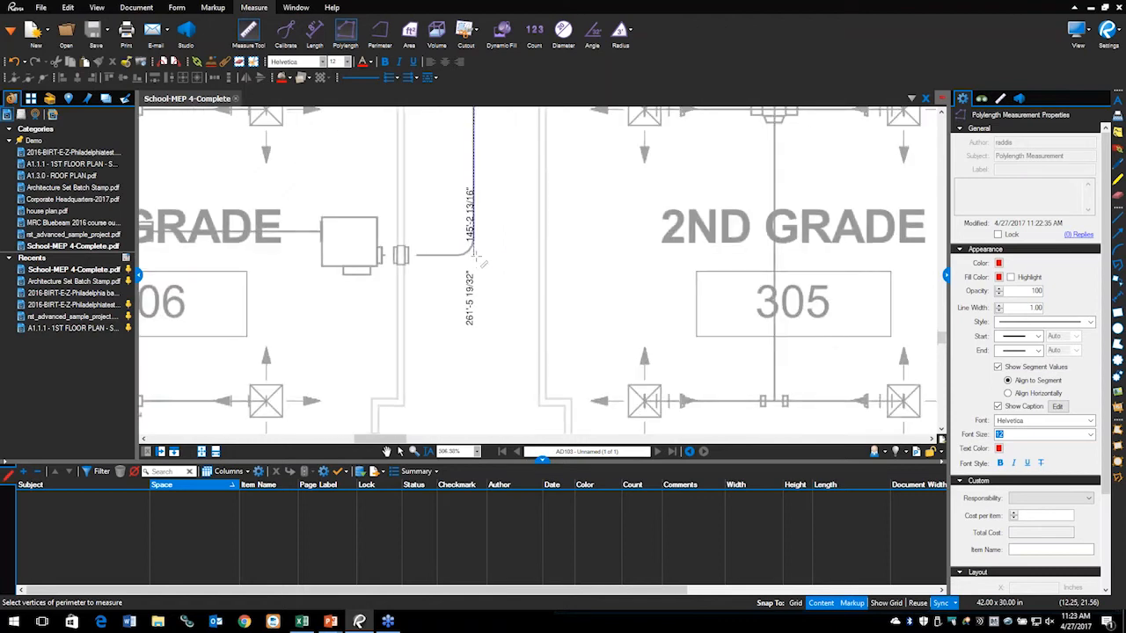
pyautogui.click(474, 255)
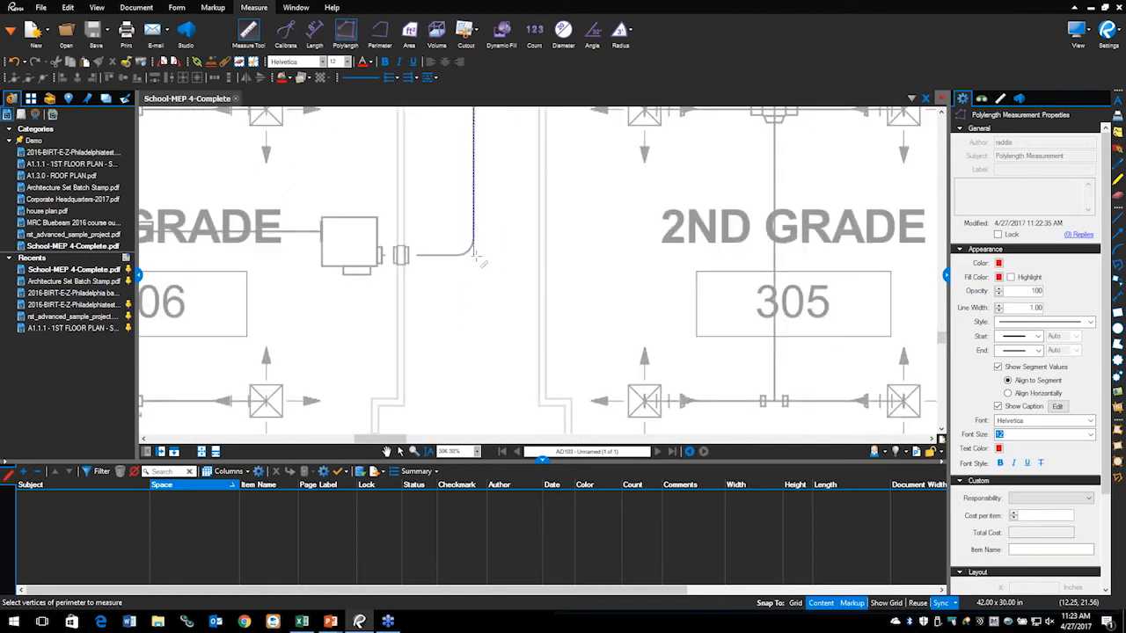
pyautogui.doubleClick(405, 255)
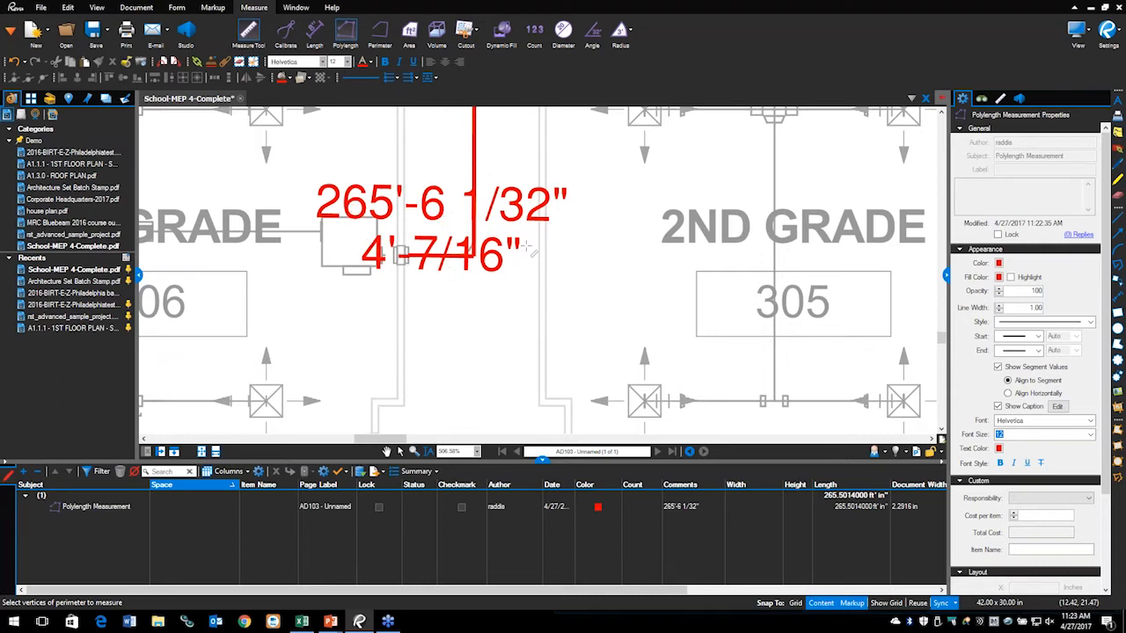
# Step: Select the red 265'-6 1/32" duct run polylength measurement
pyautogui.press('Escape')
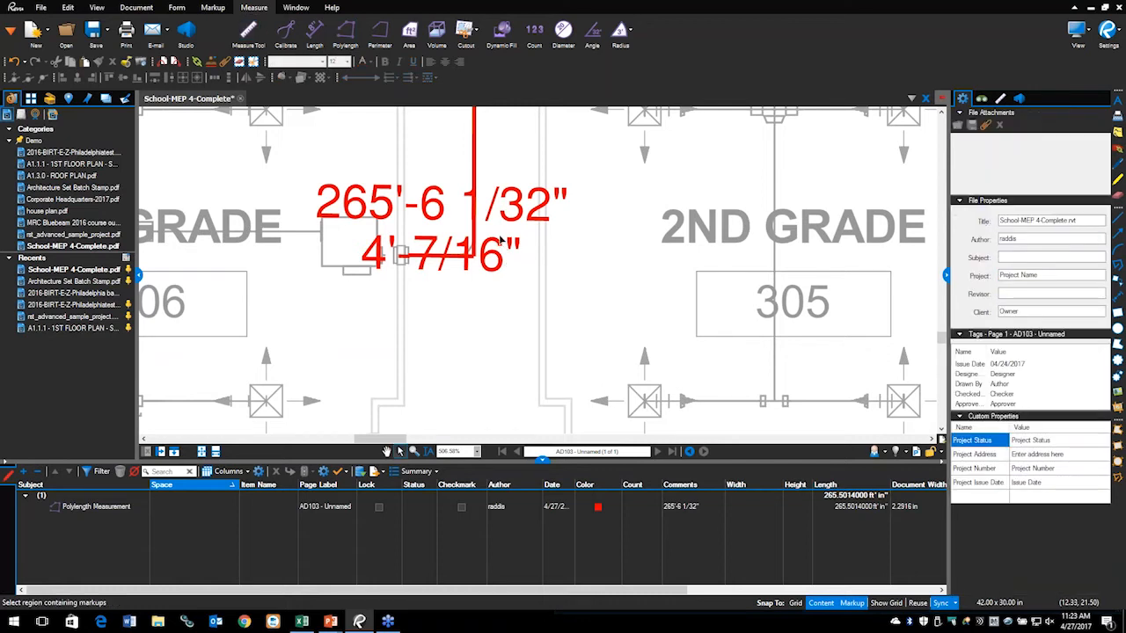
pyautogui.scroll(-5, 446, 231)
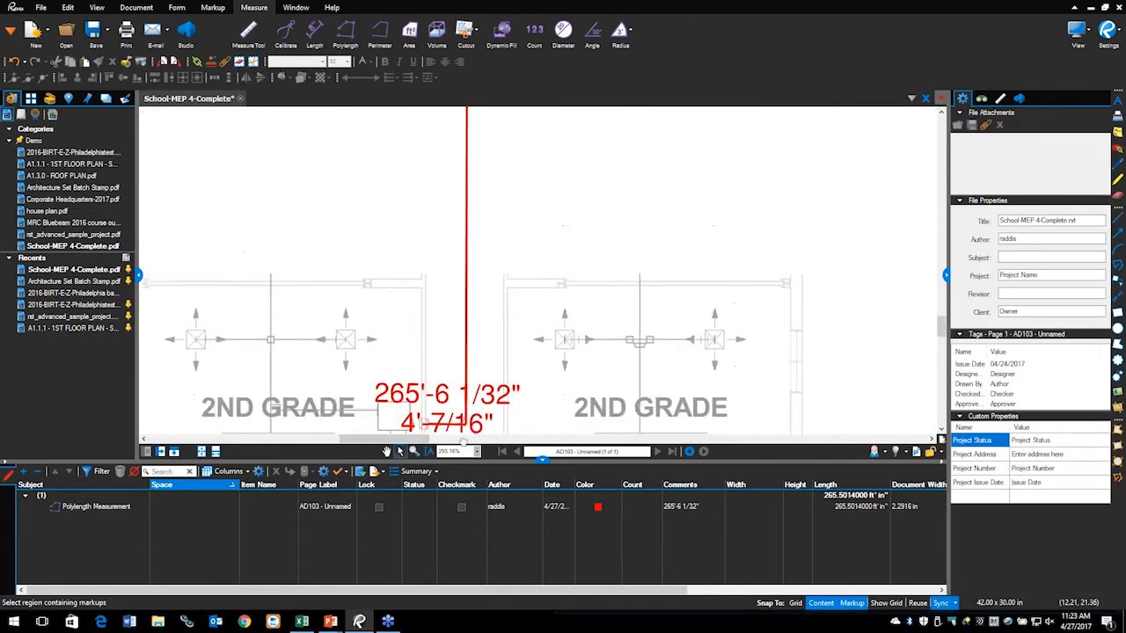
pyautogui.moveTo(472, 318); pyautogui.dragTo(478, 371)
pyautogui.scroll(-2, 477, 370)
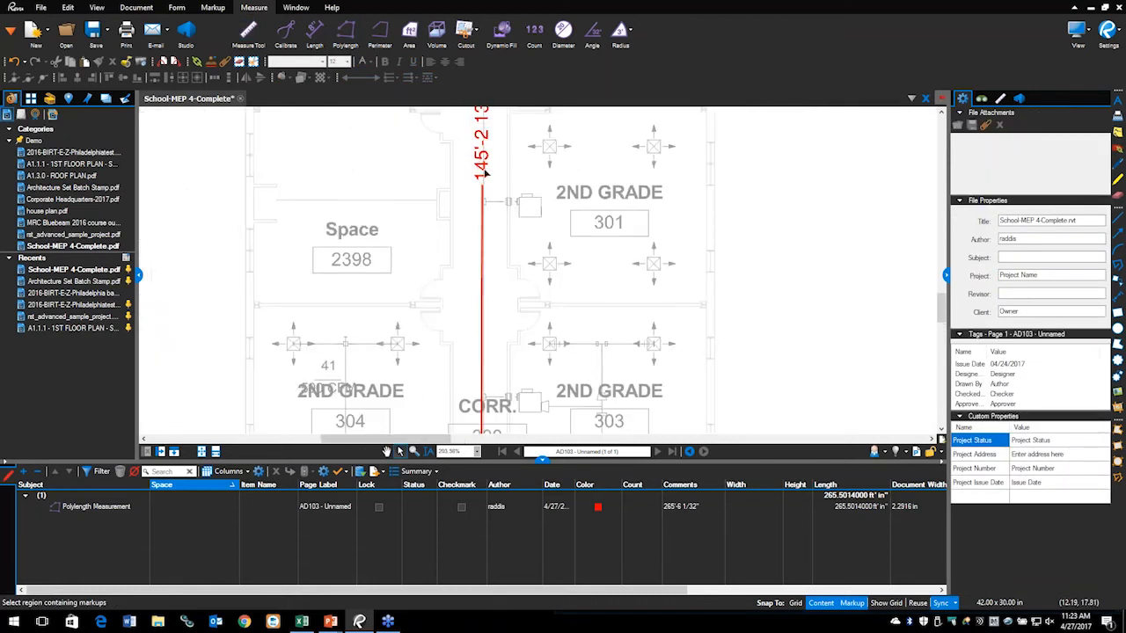
pyautogui.moveTo(487, 186); pyautogui.dragTo(478, 244)
pyautogui.click(472, 223)
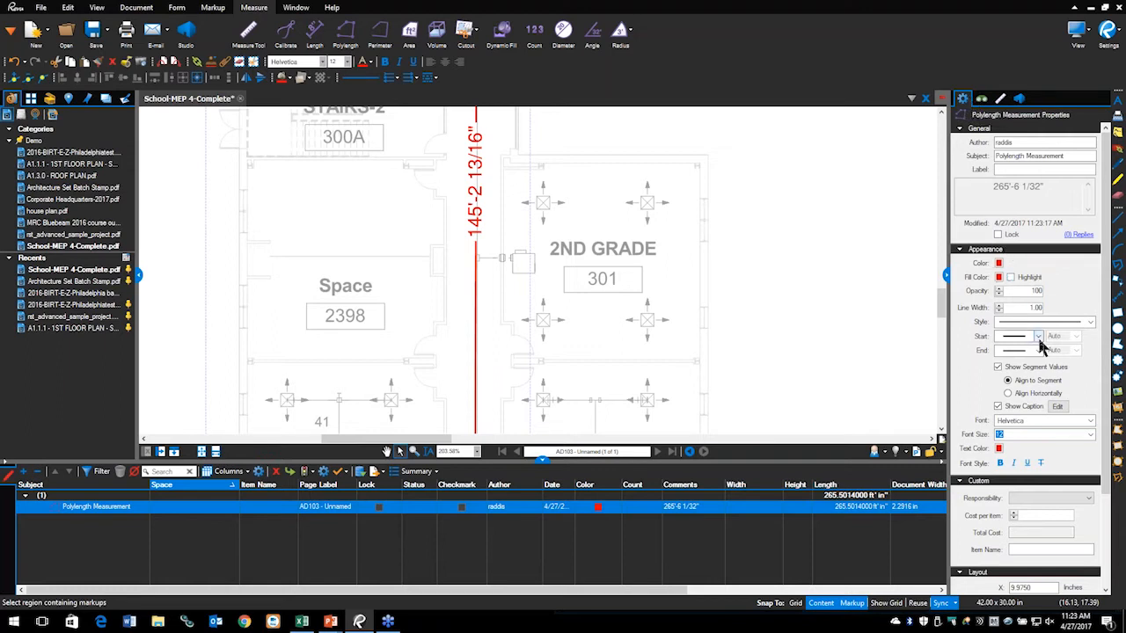
# Step: Turn on Show Segment Values aligned horizontally and inspect the caption field list without changes
pyautogui.scroll(-2, 1039, 340)
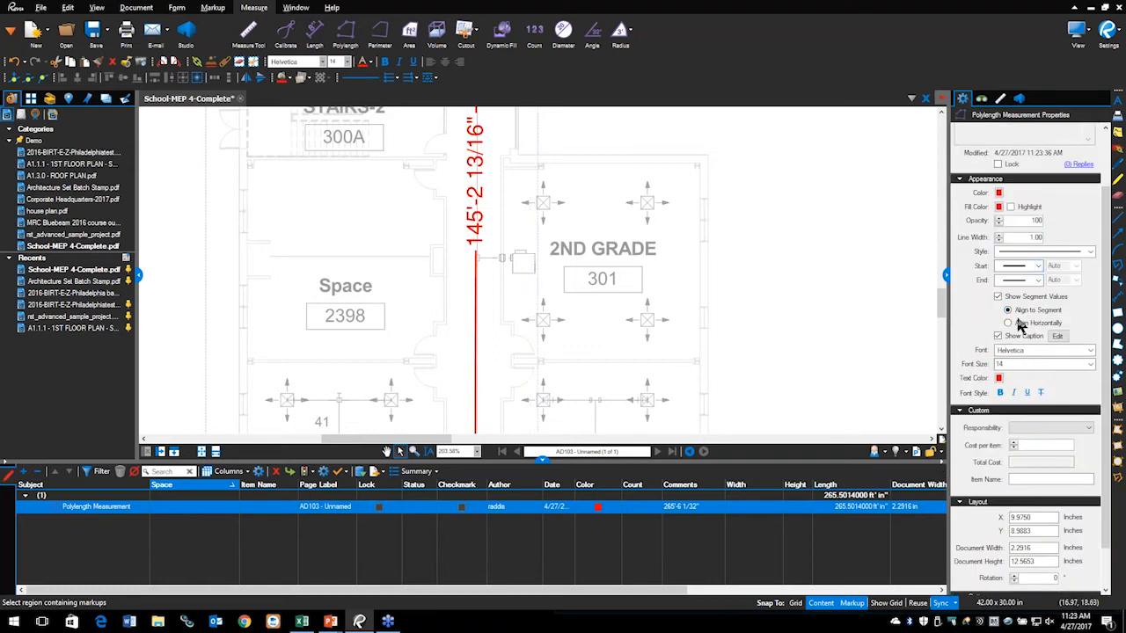
pyautogui.moveTo(1019, 288)
pyautogui.mouseDown()
pyautogui.moveTo(950, 325)
pyautogui.moveTo(1021, 387)
pyautogui.moveTo(1070, 283)
pyautogui.moveTo(968, 340)
pyautogui.moveTo(1012, 396)
pyautogui.moveTo(1066, 298)
pyautogui.moveTo(978, 273)
pyautogui.mouseUp()
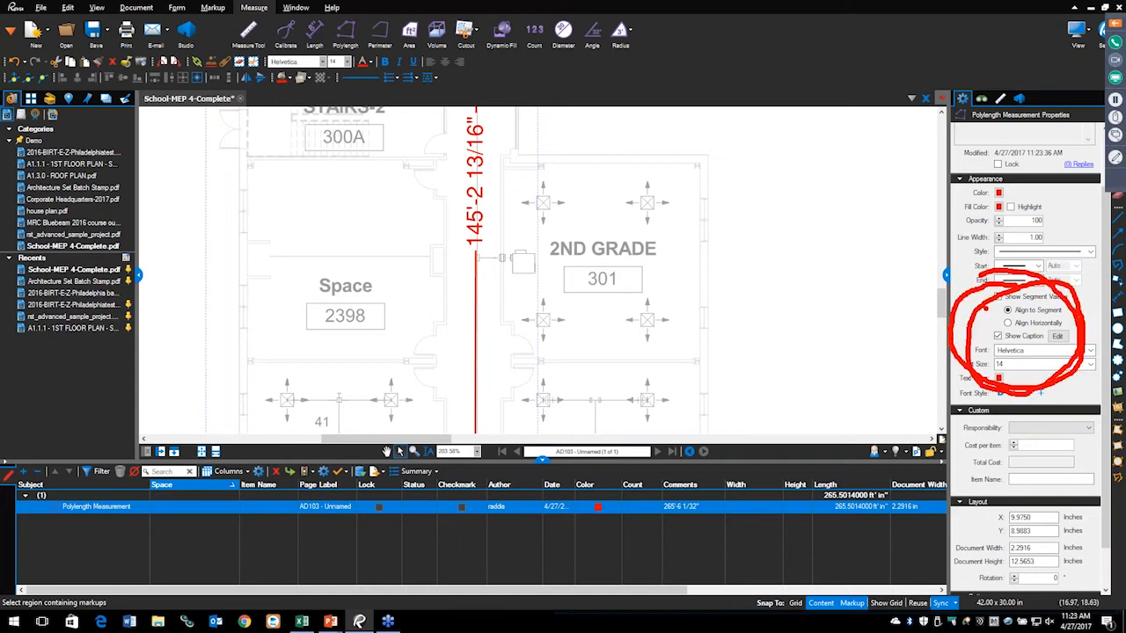
pyautogui.press('Escape')
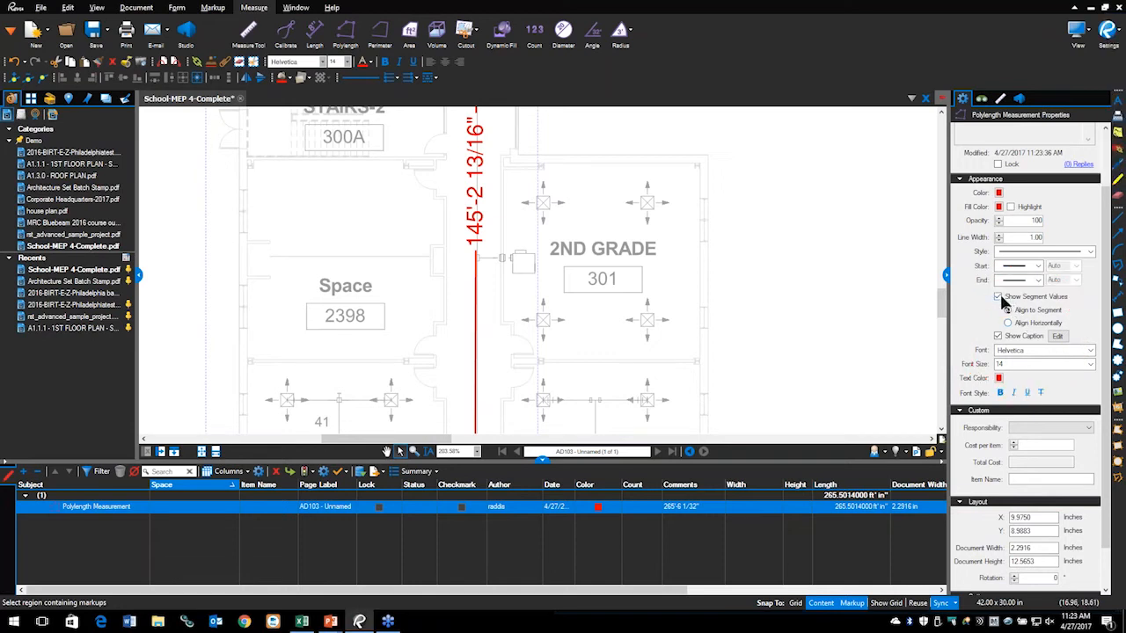
pyautogui.click(999, 297)
pyautogui.click(999, 297)
pyautogui.click(999, 298)
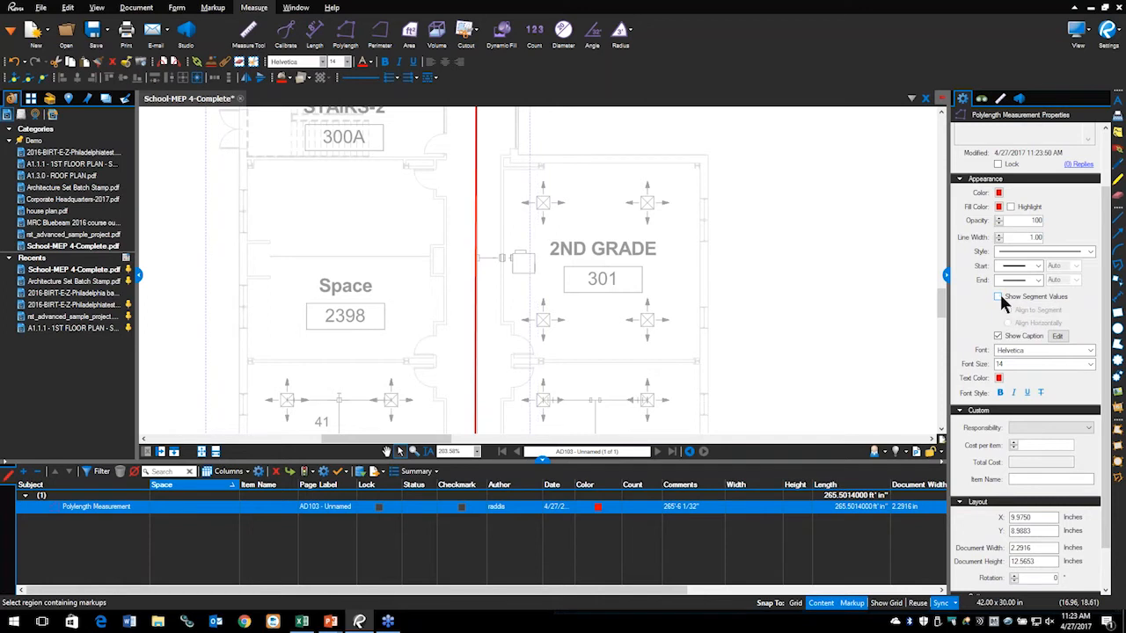
pyautogui.click(999, 298)
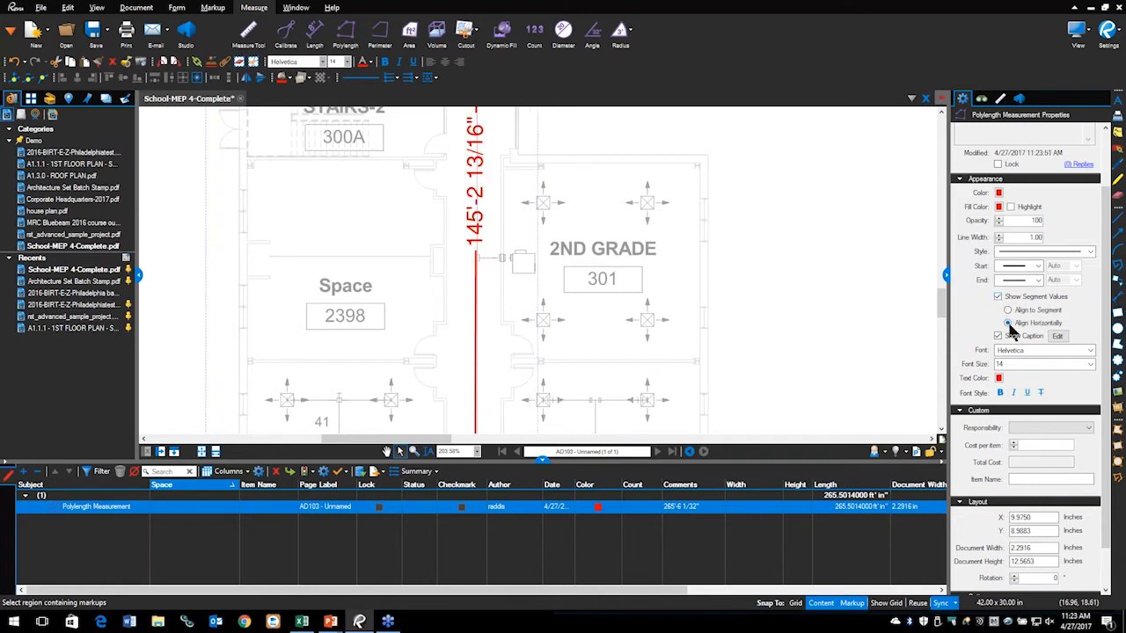
pyautogui.click(1009, 323)
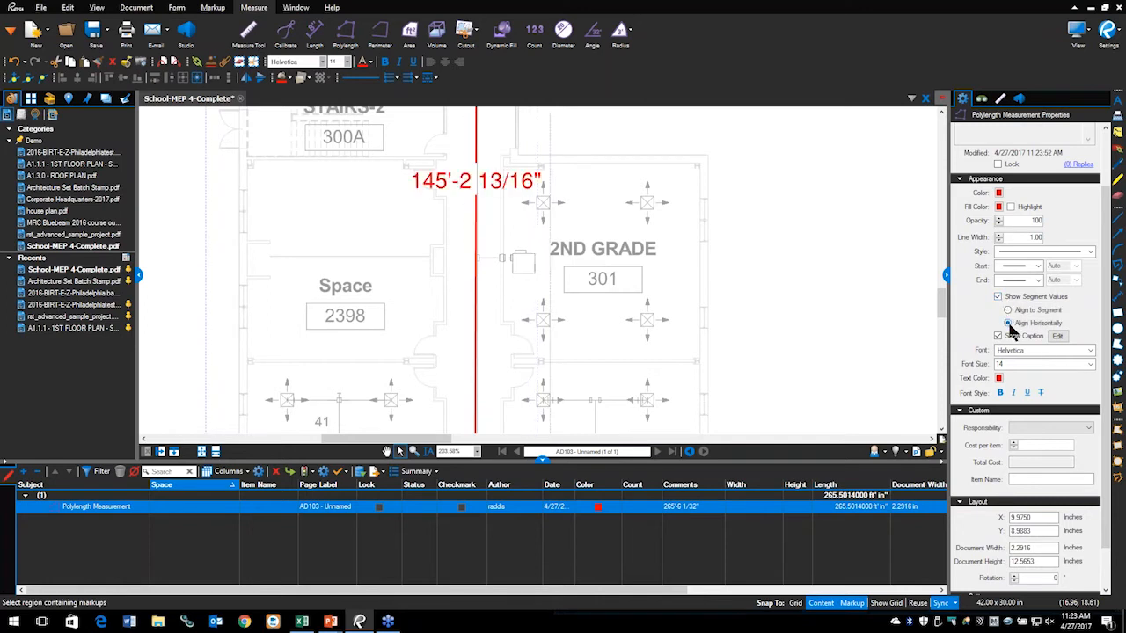
pyautogui.click(1056, 336)
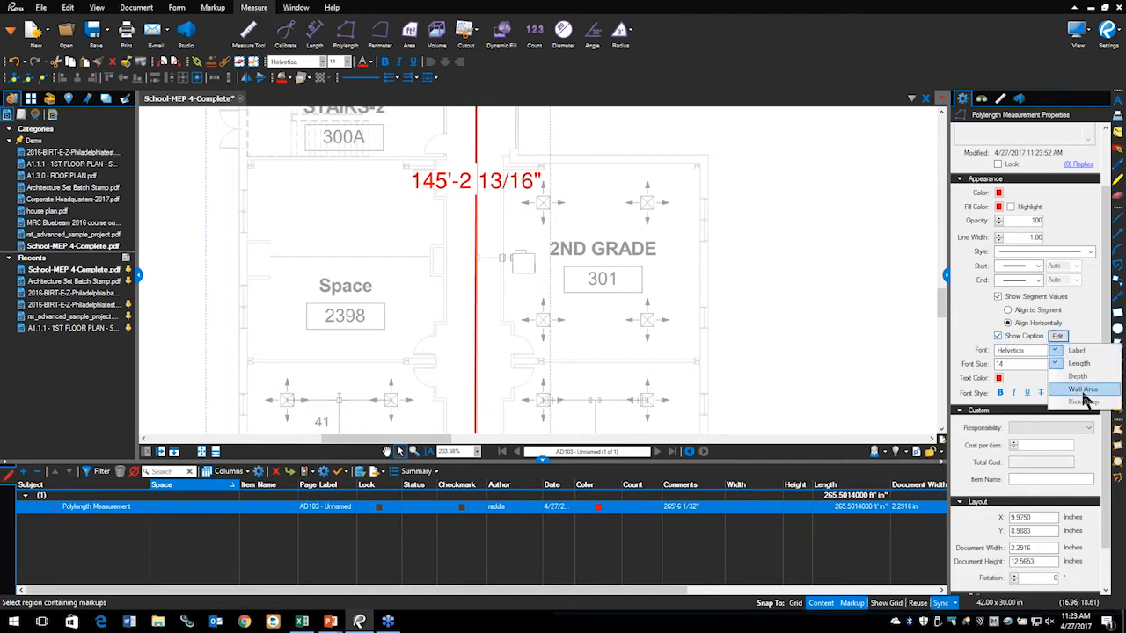
pyautogui.click(980, 341)
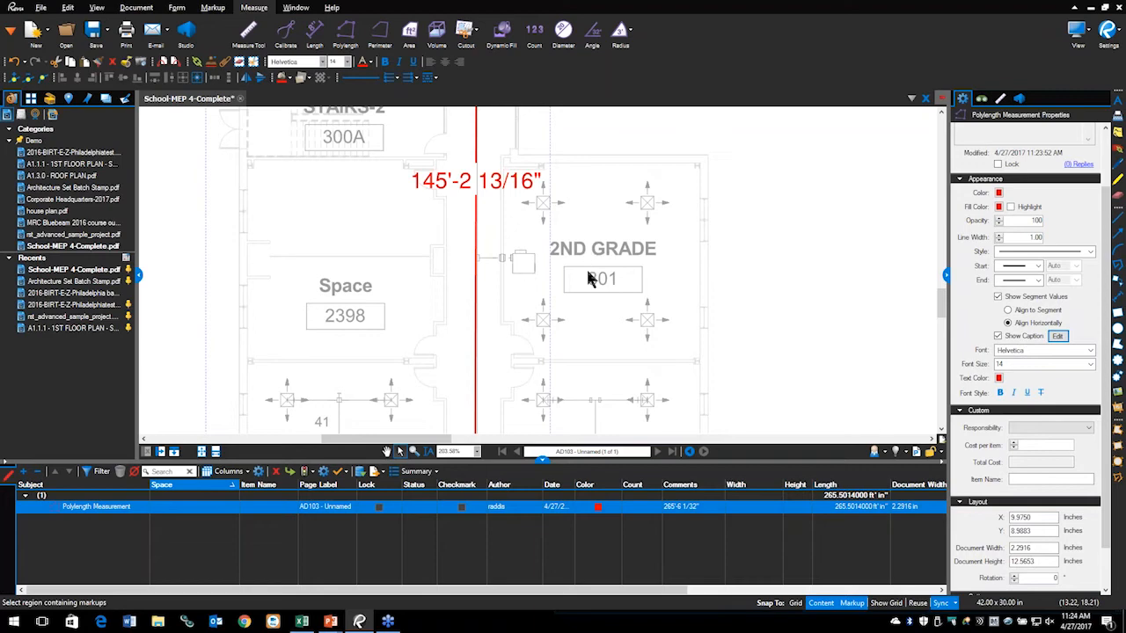
# Step: After checking the slides, turn off Show Segment Values for the duct run
pyautogui.hotkey('alt', 'Tab')
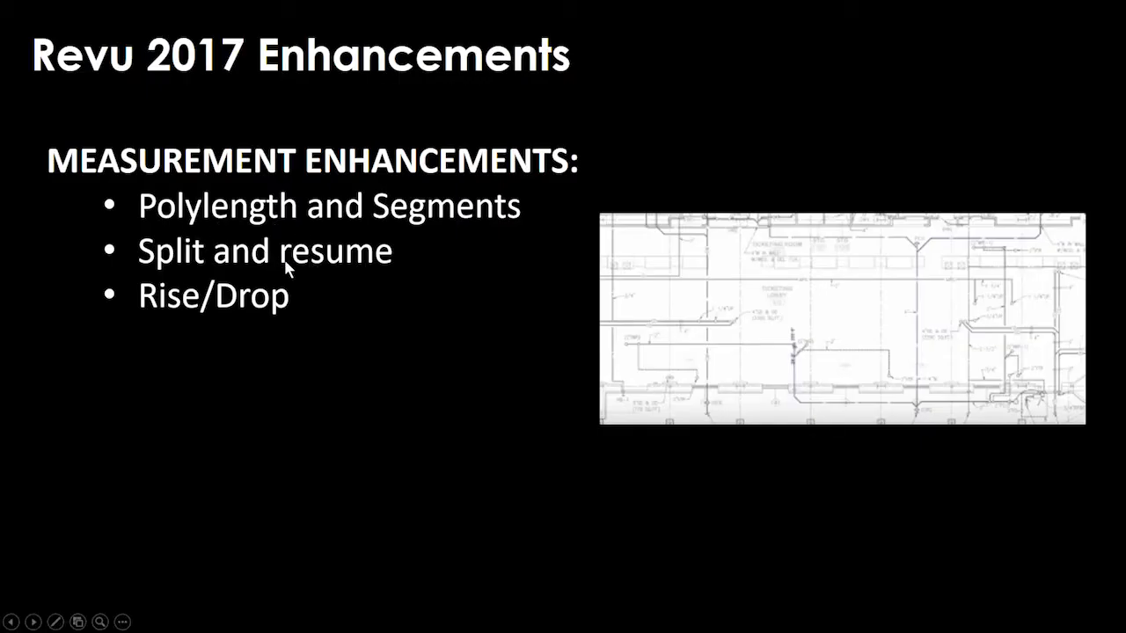
pyautogui.hotkey('alt', 'Tab')
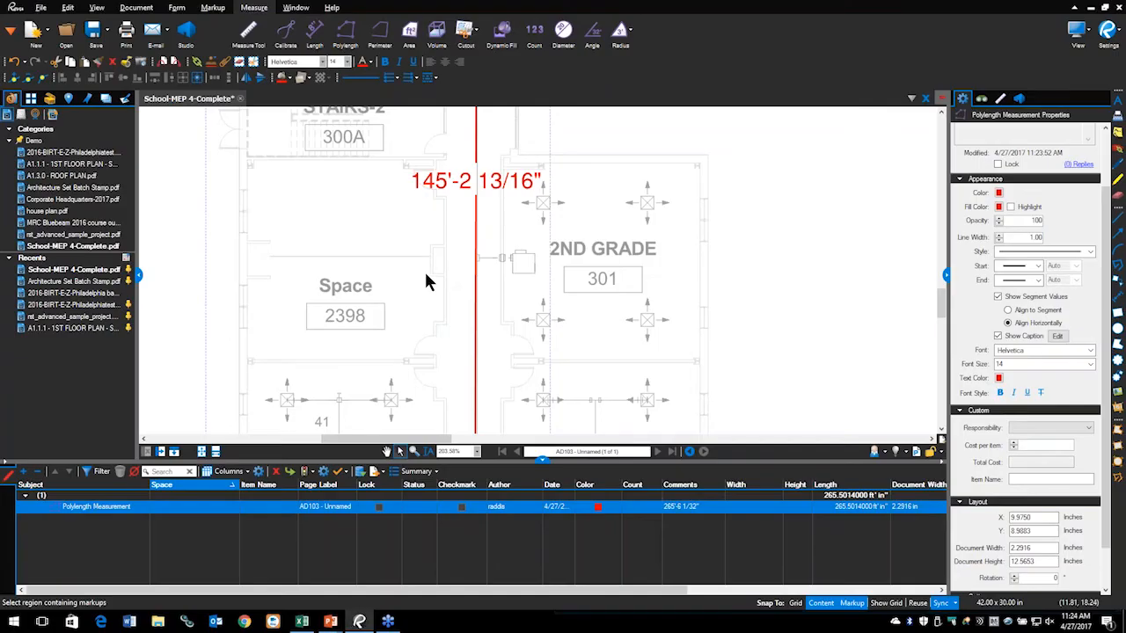
pyautogui.scroll(10, 513, 206)
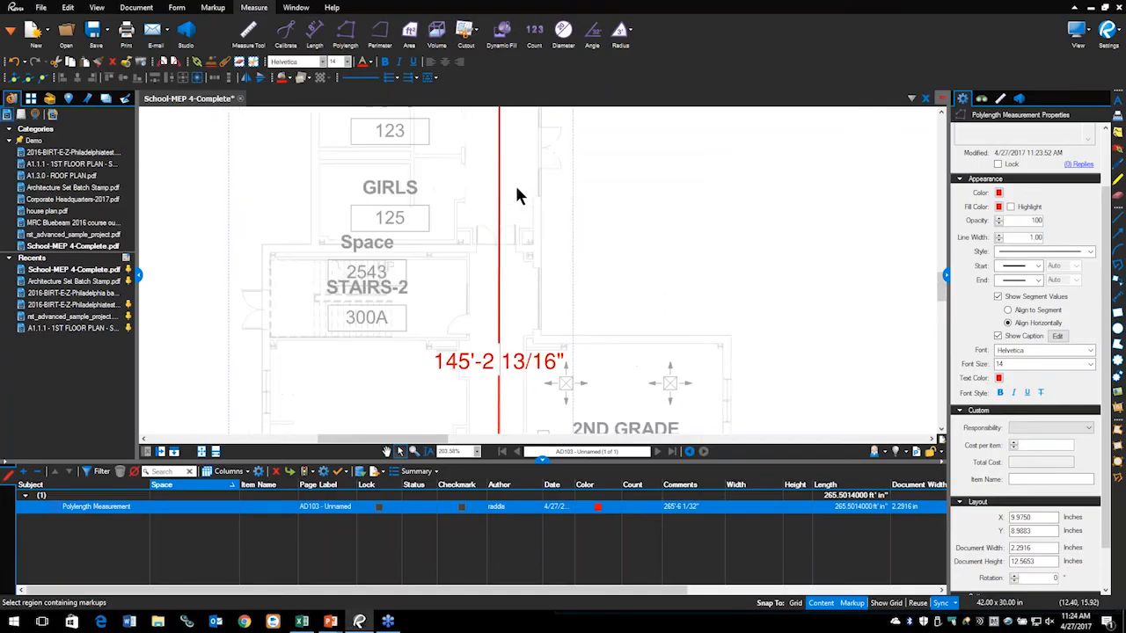
pyautogui.scroll(-3, 536, 161)
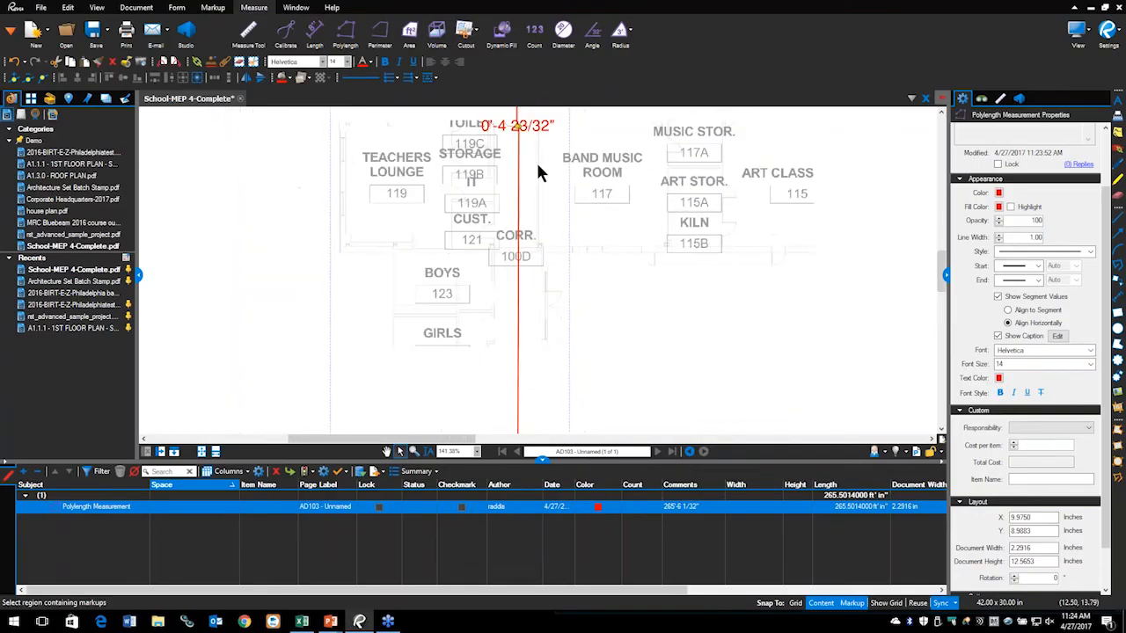
pyautogui.click(999, 297)
# Step: Add a control point to the red duct polylength measurement, then reselect it
pyautogui.scroll(10, 525, 194)
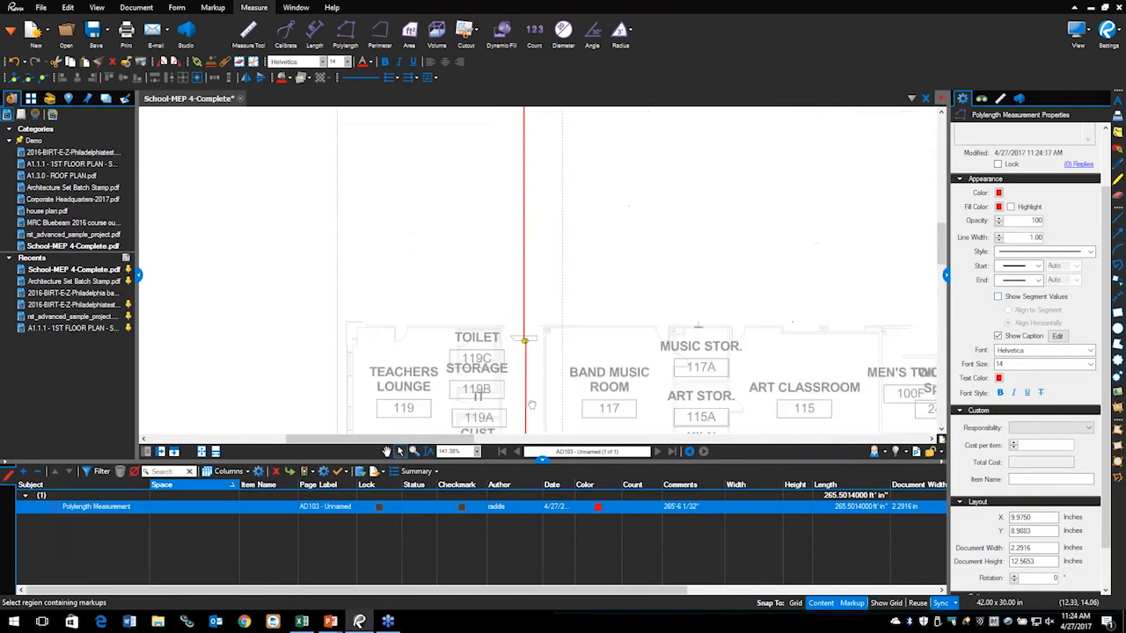
pyautogui.scroll(-2, 569, 343)
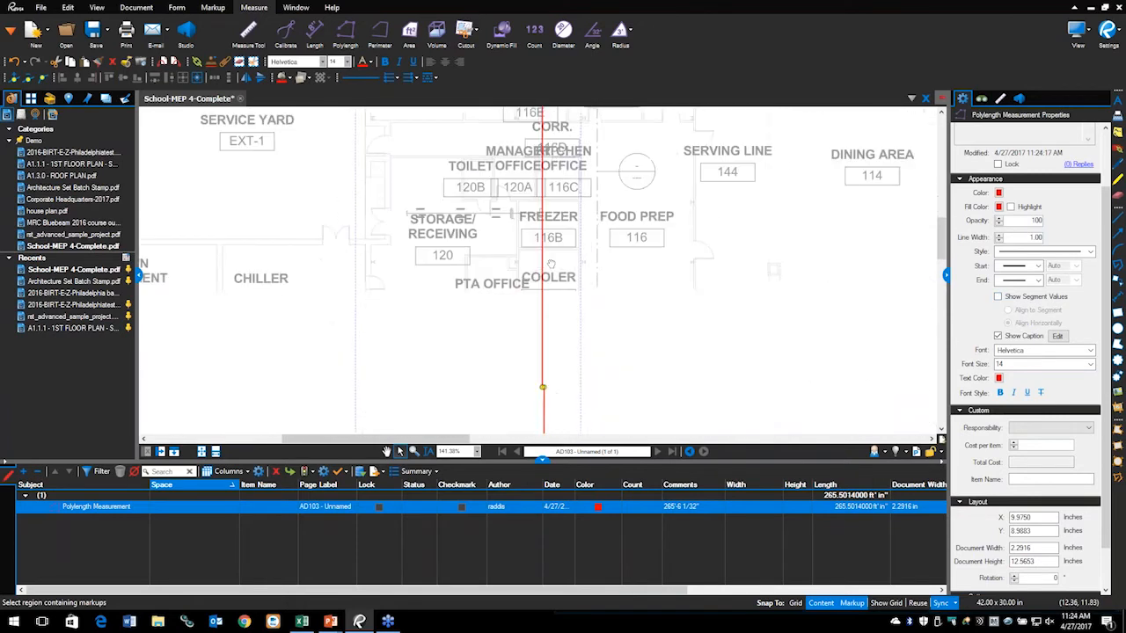
pyautogui.scroll(8, 571, 351)
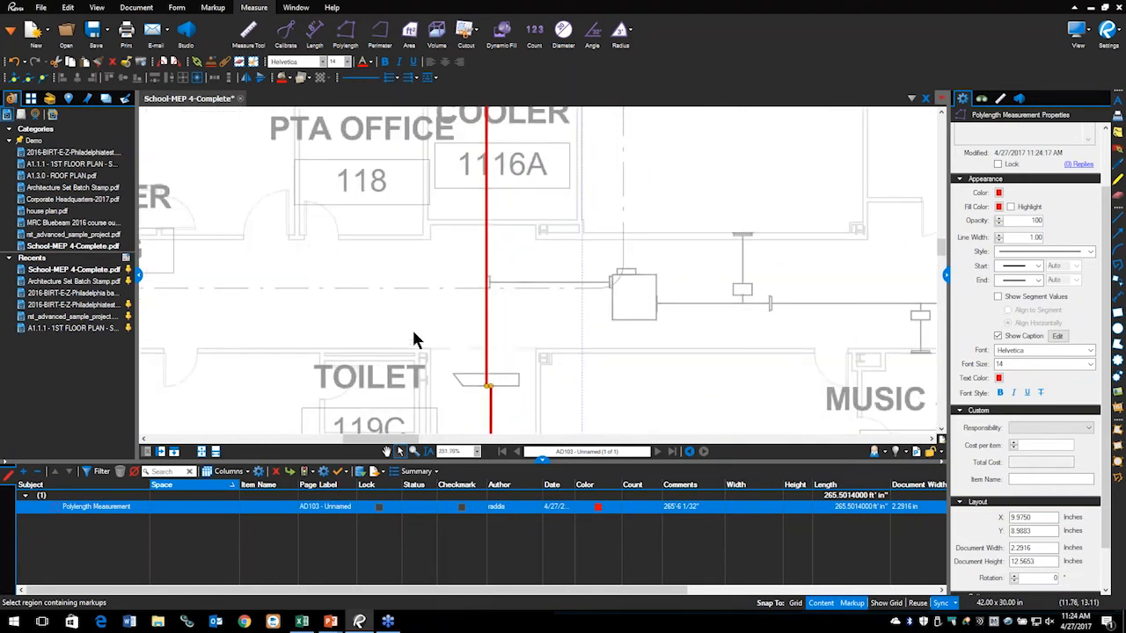
pyautogui.scroll(10, 465, 281)
pyautogui.scroll(3, 518, 225)
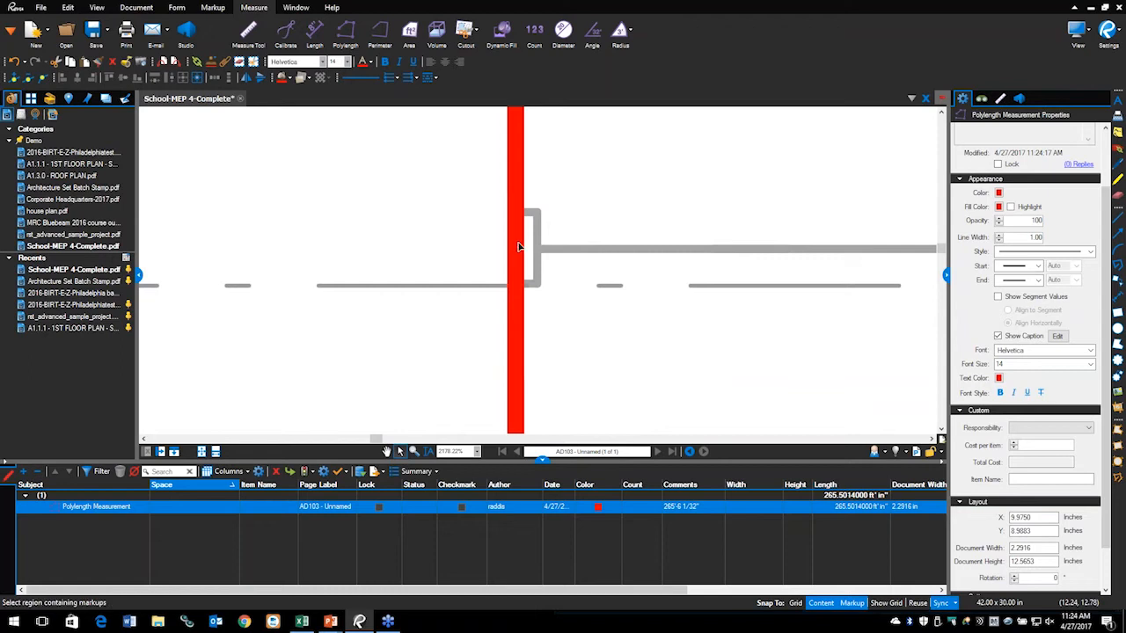
pyautogui.rightClick(519, 247)
pyautogui.moveTo(547, 305)
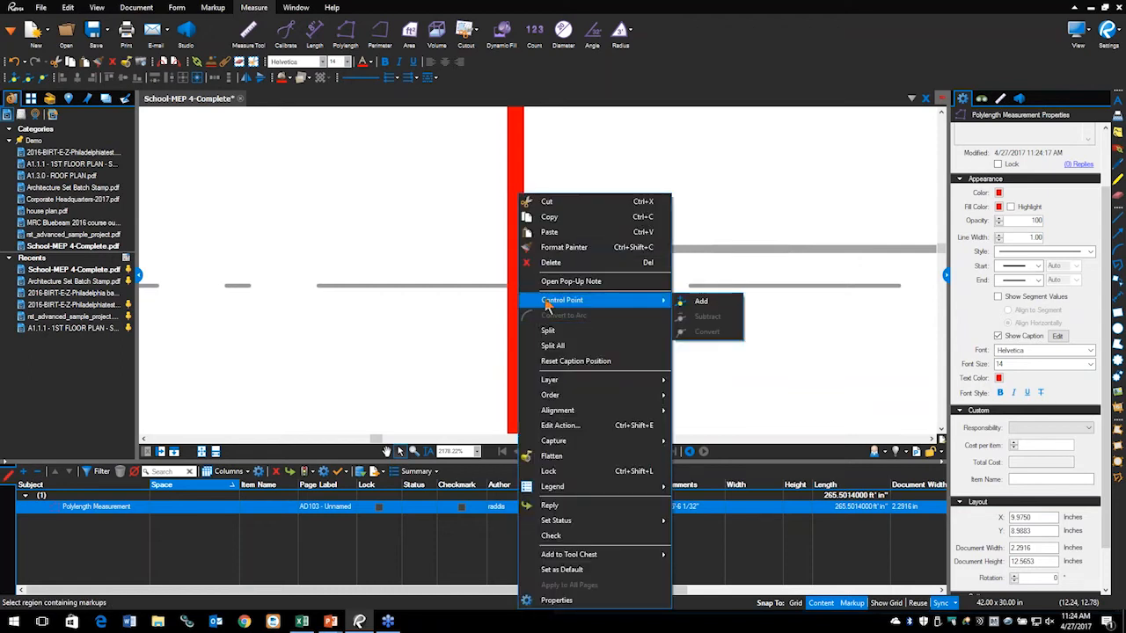
pyautogui.click(700, 301)
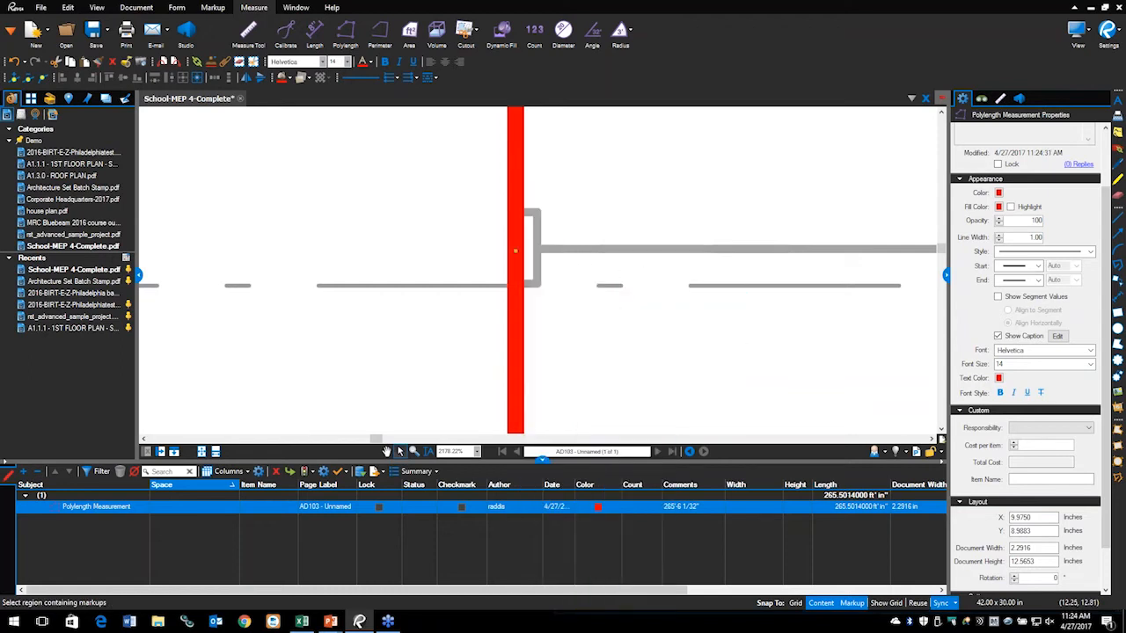
pyautogui.scroll(2, 528, 265)
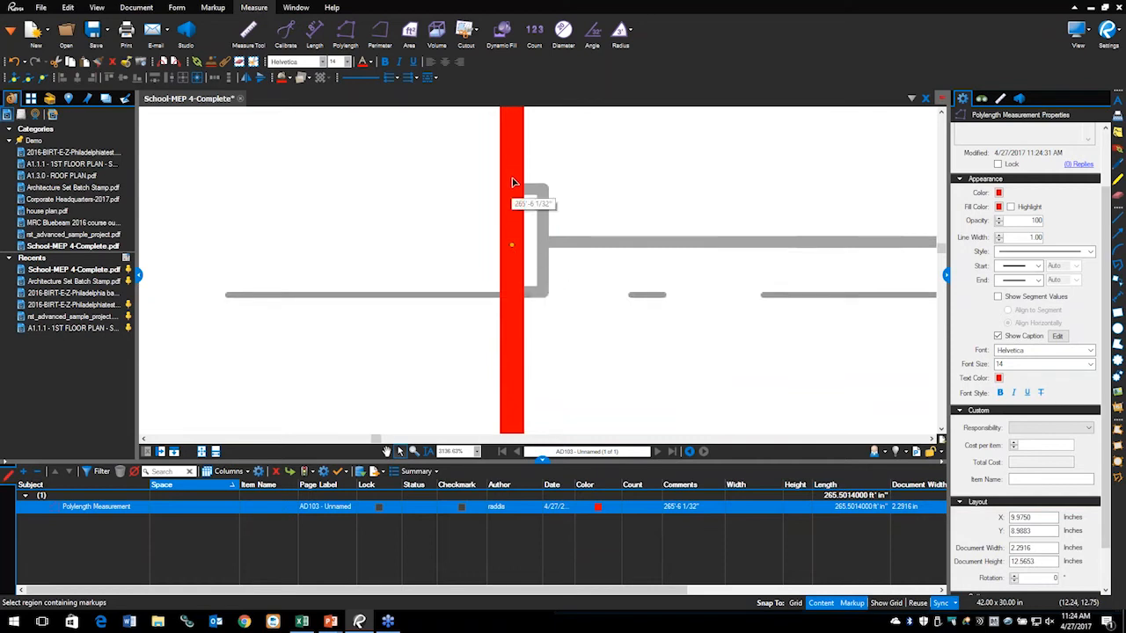
pyautogui.click(541, 173)
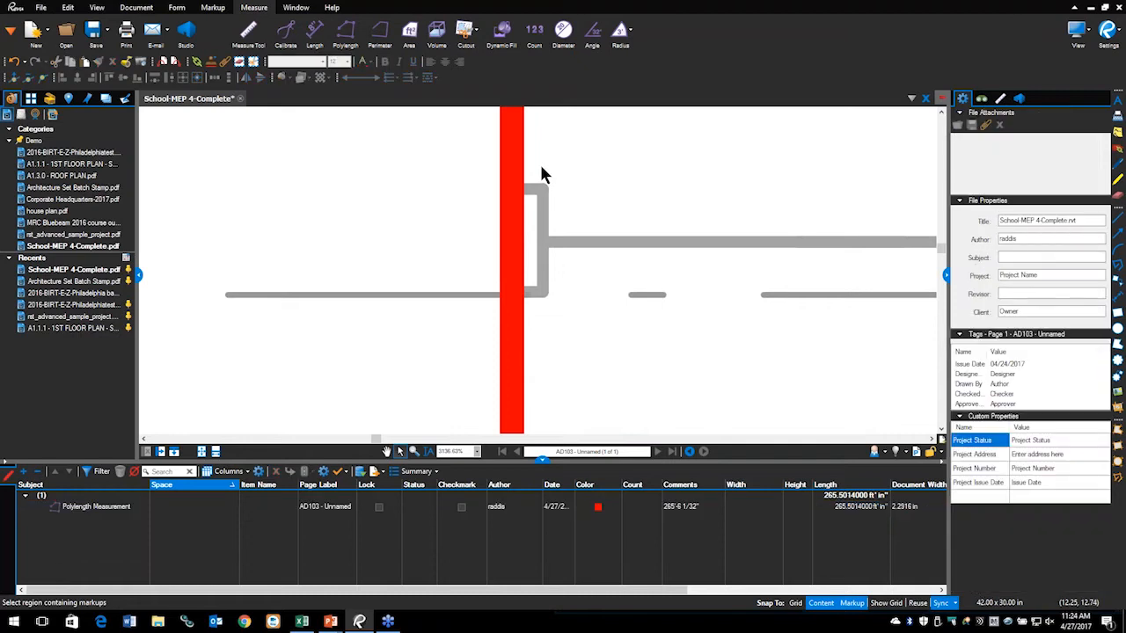
pyautogui.click(516, 171)
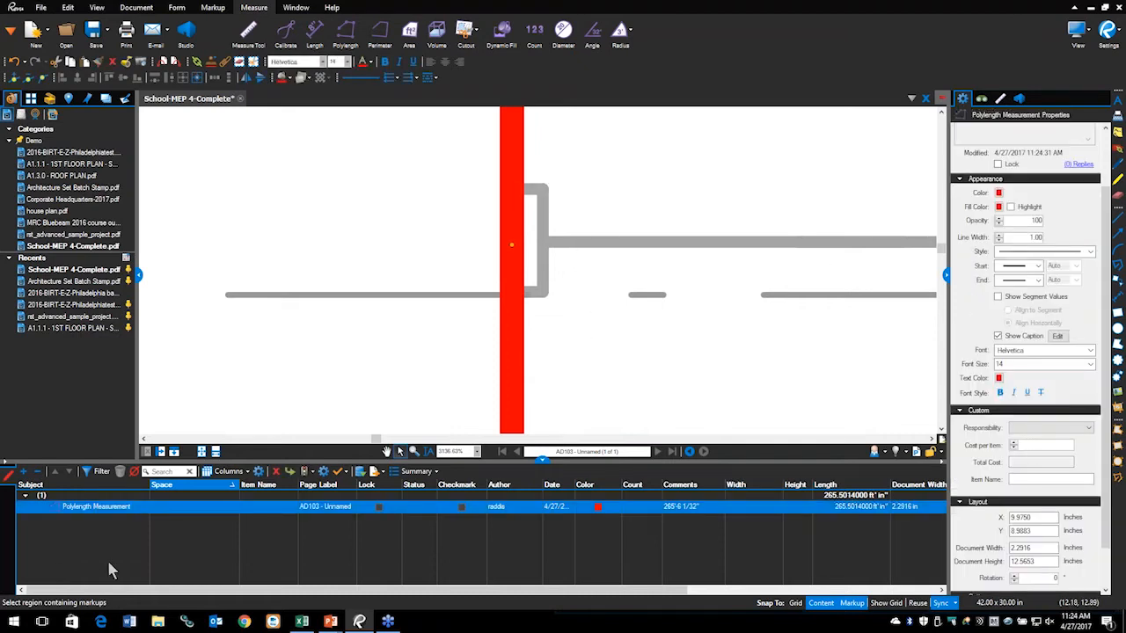
# Step: Split the red duct run into separate 106'-7 27/32" and 158'-10 5/32" measurements
pyautogui.moveTo(66, 468)
pyautogui.mouseDown()
pyautogui.moveTo(134, 557)
pyautogui.moveTo(112, 445)
pyautogui.moveTo(28, 539)
pyautogui.moveTo(186, 492)
pyautogui.moveTo(76, 468)
pyautogui.mouseUp()
pyautogui.press('Escape')
pyautogui.rightClick(514, 252)
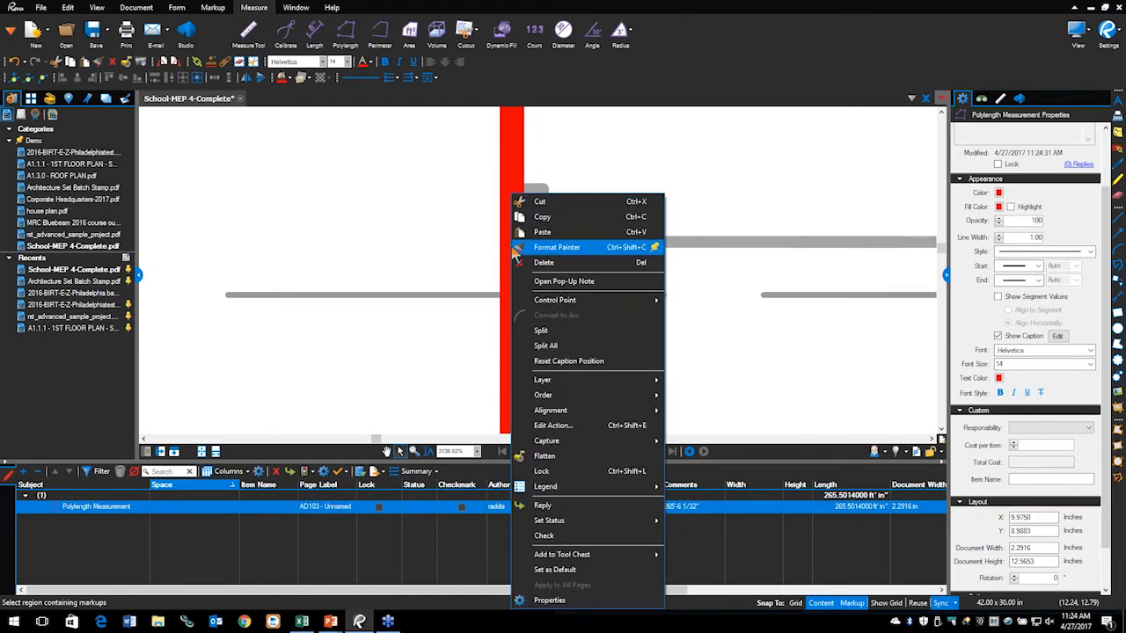
pyautogui.click(547, 330)
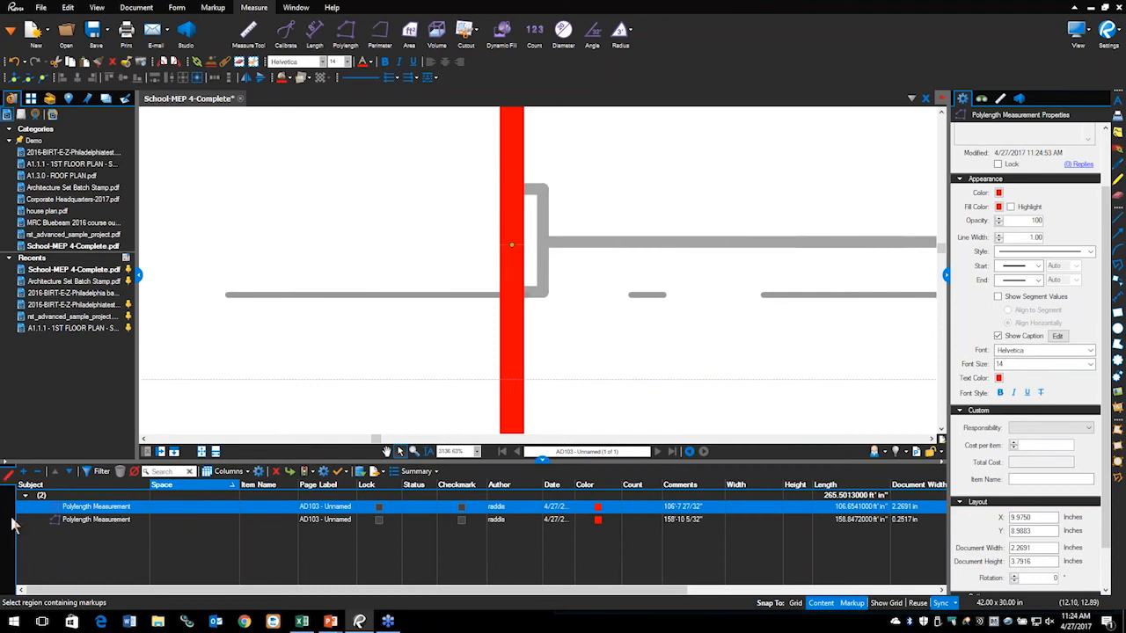
pyautogui.click(364, 402)
pyautogui.click(509, 182)
# Step: Select the upper 106'-7 27/32" duct run and change its Subject to '12x10 Ducts'
pyautogui.scroll(-5, 552, 334)
pyautogui.scroll(-2, 552, 369)
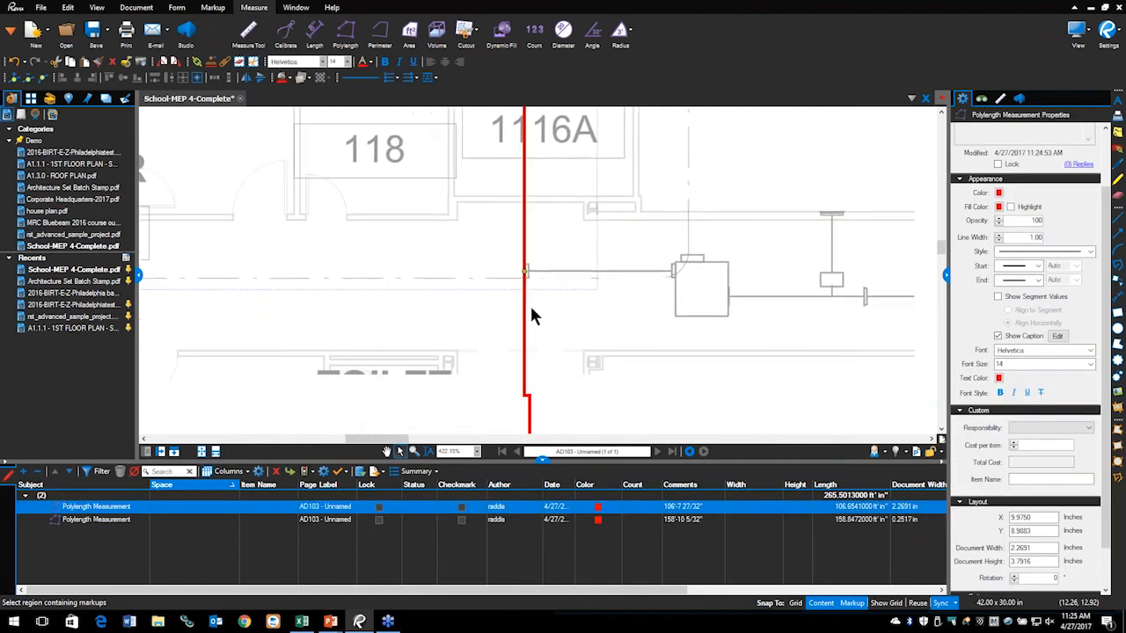
pyautogui.click(526, 340)
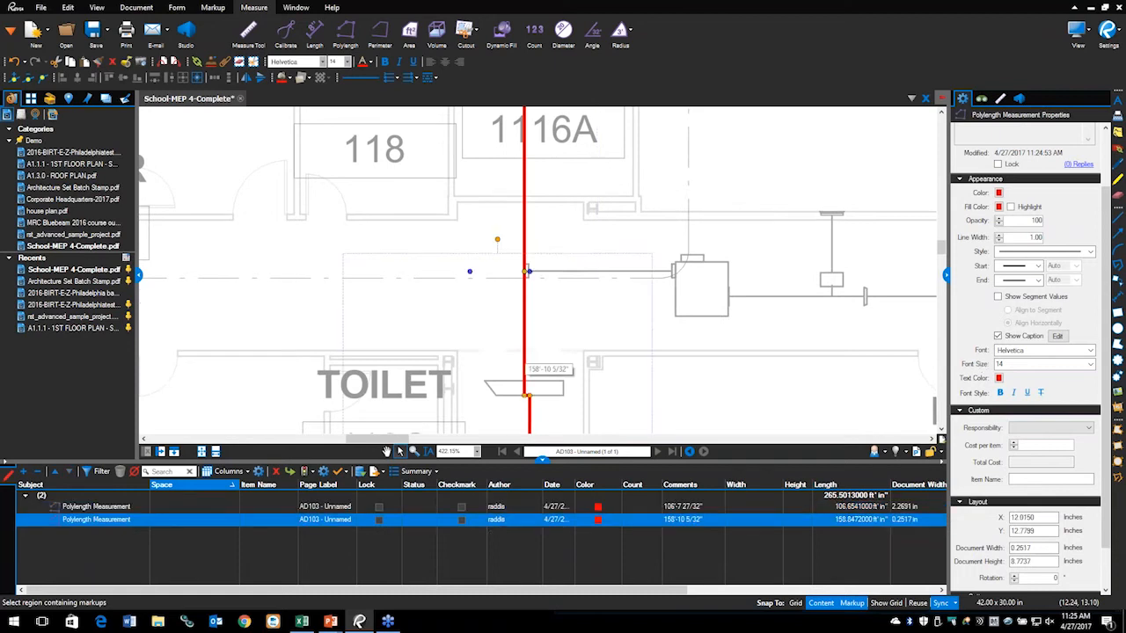
pyautogui.click(501, 345)
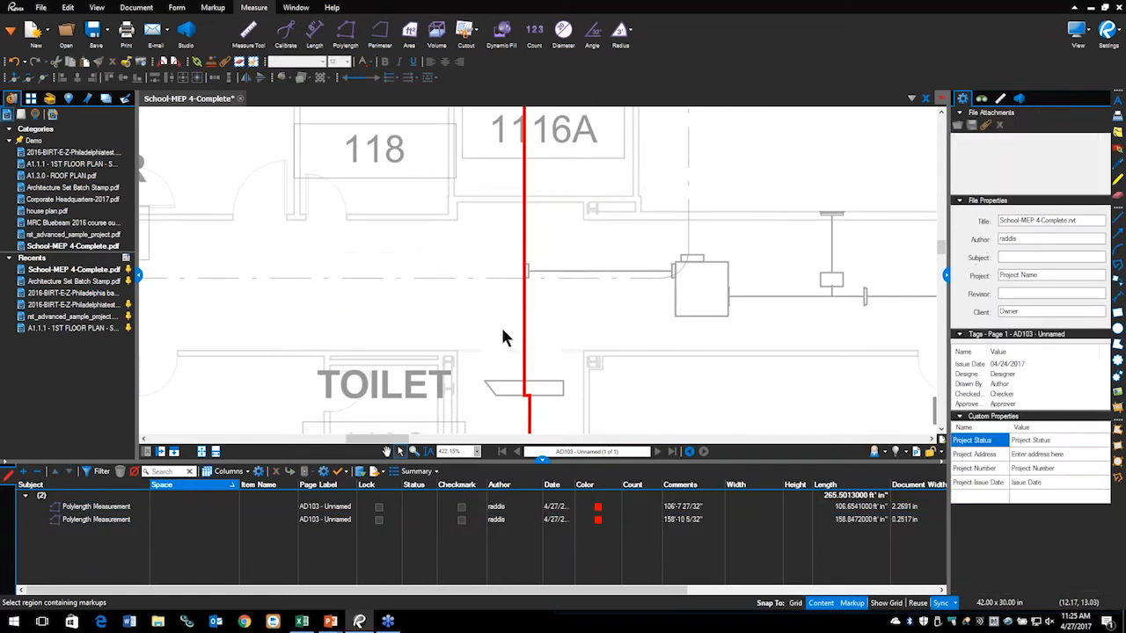
pyautogui.click(525, 237)
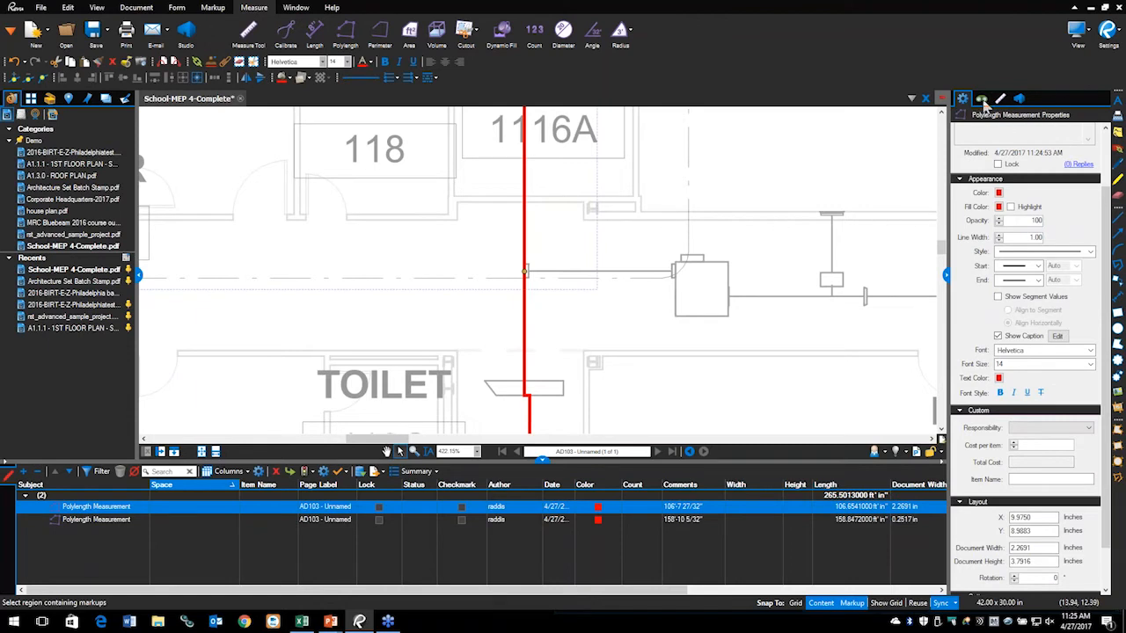
pyautogui.scroll(2, 1018, 212)
pyautogui.click(1077, 156)
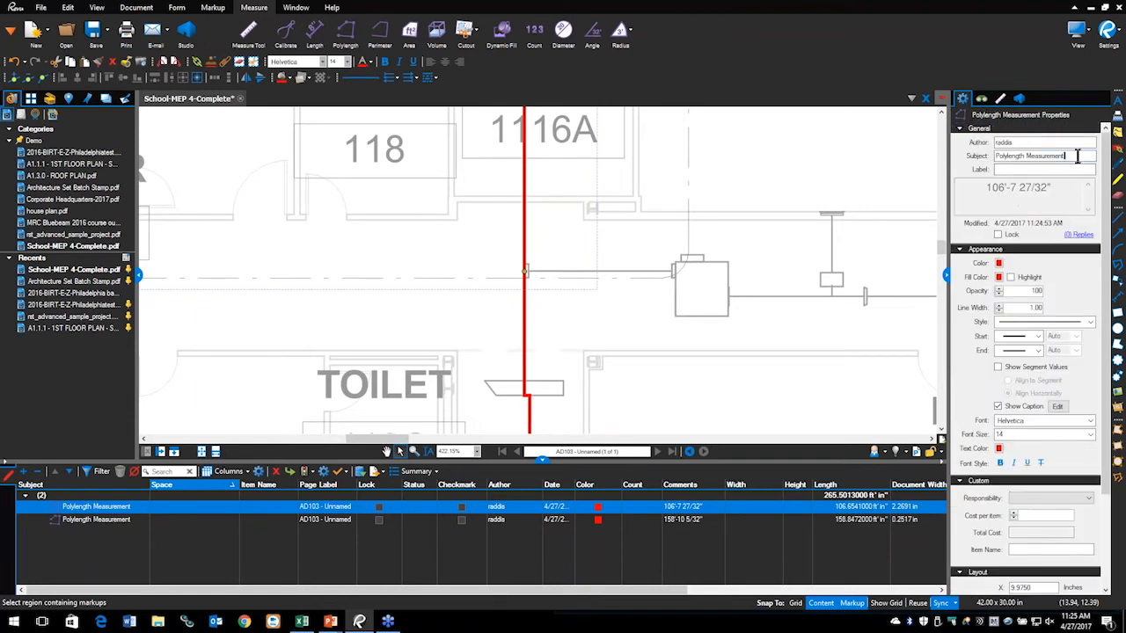
pyautogui.moveTo(1075, 156); pyautogui.dragTo(984, 178)
pyautogui.write('12')
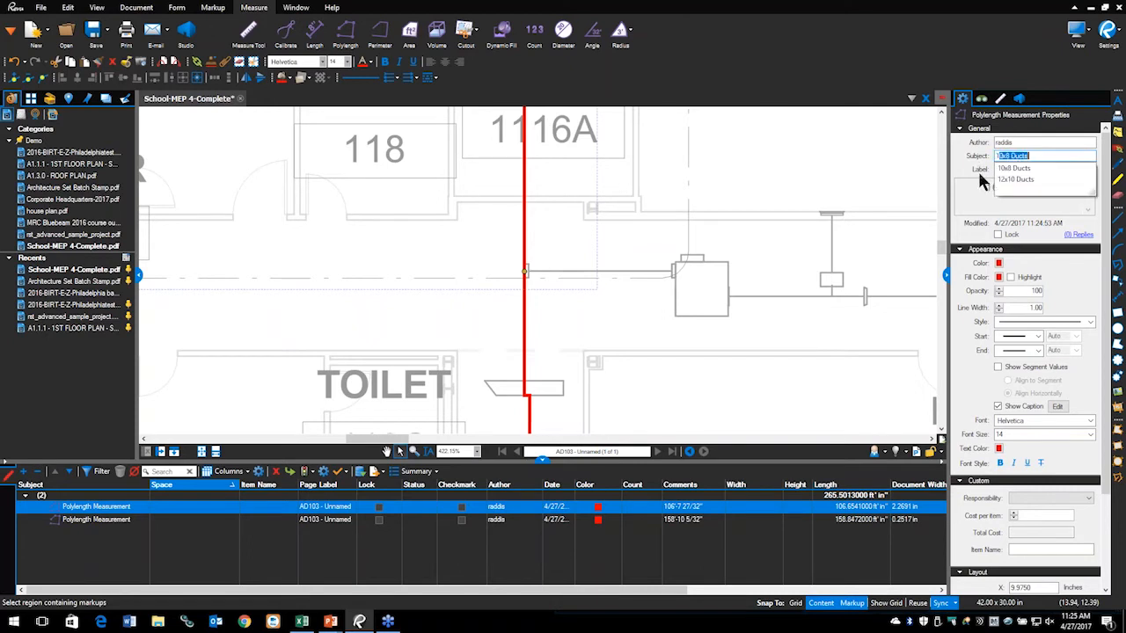
pyautogui.write('x10 Duct')
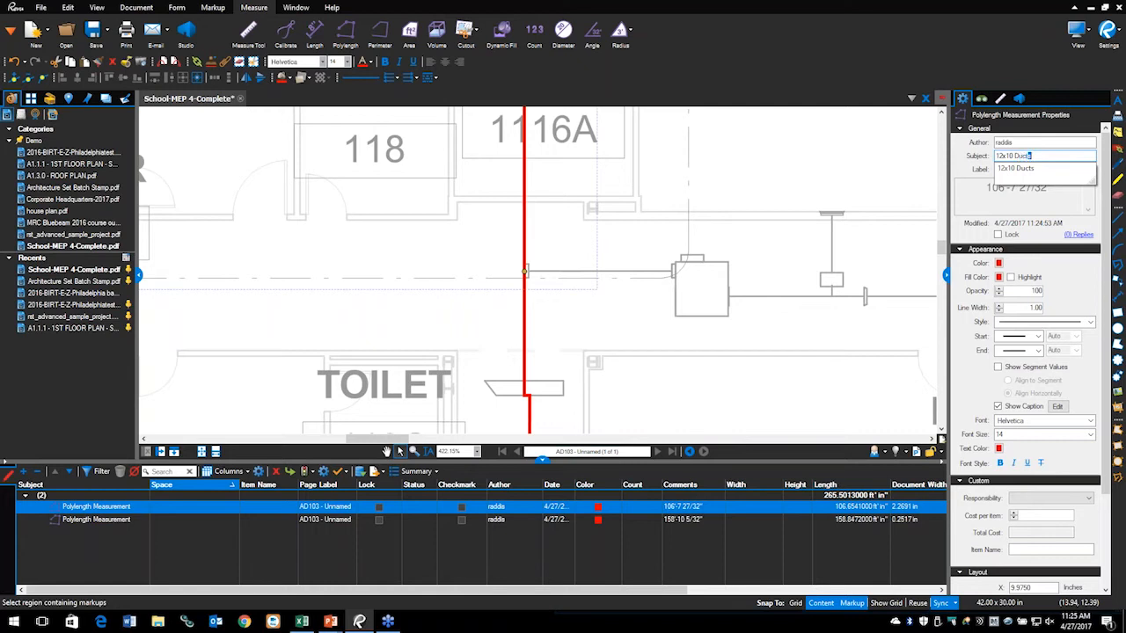
pyautogui.press('Return')
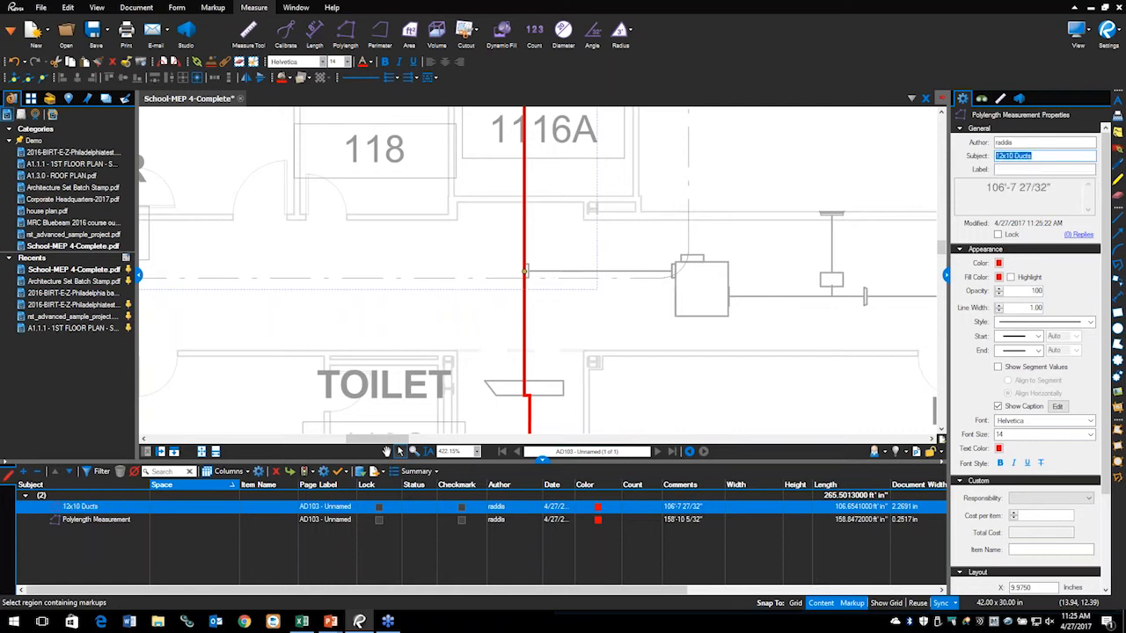
# Step: Set the second duct measurement's Subject to '10x8 Ducts' in the markups list, correcting the garbled entry
pyautogui.click(107, 522)
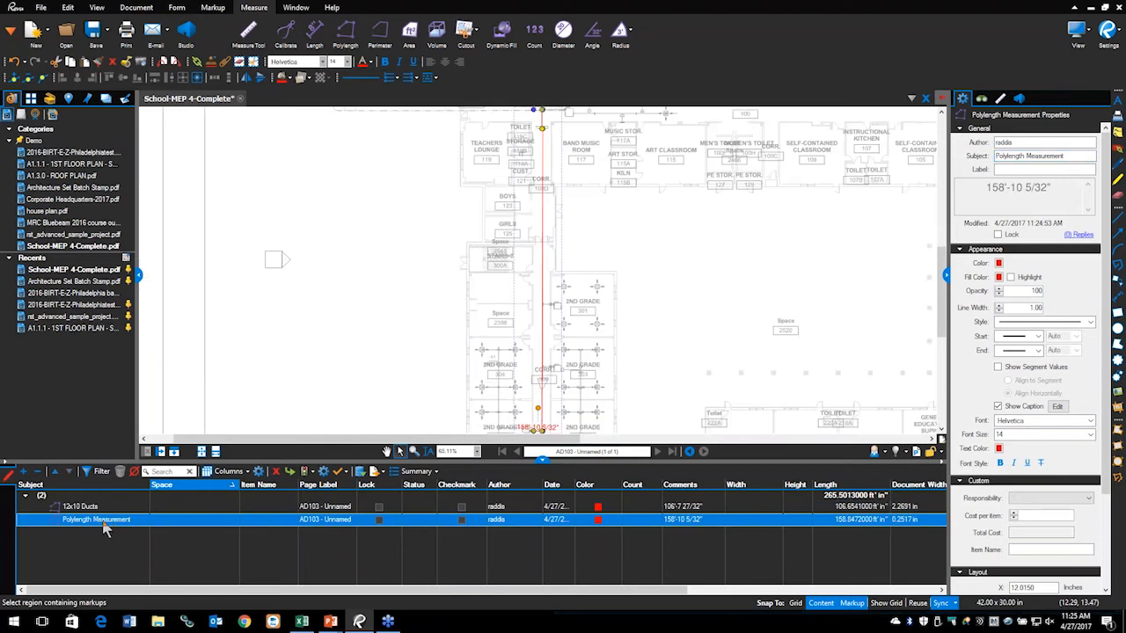
pyautogui.click(103, 523)
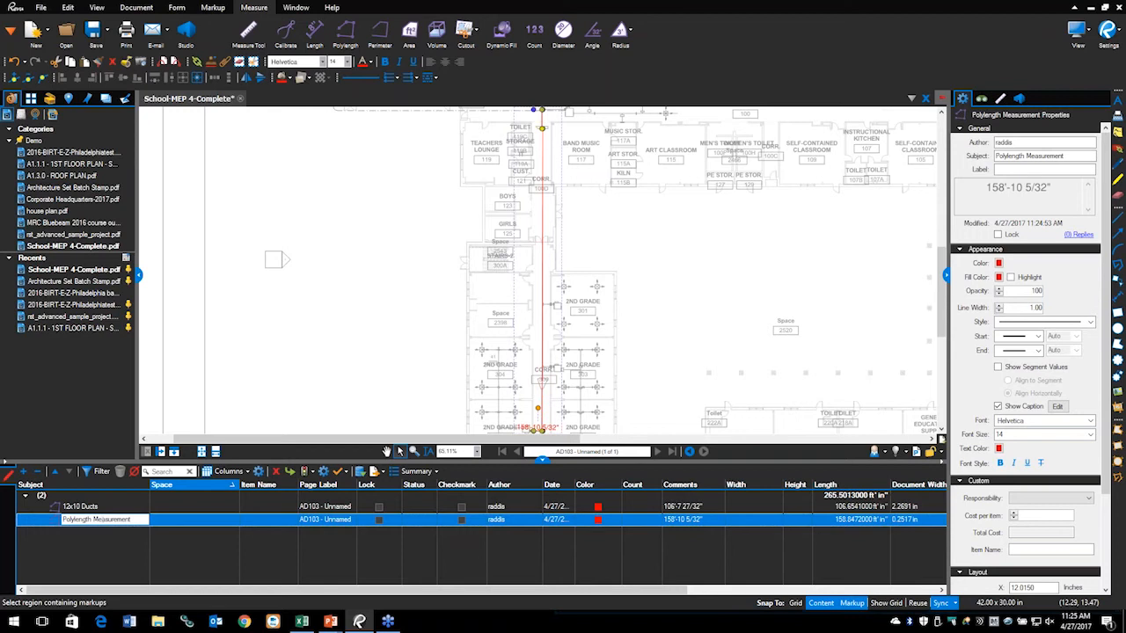
pyautogui.write('10x8 Duct')
pyautogui.press('Return')
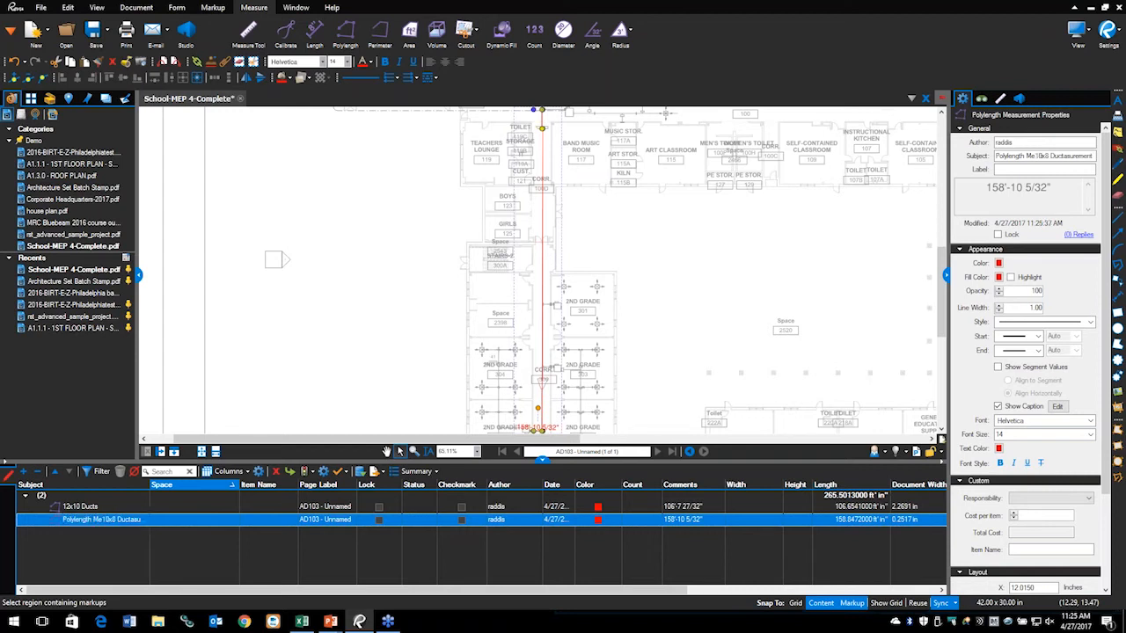
pyautogui.doubleClick(112, 520)
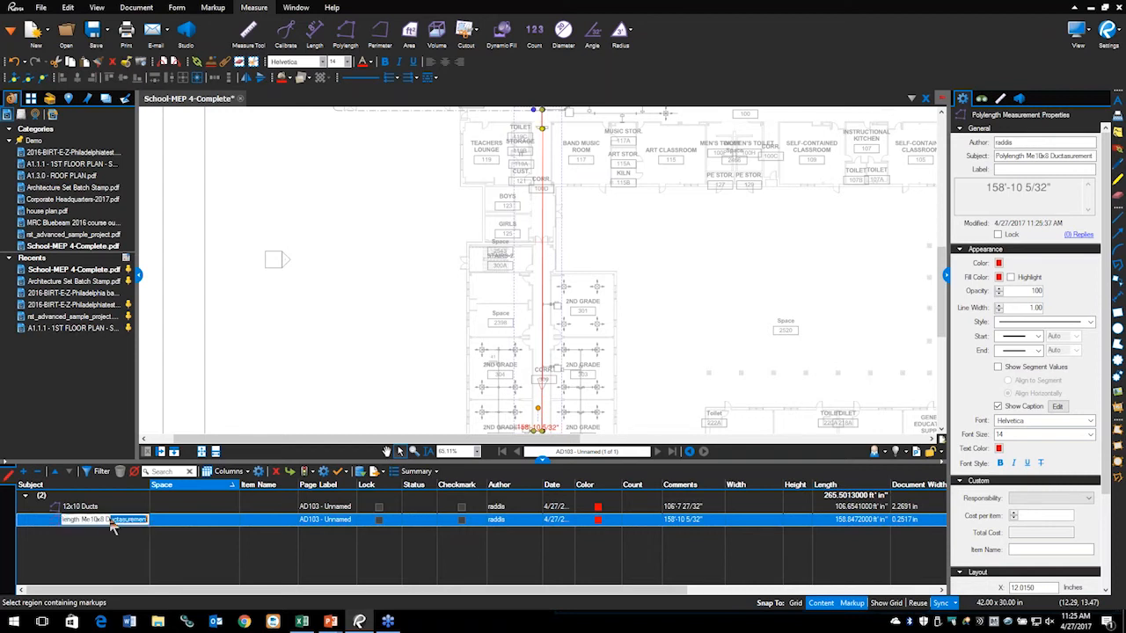
pyautogui.moveTo(109, 520); pyautogui.dragTo(22, 539)
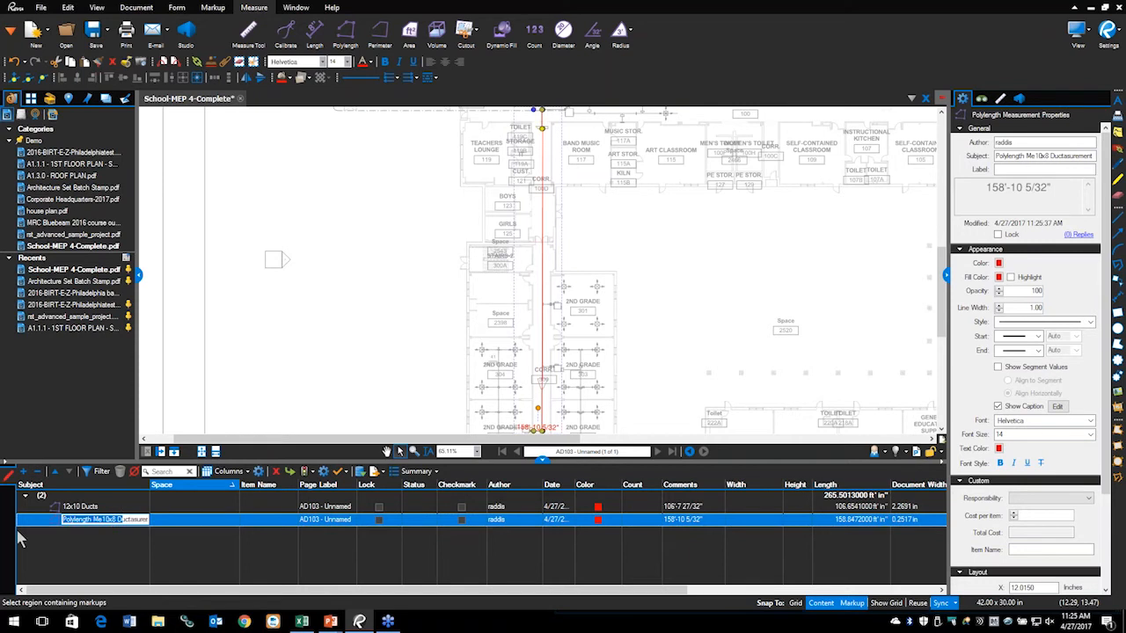
pyautogui.press('BackSpace')
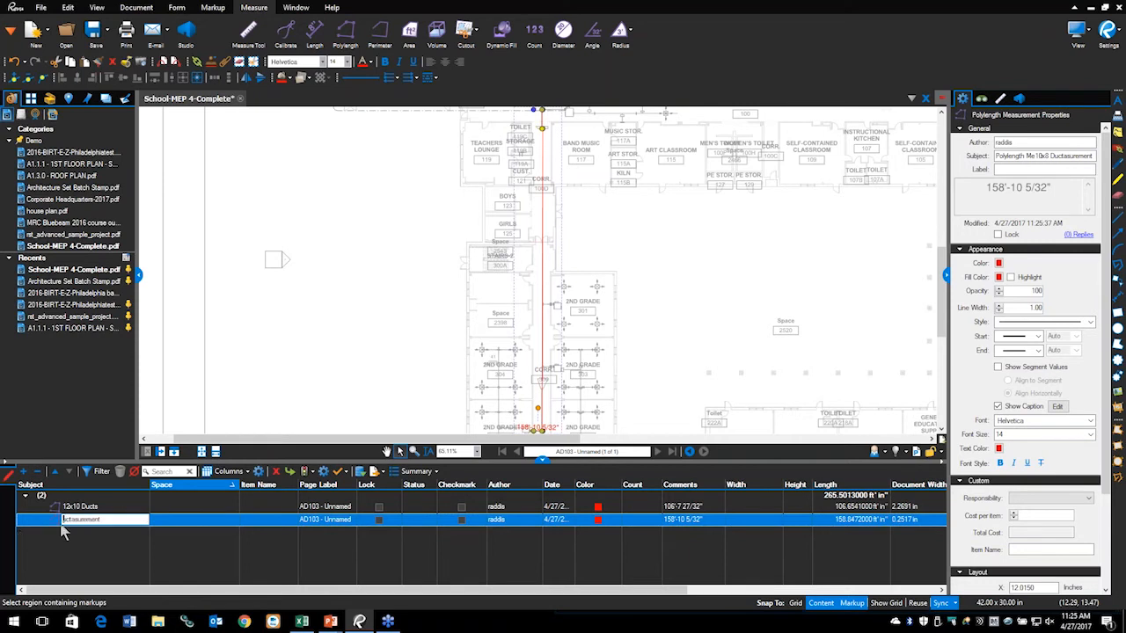
pyautogui.moveTo(105, 520); pyautogui.dragTo(36, 532)
pyautogui.write('10')
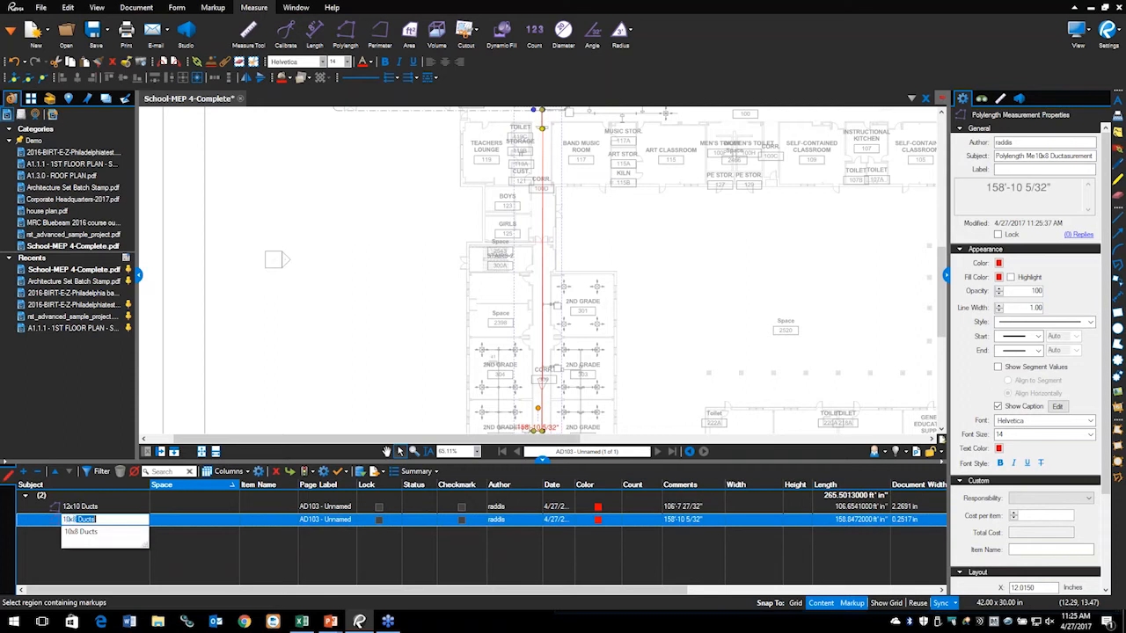
pyautogui.write('x8 Ducts')
pyautogui.press('Return')
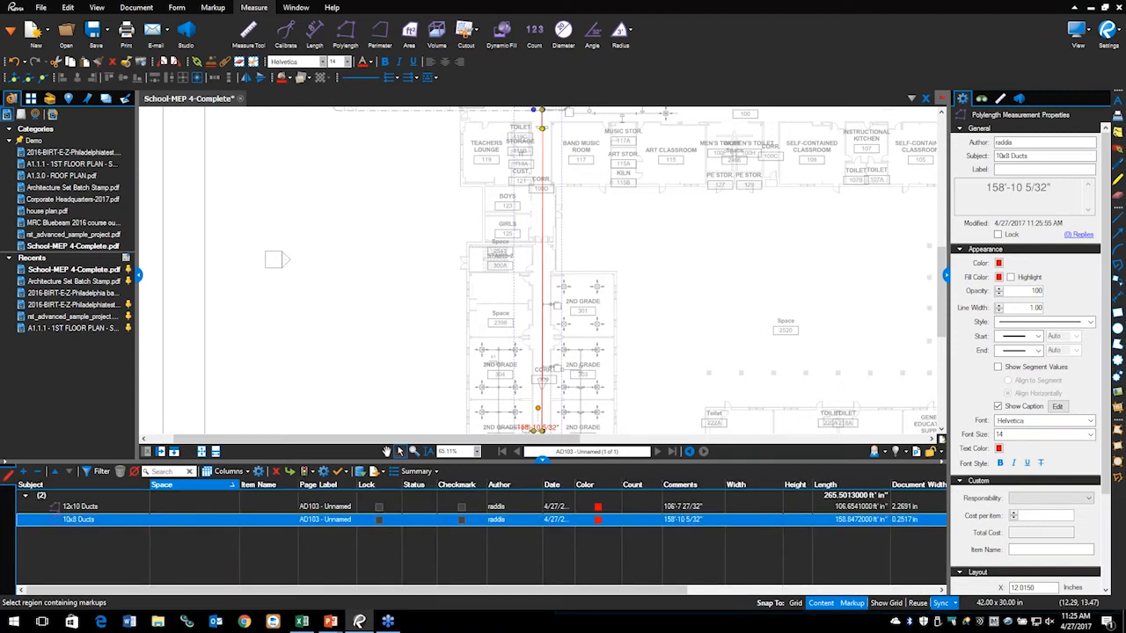
# Step: Select the 12x10 and 10x8 Ducts runs in turn and review the 10x8 actions menu
pyautogui.click(593, 218)
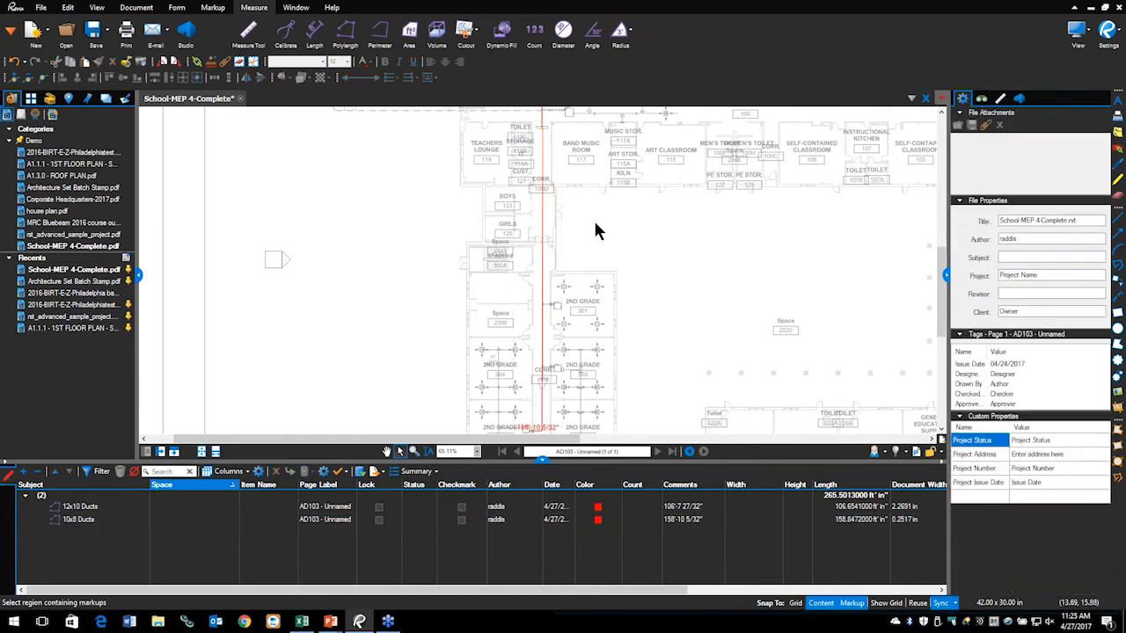
pyautogui.scroll(3, 593, 218)
pyautogui.scroll(6, 550, 236)
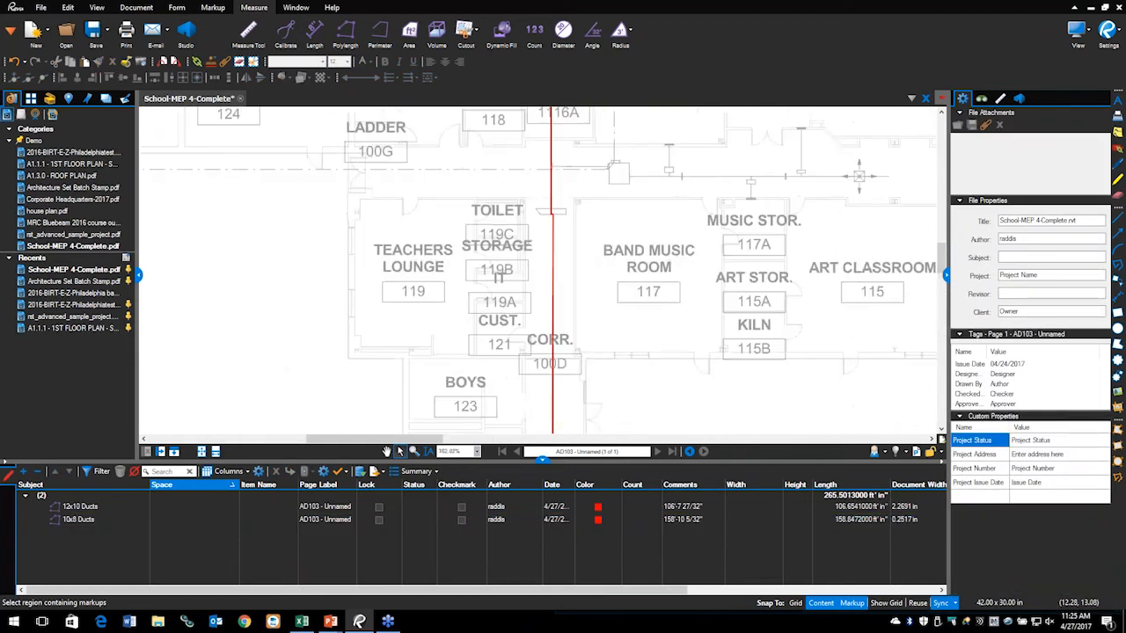
pyautogui.click(548, 230)
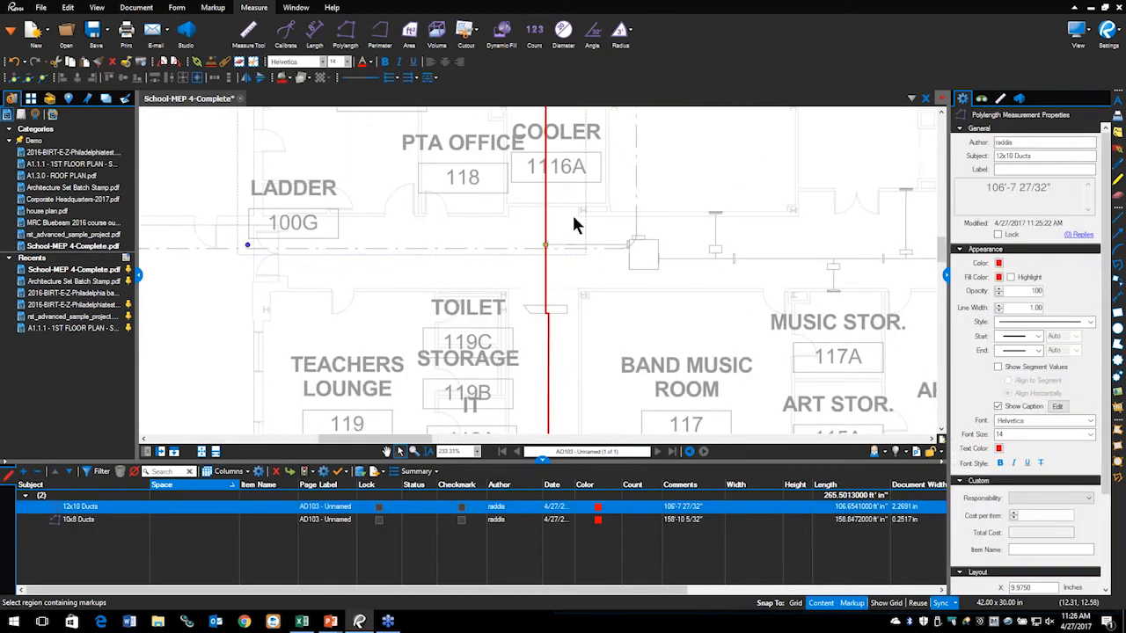
pyautogui.scroll(2, 591, 250)
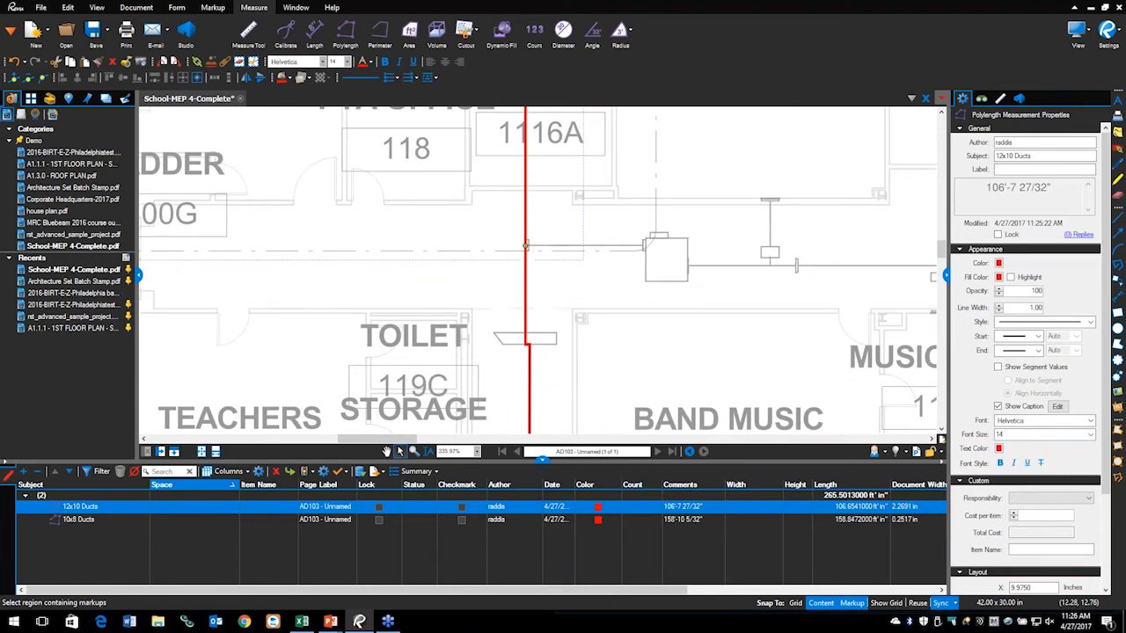
pyautogui.click(529, 249)
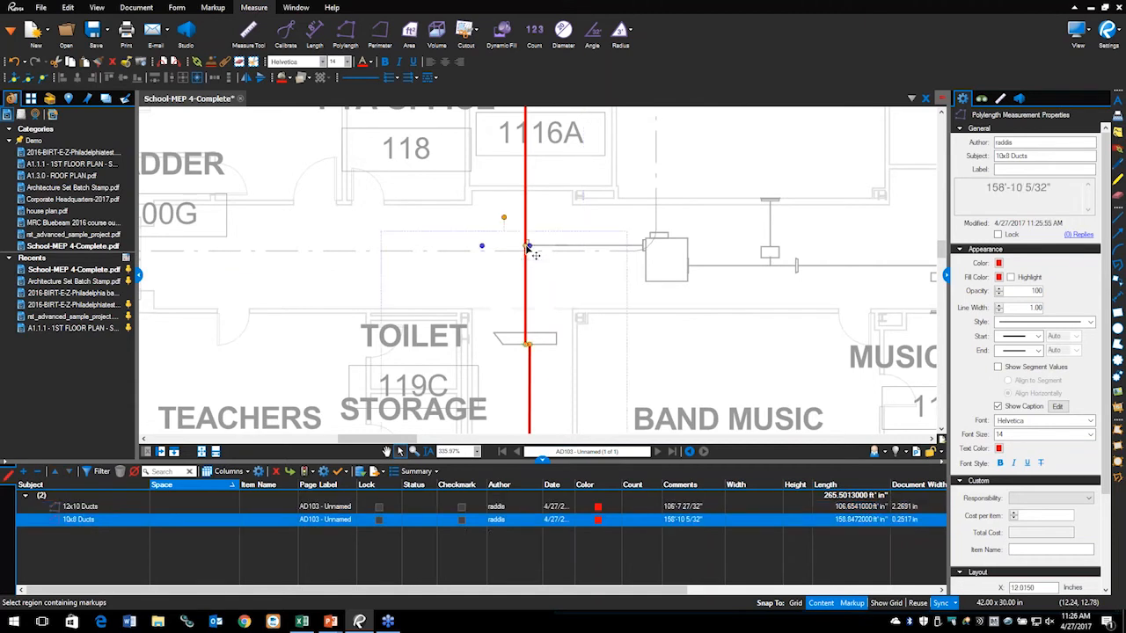
pyautogui.rightClick(530, 251)
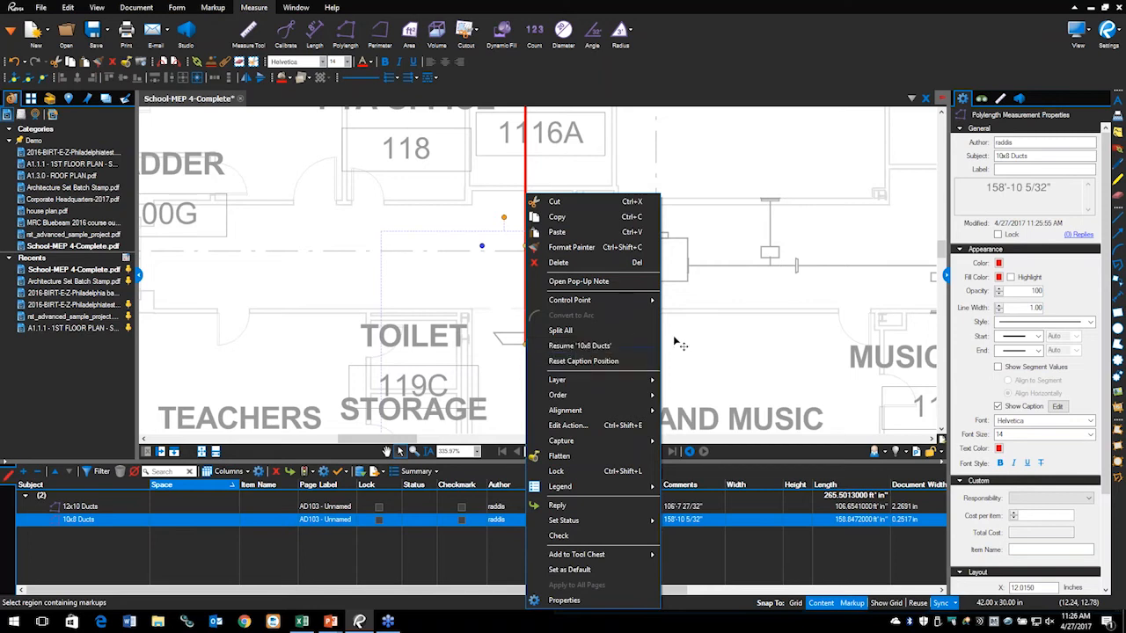
pyautogui.press('Escape')
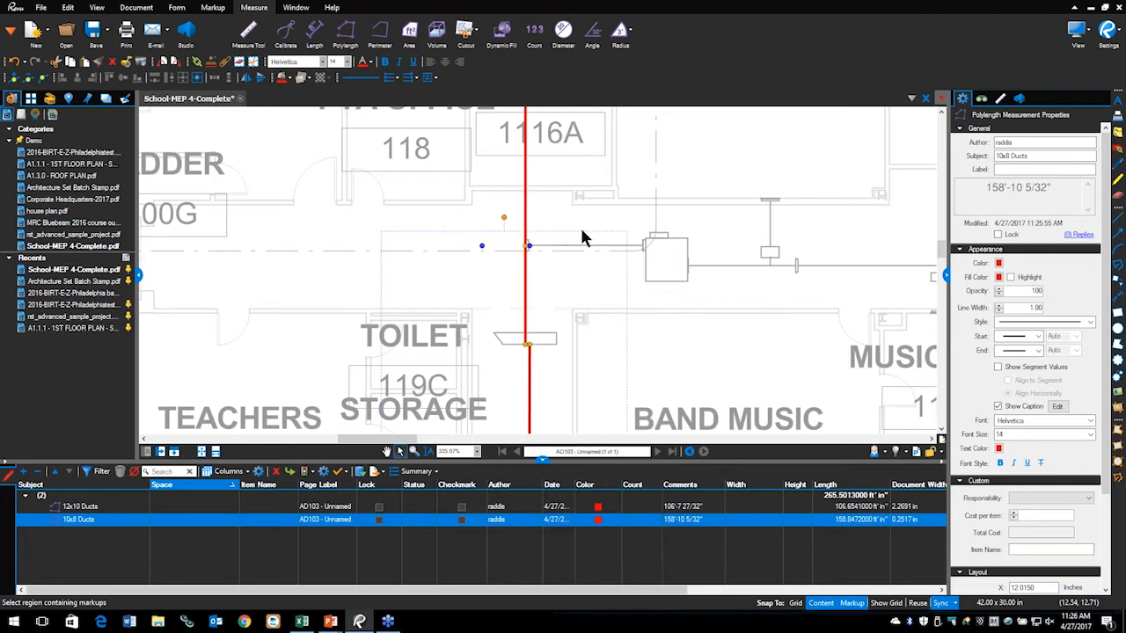
# Step: Reset the 10x8 Ducts caption to its default position
pyautogui.click(458, 297)
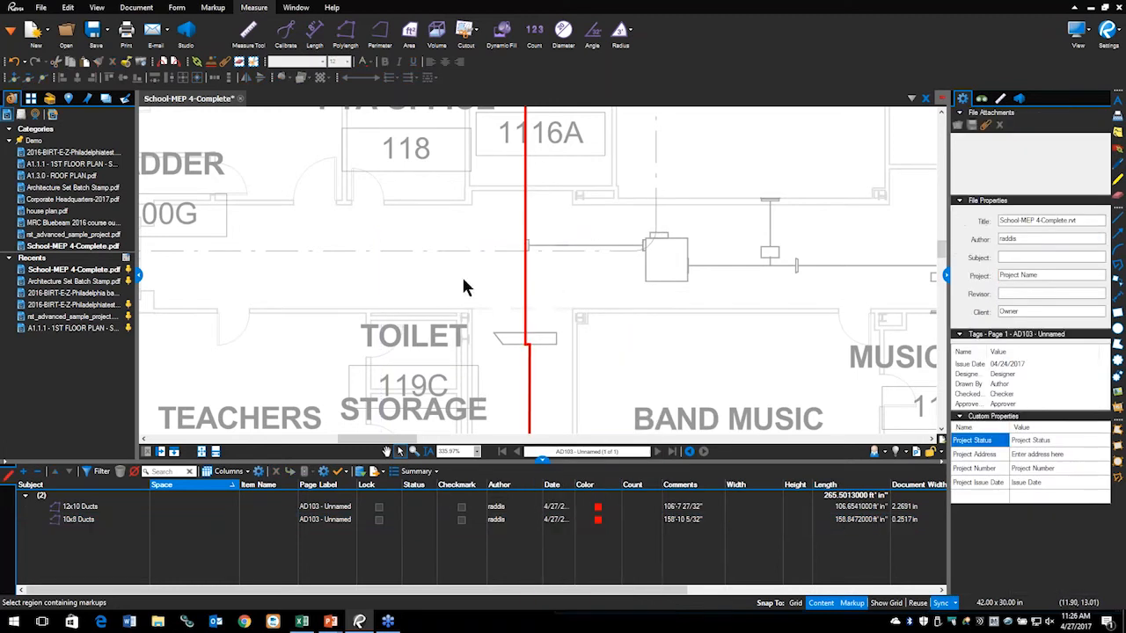
pyautogui.click(526, 190)
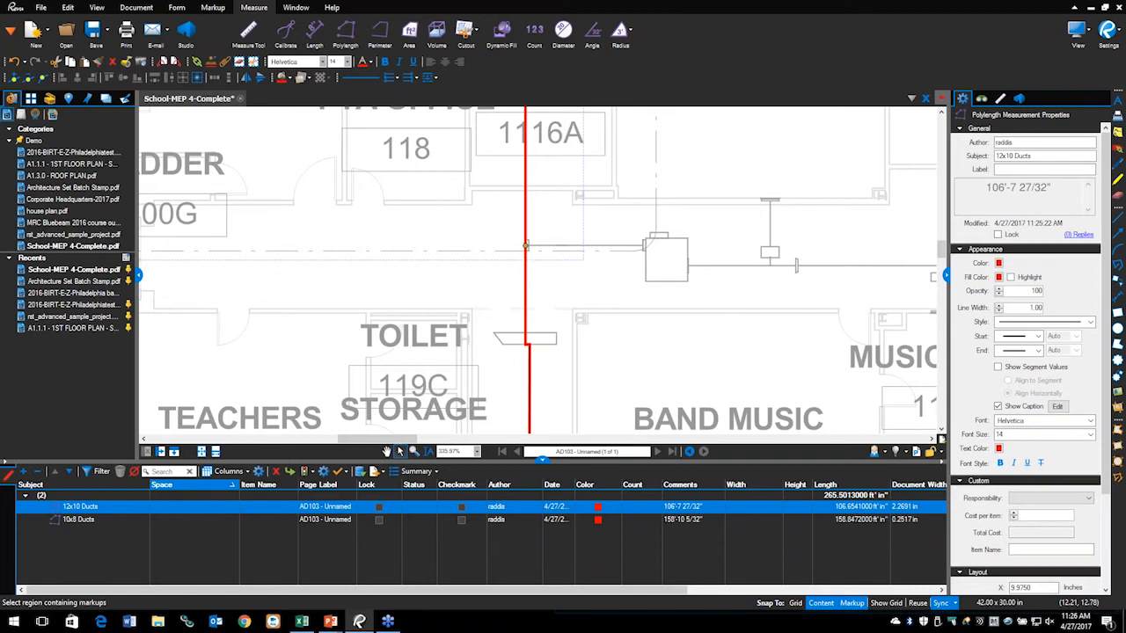
pyautogui.click(528, 249)
pyautogui.rightClick(528, 249)
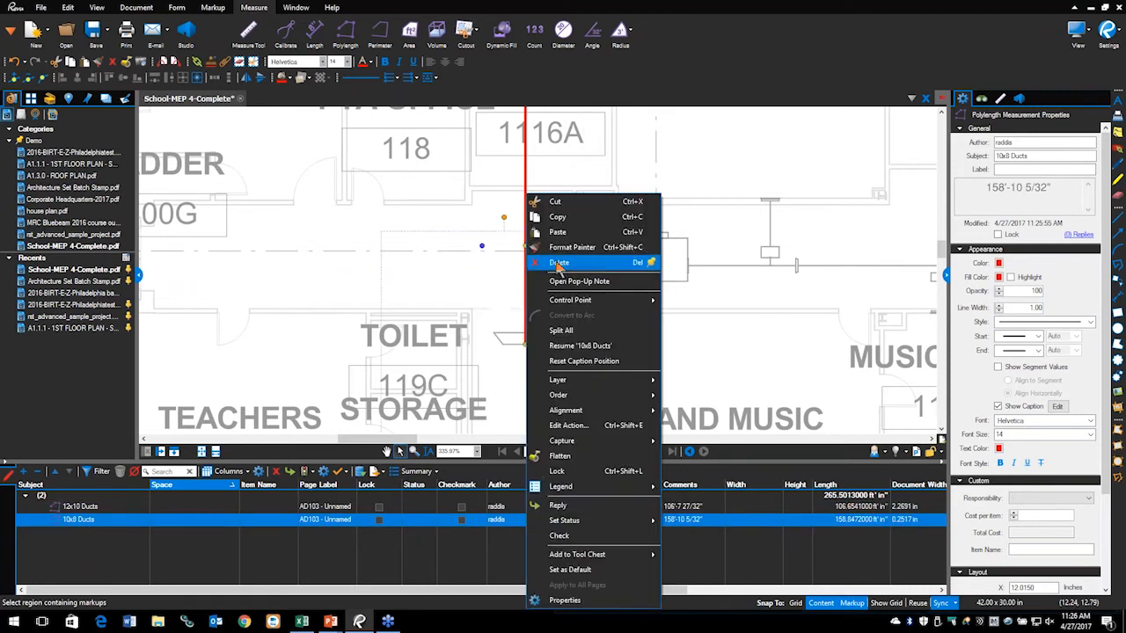
pyautogui.click(556, 362)
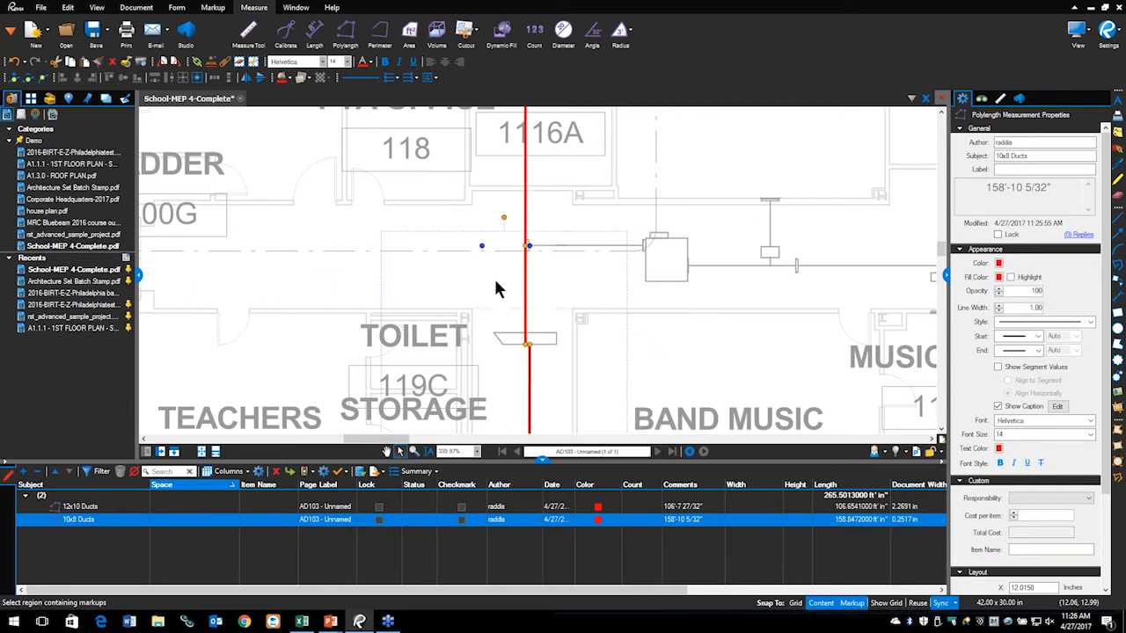
pyautogui.scroll(3, 494, 276)
pyautogui.scroll(3, 510, 277)
# Step: Nudge a 10x8 Ducts vertex down so the run measures 158'-7 3/16"
pyautogui.click(643, 251)
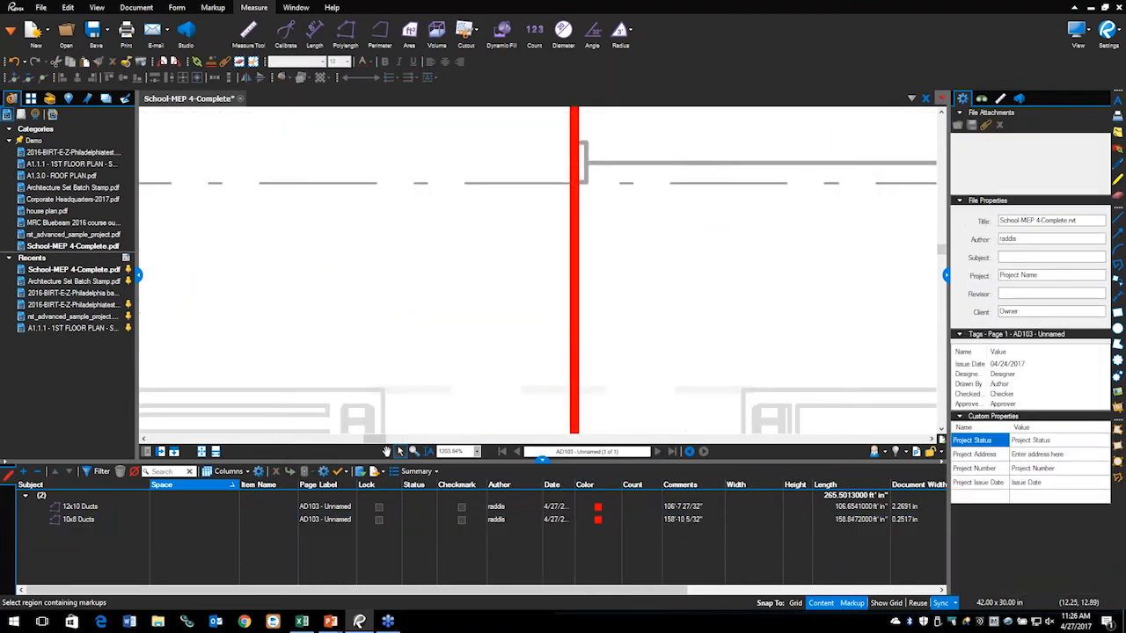
pyautogui.click(573, 251)
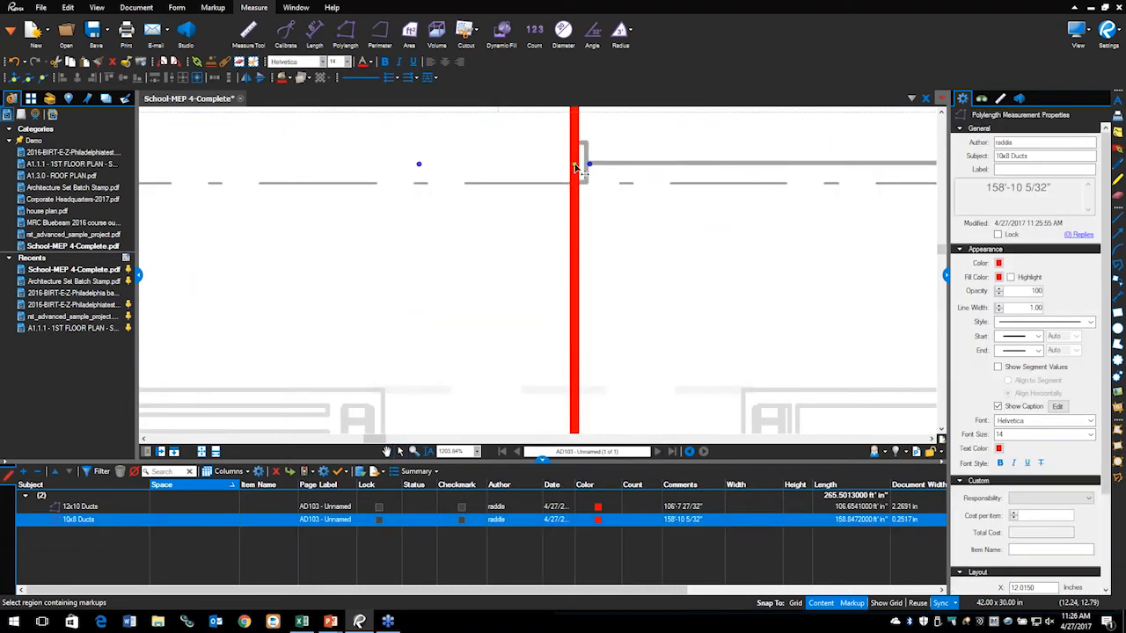
pyautogui.moveTo(576, 176); pyautogui.dragTo(576, 185)
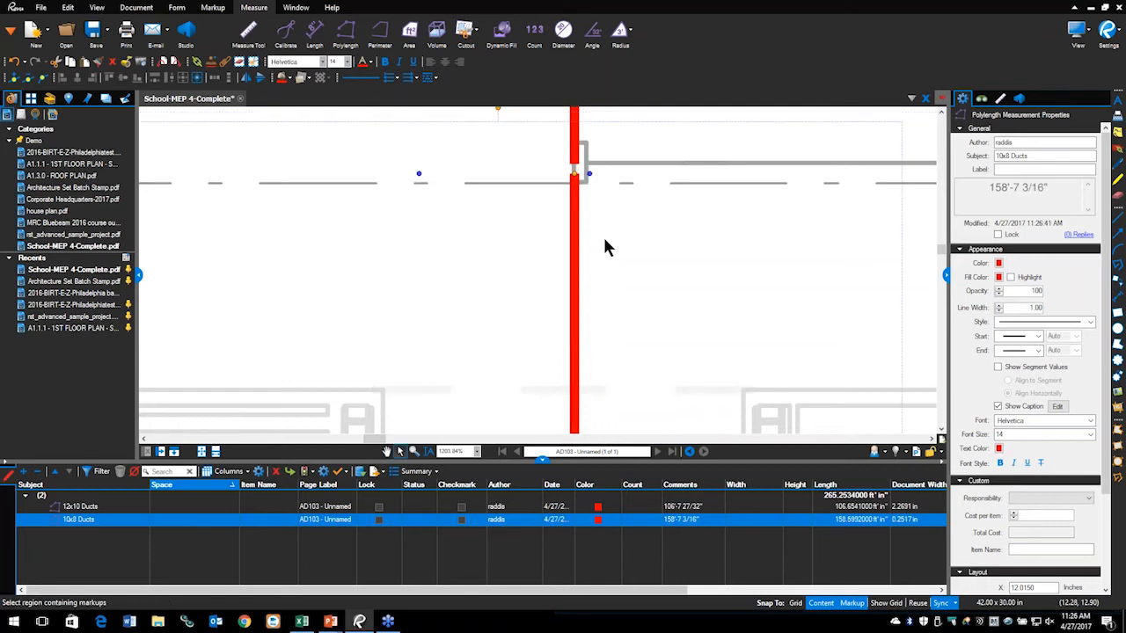
pyautogui.click(605, 246)
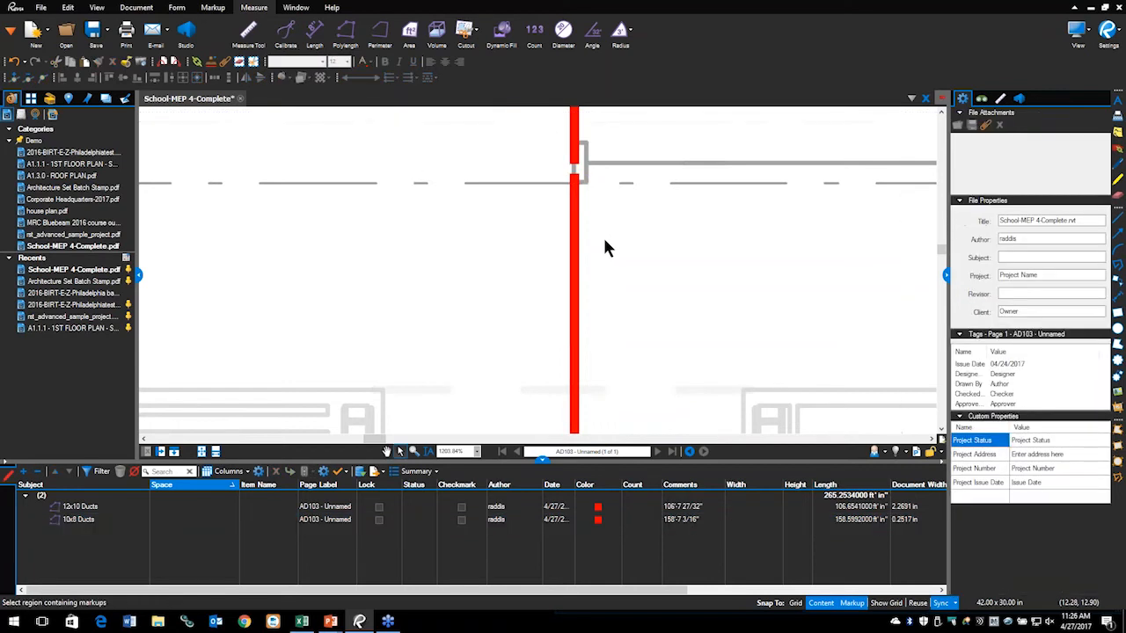
pyautogui.click(579, 158)
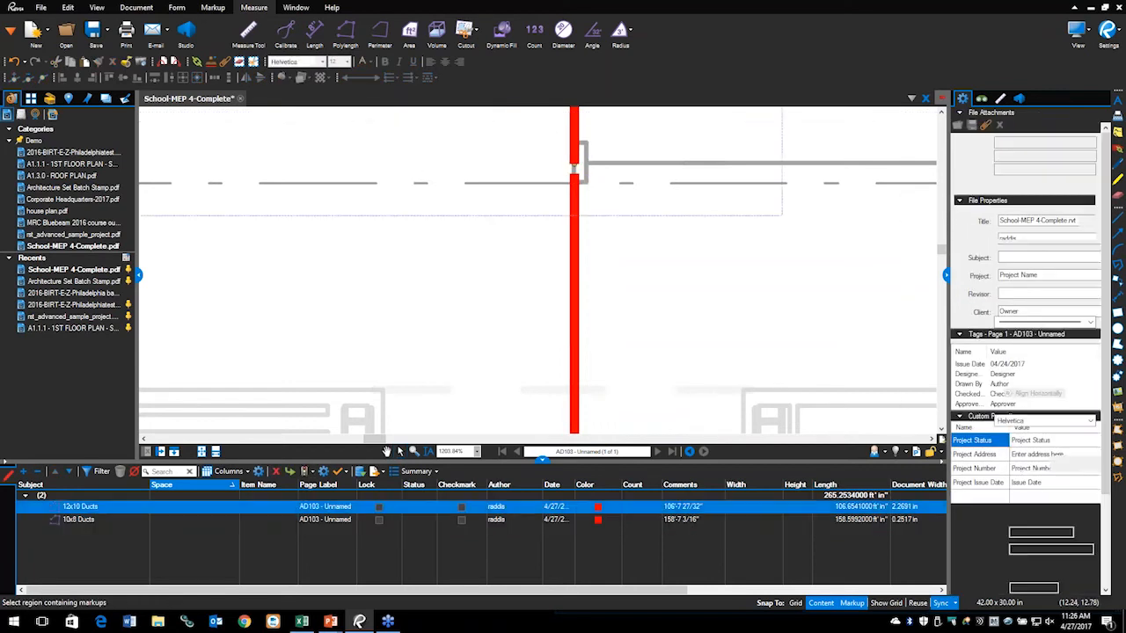
# Step: Resume the 12x10 Ducts measurement and extend it along the duct to the pipe end, 167'-9"
pyautogui.rightClick(576, 165)
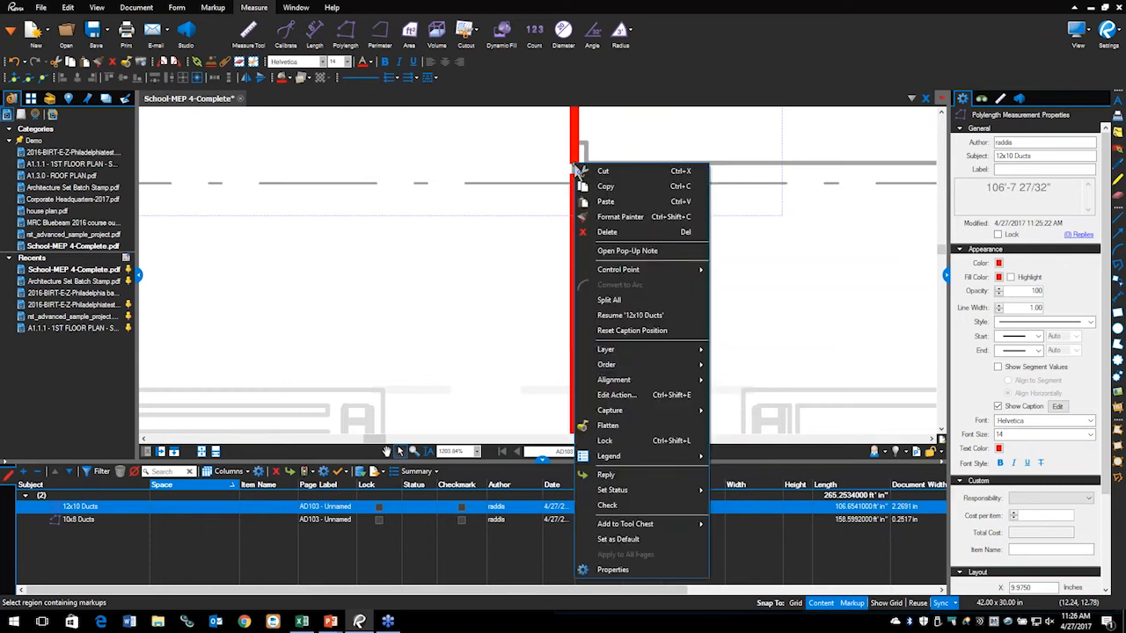
pyautogui.click(643, 322)
pyautogui.scroll(-3, 648, 314)
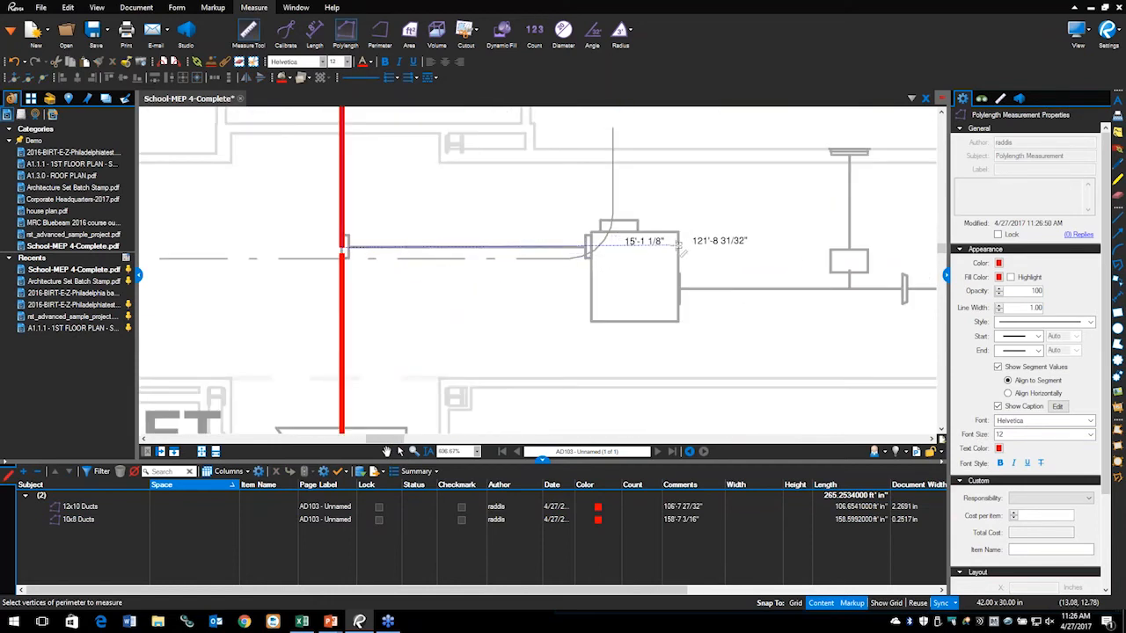
pyautogui.click(679, 247)
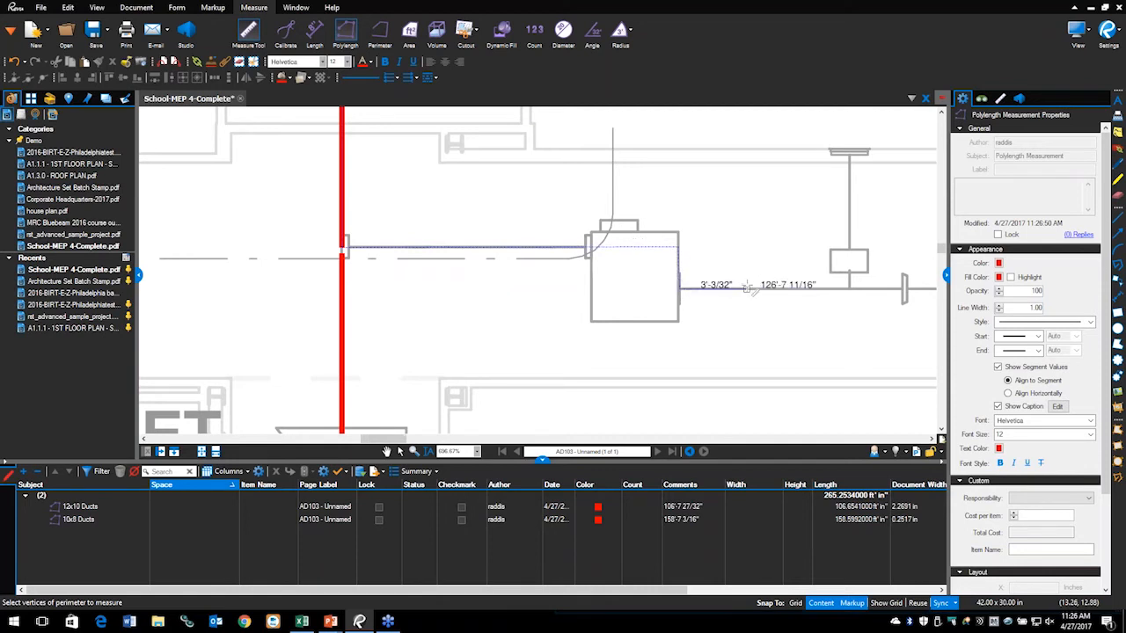
pyautogui.scroll(-3, 751, 288)
pyautogui.moveTo(751, 288); pyautogui.dragTo(467, 283)
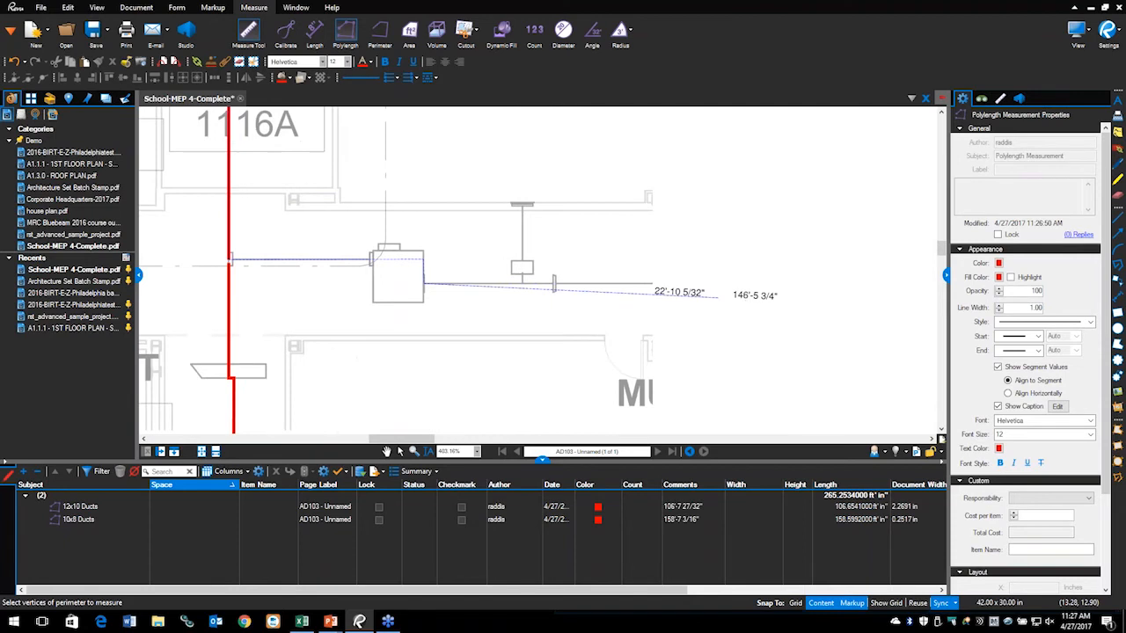
pyautogui.scroll(-2, 718, 296)
pyautogui.moveTo(717, 288); pyautogui.dragTo(478, 282)
pyautogui.doubleClick(640, 276)
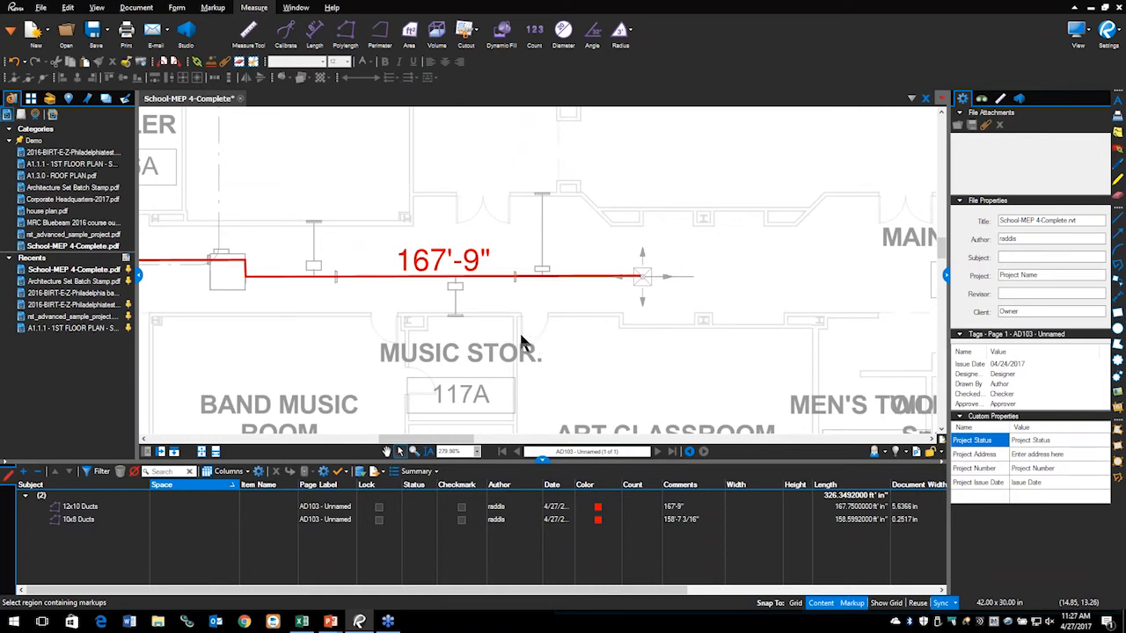
pyautogui.hotkey('alt', 'Tab')
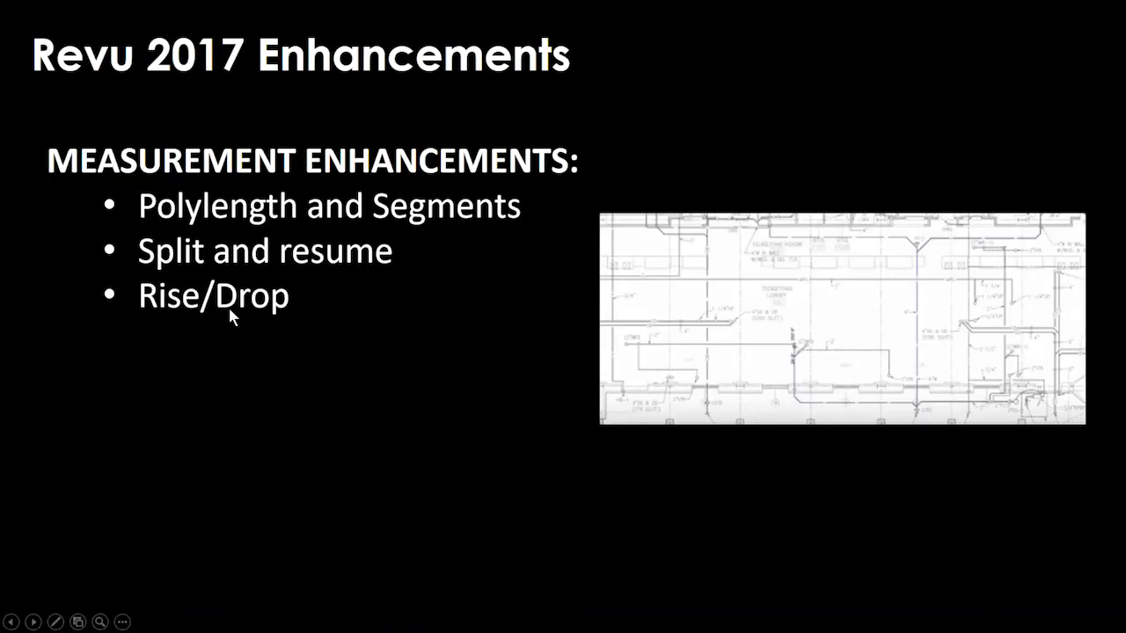
pyautogui.hotkey('alt', 'Tab')
pyautogui.scroll(-2, 238, 273)
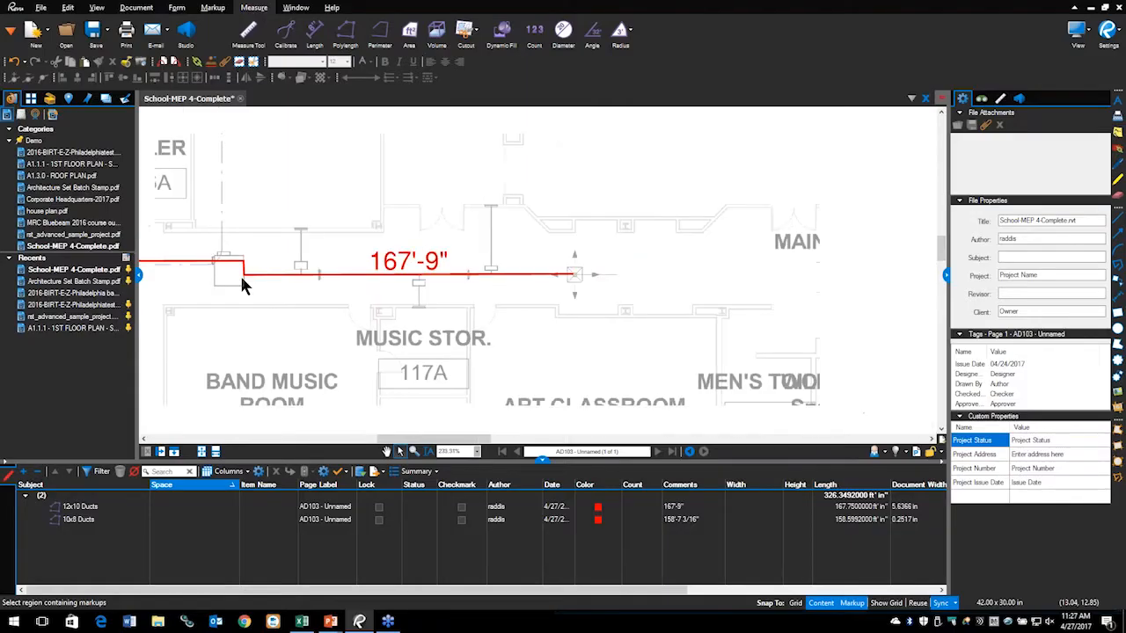
pyautogui.moveTo(190, 269); pyautogui.dragTo(552, 300)
pyautogui.scroll(-2, 543, 235)
pyautogui.moveTo(543, 243); pyautogui.dragTo(566, 341)
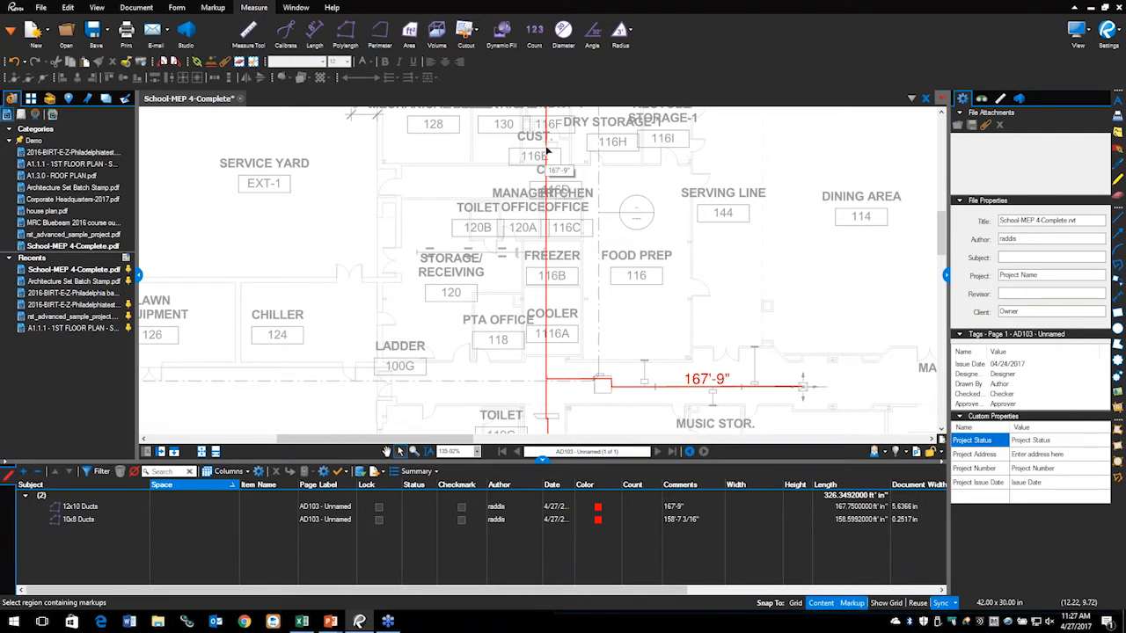
pyautogui.click(547, 168)
pyautogui.moveTo(480, 124); pyautogui.dragTo(488, 276)
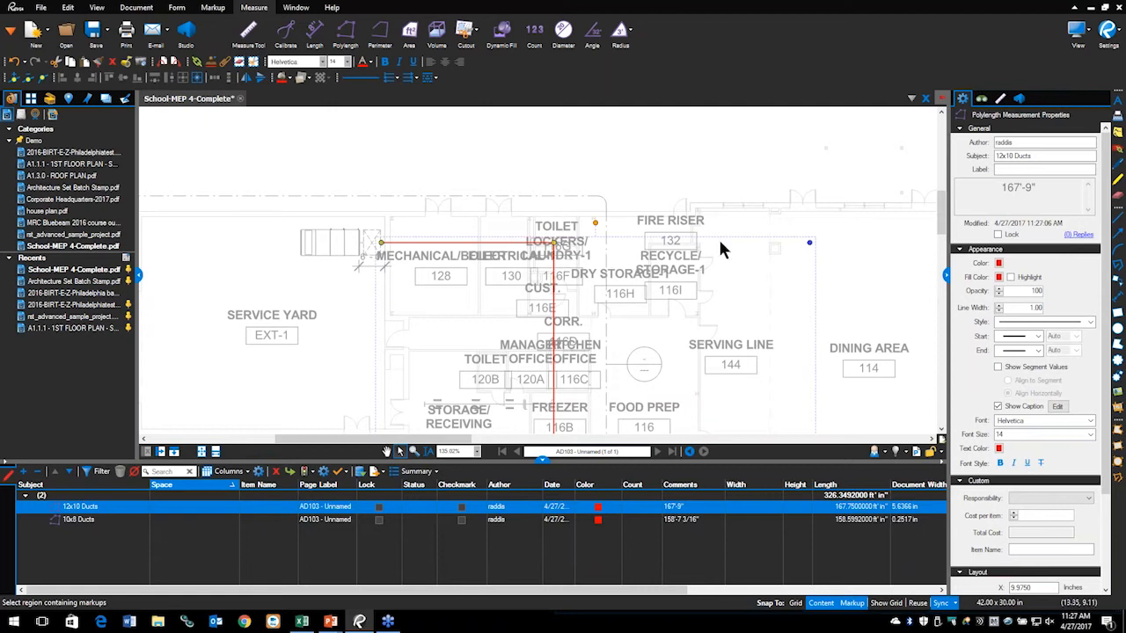
# Step: Set the 12x10 Ducts run's Rise/Drop to 2'-0" in the Measurements panel
pyautogui.click(1001, 102)
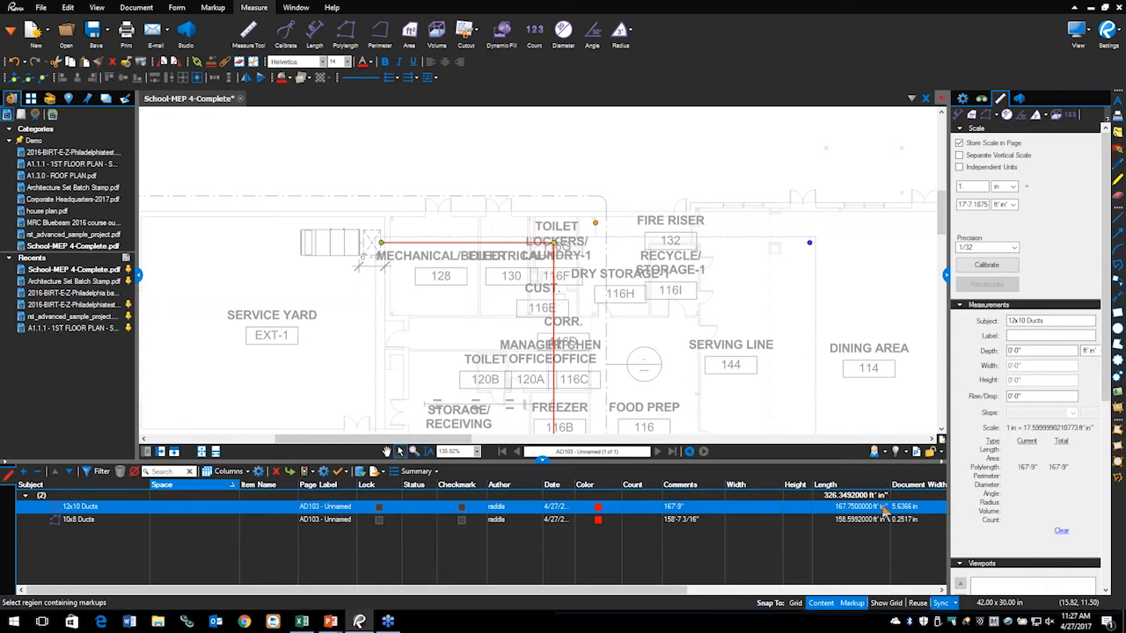
pyautogui.moveTo(1044, 392)
pyautogui.mouseDown()
pyautogui.moveTo(970, 396)
pyautogui.moveTo(985, 433)
pyautogui.moveTo(1067, 409)
pyautogui.moveTo(998, 385)
pyautogui.moveTo(959, 396)
pyautogui.moveTo(978, 409)
pyautogui.mouseUp()
pyautogui.press('Escape')
pyautogui.doubleClick(1020, 396)
pyautogui.write('2')
pyautogui.press('Return')
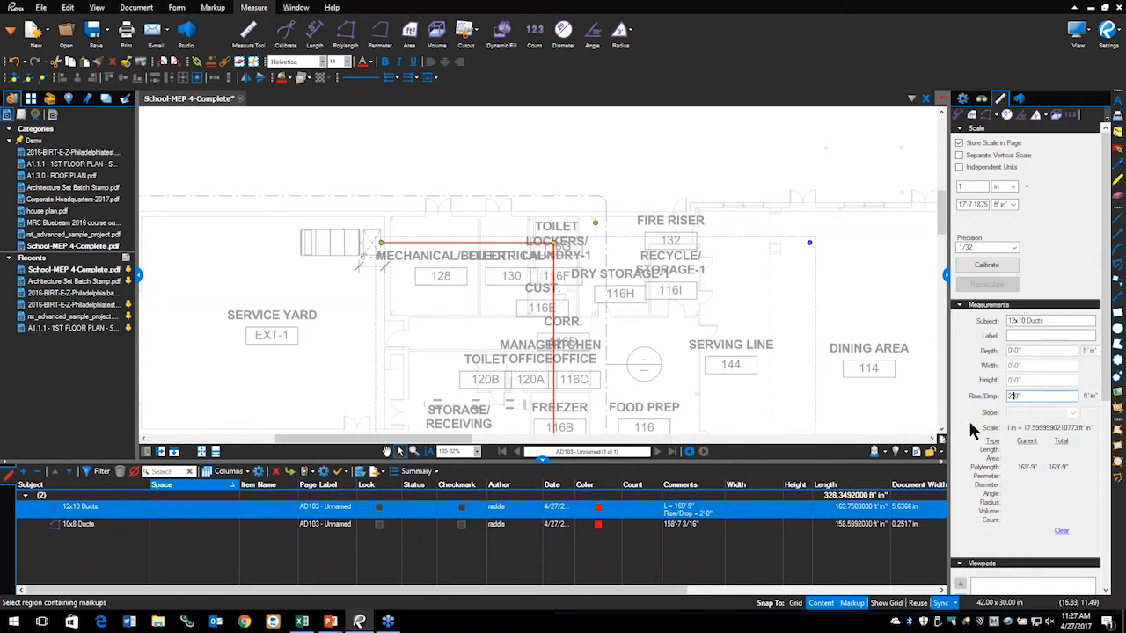
# Step: Reselect the 12x10 Ducts run, toggle Show Segment Values on and off, and check caption options
pyautogui.click(838, 402)
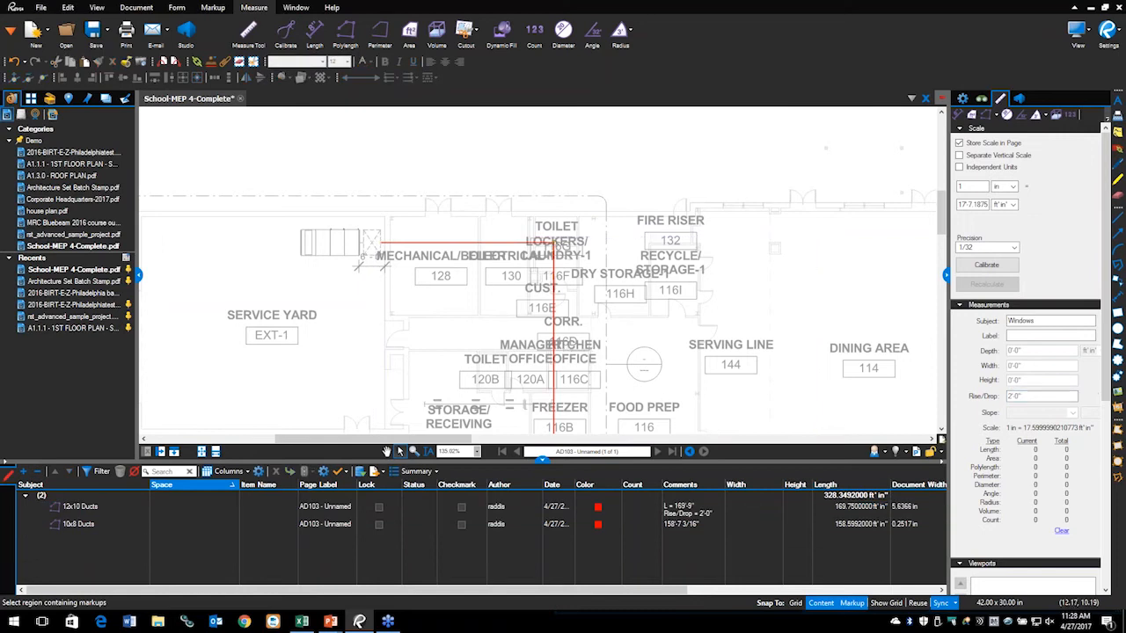
pyautogui.click(961, 99)
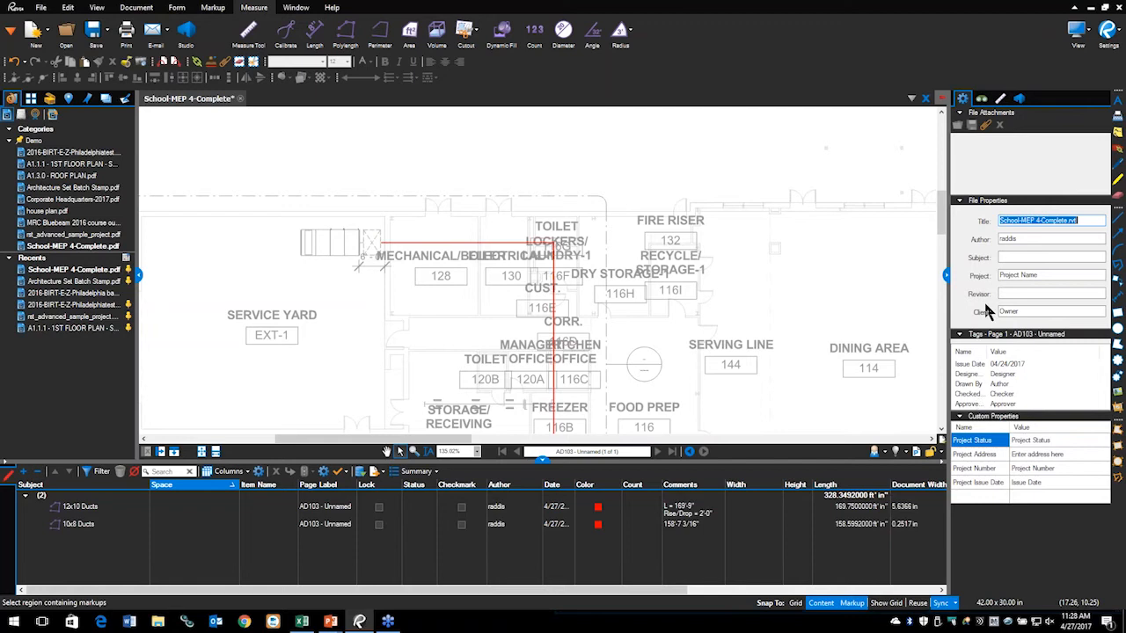
pyautogui.click(423, 245)
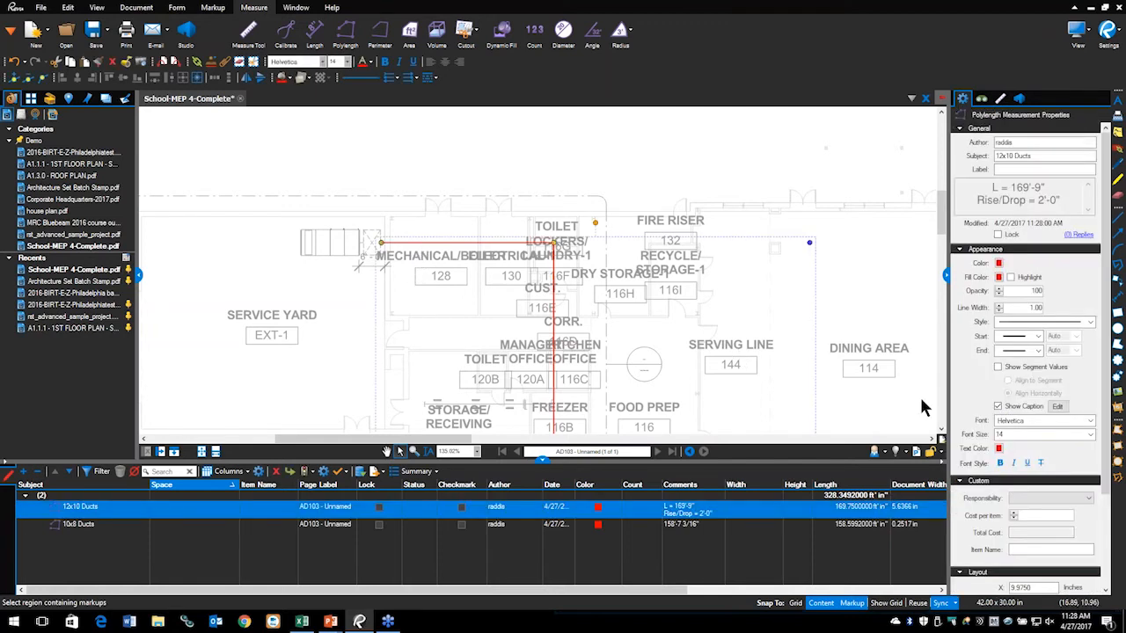
pyautogui.click(998, 368)
pyautogui.click(999, 368)
pyautogui.click(1058, 407)
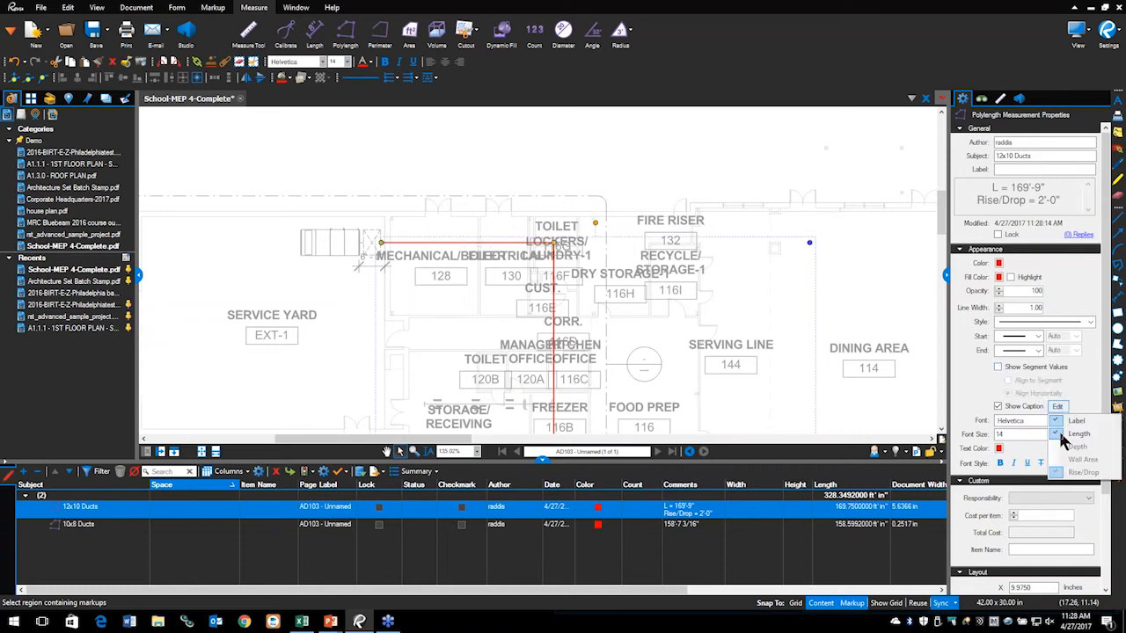
pyautogui.click(649, 400)
pyautogui.scroll(-4, 656, 400)
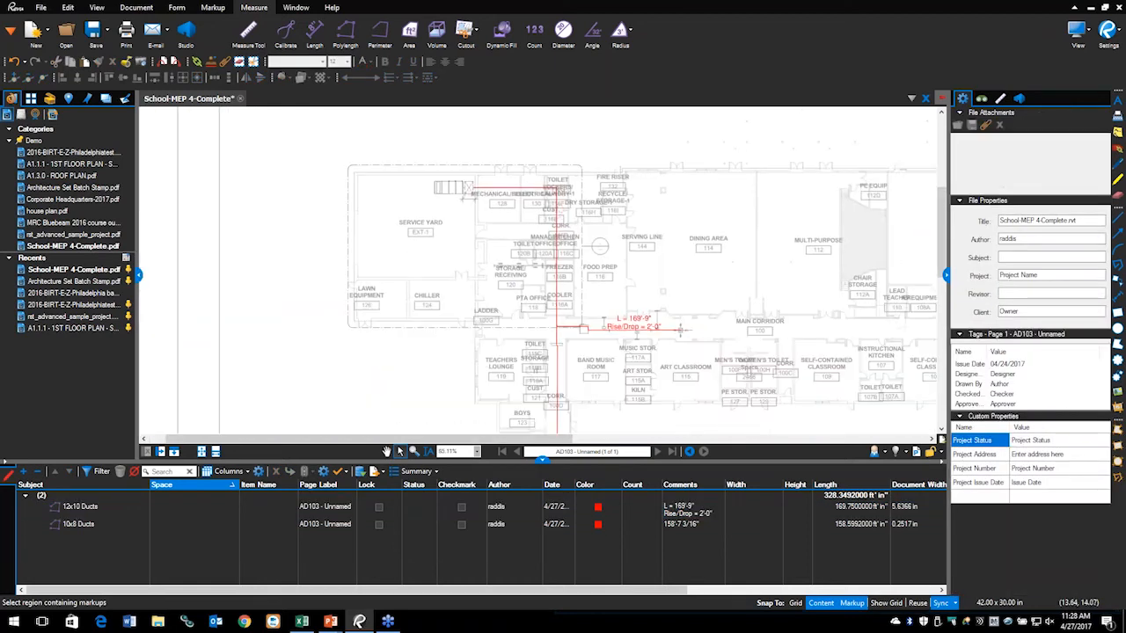
pyautogui.scroll(2, 640, 333)
pyautogui.scroll(3, 640, 334)
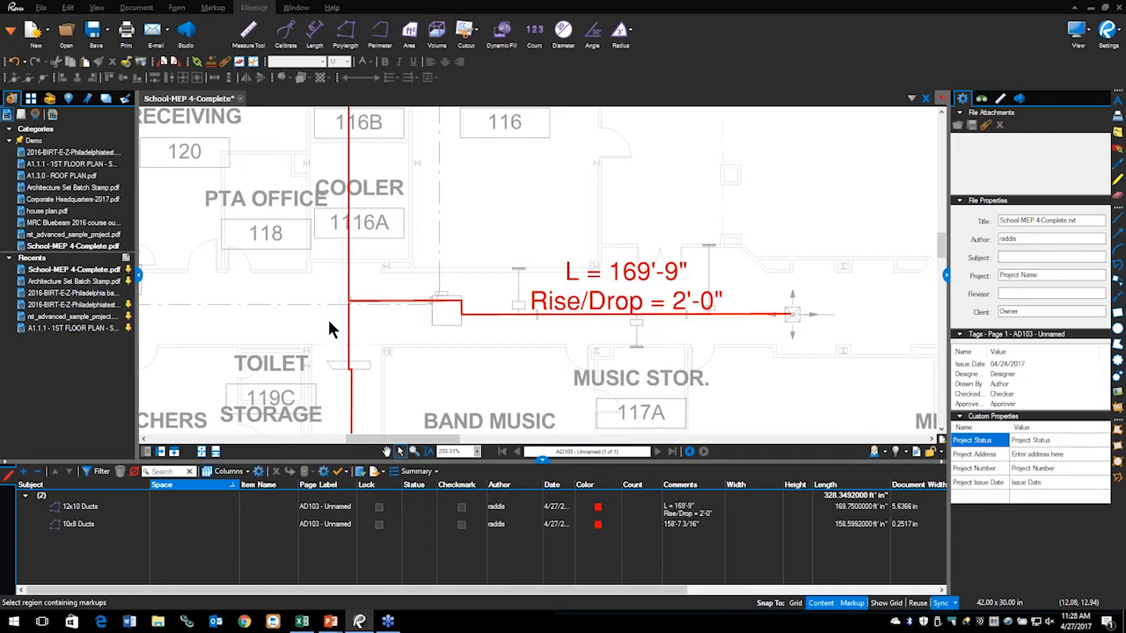
pyautogui.hotkey('alt', 'Tab')
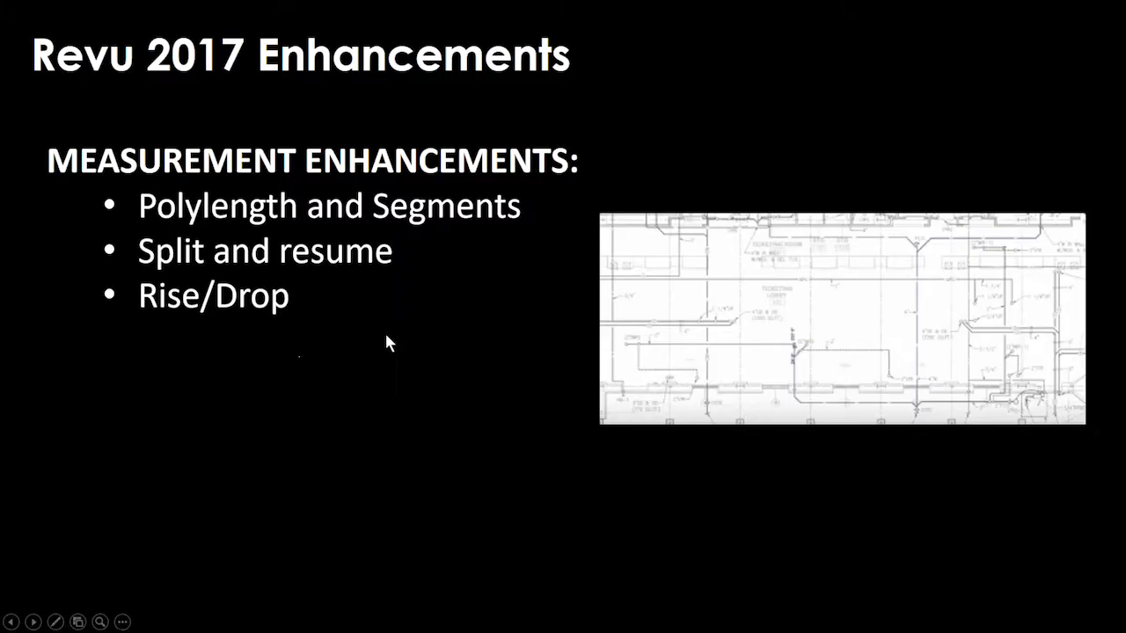
# Step: Advance the slide to reveal the Slope bullet and its roof-area picture, then return to Revu
pyautogui.click(387, 335)
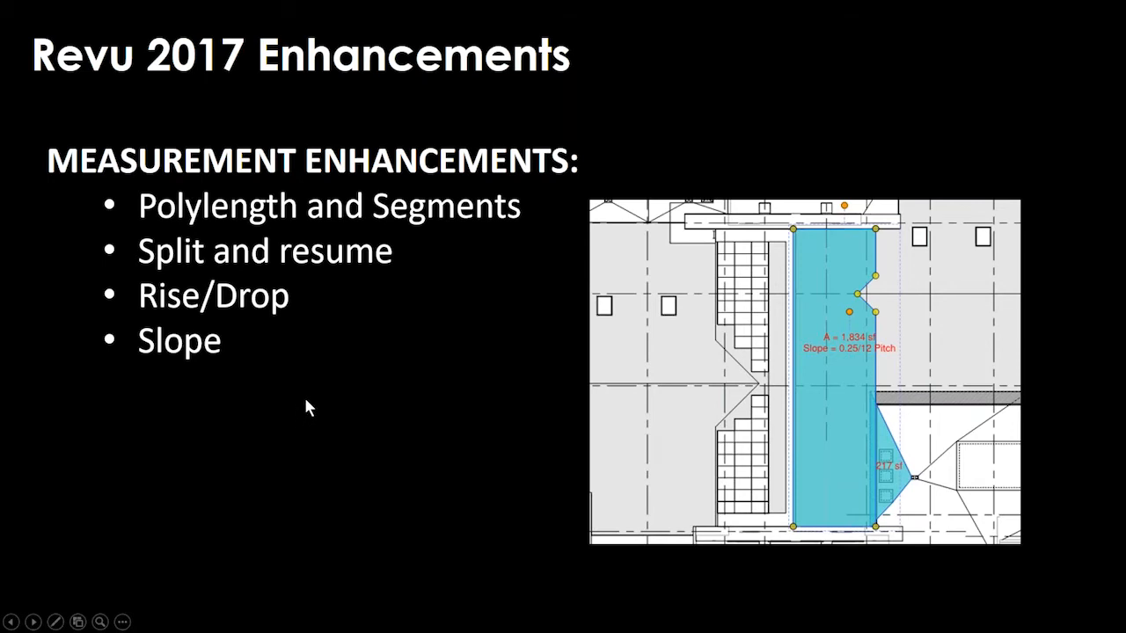
pyautogui.hotkey('alt', 'Tab')
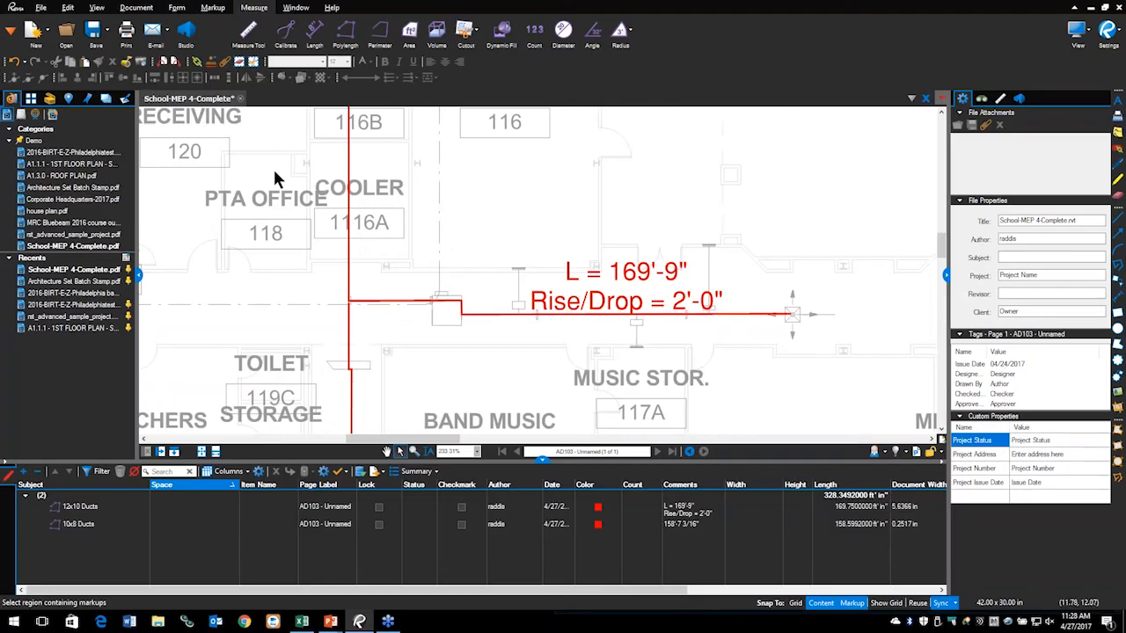
# Step: Close the School-MEP drawing without saving, open A1.3.0 - ROOF PLAN, and select the 217 sf area
pyautogui.click(240, 99)
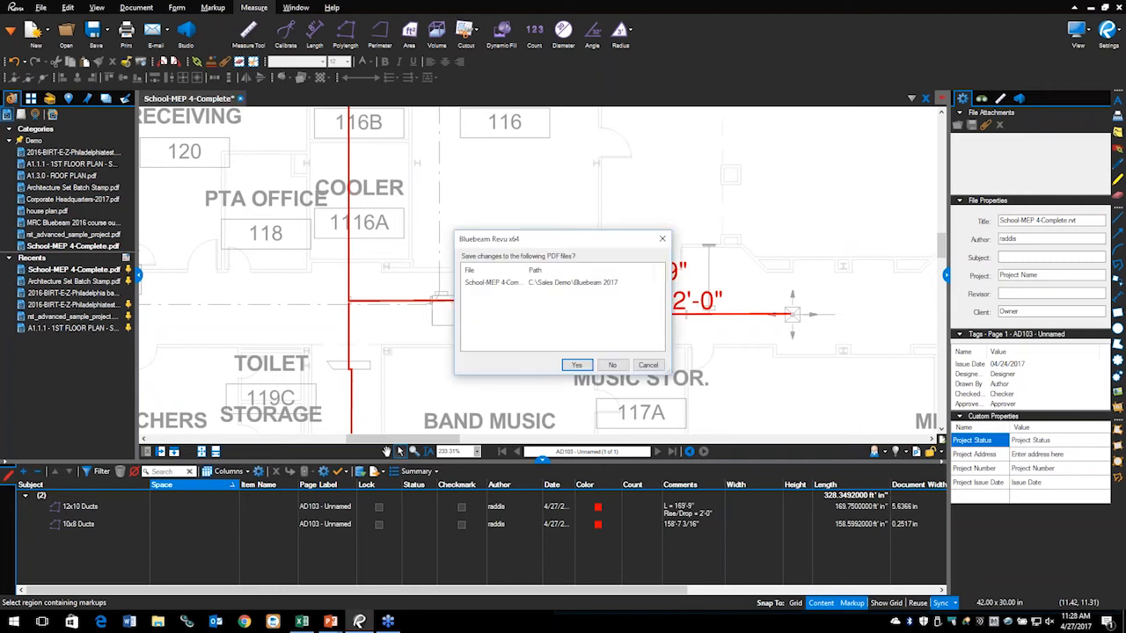
pyautogui.click(614, 365)
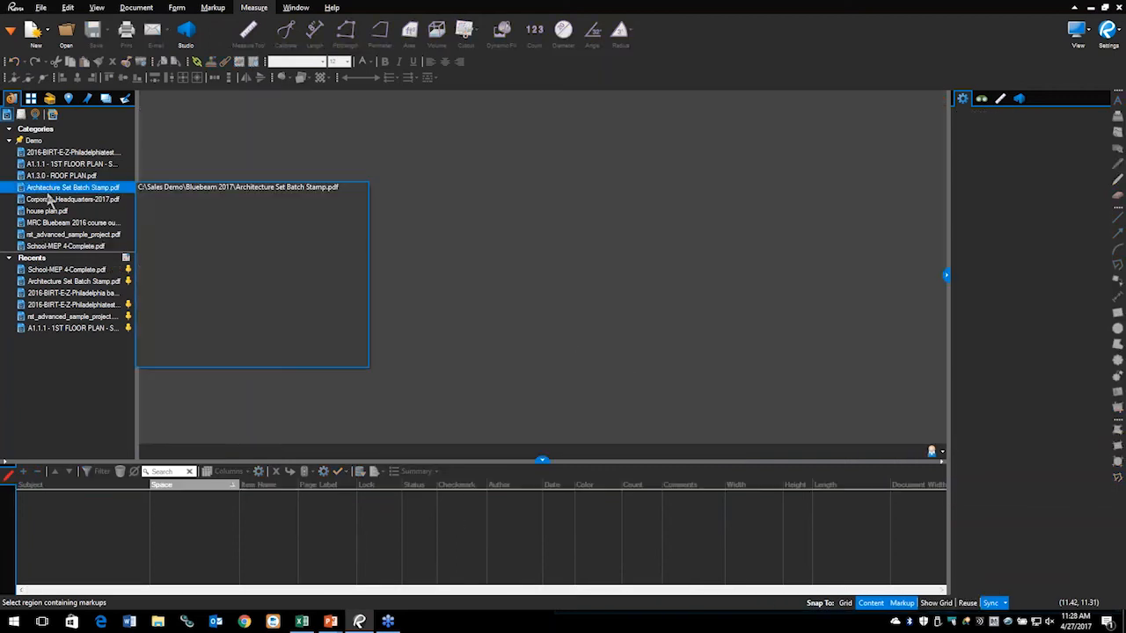
pyautogui.click(53, 176)
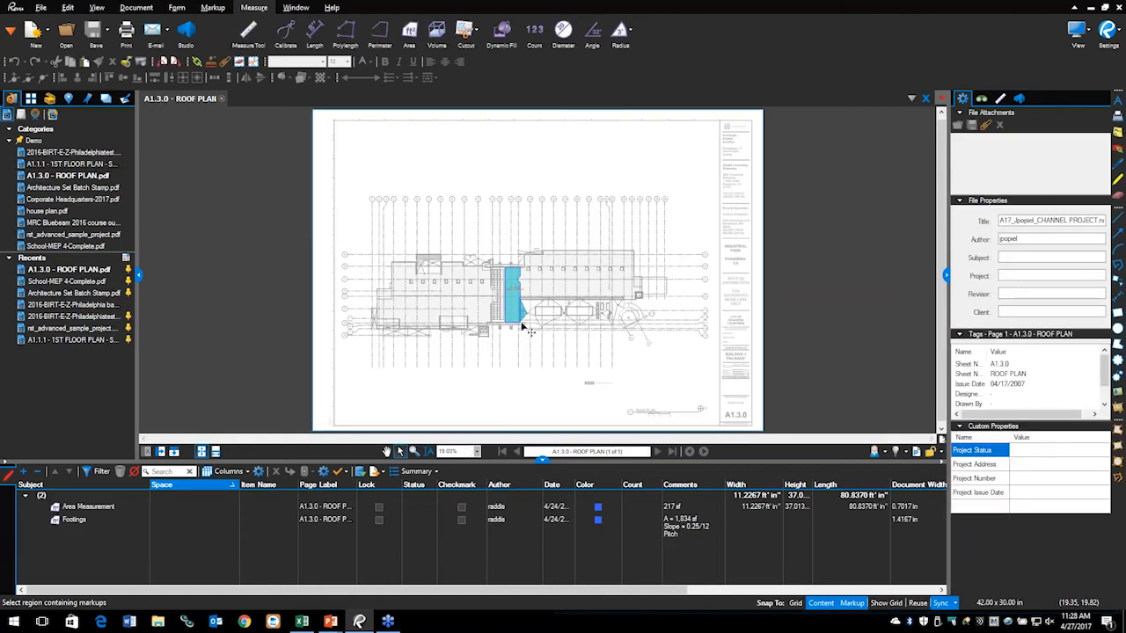
pyautogui.scroll(8, 504, 250)
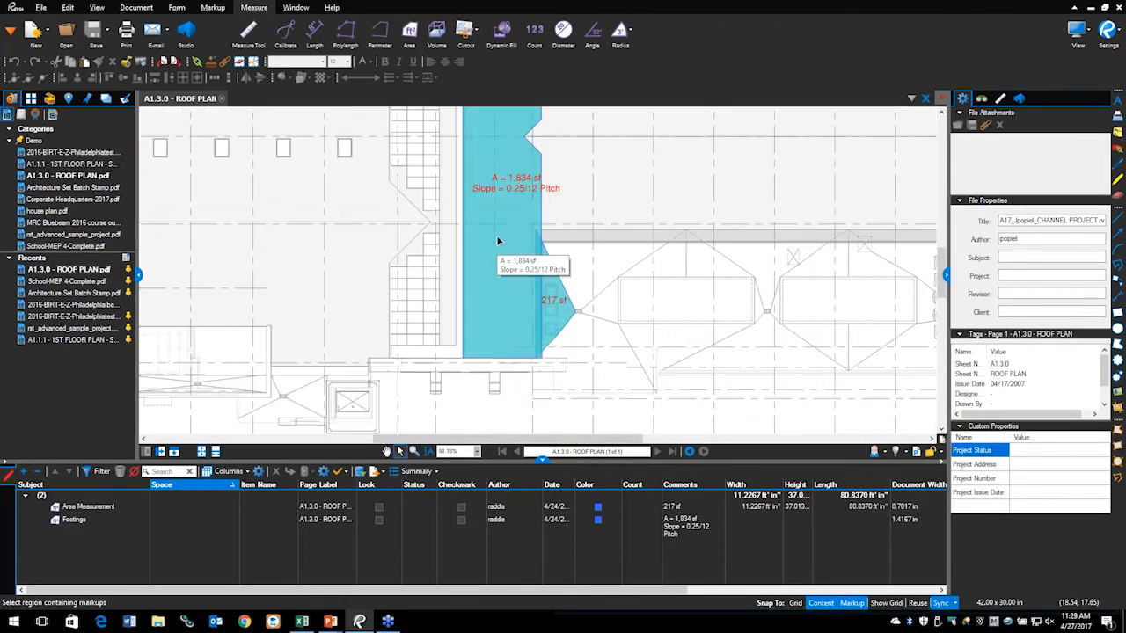
pyautogui.scroll(2, 496, 236)
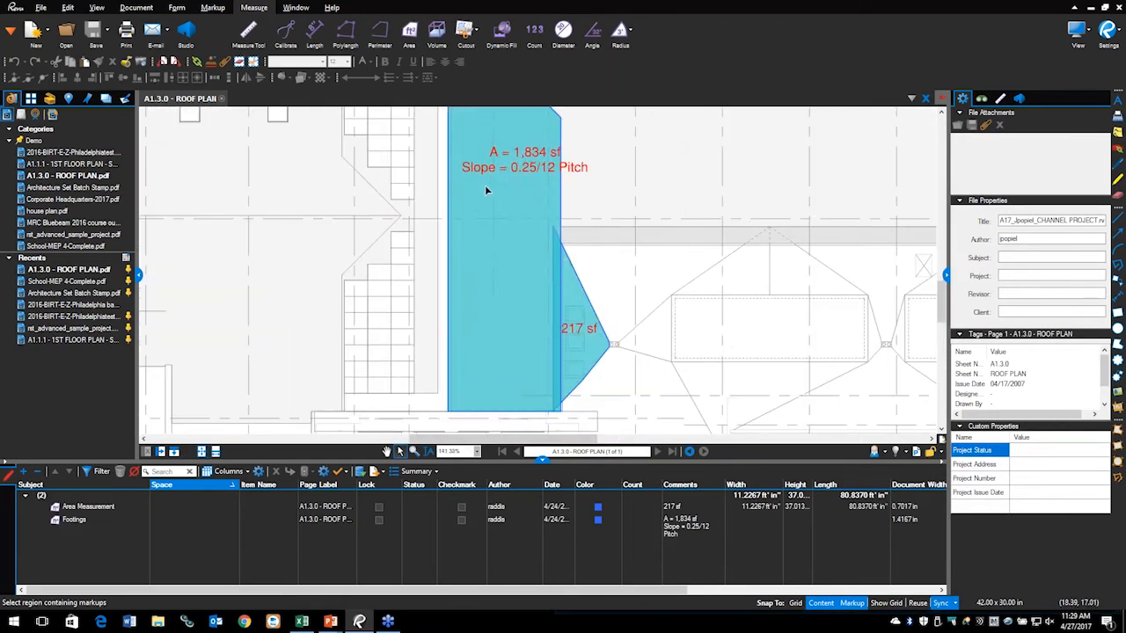
pyautogui.scroll(3, 581, 321)
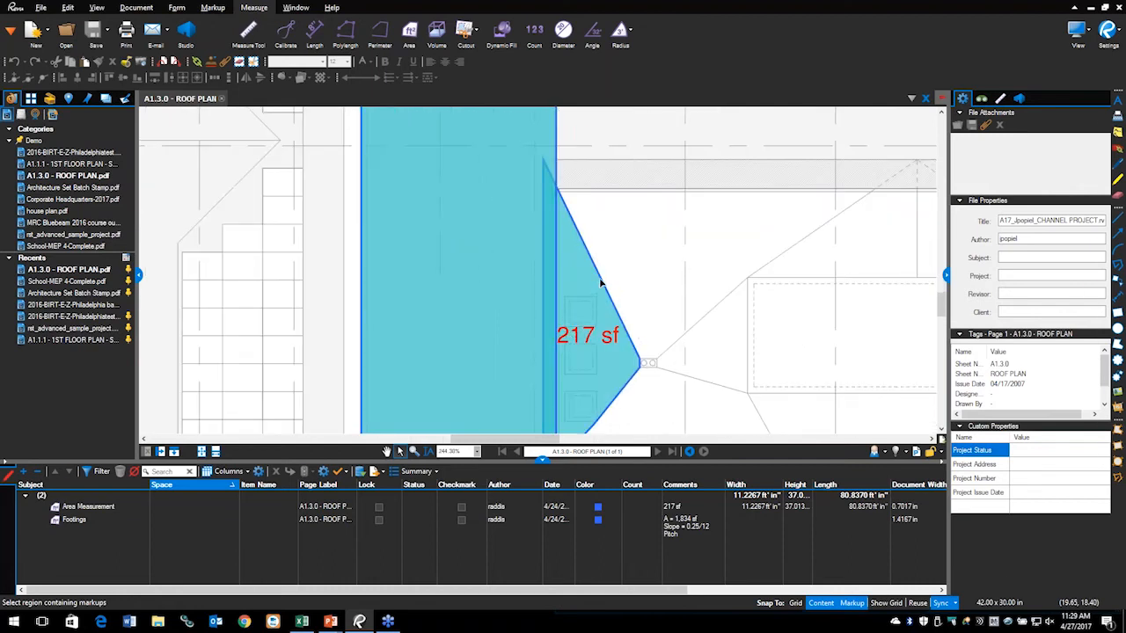
pyautogui.click(601, 284)
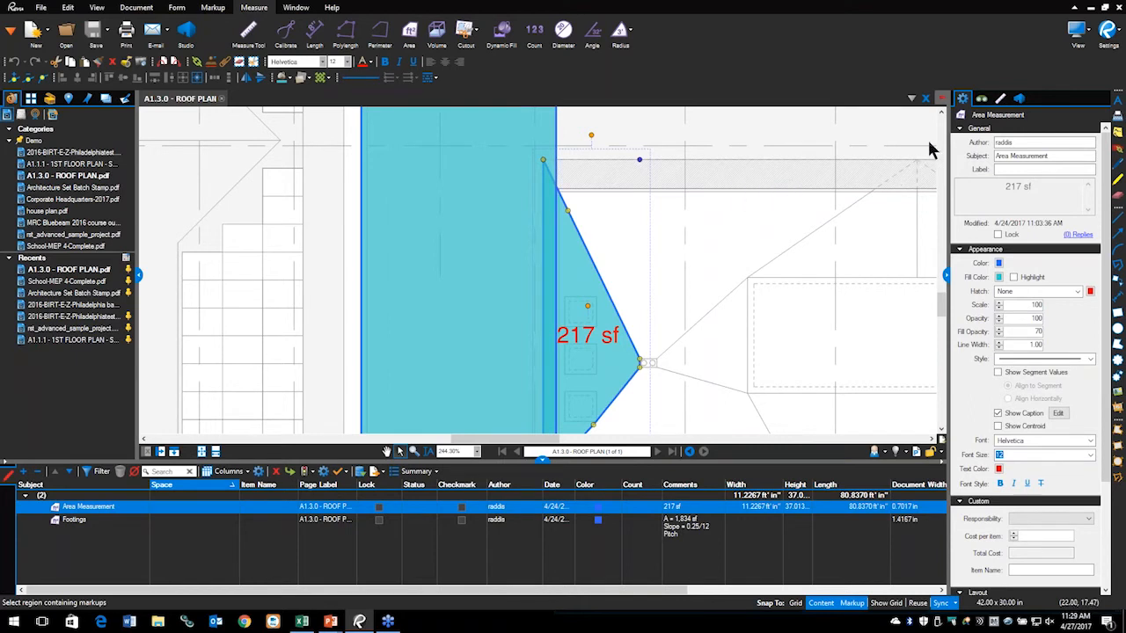
# Step: Widen the area's measurement settings and set its slope type to Pitch with a 0.25 rise
pyautogui.click(1001, 99)
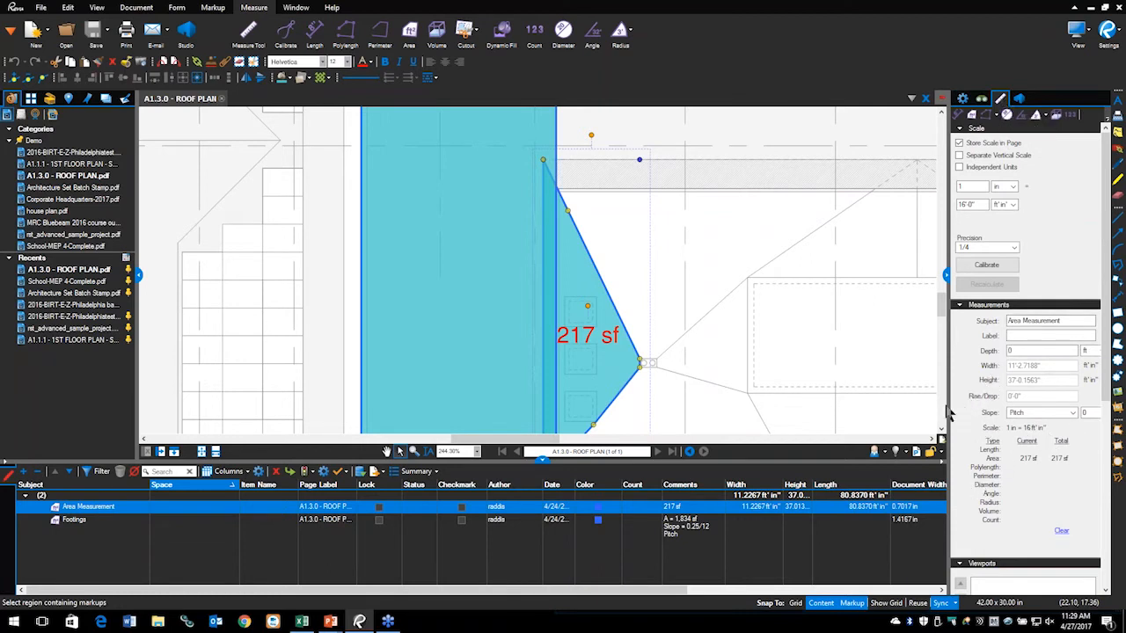
pyautogui.moveTo(950, 283); pyautogui.dragTo(935, 292)
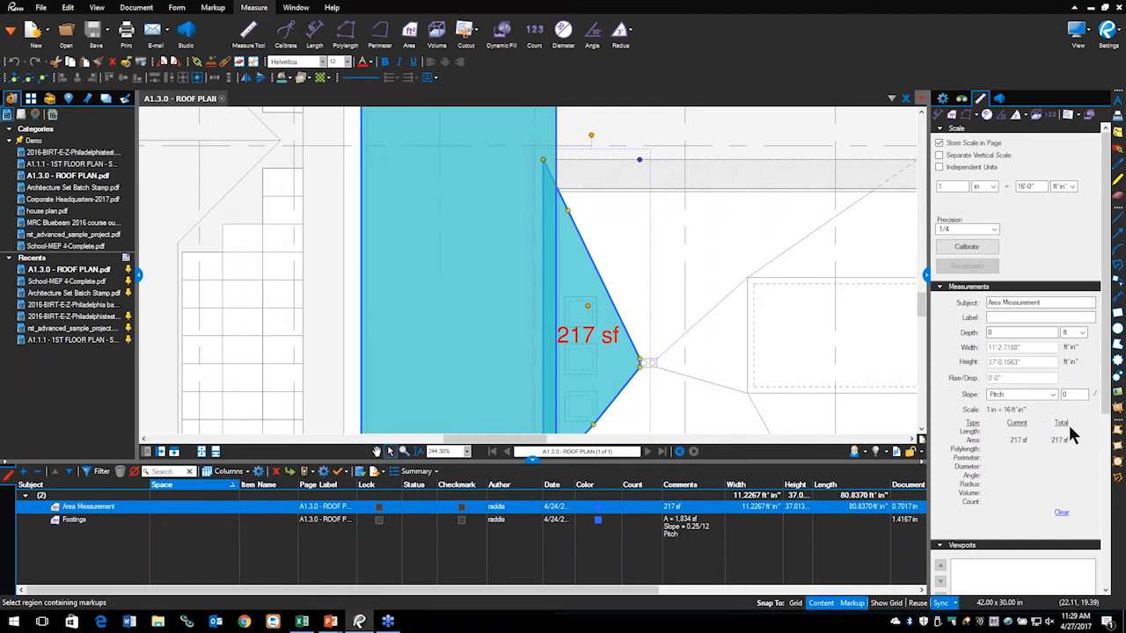
pyautogui.moveTo(1037, 374)
pyautogui.mouseDown()
pyautogui.moveTo(920, 411)
pyautogui.moveTo(1080, 421)
pyautogui.moveTo(1021, 367)
pyautogui.mouseUp()
pyautogui.press('Escape')
pyautogui.moveTo(925, 279); pyautogui.dragTo(874, 275)
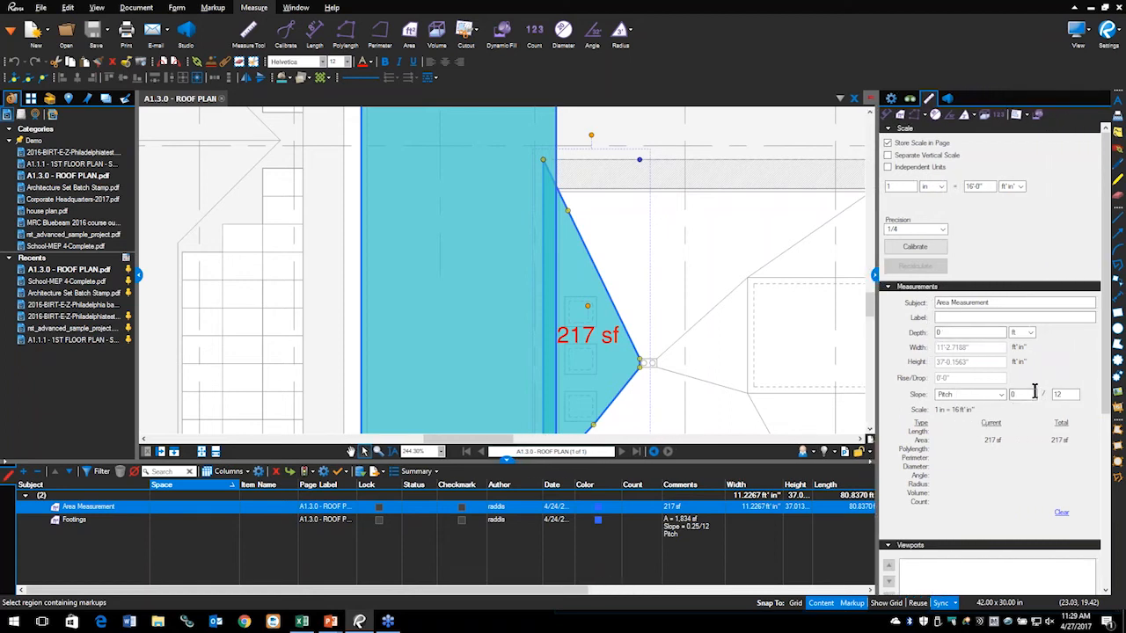
pyautogui.click(1002, 396)
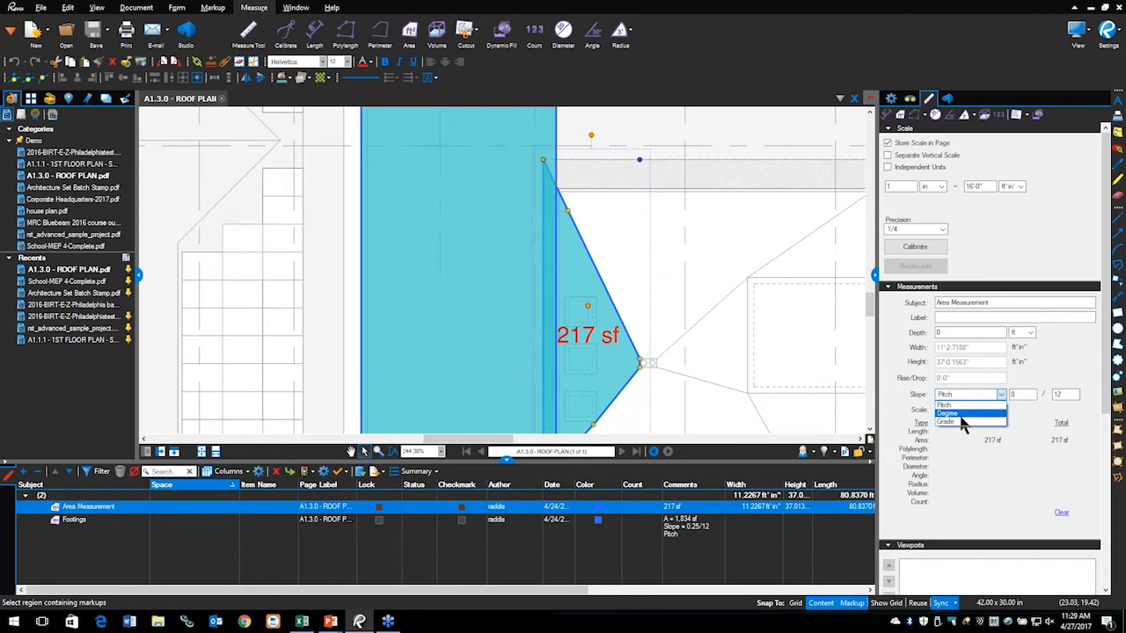
pyautogui.click(966, 405)
pyautogui.click(1018, 395)
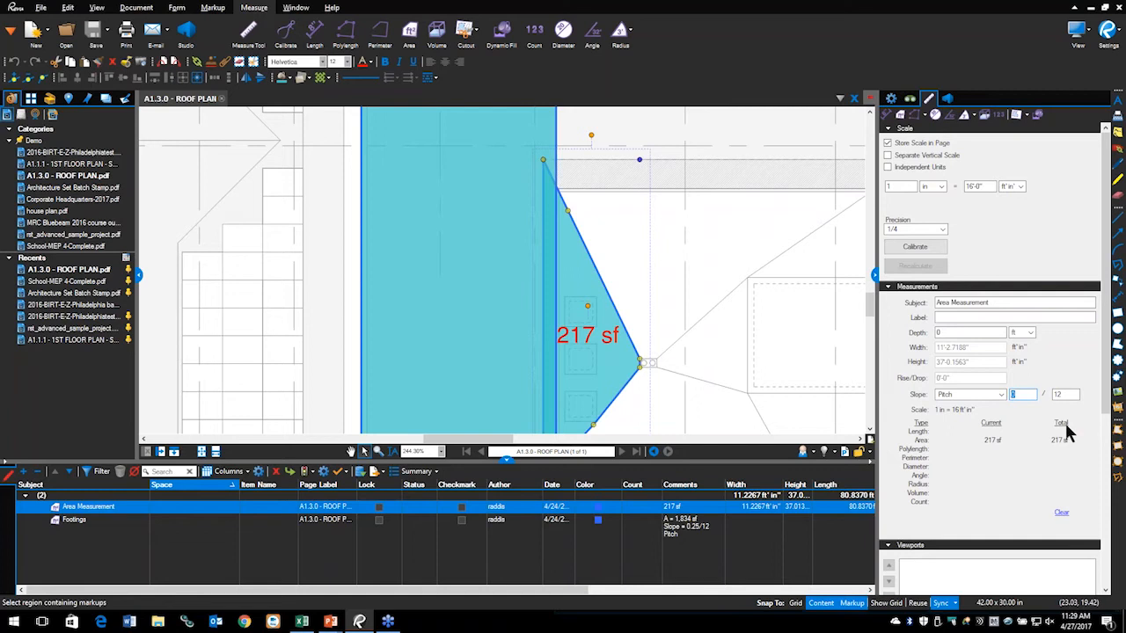
pyautogui.write('0.25')
pyautogui.press('Return')
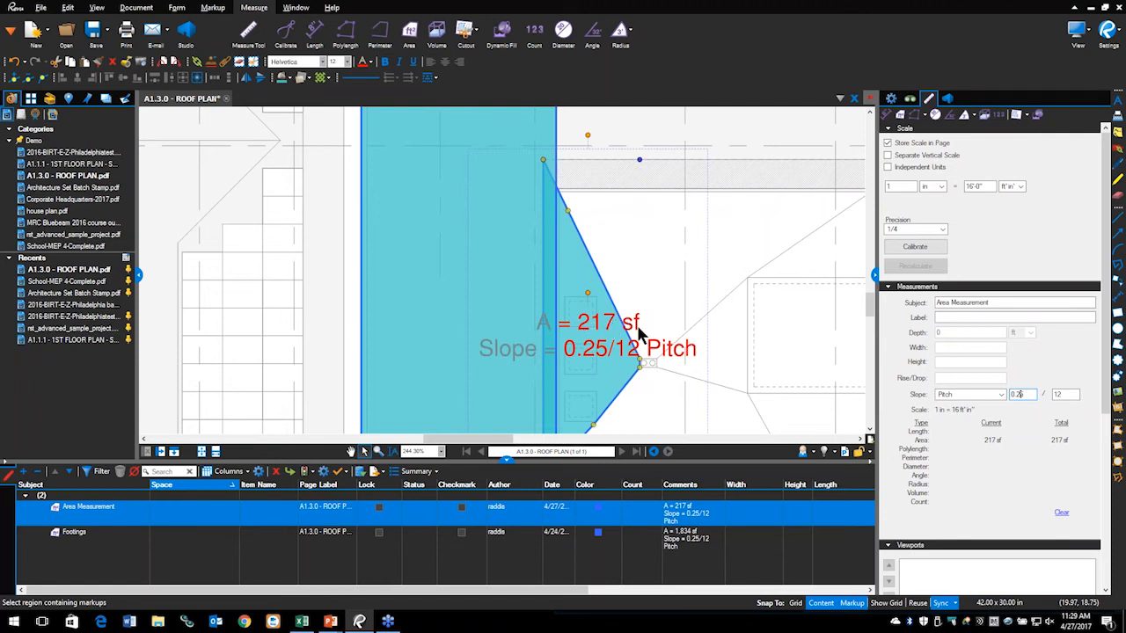
# Step: Change the pitch rise to 6 so the area reads 242 sf at 6/12, viewing both roof areas
pyautogui.moveTo(1026, 395); pyautogui.dragTo(950, 415)
pyautogui.write('1')
pyautogui.moveTo(1025, 395); pyautogui.dragTo(1001, 395)
pyautogui.write('6')
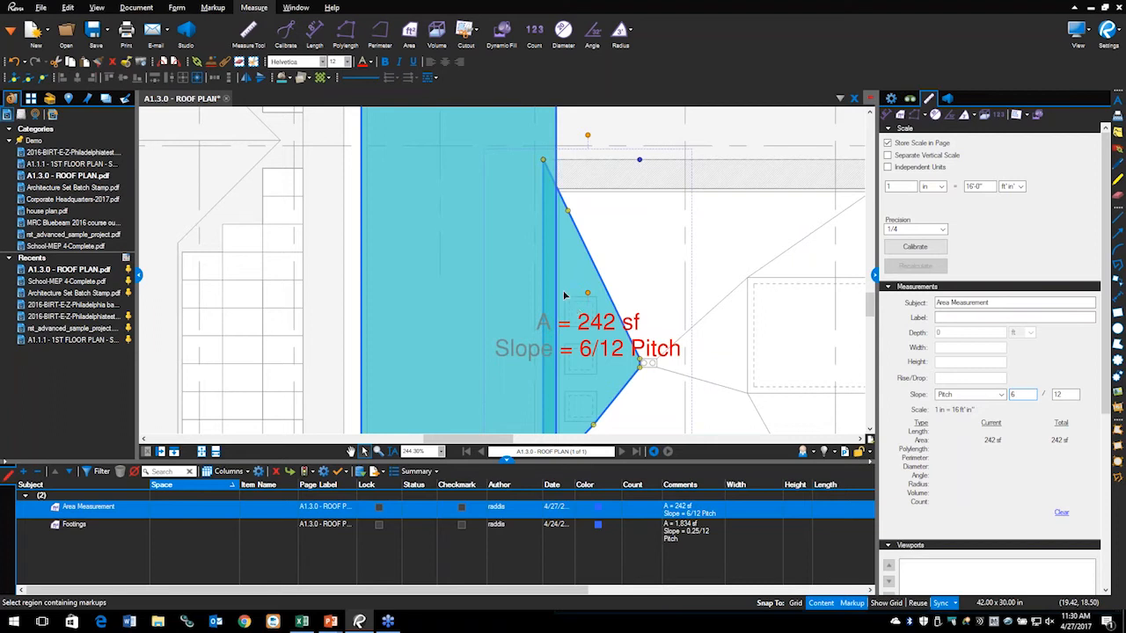
pyautogui.scroll(-4, 561, 359)
pyautogui.moveTo(745, 314); pyautogui.dragTo(585, 271)
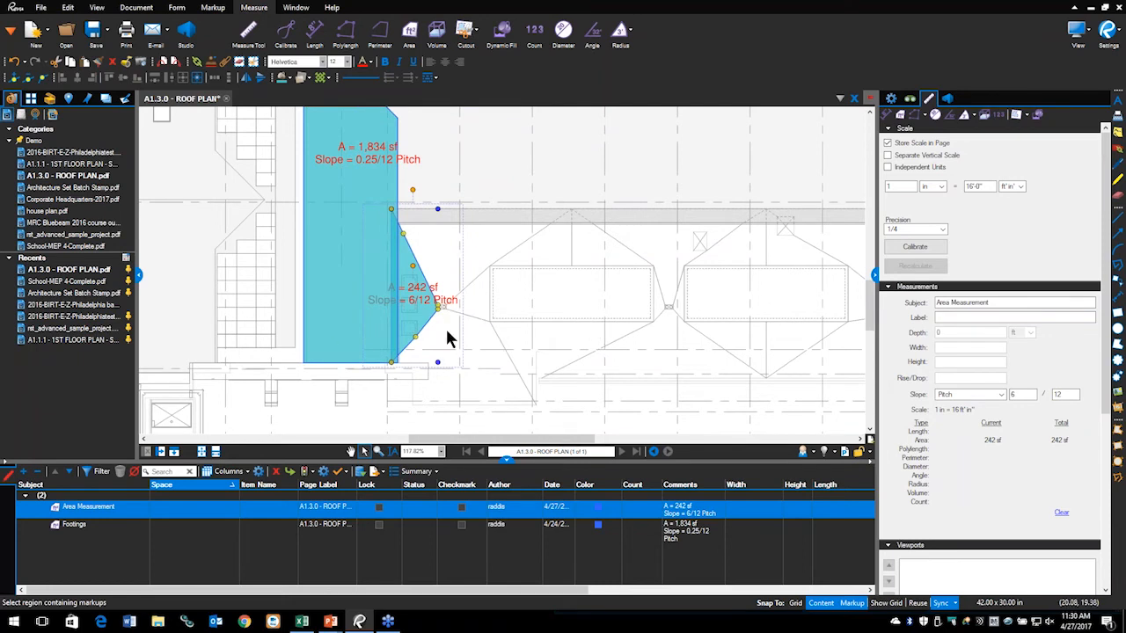
pyautogui.hotkey('alt', 'Tab')
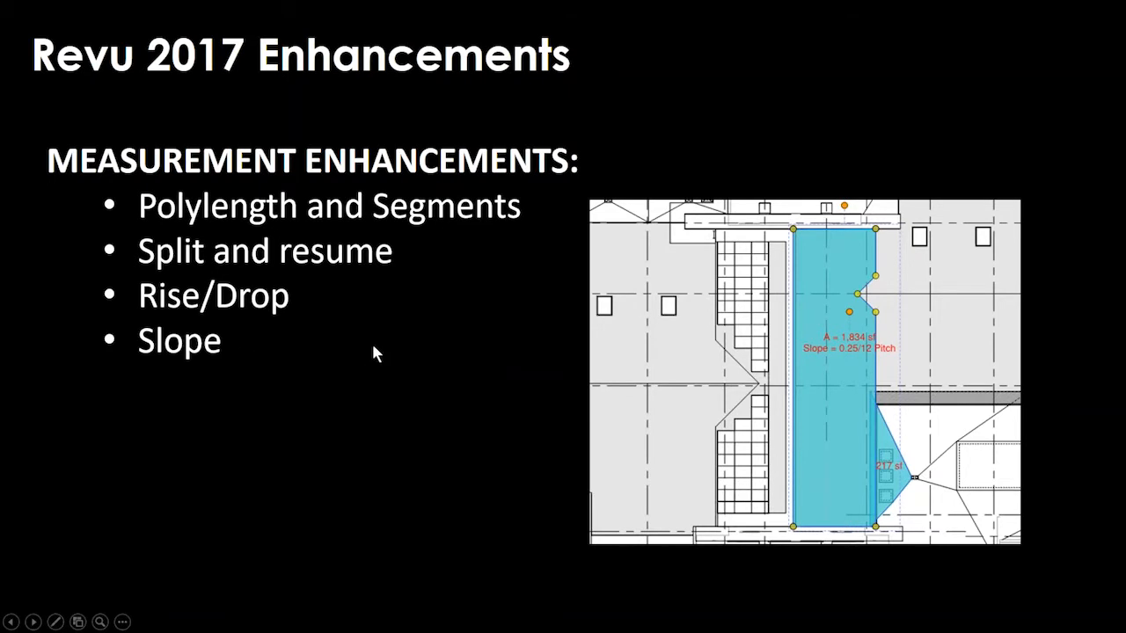
# Step: Reveal the Cutouts bullet, then close the roof plan without saving and open house plan.pdf
pyautogui.click(397, 331)
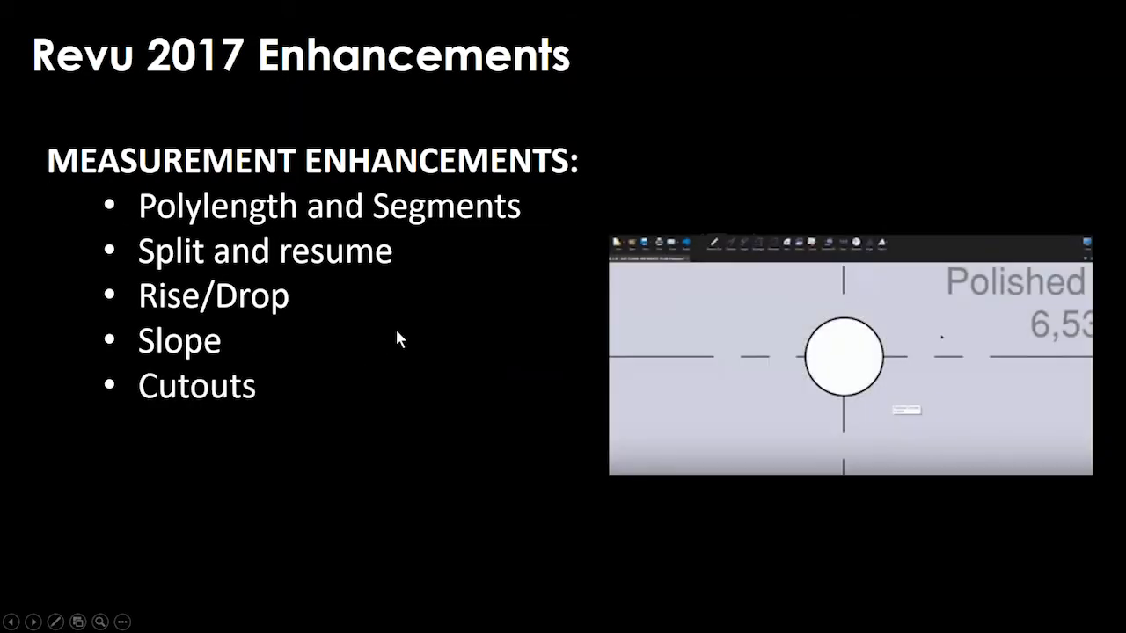
pyautogui.hotkey('alt', 'Tab')
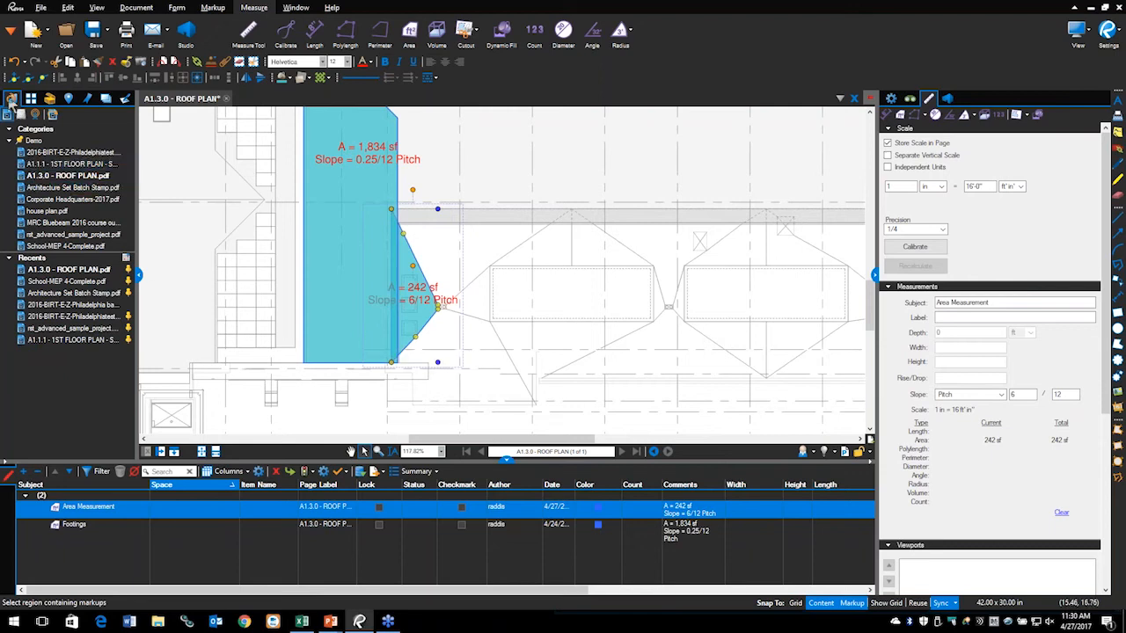
pyautogui.click(226, 98)
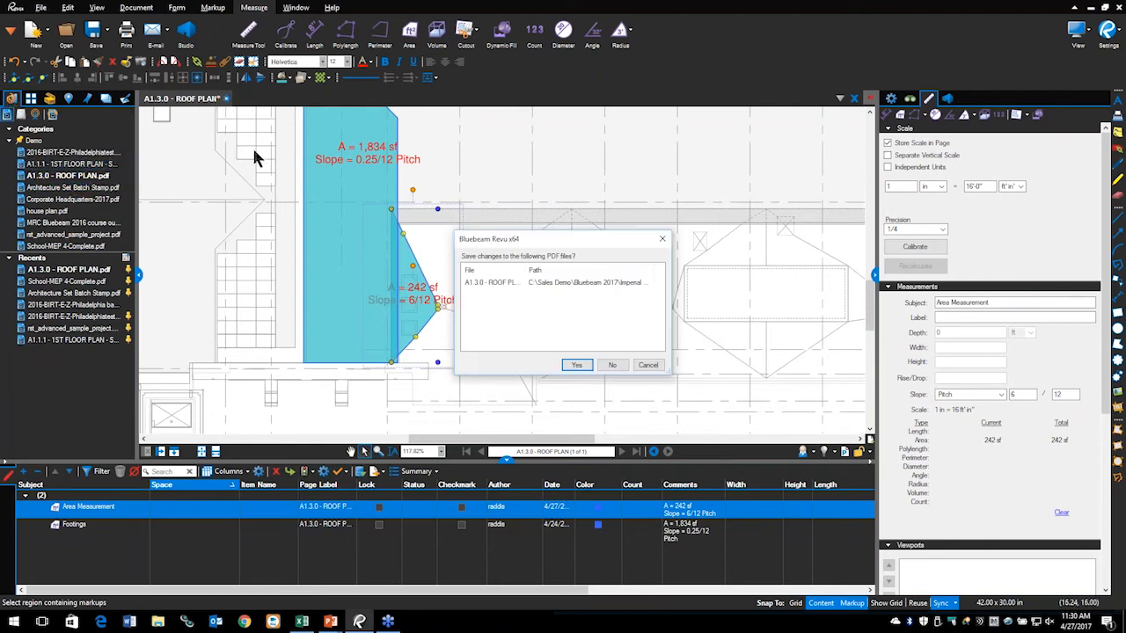
pyautogui.click(611, 365)
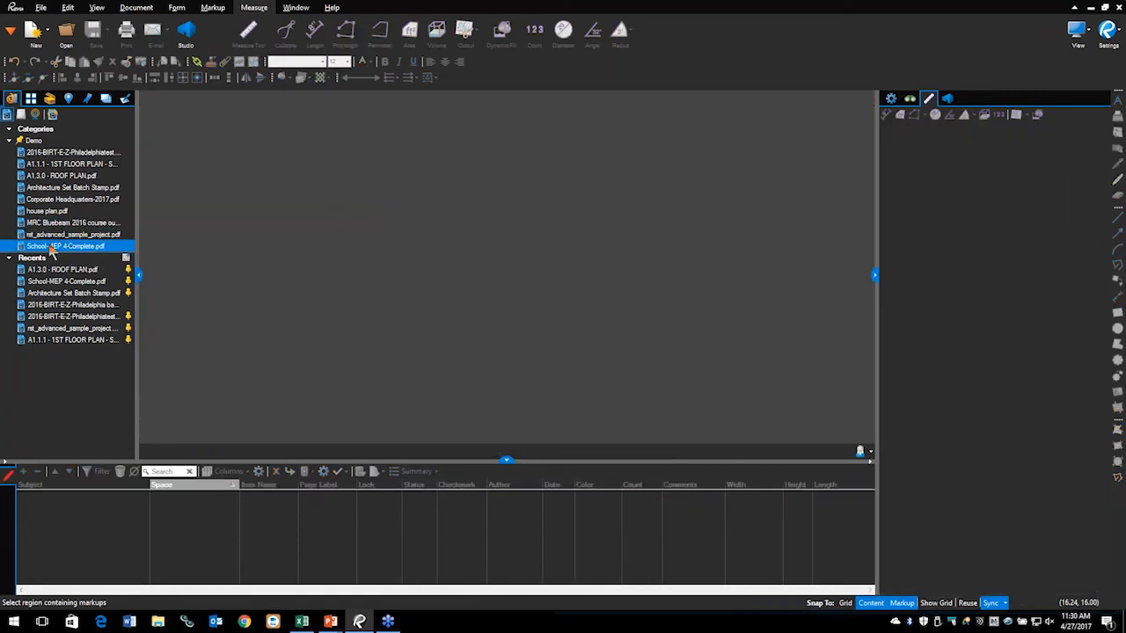
pyautogui.click(50, 211)
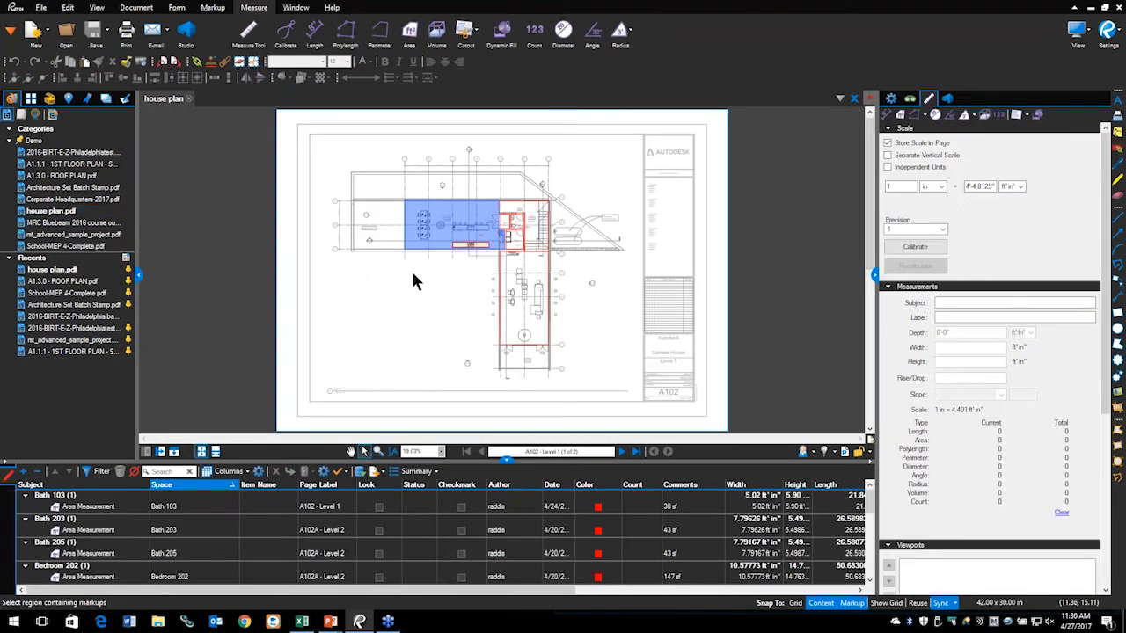
# Step: Zoom in on the 763 sf Kitchen + Dining area and briefly mark it for emphasis
pyautogui.scroll(3, 412, 259)
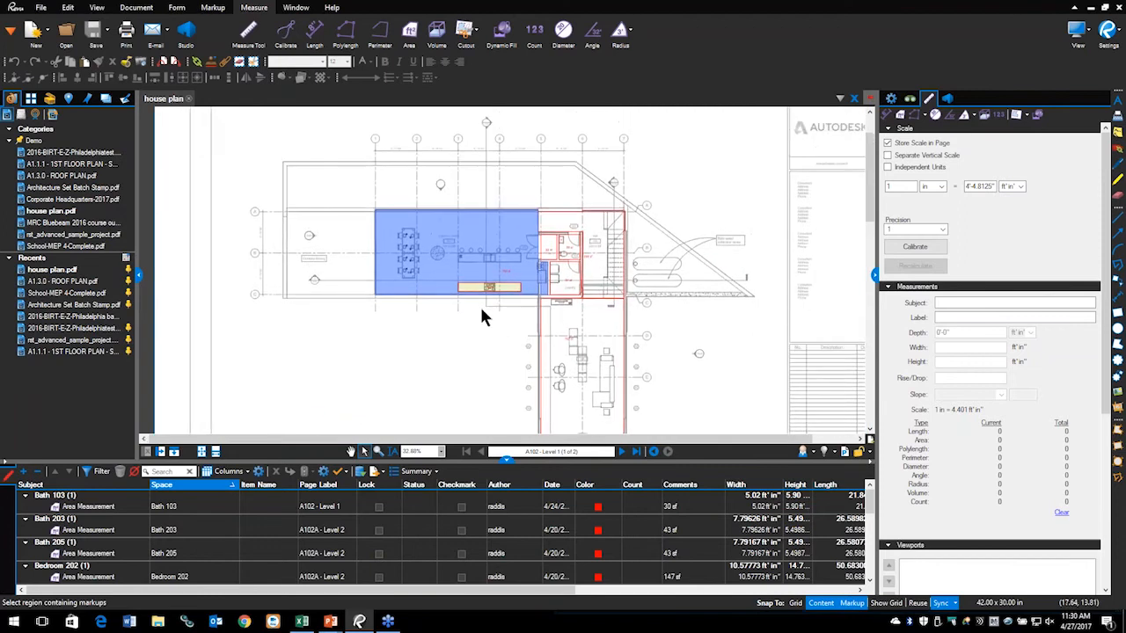
pyautogui.scroll(5, 480, 310)
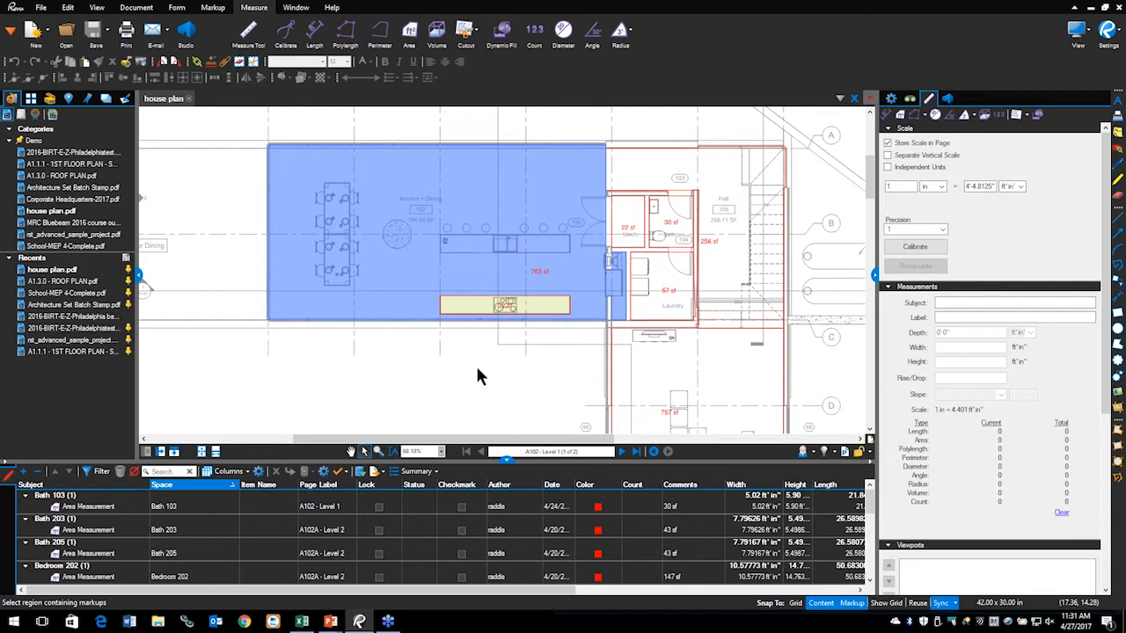
pyautogui.scroll(4, 670, 264)
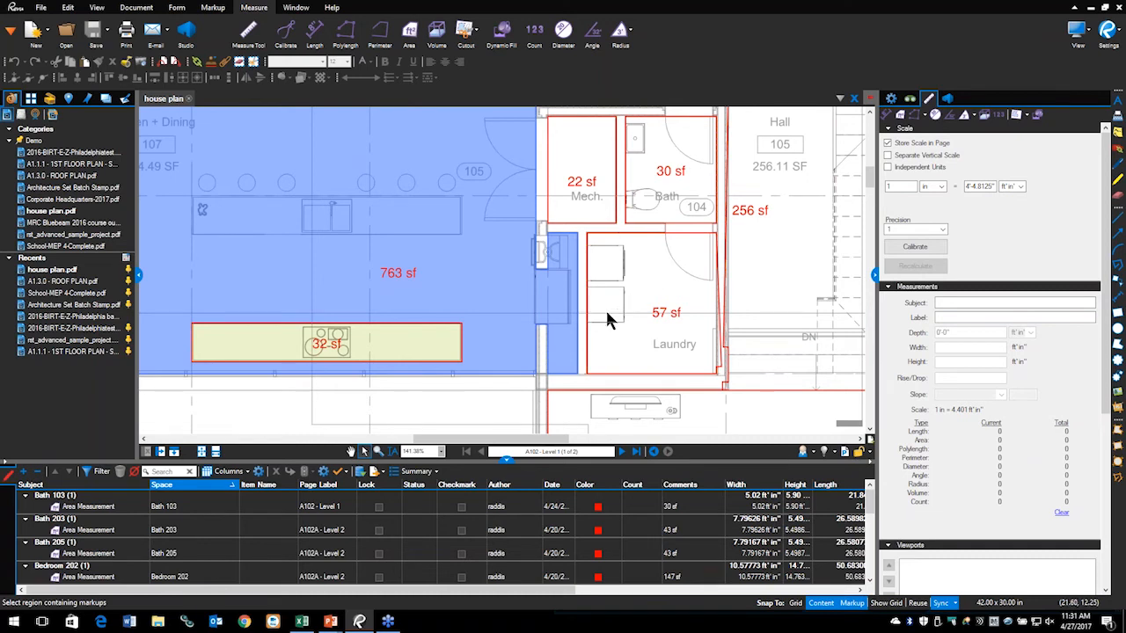
pyautogui.scroll(-4, 457, 361)
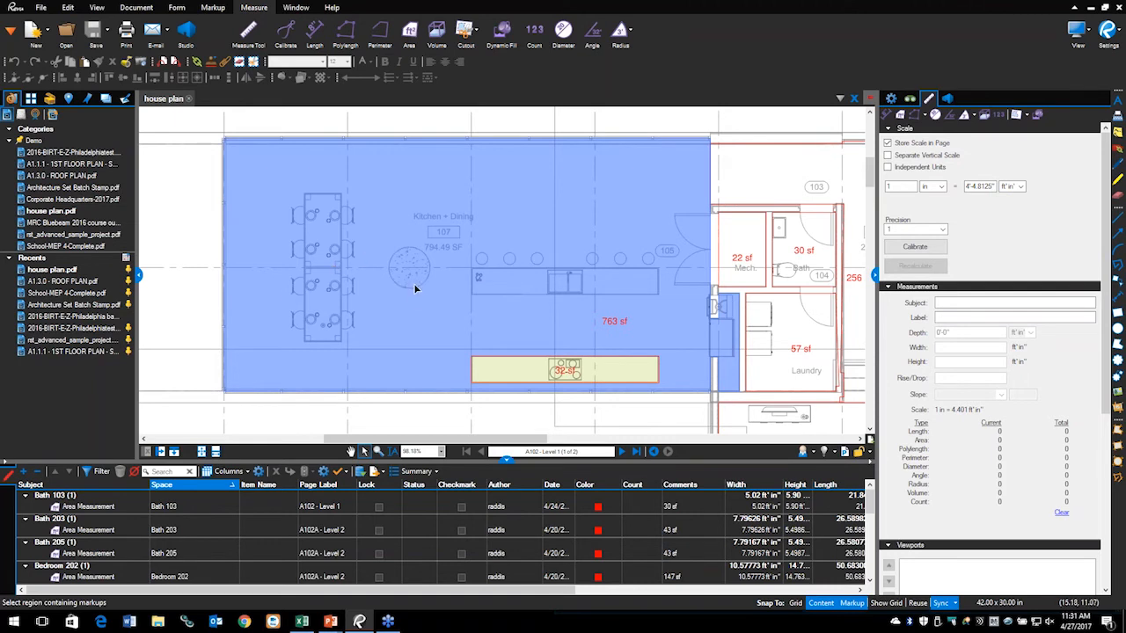
pyautogui.scroll(3, 416, 289)
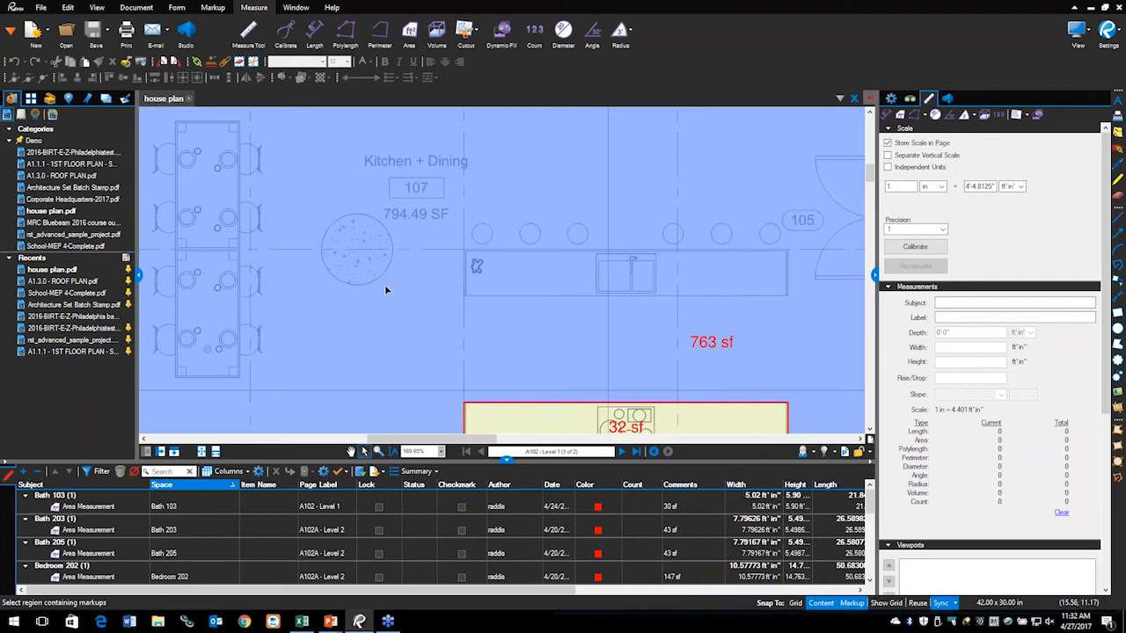
pyautogui.scroll(-3, 386, 303)
pyautogui.scroll(2, 565, 334)
pyautogui.scroll(1, 565, 333)
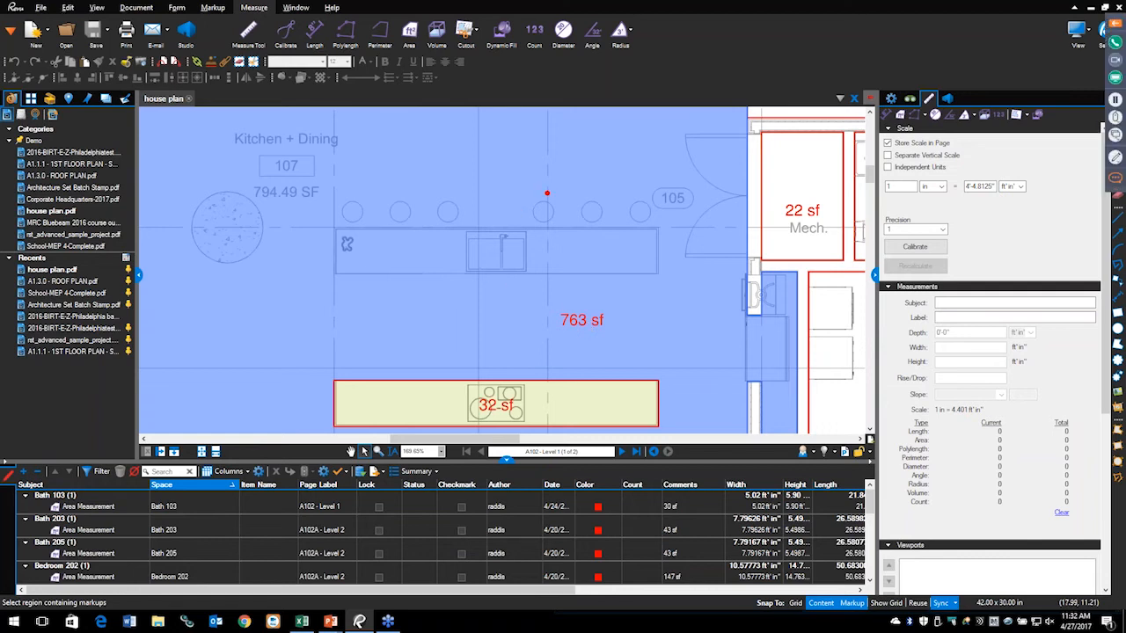
pyautogui.moveTo(484, 218)
pyautogui.mouseDown()
pyautogui.moveTo(352, 208)
pyautogui.moveTo(443, 311)
pyautogui.moveTo(697, 270)
pyautogui.moveTo(535, 204)
pyautogui.moveTo(467, 204)
pyautogui.mouseUp()
pyautogui.press('Escape')
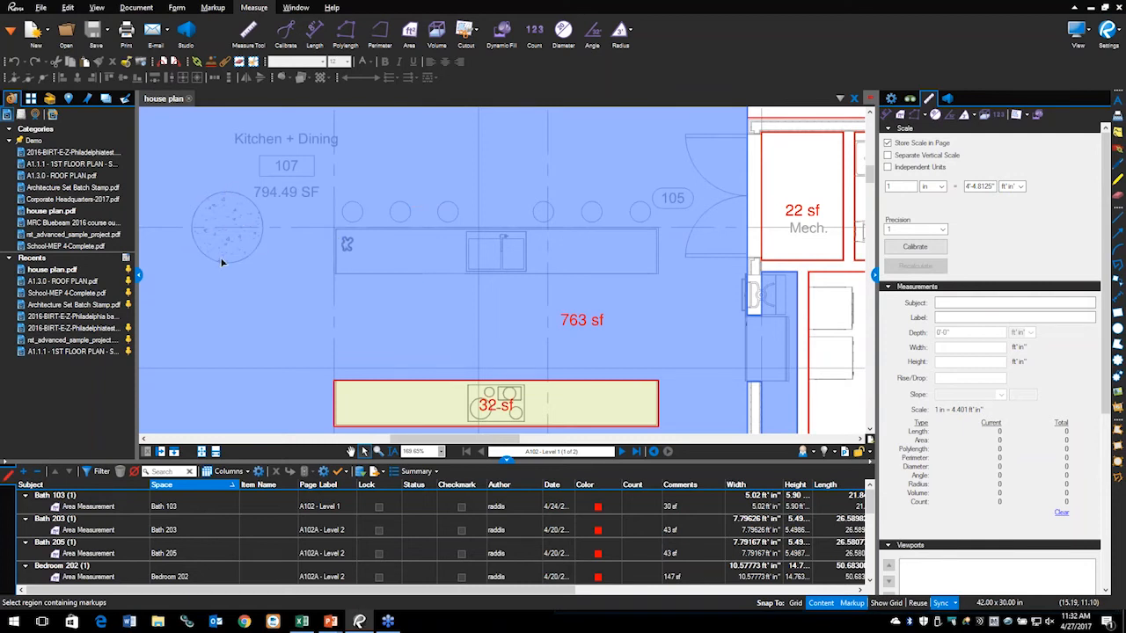
# Step: Show the polygon and ellipse cutout choices for the Kitchen + Dining area measurement
pyautogui.scroll(1, 449, 299)
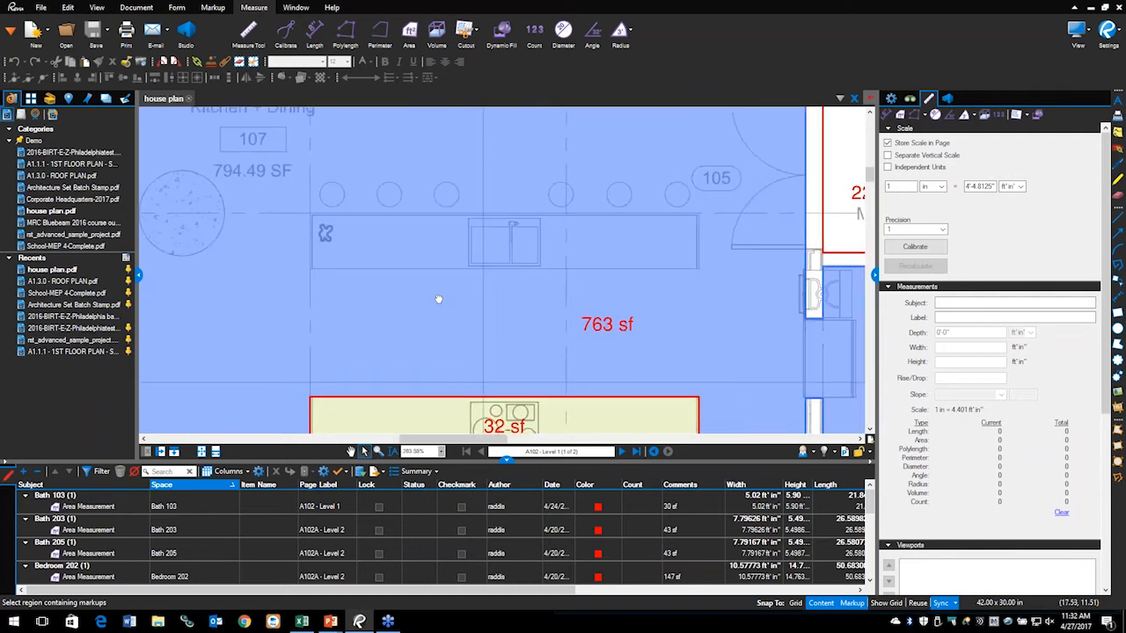
pyautogui.hscroll(1, 413, 293)
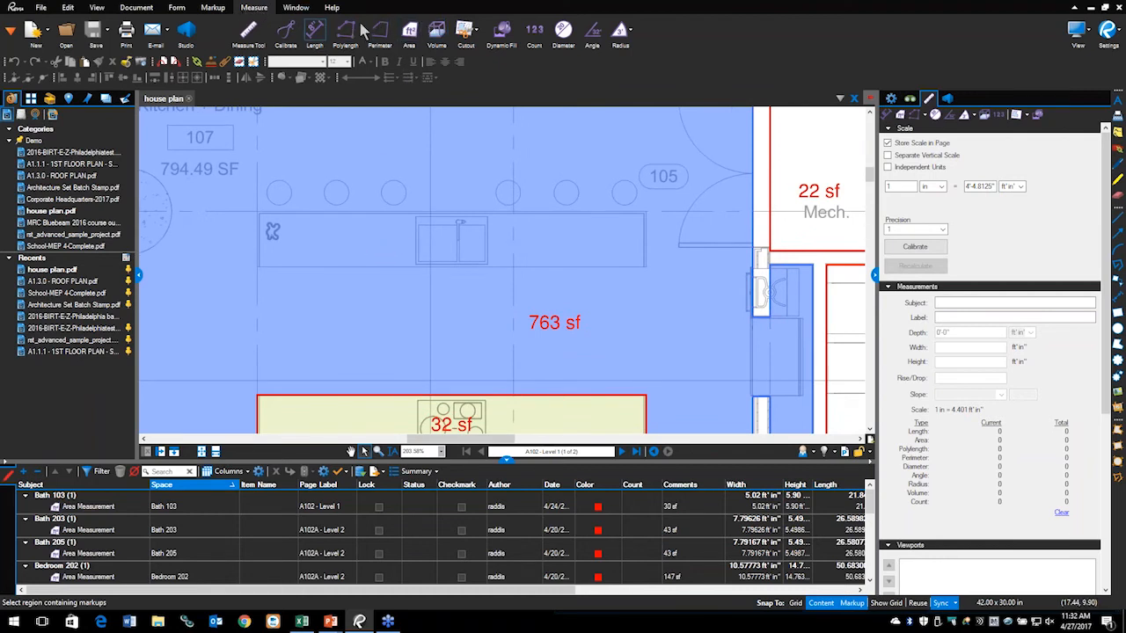
pyautogui.click(477, 32)
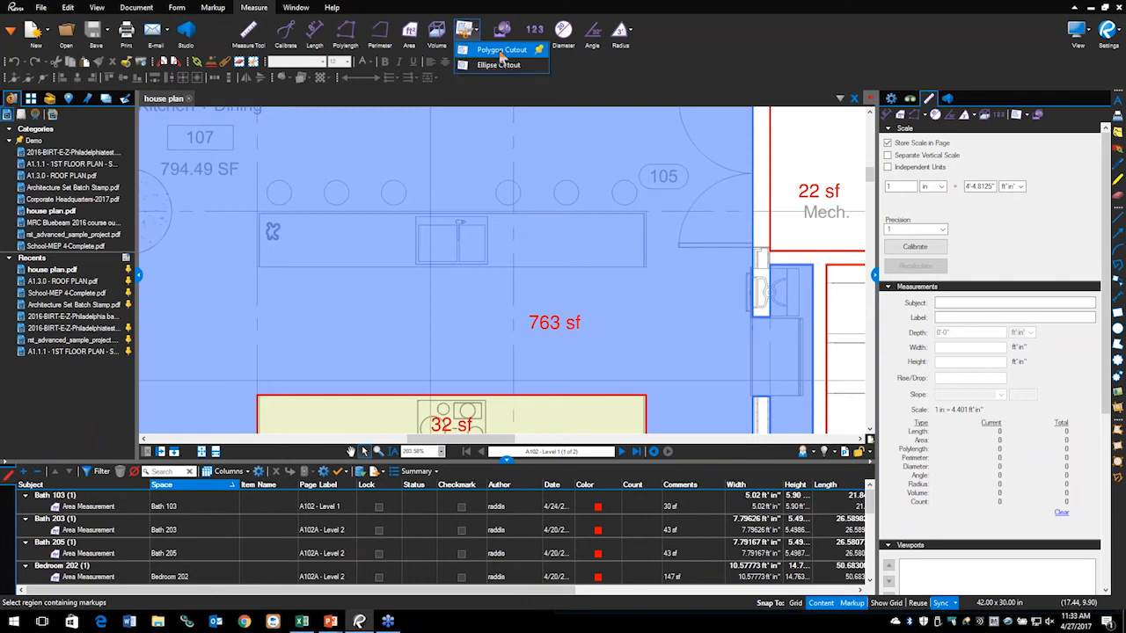
# Step: Cut the kitchen island out of the Kitchen + Dining area with a polygon cutout, reducing it to 731 sf
pyautogui.click(502, 50)
pyautogui.scroll(3, 255, 216)
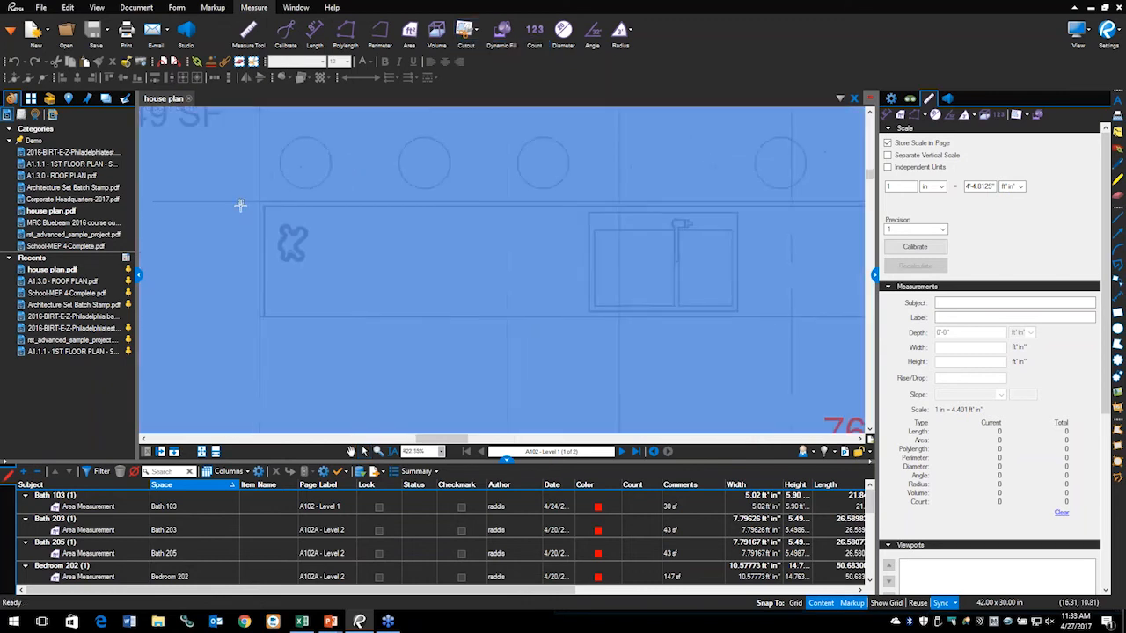
pyautogui.scroll(-3, 345, 234)
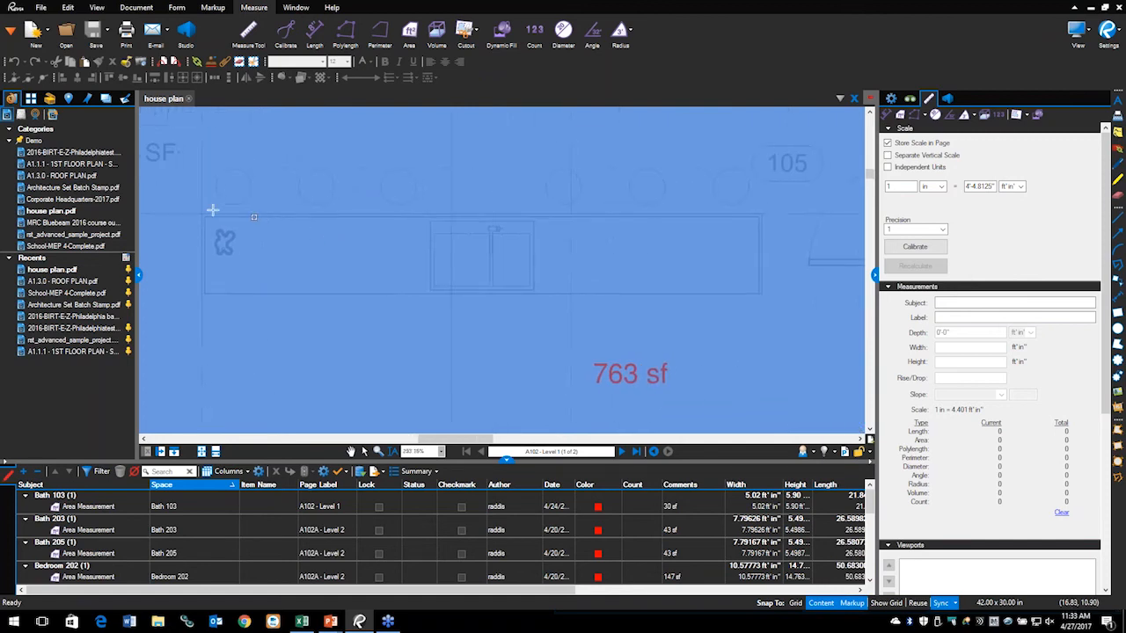
pyautogui.moveTo(202, 213); pyautogui.dragTo(762, 295)
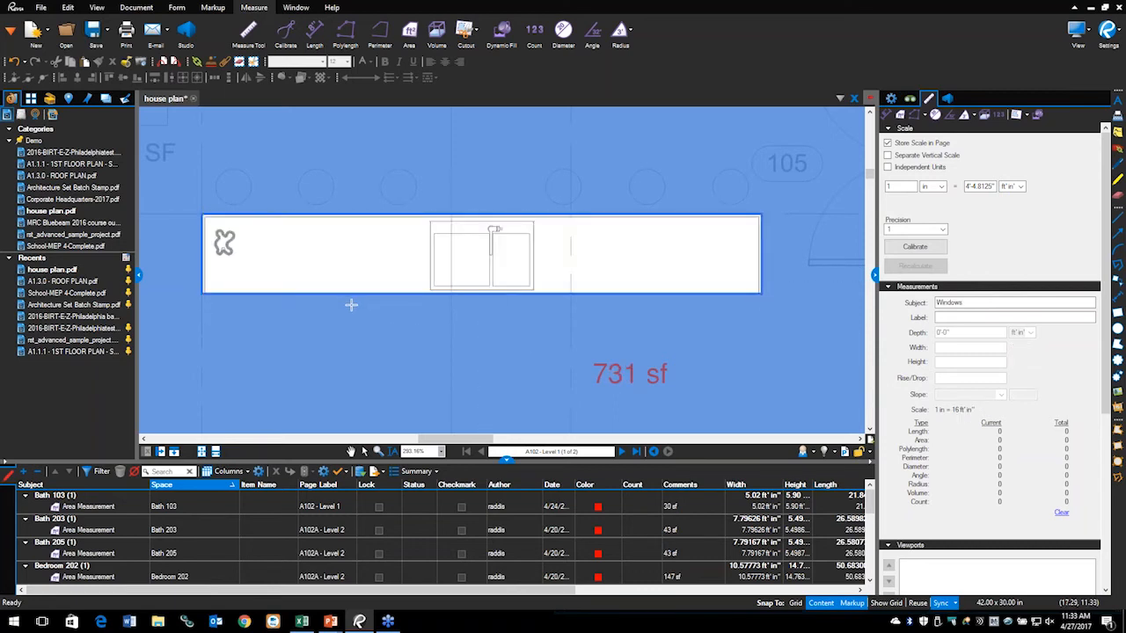
pyautogui.press('Escape')
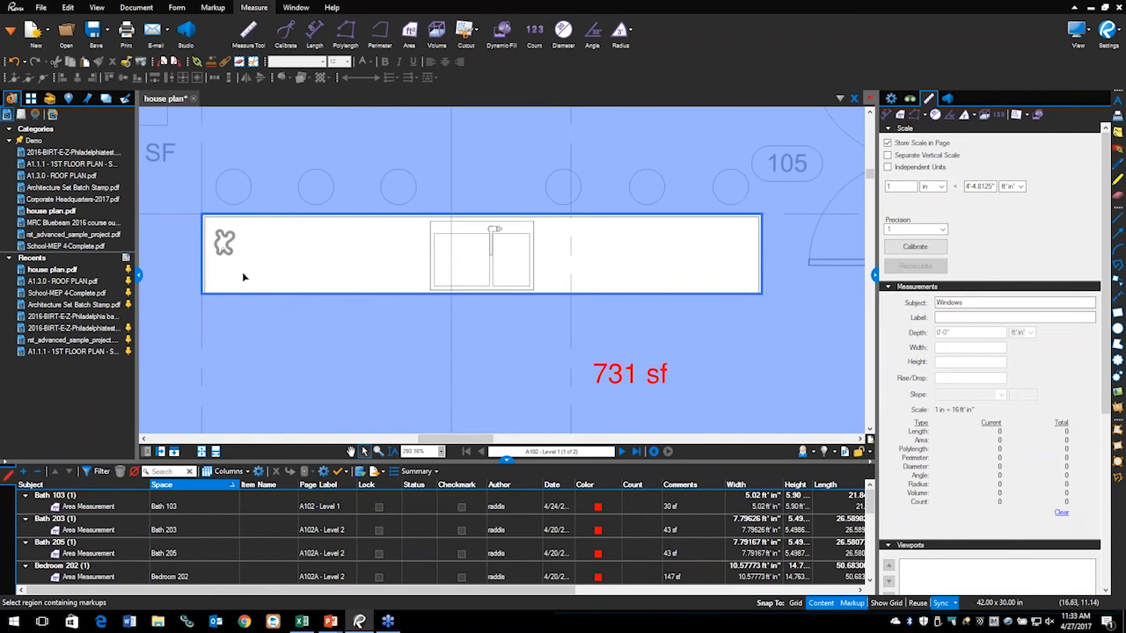
pyautogui.scroll(-3, 243, 277)
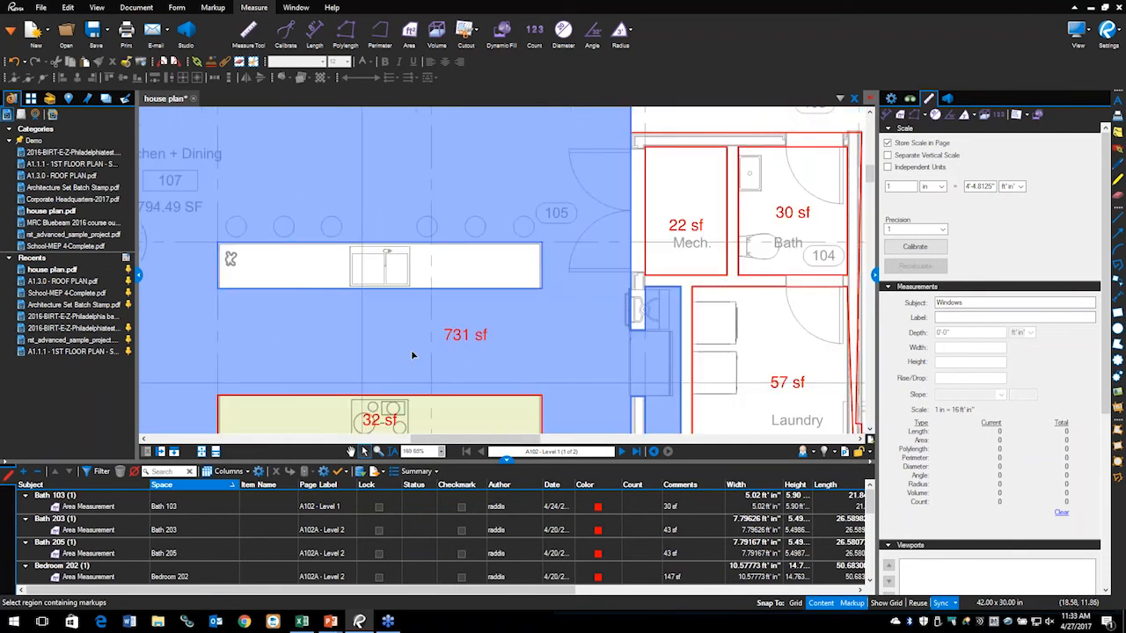
pyautogui.moveTo(394, 334); pyautogui.dragTo(581, 323)
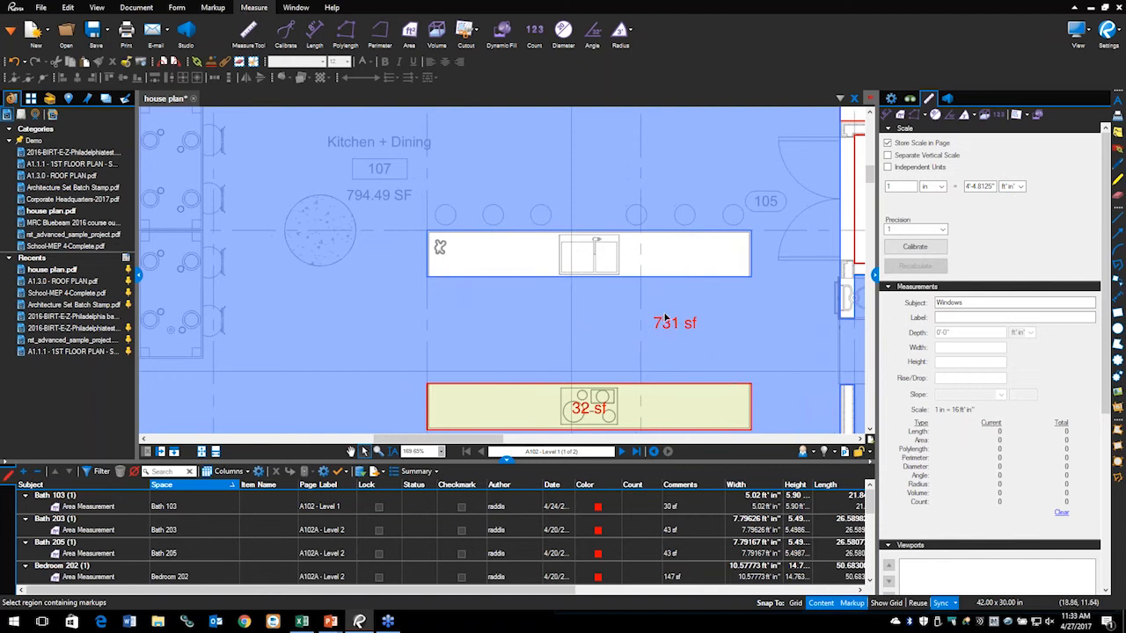
# Step: Drag the 731 sf label left beside the round table and zoom in to frame the table
pyautogui.moveTo(666, 322); pyautogui.dragTo(349, 294)
pyautogui.scroll(2, 349, 300)
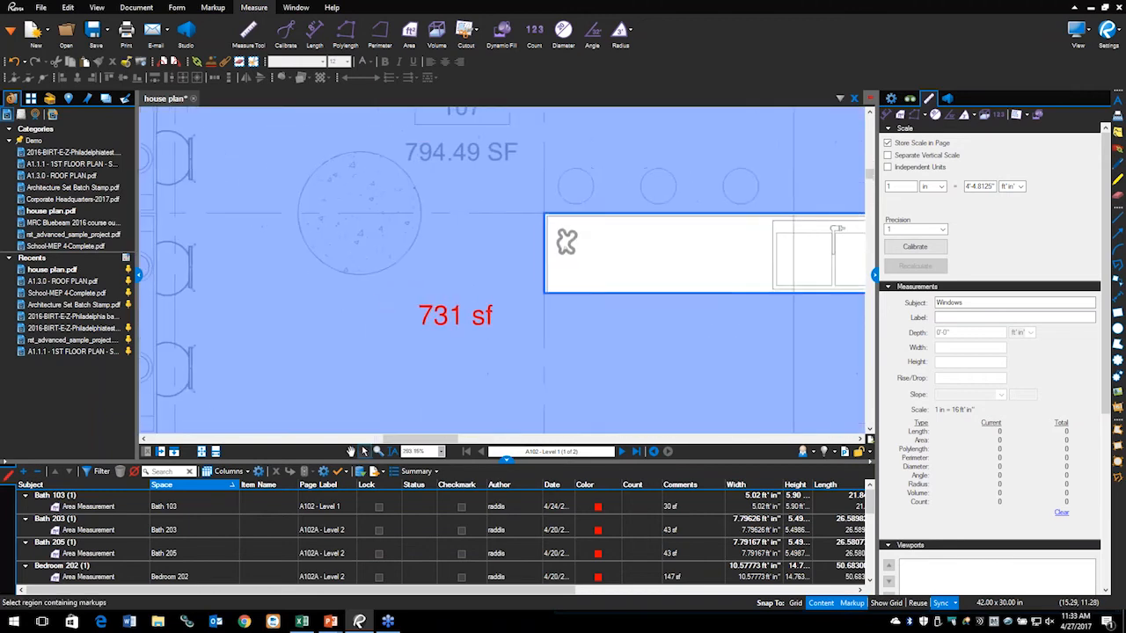
pyautogui.scroll(1, 381, 288)
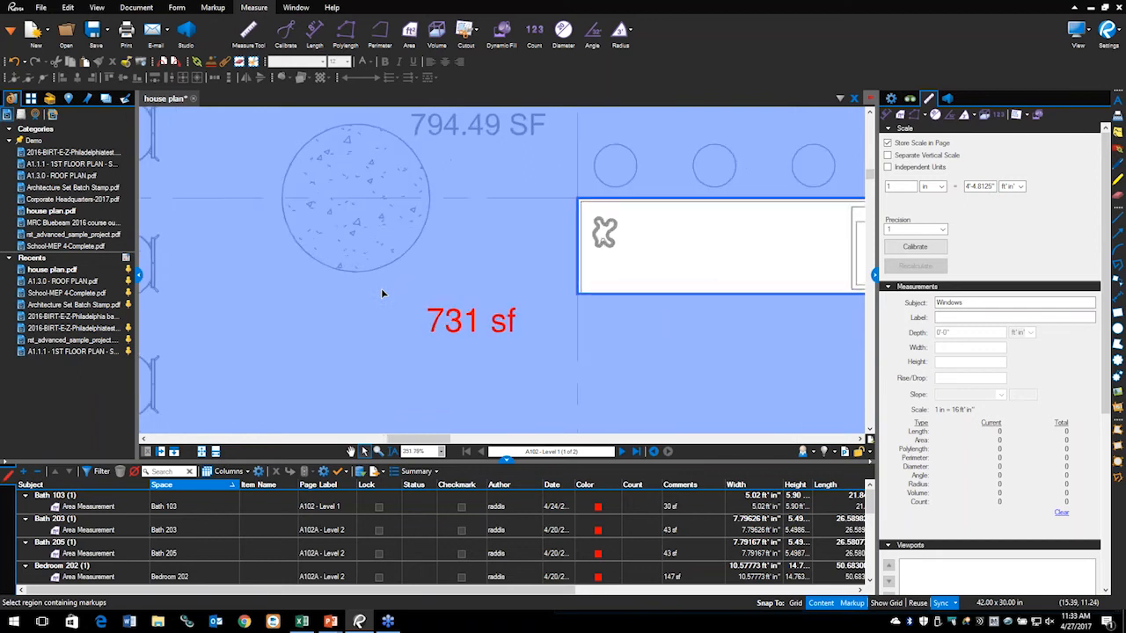
pyautogui.moveTo(368, 220); pyautogui.dragTo(375, 260)
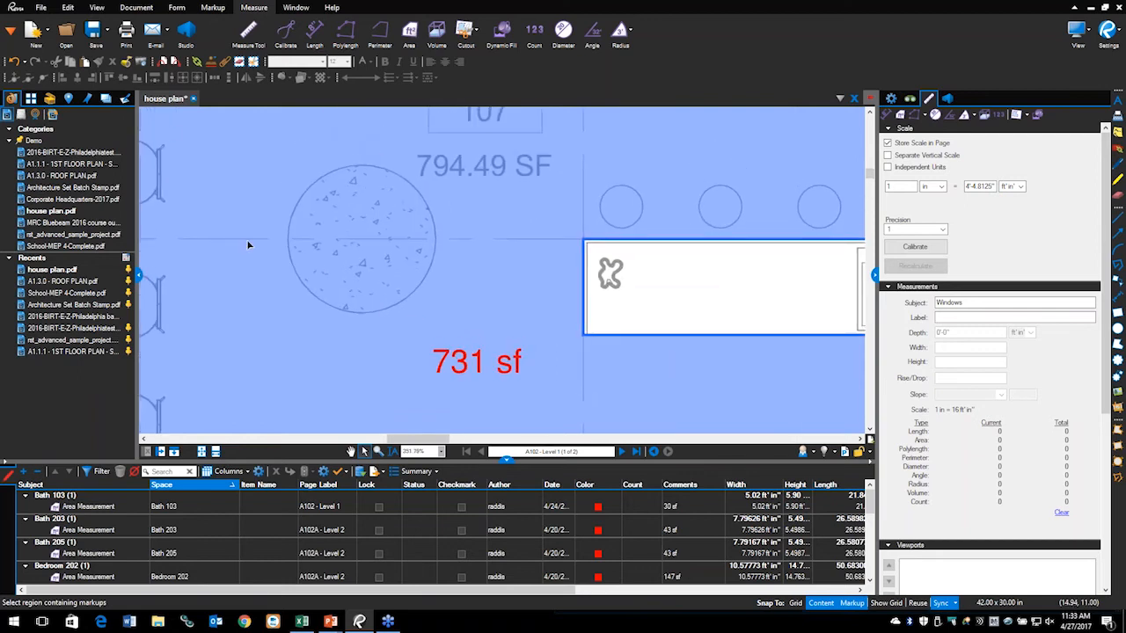
pyautogui.click(334, 191)
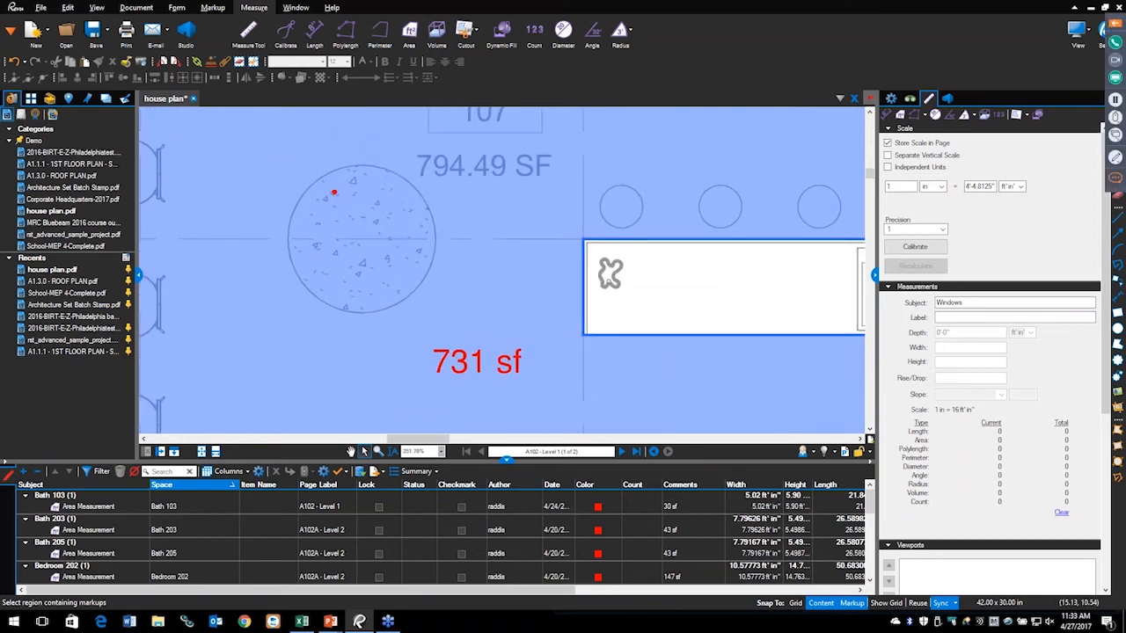
pyautogui.moveTo(284, 160)
pyautogui.mouseDown()
pyautogui.moveTo(374, 268)
pyautogui.moveTo(438, 316)
pyautogui.mouseUp()
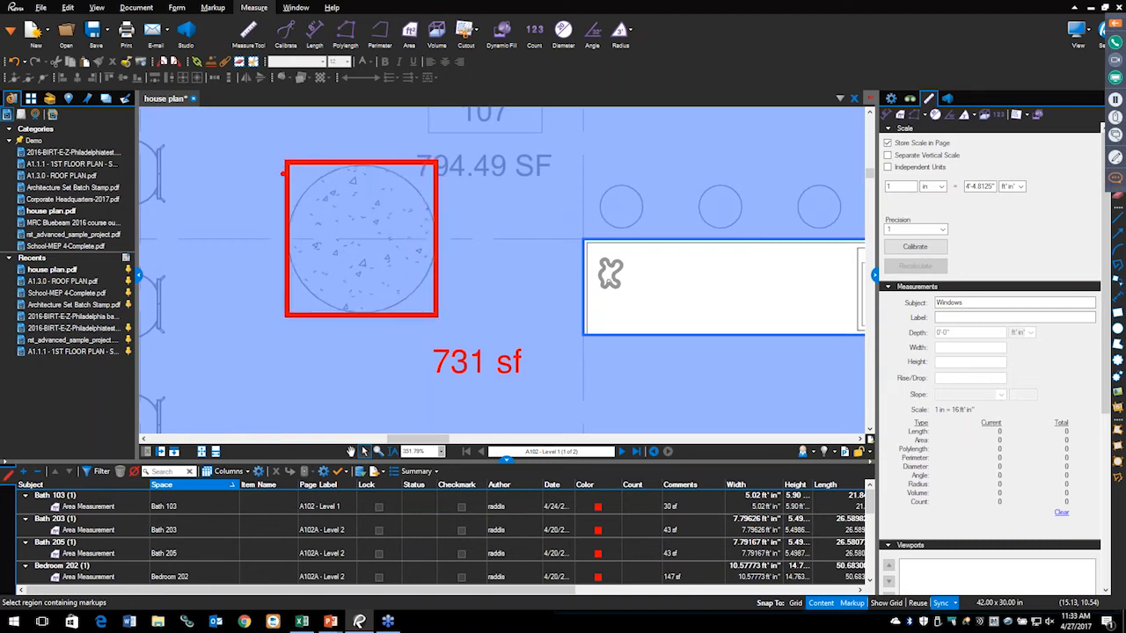
pyautogui.moveTo(280, 144); pyautogui.dragTo(264, 173)
pyautogui.moveTo(427, 309)
pyautogui.mouseDown()
pyautogui.moveTo(427, 328)
pyautogui.moveTo(440, 328)
pyautogui.mouseUp()
pyautogui.press('Escape')
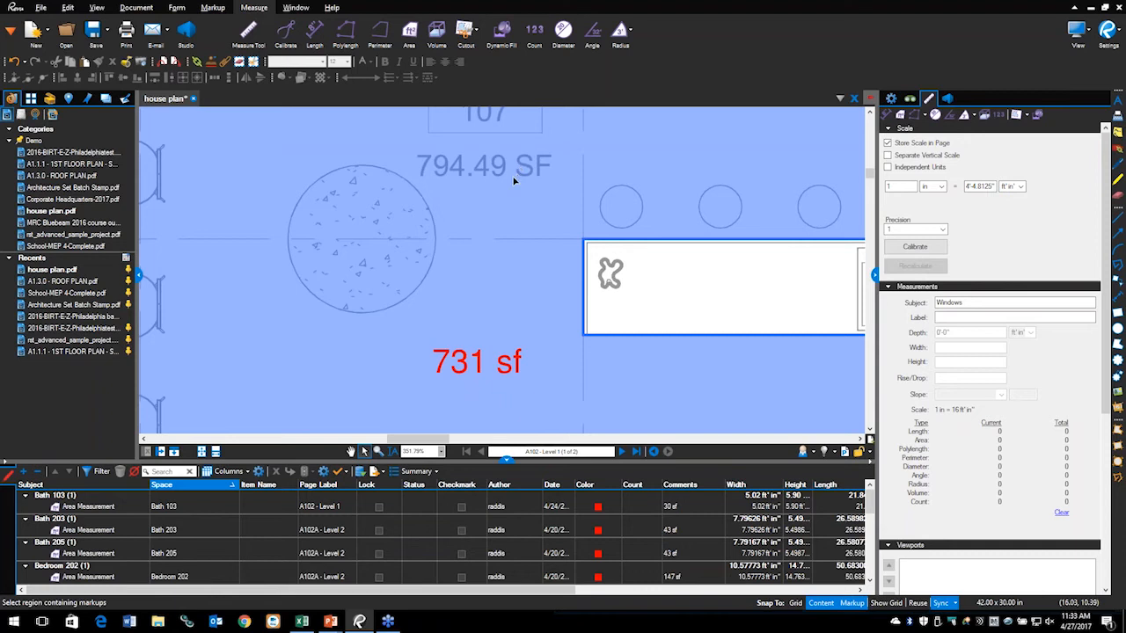
# Step: Turn on the full-screen crosshair and cut an ellipse around the round table, reducing the area to 723 sf
pyautogui.click(1103, 33)
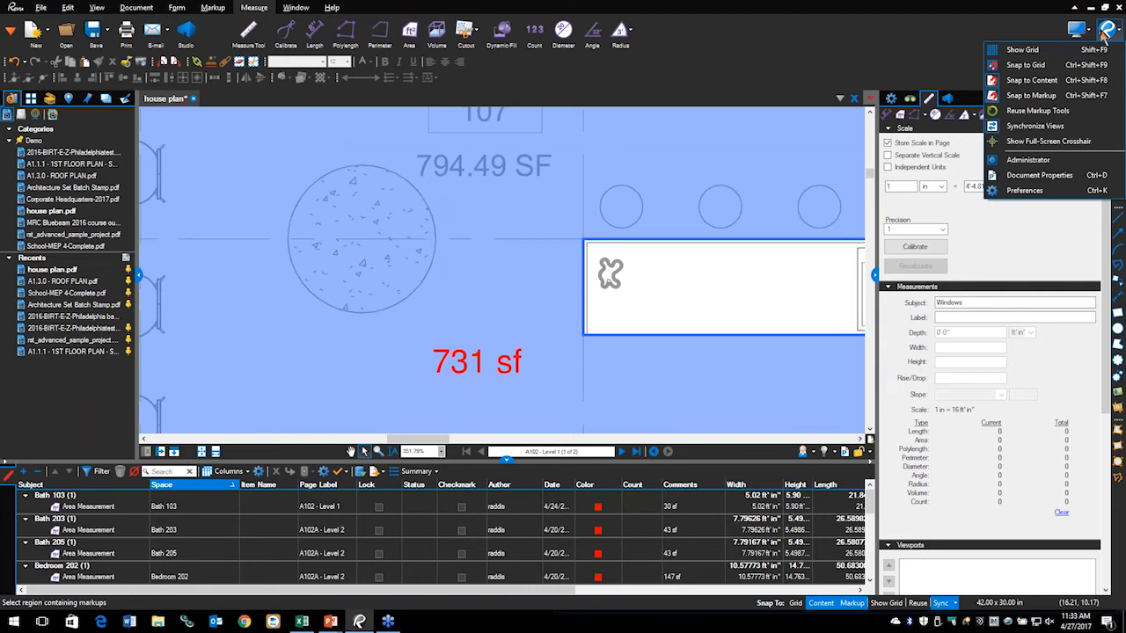
pyautogui.click(1027, 143)
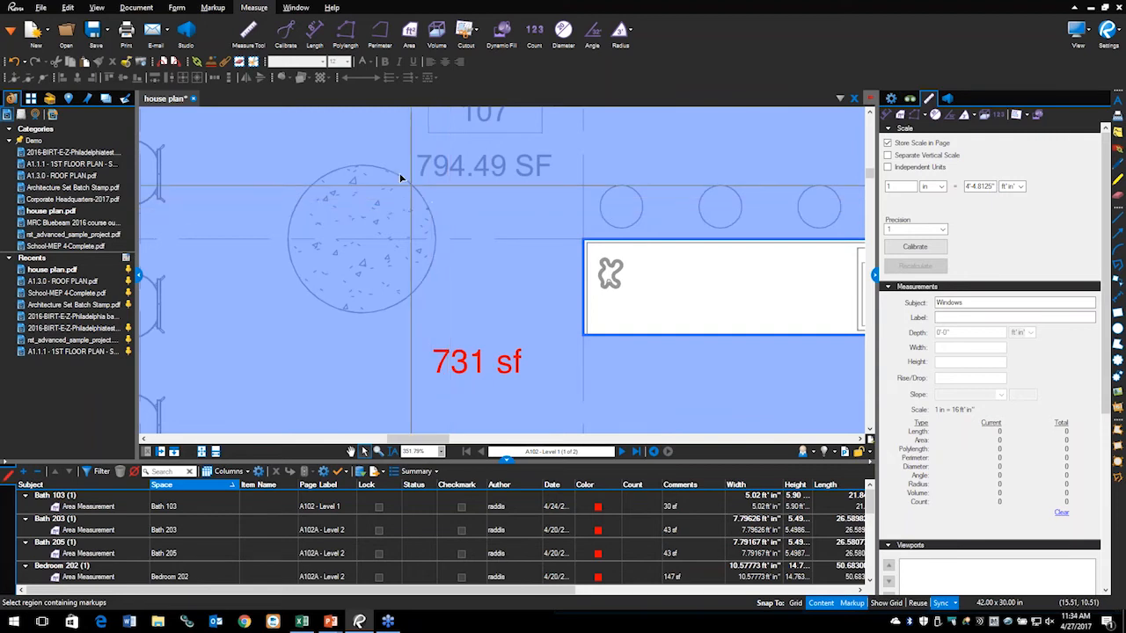
pyautogui.click(477, 35)
pyautogui.click(490, 65)
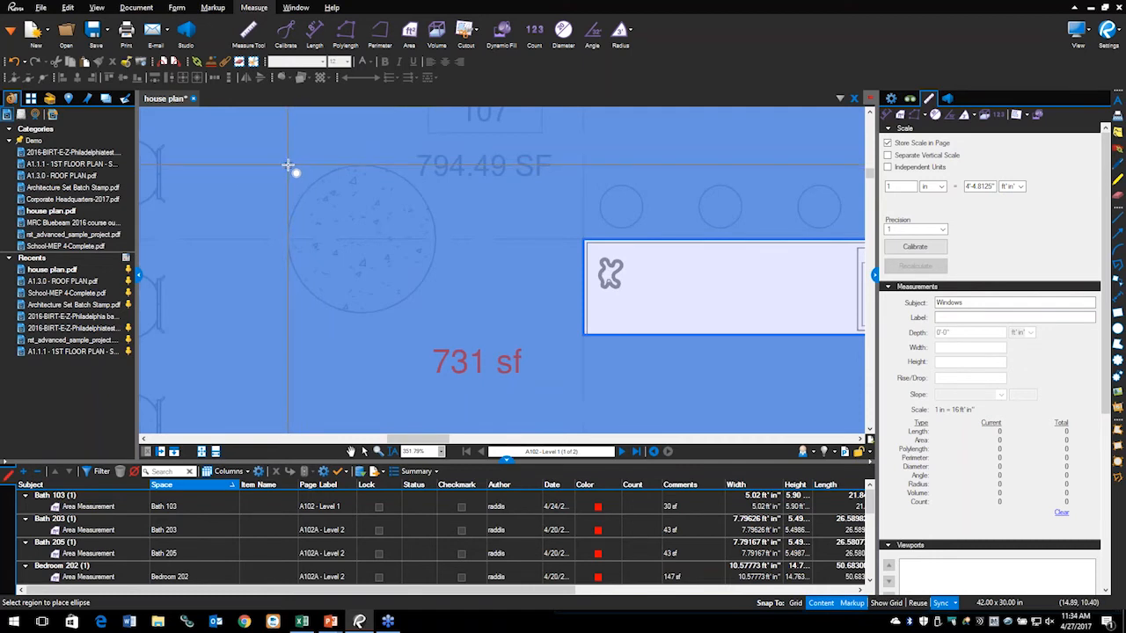
pyautogui.moveTo(287, 164); pyautogui.dragTo(440, 313)
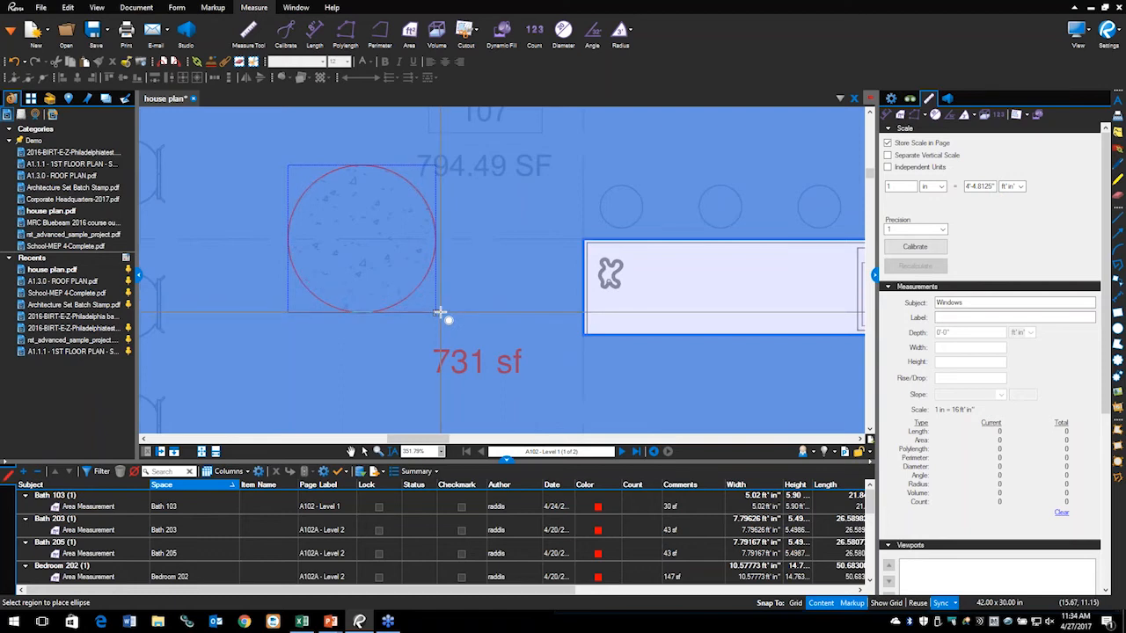
pyautogui.moveTo(440, 312); pyautogui.dragTo(440, 313)
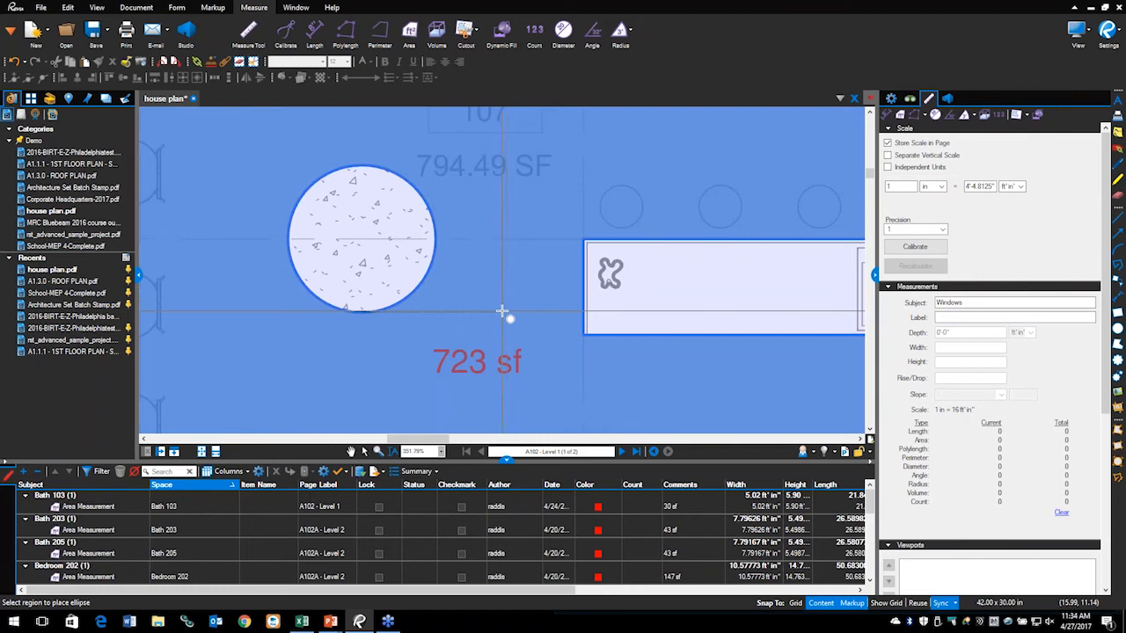
pyautogui.press('Escape')
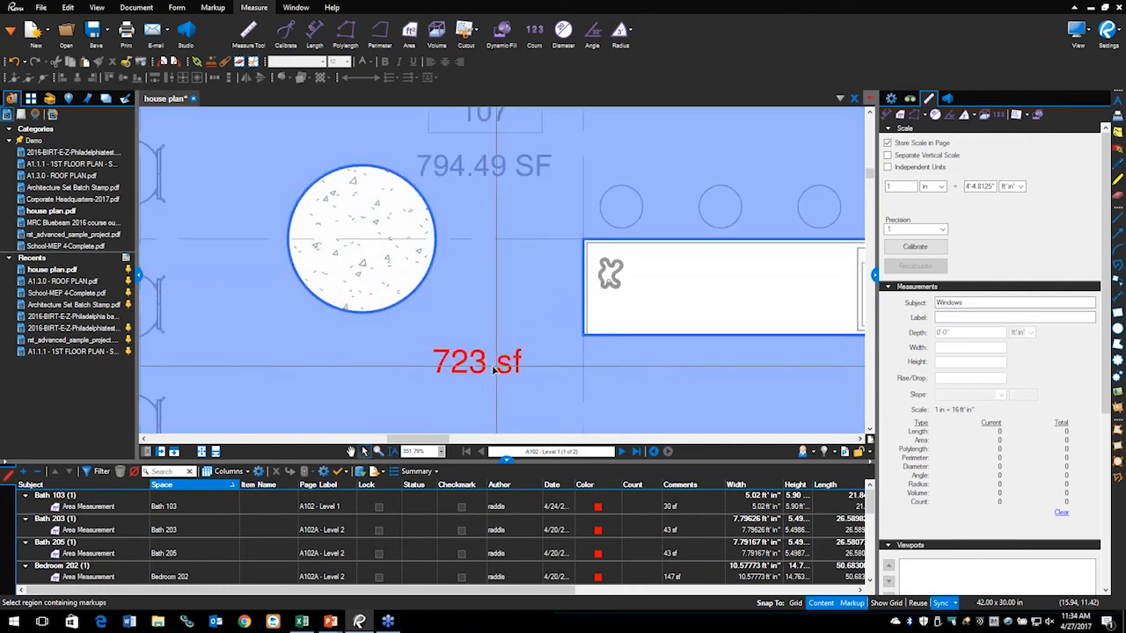
# Step: Turn the full-screen crosshair off and set the kitchen area measurement's subject to Column
pyautogui.click(1101, 46)
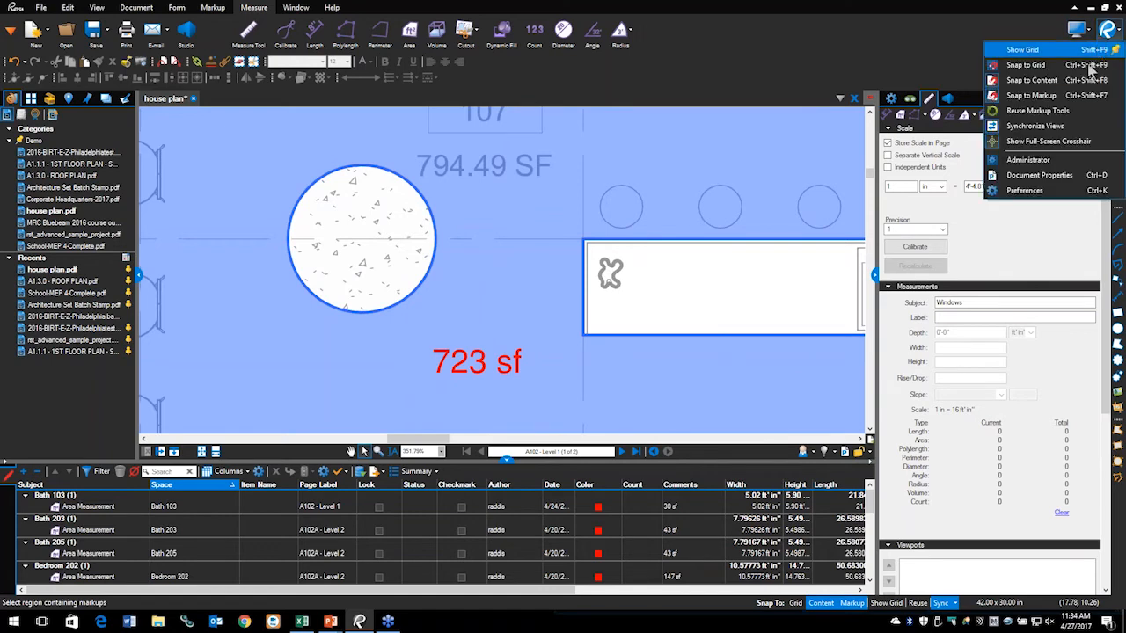
pyautogui.click(1047, 141)
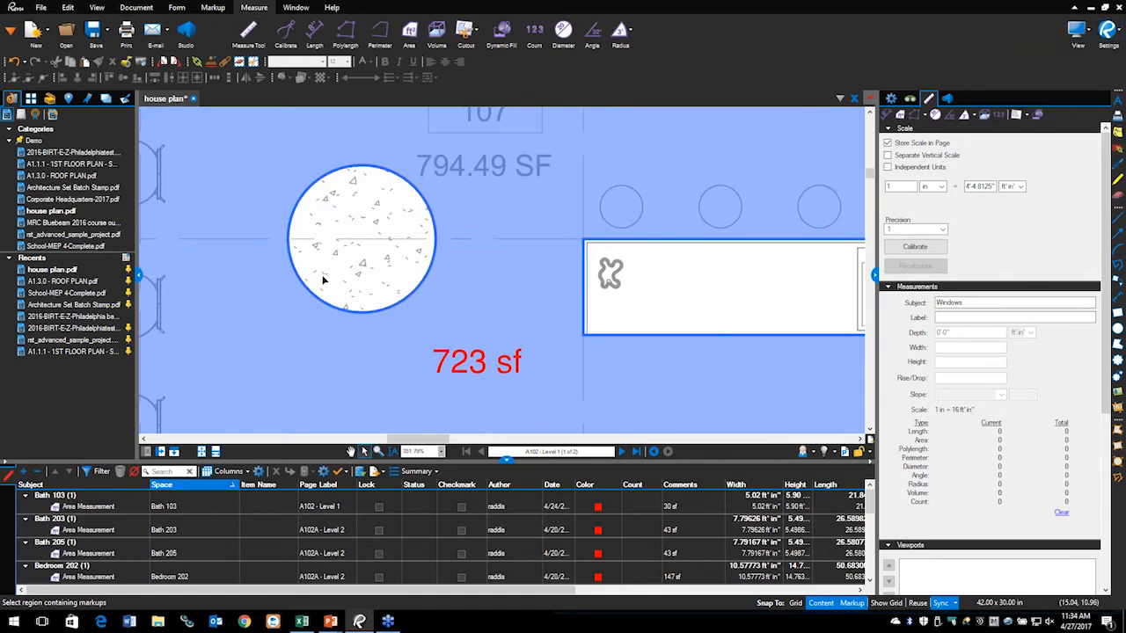
pyautogui.click(328, 186)
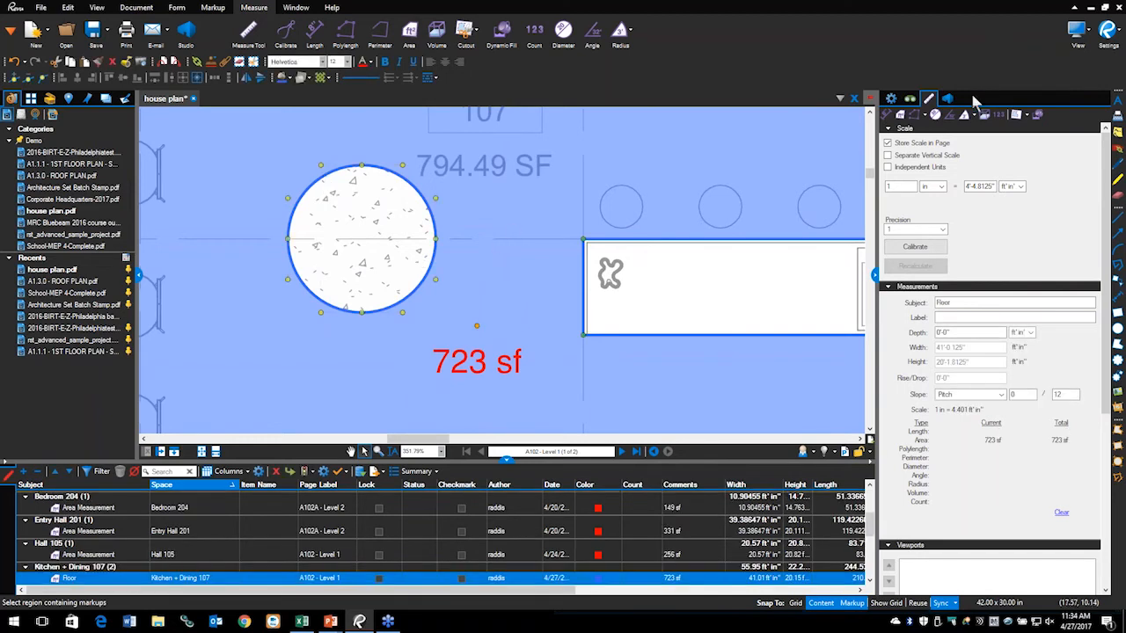
pyautogui.click(891, 99)
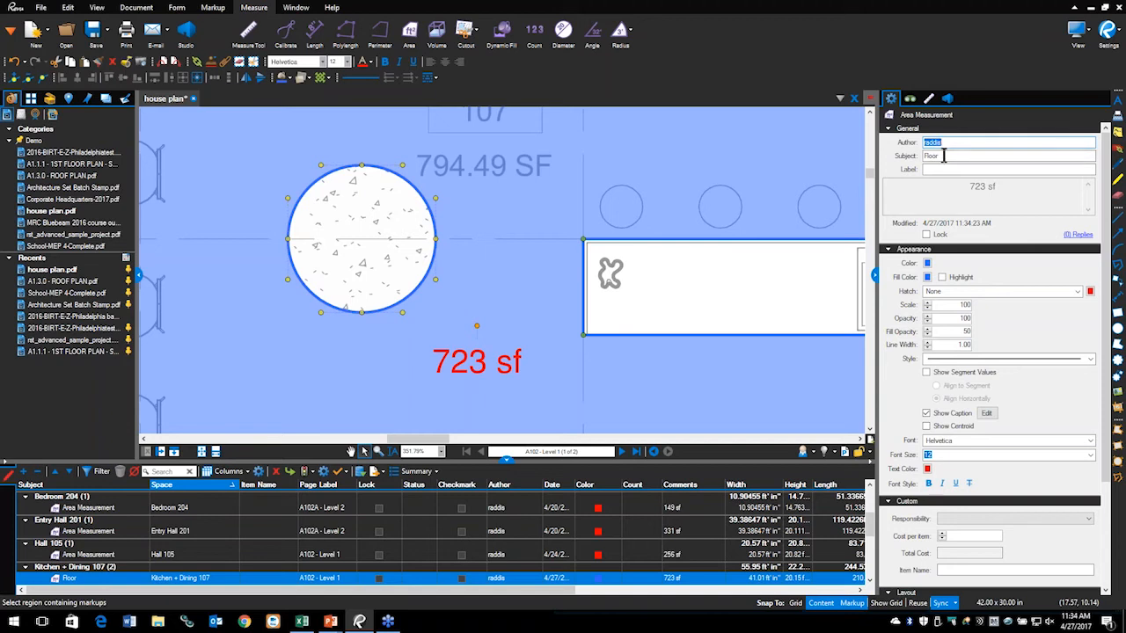
pyautogui.press('Tab')
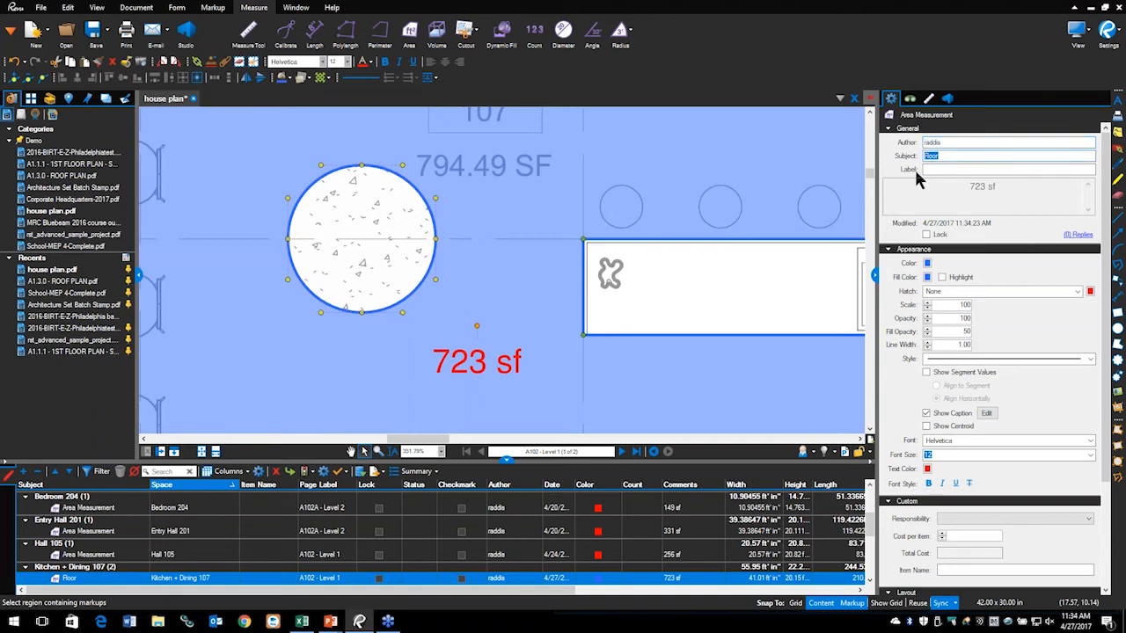
pyautogui.write('Column')
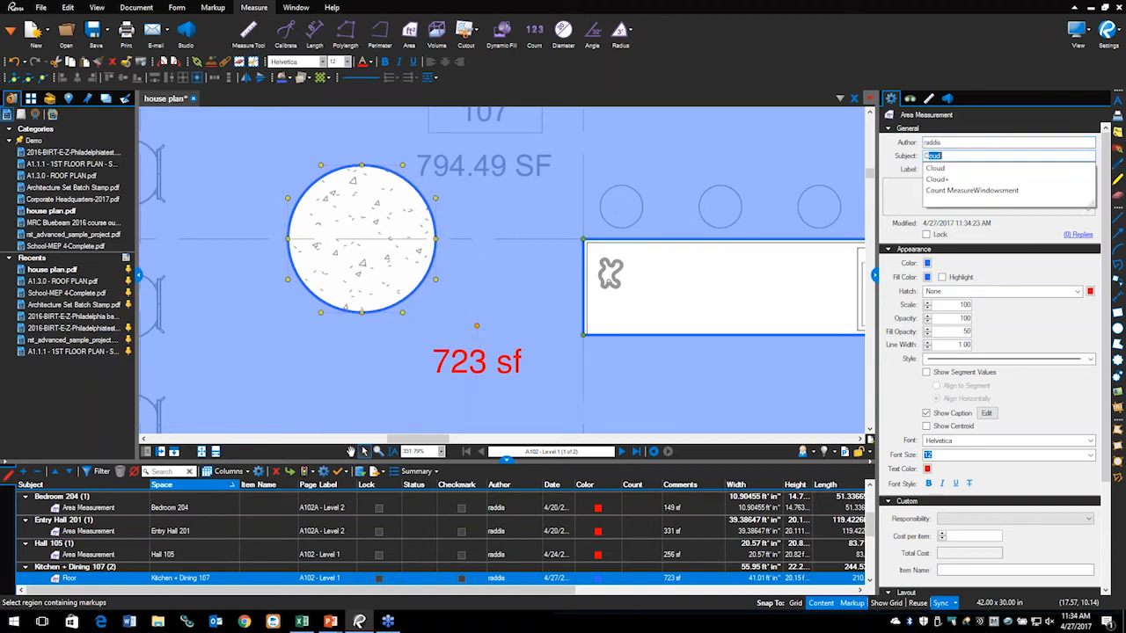
pyautogui.press('Return')
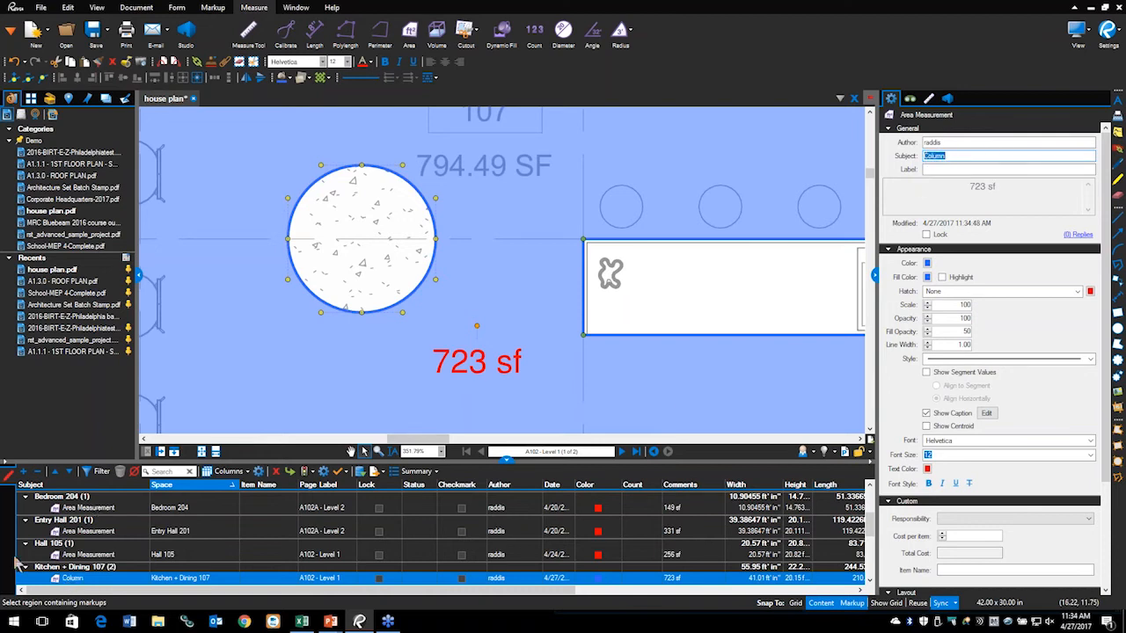
# Step: Reselect the 723 sf kitchen area measurement and check its Column subject in the properties
pyautogui.scroll(-3, 83, 525)
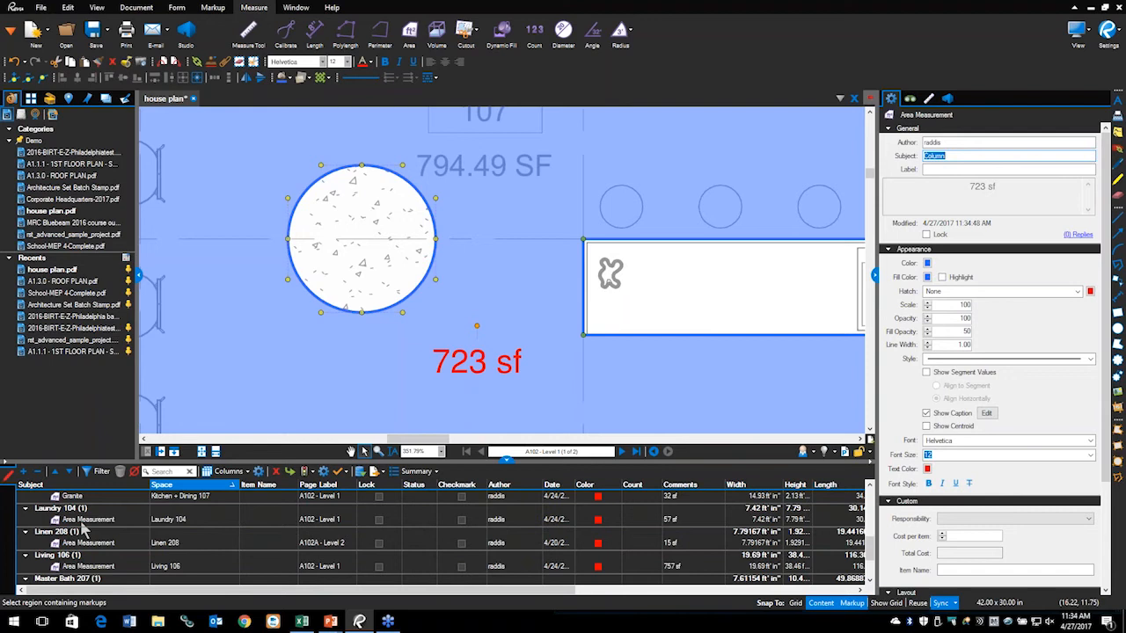
pyautogui.scroll(-3, 83, 528)
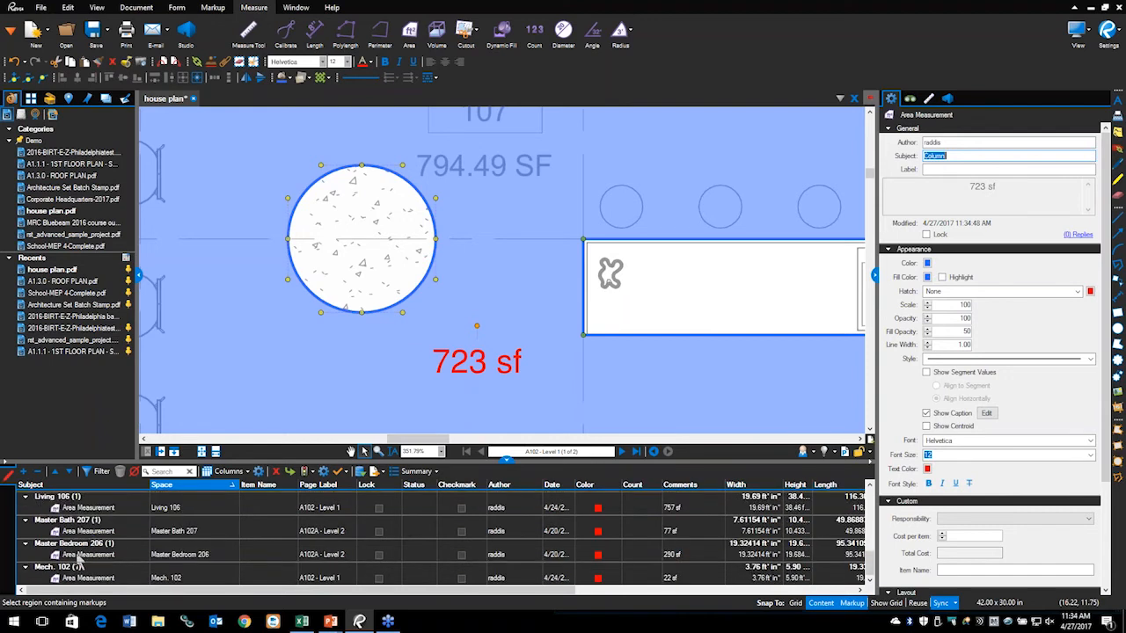
pyautogui.scroll(5, 86, 561)
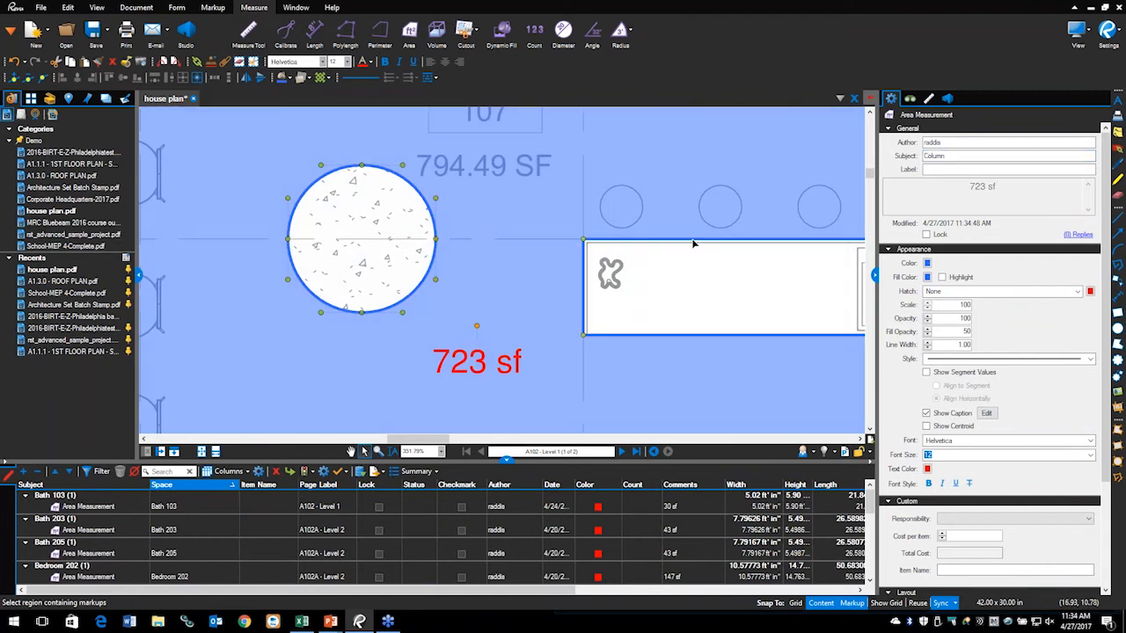
pyautogui.click(694, 244)
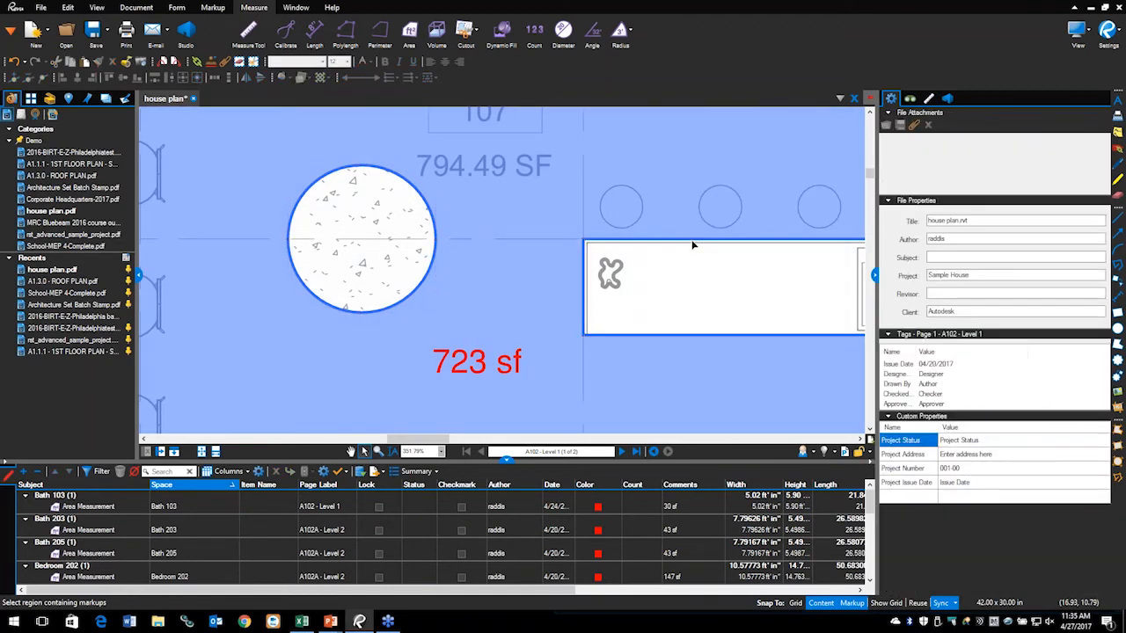
pyautogui.click(692, 244)
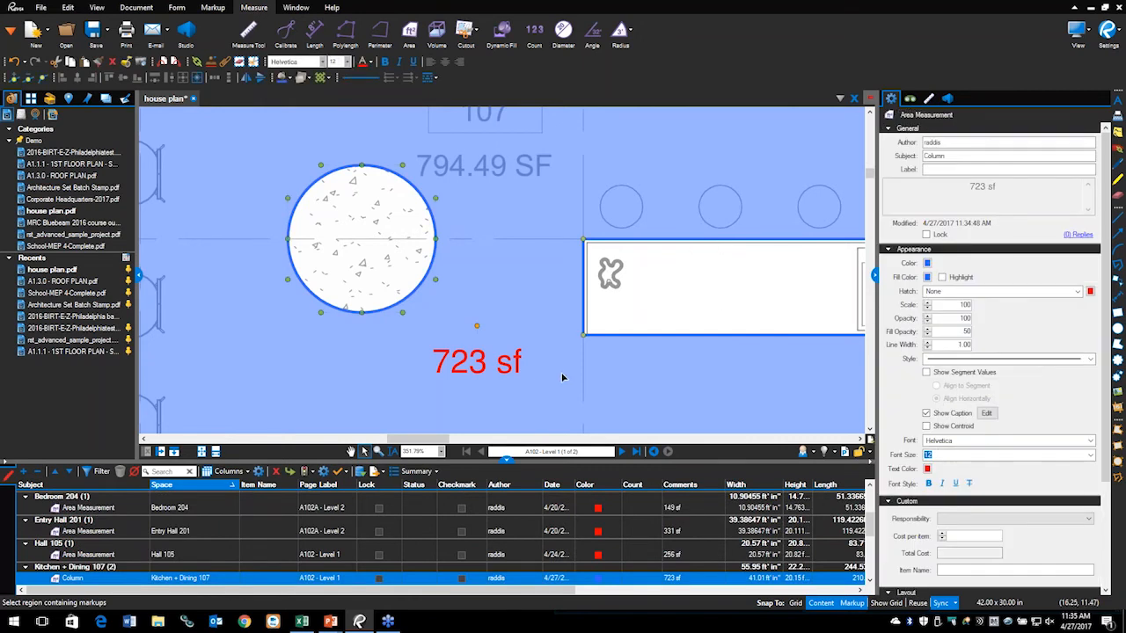
pyautogui.doubleClick(948, 156)
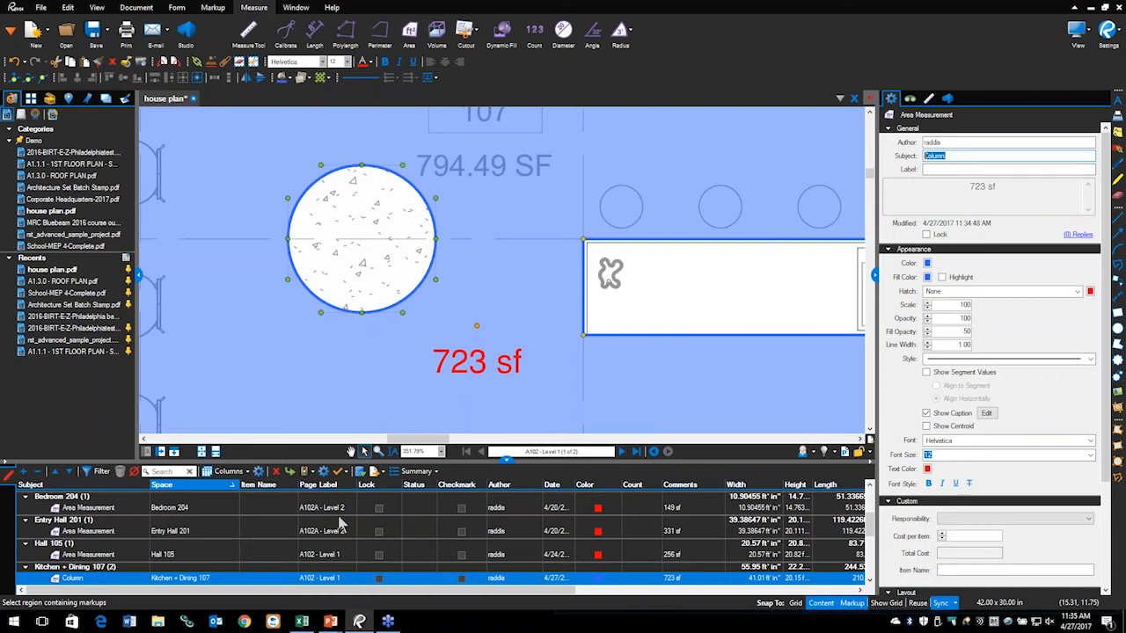
pyautogui.scroll(-3, 499, 344)
pyautogui.click(577, 320)
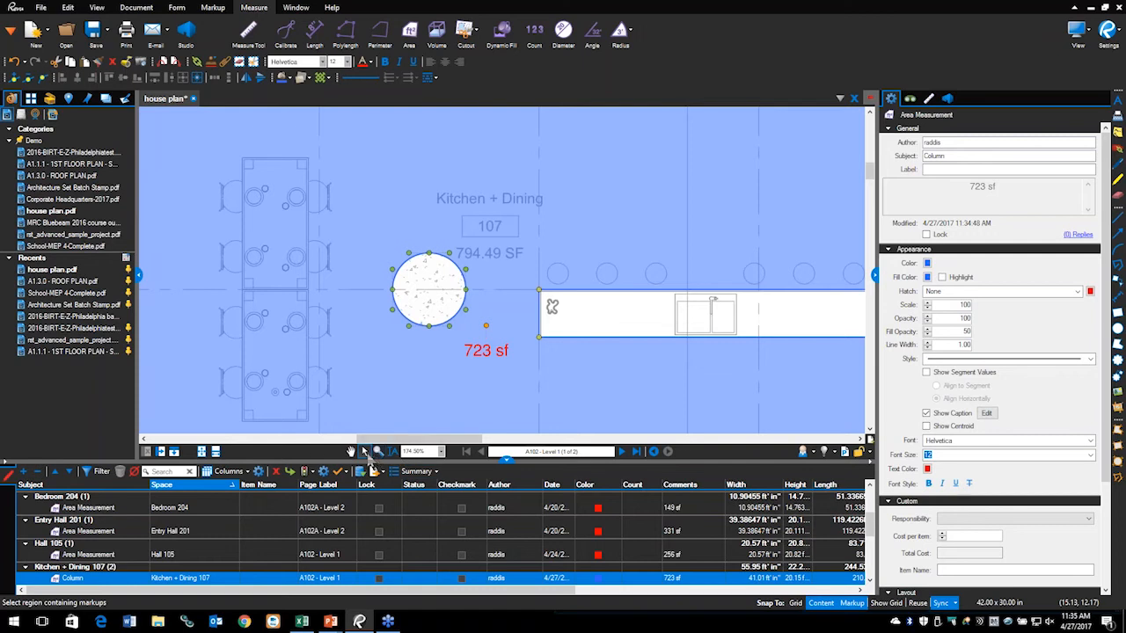
pyautogui.scroll(-3, 433, 369)
# Step: Inspect the Kitchen + Dining area measurement and zoom in on the island counter below it
pyautogui.click(249, 254)
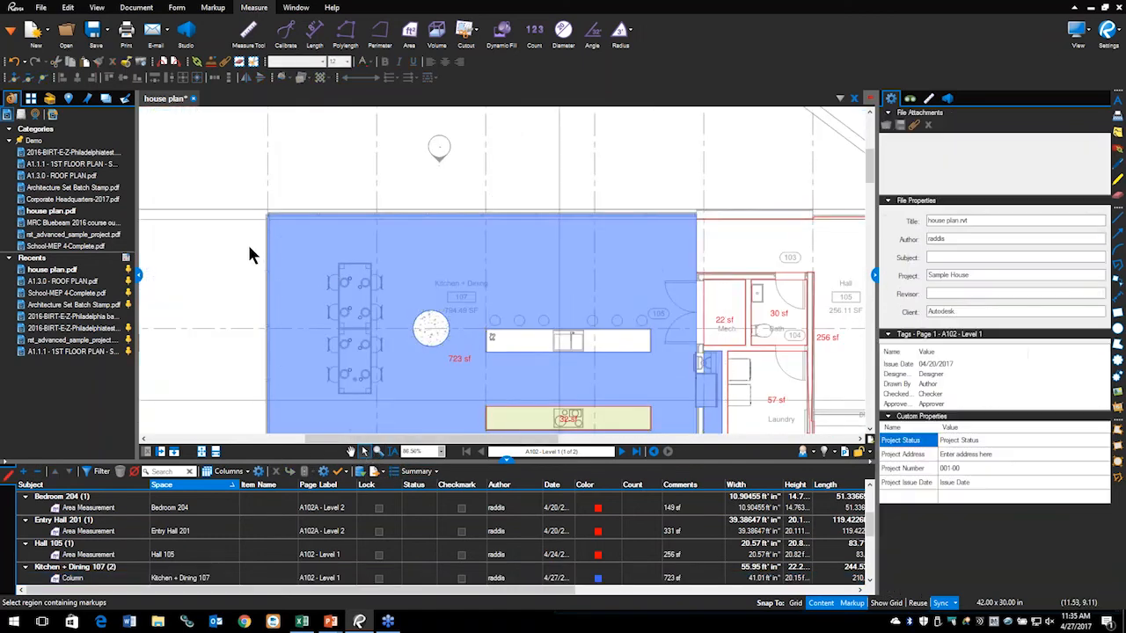
pyautogui.click(518, 337)
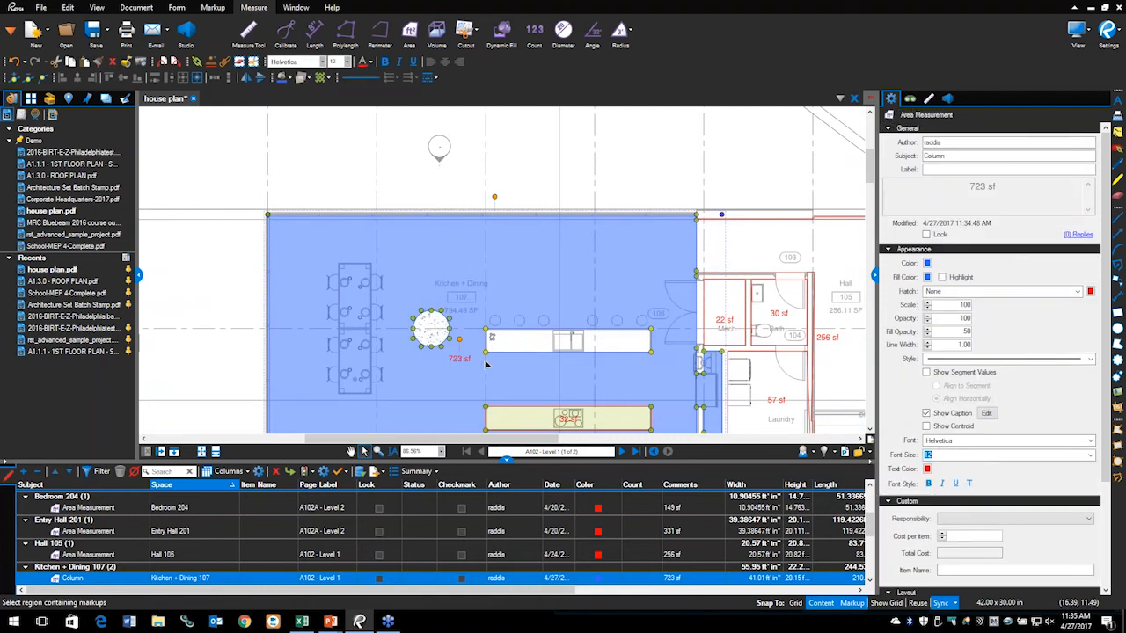
pyautogui.scroll(5, 532, 352)
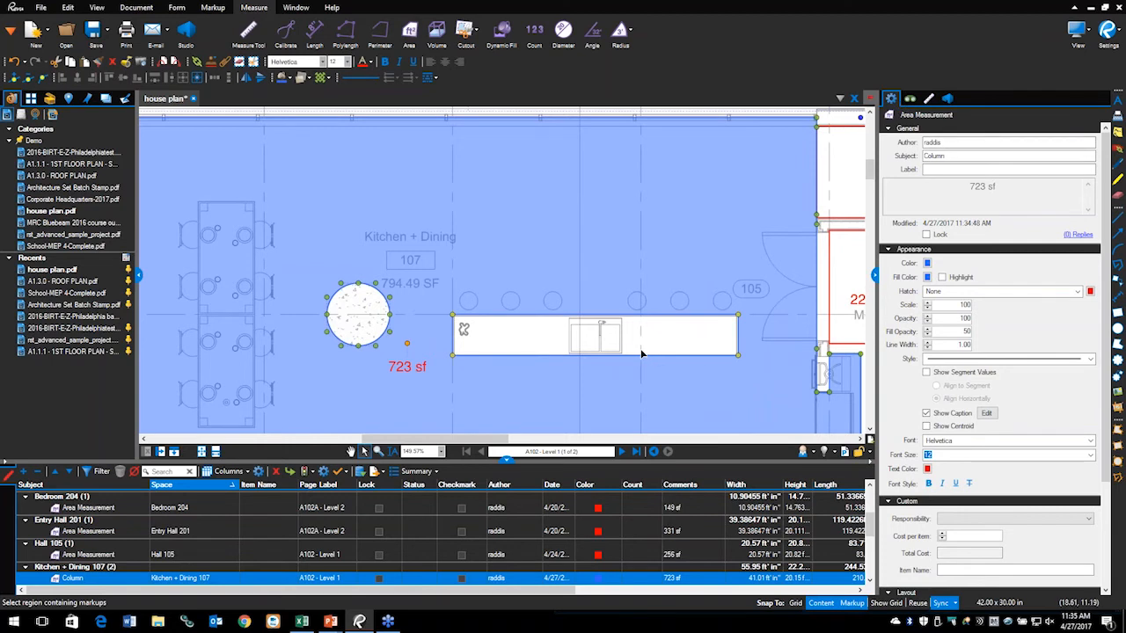
pyautogui.scroll(-3, 572, 387)
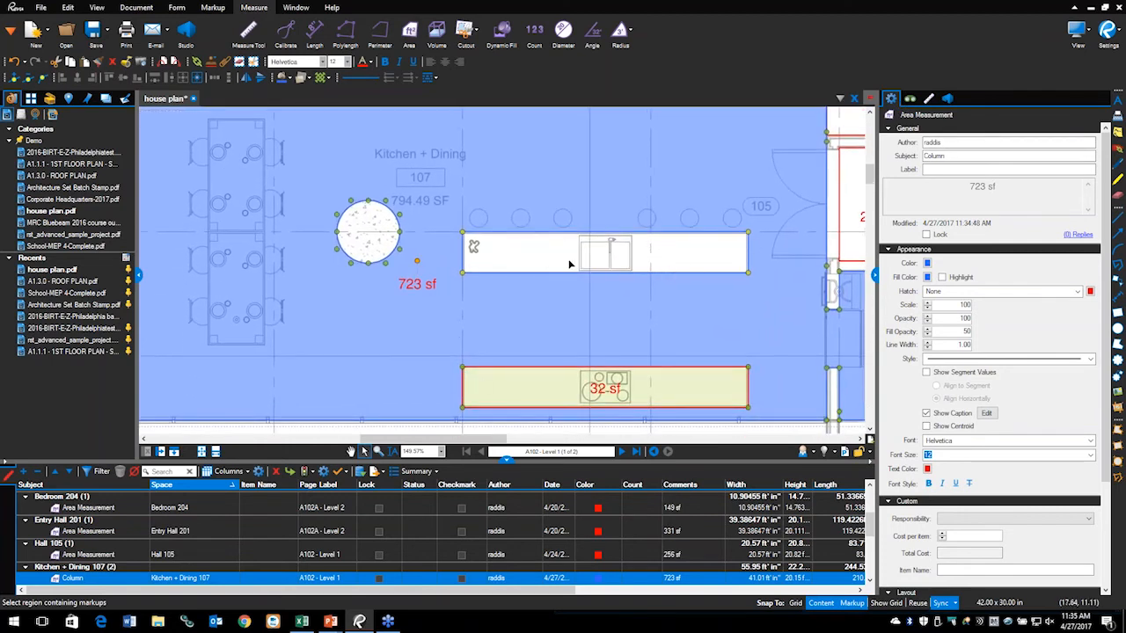
pyautogui.click(520, 253)
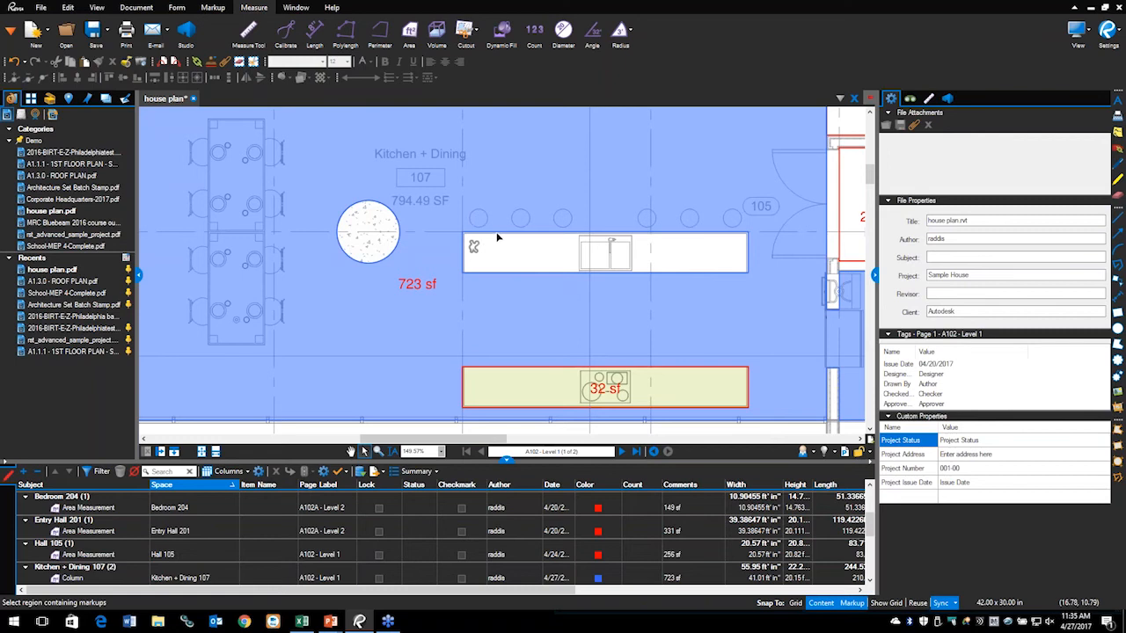
# Step: Measure the kitchen island counter as a new 32 sf area and select its subject text
pyautogui.click(512, 249)
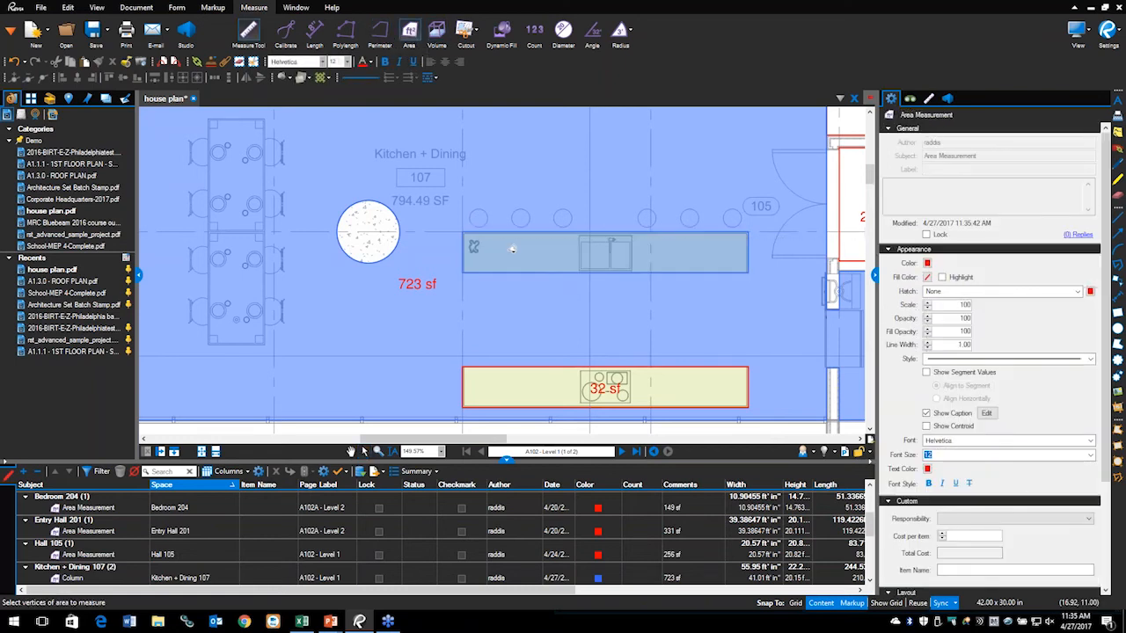
pyautogui.click(513, 249)
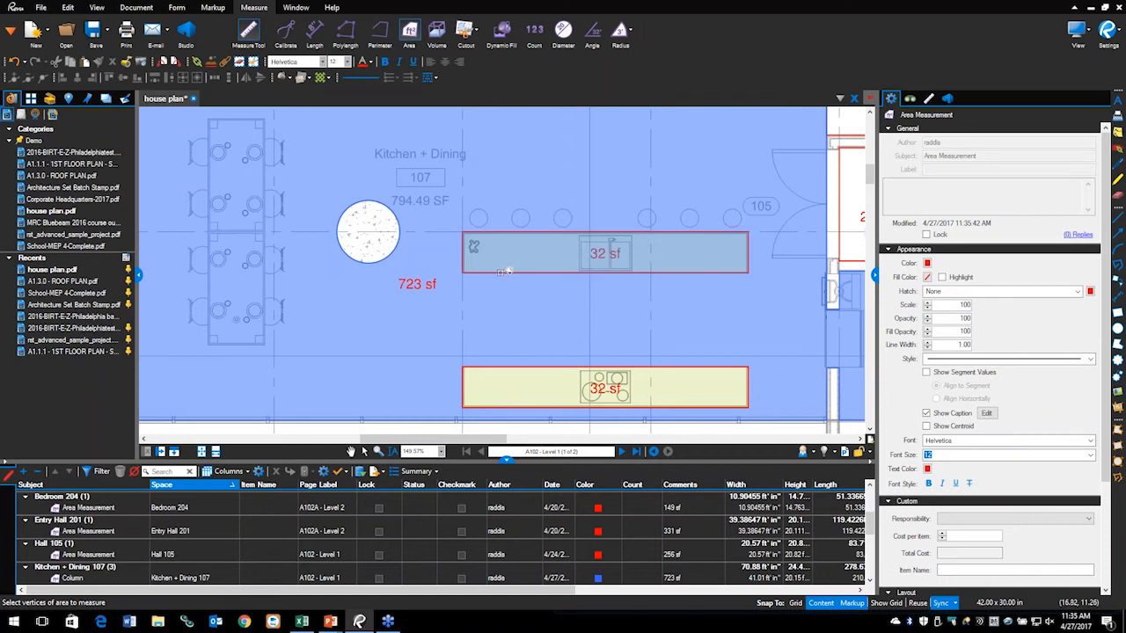
pyautogui.press('Escape')
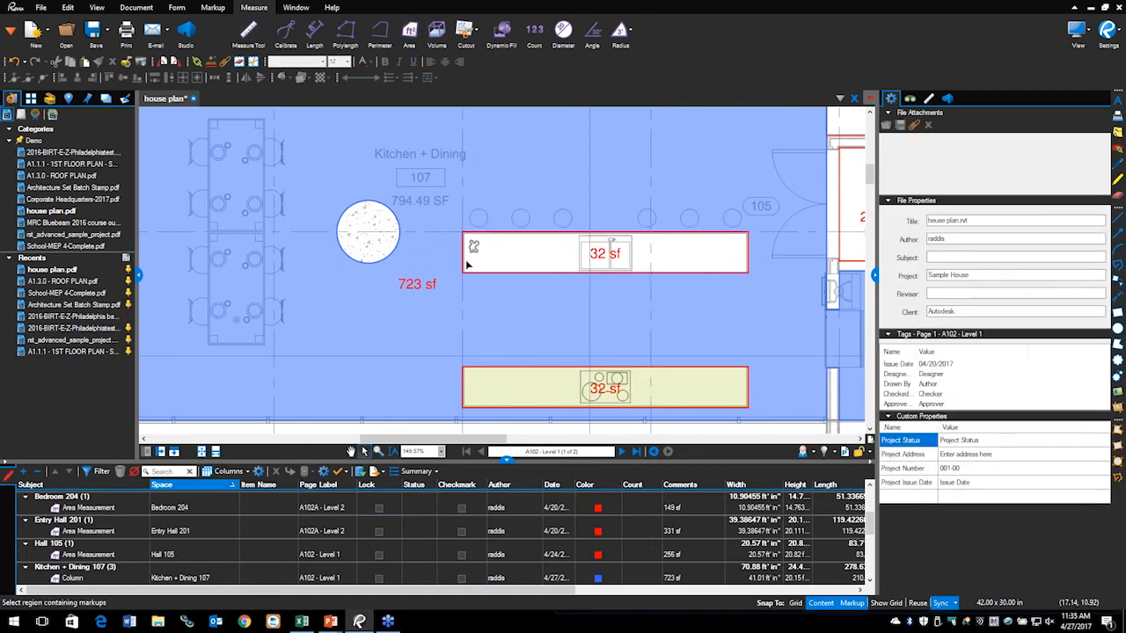
pyautogui.click(591, 236)
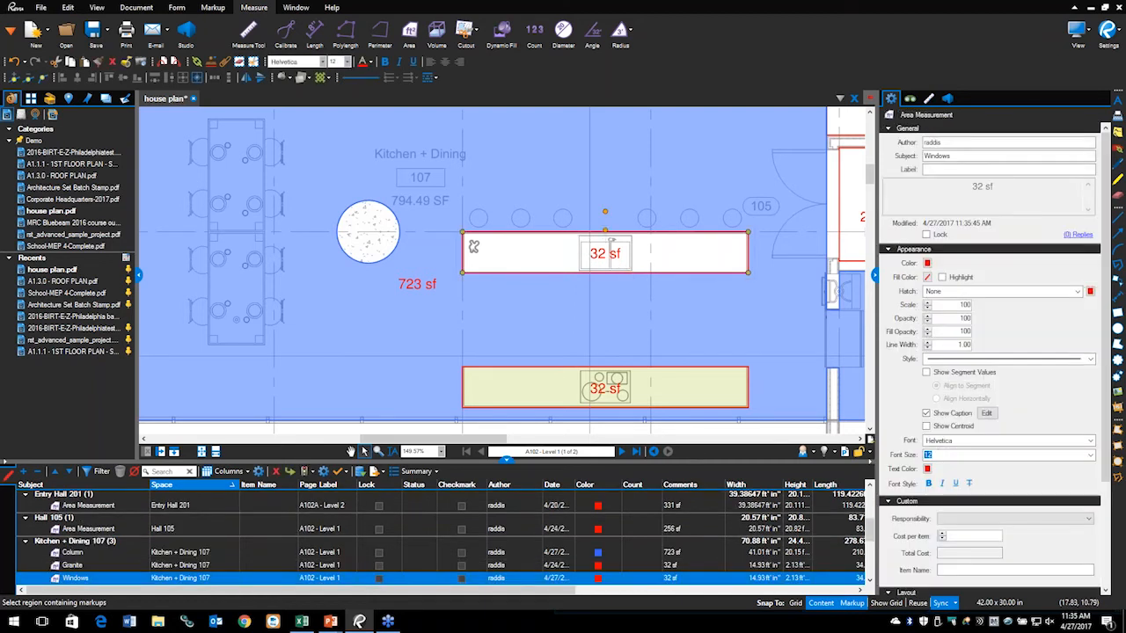
pyautogui.moveTo(1045, 156); pyautogui.dragTo(916, 161)
# Step: Change the 32 sf counter measurement's subject from Windows to Counter and switch to the slide show
pyautogui.write('Counter')
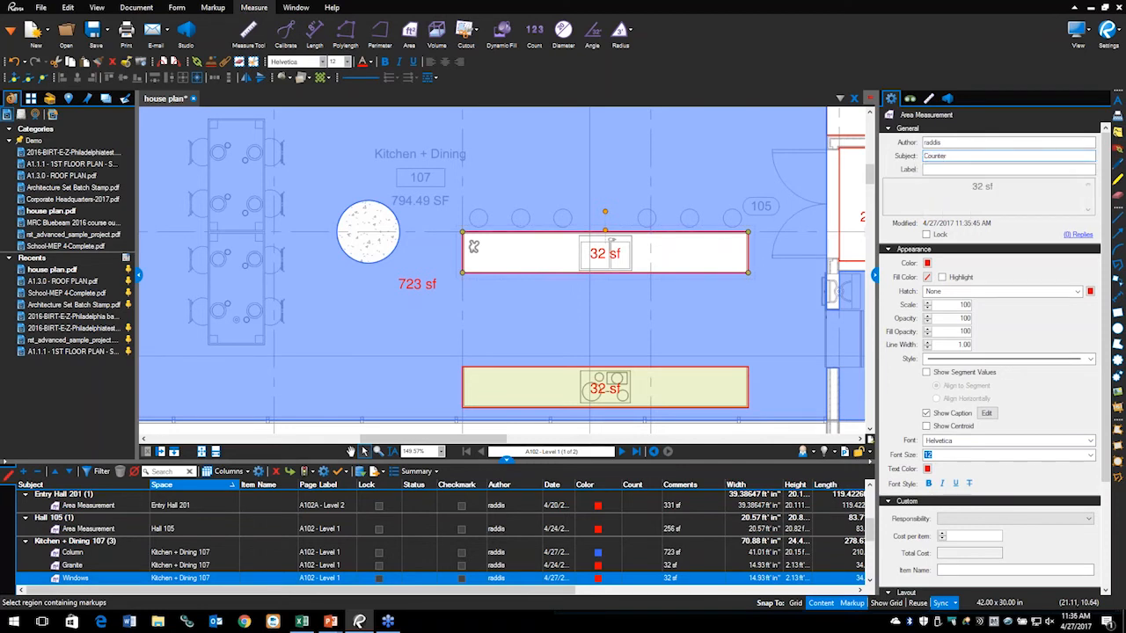
pyautogui.press('Return')
pyautogui.hotkey('alt', 'Tab')
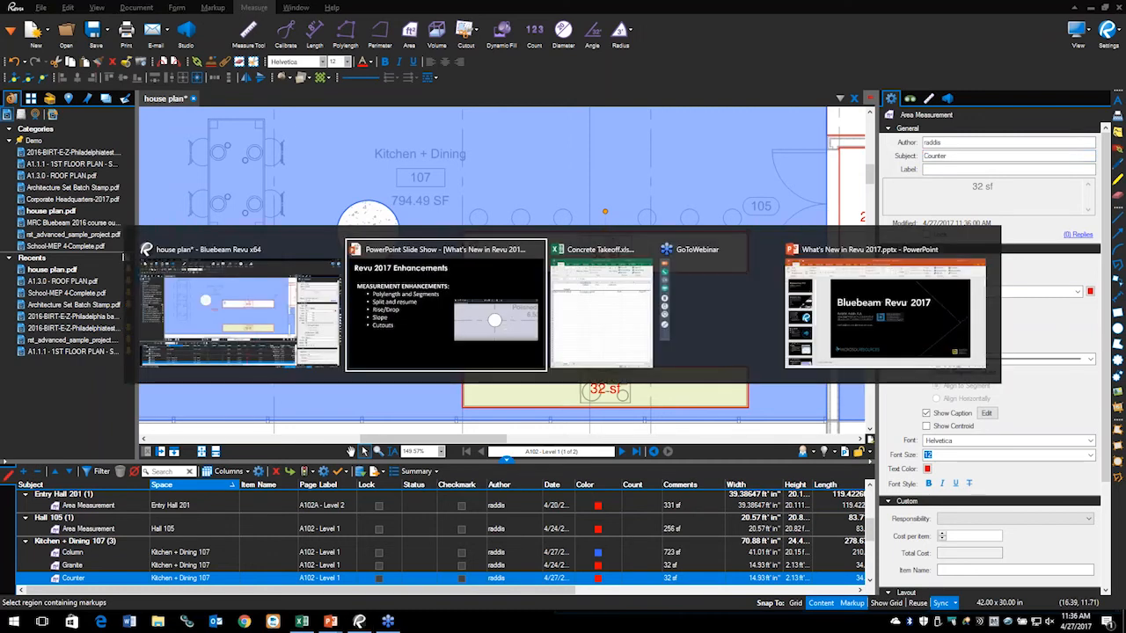
# Step: Advance to the Revu 2017 Enhancements measurement slide, then return to Bluebeam Revu
pyautogui.press('Right')
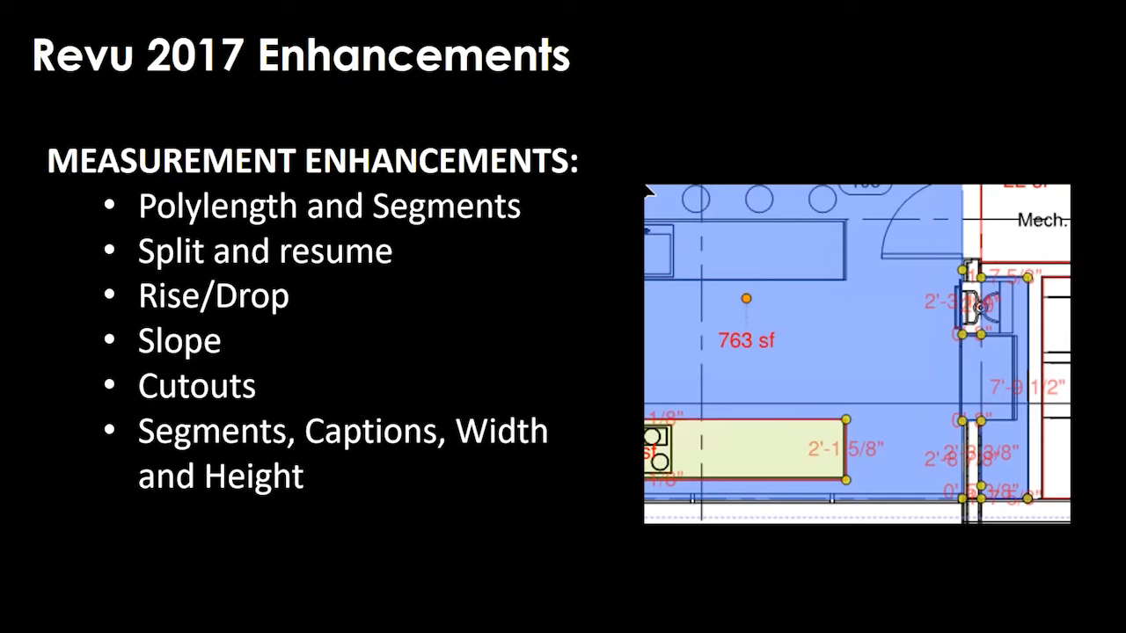
pyautogui.hotkey('alt', 'Tab')
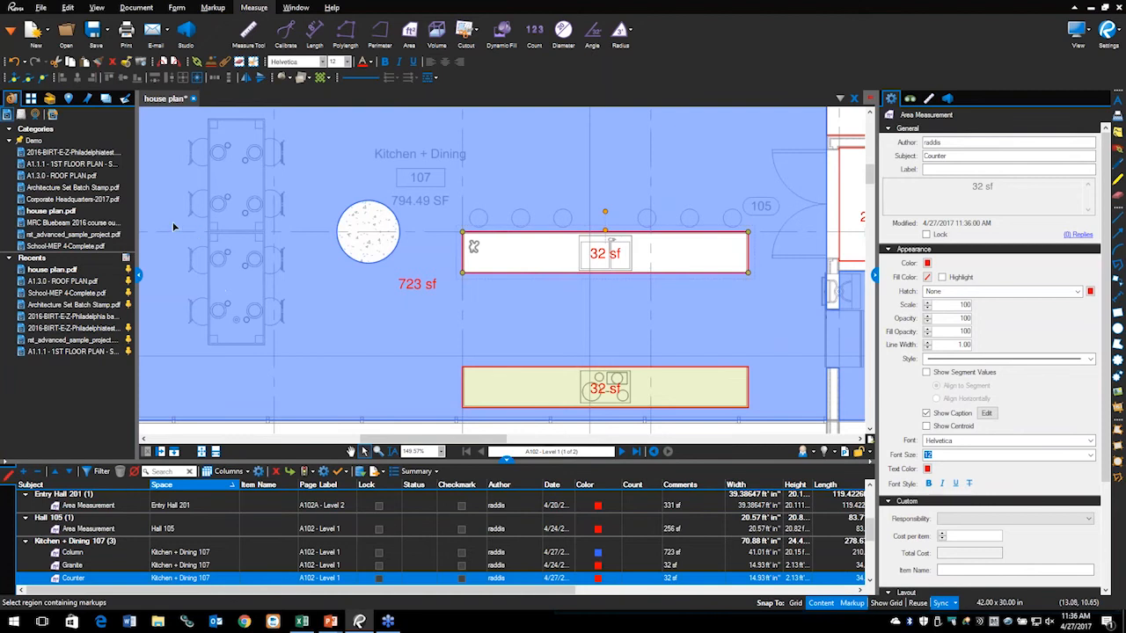
# Step: Close house plan.pdf without saving, briefly open the 1st floor plan, then open Architecture Set Batch Stamp.pdf
pyautogui.click(192, 99)
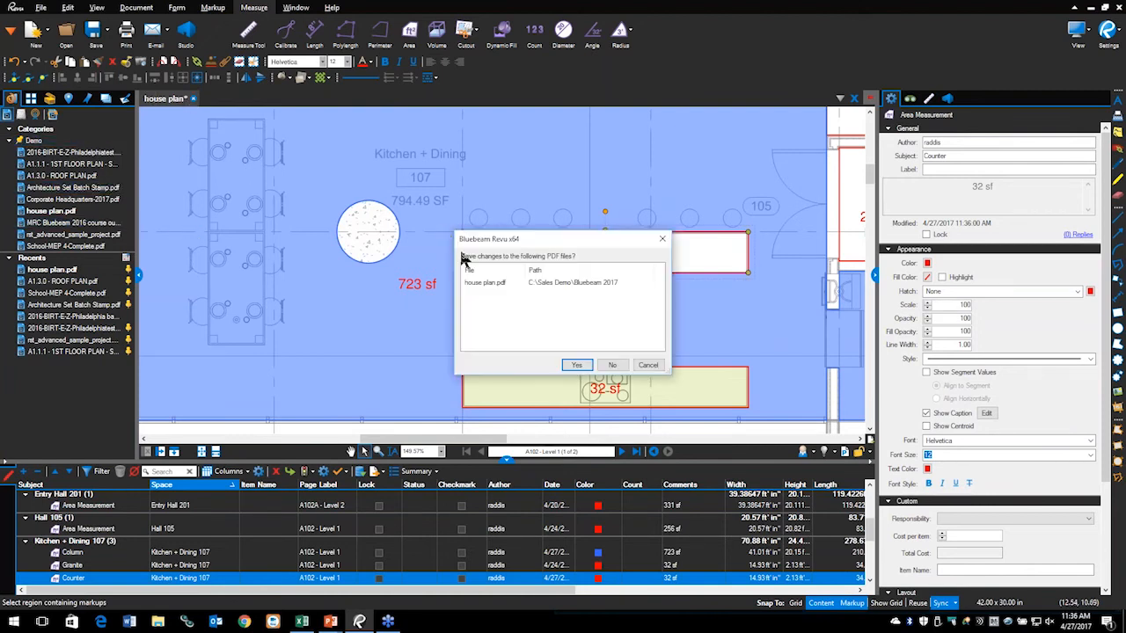
pyautogui.click(614, 366)
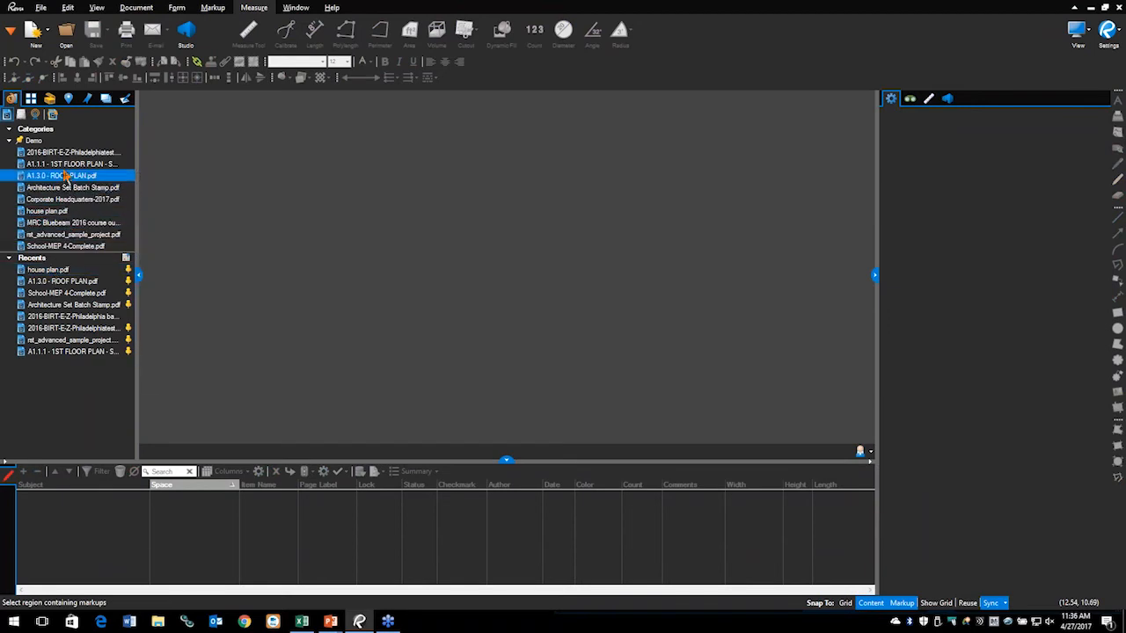
pyautogui.moveTo(66, 172)
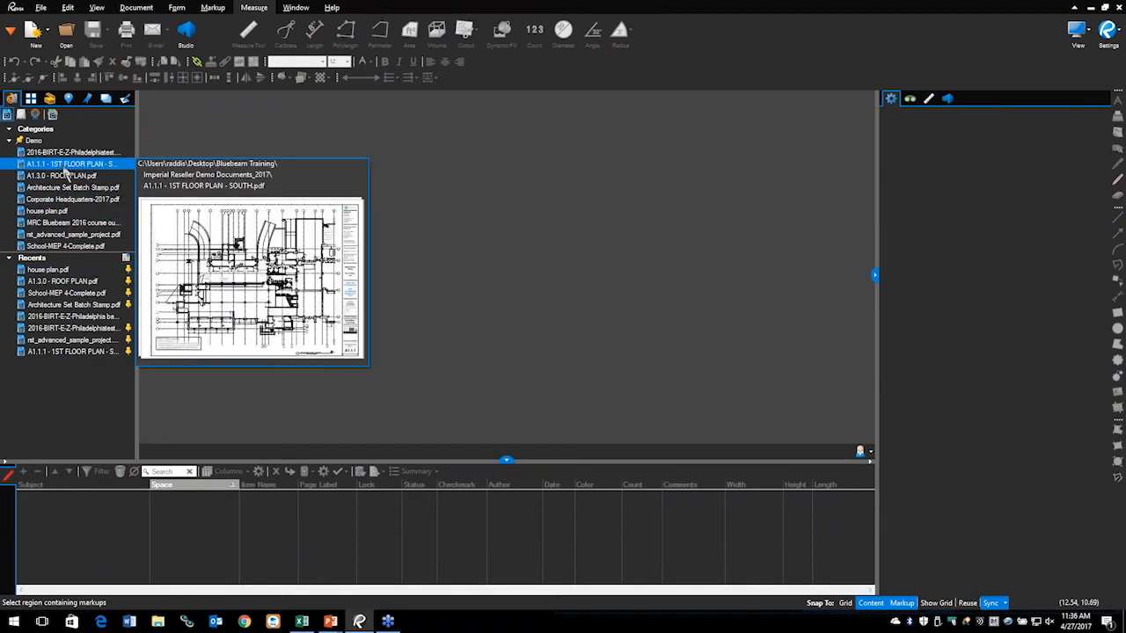
pyautogui.click(65, 167)
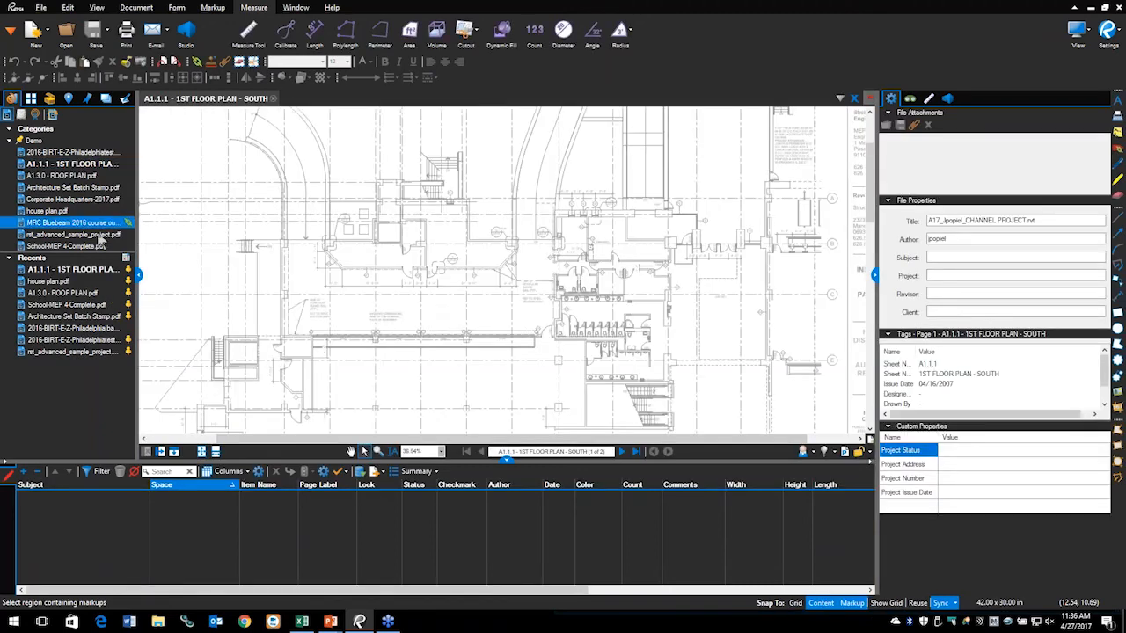
pyautogui.moveTo(90, 156)
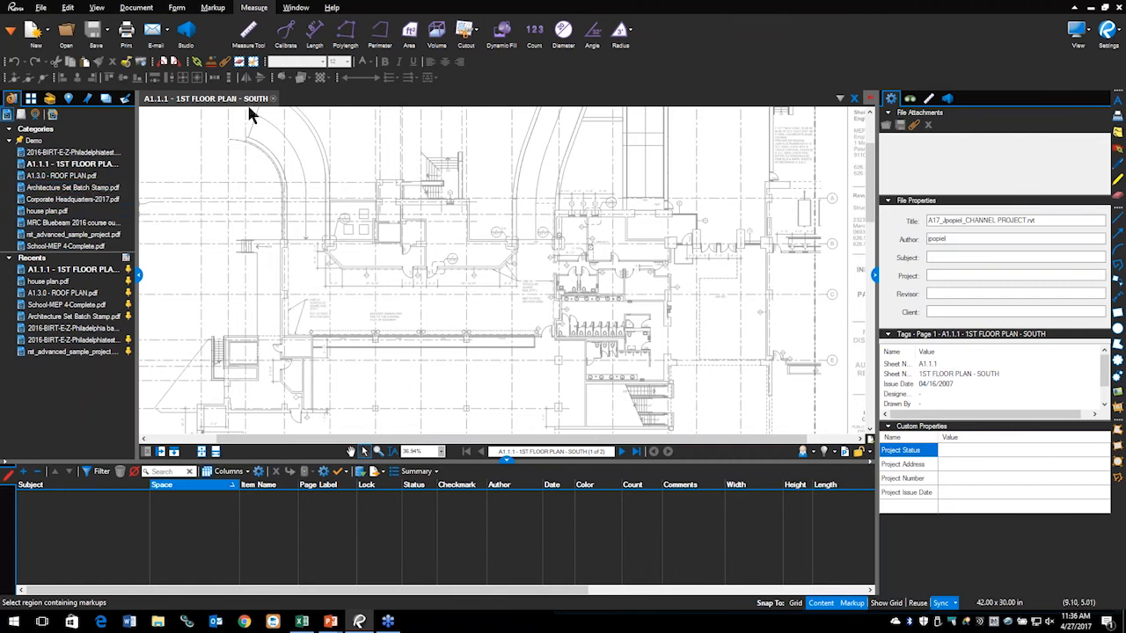
pyautogui.click(273, 99)
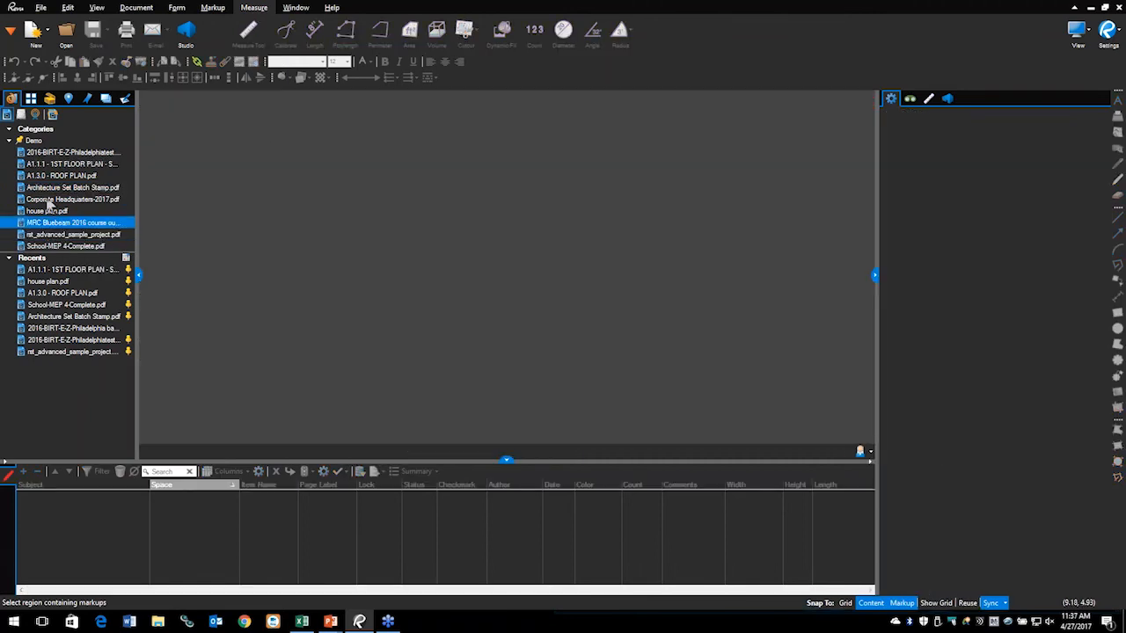
pyautogui.moveTo(47, 194)
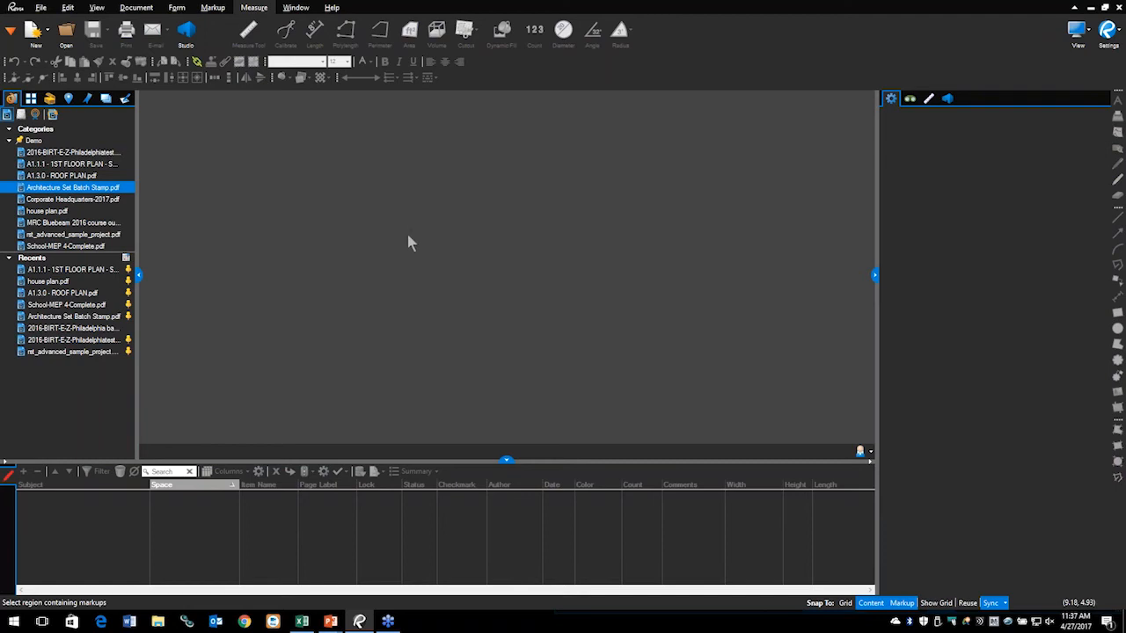
pyautogui.doubleClick(51, 195)
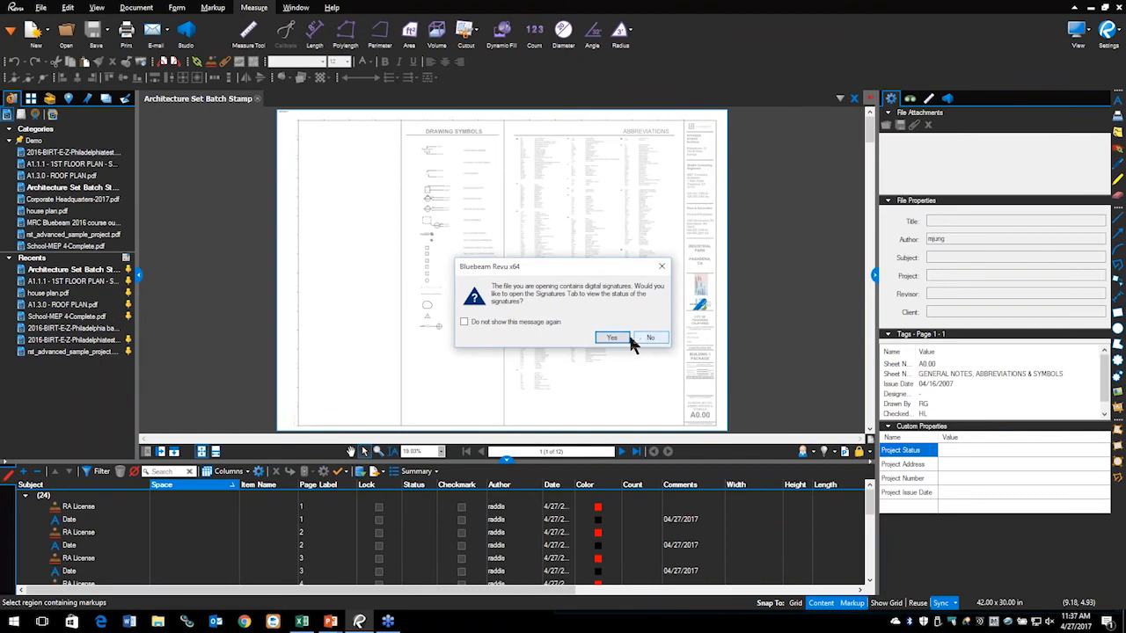
# Step: Decline the signature prompt, go to page 11 Interior Elevations, zoom in, and start an Area measurement
pyautogui.click(651, 338)
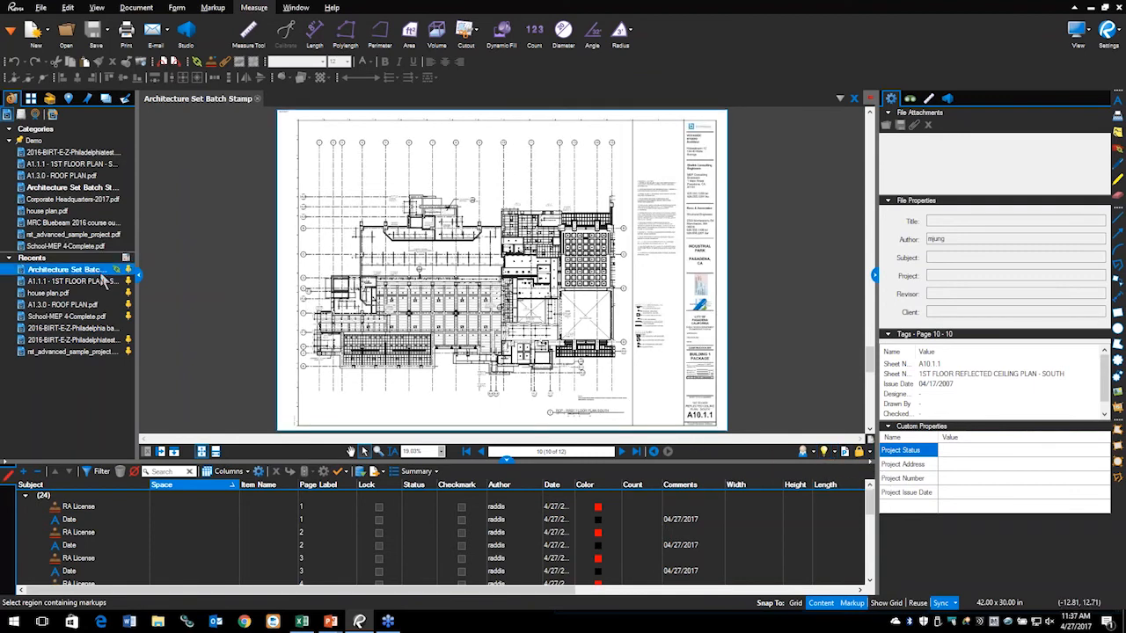
pyautogui.click(31, 98)
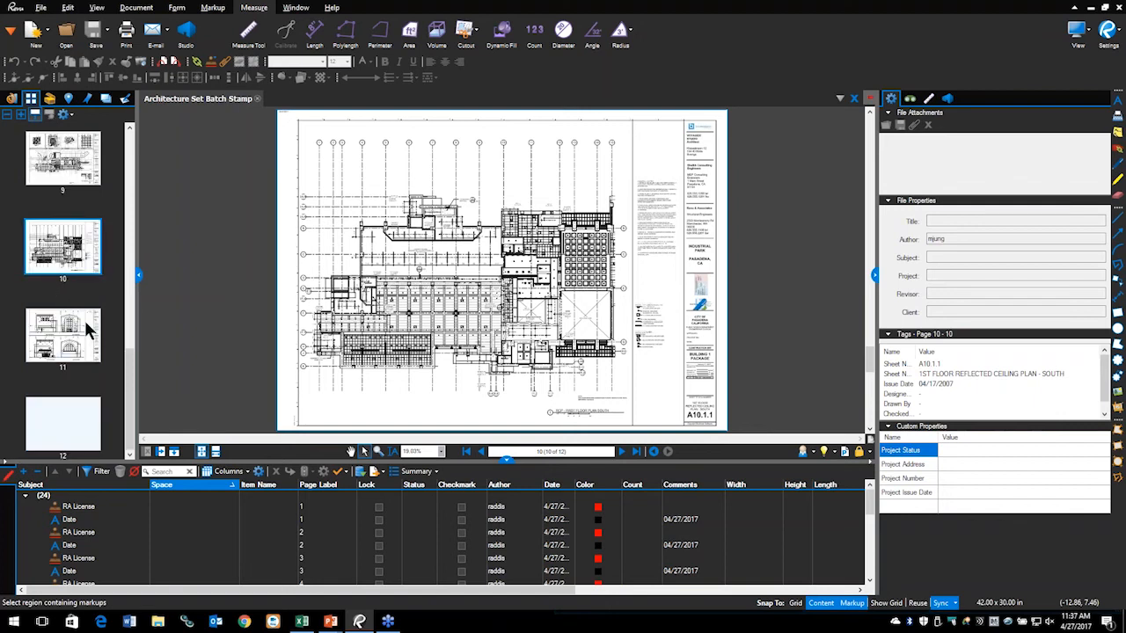
pyautogui.click(64, 361)
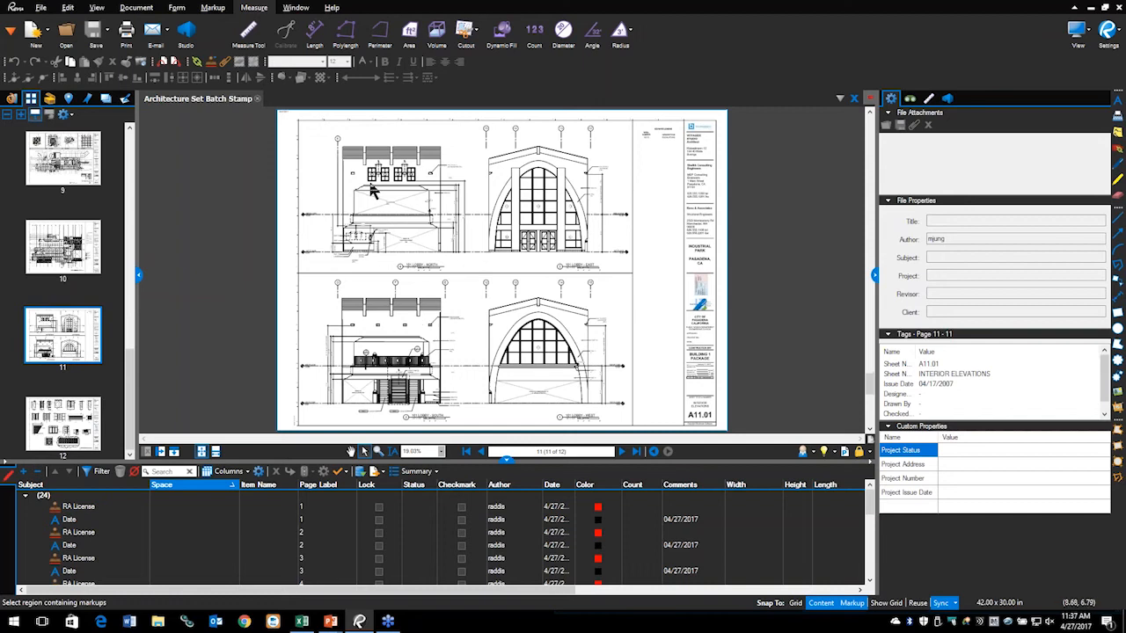
pyautogui.scroll(10, 373, 192)
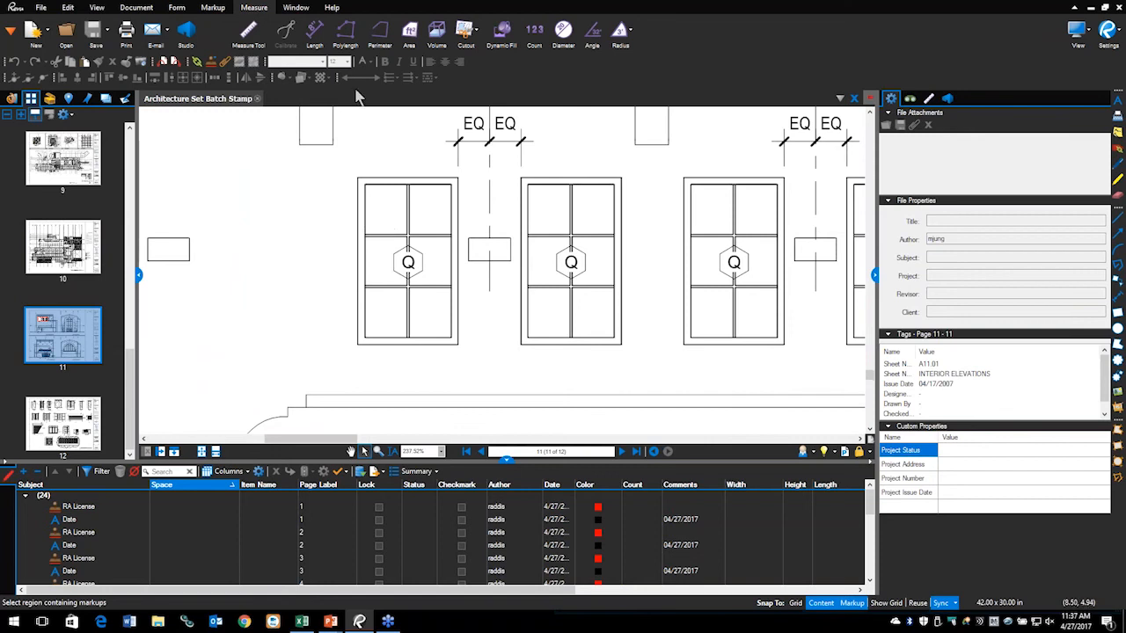
pyautogui.click(413, 42)
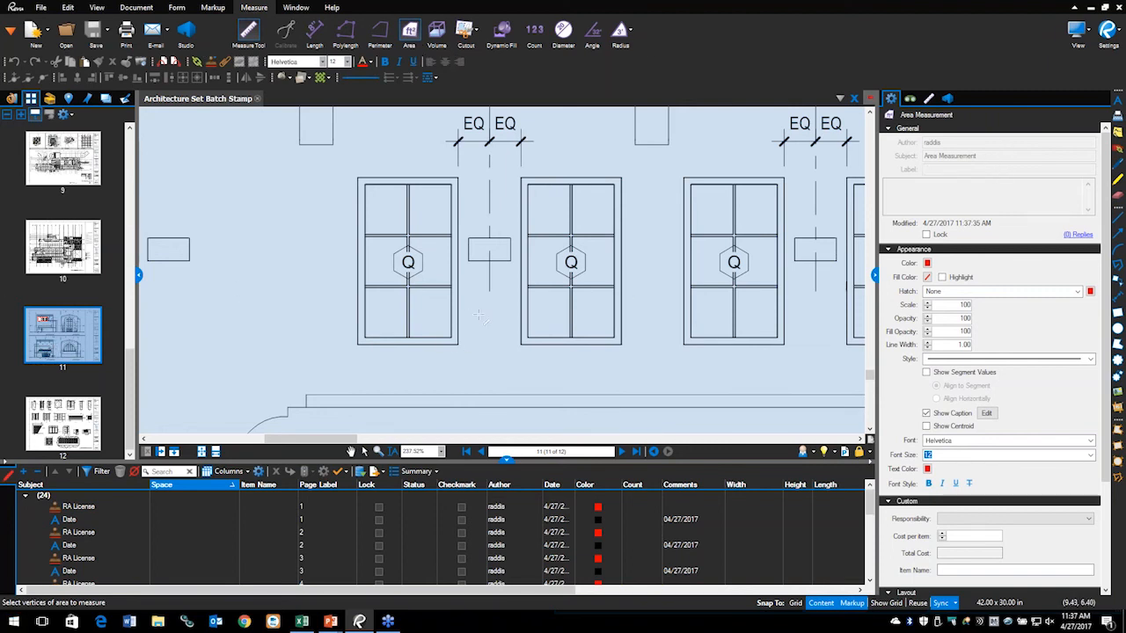
# Step: Measure the left window as a 15 sf rectangular area and set its subject to Window
pyautogui.moveTo(358, 346); pyautogui.dragTo(457, 178)
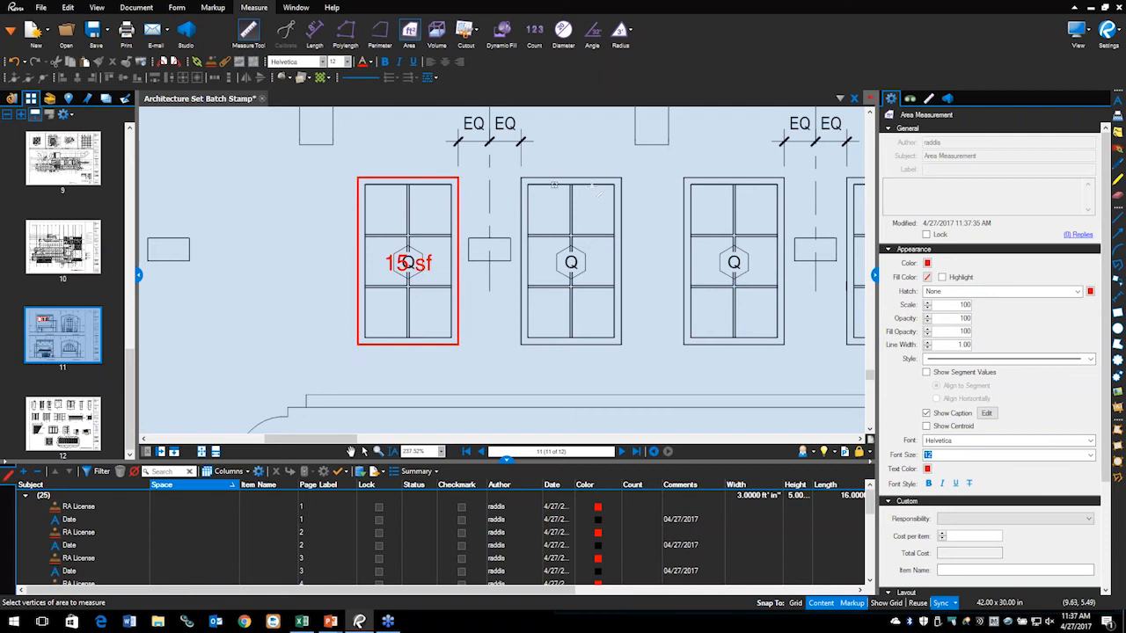
pyautogui.press('Escape')
pyautogui.press('Escape')
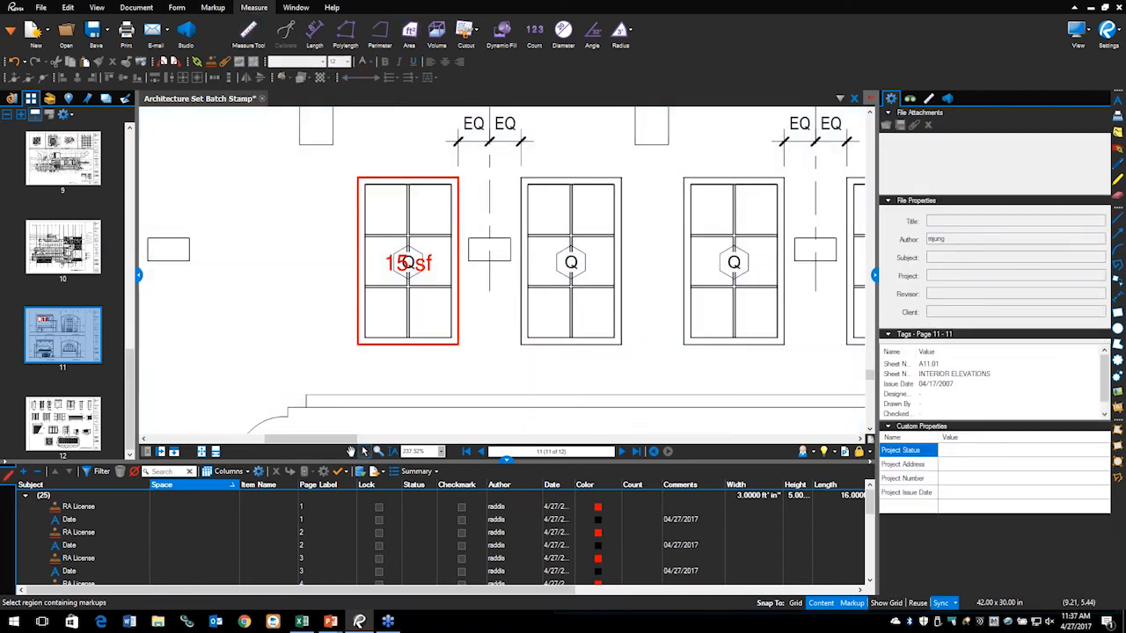
pyautogui.click(445, 180)
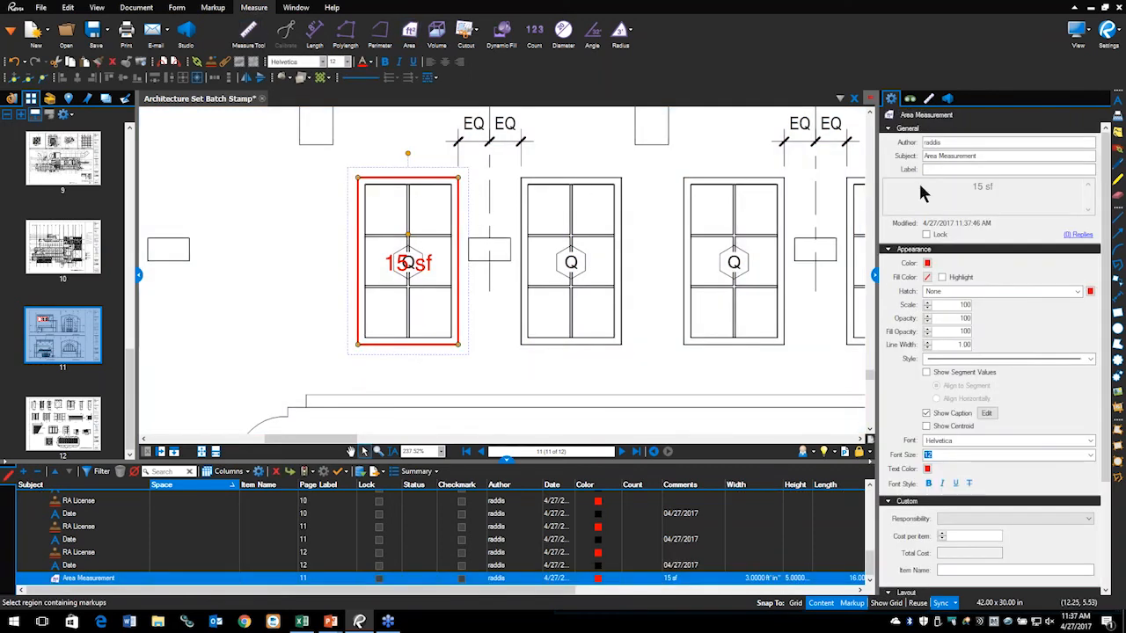
pyautogui.moveTo(959, 160); pyautogui.dragTo(911, 166)
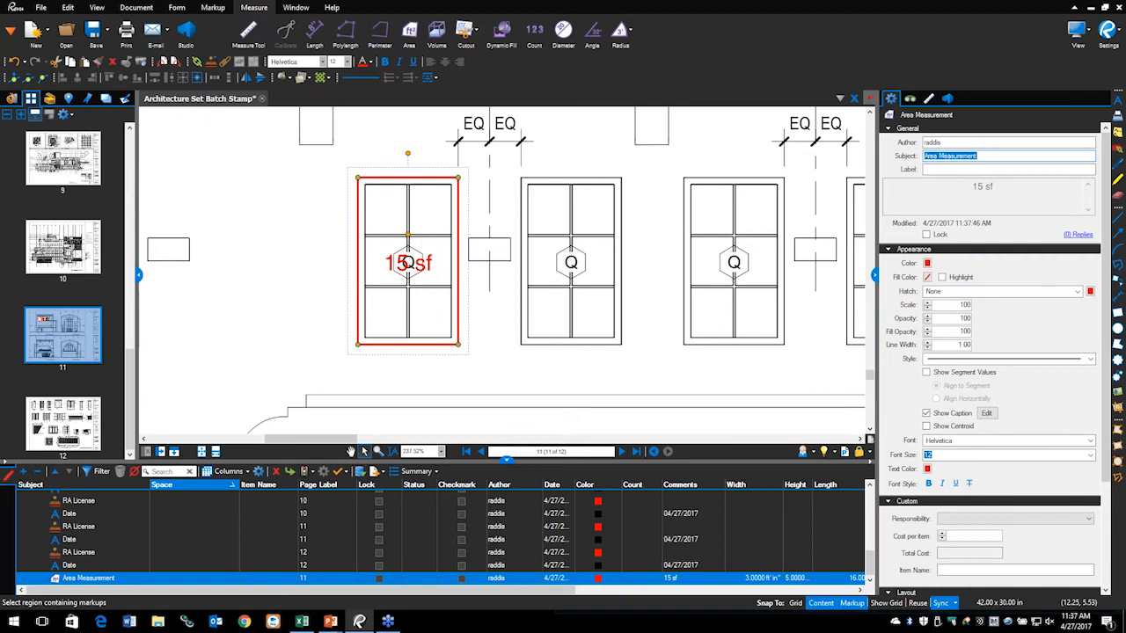
pyautogui.write('Window')
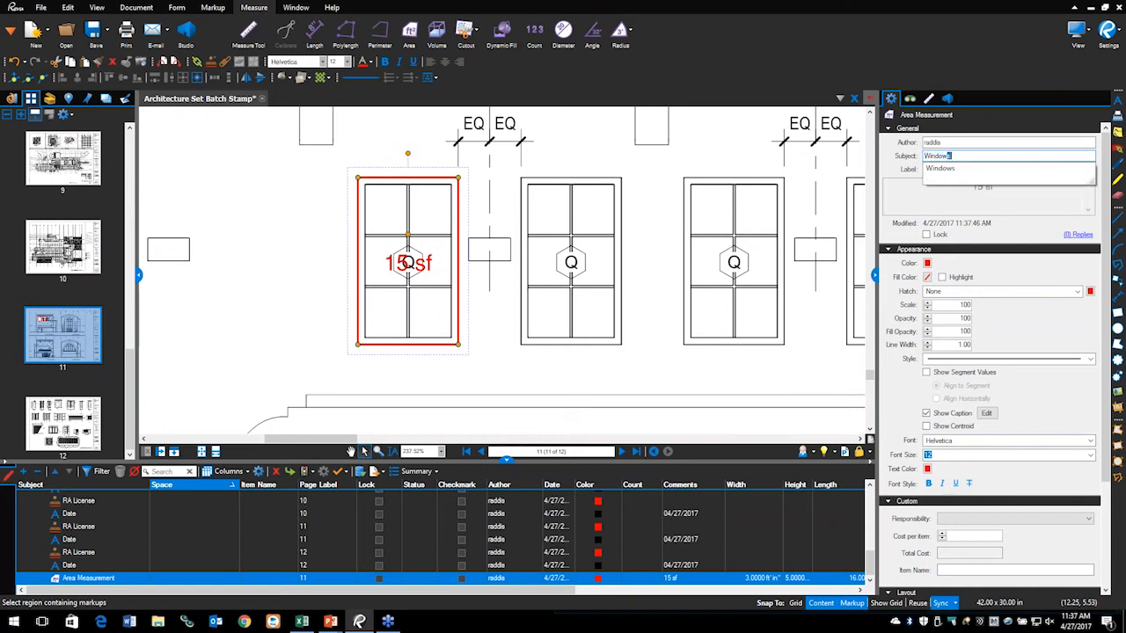
pyautogui.press('Return')
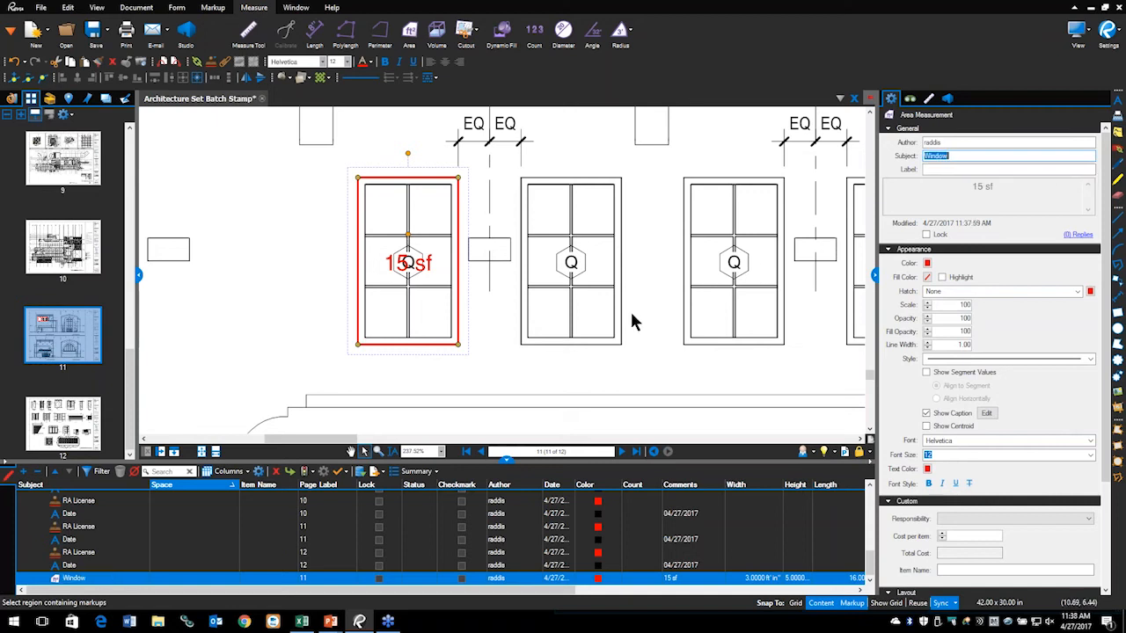
pyautogui.click(514, 358)
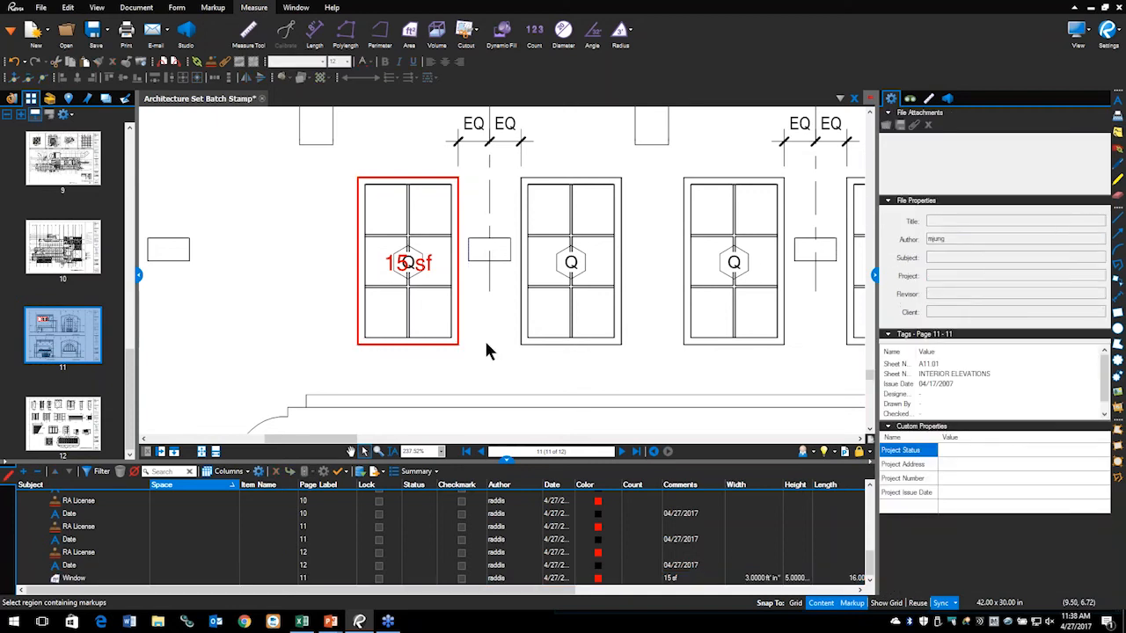
# Step: Toggle the window measurement's side-length labels on and off, then switch to the slideshow
pyautogui.click(458, 293)
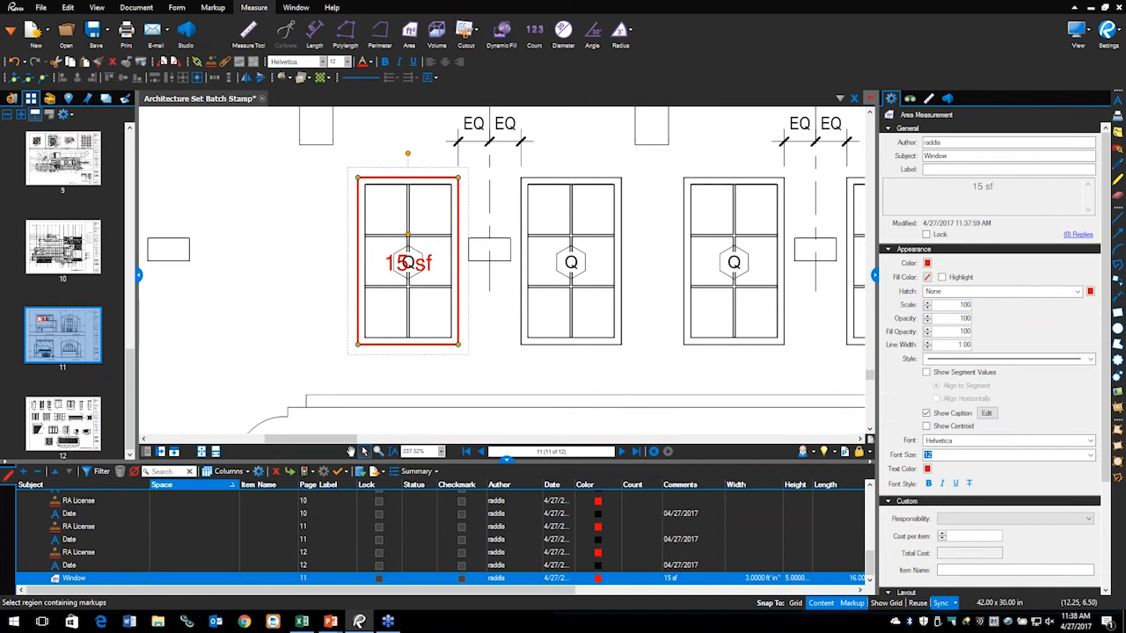
pyautogui.click(927, 372)
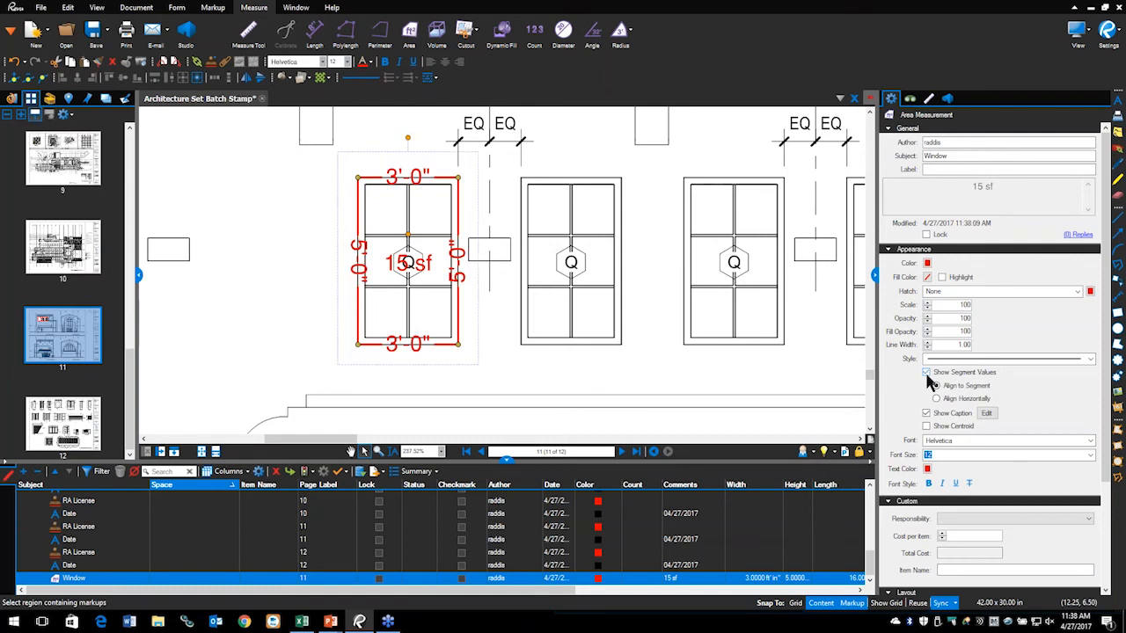
pyautogui.click(926, 374)
pyautogui.click(927, 374)
pyautogui.click(926, 373)
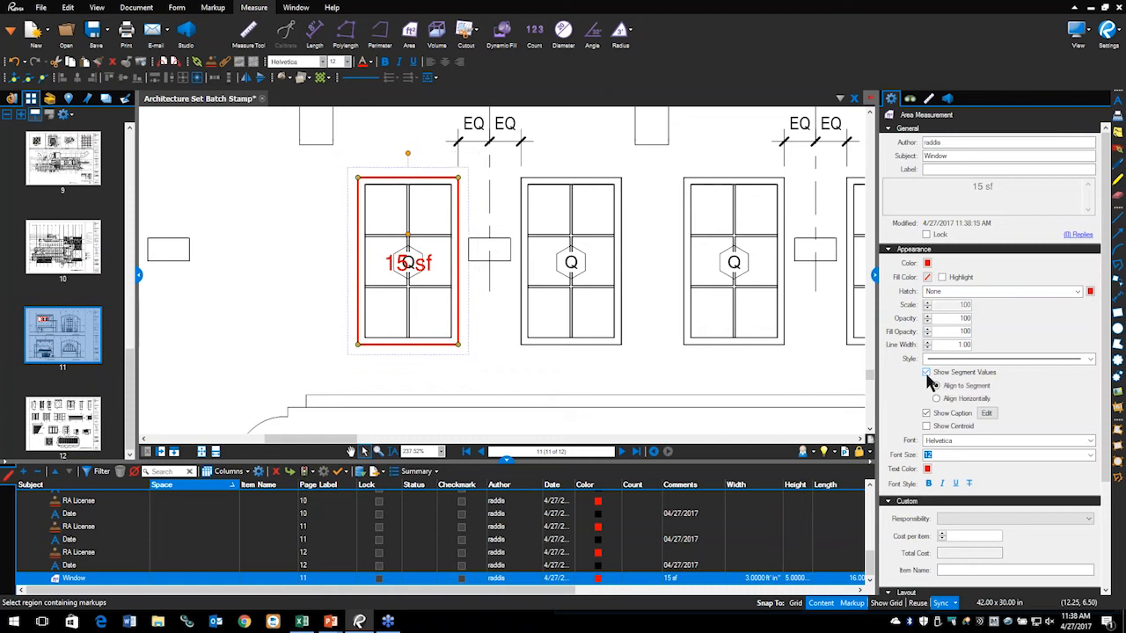
pyautogui.click(926, 373)
pyautogui.click(926, 373)
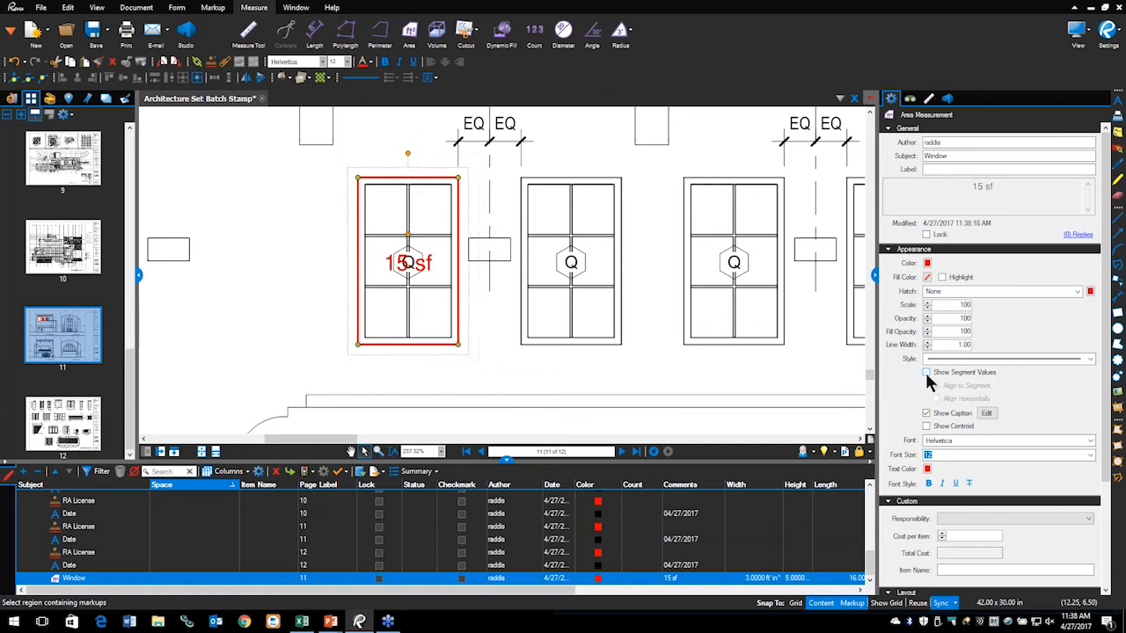
pyautogui.hotkey('alt', 'Tab')
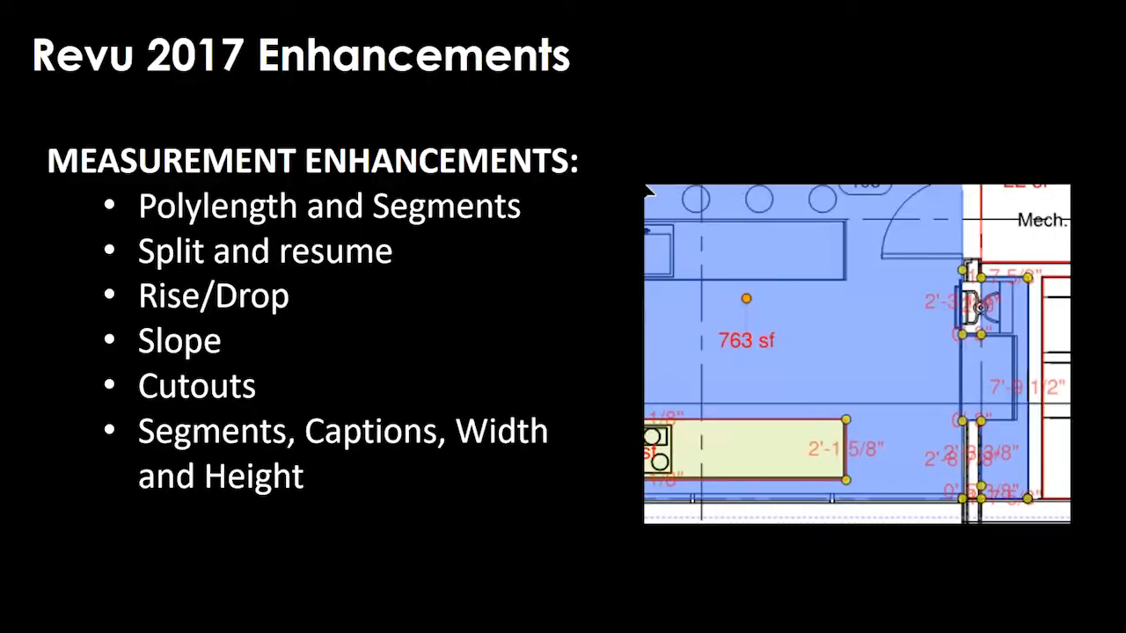
# Step: Switch from the PowerPoint slideshow back to the Bluebeam Revu drawing
pyautogui.hotkey('alt', 'Tab')
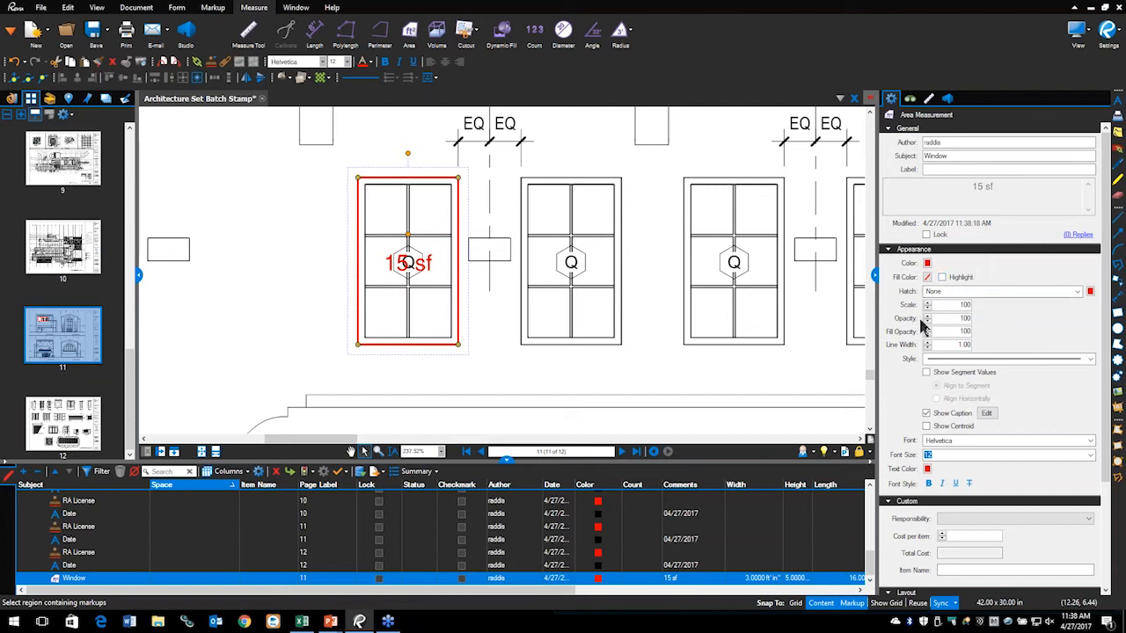
# Step: Add Width and Height to the window caption so it reads W = 3'-0", H = 5'-0", A = 15 sf
pyautogui.click(930, 101)
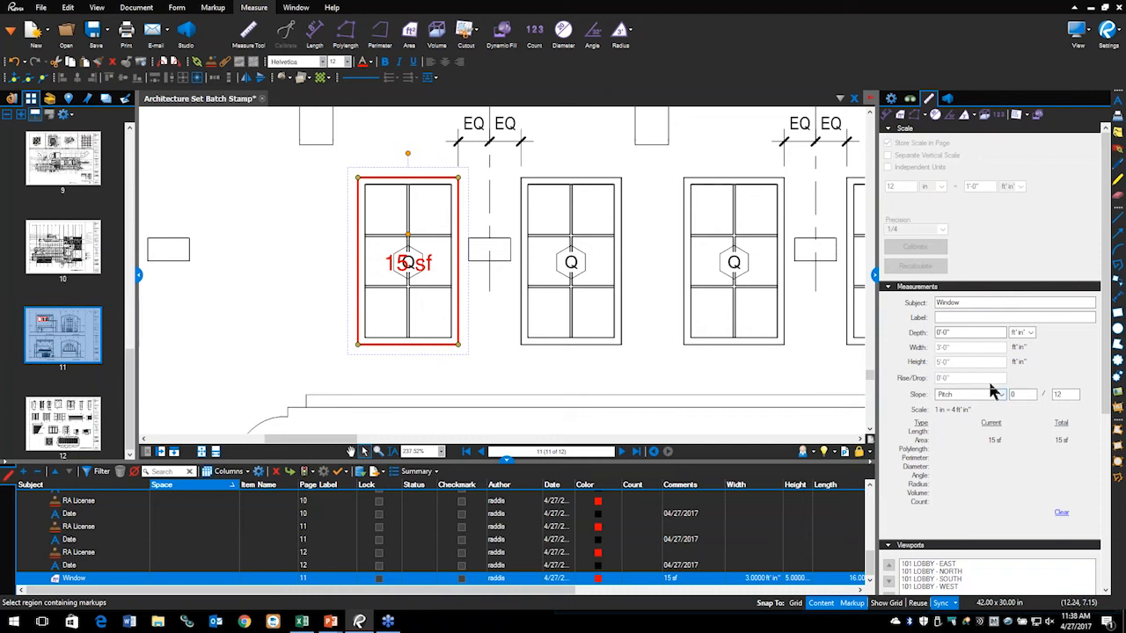
pyautogui.click(891, 97)
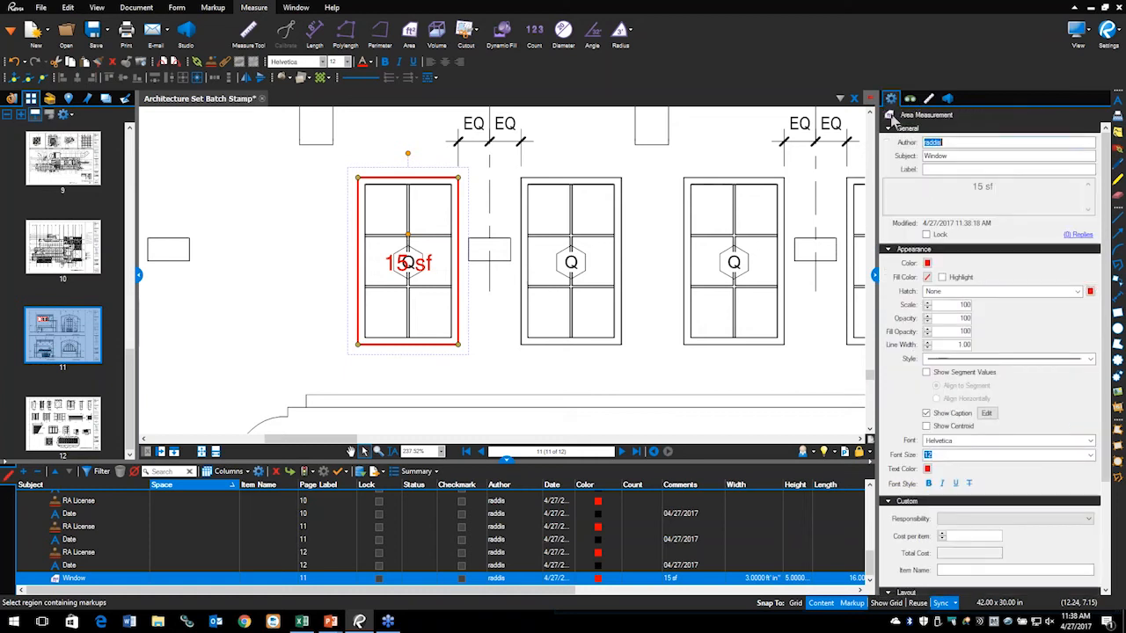
pyautogui.click(986, 415)
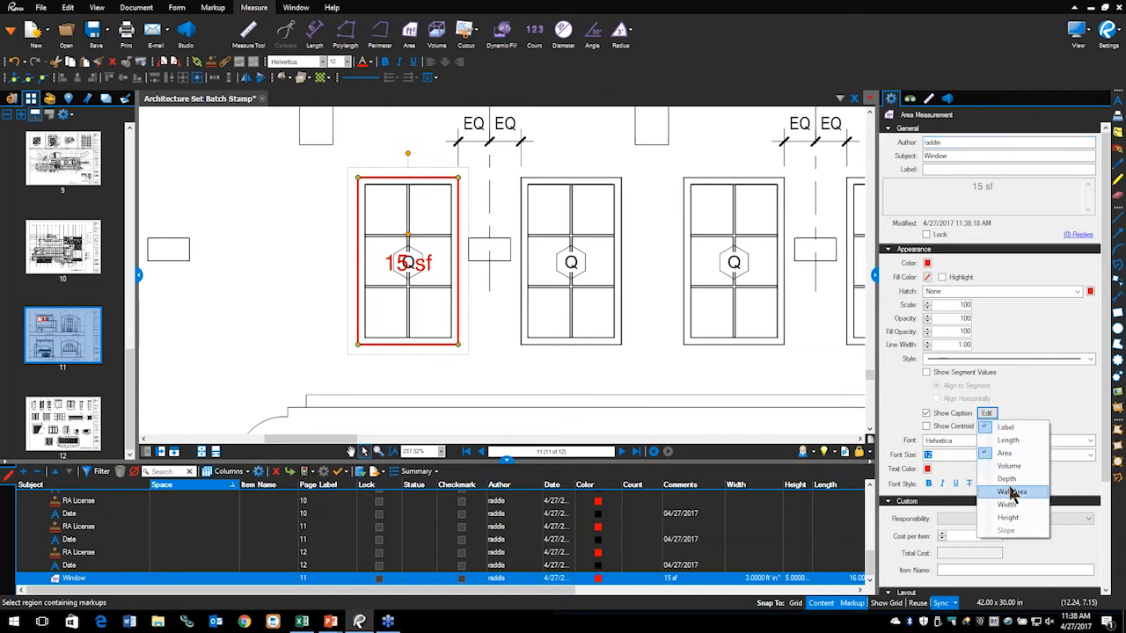
pyautogui.click(984, 505)
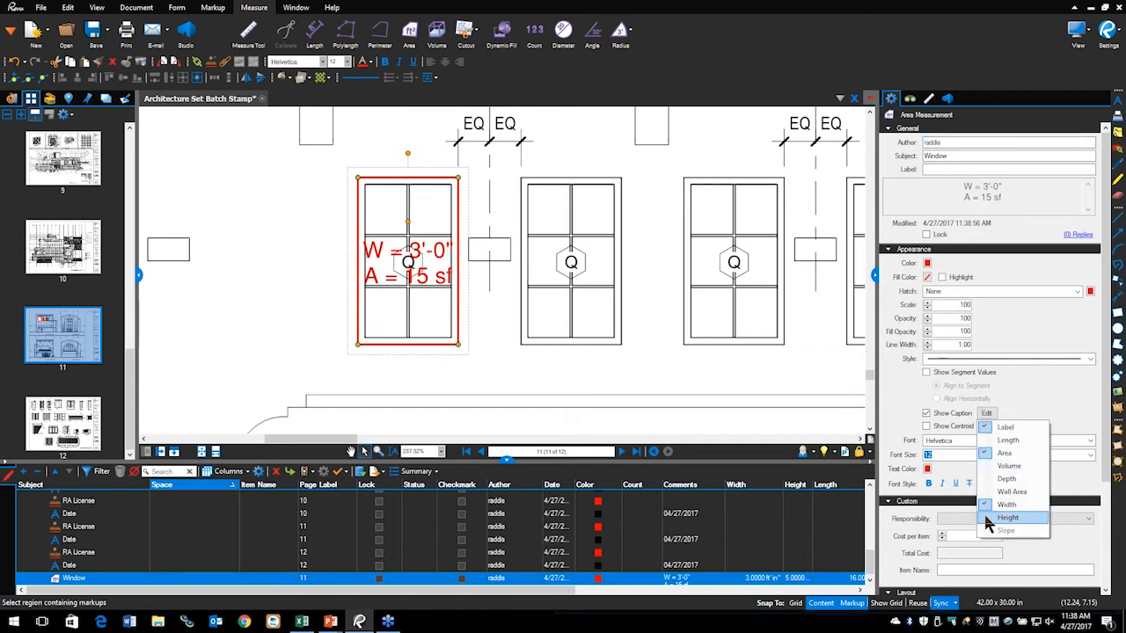
pyautogui.click(988, 519)
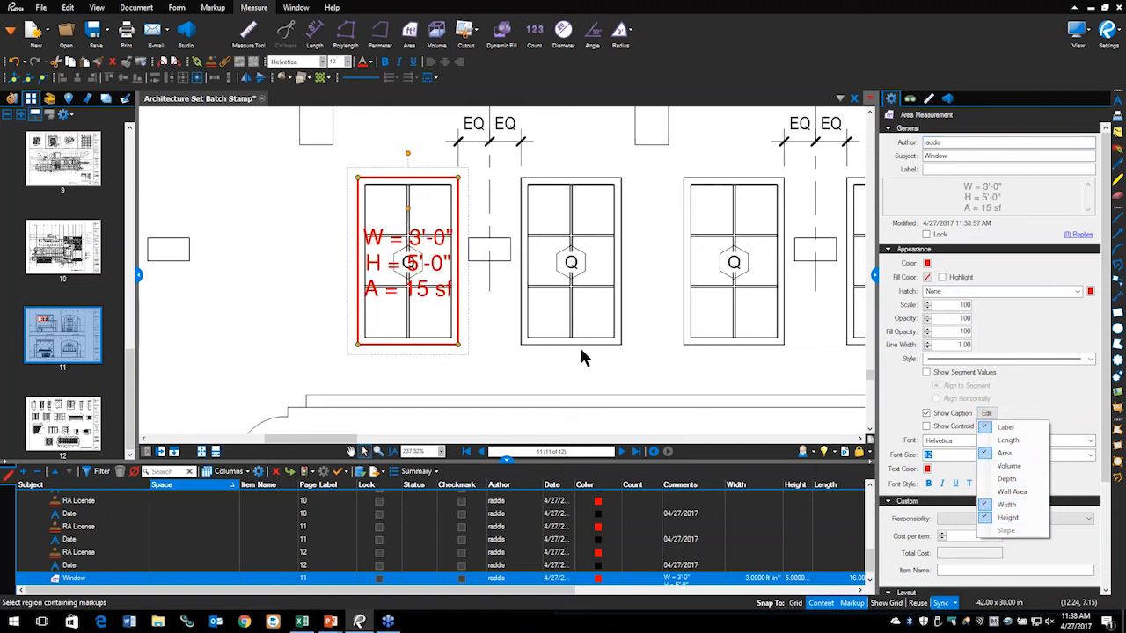
pyautogui.click(336, 348)
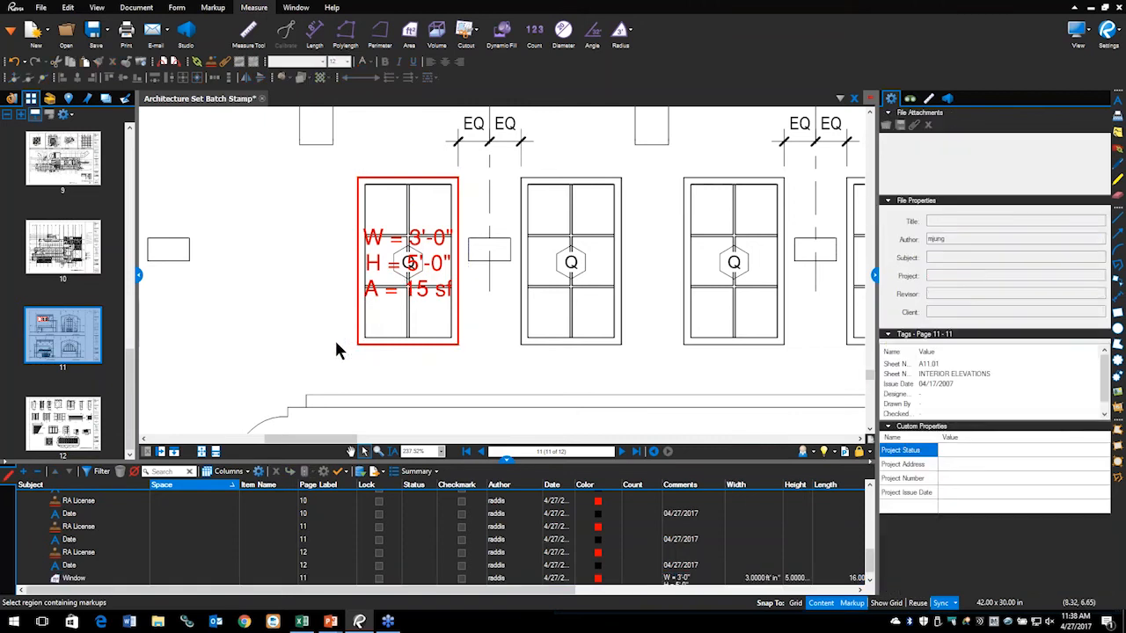
pyautogui.click(374, 293)
# Step: Undo the accidental copy of the measurement and the Height line in its caption
pyautogui.moveTo(373, 293); pyautogui.dragTo(299, 283)
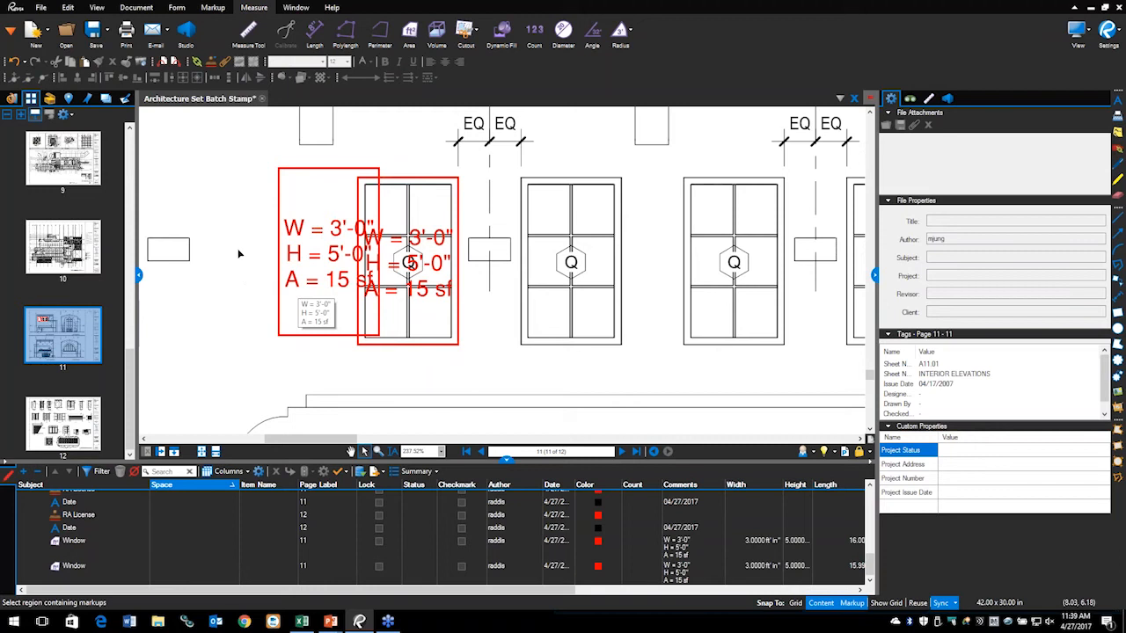
pyautogui.hotkey('ctrl', 'z')
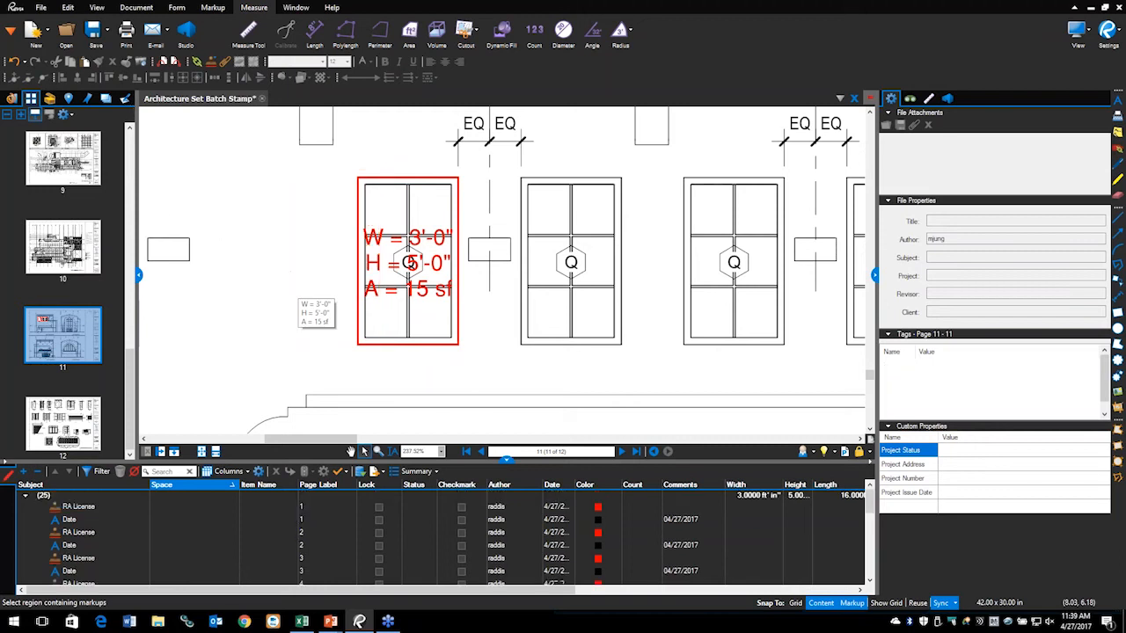
pyautogui.click(69, 11)
pyautogui.hotkey('ctrl', 'z')
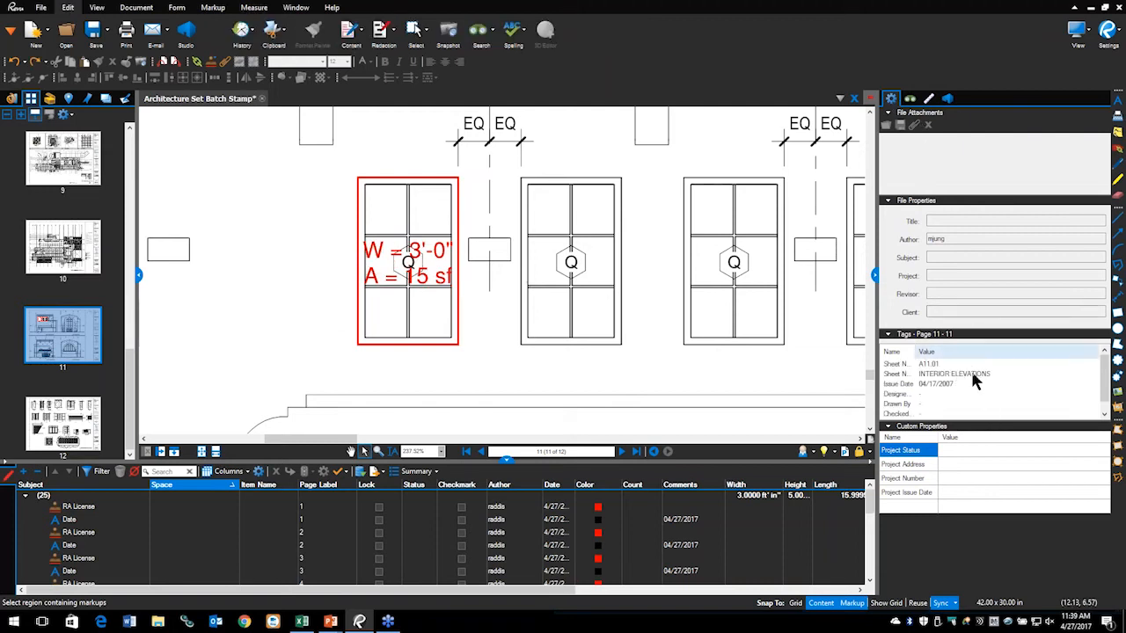
# Step: Drag the window measurement's caption off the window to its left
pyautogui.click(929, 99)
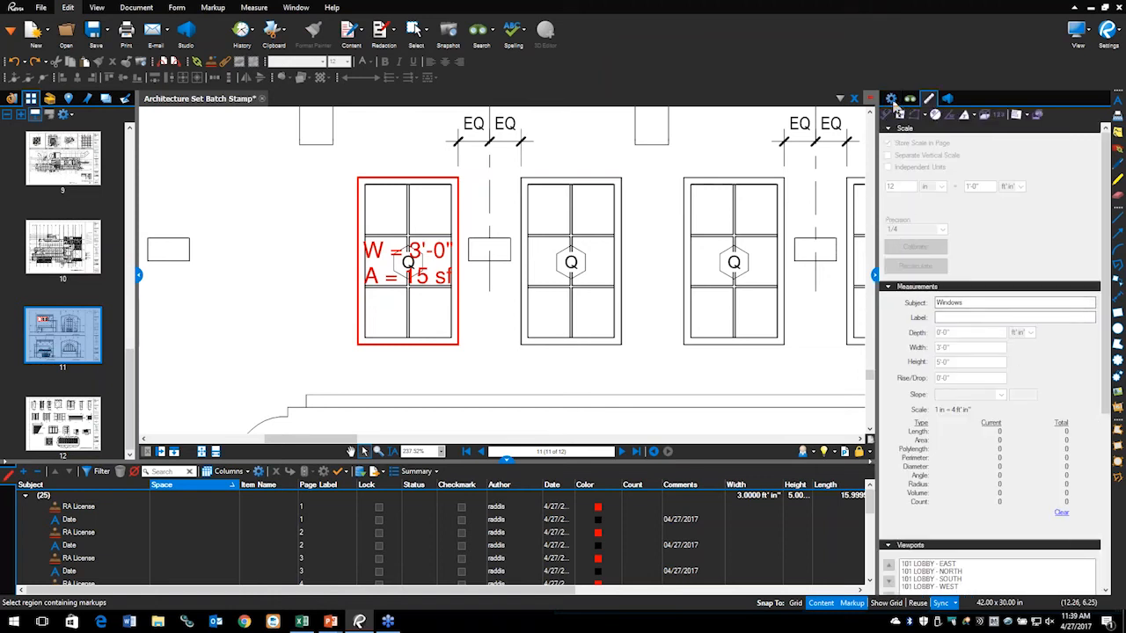
pyautogui.click(381, 254)
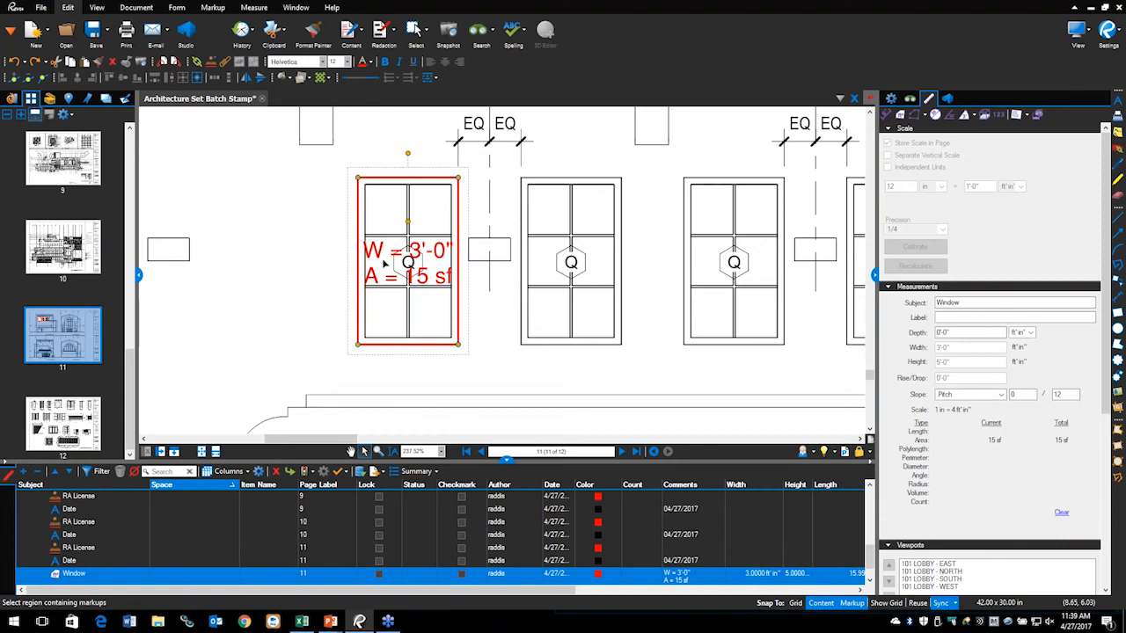
pyautogui.moveTo(392, 260); pyautogui.dragTo(273, 228)
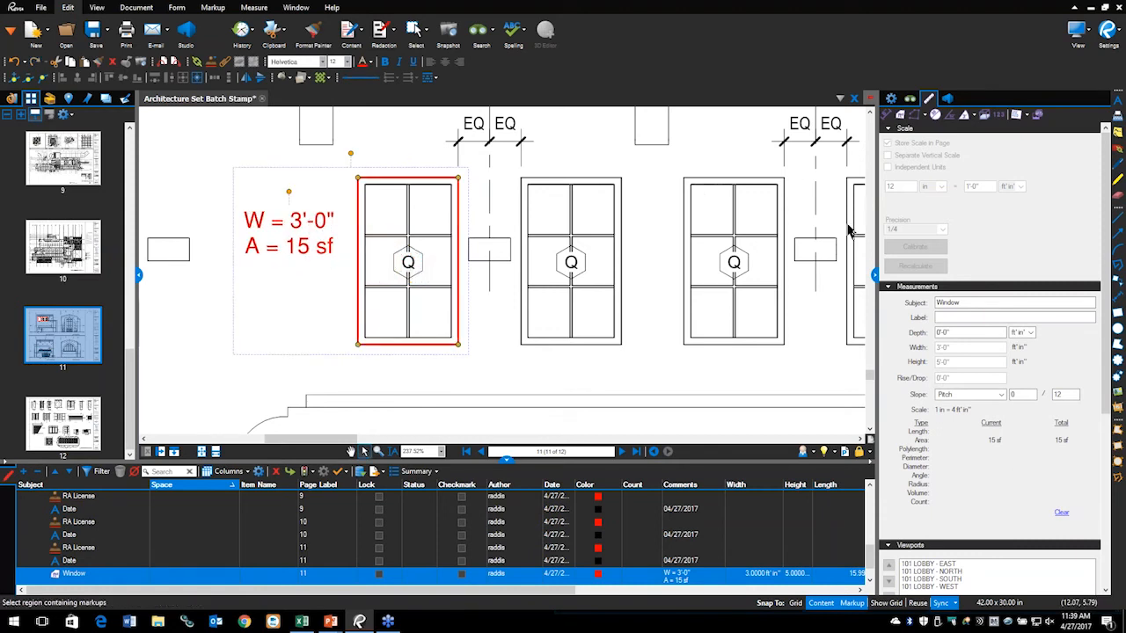
# Step: Check Height in the caption list so the Window caption shows H = 5'-0" again
pyautogui.click(891, 100)
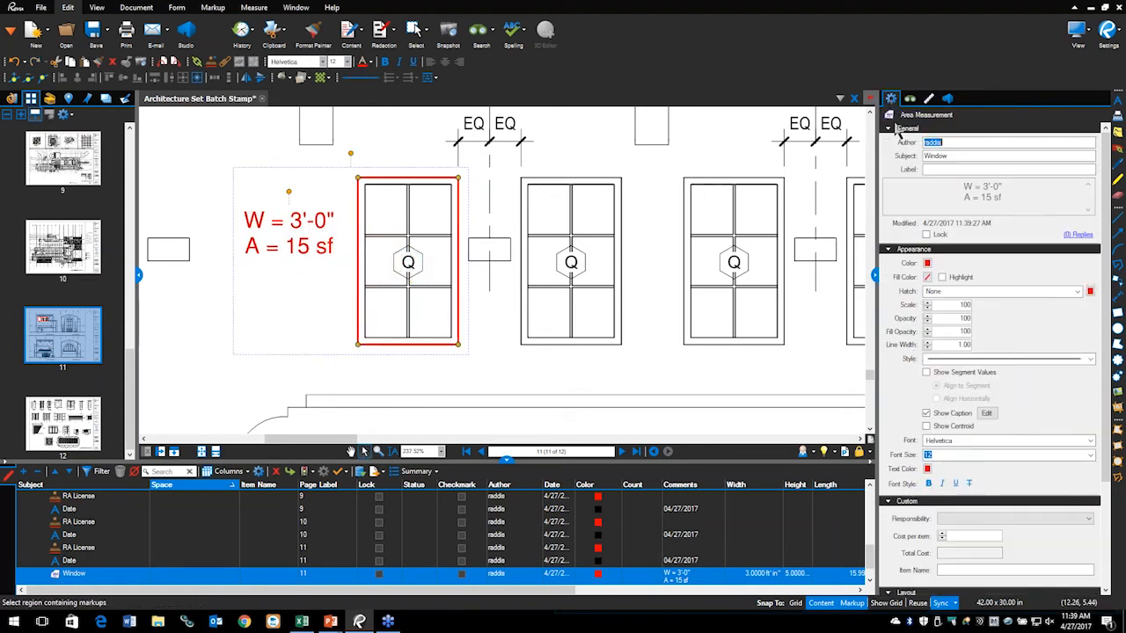
pyautogui.click(987, 415)
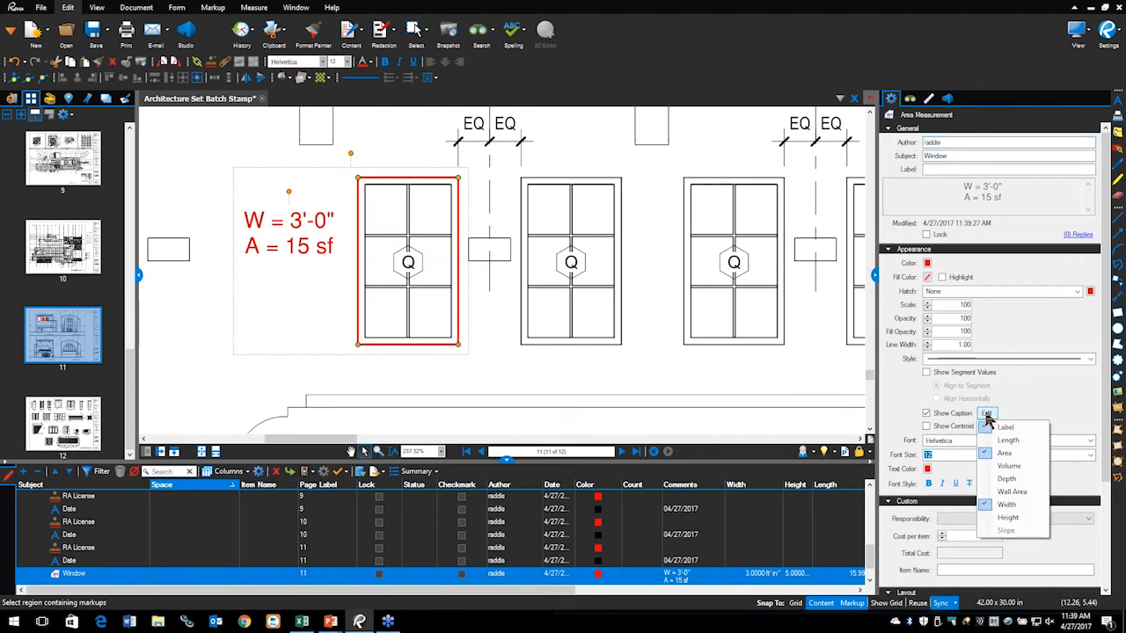
pyautogui.click(1007, 517)
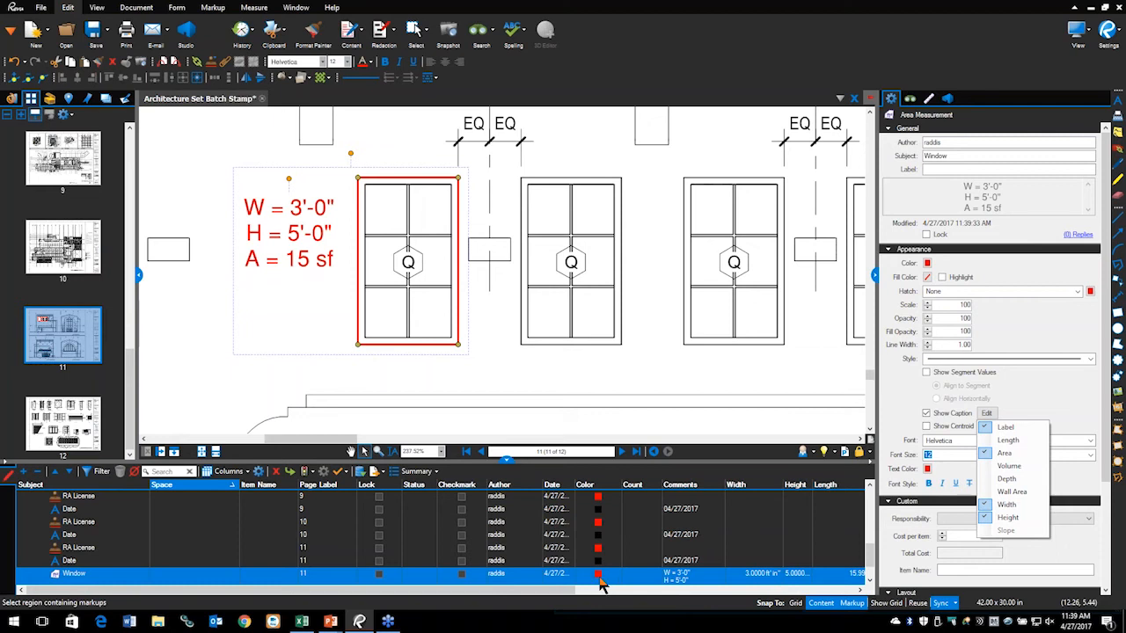
pyautogui.scroll(-1, 619, 541)
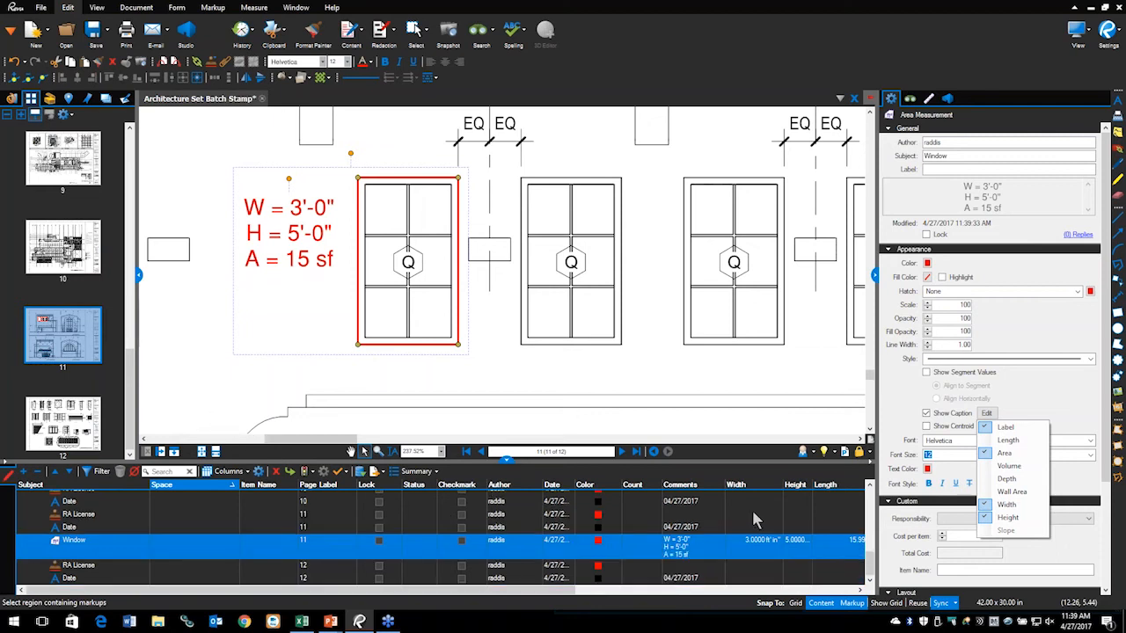
pyautogui.scroll(1, 761, 517)
pyautogui.scroll(-1, 765, 520)
# Step: Scroll the Markups list to reveal the Window markup's Document Width, Depth and Area columns
pyautogui.click(249, 476)
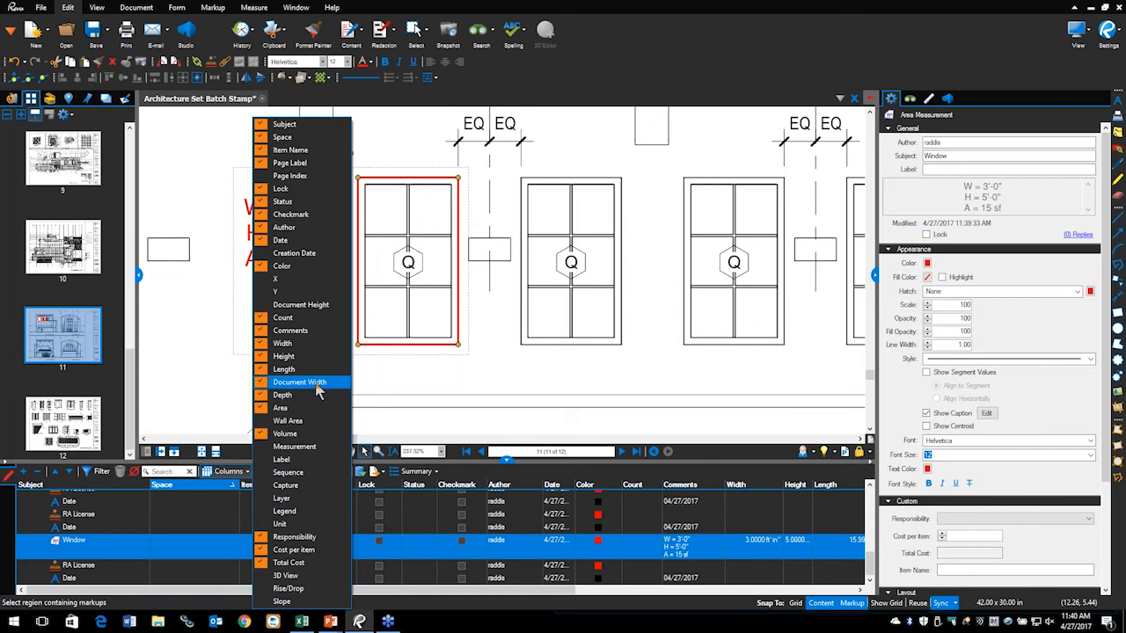
pyautogui.click(594, 605)
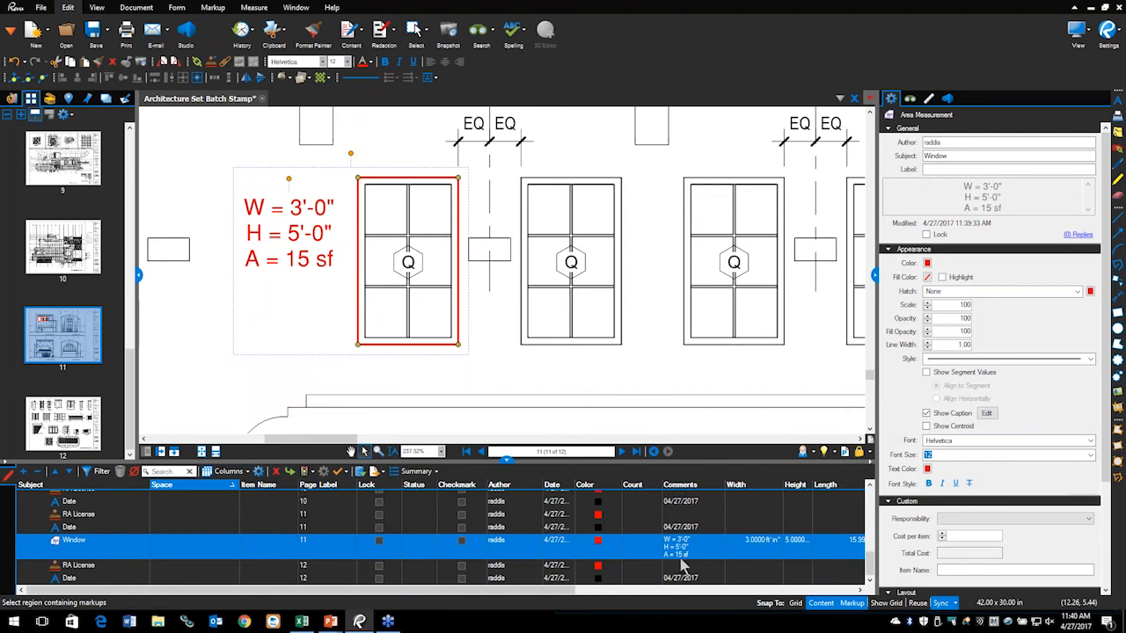
pyautogui.moveTo(580, 592); pyautogui.dragTo(707, 595)
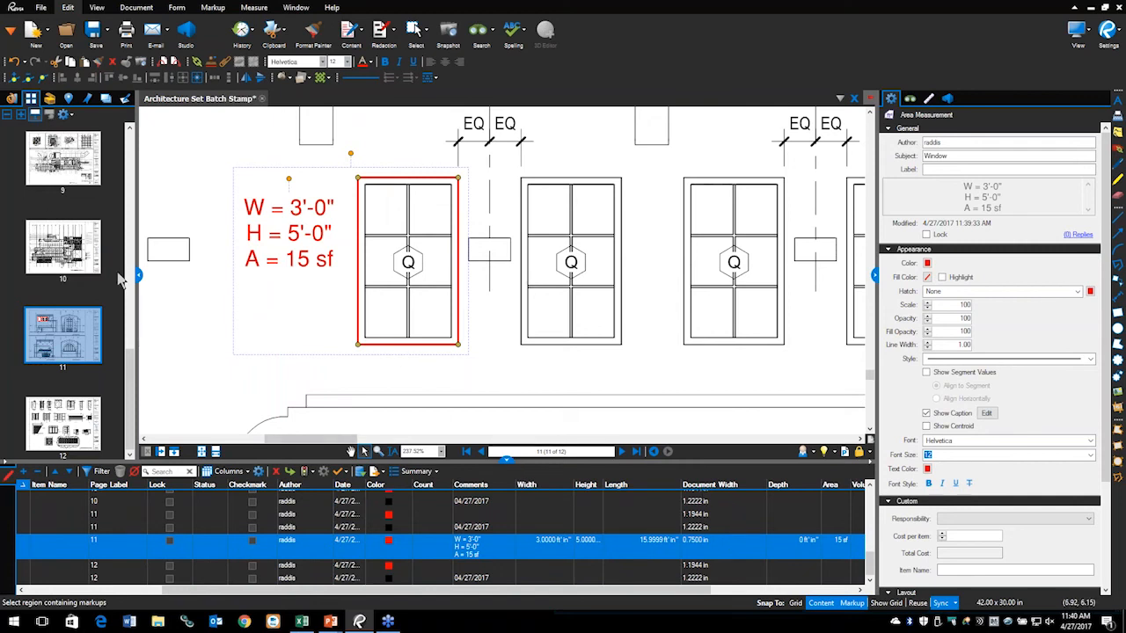
pyautogui.moveTo(129, 357); pyautogui.dragTo(129, 211)
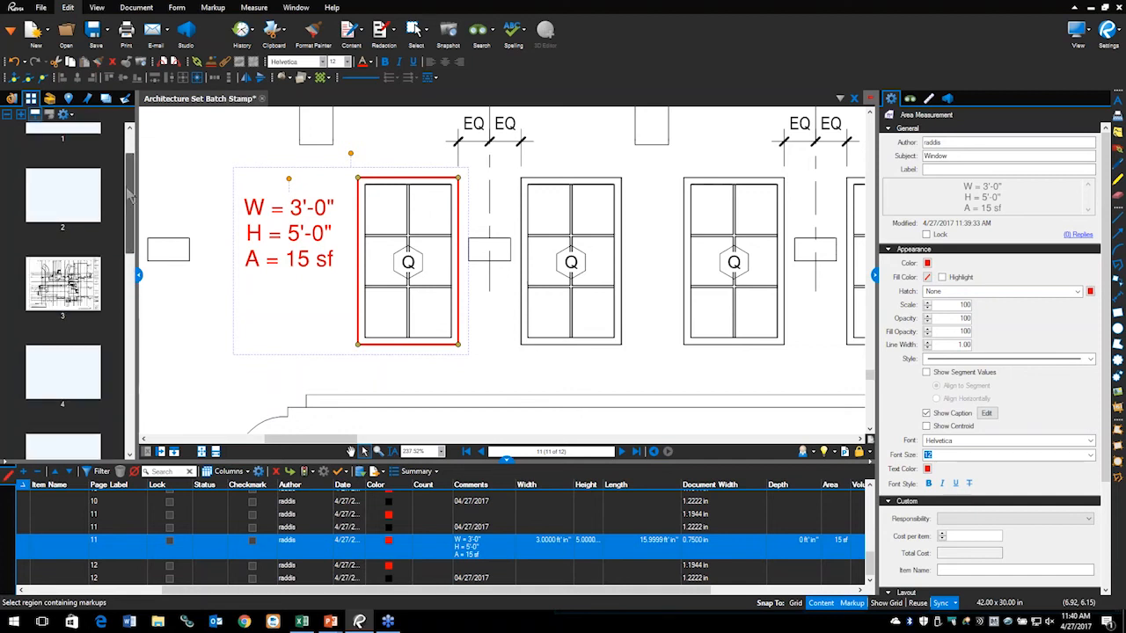
# Step: Go to page 2, sheet A1.1.0, and zoom in on the curved entrance and stair
pyautogui.click(58, 211)
pyautogui.scroll(-8, 504, 321)
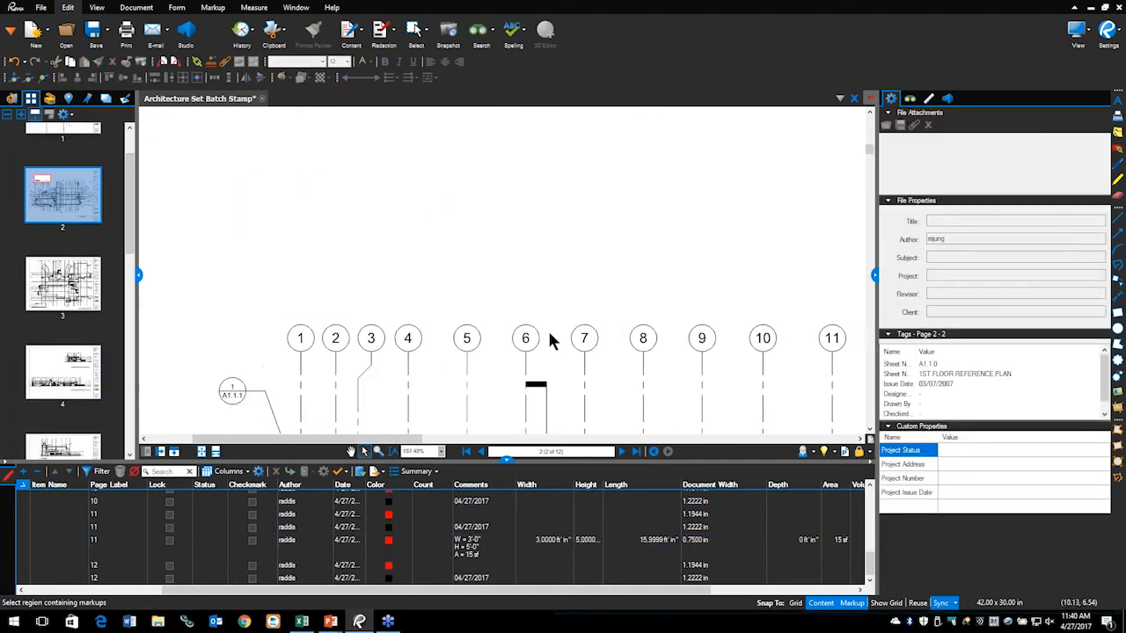
pyautogui.scroll(4, 689, 351)
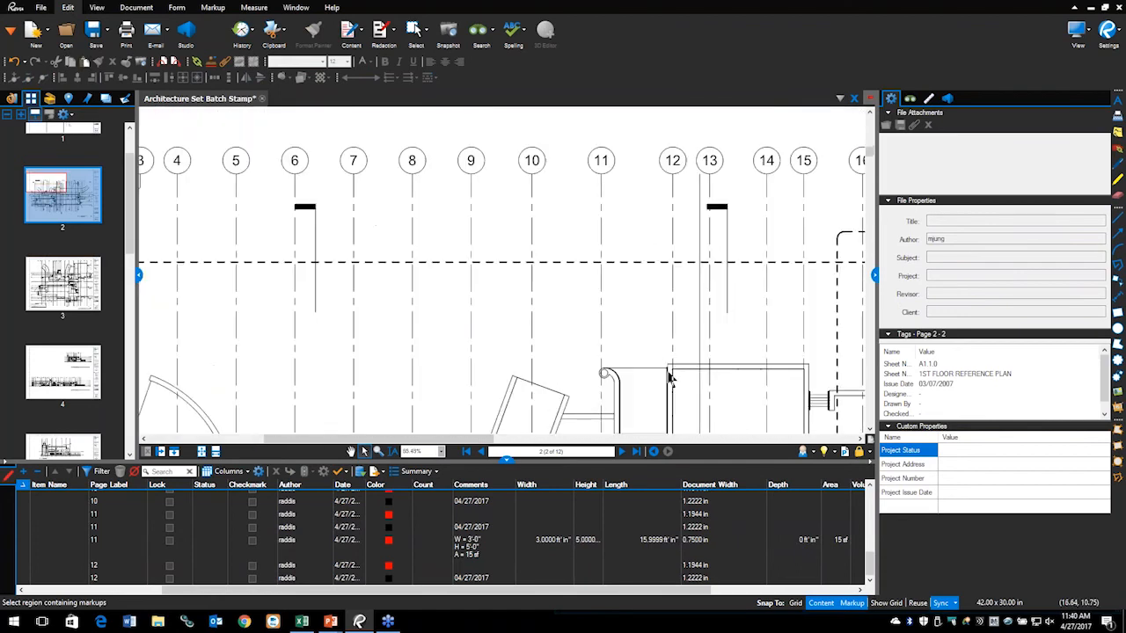
pyautogui.moveTo(629, 353); pyautogui.dragTo(415, 151)
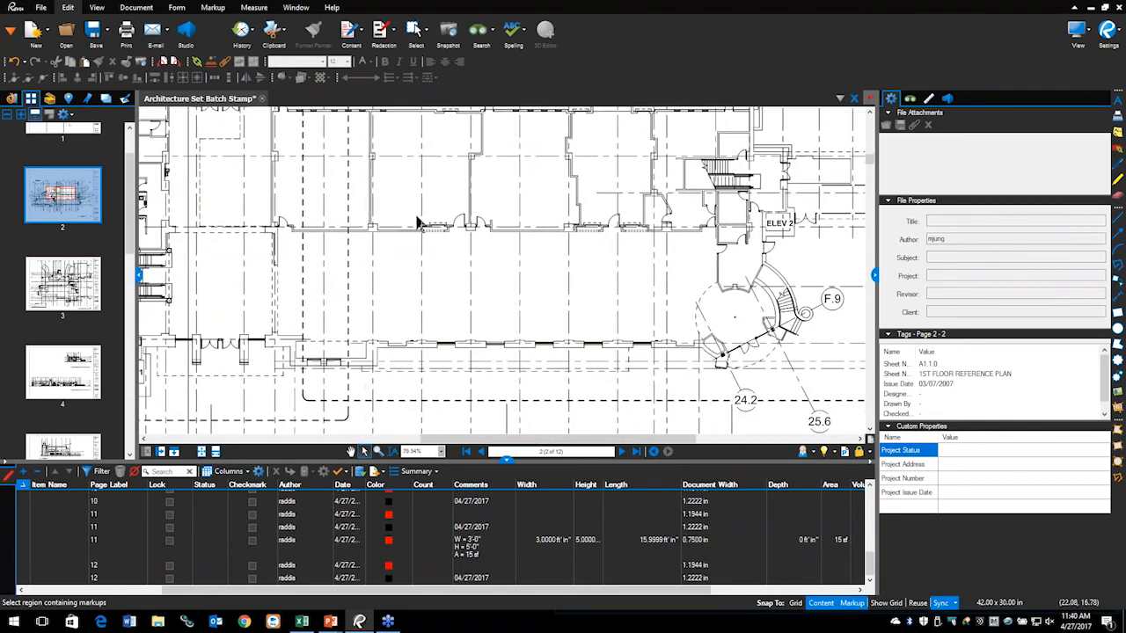
pyautogui.moveTo(676, 327); pyautogui.dragTo(563, 310)
pyautogui.scroll(7, 648, 314)
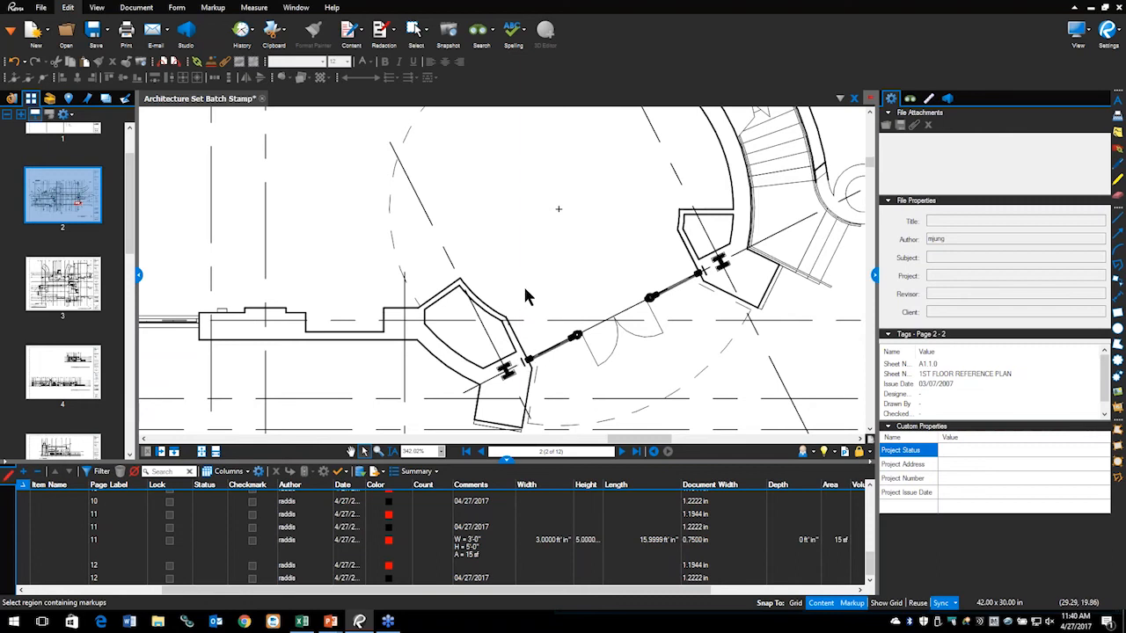
pyautogui.click(254, 7)
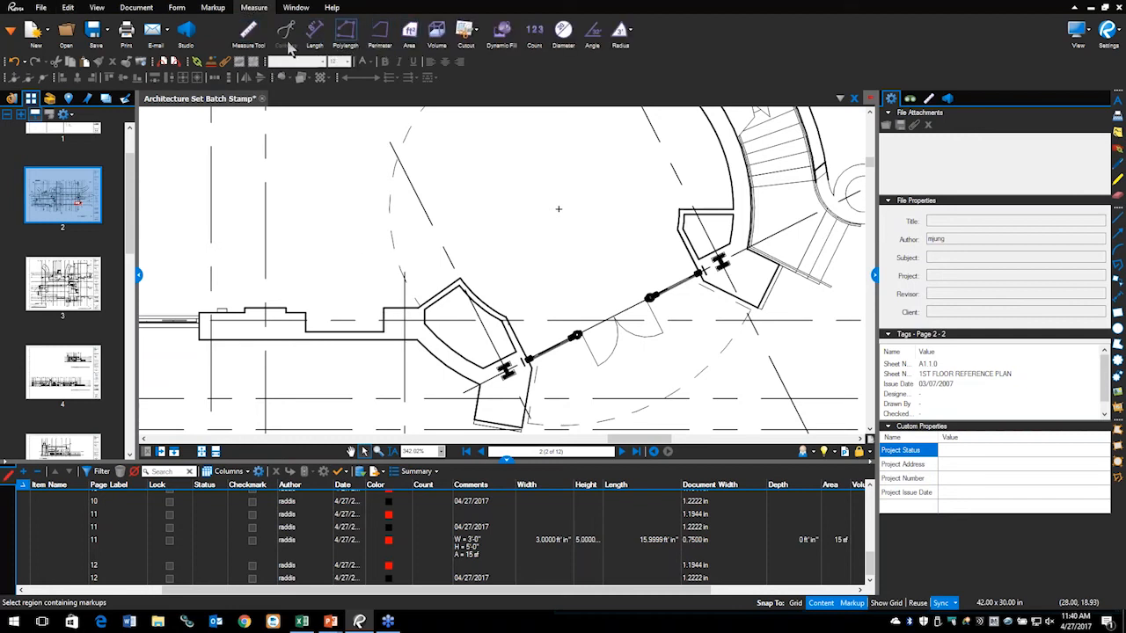
# Step: Measure the 16'-2 1/4" length between the two entrance doors
pyautogui.click(316, 35)
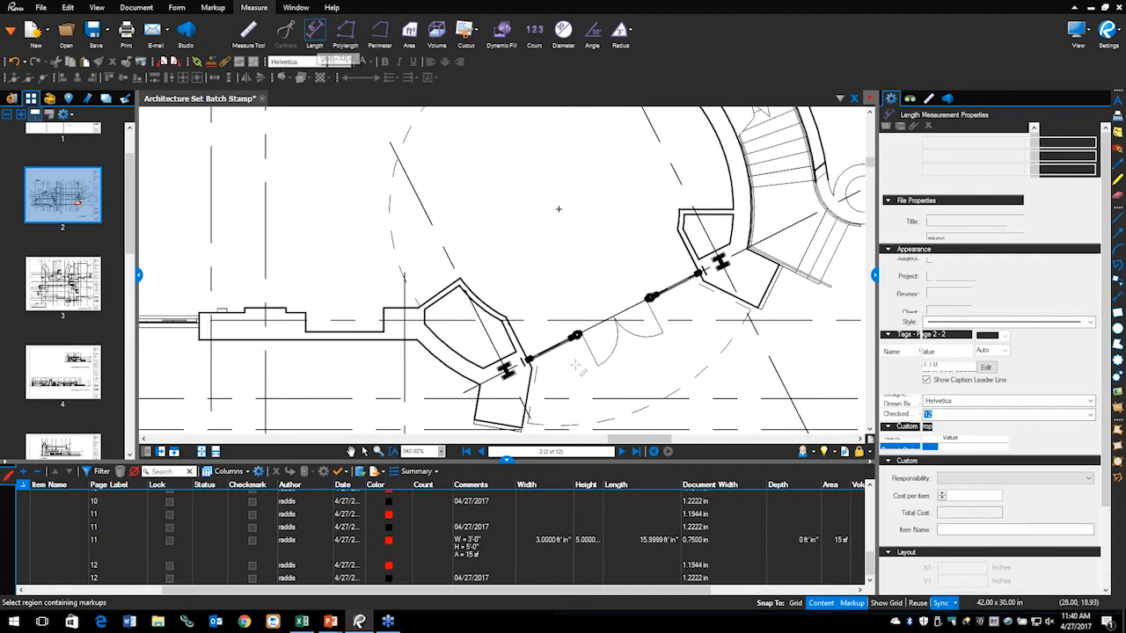
pyautogui.moveTo(527, 360); pyautogui.dragTo(700, 272)
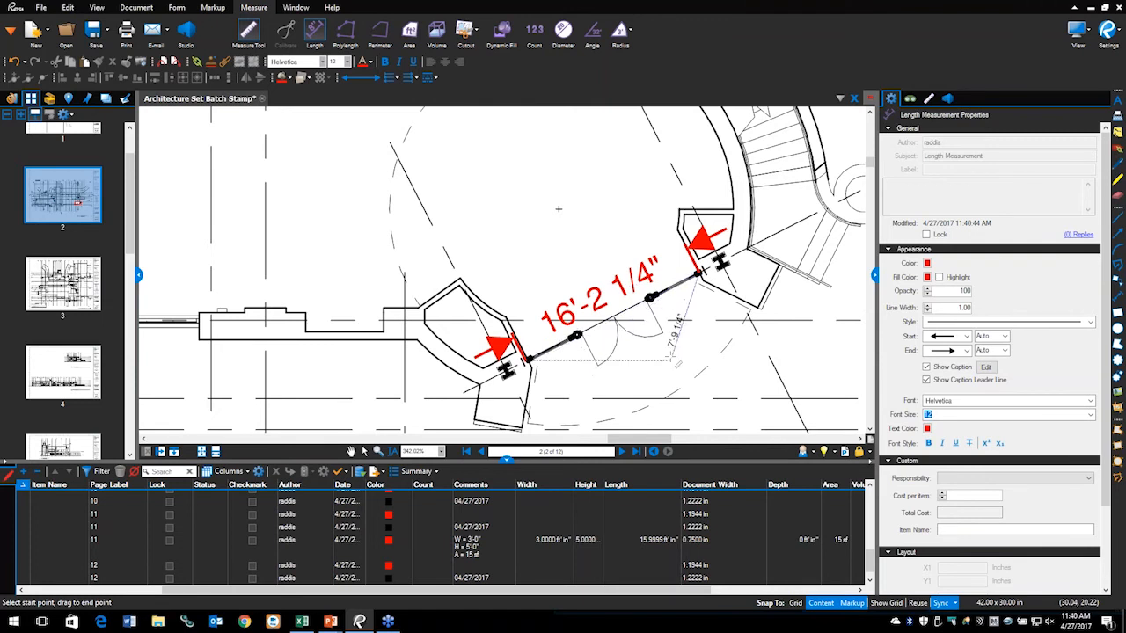
pyautogui.press('Escape')
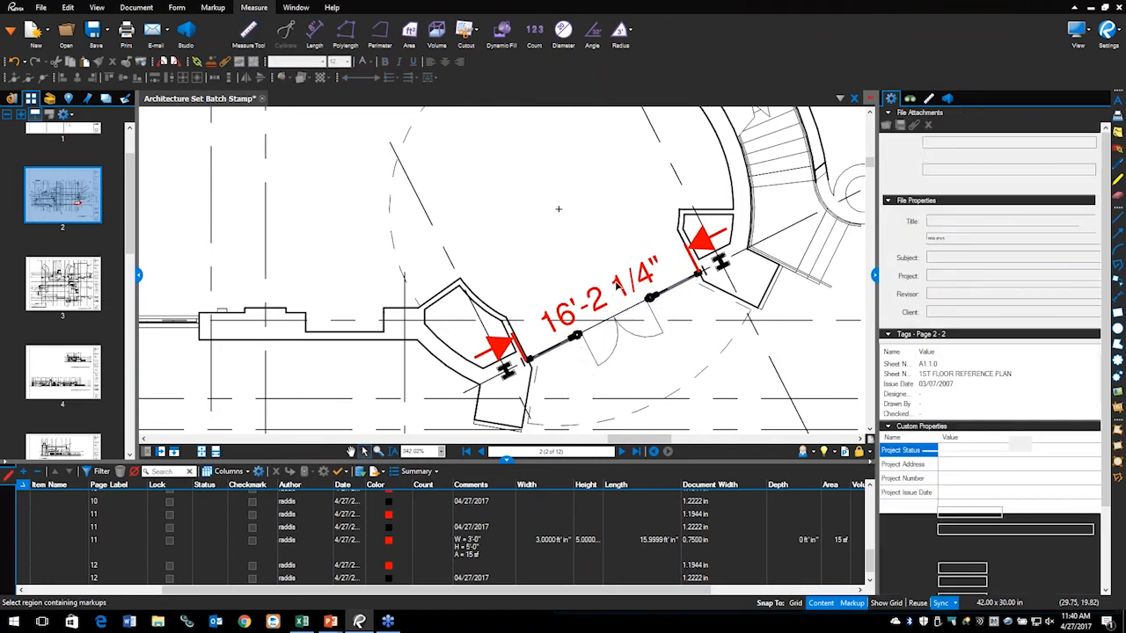
# Step: Set the entrance length measurement's depth to 8 ft
pyautogui.click(617, 283)
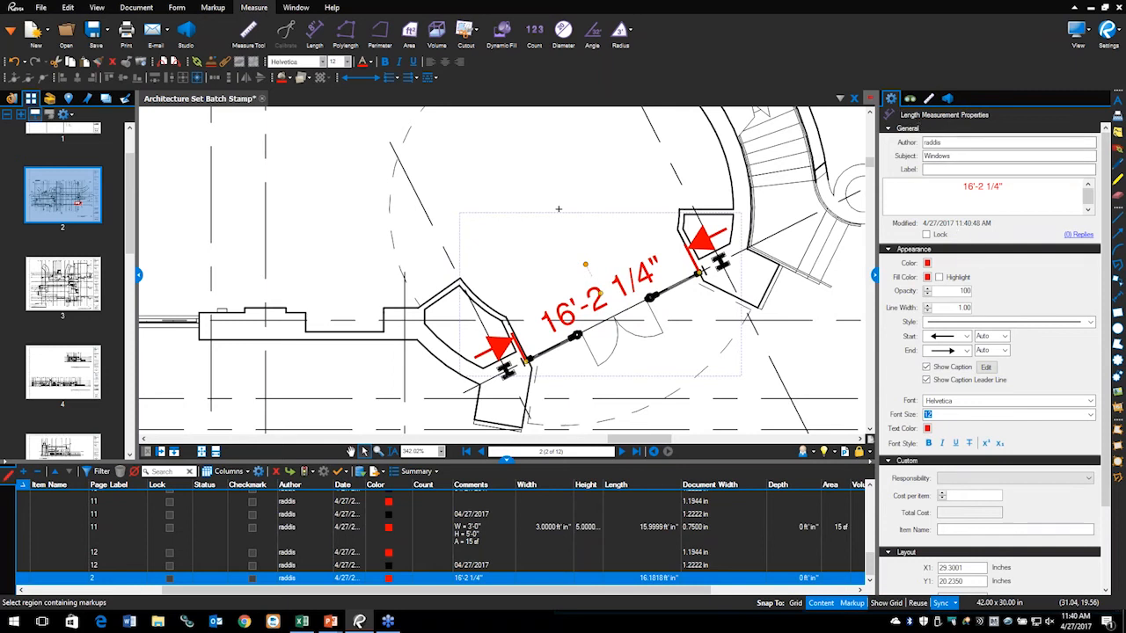
pyautogui.click(929, 99)
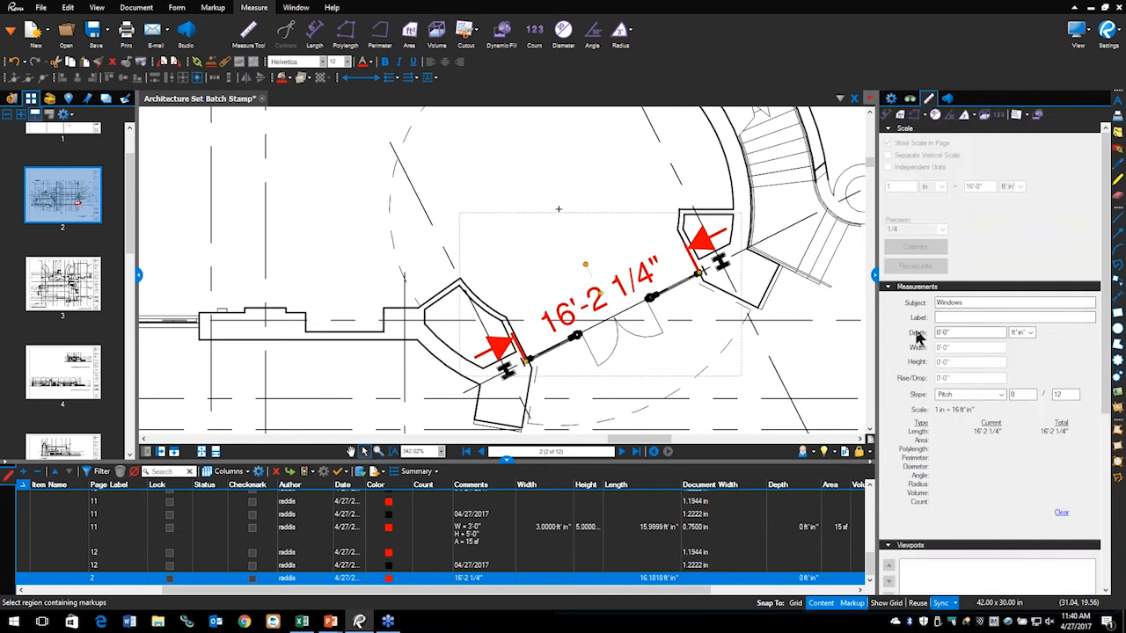
pyautogui.click(972, 335)
pyautogui.moveTo(969, 330); pyautogui.dragTo(935, 334)
pyautogui.write('8')
pyautogui.click(894, 99)
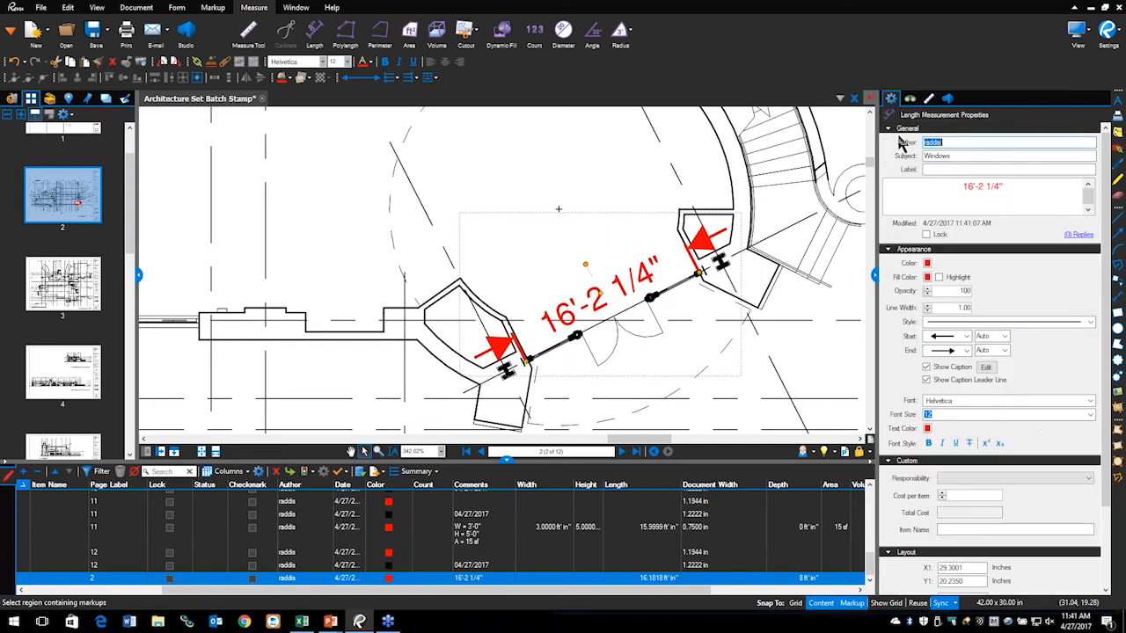
# Step: Add Depth to the entrance measurement's caption and circle the Markups list columns with the pen
pyautogui.click(986, 367)
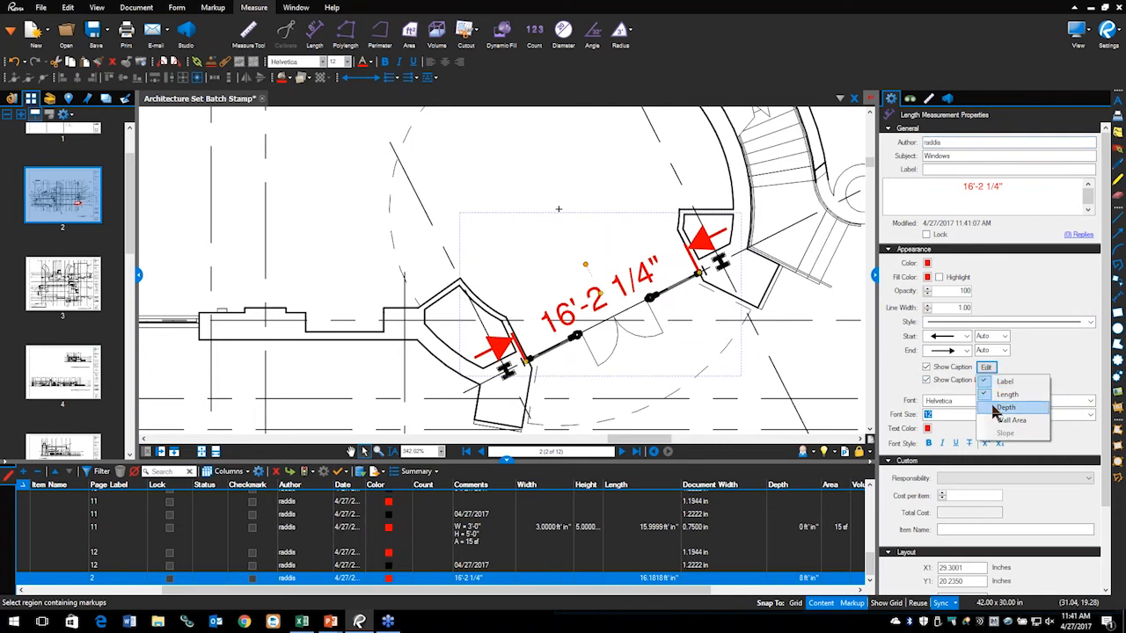
pyautogui.click(1003, 407)
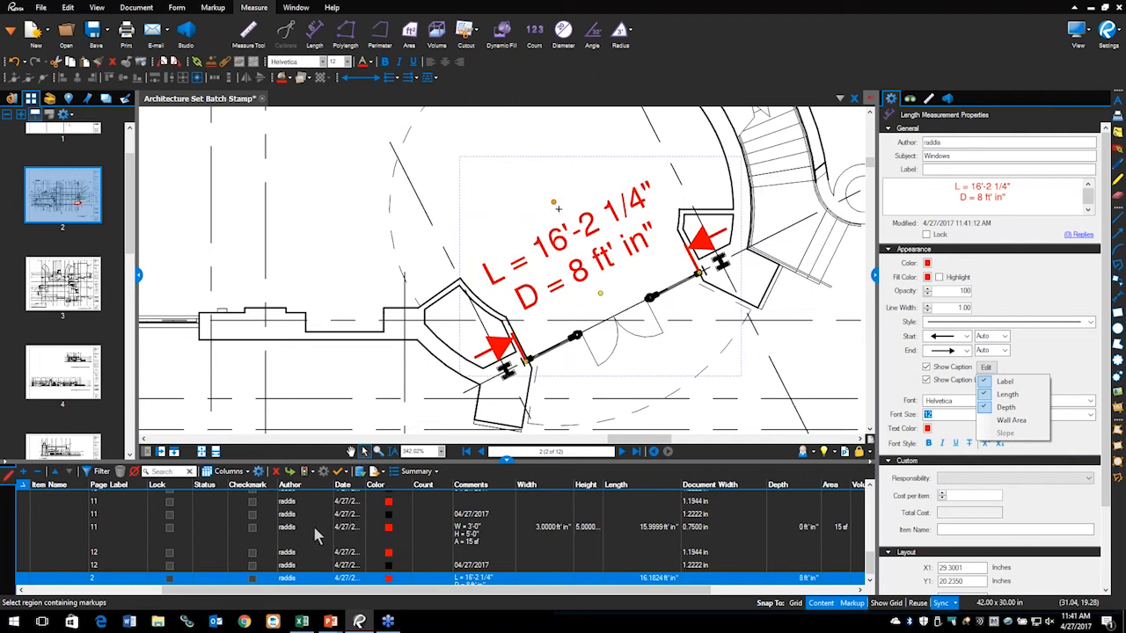
pyautogui.hotkey('ctrl', '2')
pyautogui.moveTo(388, 450)
pyautogui.mouseDown()
pyautogui.moveTo(307, 551)
pyautogui.moveTo(553, 482)
pyautogui.moveTo(392, 445)
pyautogui.moveTo(503, 559)
pyautogui.moveTo(531, 470)
pyautogui.mouseUp()
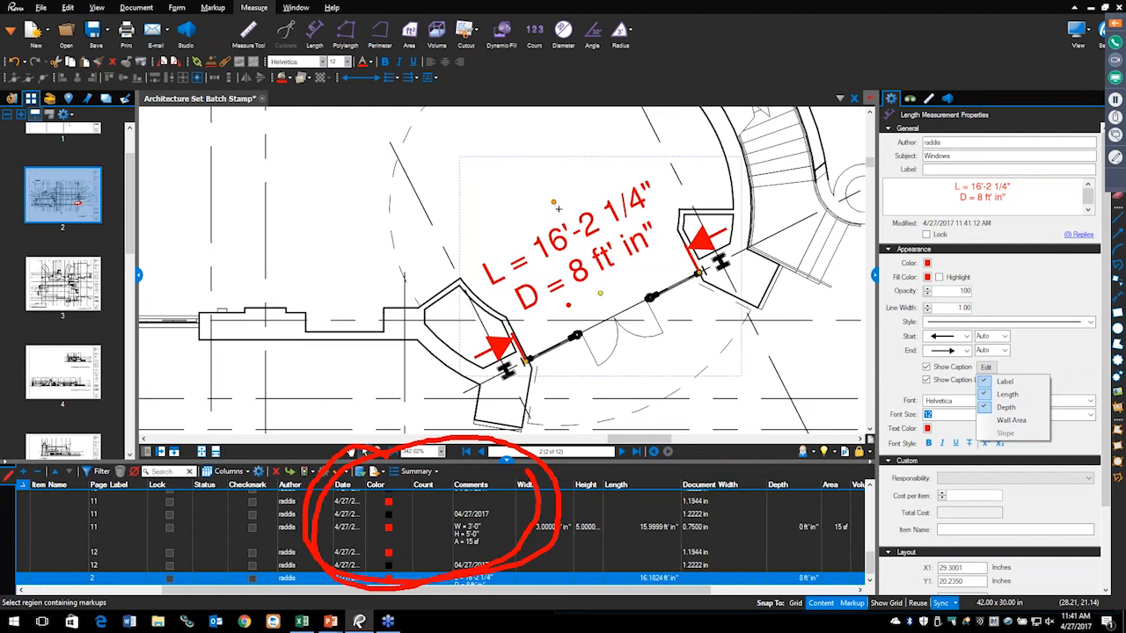
pyautogui.press('Escape')
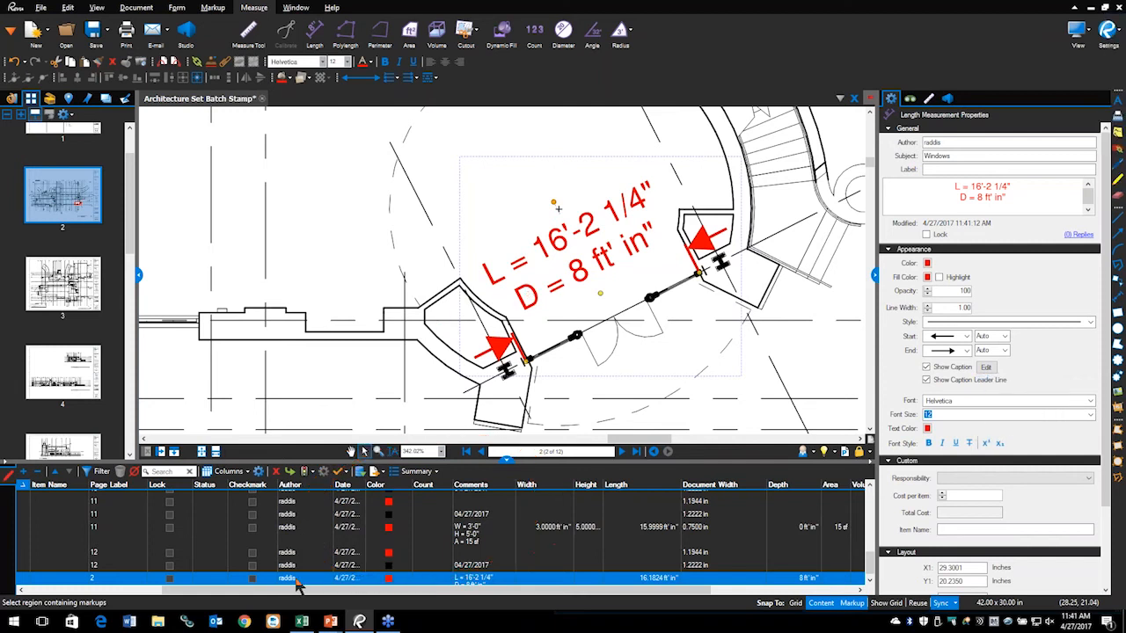
# Step: Advance the PowerPoint show to the Count Enhancements slide and reveal the Custom Count Symbols point
pyautogui.hotkey('alt', 'Tab')
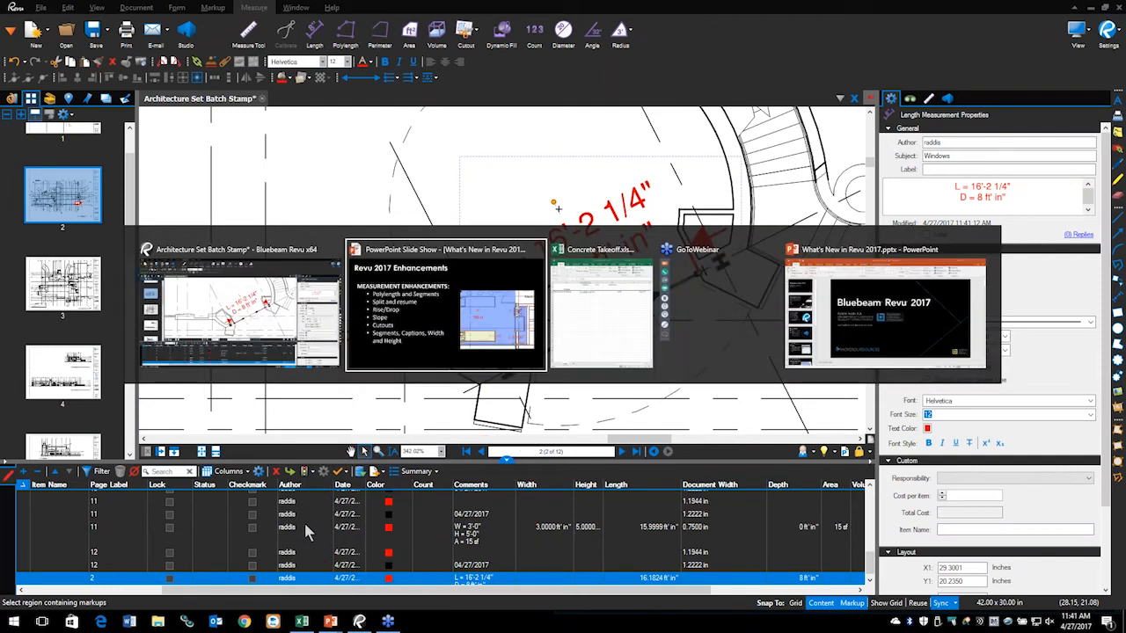
pyautogui.click(356, 481)
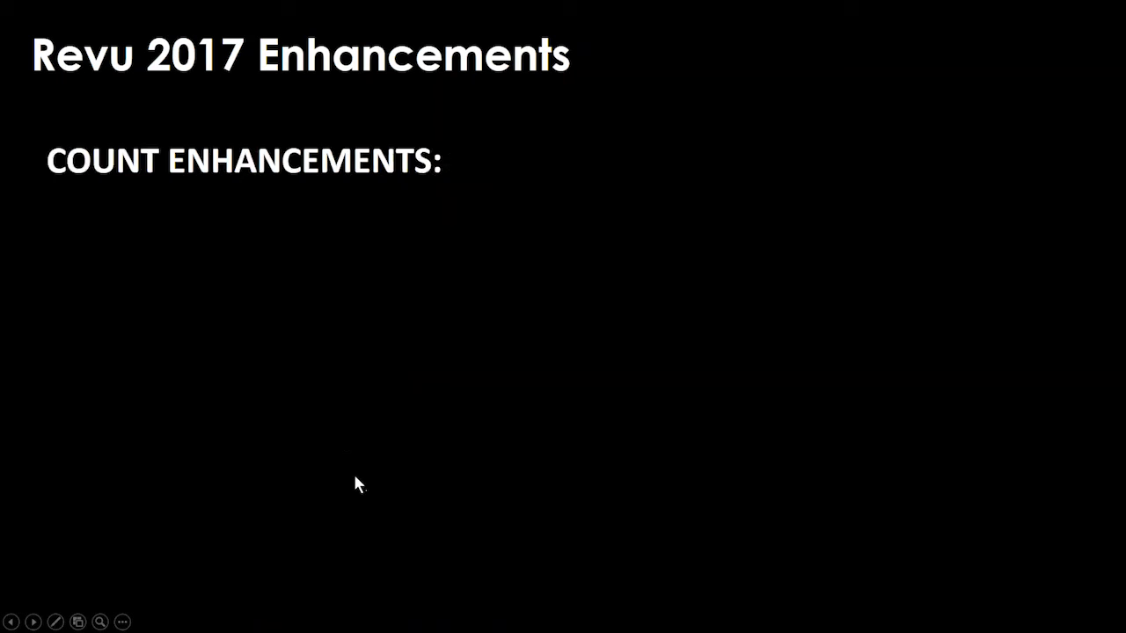
pyautogui.click(361, 446)
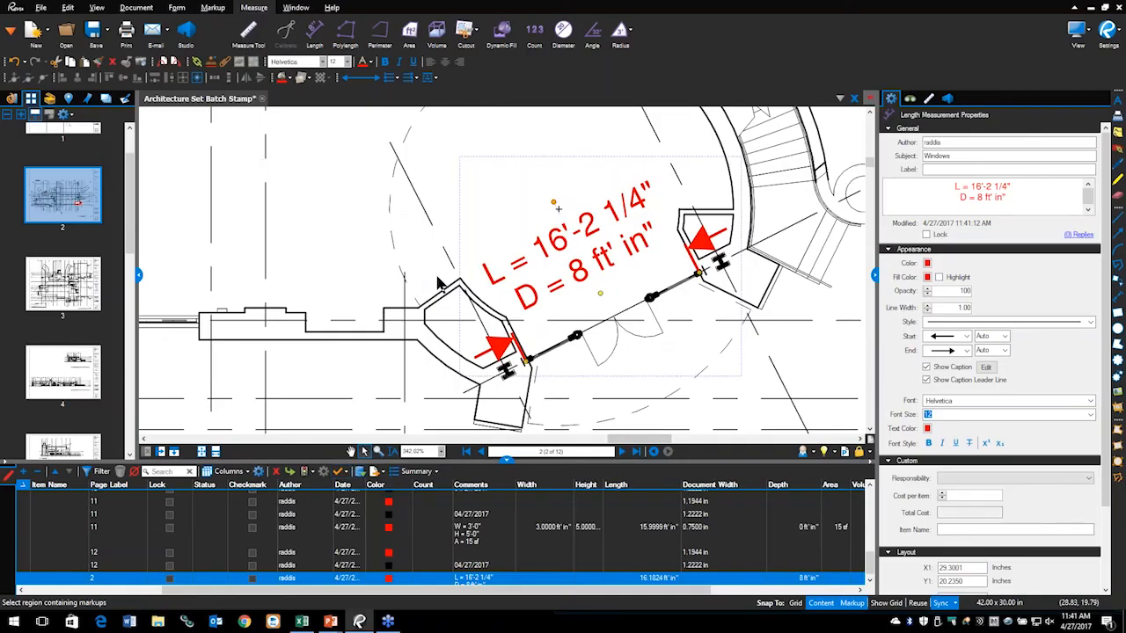
# Step: Zoom around the page 2 reference plan, then view page 3 and zoom it
pyautogui.scroll(-5, 557, 208)
pyautogui.scroll(3, 219, 337)
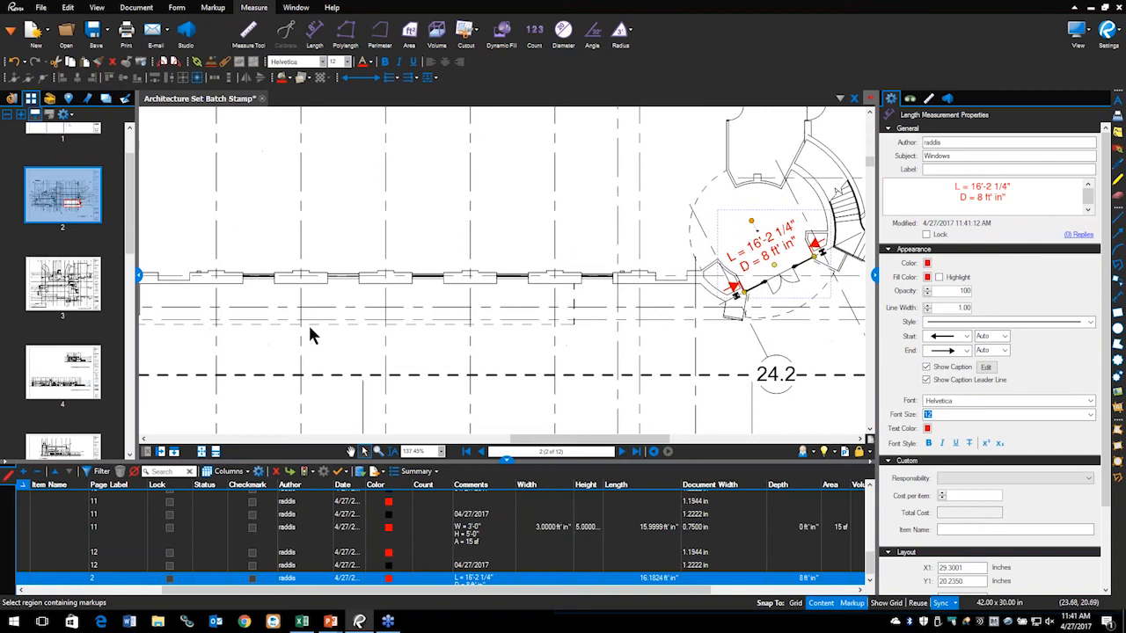
pyautogui.scroll(-2, 318, 335)
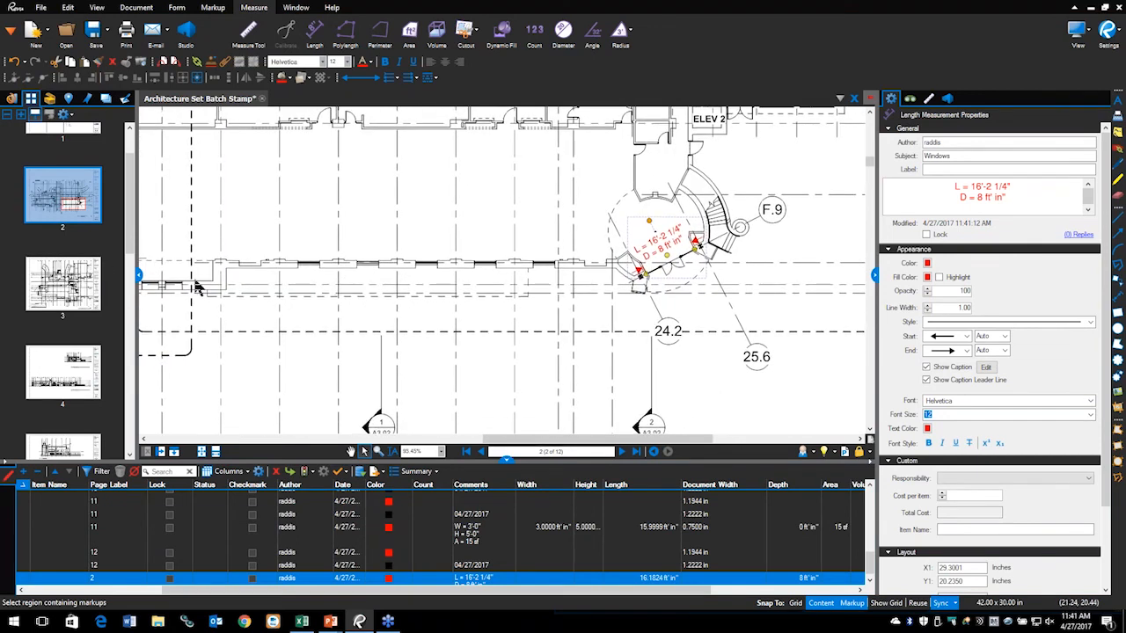
pyautogui.scroll(1, 69, 180)
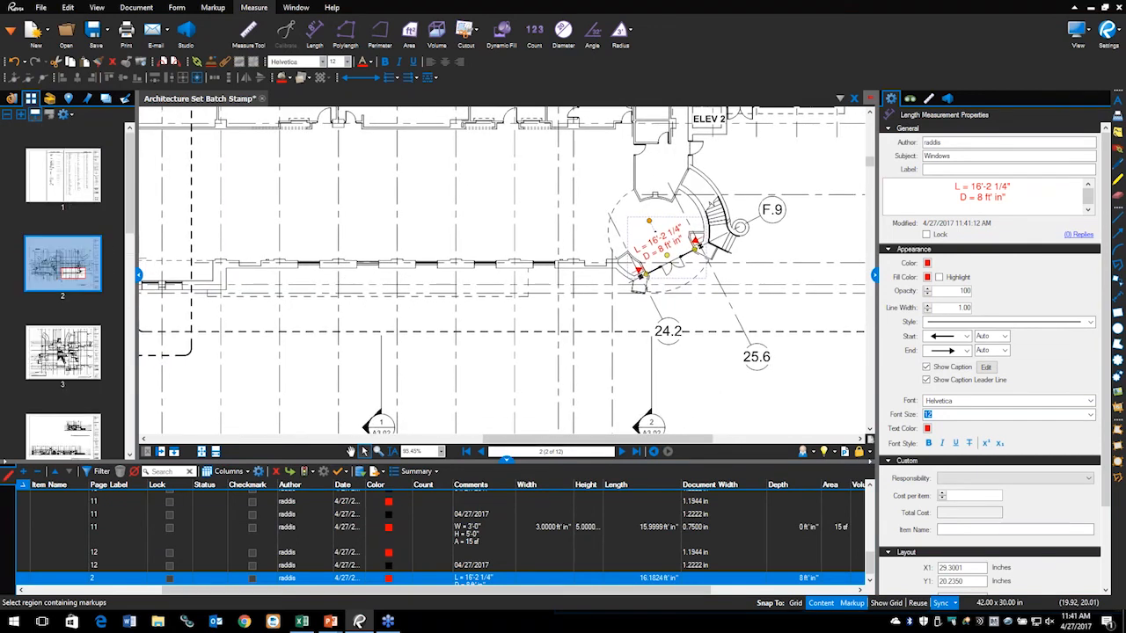
pyautogui.click(63, 357)
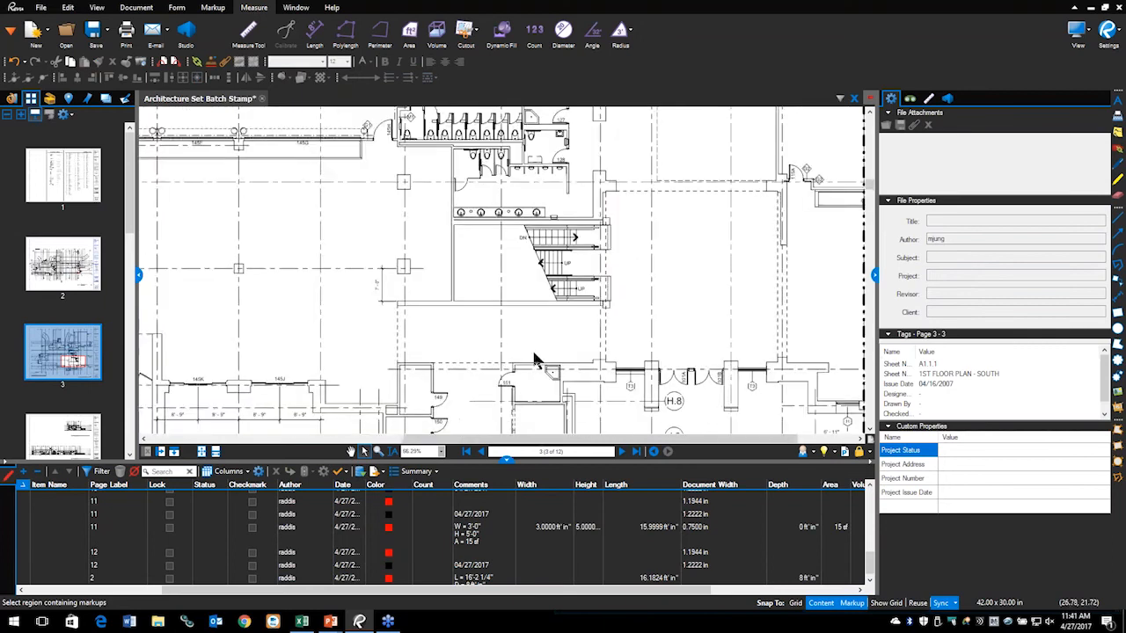
pyautogui.scroll(-4, 533, 361)
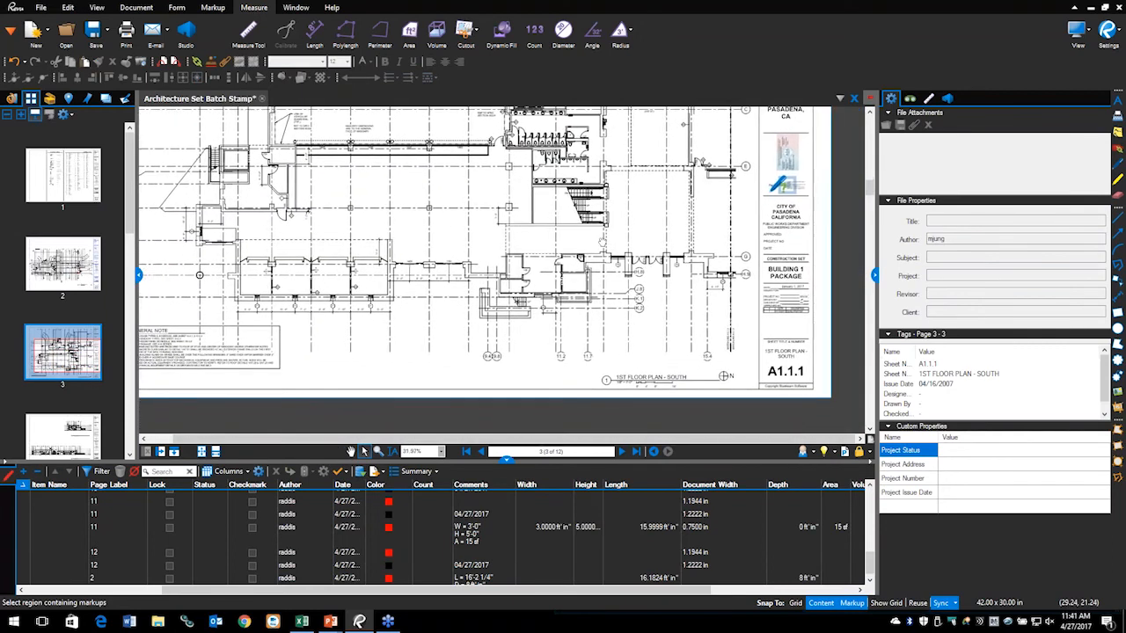
pyautogui.scroll(2, 250, 324)
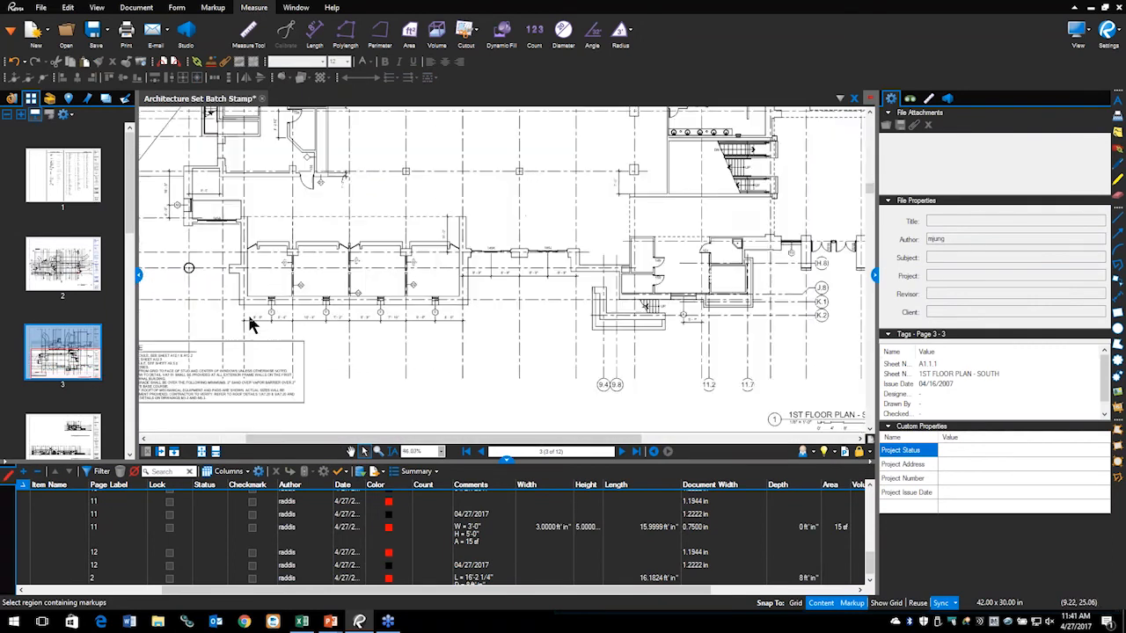
pyautogui.scroll(3, 252, 312)
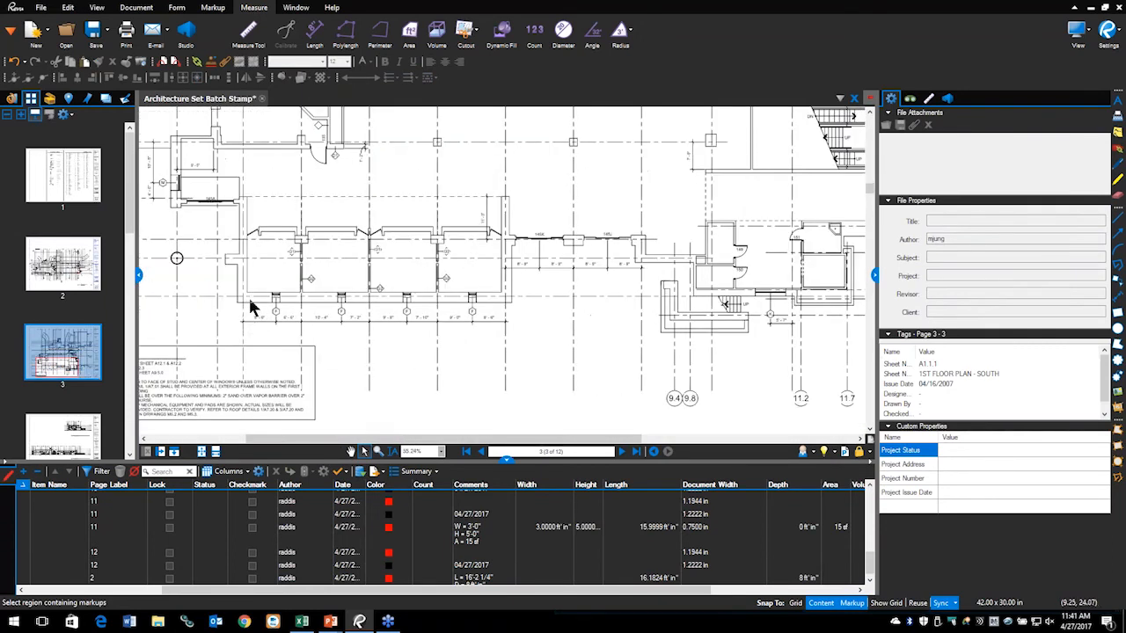
# Step: Flip between pages 2 and 3 several times, nudging the plan, and end on page 3
pyautogui.click(51, 280)
pyautogui.scroll(-4, 291, 302)
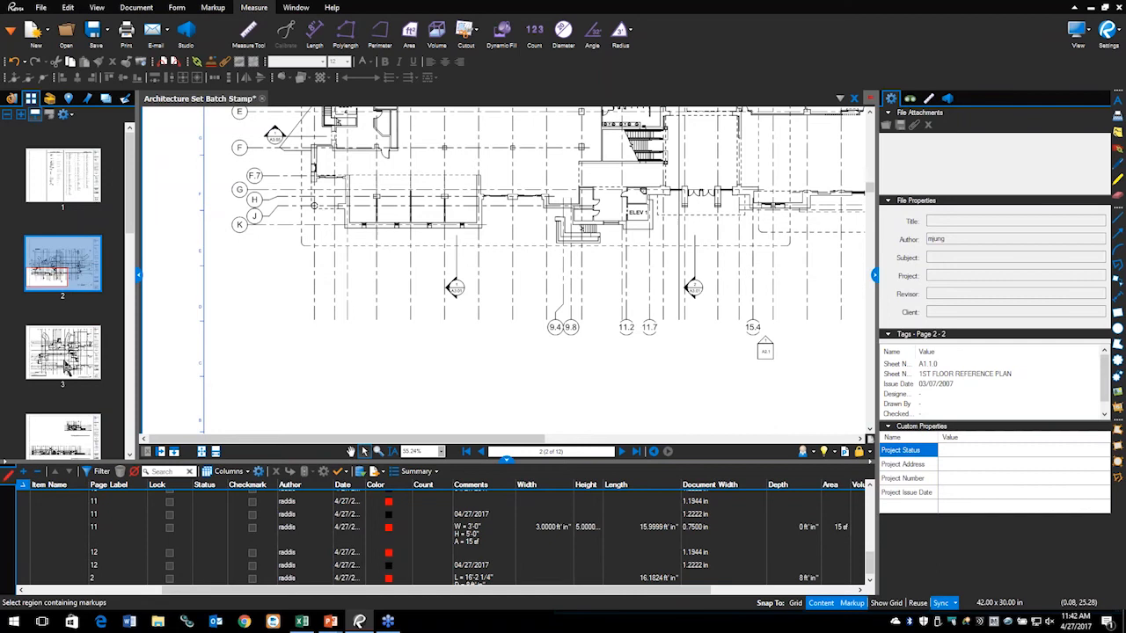
pyautogui.click(67, 368)
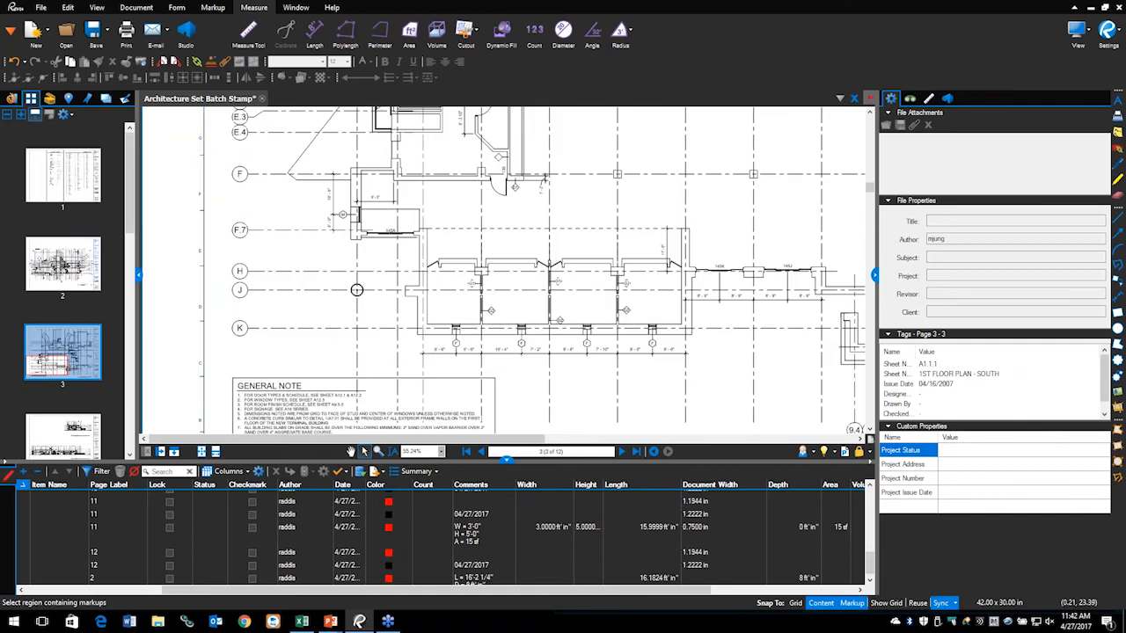
pyautogui.click(53, 282)
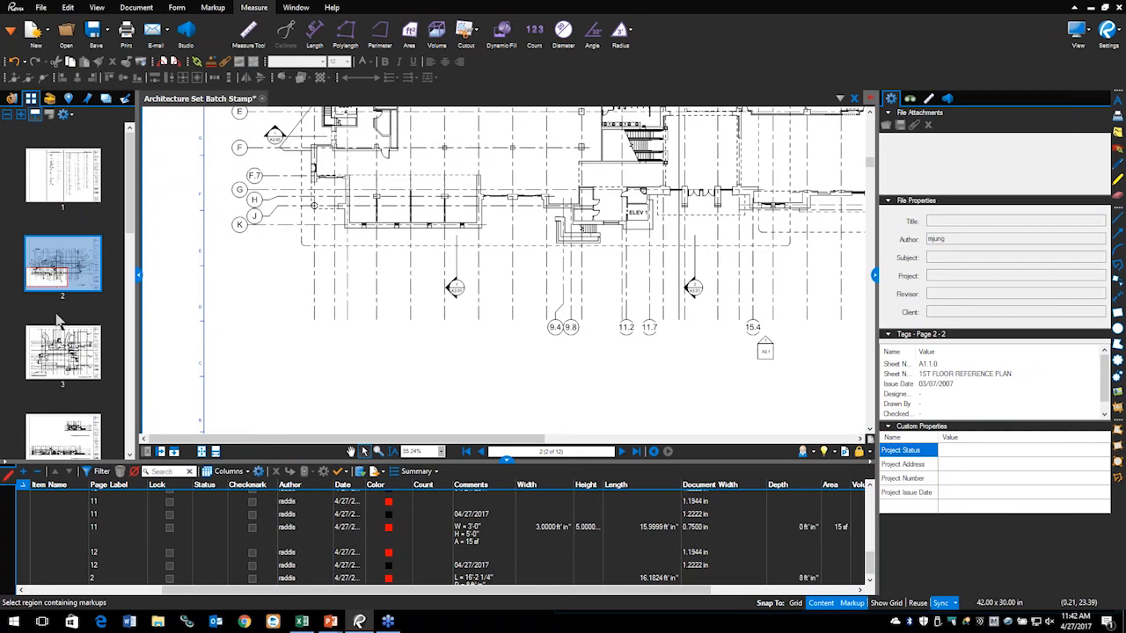
pyautogui.click(70, 369)
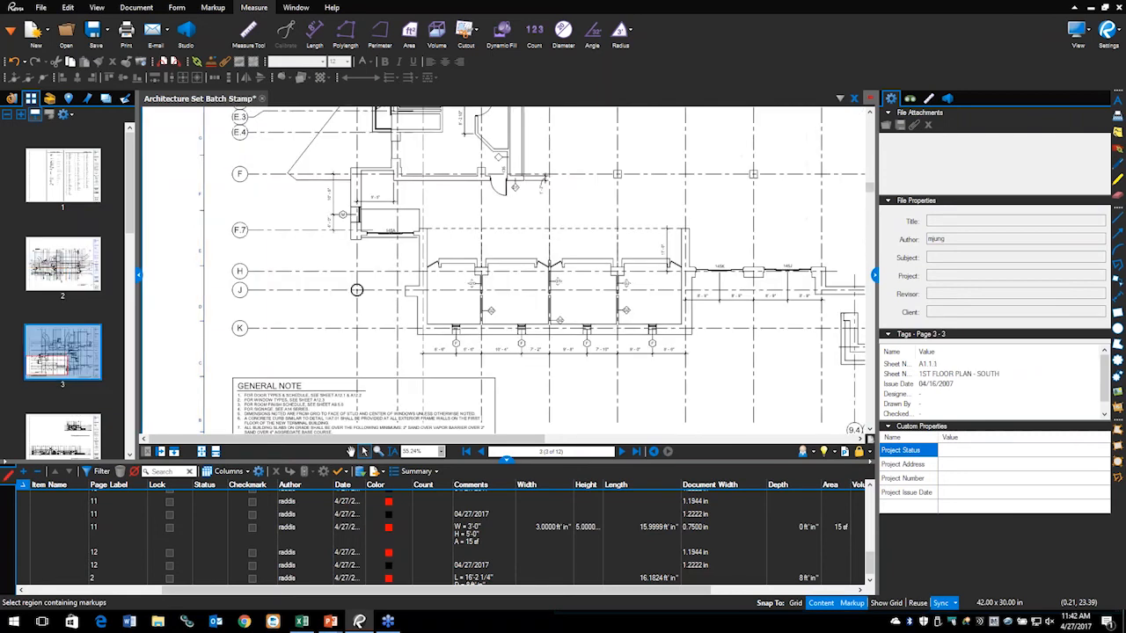
pyautogui.click(62, 277)
pyautogui.scroll(2, 373, 227)
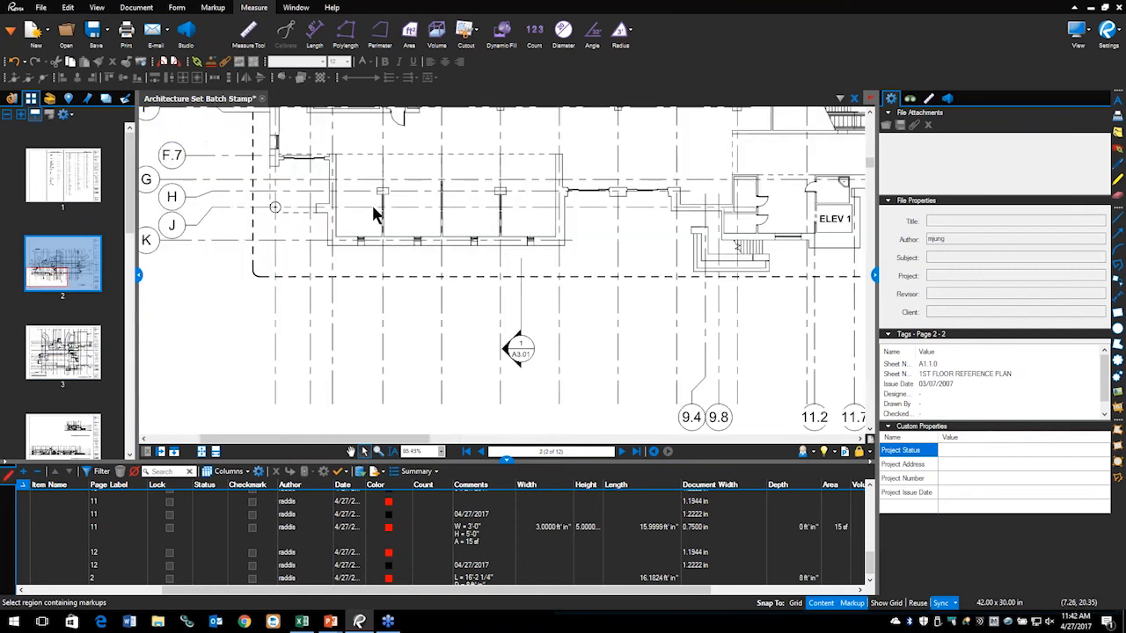
pyautogui.scroll(-2, 646, 262)
pyautogui.scroll(-2, 604, 282)
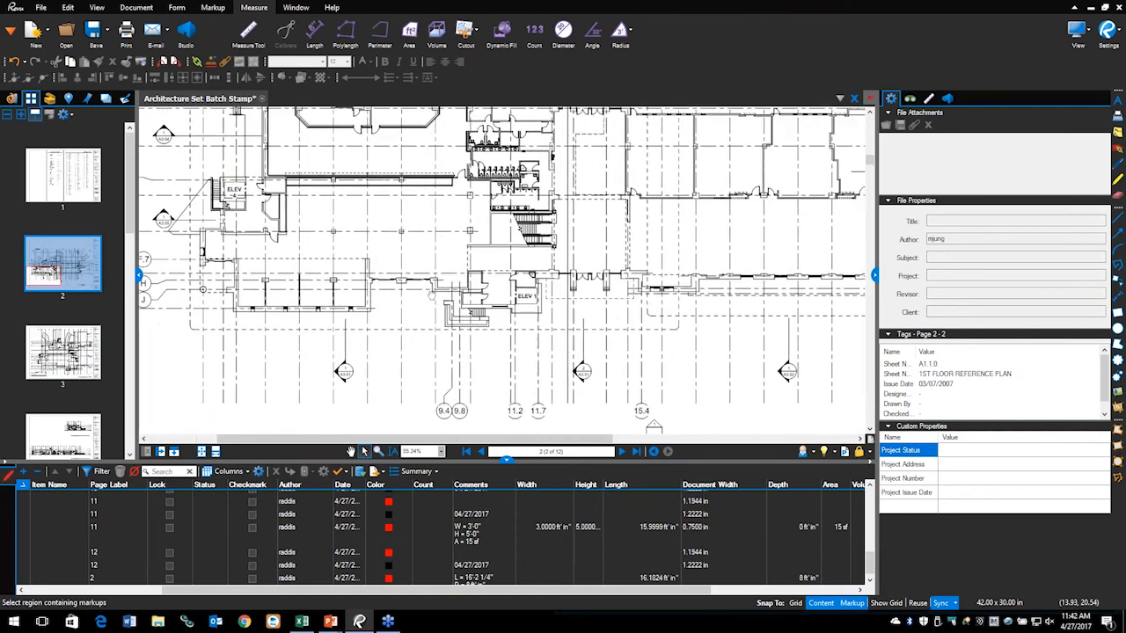
pyautogui.moveTo(415, 295); pyautogui.dragTo(397, 288)
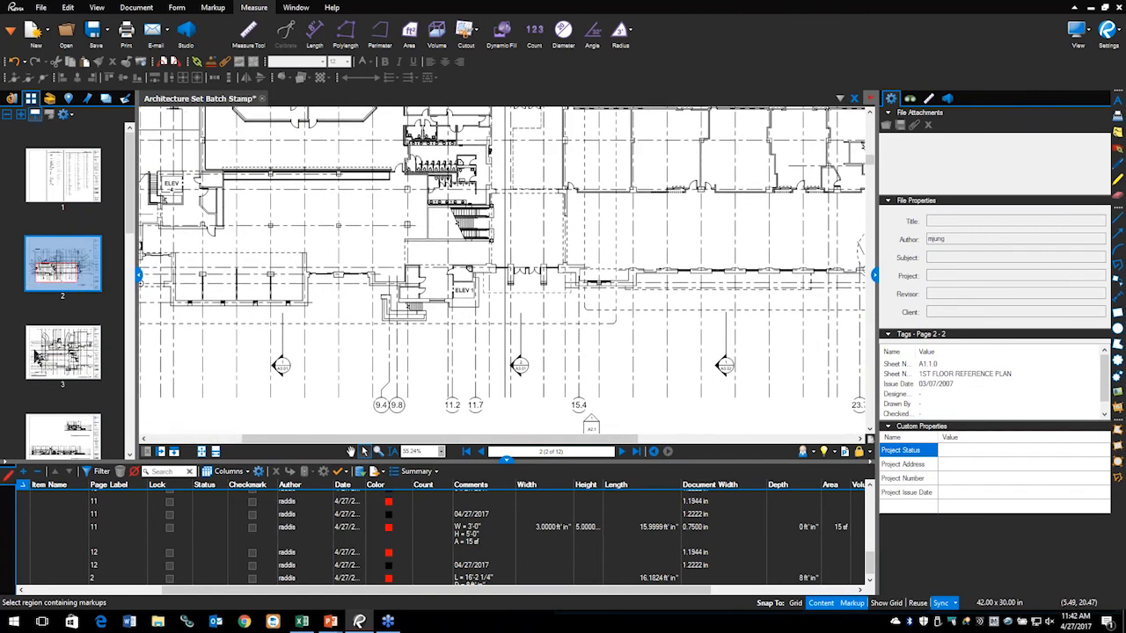
pyautogui.click(40, 368)
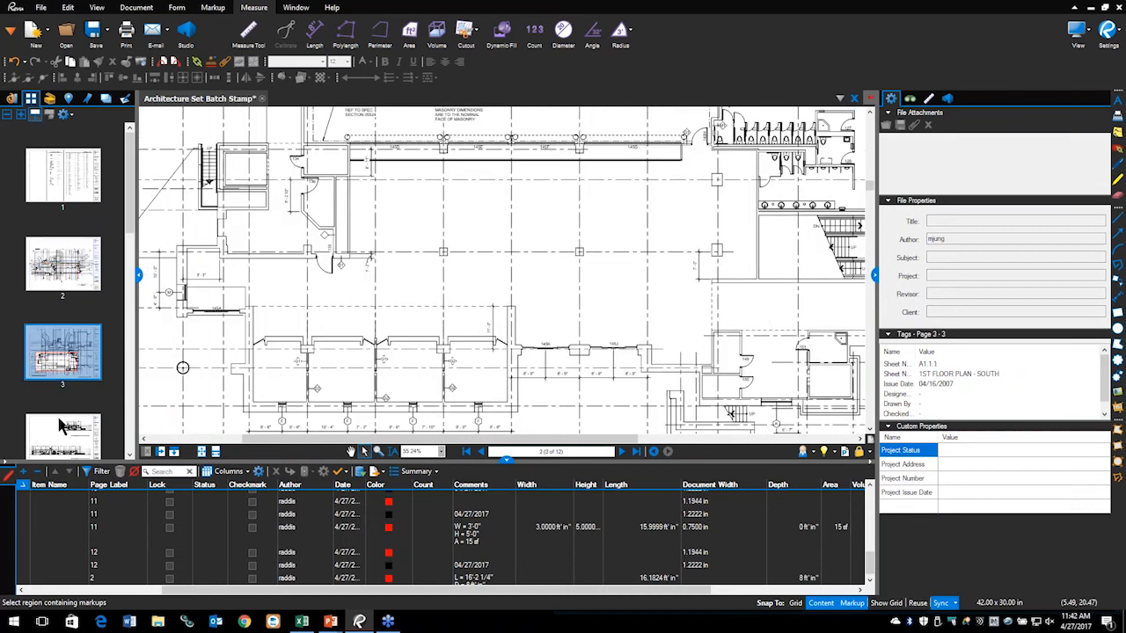
# Step: Return to page 2, zoom in on the wall windows, and show the Tool Chest
pyautogui.click(59, 280)
pyautogui.scroll(3, 431, 307)
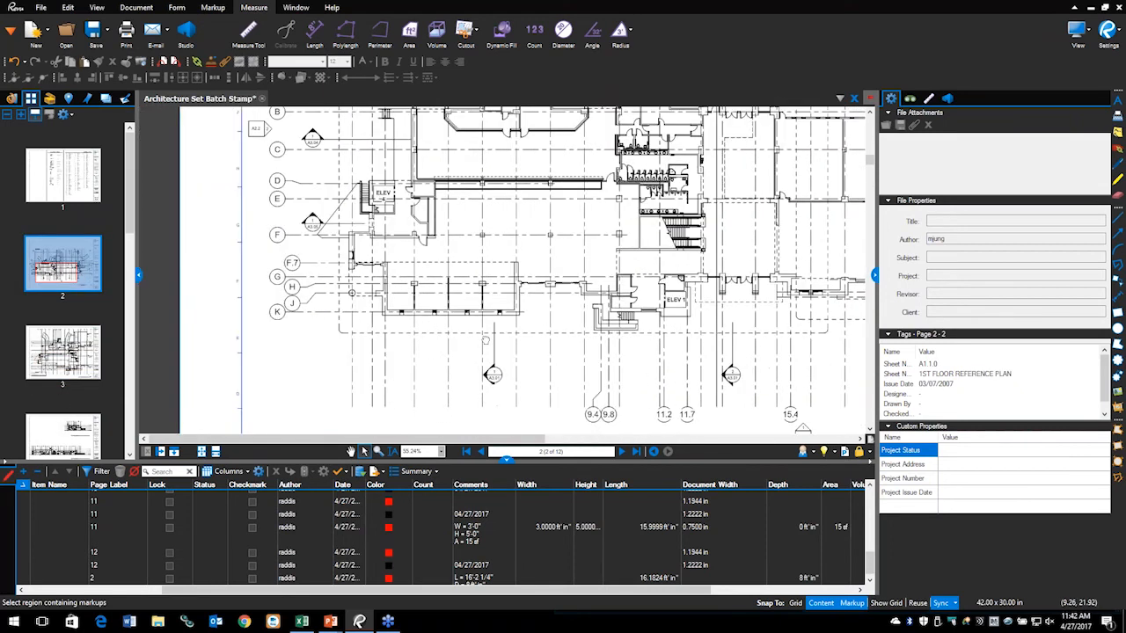
pyautogui.scroll(7, 431, 308)
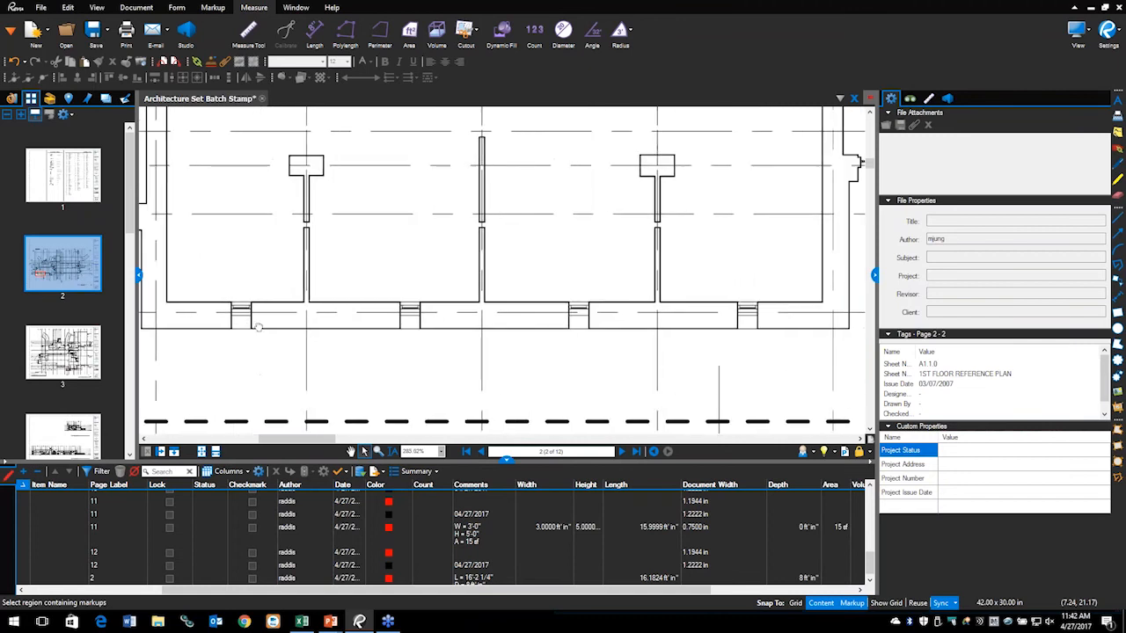
pyautogui.click(50, 98)
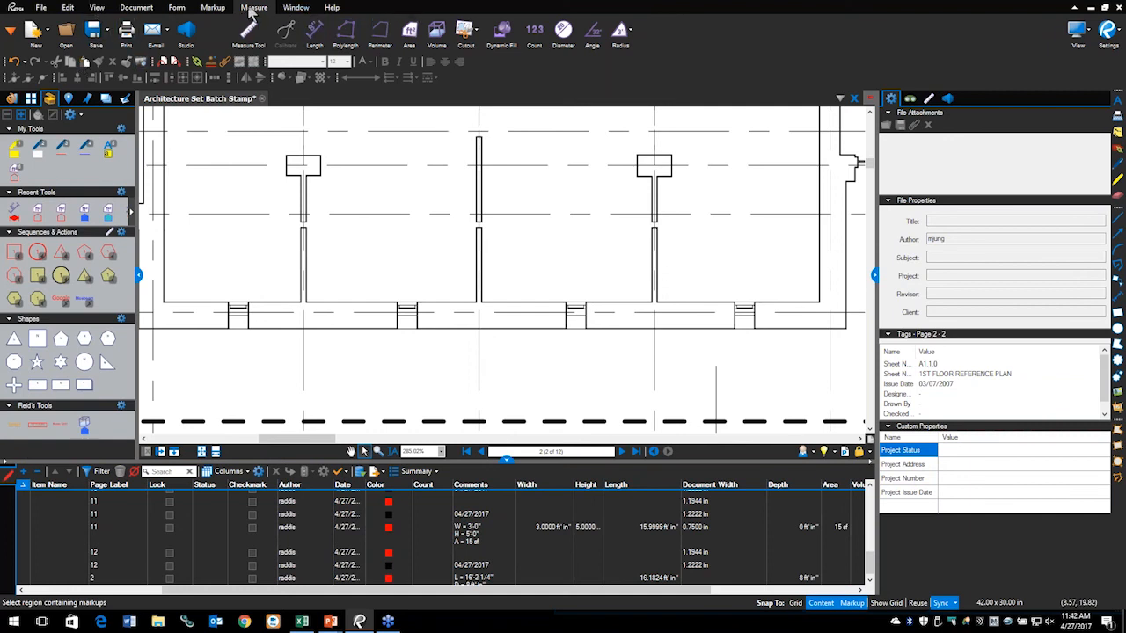
# Step: Open the Measurements panel, place a trial Count checkmark on a window, then delete it
pyautogui.click(932, 100)
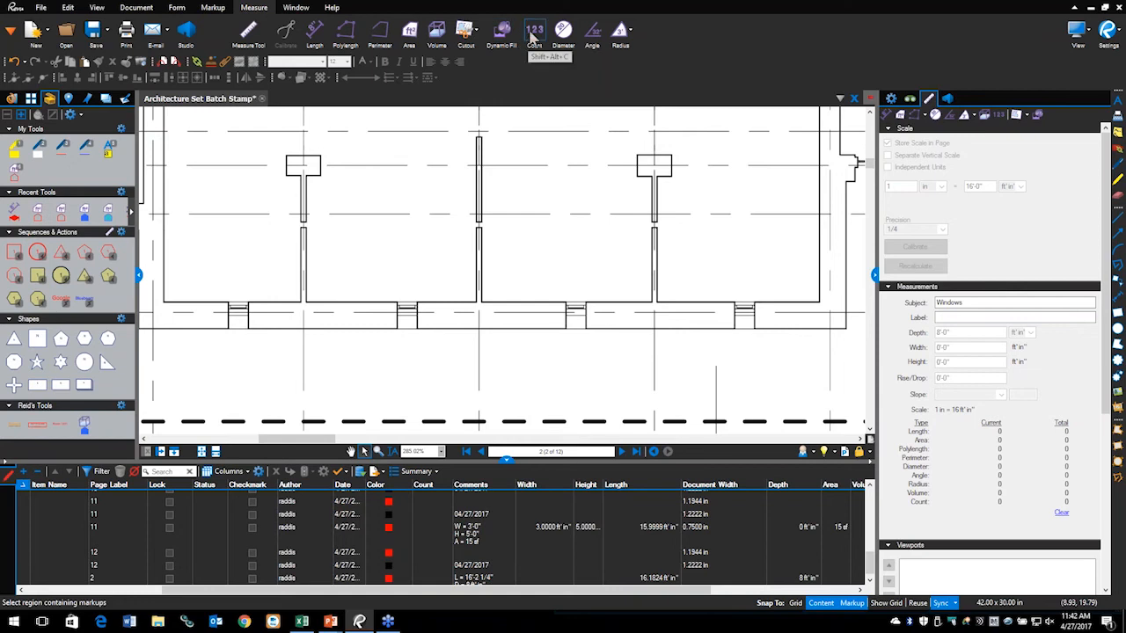
pyautogui.click(532, 36)
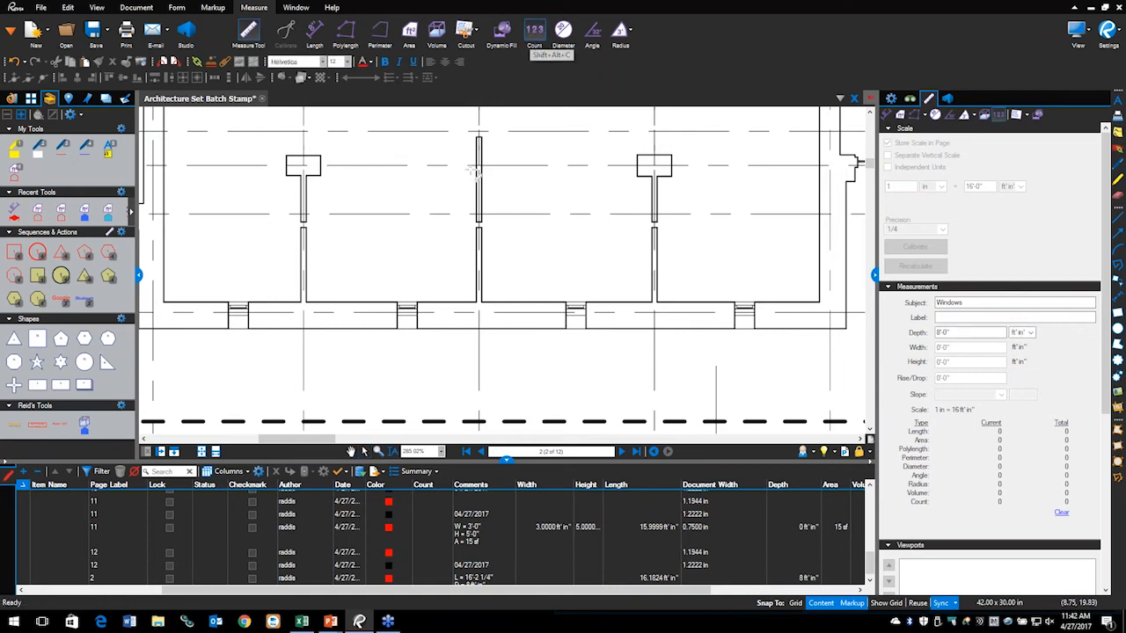
pyautogui.click(237, 306)
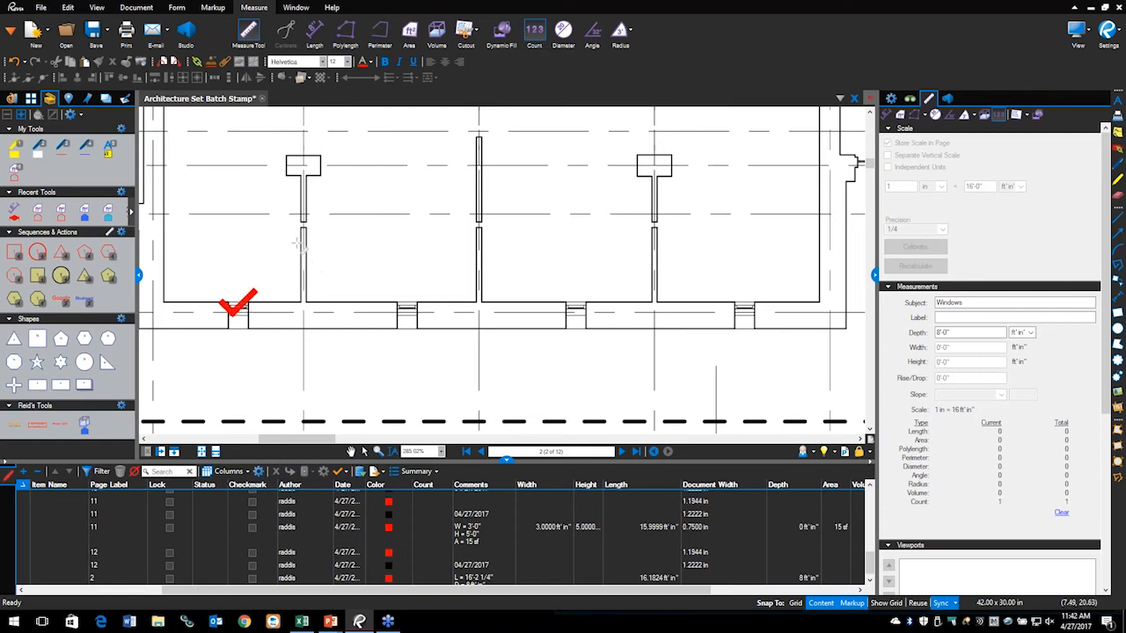
pyautogui.press('Escape')
pyautogui.click(252, 300)
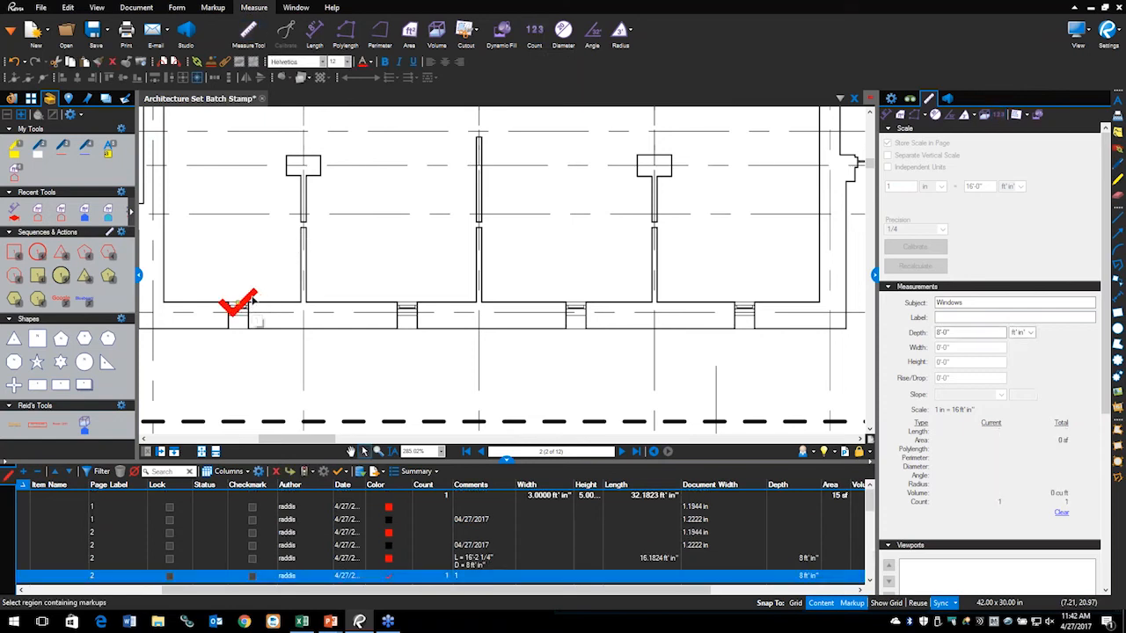
pyautogui.press('Delete')
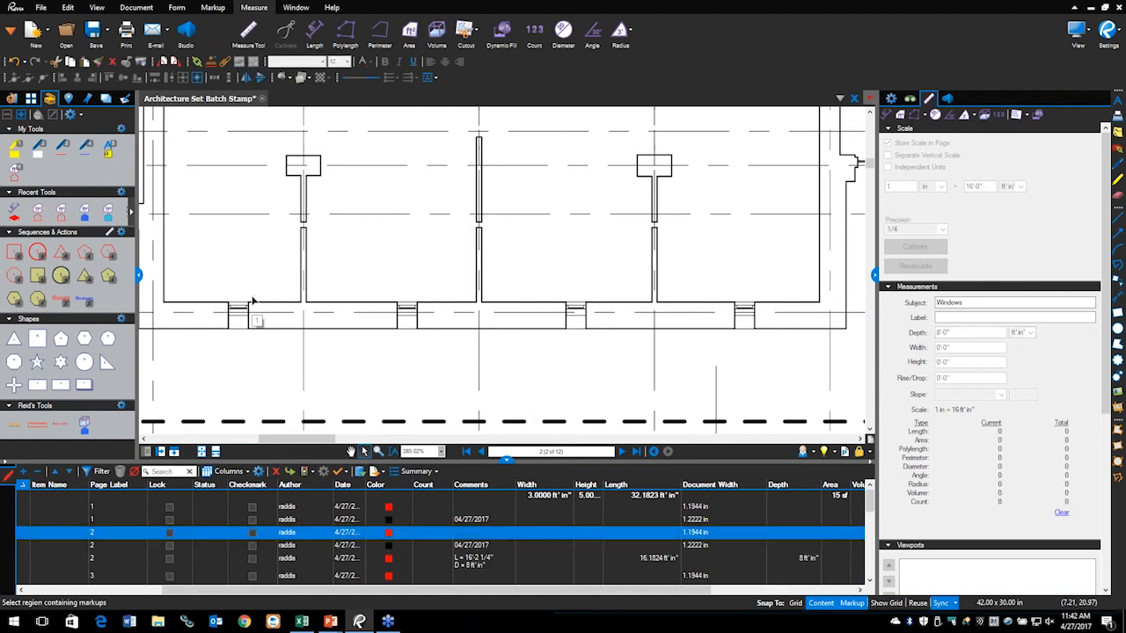
# Step: Create a count tool from the Star 5 shape, save it in Reid's Tools, and activate it
pyautogui.click(39, 363)
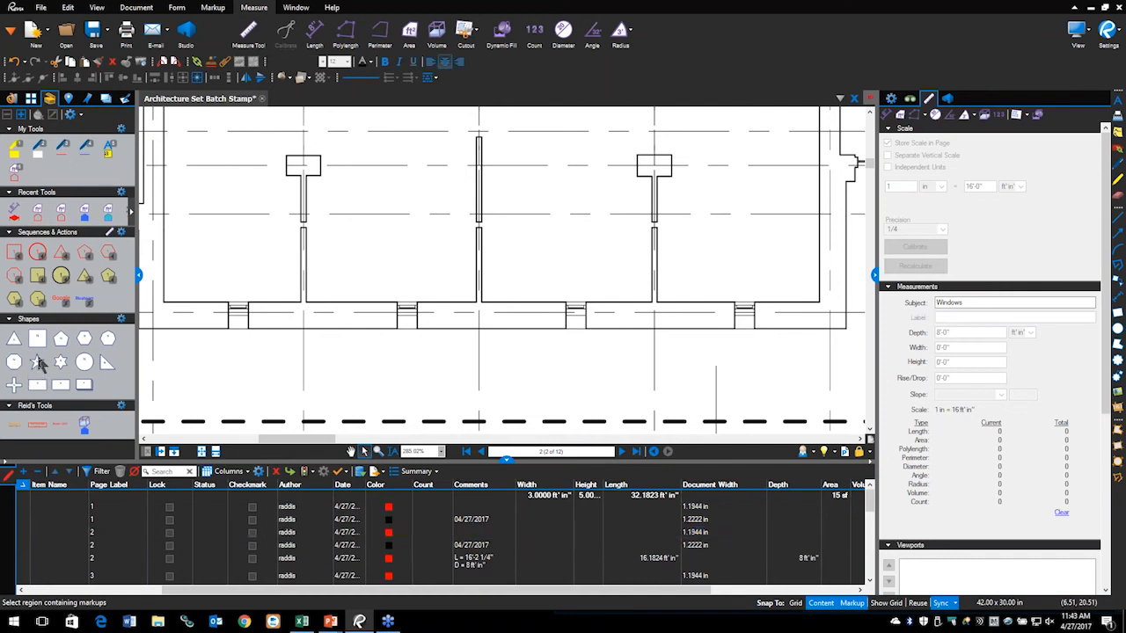
pyautogui.rightClick(39, 362)
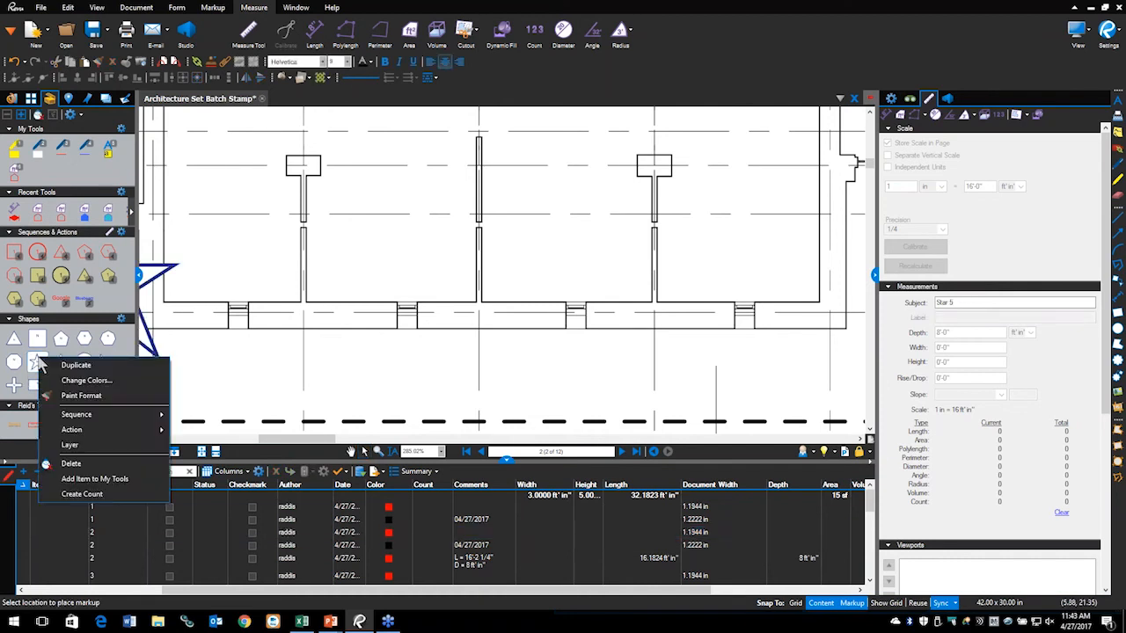
pyautogui.click(91, 497)
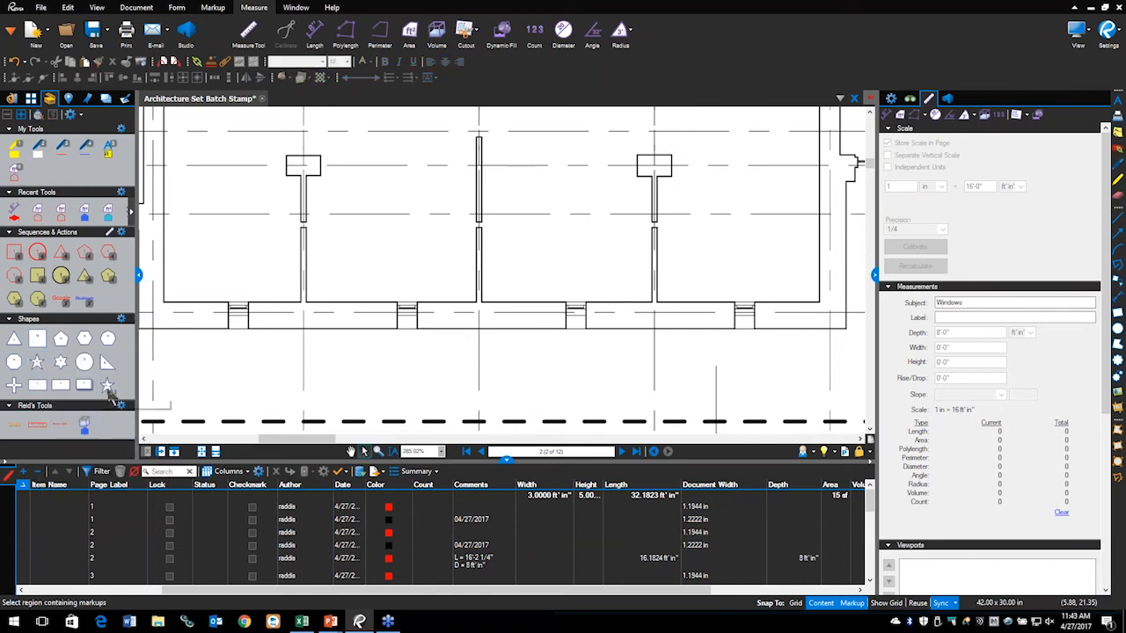
pyautogui.moveTo(107, 390); pyautogui.dragTo(108, 429)
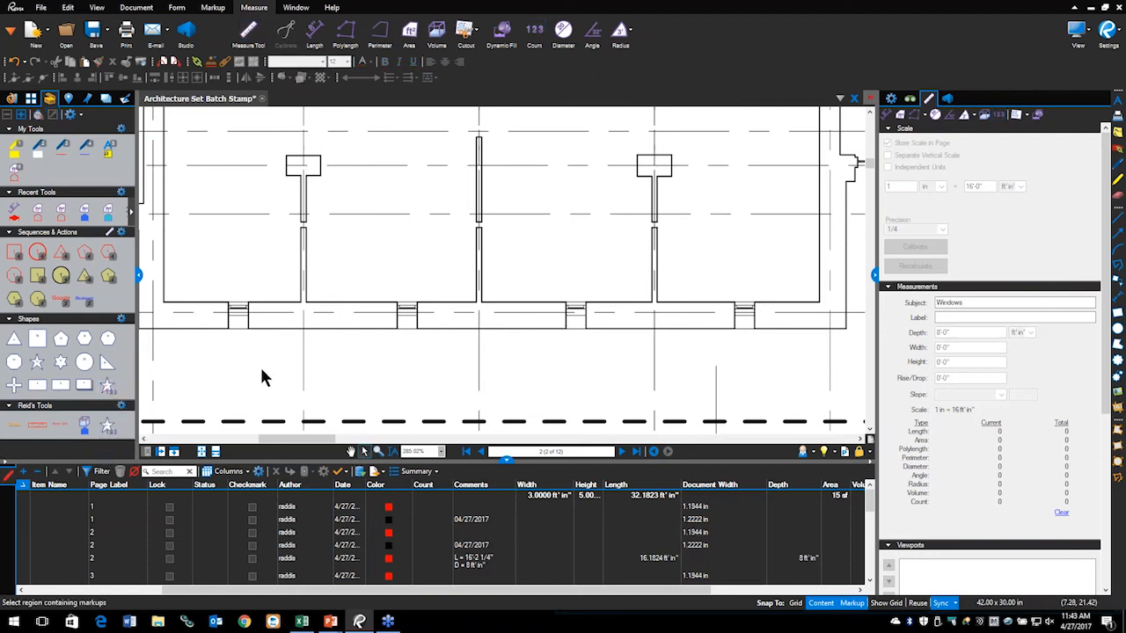
pyautogui.click(107, 427)
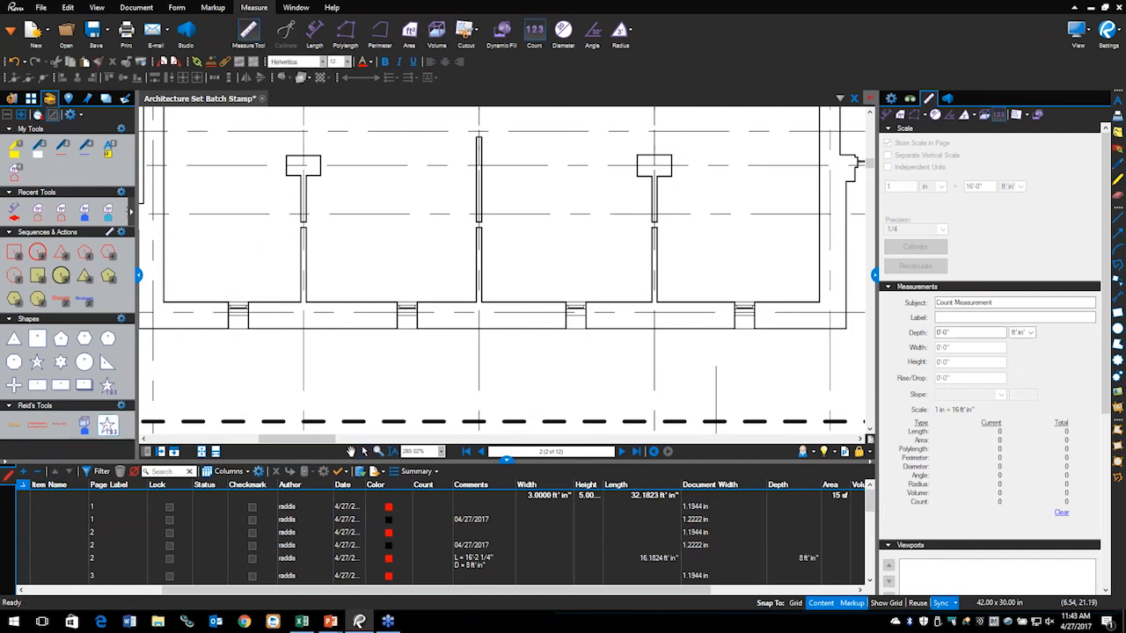
# Step: Place star count markers on the four wall windows, in two runs of two
pyautogui.click(235, 287)
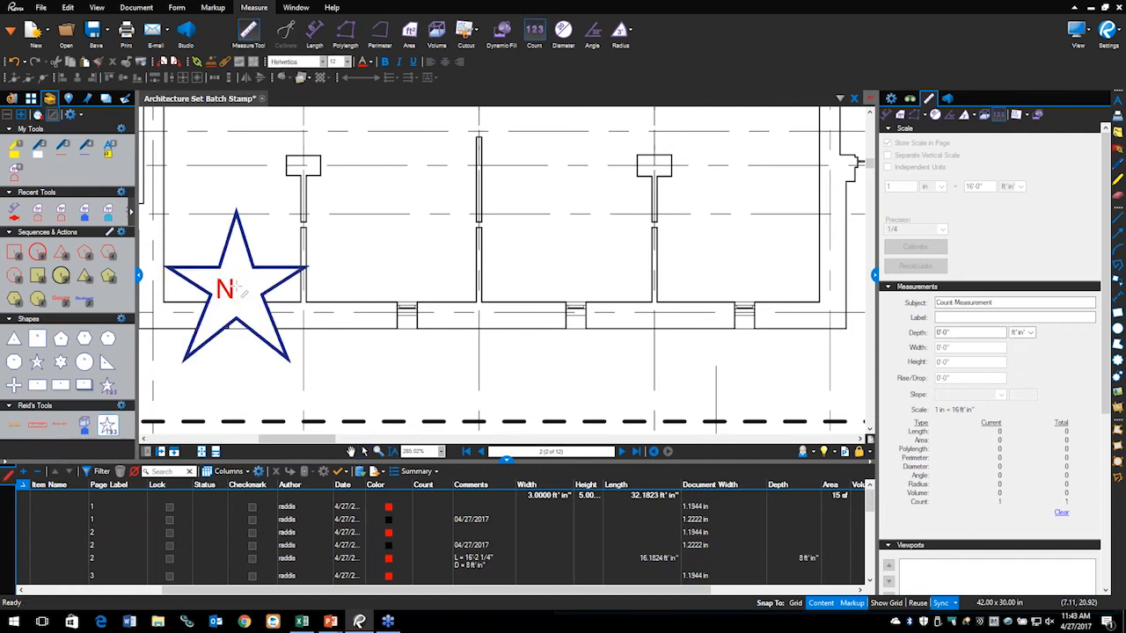
pyautogui.click(409, 269)
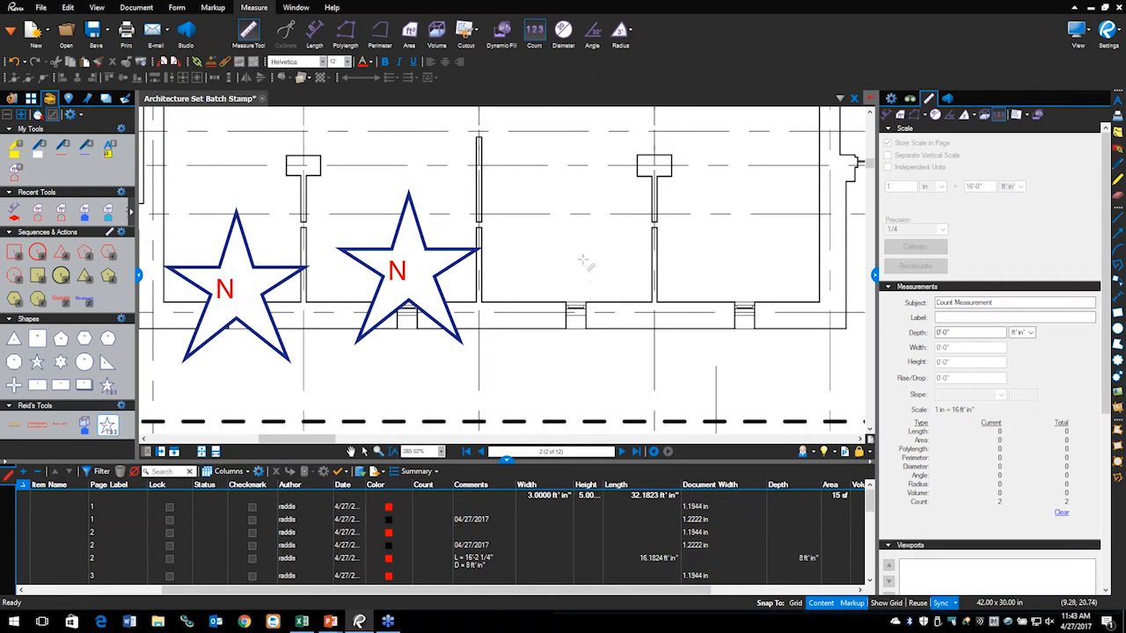
pyautogui.press('Escape')
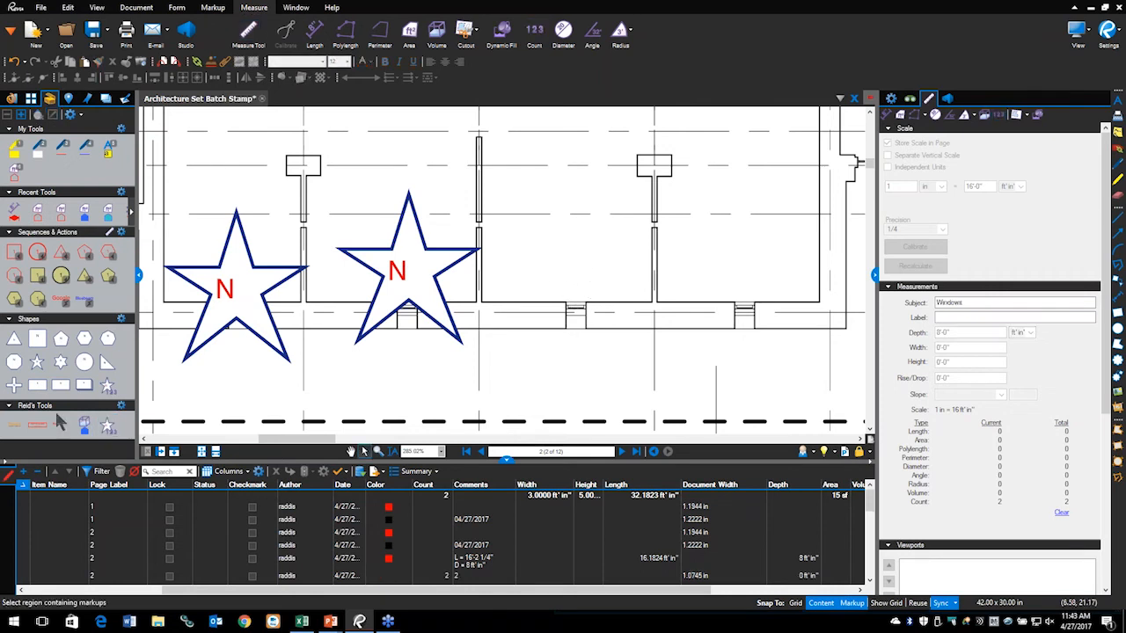
pyautogui.click(110, 385)
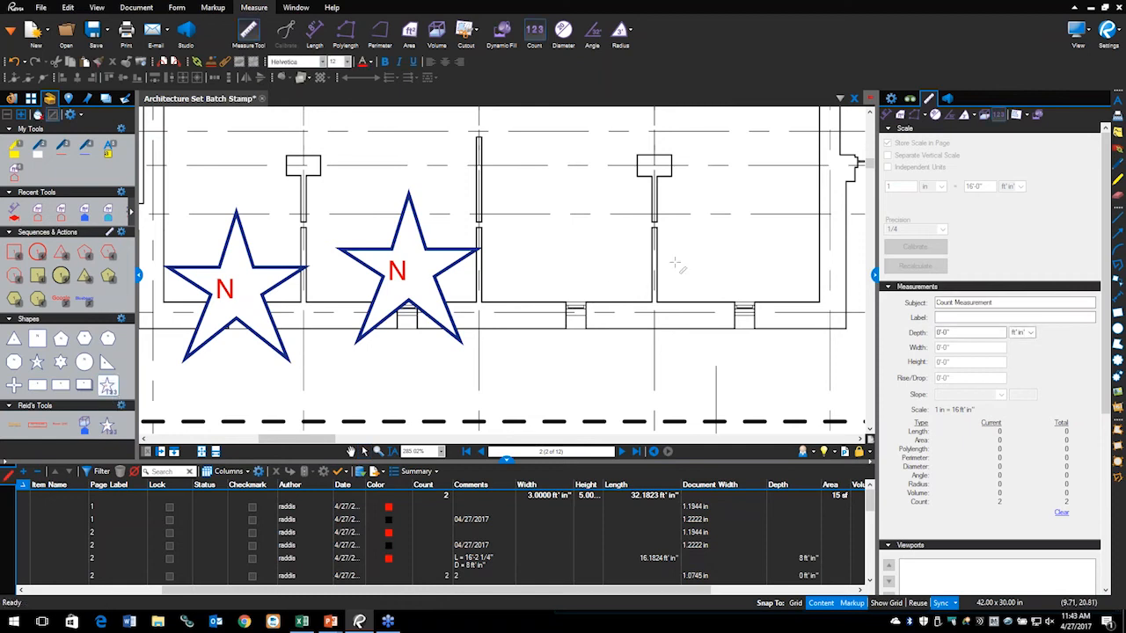
pyautogui.click(578, 248)
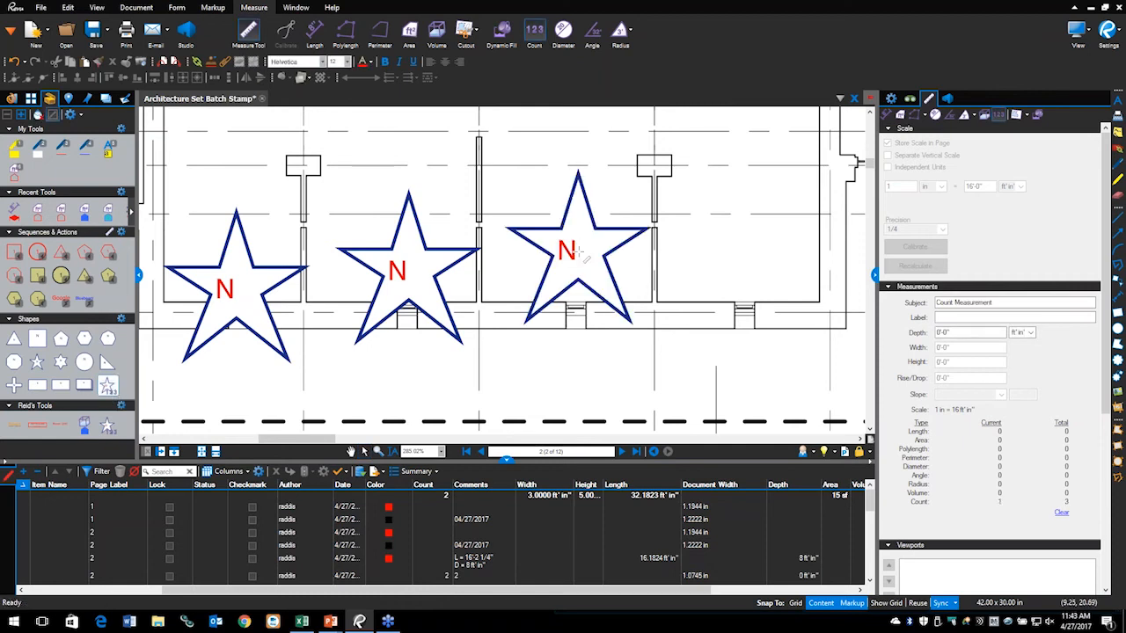
pyautogui.click(745, 256)
pyautogui.press('Escape')
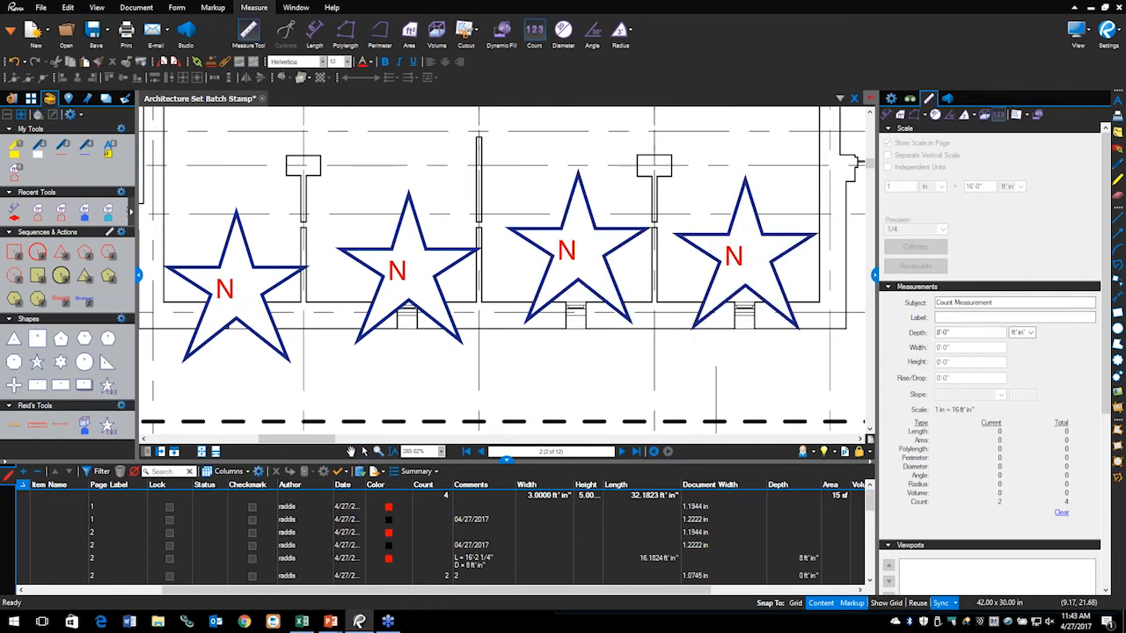
# Step: Sort the markup list by Item Name
pyautogui.scroll(-5, 79, 532)
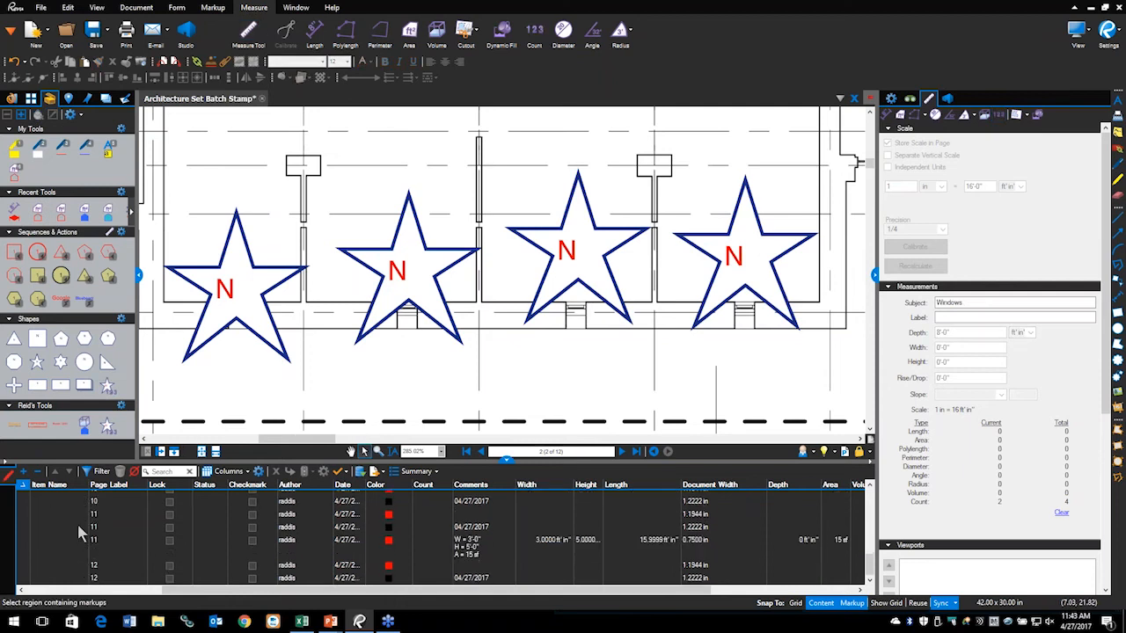
pyautogui.click(39, 490)
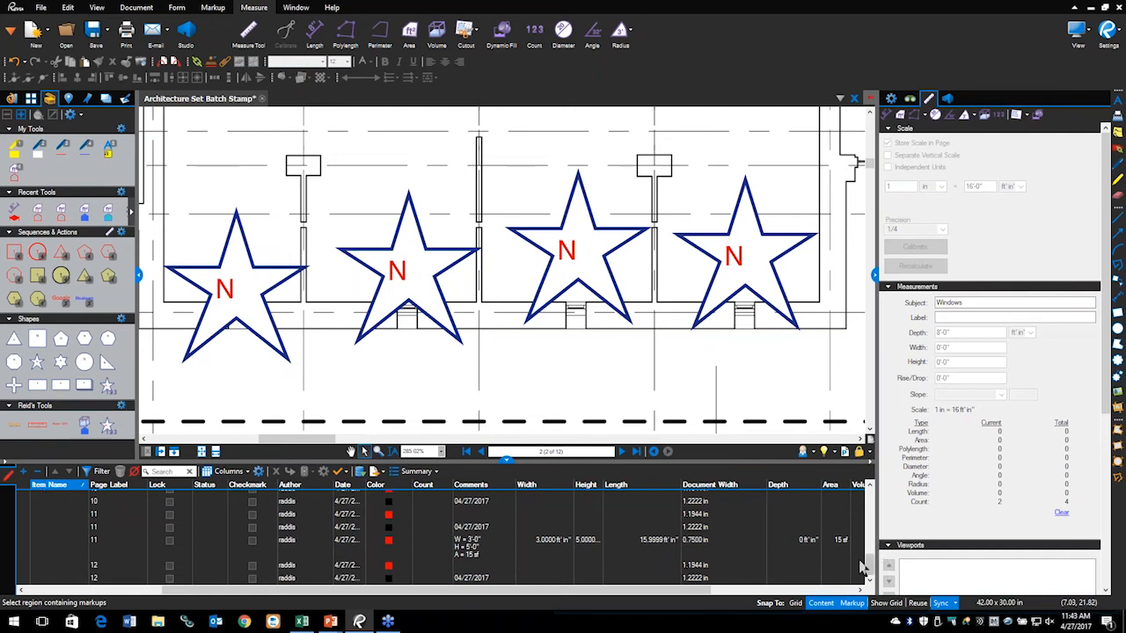
pyautogui.moveTo(868, 560); pyautogui.dragTo(869, 493)
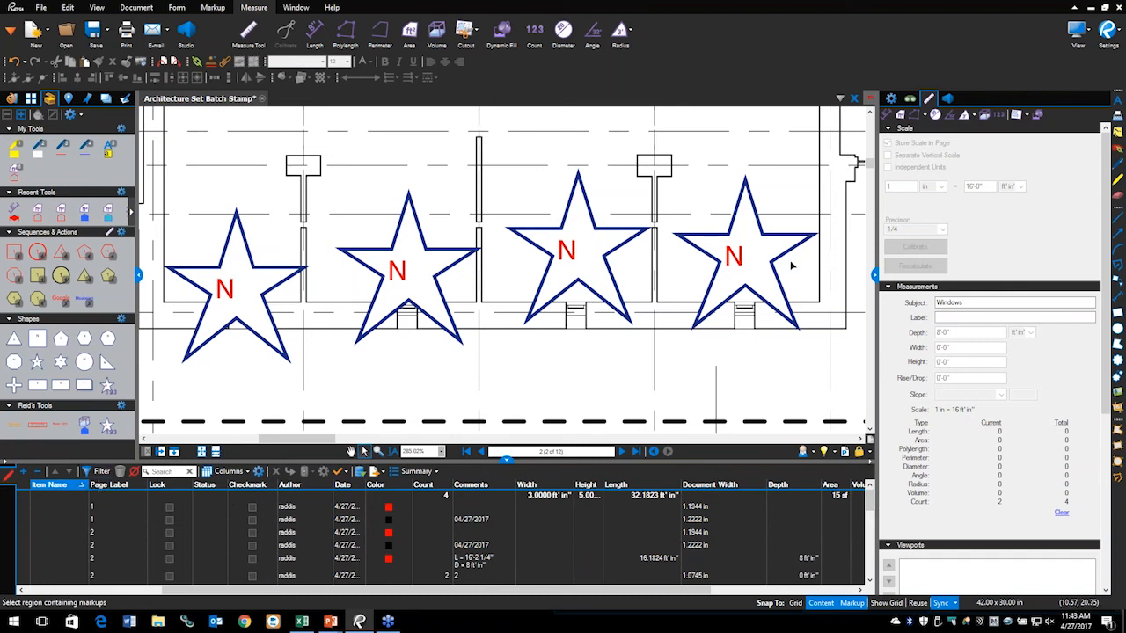
# Step: Change the two-star count markup's subject from Count Measurement to Window in Properties
pyautogui.click(284, 270)
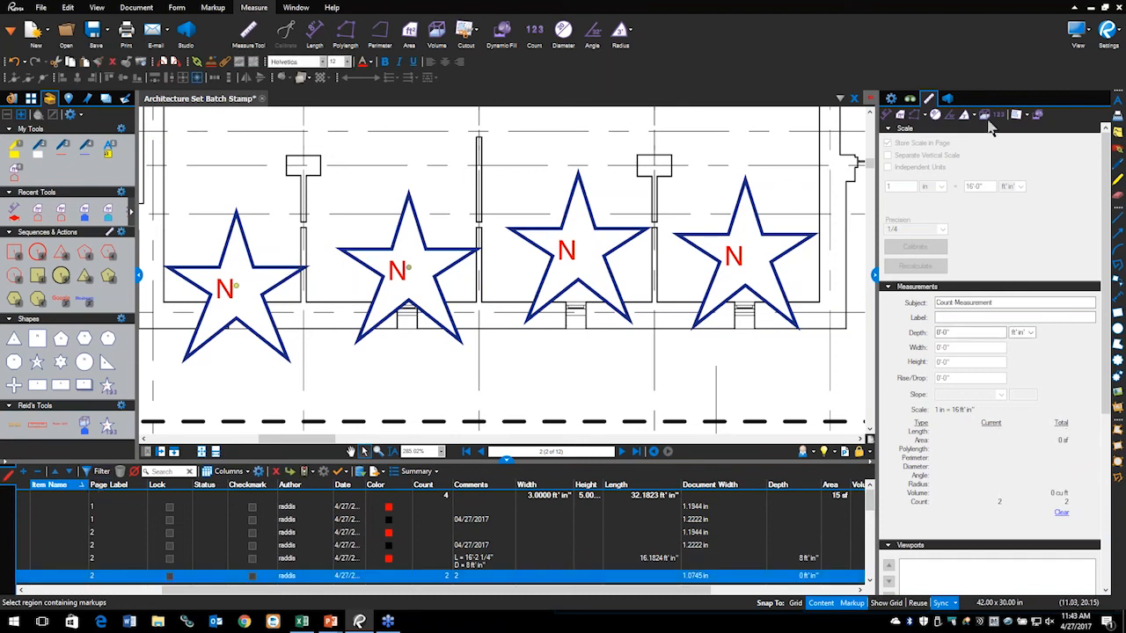
pyautogui.click(891, 99)
pyautogui.moveTo(989, 155); pyautogui.dragTo(909, 167)
pyautogui.write('Window')
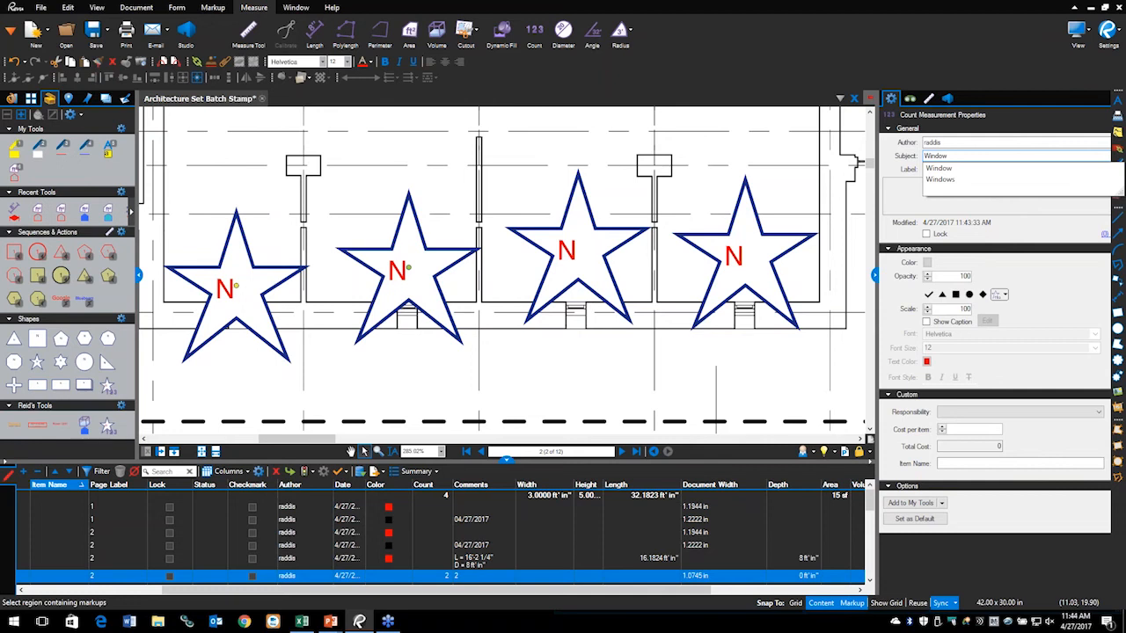
pyautogui.press('Return')
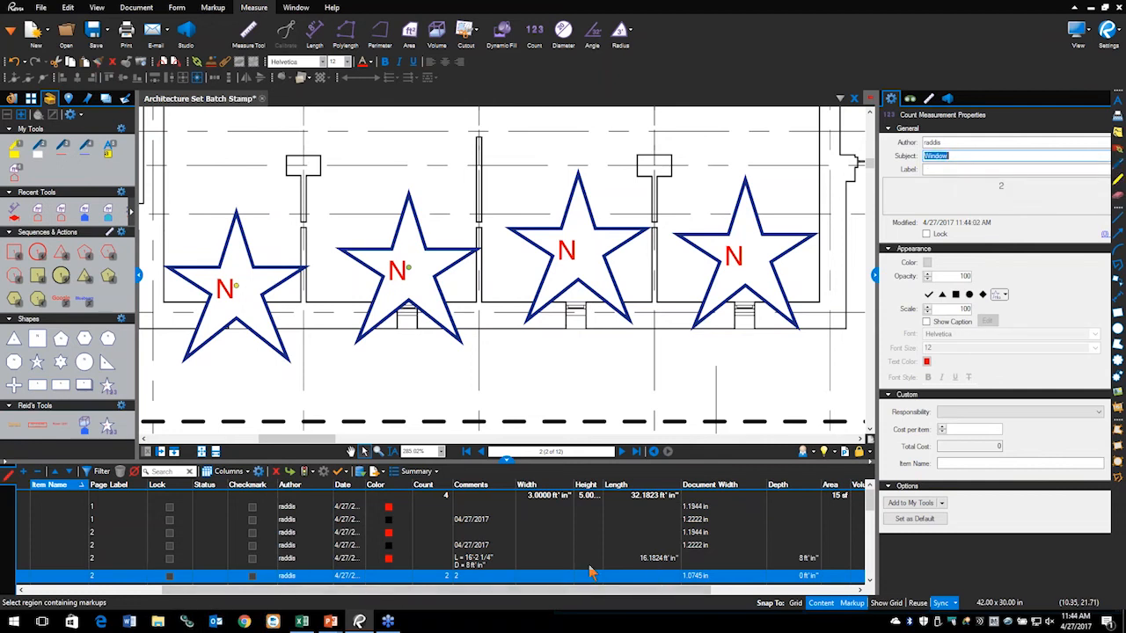
pyautogui.click(238, 476)
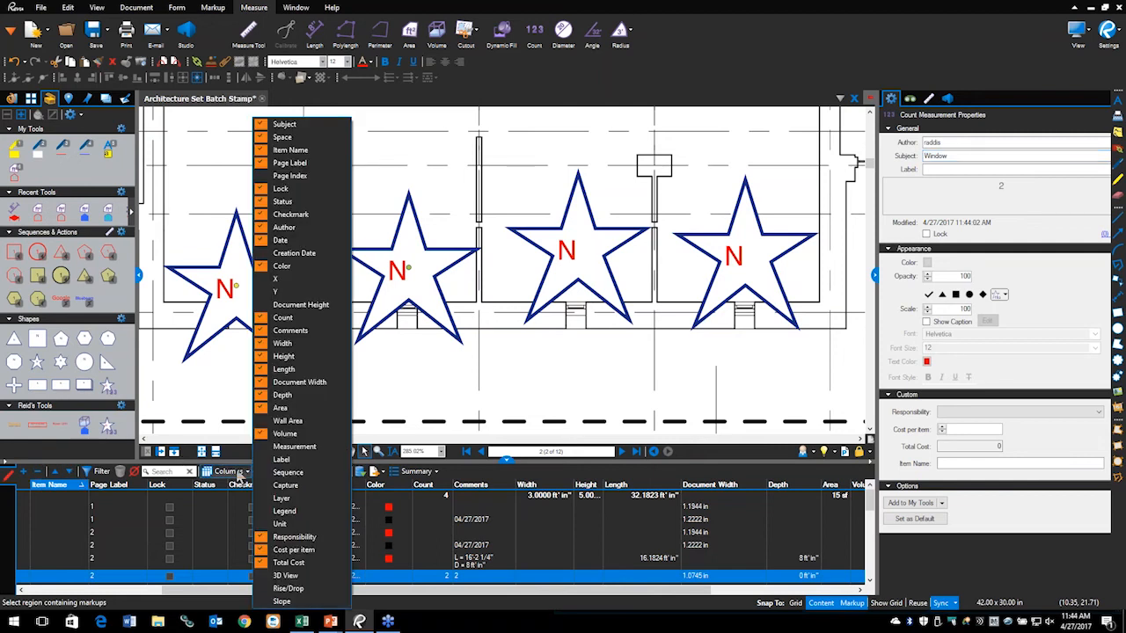
# Step: Group the markup list by Subject and set the Count Measurement markup's subject to Window
pyautogui.click(142, 509)
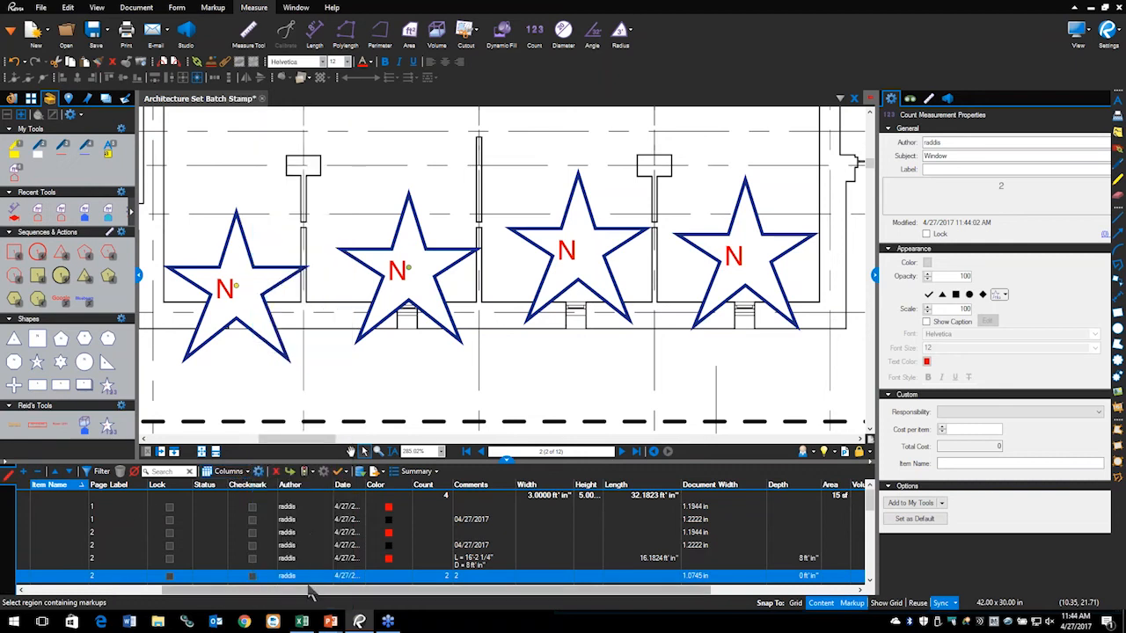
pyautogui.moveTo(519, 598); pyautogui.dragTo(384, 598)
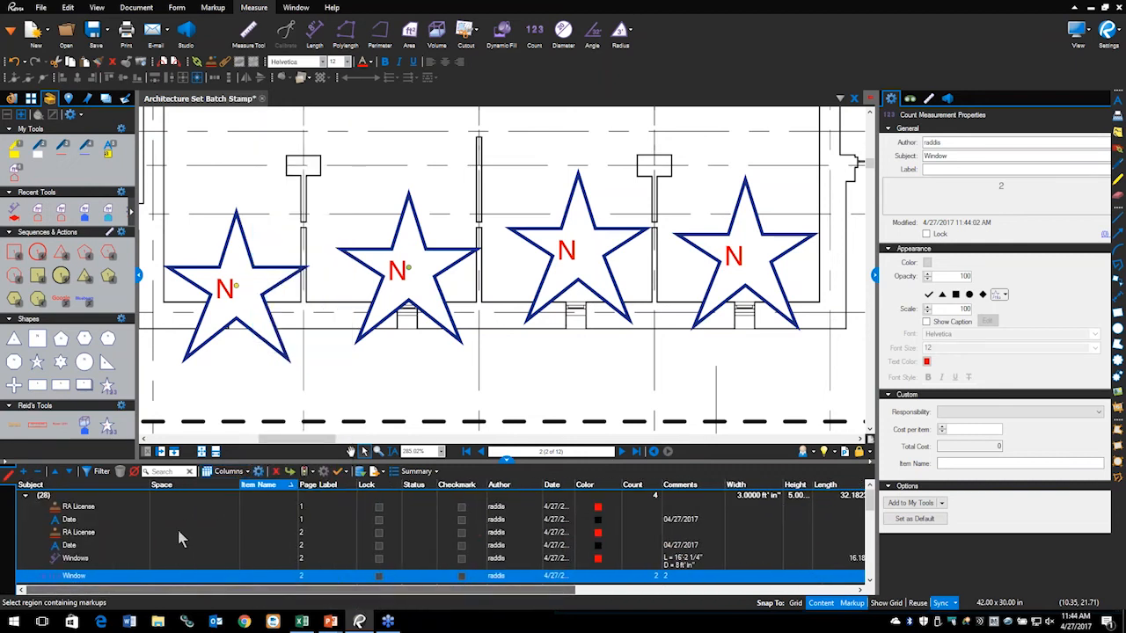
pyautogui.click(31, 485)
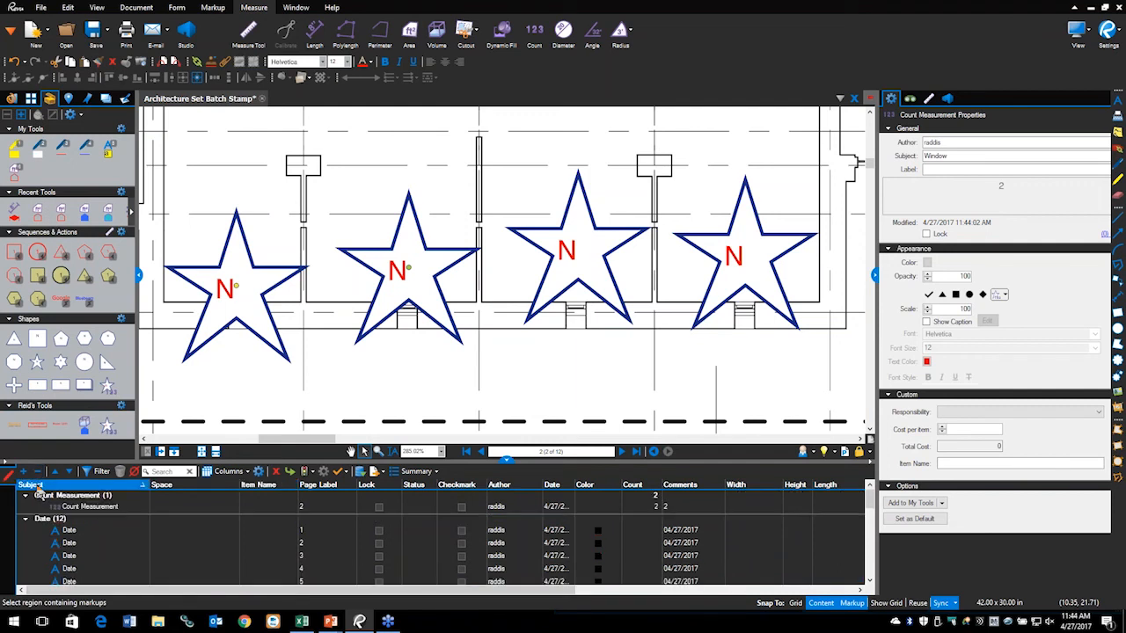
pyautogui.click(88, 509)
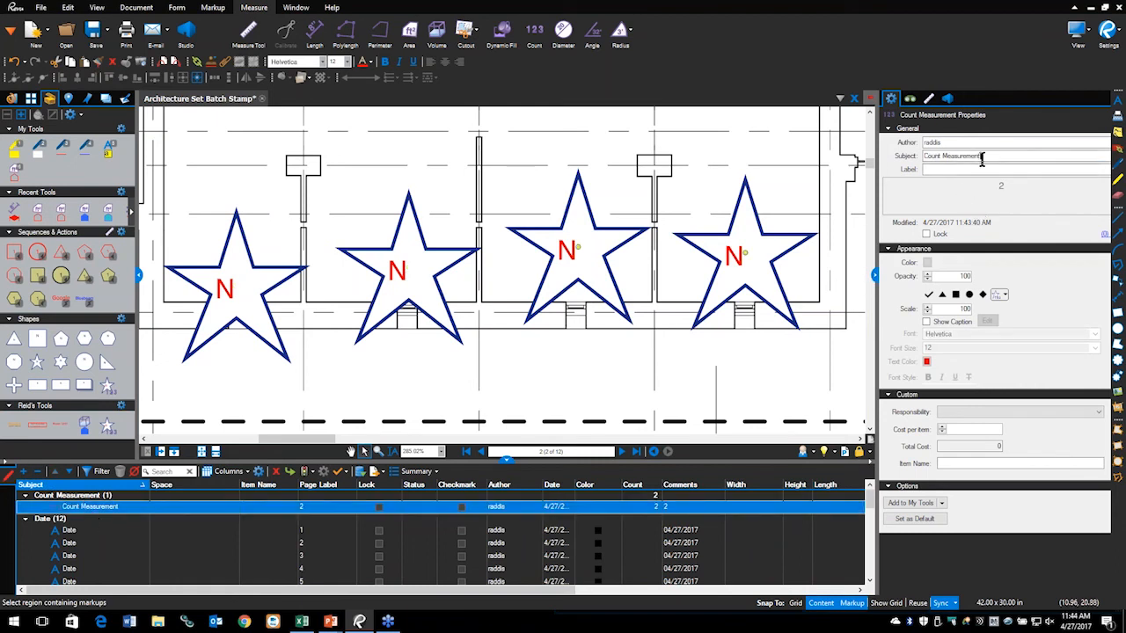
pyautogui.moveTo(984, 154); pyautogui.dragTo(916, 158)
pyautogui.write('Window')
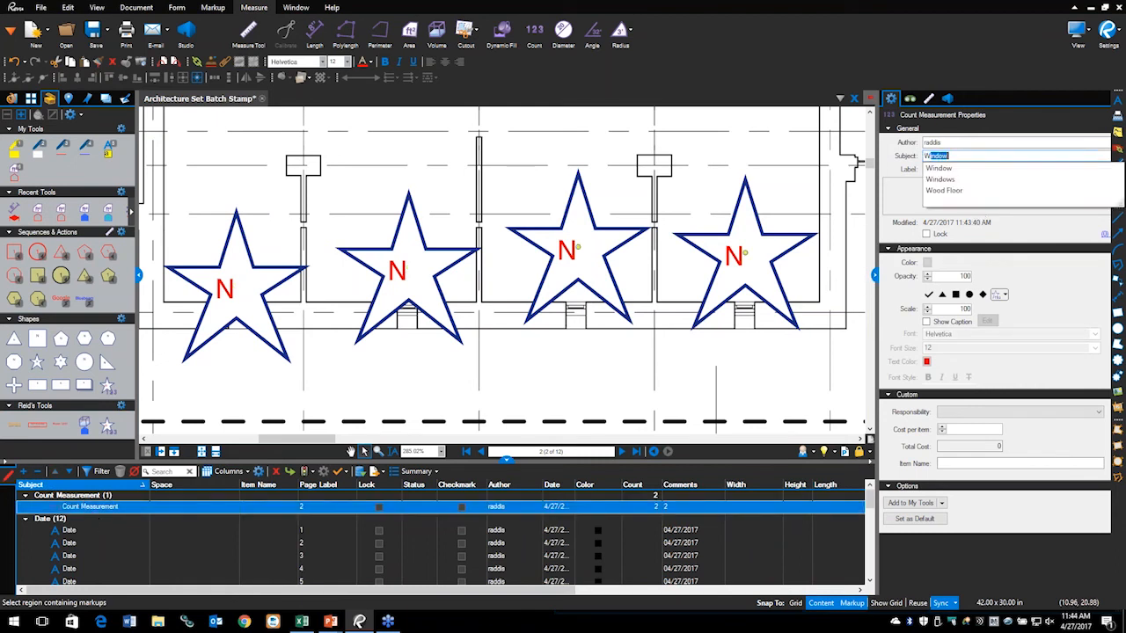
pyautogui.press('Return')
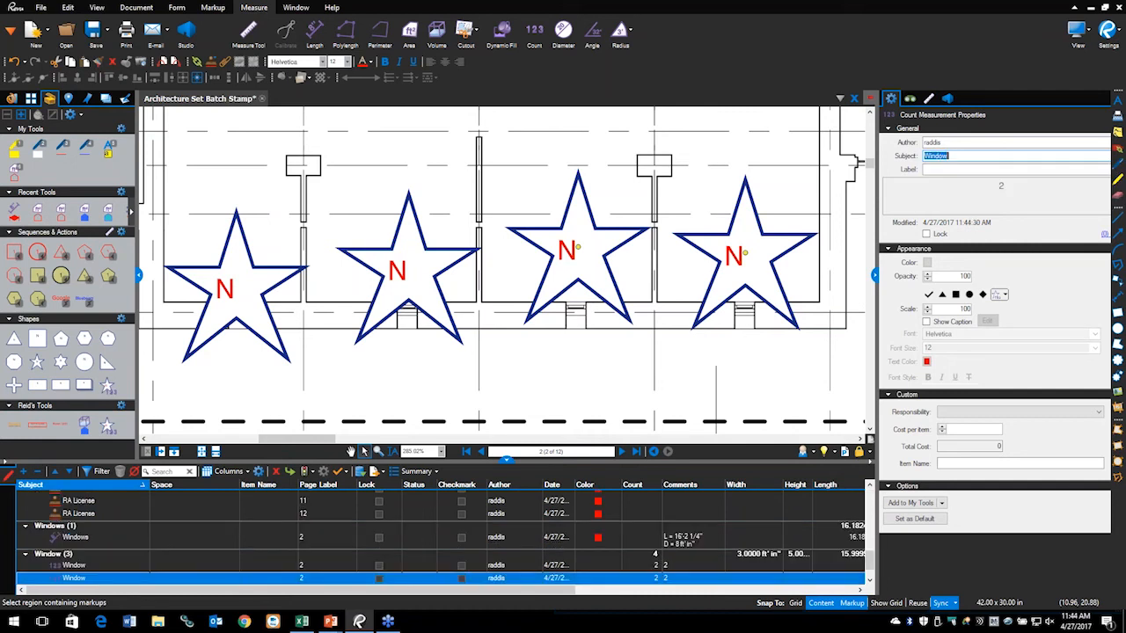
# Step: Select both two-star Window counts on the drawing and the page 11 window area measurement
pyautogui.scroll(-1, 145, 516)
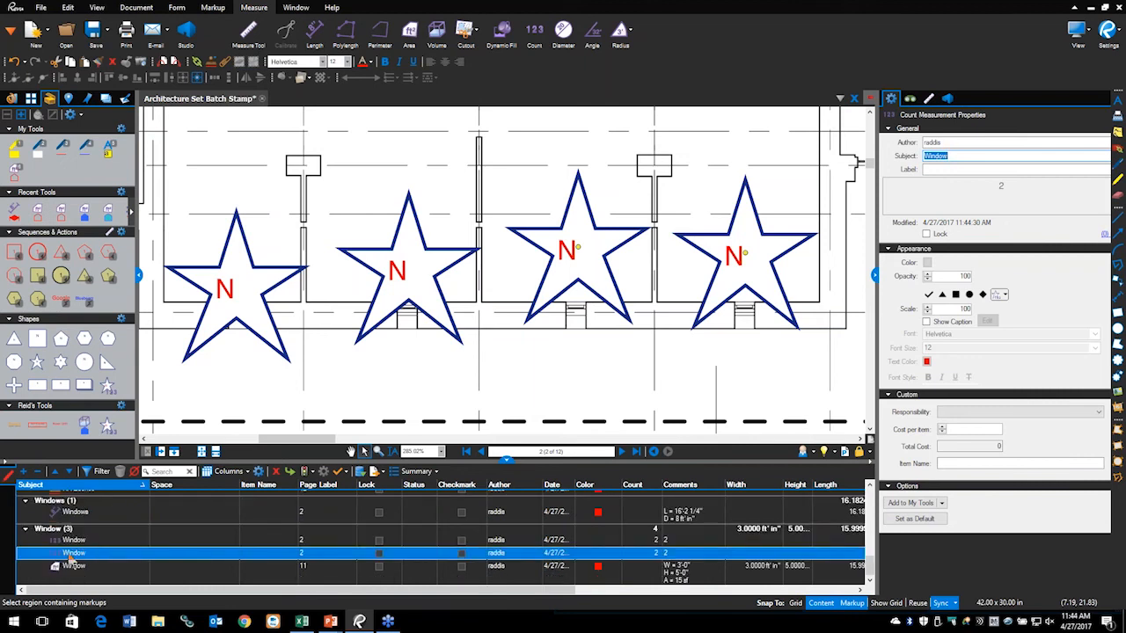
pyautogui.click(365, 267)
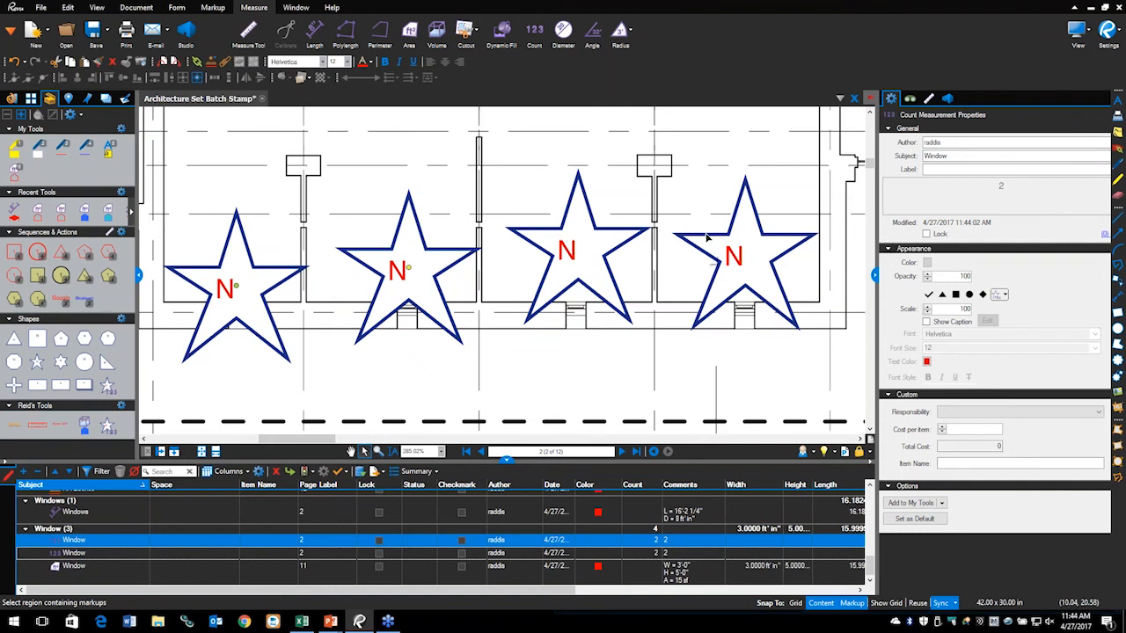
pyautogui.click(712, 258)
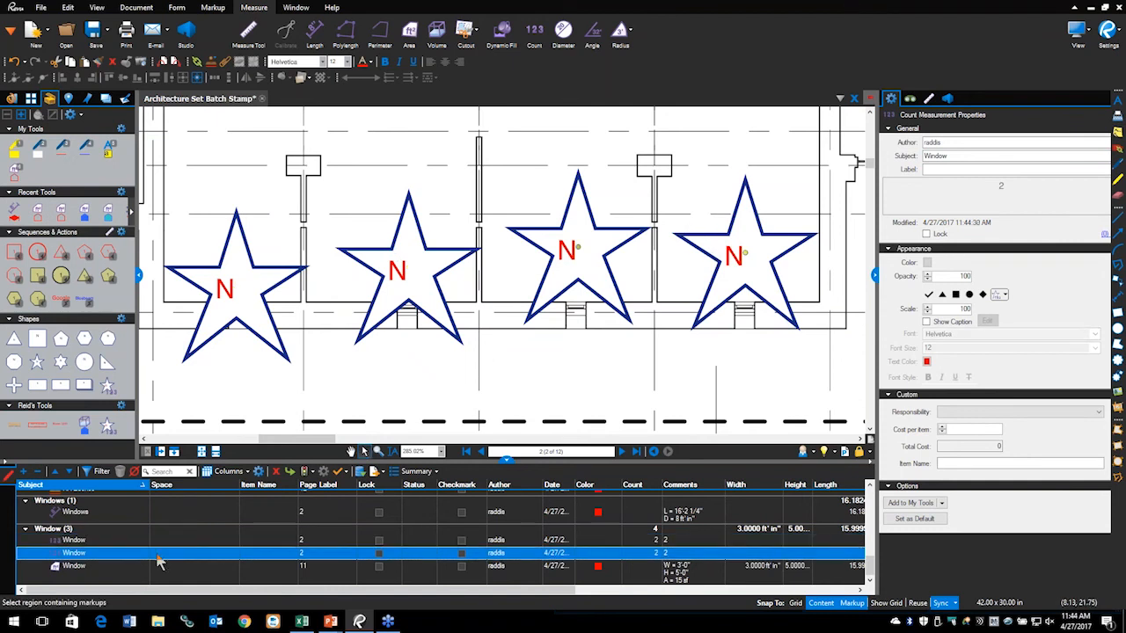
pyautogui.click(72, 572)
# Step: Delete the page 11 window area and Windows length measurements, then sort the list by Subject
pyautogui.rightClick(73, 572)
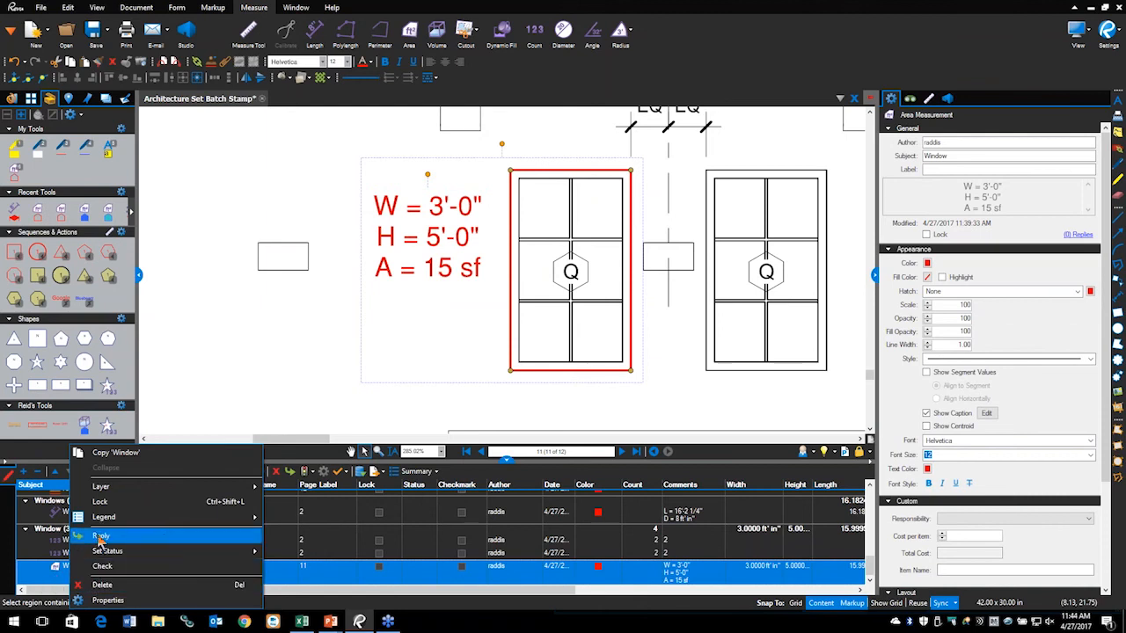
pyautogui.click(86, 585)
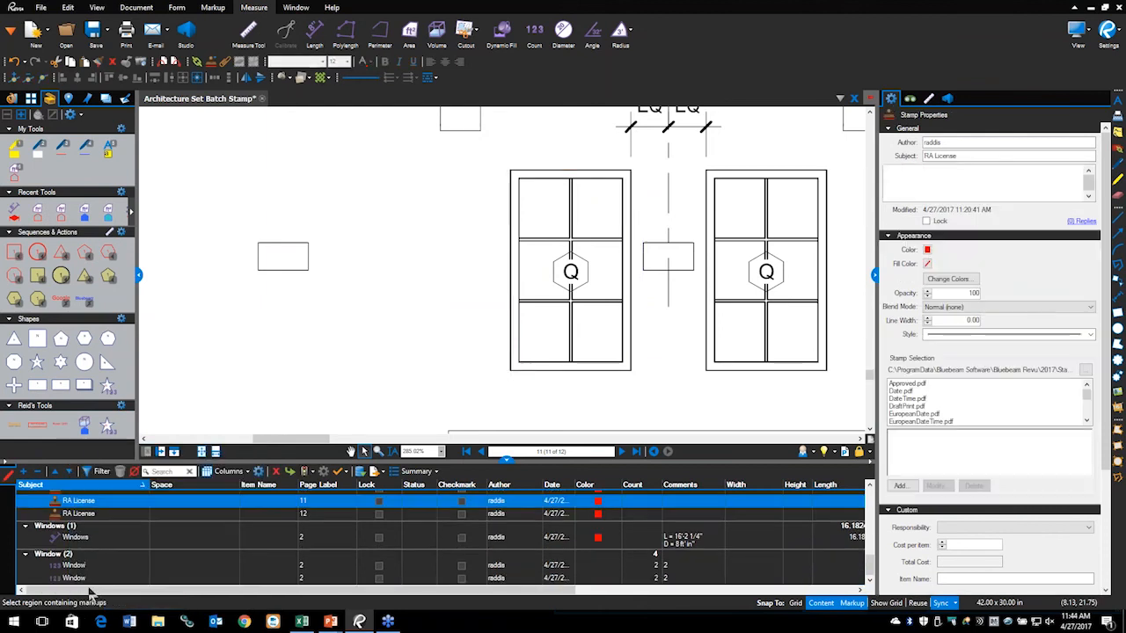
pyautogui.rightClick(78, 538)
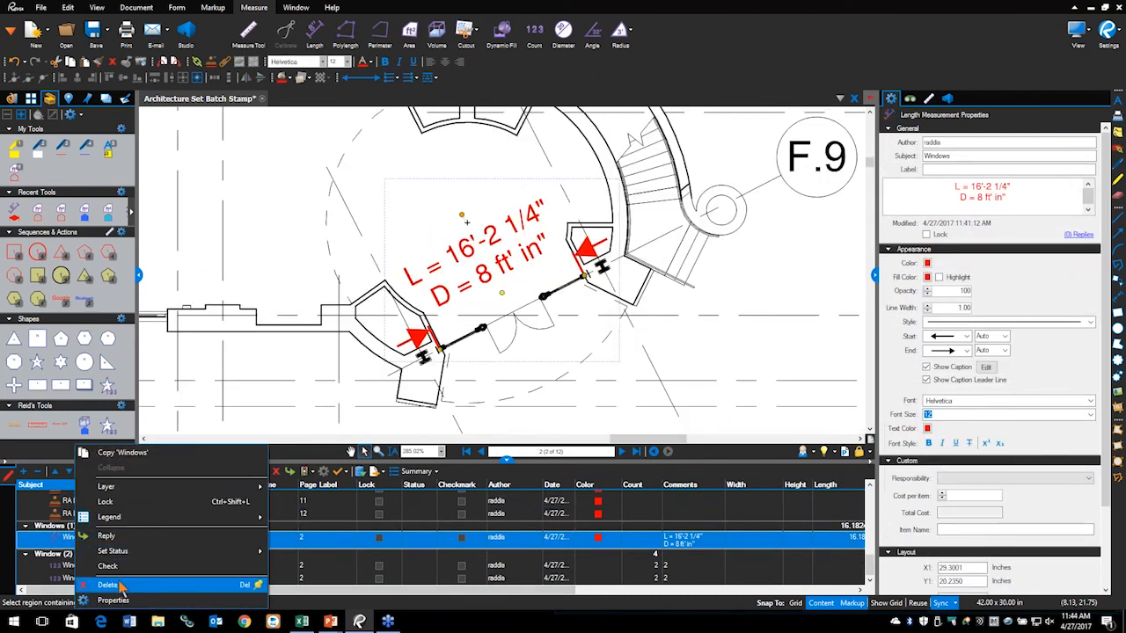
pyautogui.click(88, 585)
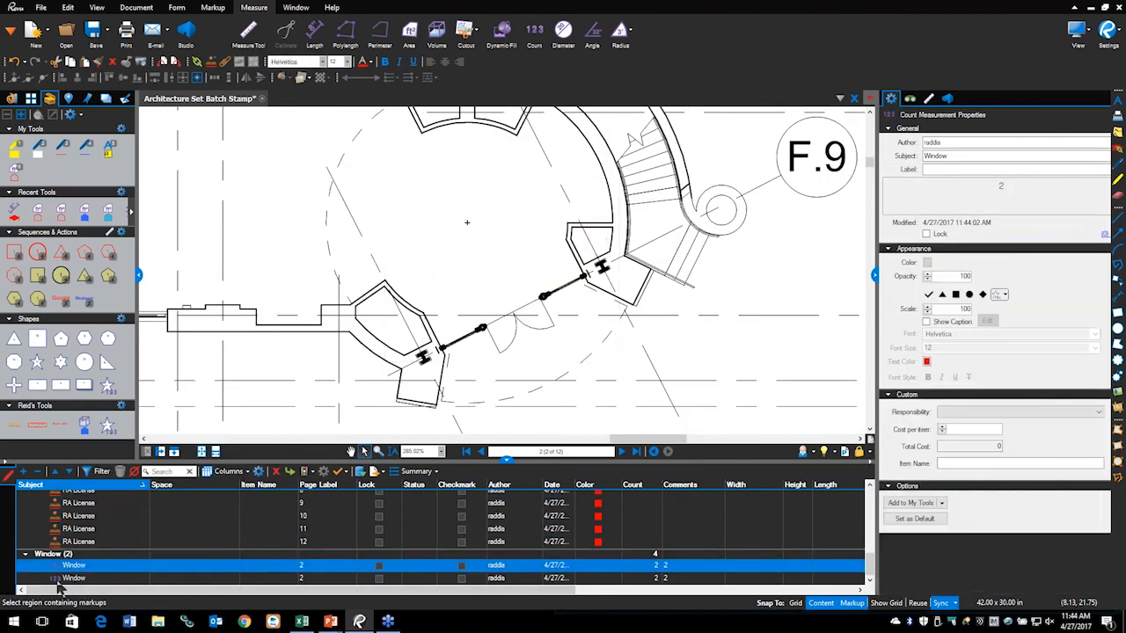
pyautogui.click(38, 487)
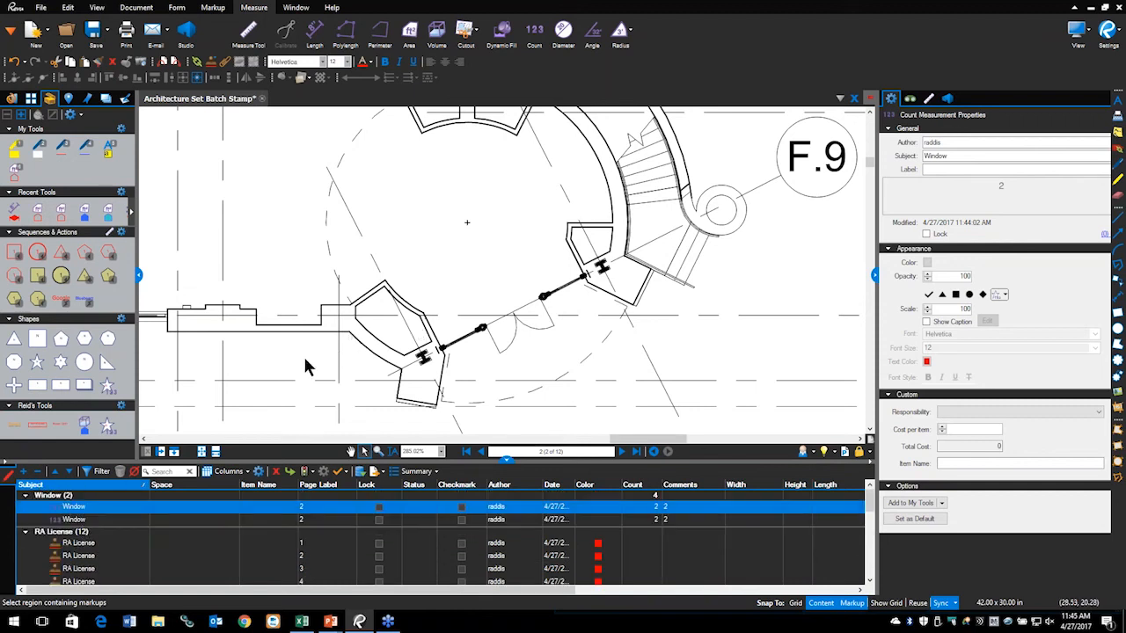
pyautogui.click(75, 520)
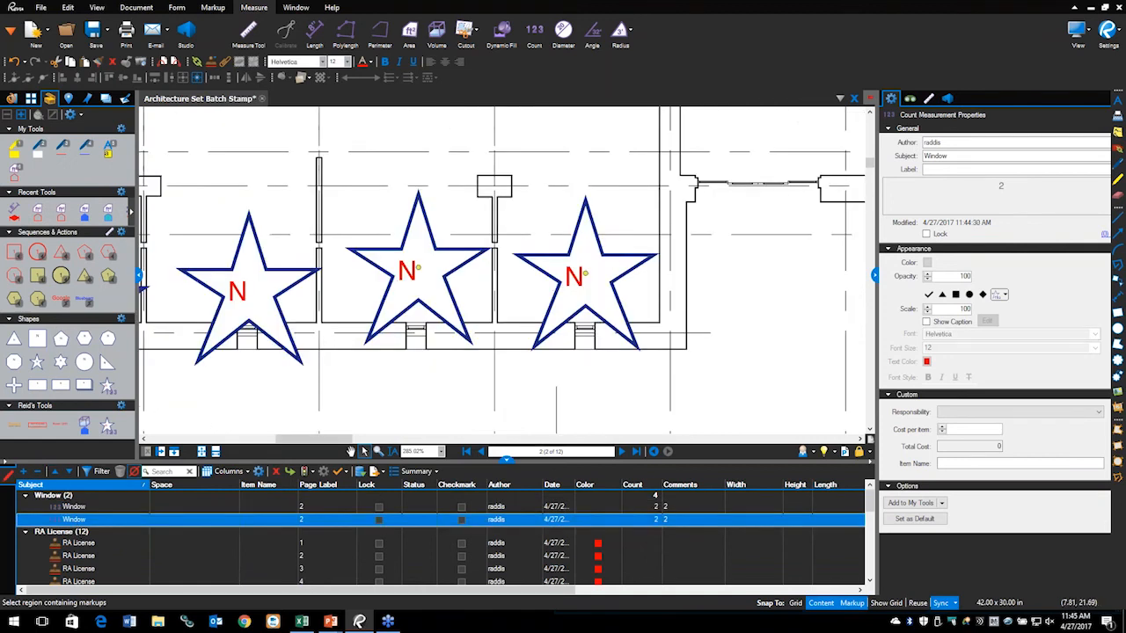
# Step: Zoom out to all four star markers and show the Measurements summary with the Window count totalling 4
pyautogui.click(80, 508)
pyautogui.scroll(-1, 305, 308)
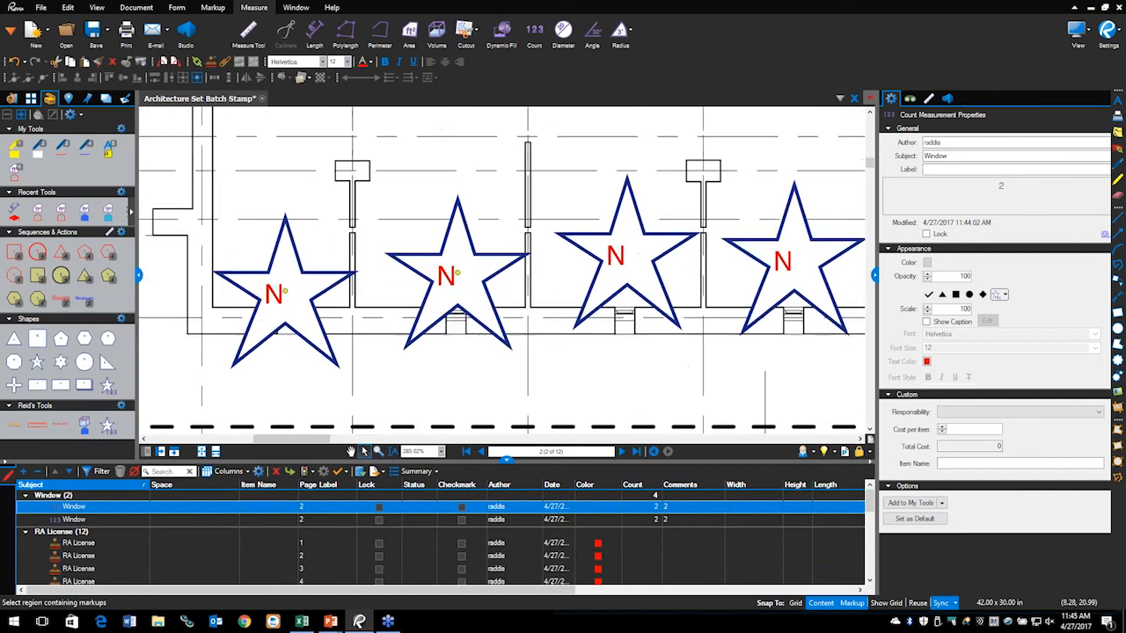
pyautogui.scroll(-1, 478, 290)
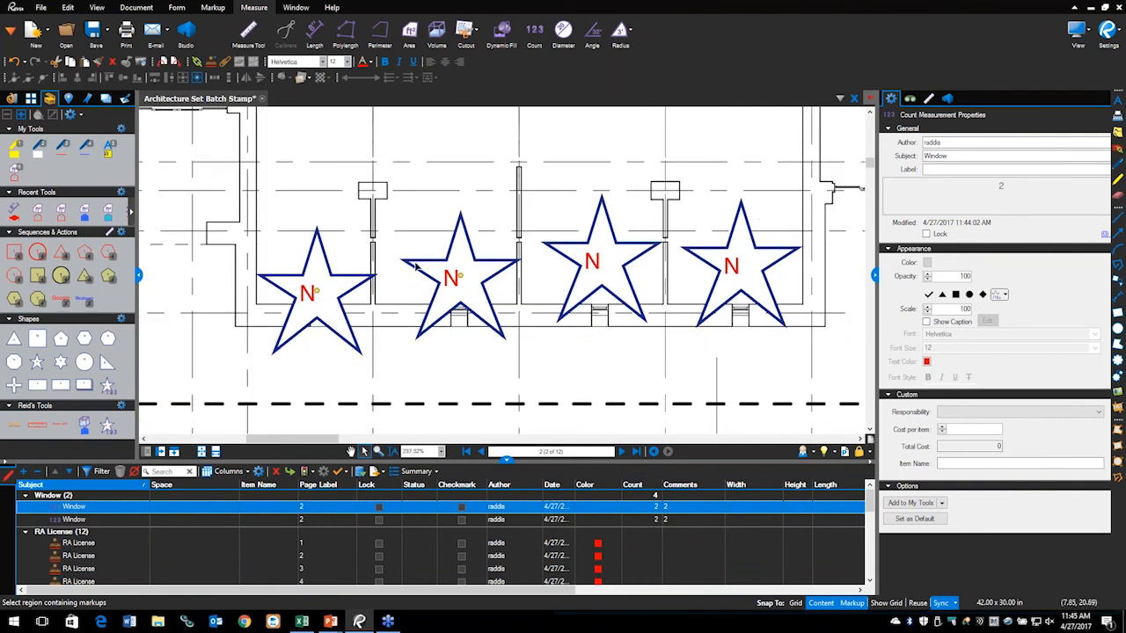
pyautogui.click(389, 366)
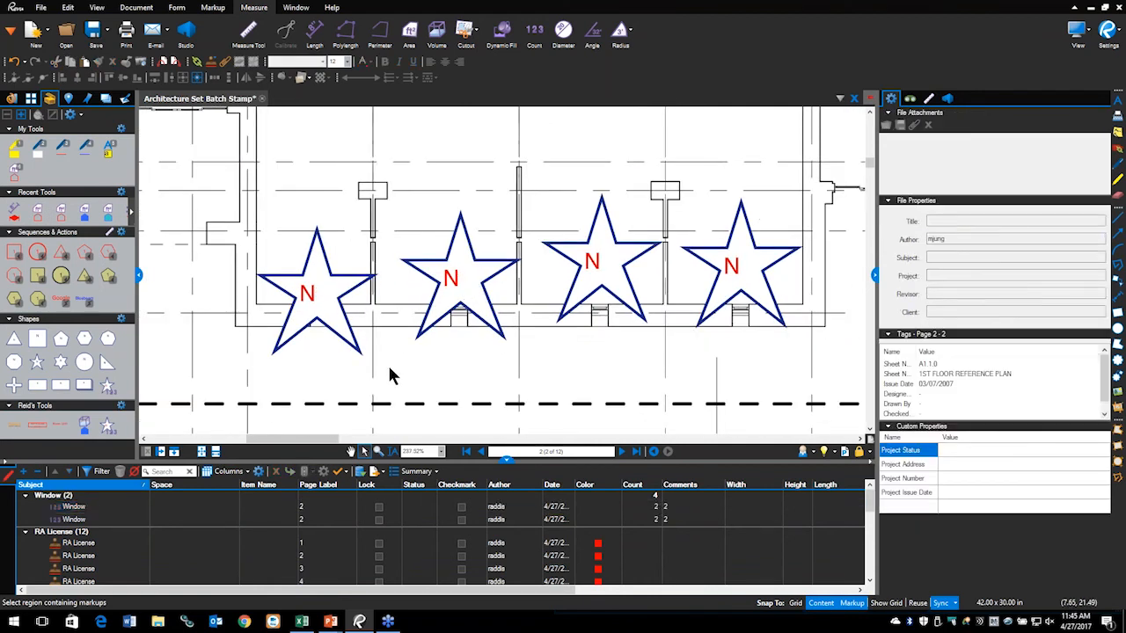
pyautogui.click(347, 277)
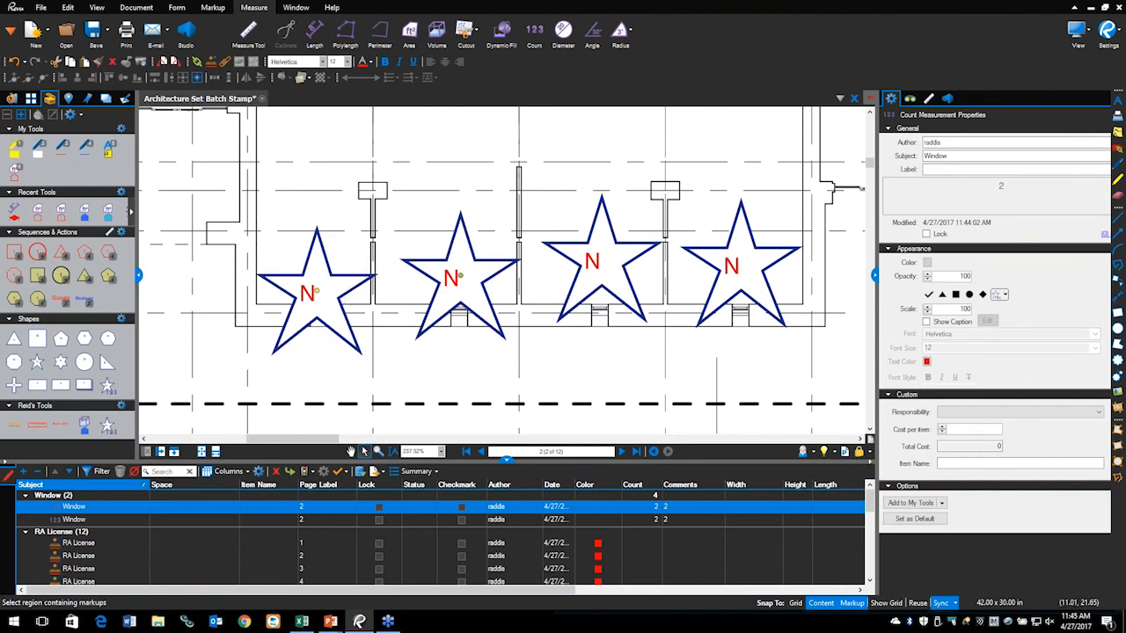
pyautogui.click(930, 99)
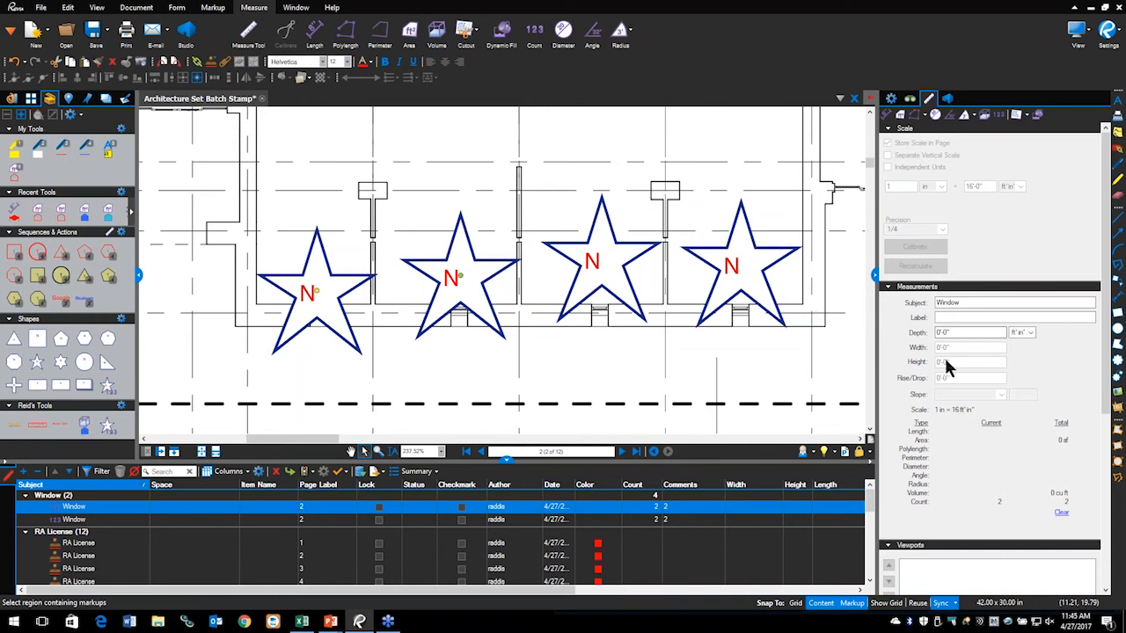
pyautogui.click(429, 349)
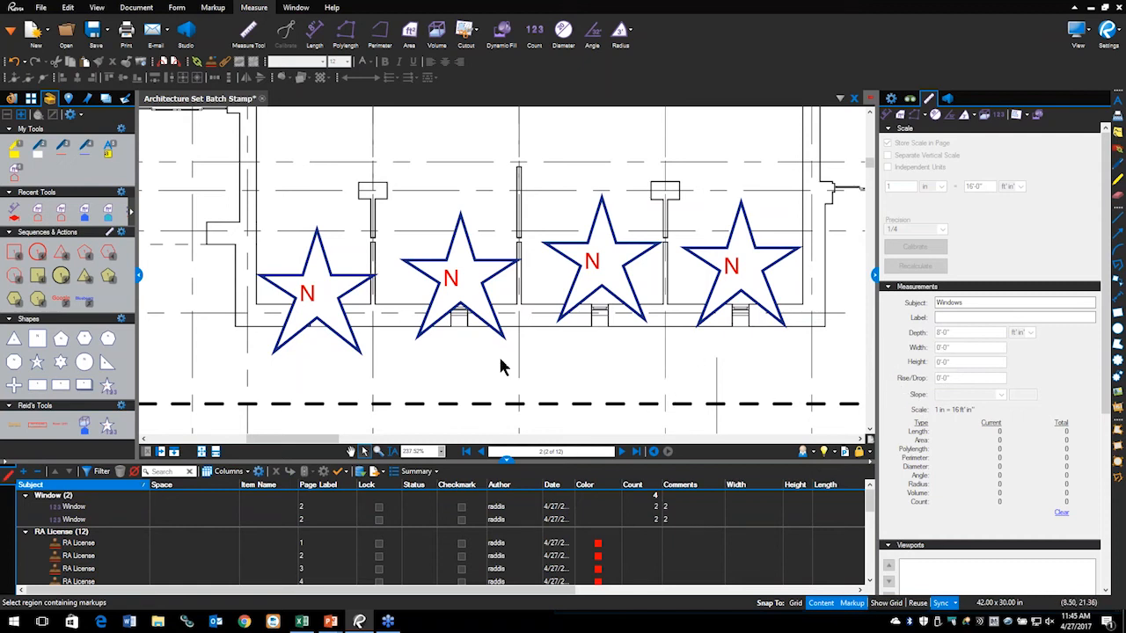
pyautogui.hotkey('alt', 'Tab')
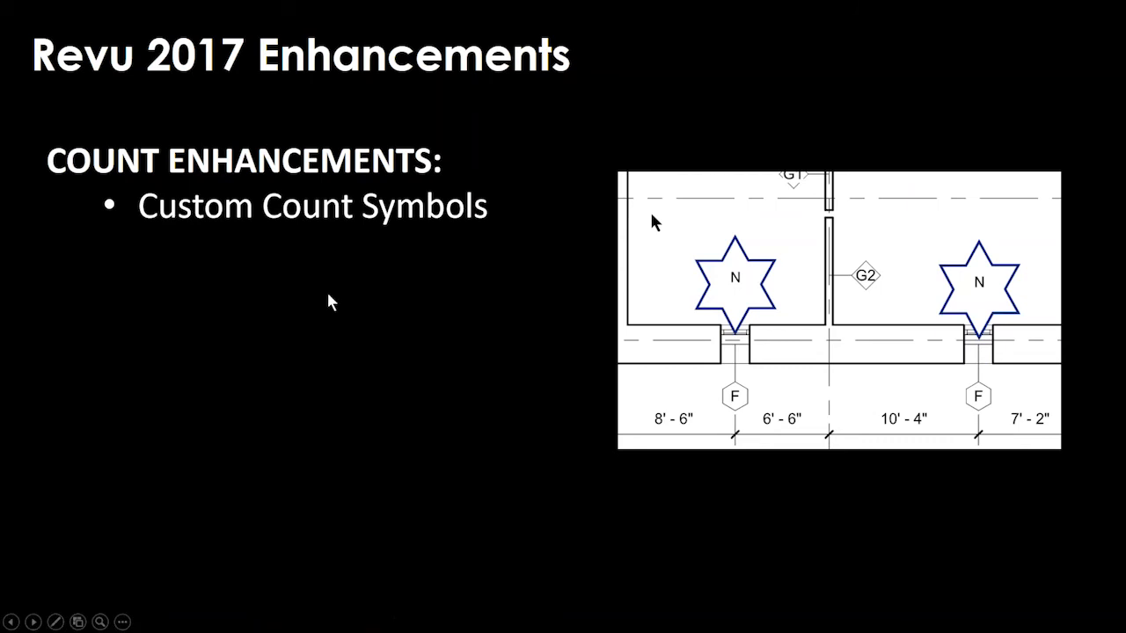
pyautogui.click(326, 290)
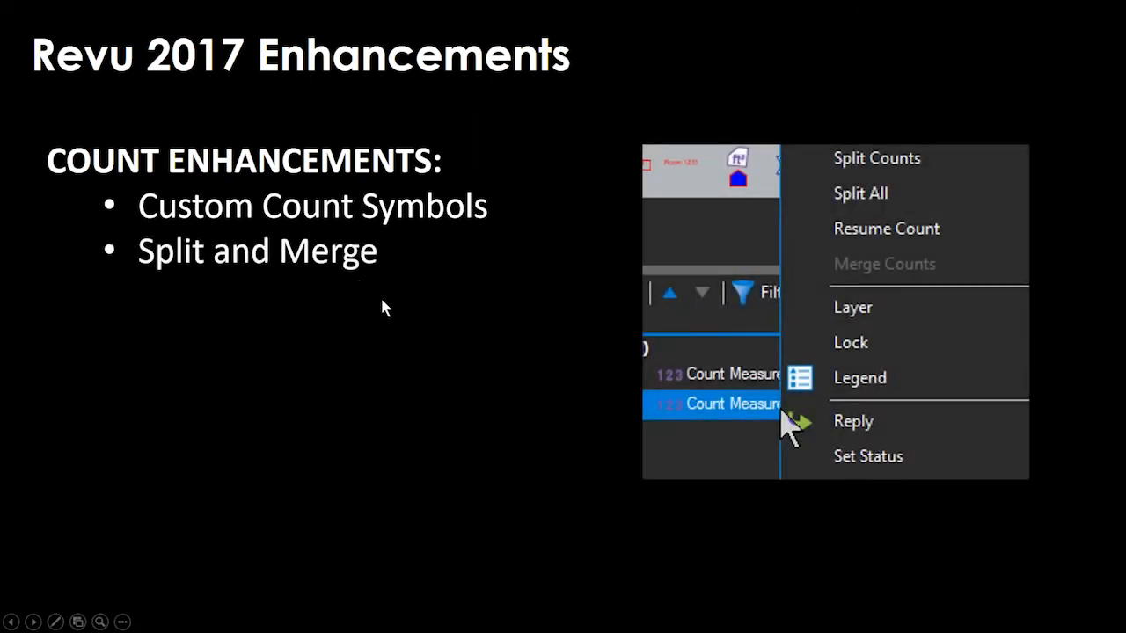
pyautogui.hotkey('alt', 'Tab')
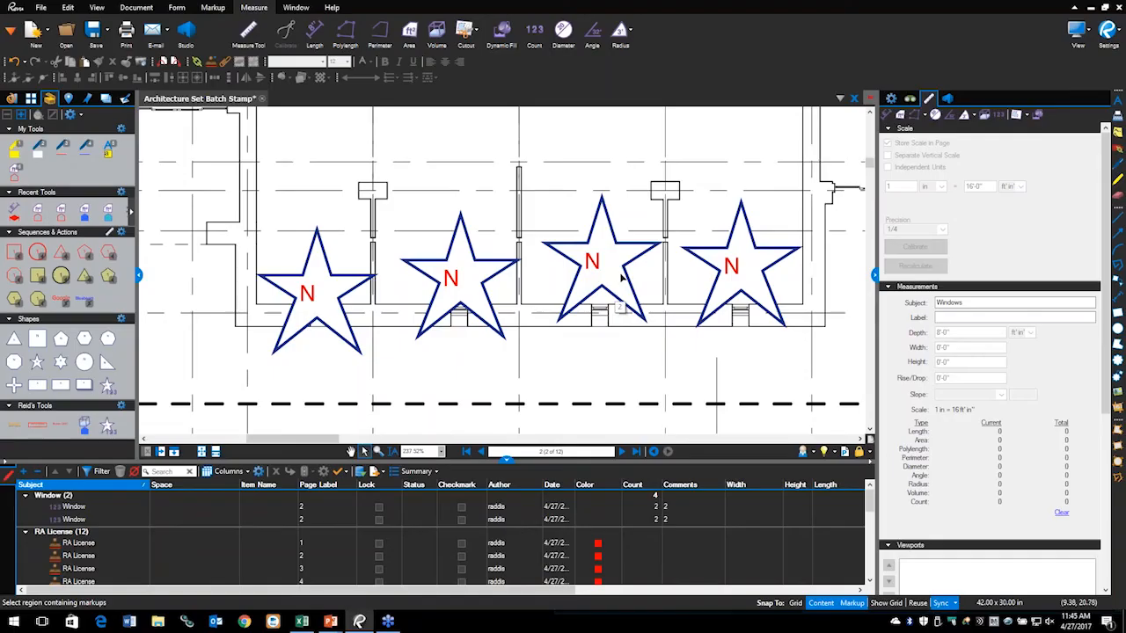
# Step: Split the third and fourth stars off into their own Window counts, giving counts of 2, 1 and 1
pyautogui.click(628, 273)
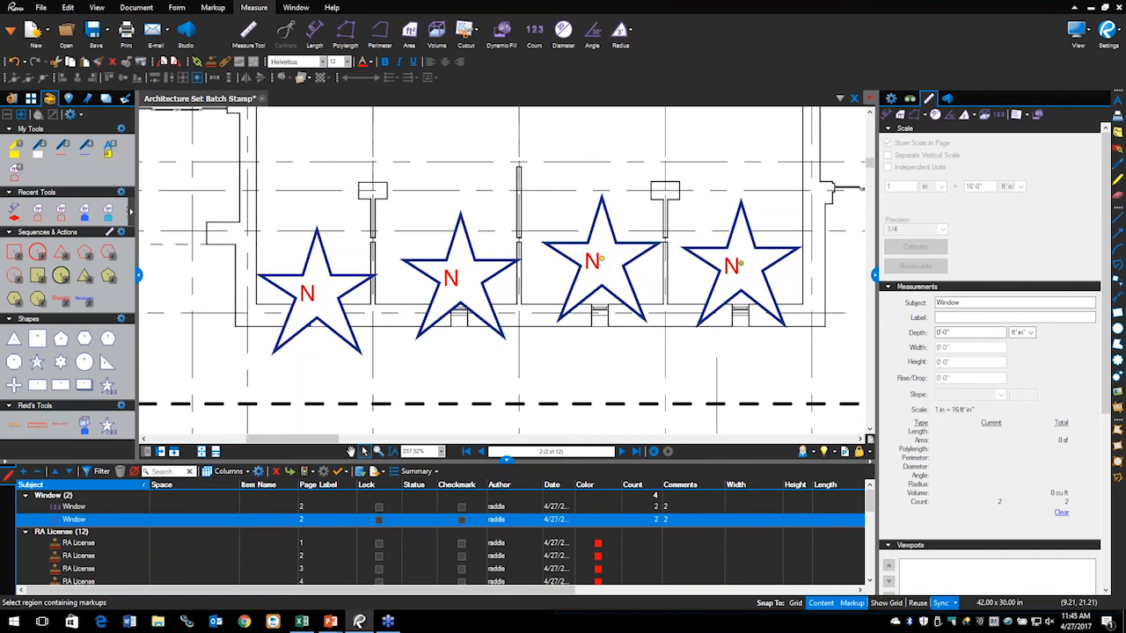
pyautogui.rightClick(602, 261)
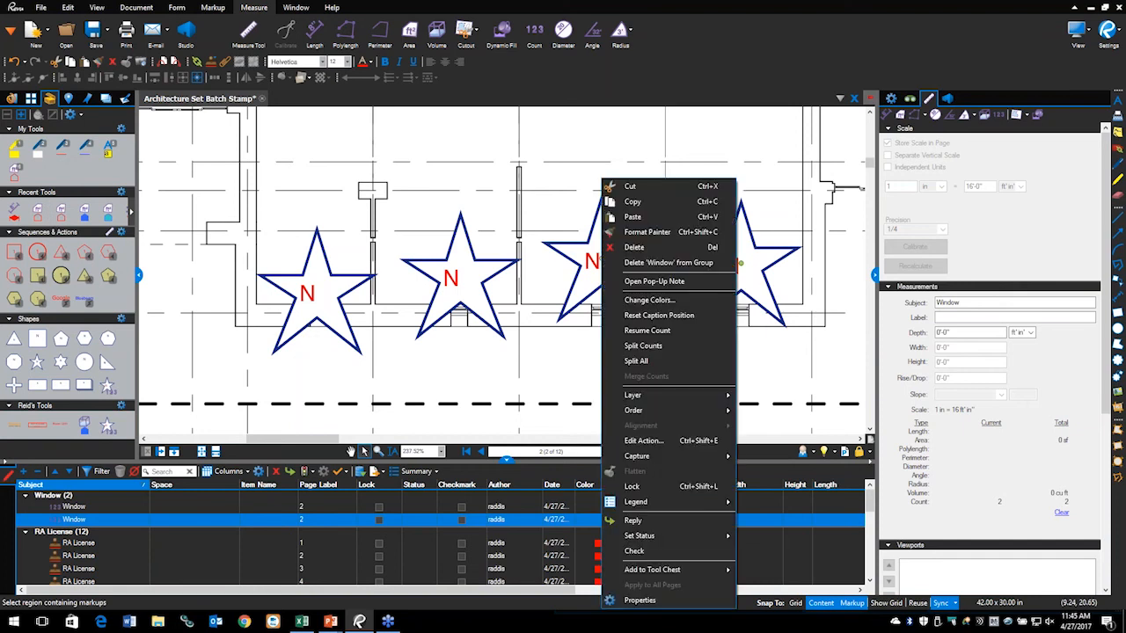
pyautogui.click(643, 346)
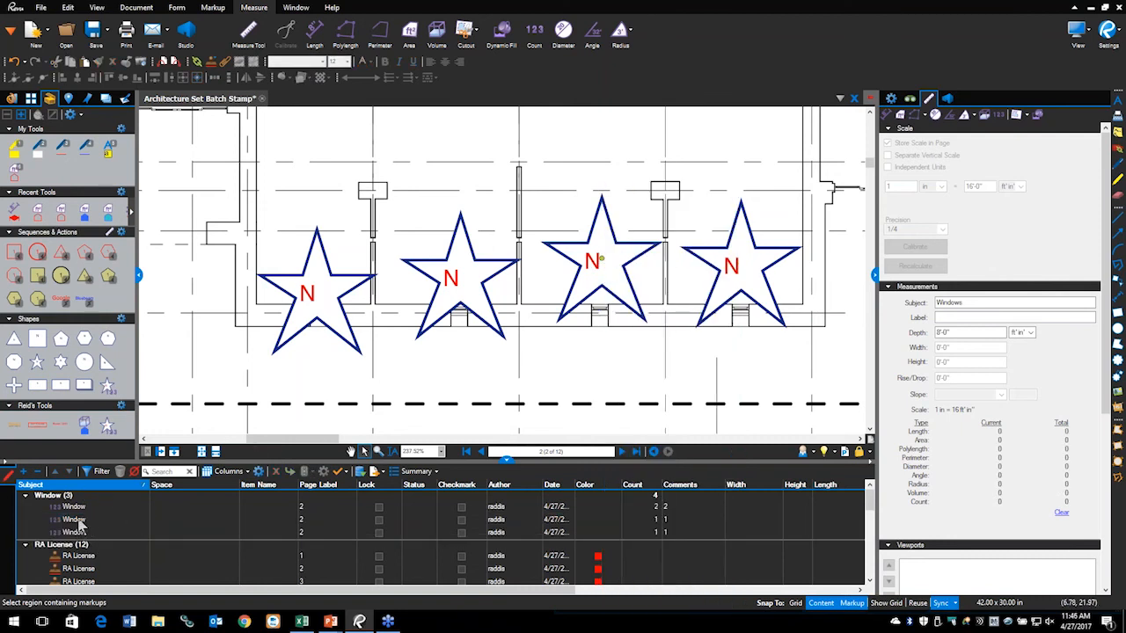
# Step: Select all three Window counts (2, 1 and 1) together so they can be combined
pyautogui.click(637, 286)
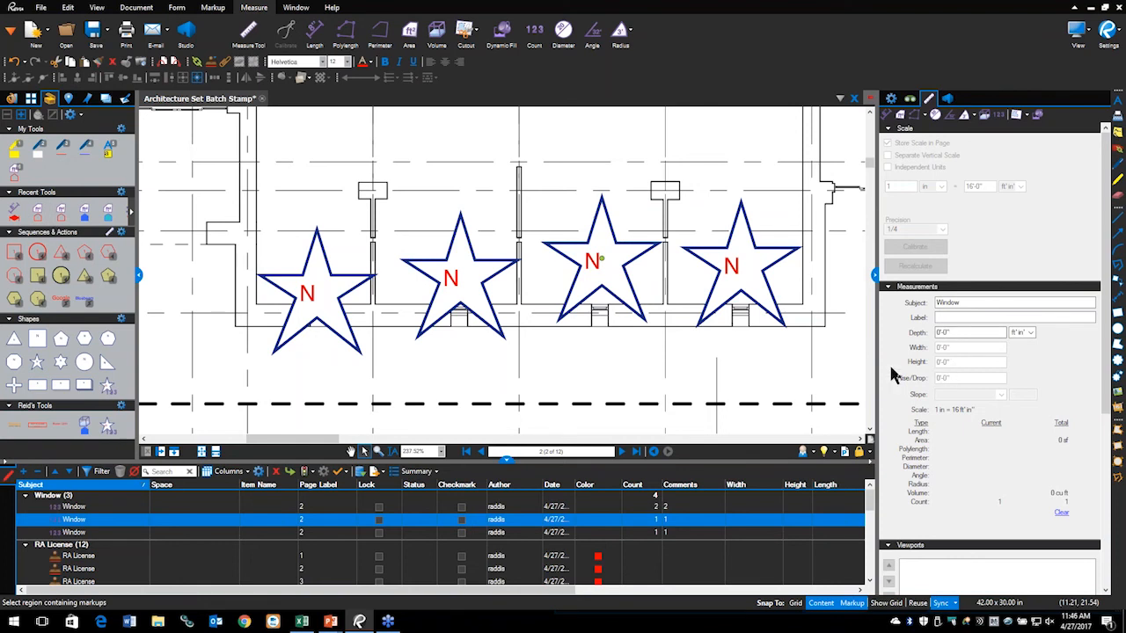
pyautogui.click(714, 275)
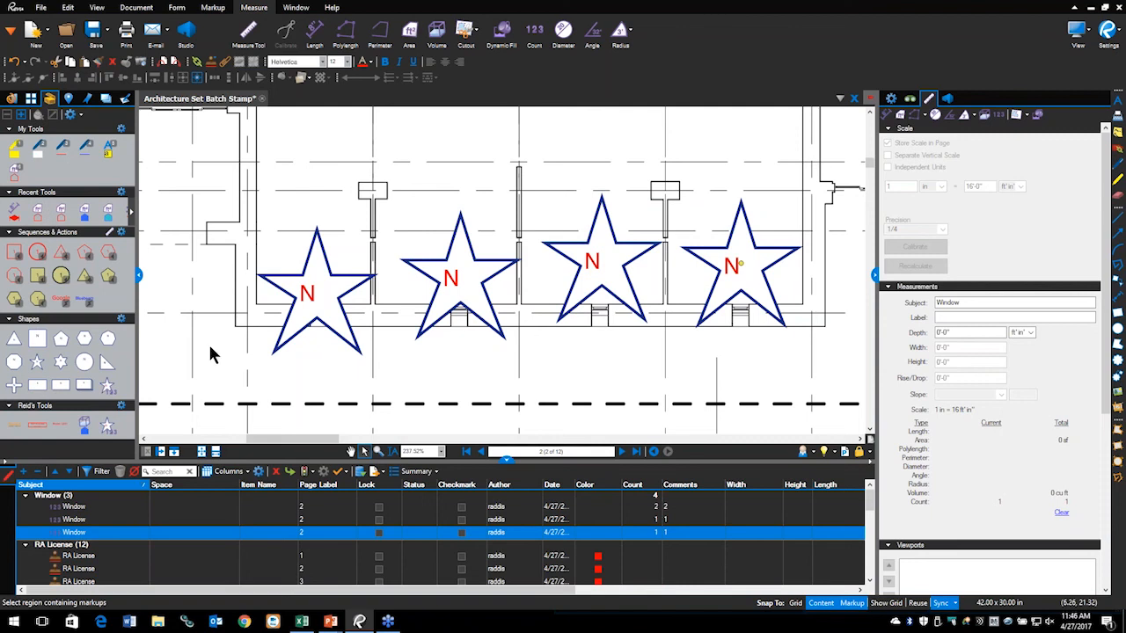
pyautogui.click(755, 352)
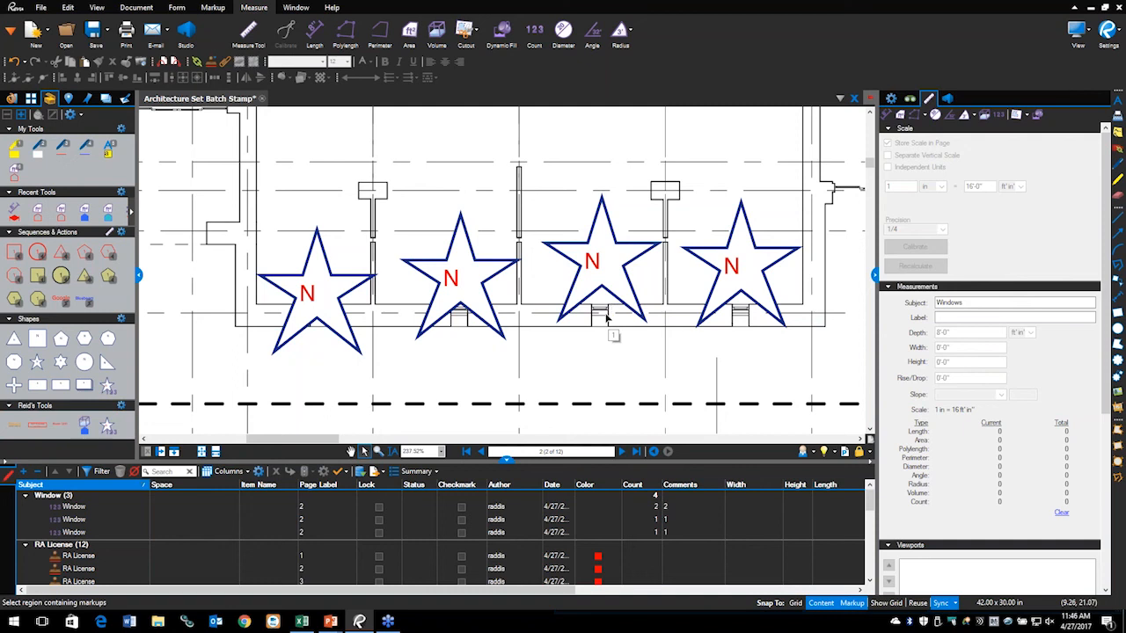
pyautogui.click(348, 278)
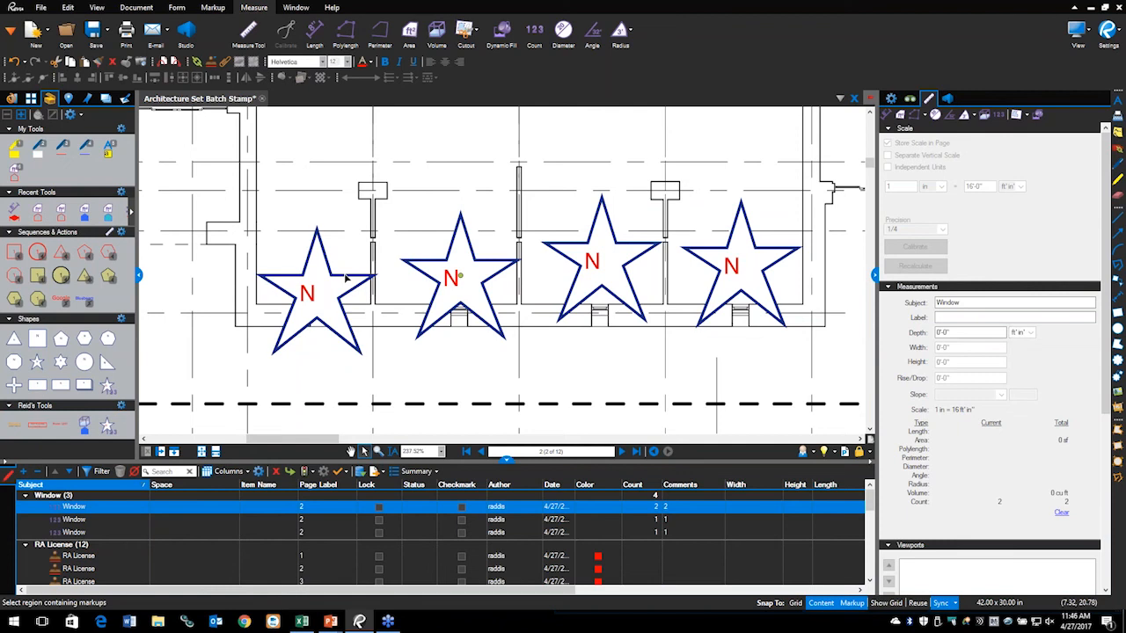
pyautogui.click(647, 250)
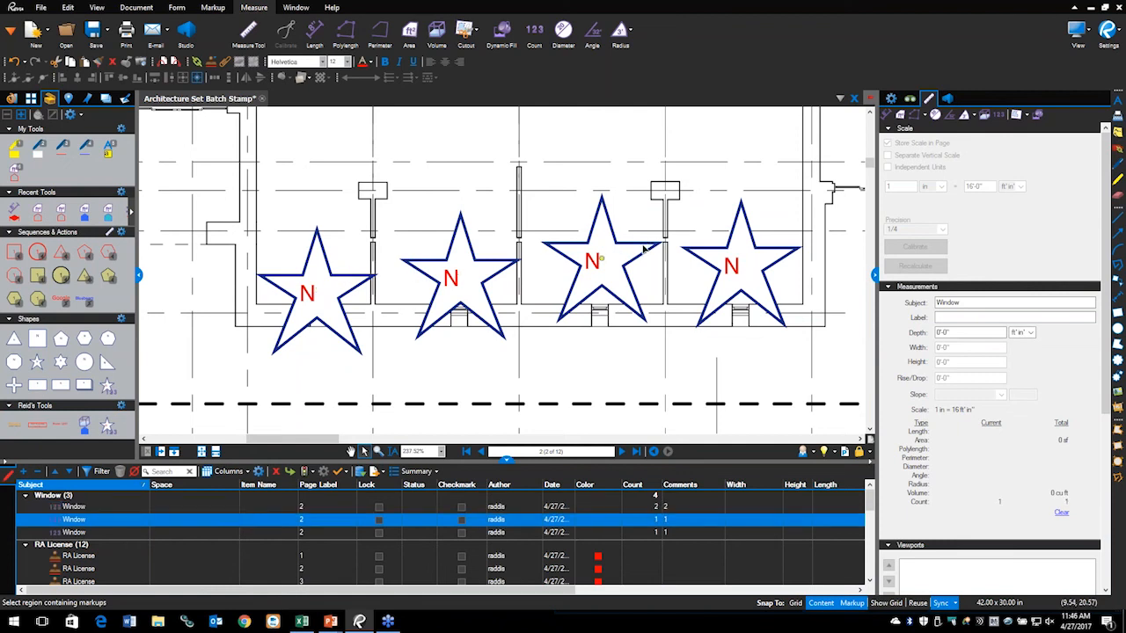
pyautogui.keyDown('shift'); pyautogui.click(714, 273); pyautogui.keyUp('shift')
pyautogui.keyDown('shift'); pyautogui.click(358, 277); pyautogui.keyUp('shift')
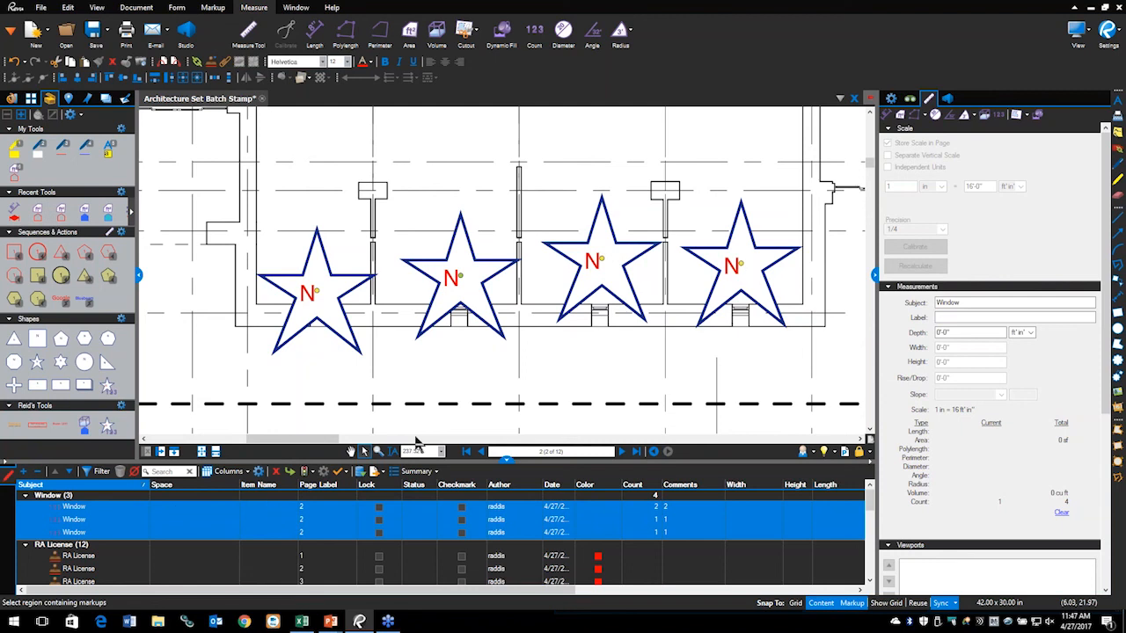
# Step: Merge the three selected Window counts into a single Windows count of 4
pyautogui.rightClick(458, 279)
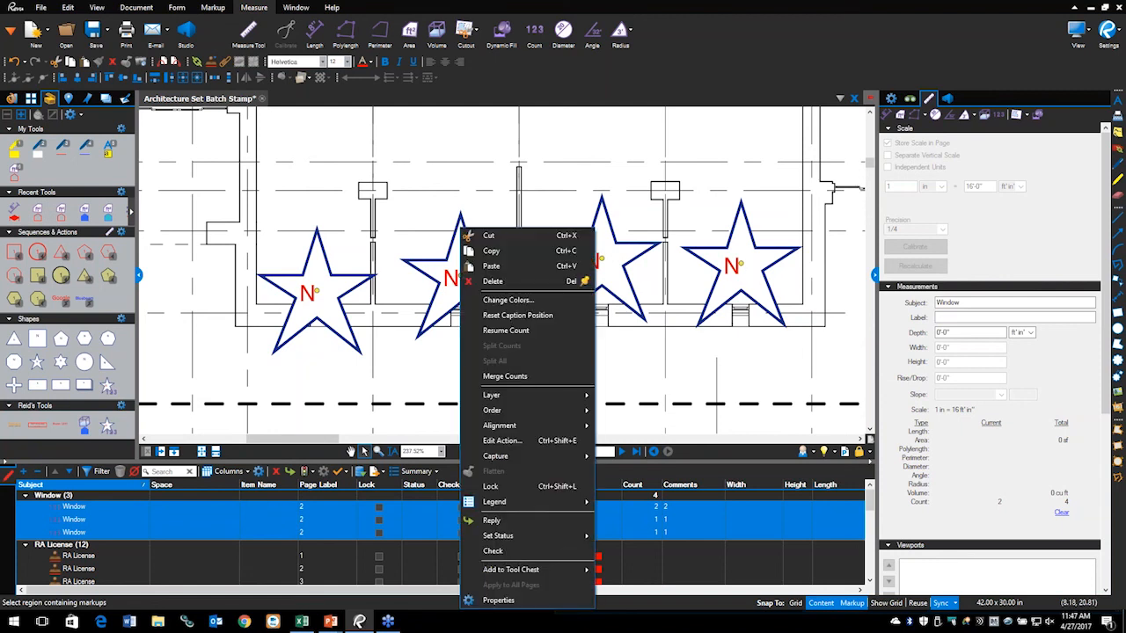
pyautogui.click(505, 376)
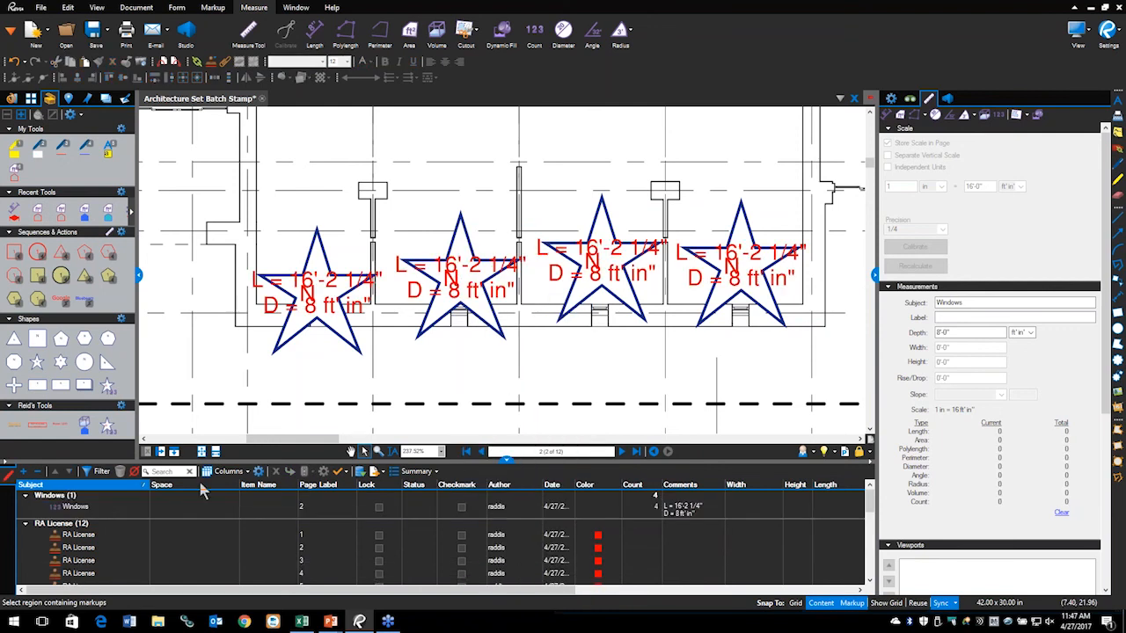
pyautogui.click(76, 508)
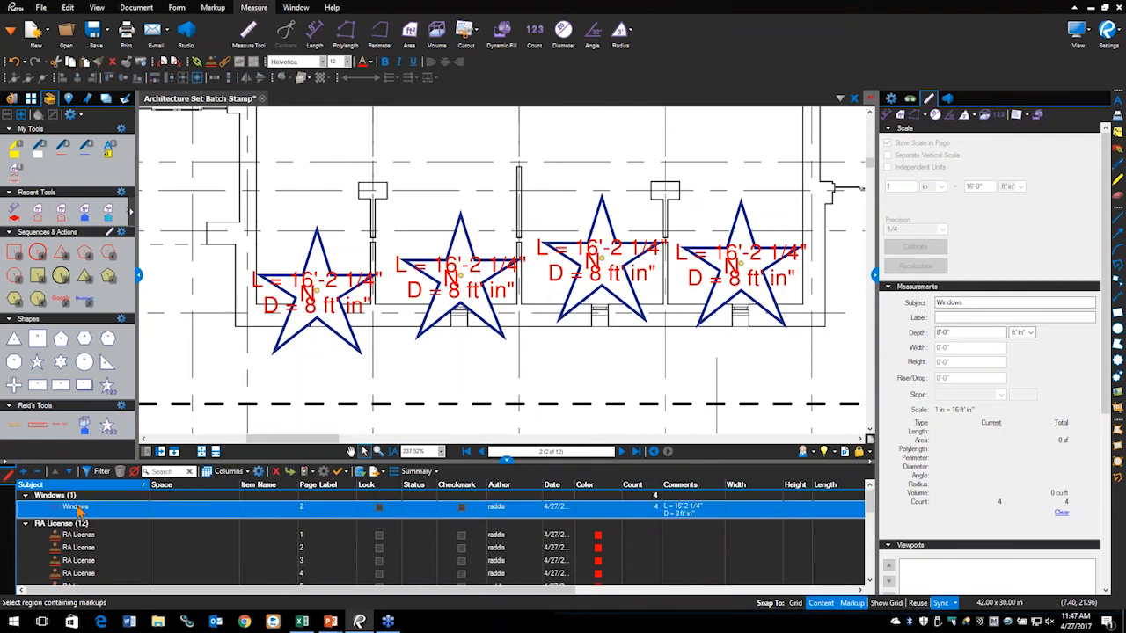
pyautogui.click(594, 368)
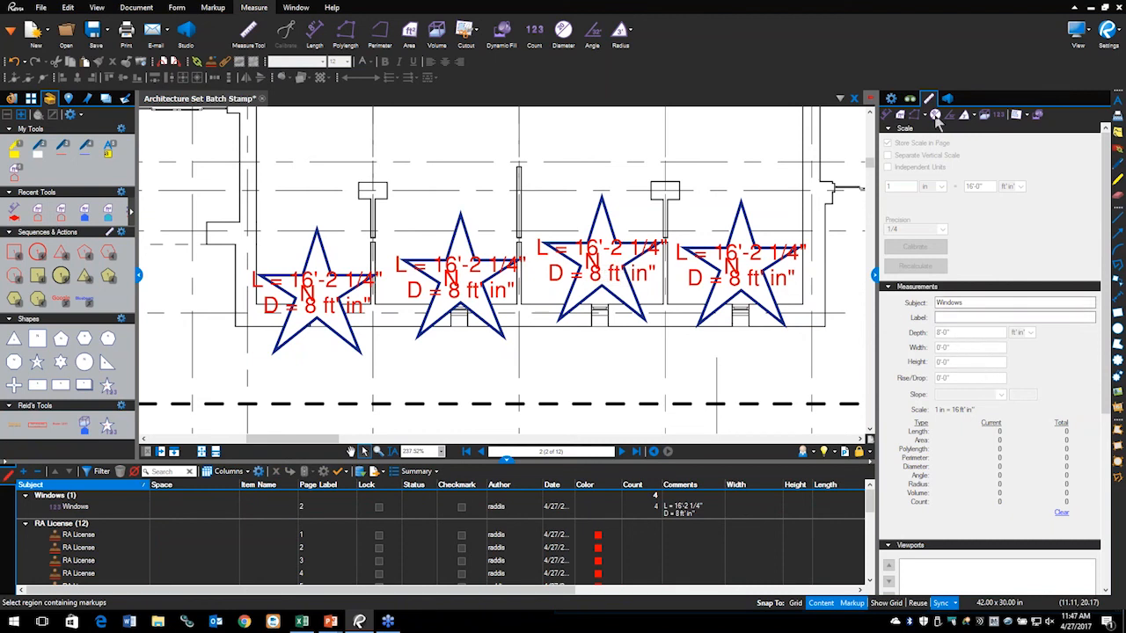
# Step: Turn off Show Caption on the Windows count so the stars display only N
pyautogui.click(891, 99)
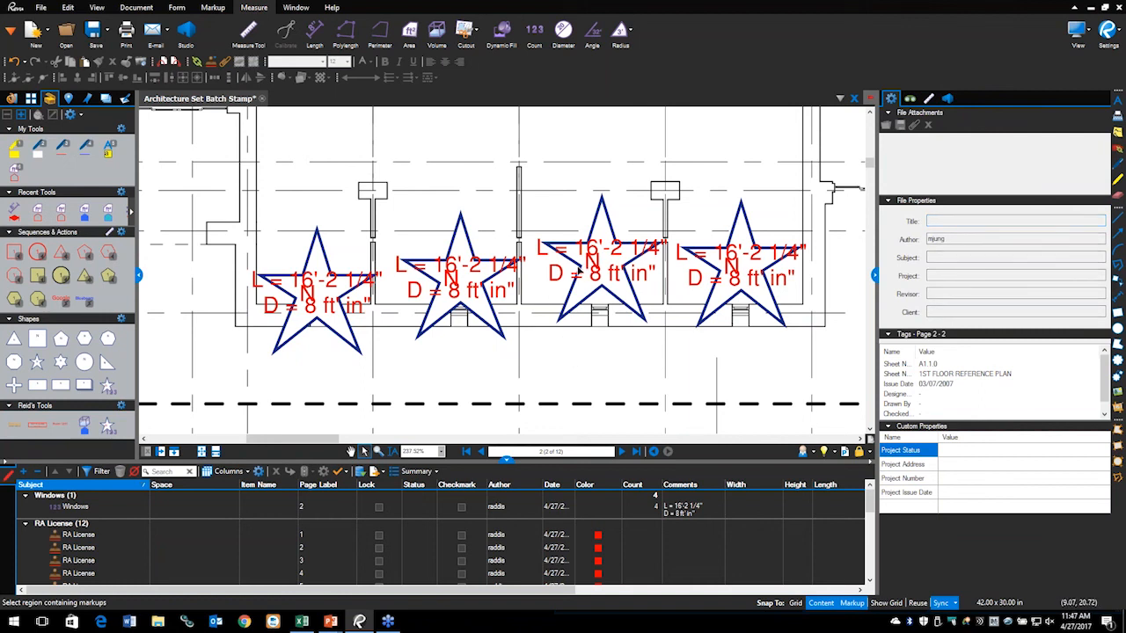
pyautogui.click(590, 264)
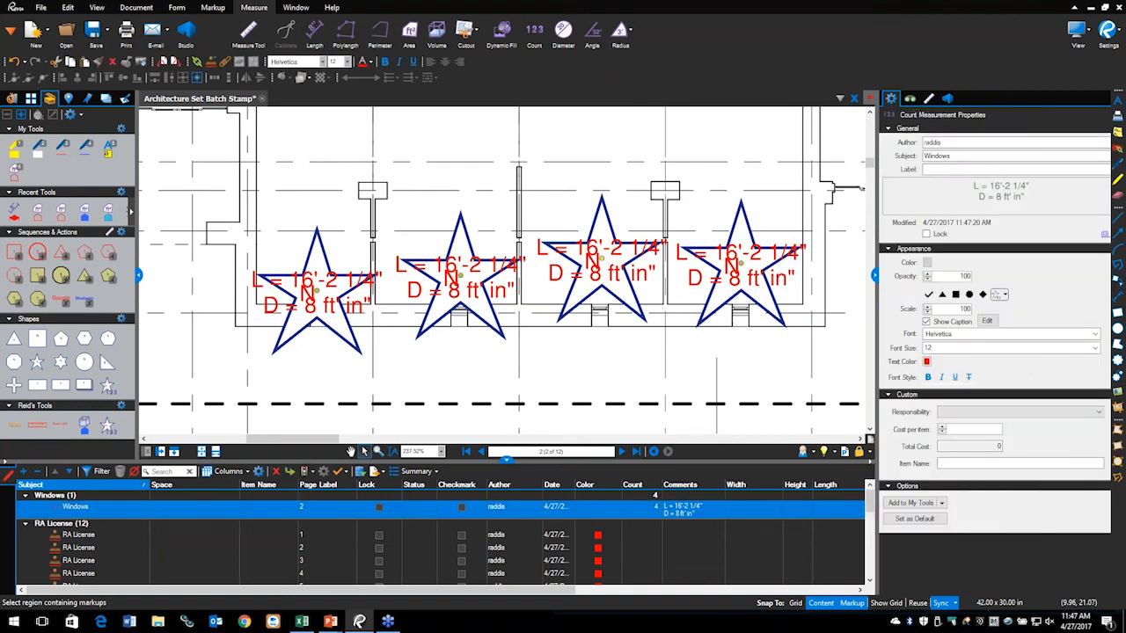
pyautogui.click(926, 322)
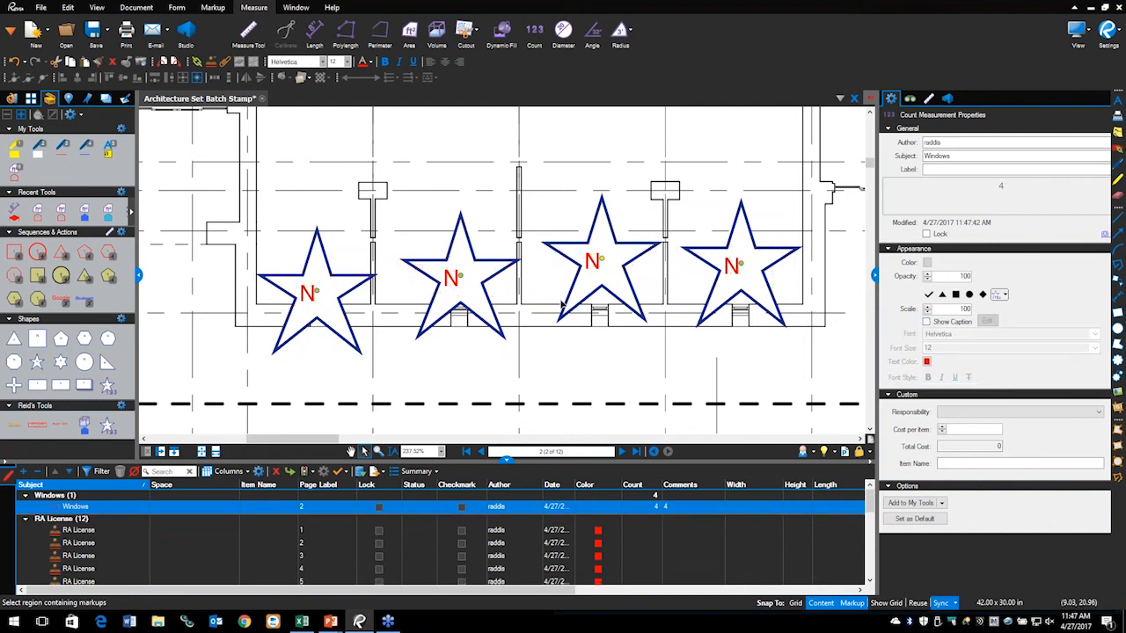
# Step: Reveal the Width and Height, Show Caption and Copy and Paste bullets on the slide, then return to Revu
pyautogui.hotkey('alt', 'Tab')
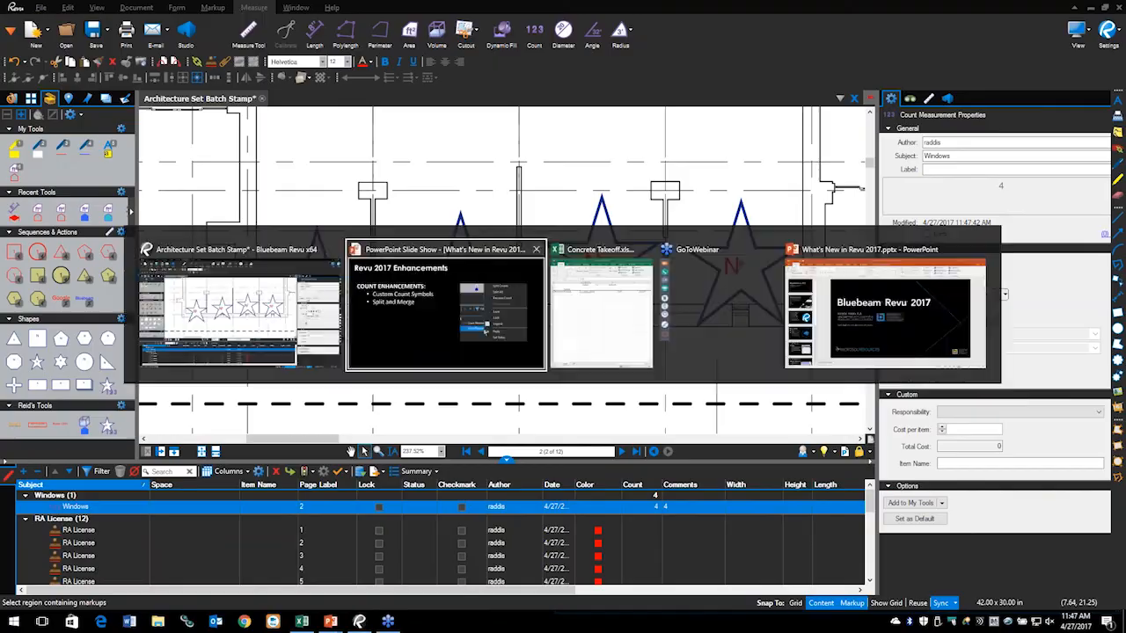
pyautogui.press('Right')
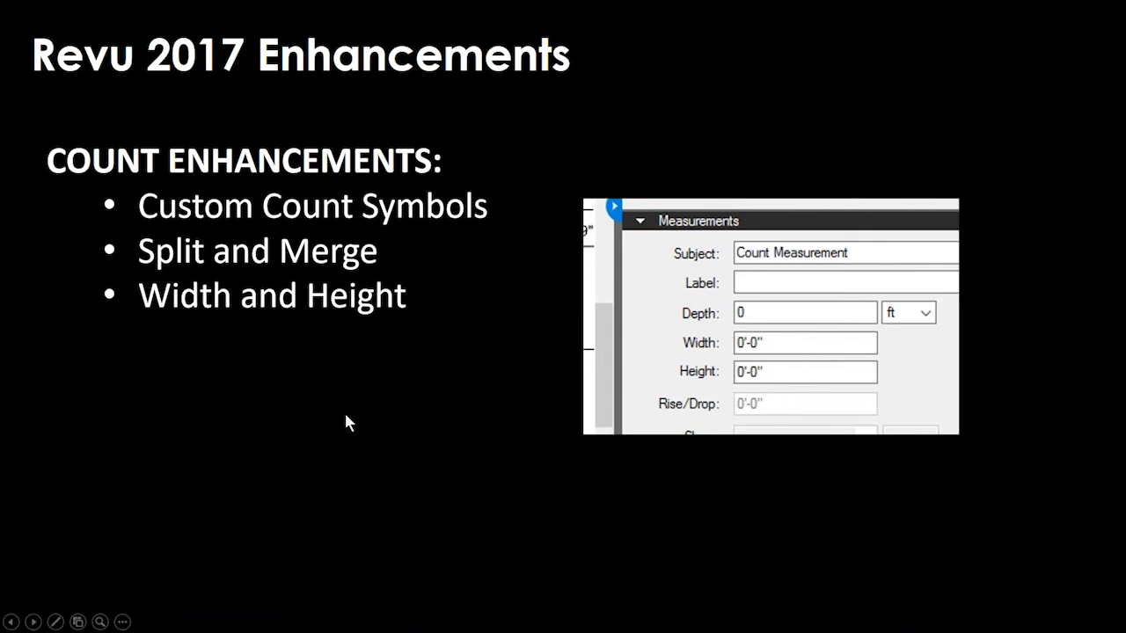
pyautogui.hotkey('alt', 'Tab')
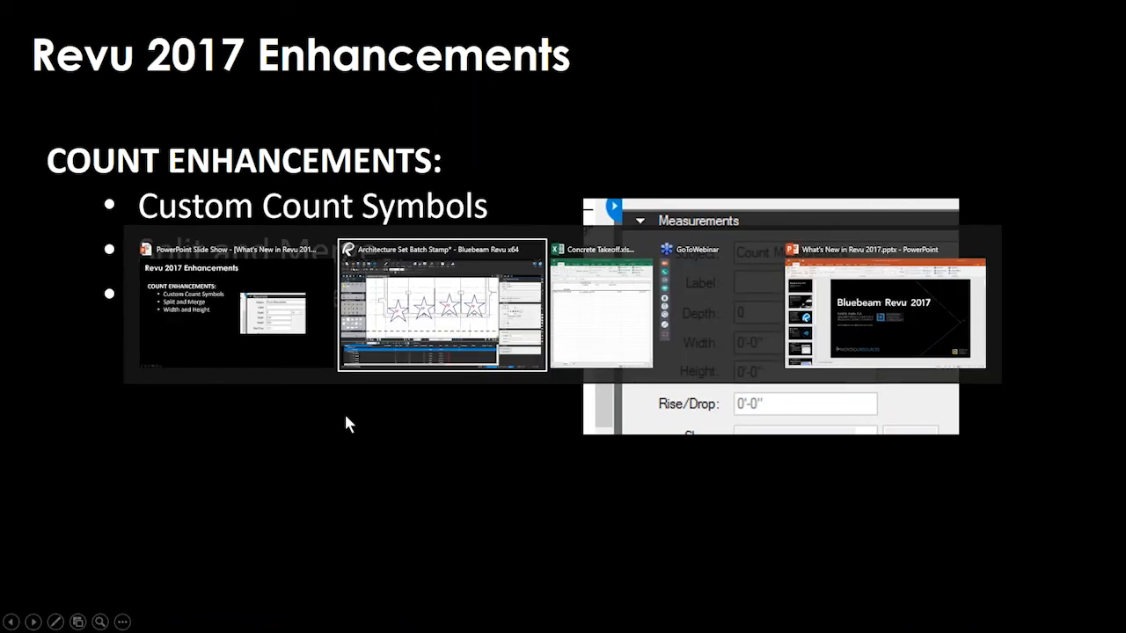
pyautogui.press('Tab')
pyautogui.press('Tab')
pyautogui.press('Tab')
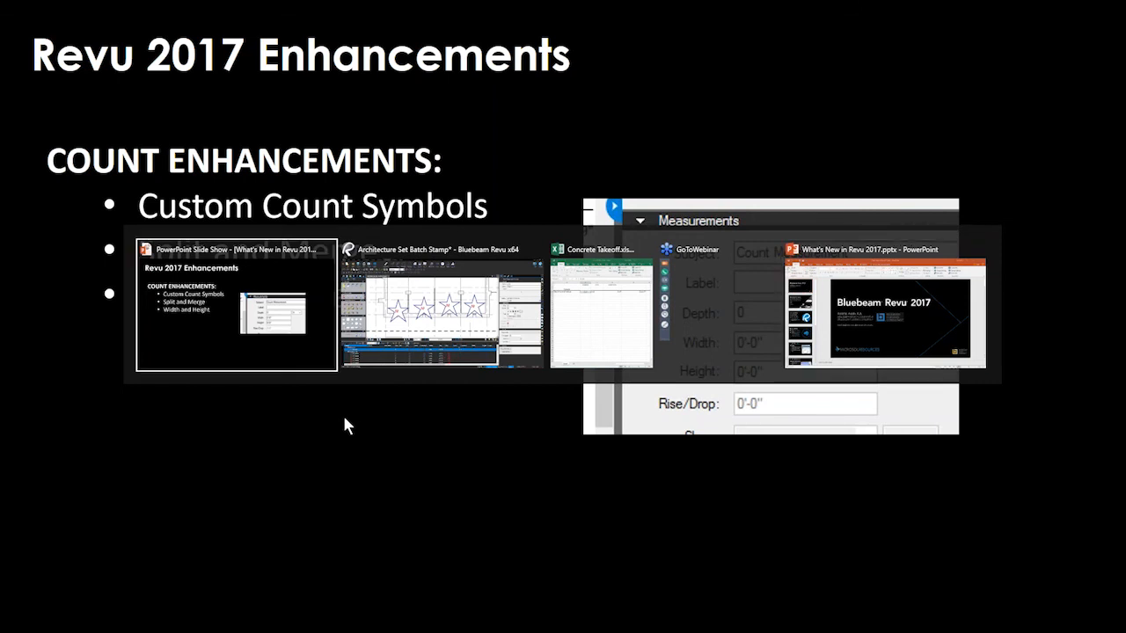
pyautogui.press('Tab')
pyautogui.press('Right')
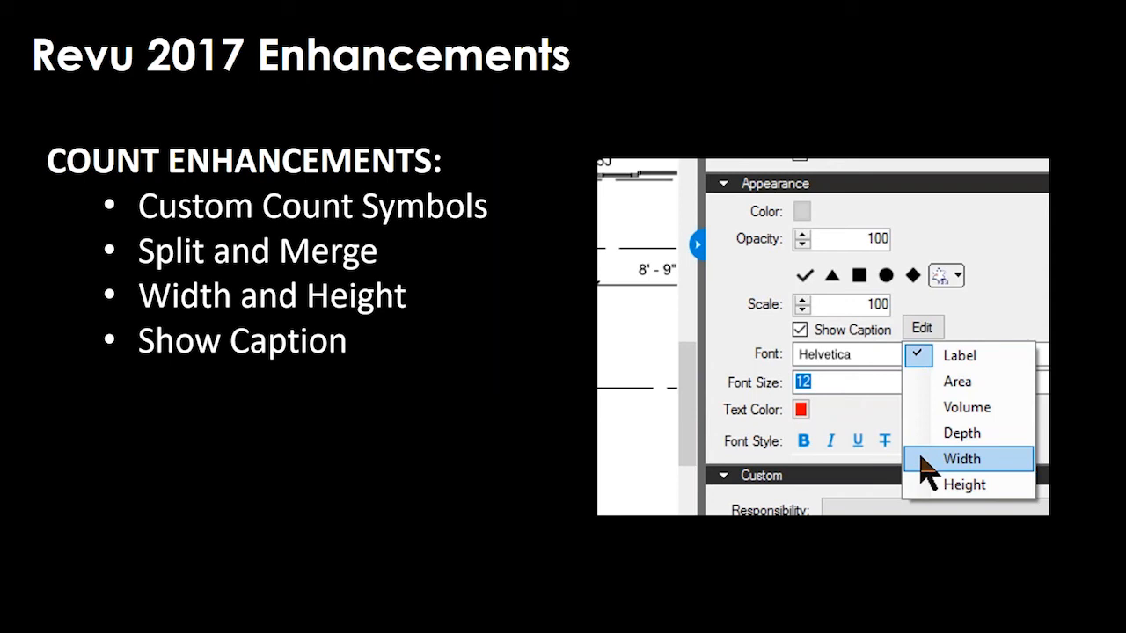
pyautogui.press('Right')
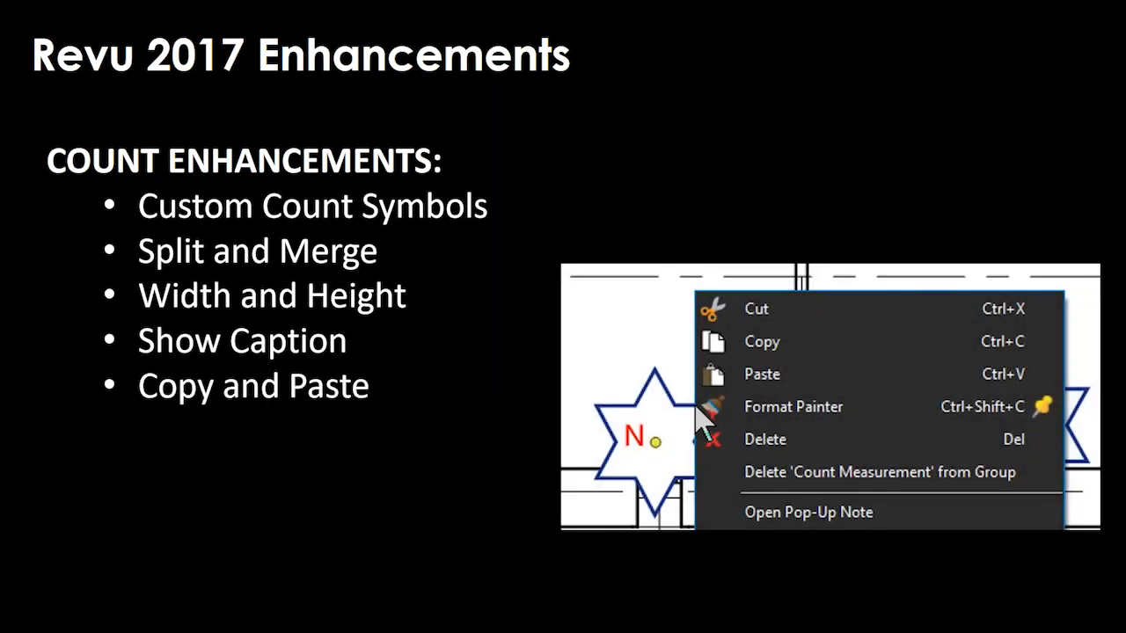
pyautogui.hotkey('alt', 'Tab')
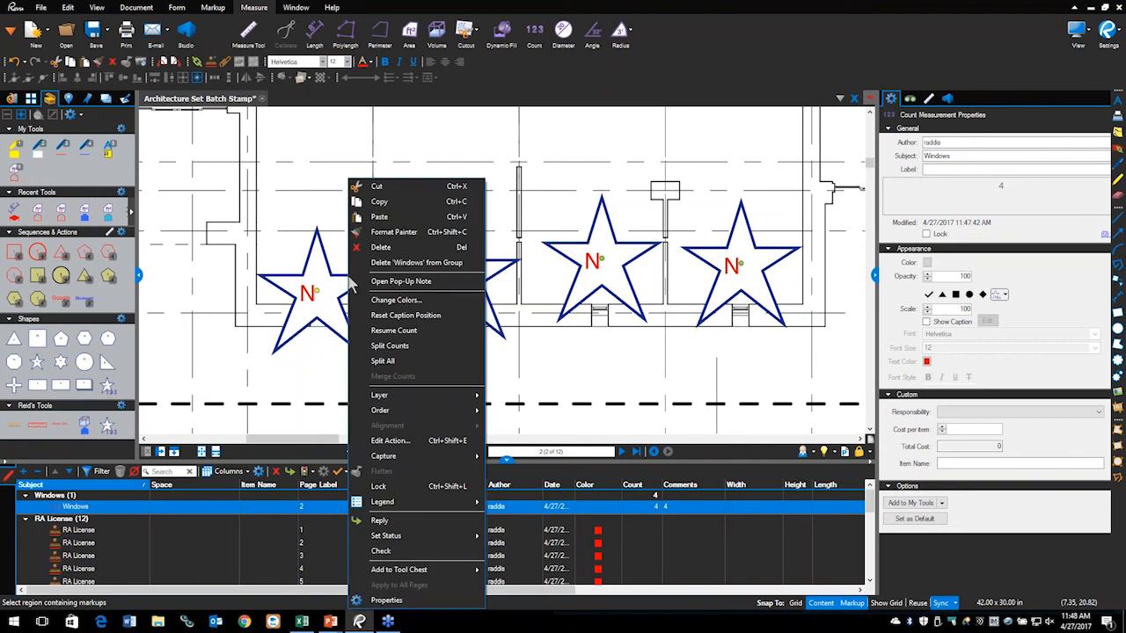
# Step: Copy the four-star Windows count from page 2 and paste it near grid lines H and J on page 3
pyautogui.click(379, 201)
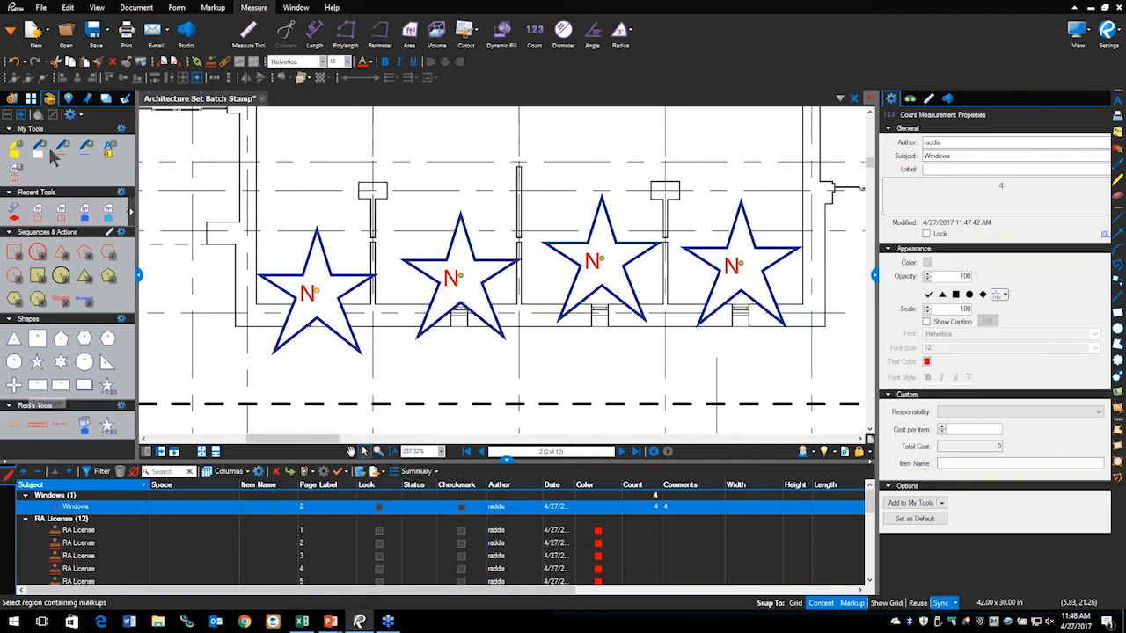
pyautogui.click(31, 98)
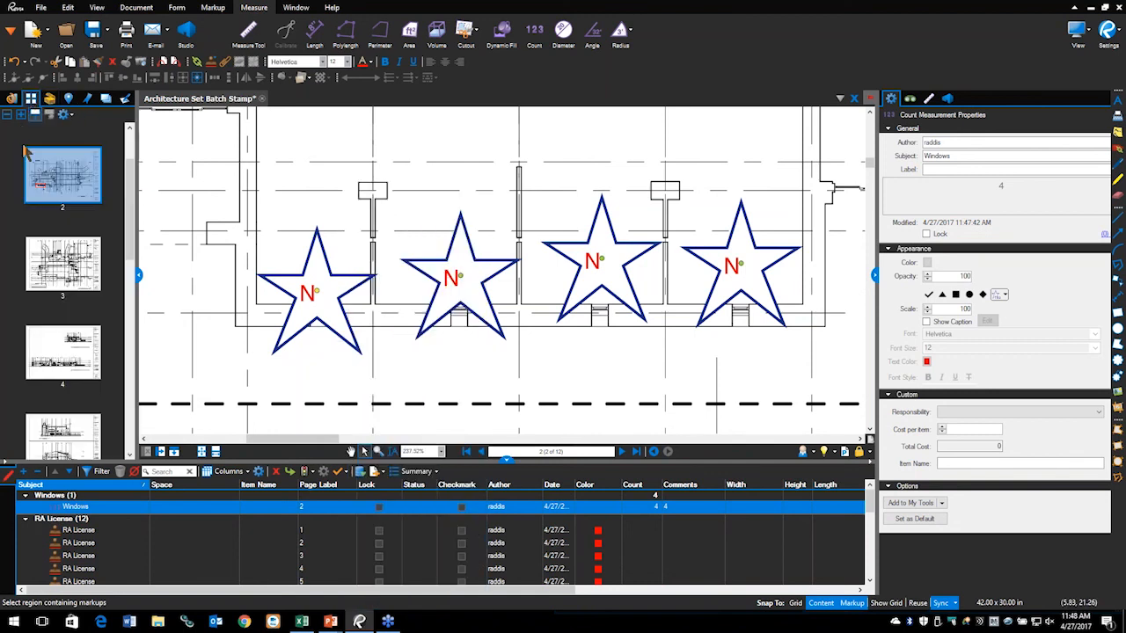
pyautogui.click(56, 276)
pyautogui.scroll(-5, 517, 319)
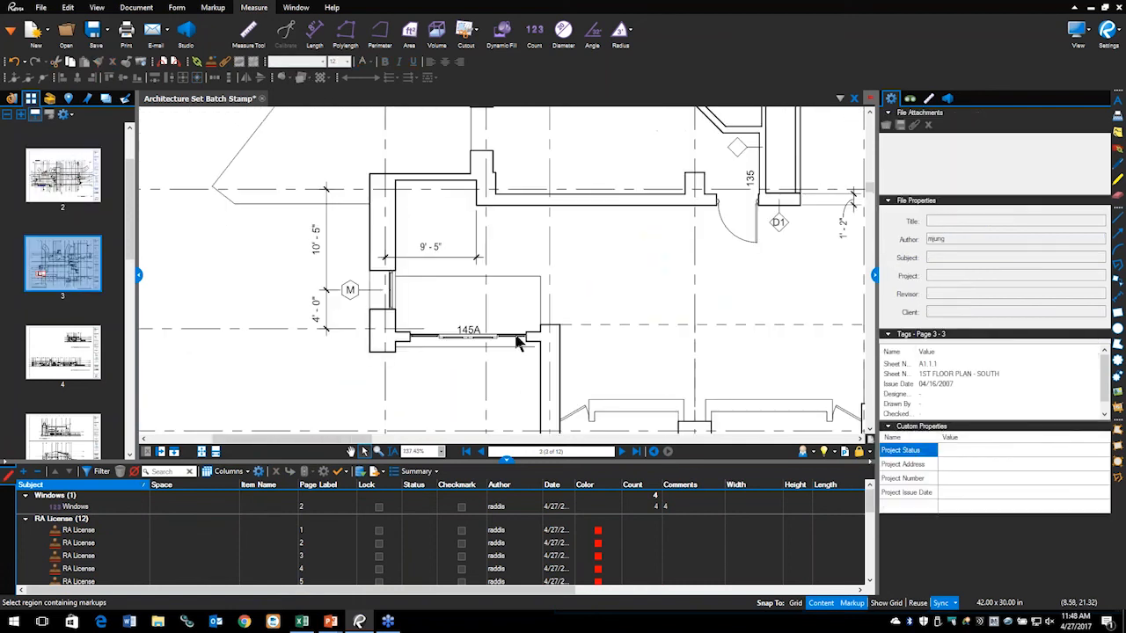
pyautogui.moveTo(565, 352); pyautogui.dragTo(592, 163)
pyautogui.moveTo(656, 224); pyautogui.dragTo(477, 270)
pyautogui.rightClick(479, 273)
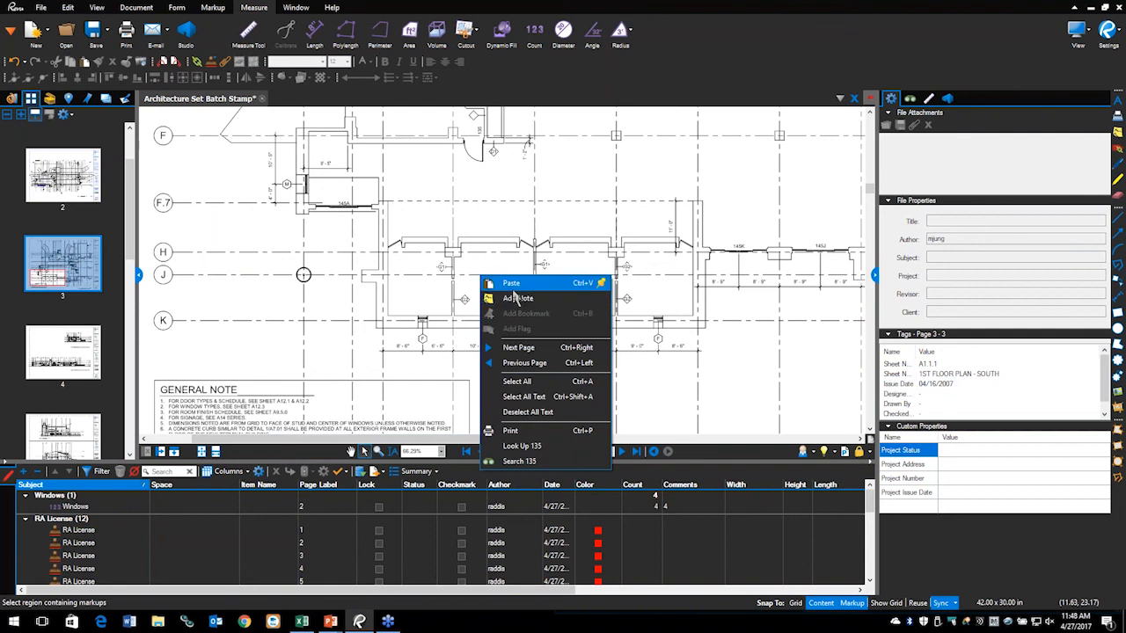
pyautogui.click(510, 283)
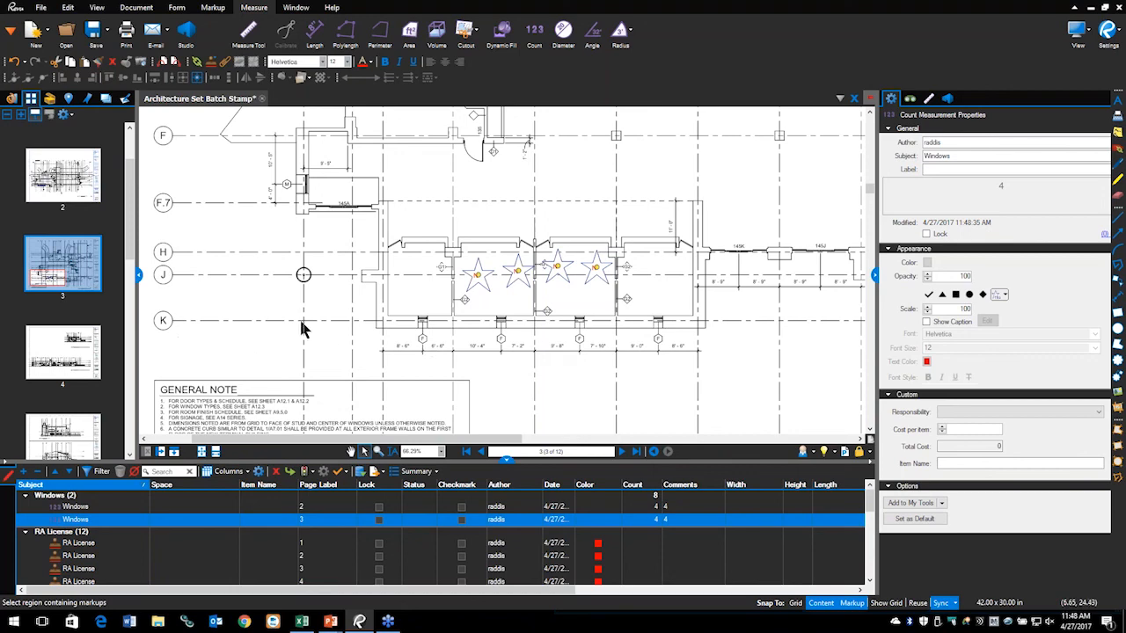
pyautogui.hotkey('alt', 'Tab')
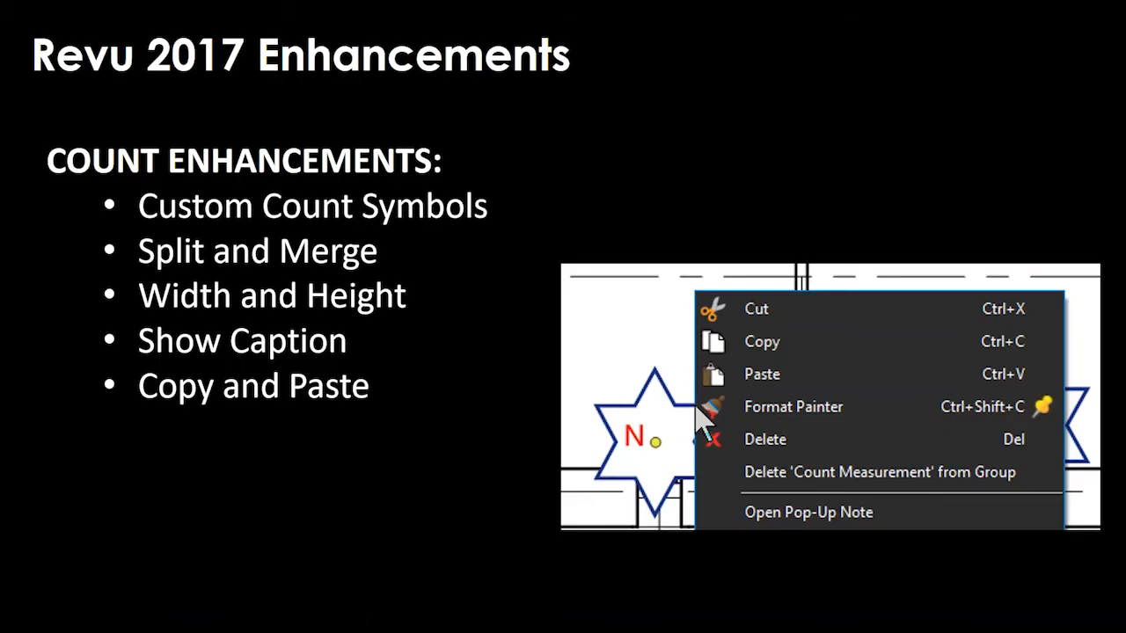
# Step: Advance to the 360° PHOTOS slide, then return to the star-marked windows on page 2 in Revu
pyautogui.press('Right')
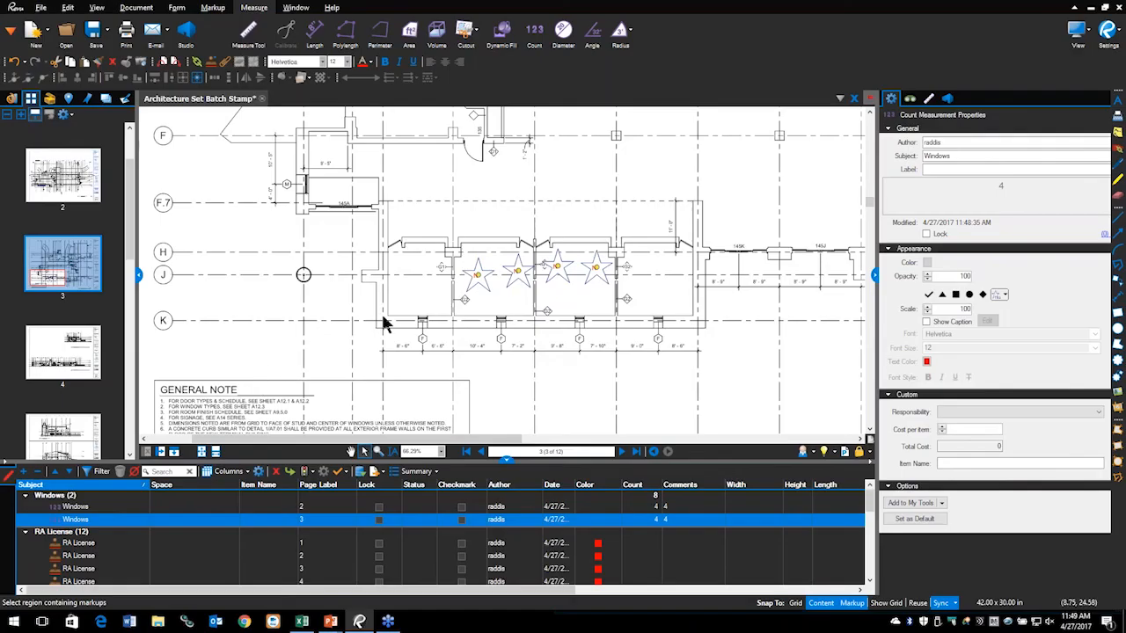
pyautogui.scroll(1, 483, 297)
pyautogui.scroll(-2, 482, 297)
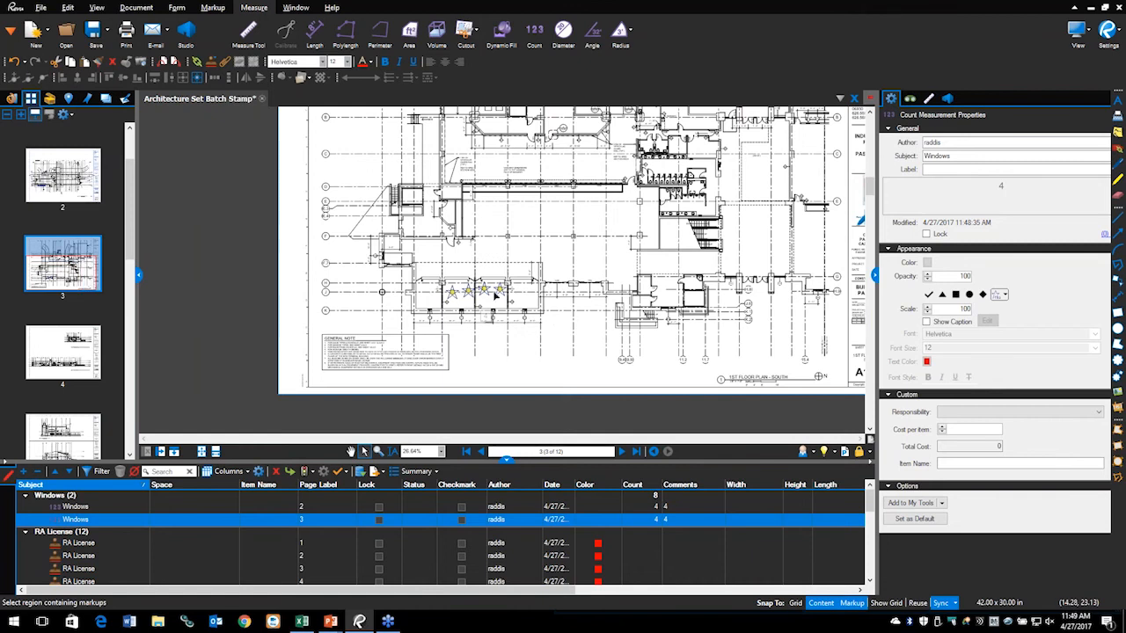
pyautogui.click(79, 189)
pyautogui.scroll(5, 334, 259)
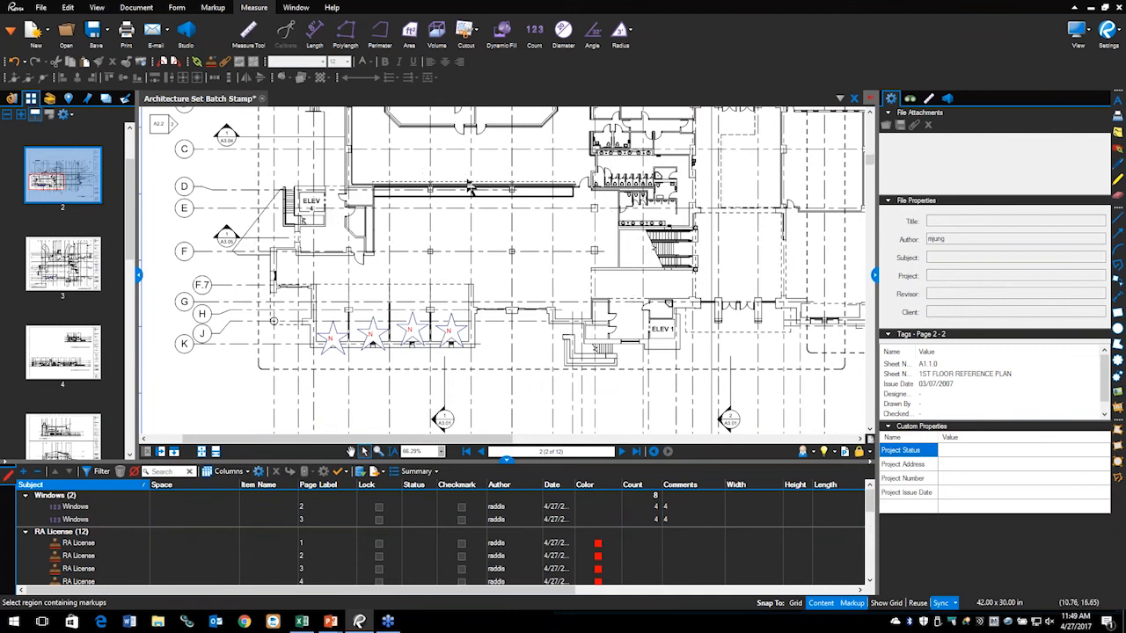
# Step: Draw a 5,023 sf rectangular area measurement over the room above the four stars
pyautogui.click(411, 33)
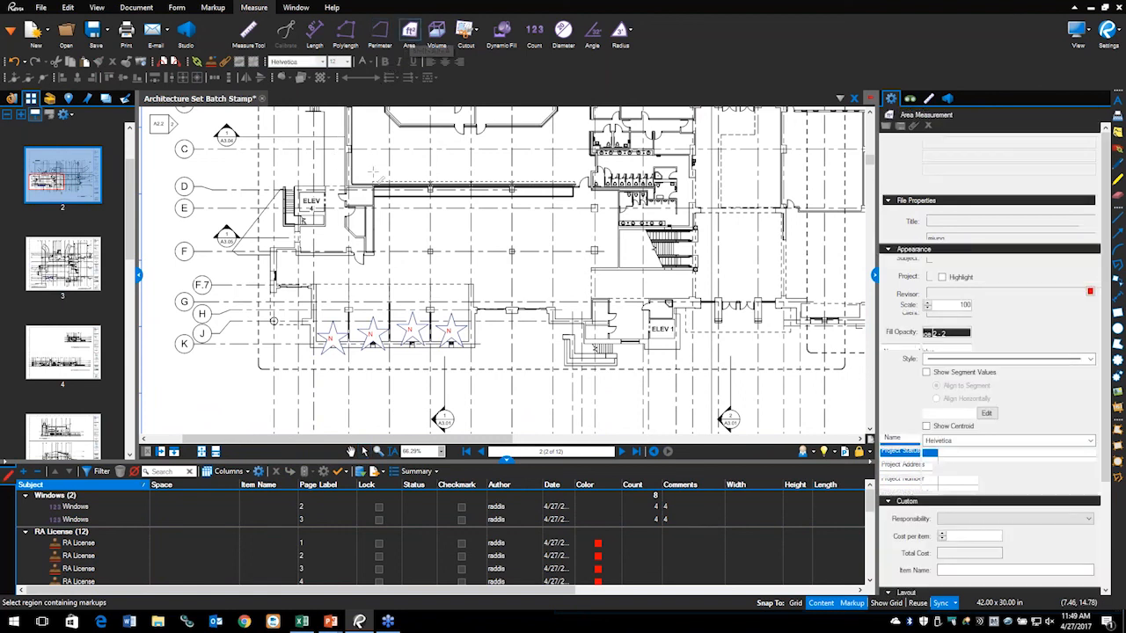
pyautogui.moveTo(446, 270); pyautogui.dragTo(591, 321)
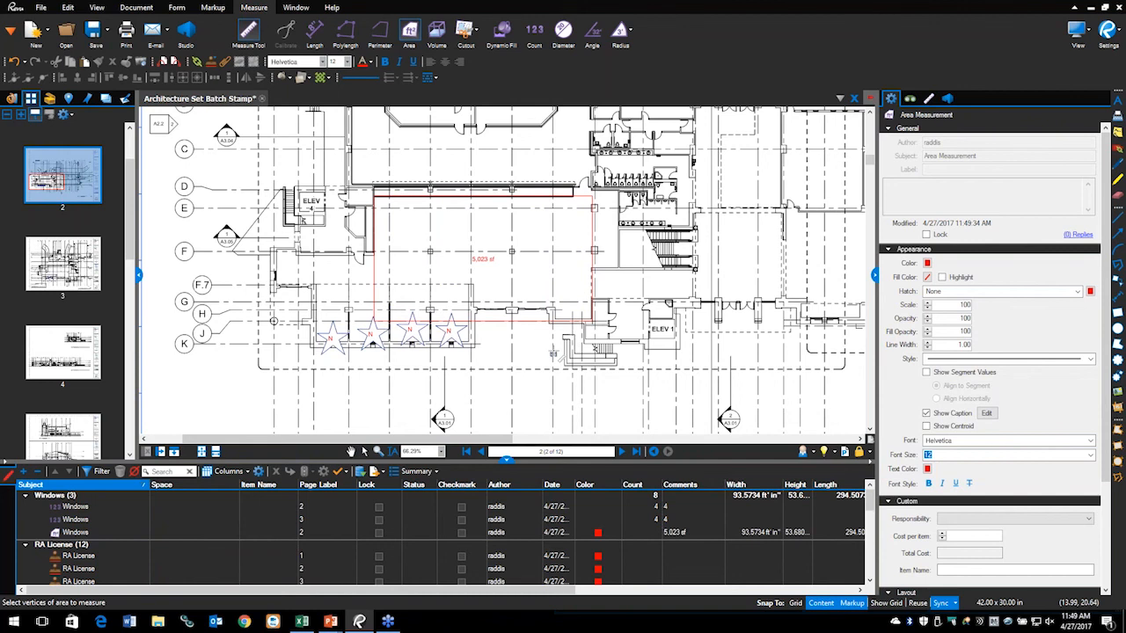
pyautogui.press('Escape')
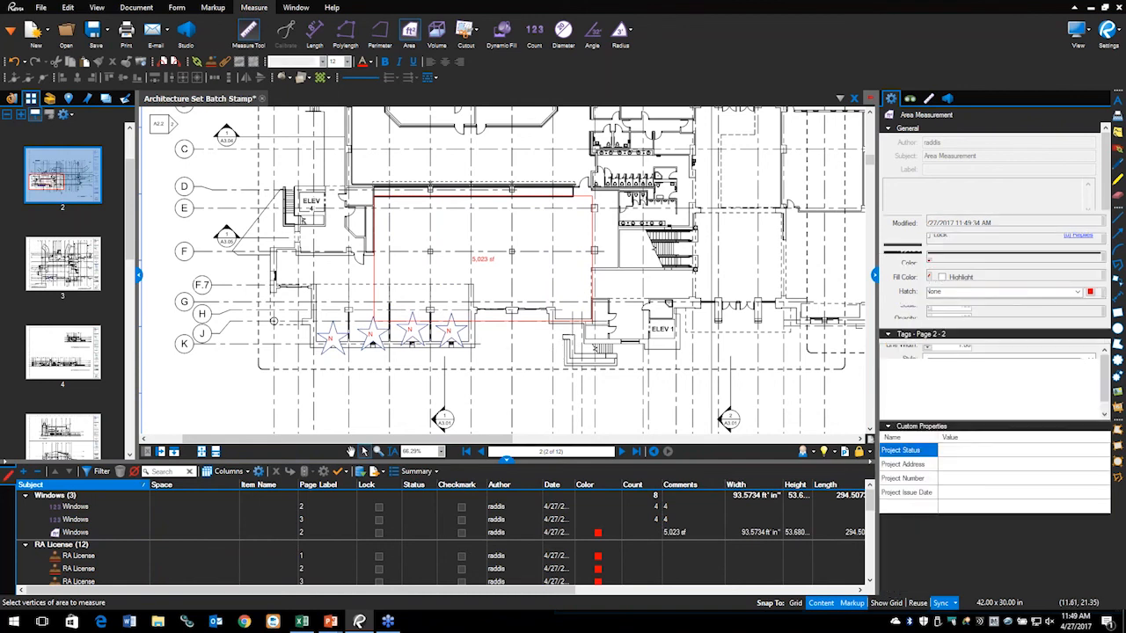
pyautogui.click(482, 264)
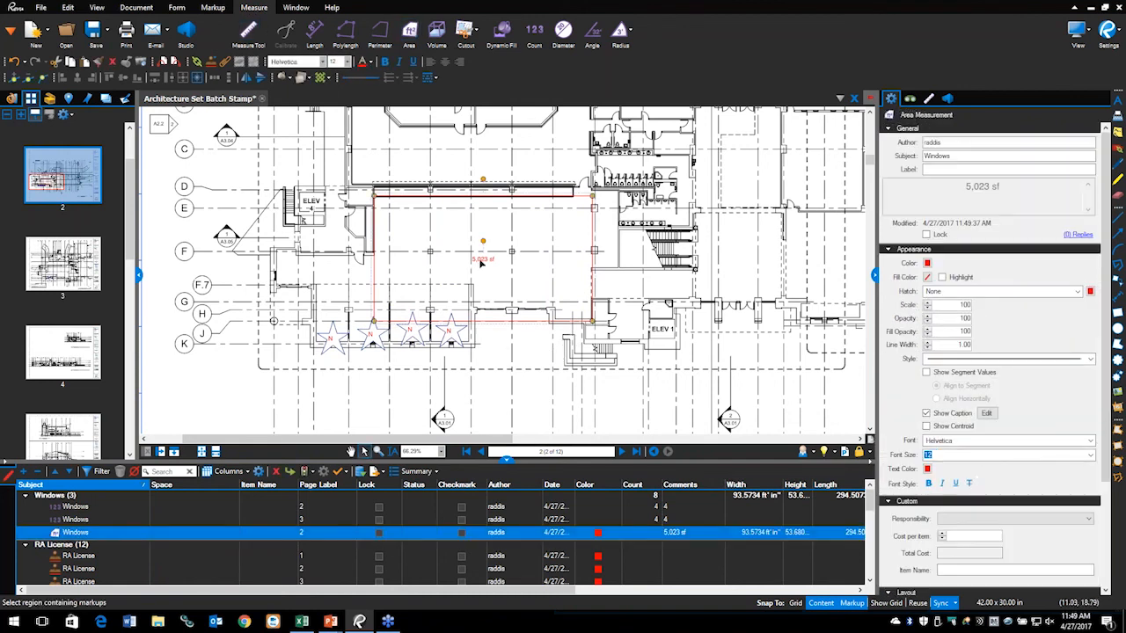
# Step: Attach 360 Photo.jpg from Bluebeam 2017 > Imperial Reseller Demo Documents_2017 > Images to the area markup
pyautogui.rightClick(482, 264)
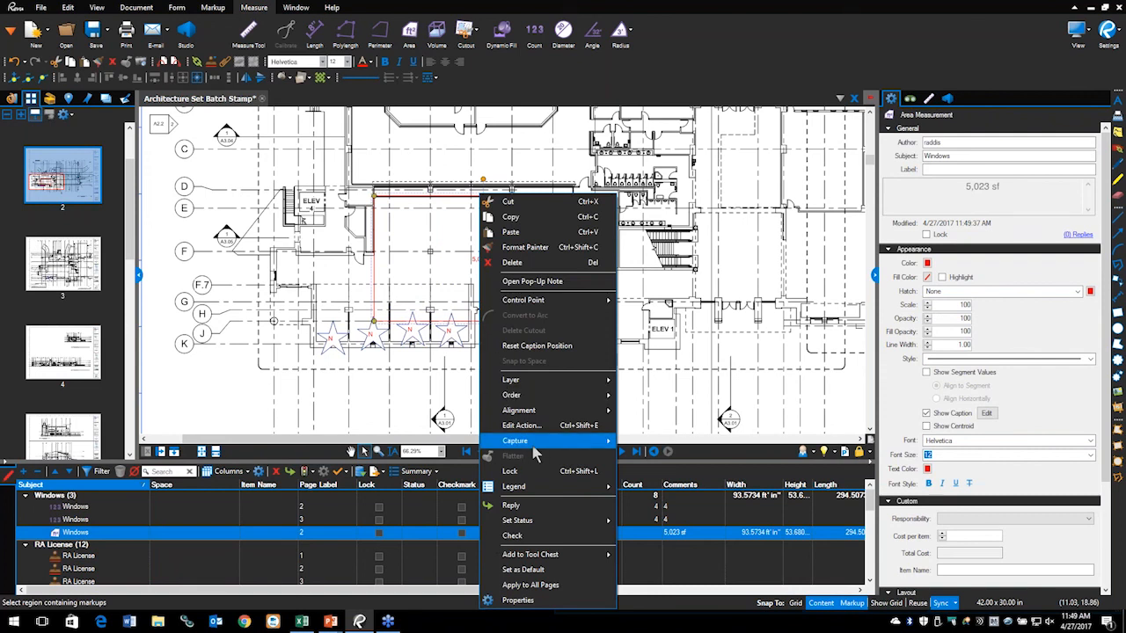
pyautogui.moveTo(533, 447)
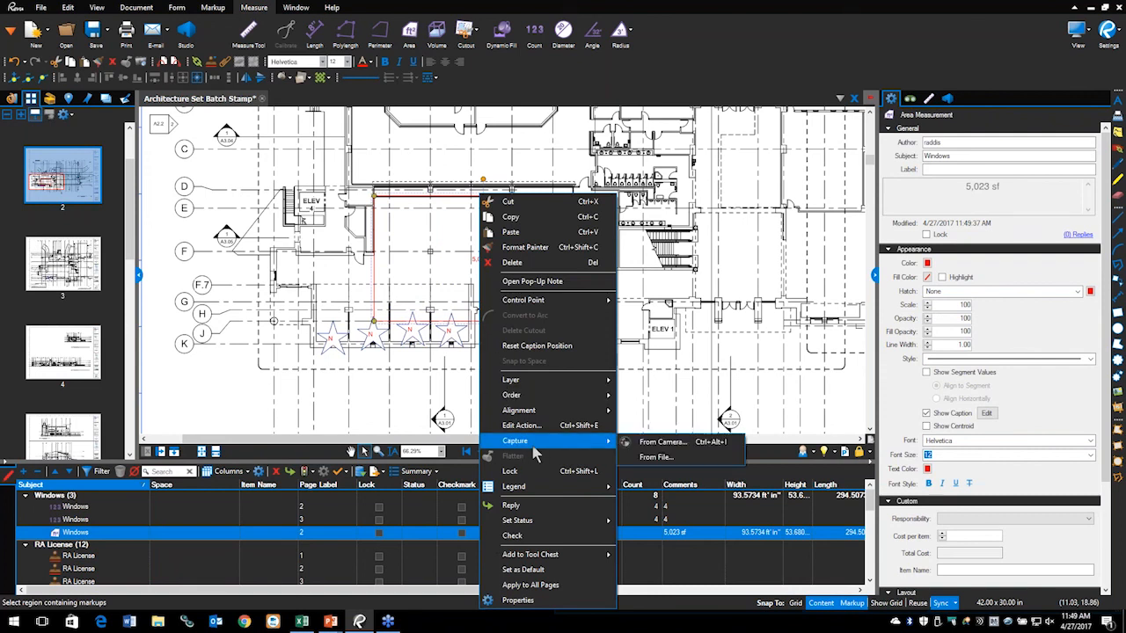
pyautogui.click(651, 457)
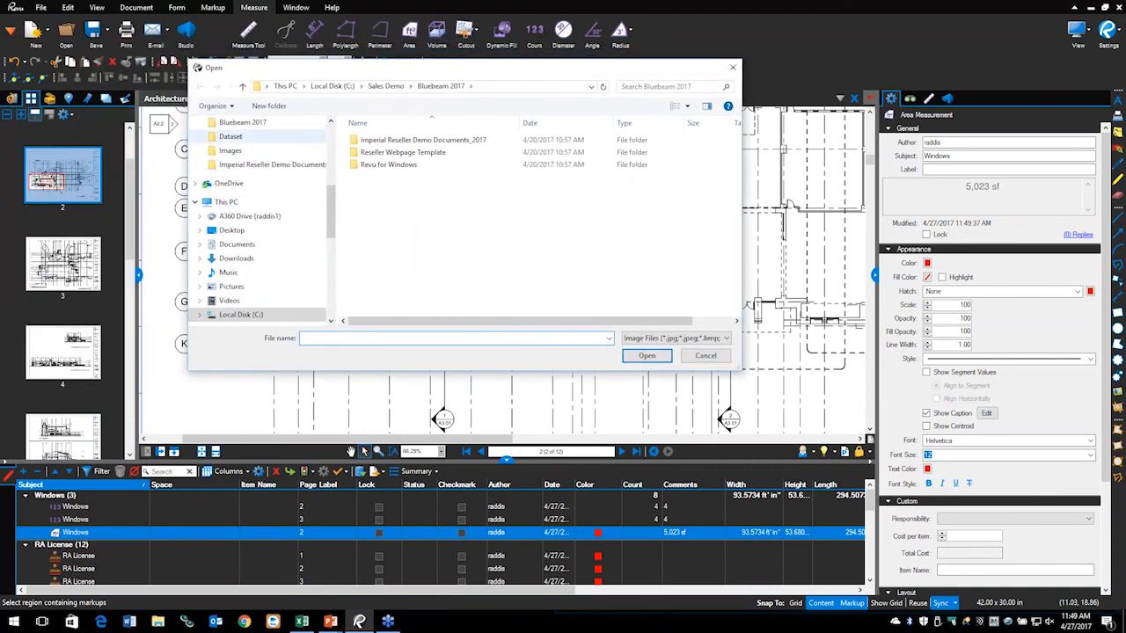
pyautogui.click(242, 122)
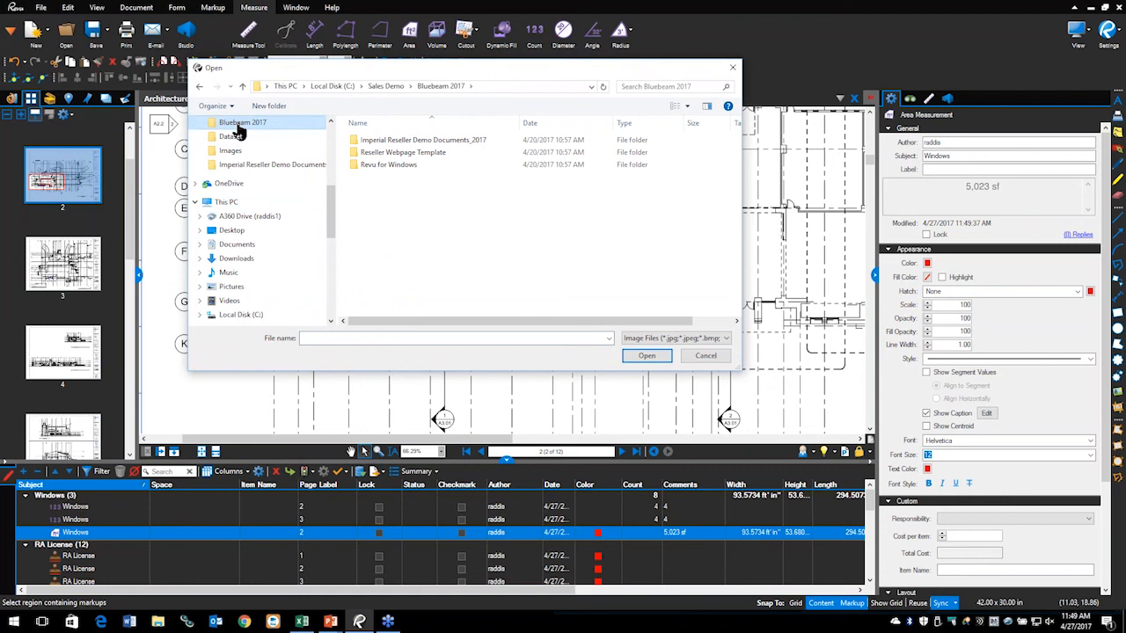
pyautogui.doubleClick(383, 142)
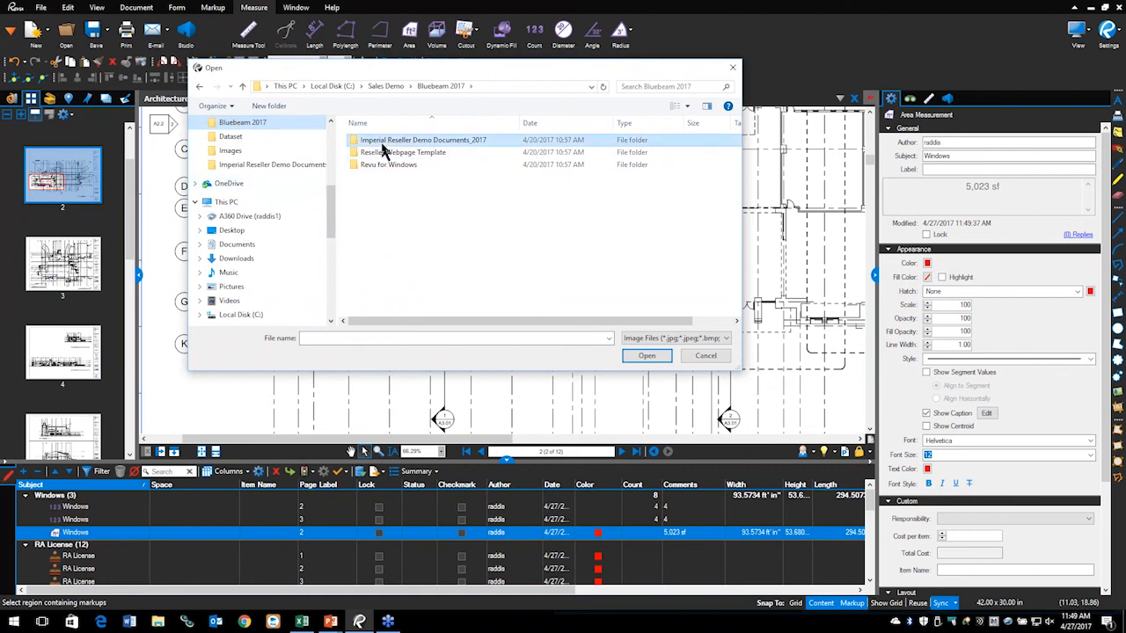
pyautogui.doubleClick(372, 190)
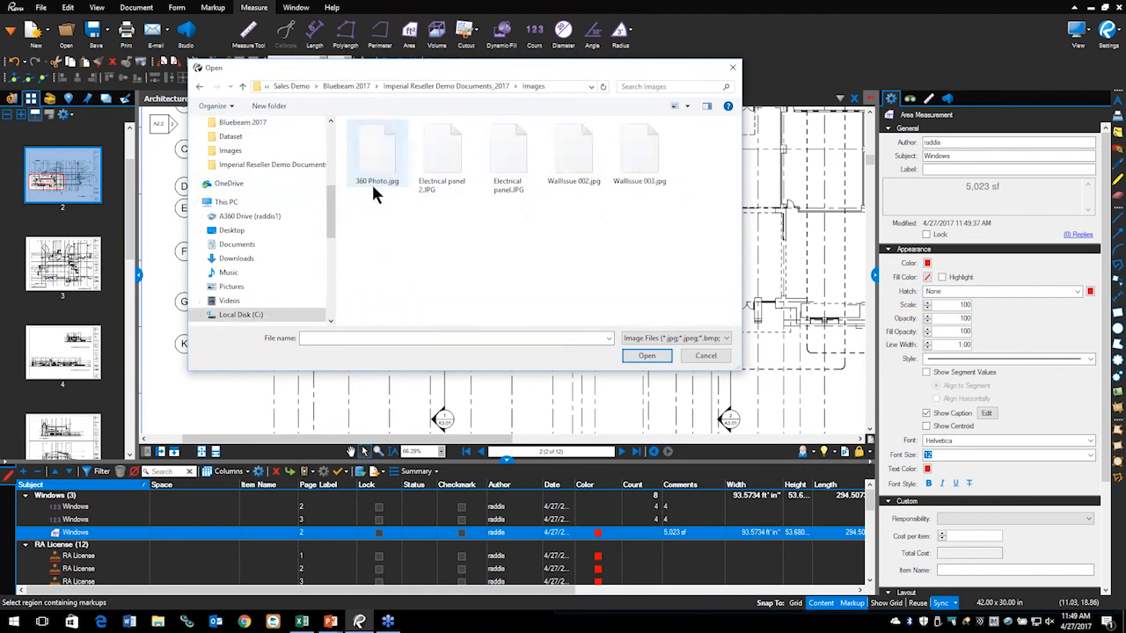
pyautogui.click(378, 174)
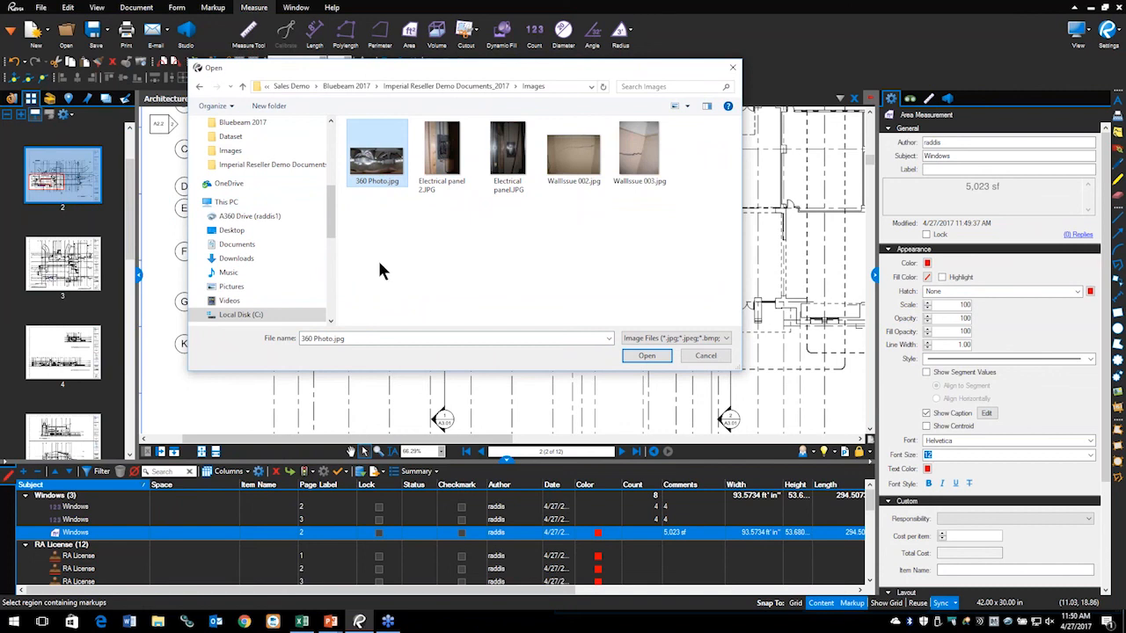
pyautogui.click(644, 359)
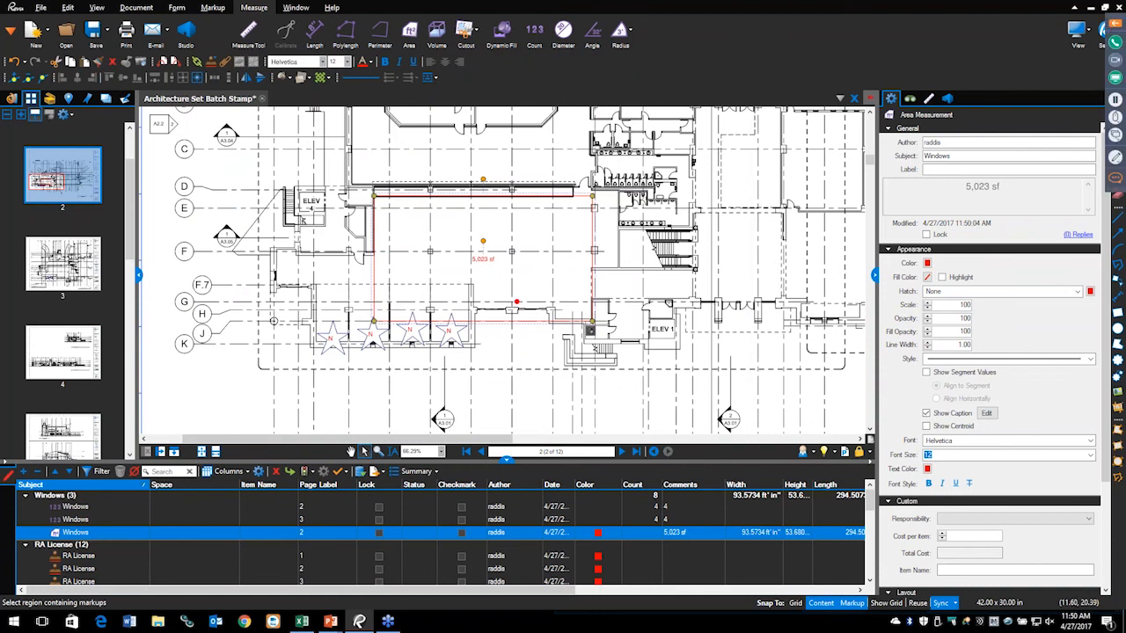
pyautogui.moveTo(607, 321)
pyautogui.mouseDown()
pyautogui.moveTo(577, 318)
pyautogui.moveTo(585, 350)
pyautogui.moveTo(617, 331)
pyautogui.moveTo(602, 302)
pyautogui.mouseUp()
pyautogui.moveTo(564, 365)
pyautogui.mouseDown()
pyautogui.moveTo(582, 365)
pyautogui.moveTo(513, 413)
pyautogui.moveTo(509, 405)
pyautogui.mouseUp()
pyautogui.press('Escape')
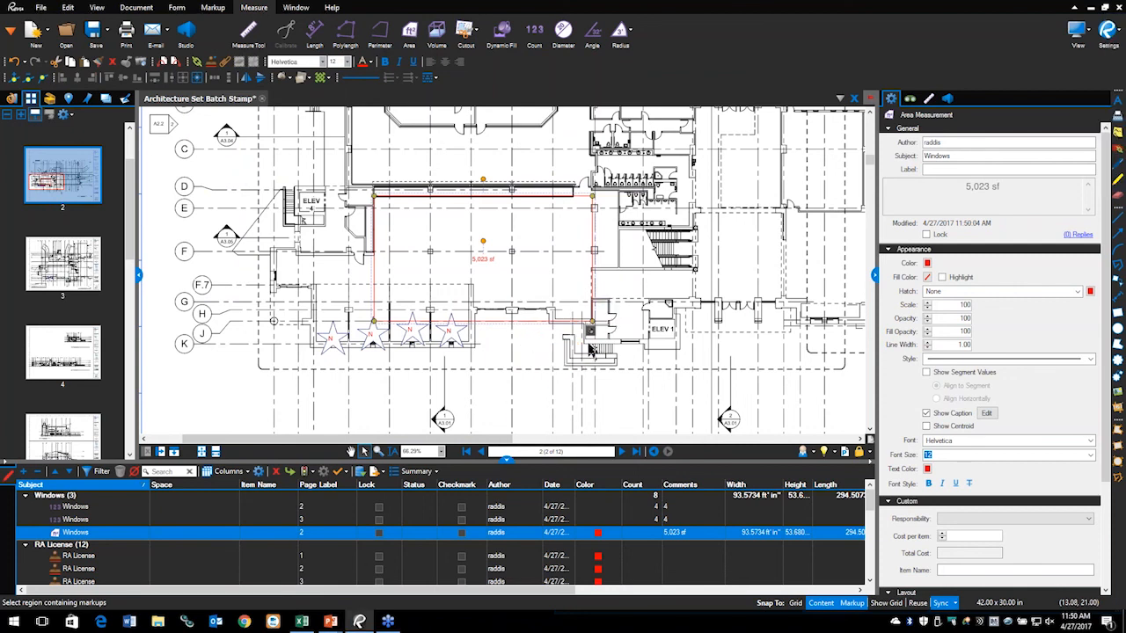
pyautogui.click(591, 333)
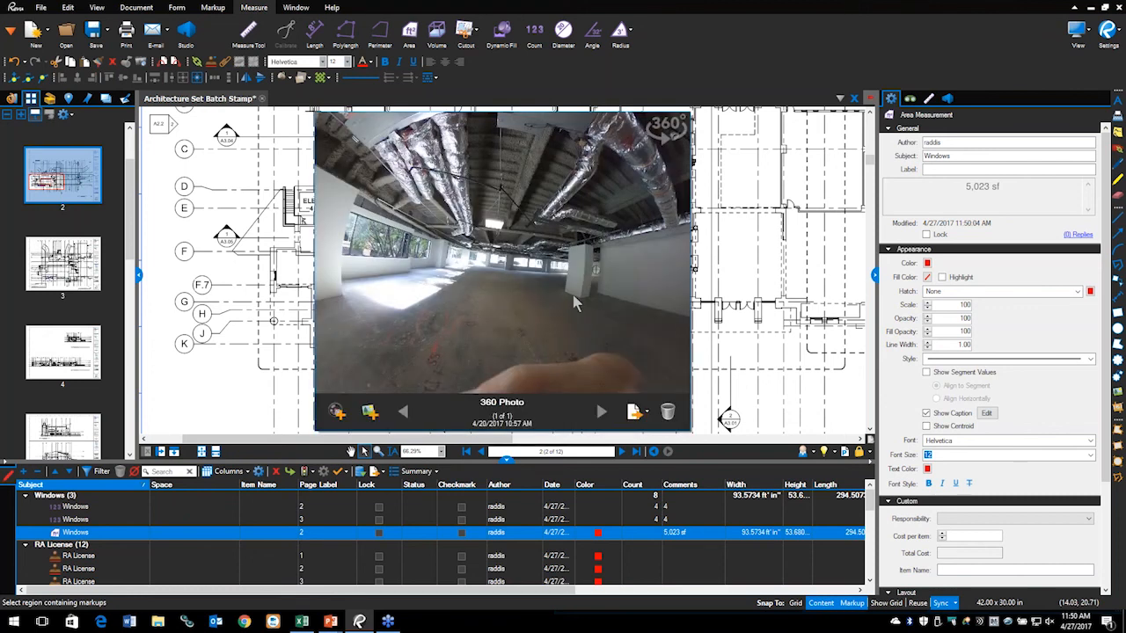
pyautogui.moveTo(511, 292); pyautogui.dragTo(494, 349)
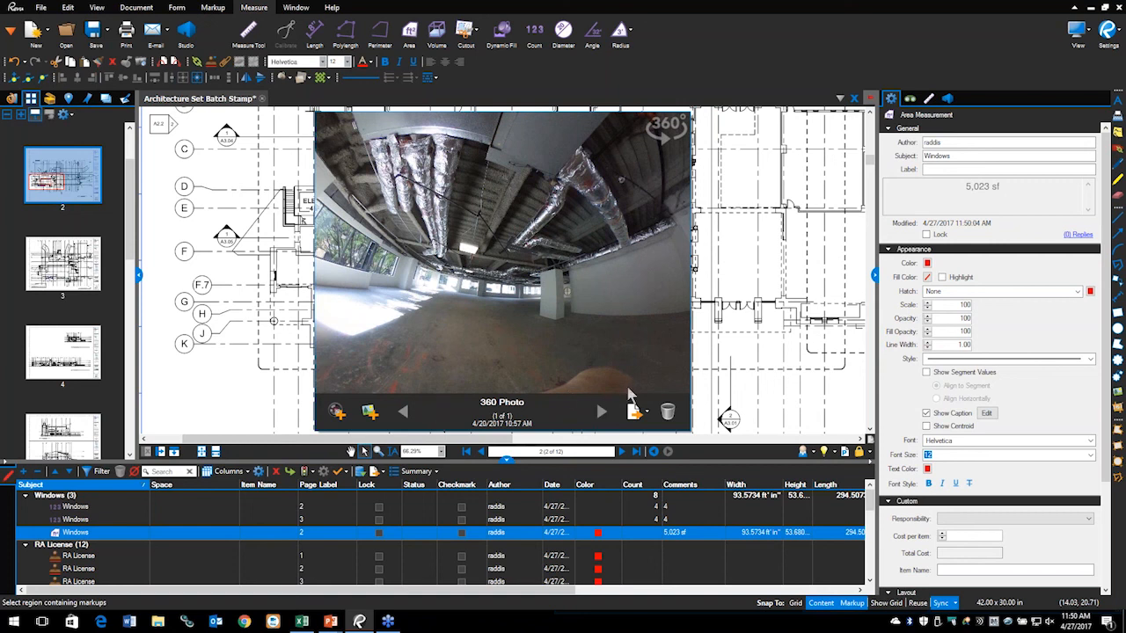
pyautogui.click(727, 255)
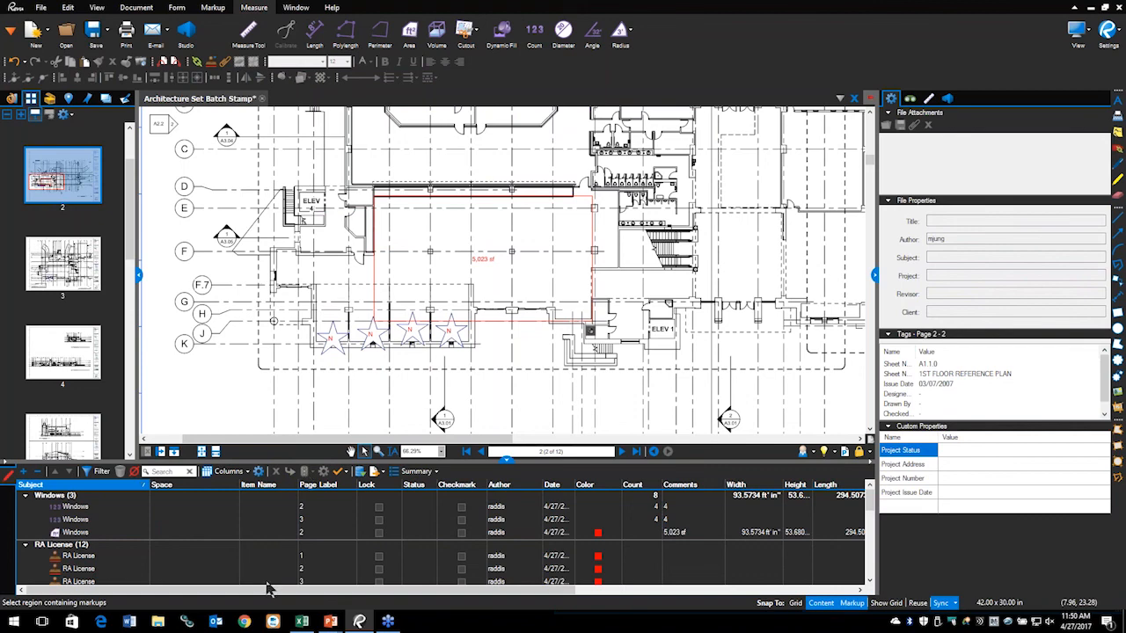
pyautogui.hotkey('alt', 'Tab')
# Step: Advance the slide show to the Revu 2017 Enhancements slide on 3D PDF and plugin features
pyautogui.press('Right')
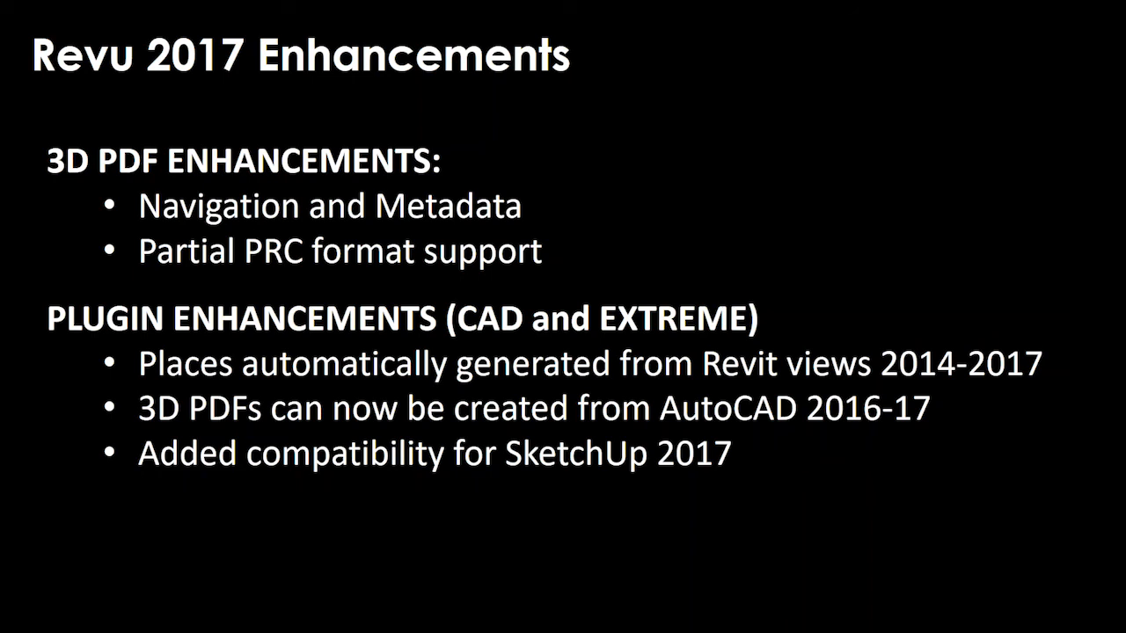
# Step: Close the floor plan document in Revu without saving changes
pyautogui.hotkey('alt', 'Tab')
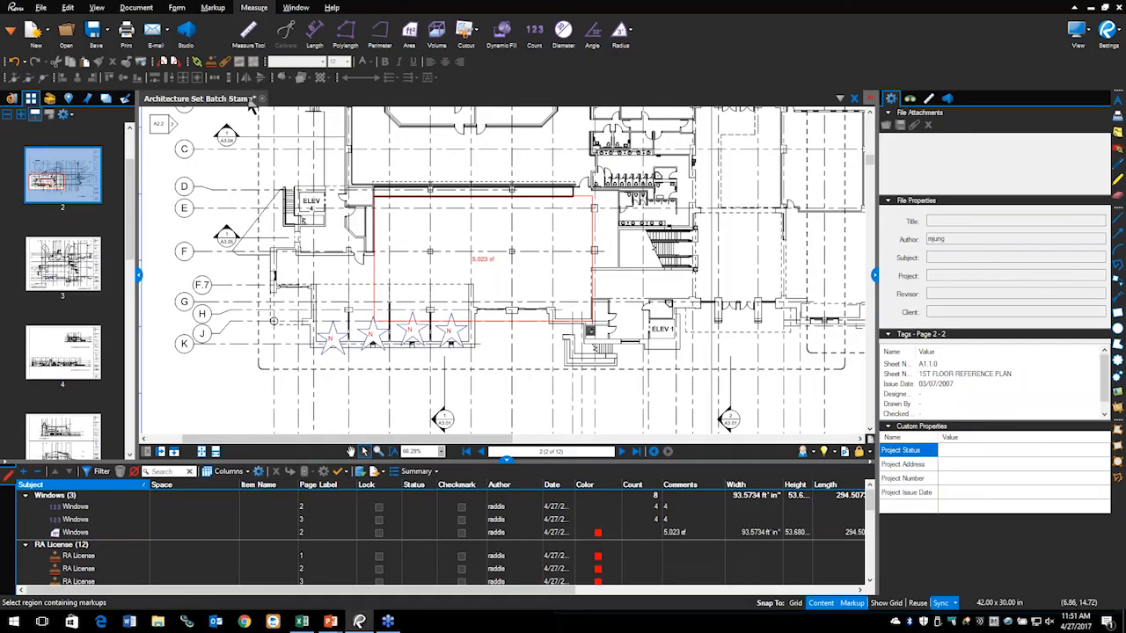
pyautogui.click(263, 99)
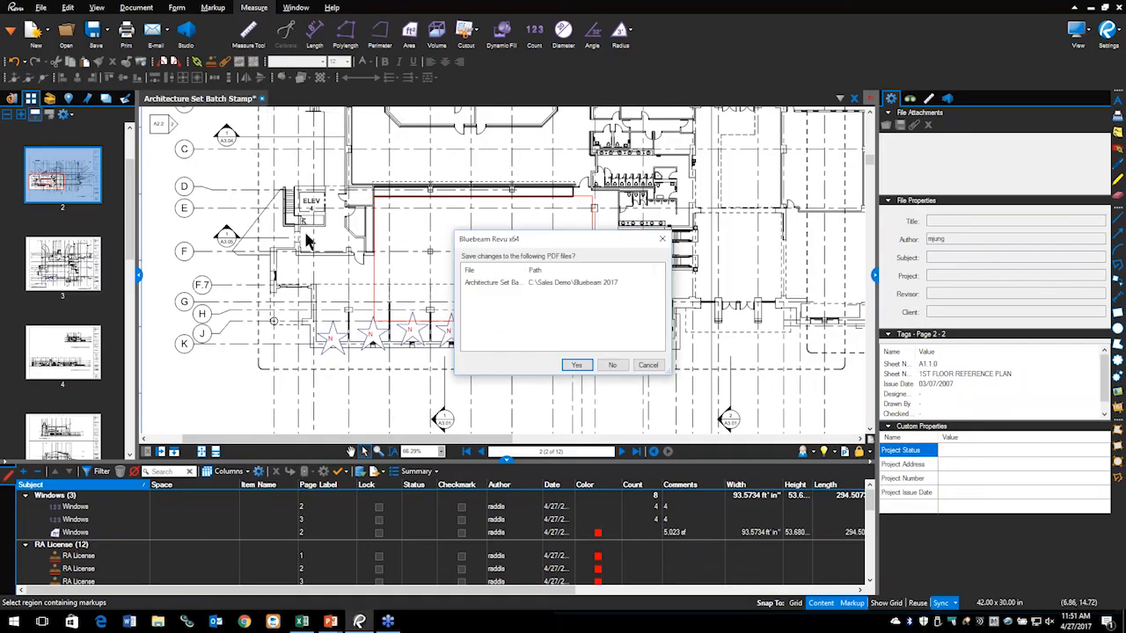
pyautogui.click(615, 369)
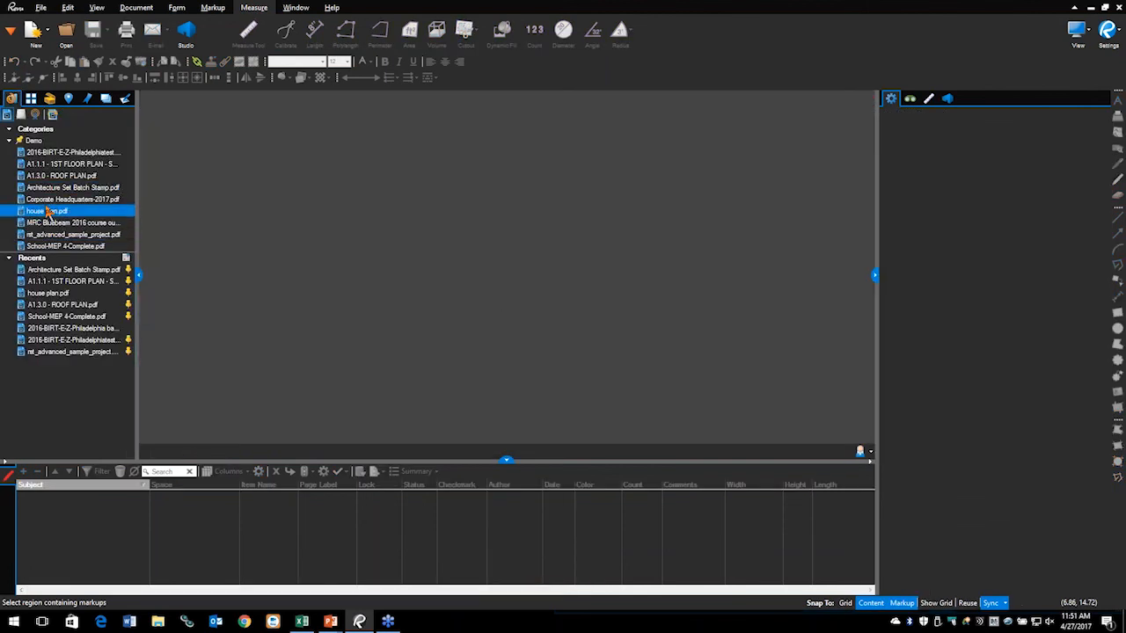
# Step: Open Corporate Headquarters-2017.pdf and orbit the 3D building model to a new angle
pyautogui.click(51, 200)
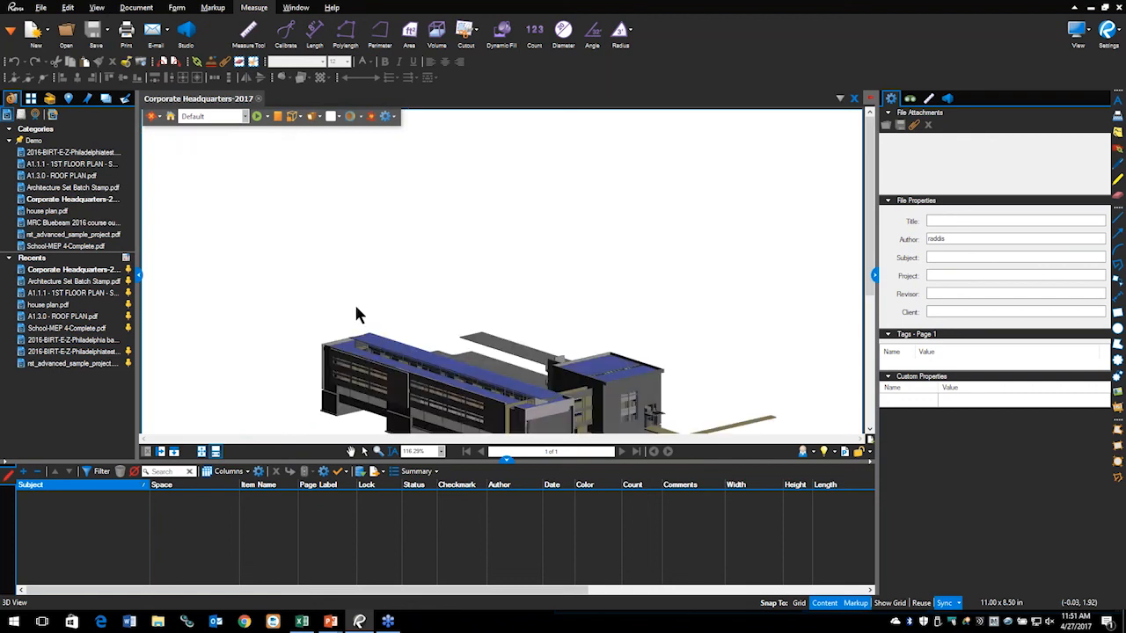
pyautogui.moveTo(446, 308); pyautogui.dragTo(453, 230)
pyautogui.scroll(2, 453, 231)
pyautogui.moveTo(452, 232); pyautogui.dragTo(453, 245)
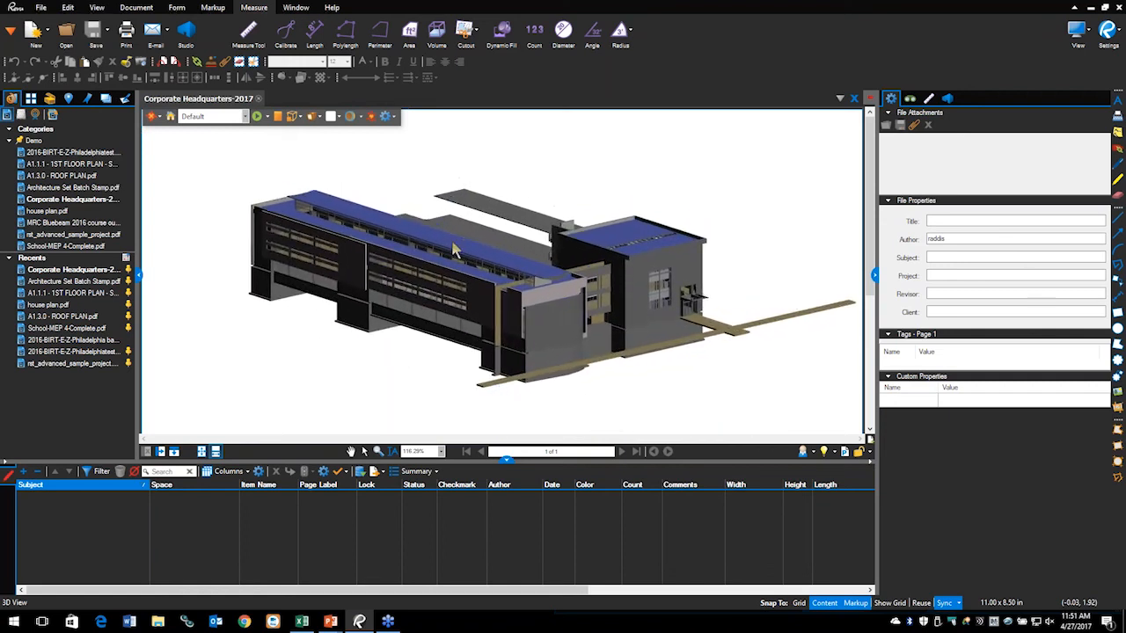
# Step: Hide the Markups list below the 3D model
pyautogui.click(9, 485)
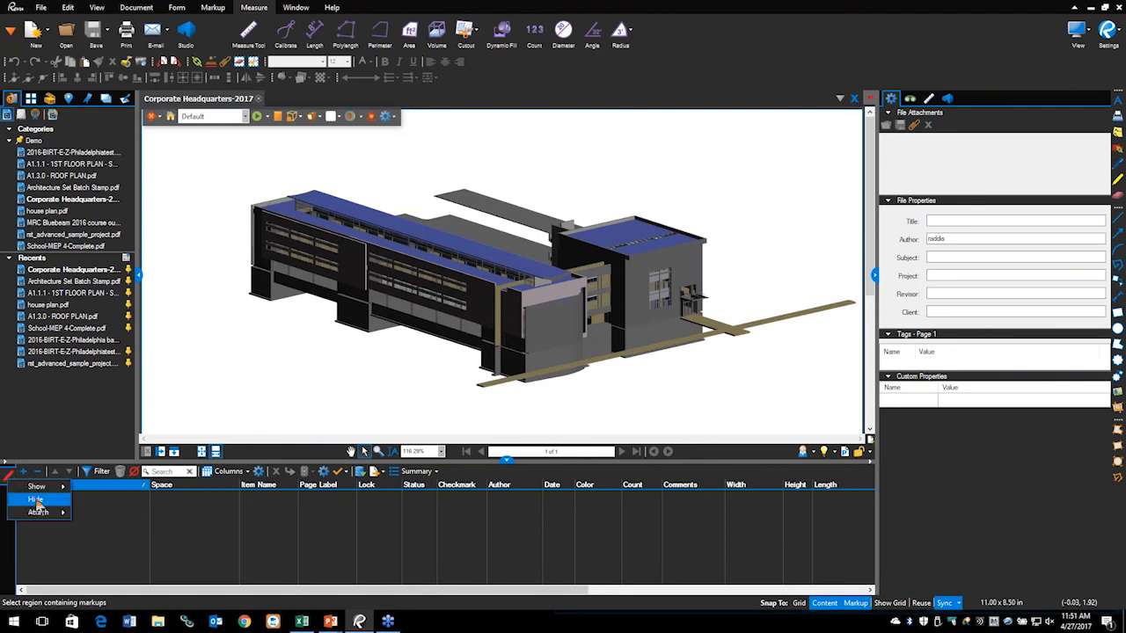
pyautogui.click(40, 499)
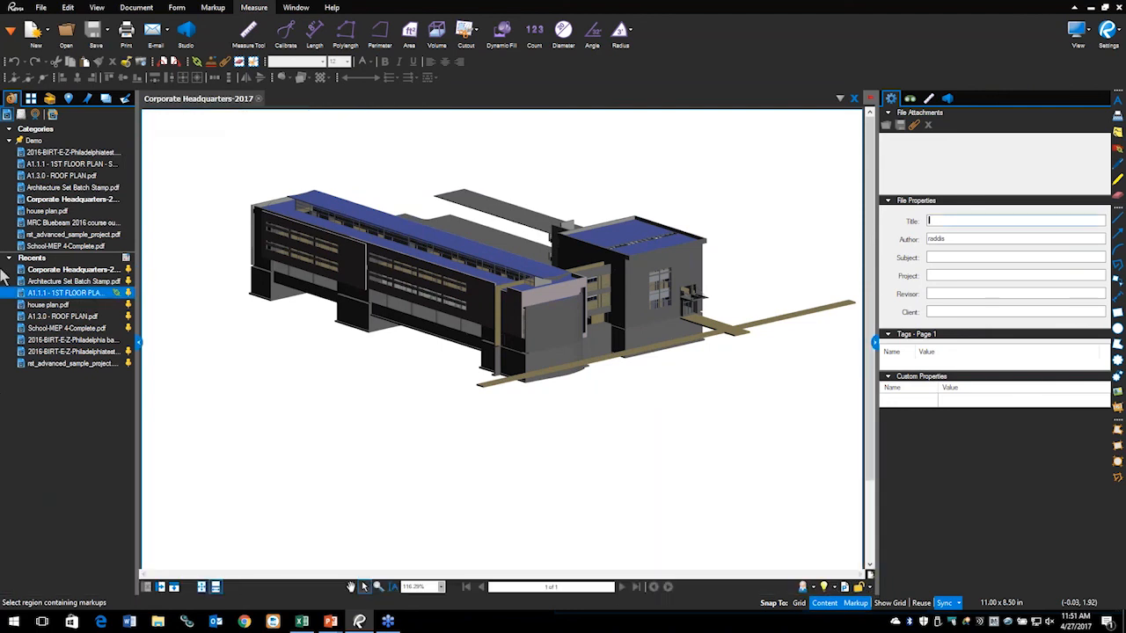
pyautogui.click(10, 34)
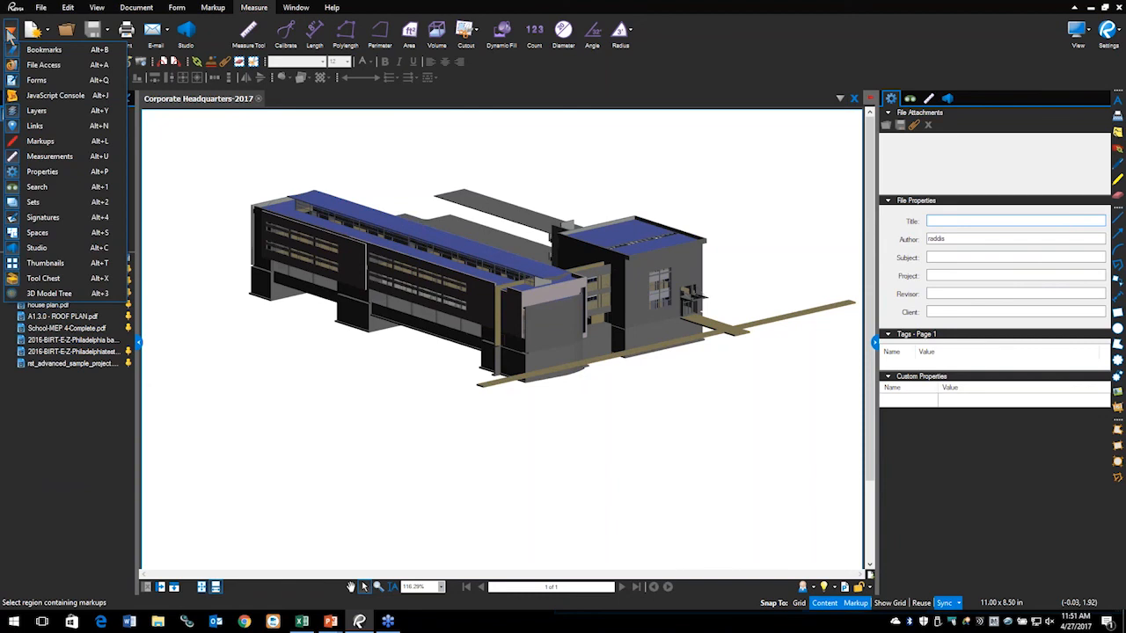
# Step: Show the 3D Model Tree and zoom to the 36" x 84" door 14915 to view its properties
pyautogui.click(44, 293)
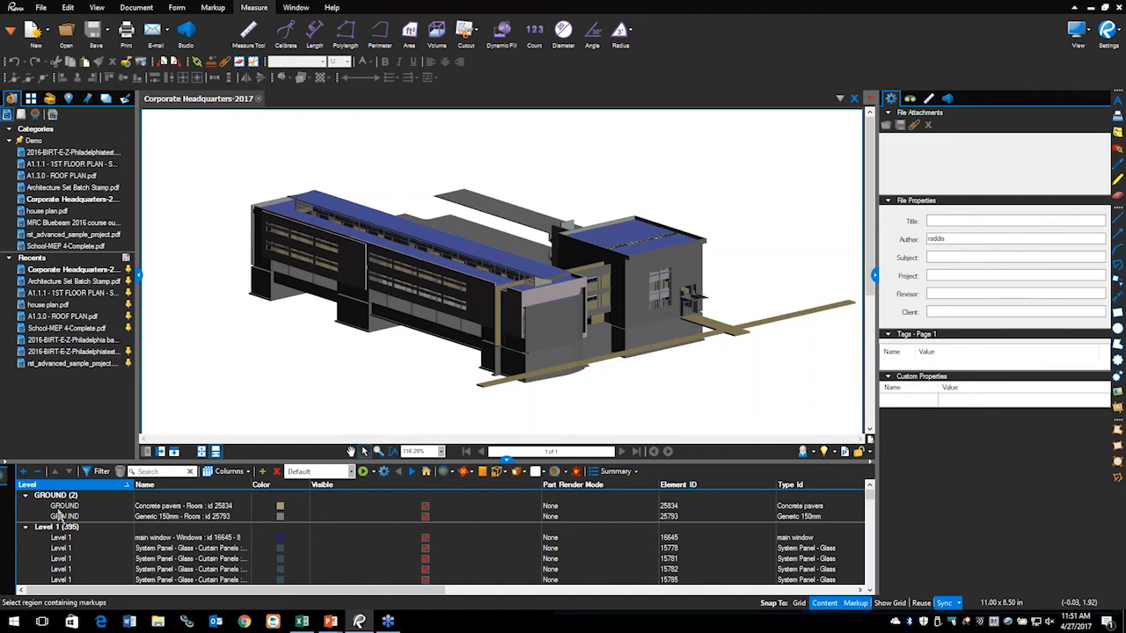
pyautogui.scroll(-8, 60, 518)
pyautogui.scroll(-5, 61, 541)
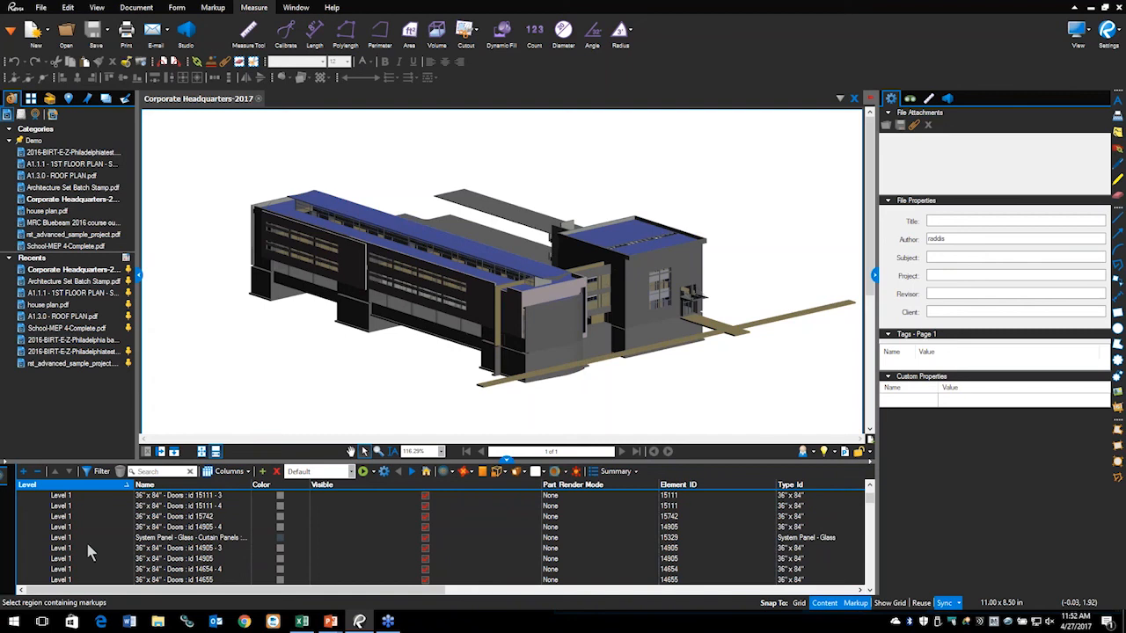
pyautogui.scroll(-5, 87, 552)
pyautogui.scroll(5, 88, 545)
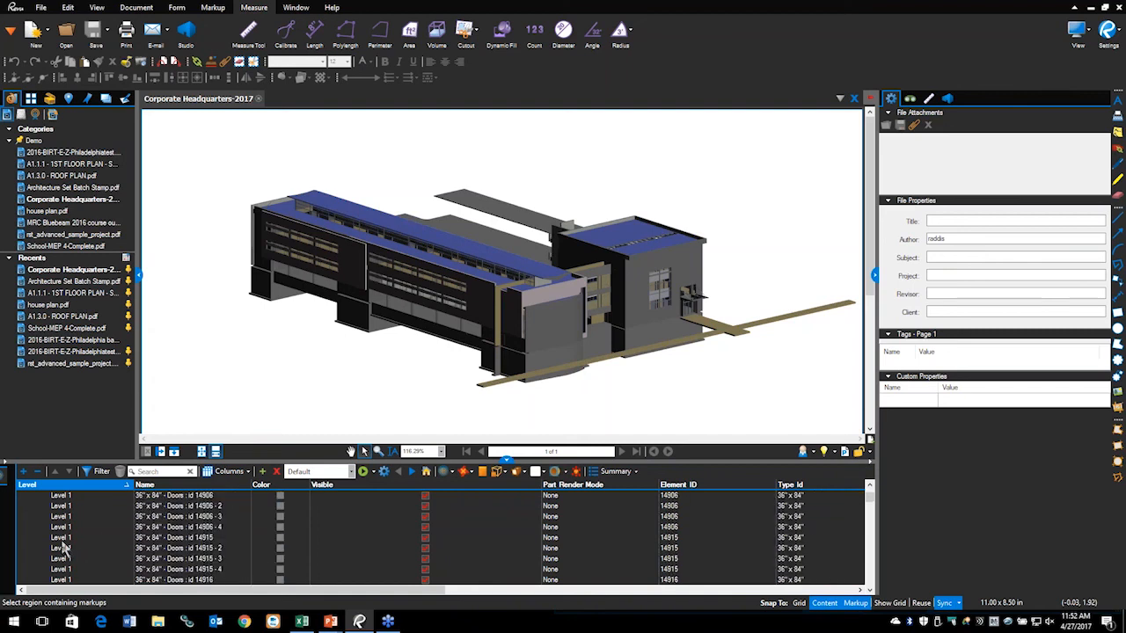
pyautogui.doubleClick(62, 539)
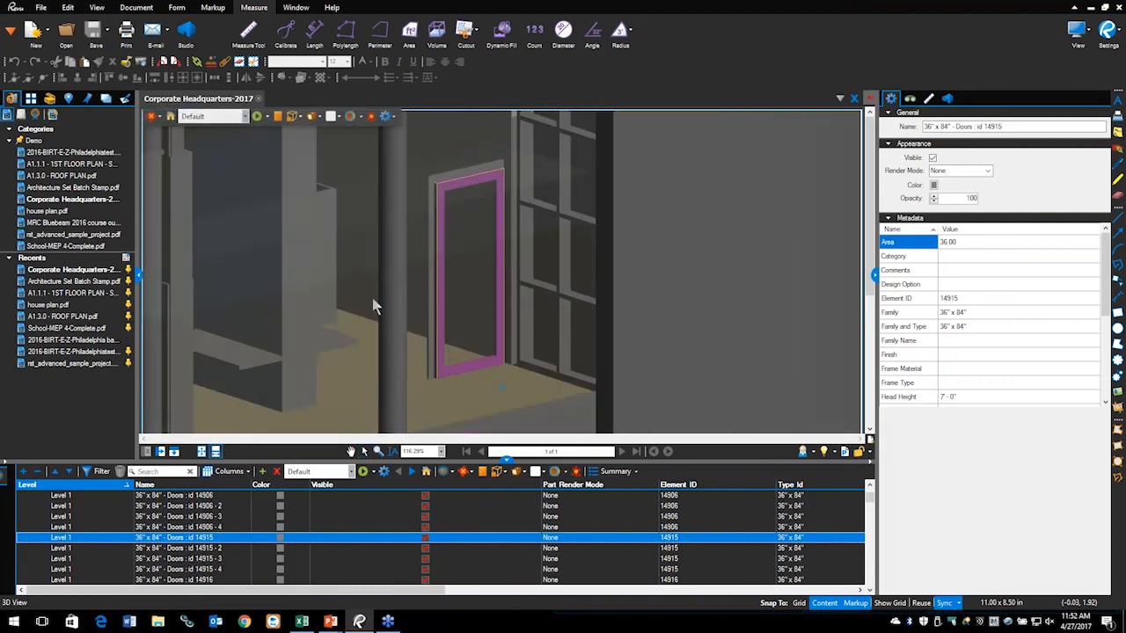
pyautogui.scroll(-8, 75, 576)
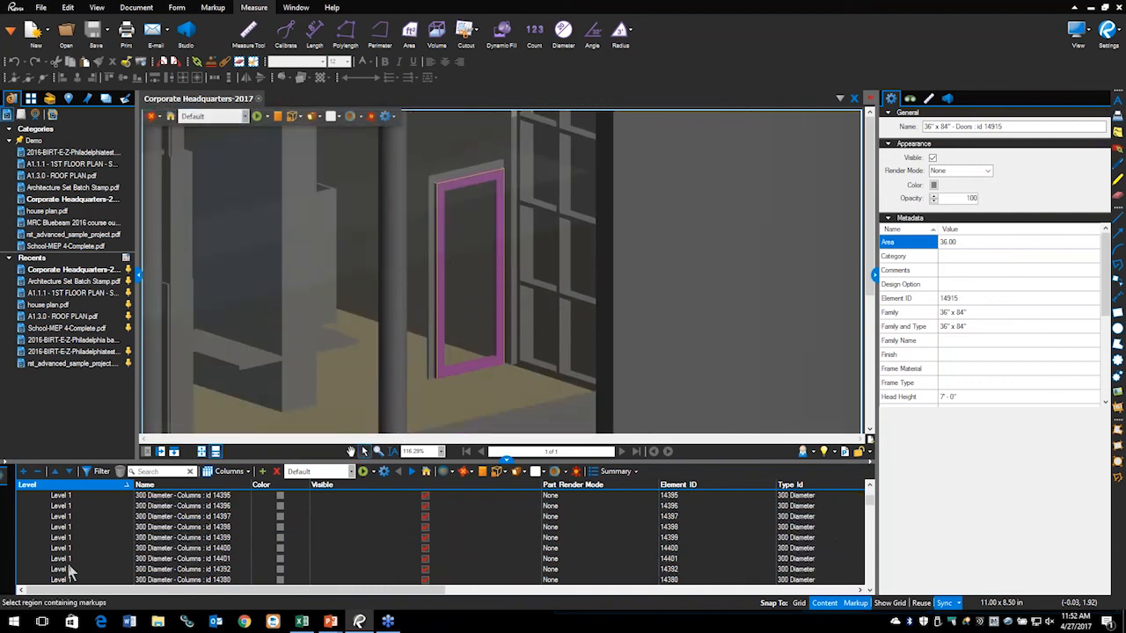
pyautogui.scroll(-10, 77, 563)
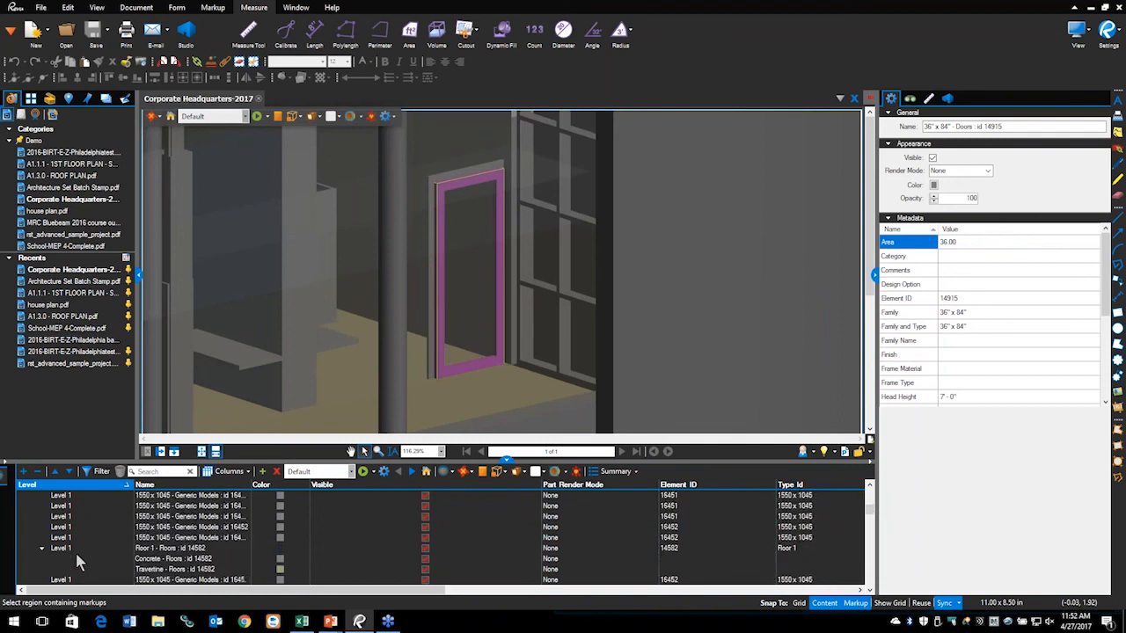
pyautogui.scroll(-8, 77, 563)
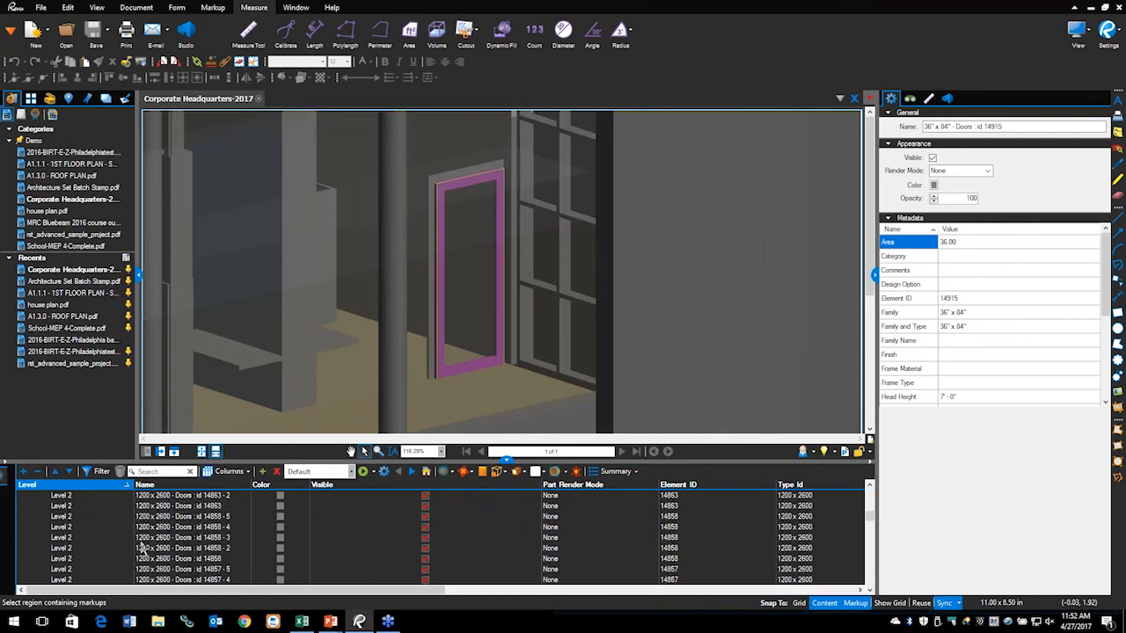
pyautogui.scroll(-3, 95, 546)
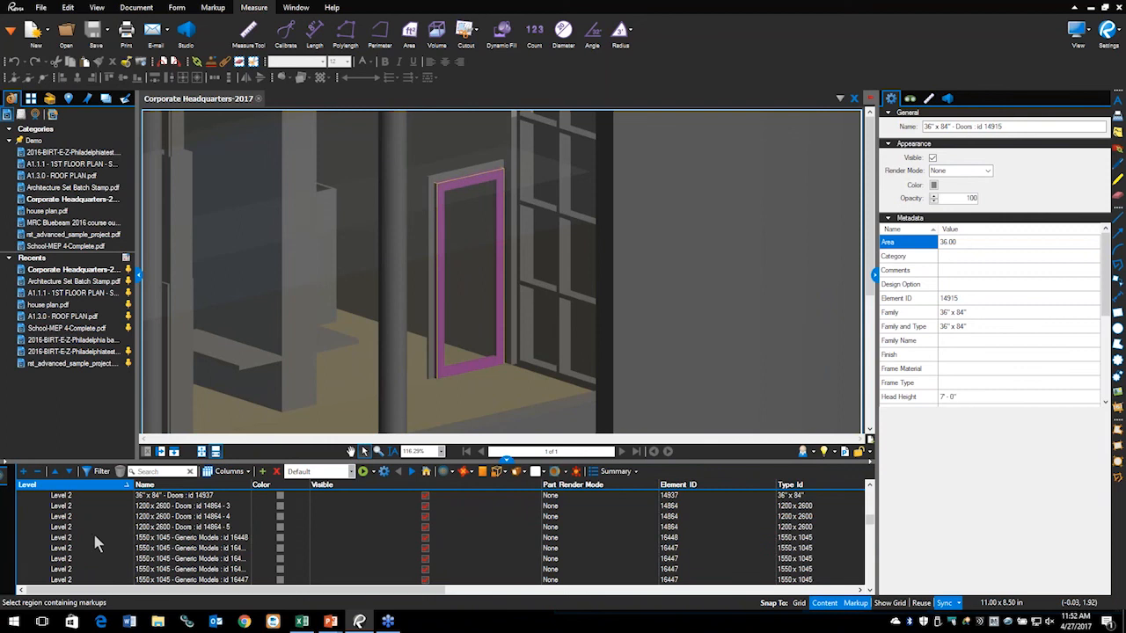
# Step: Colour Generic Models element 16447 (1550 x 1045) green and return to the Home view
pyautogui.click(57, 549)
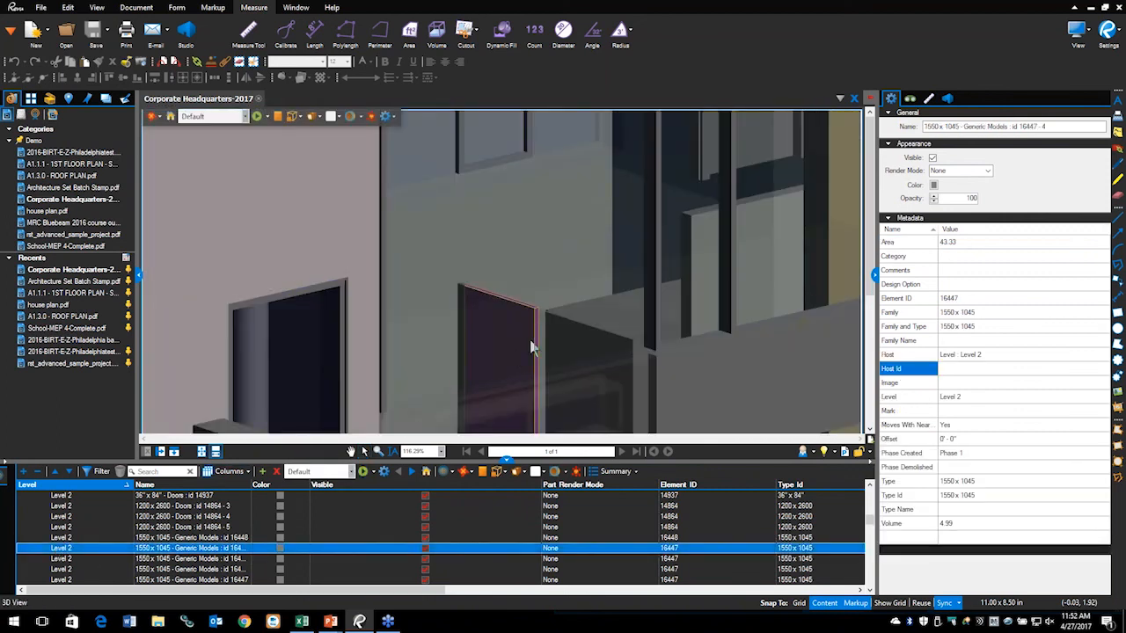
pyautogui.moveTo(530, 342); pyautogui.dragTo(488, 232)
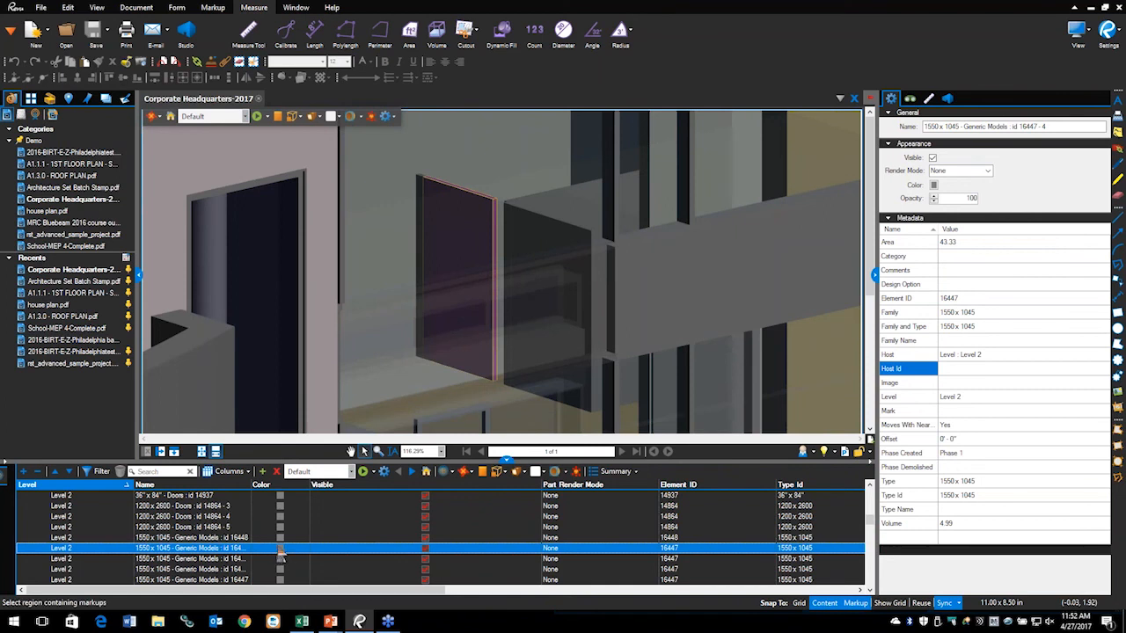
pyautogui.click(279, 550)
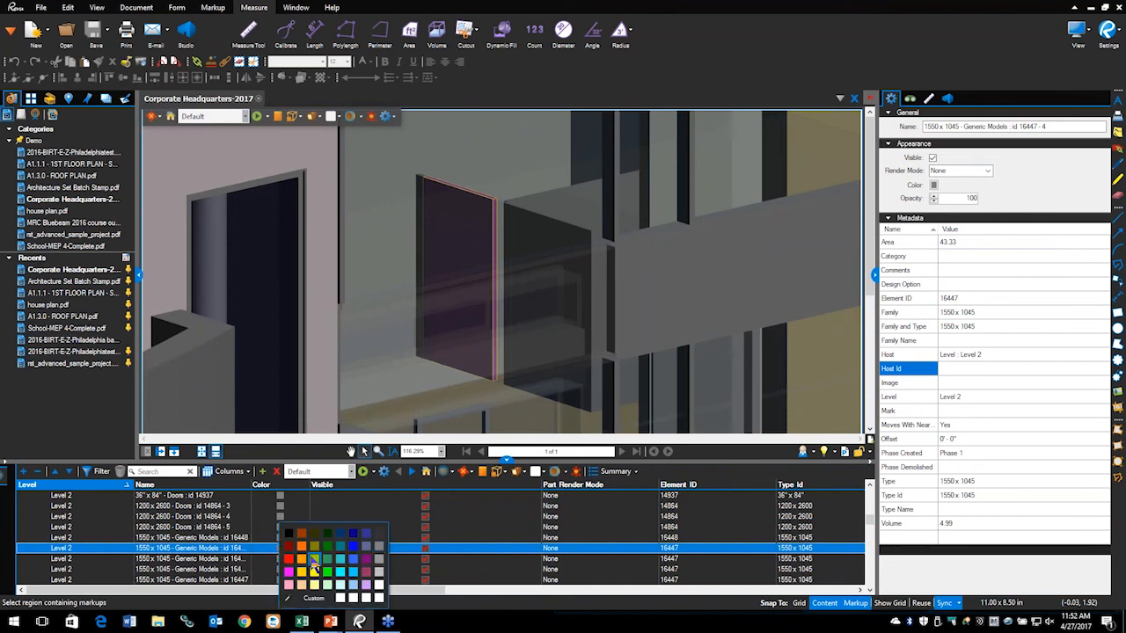
pyautogui.click(315, 564)
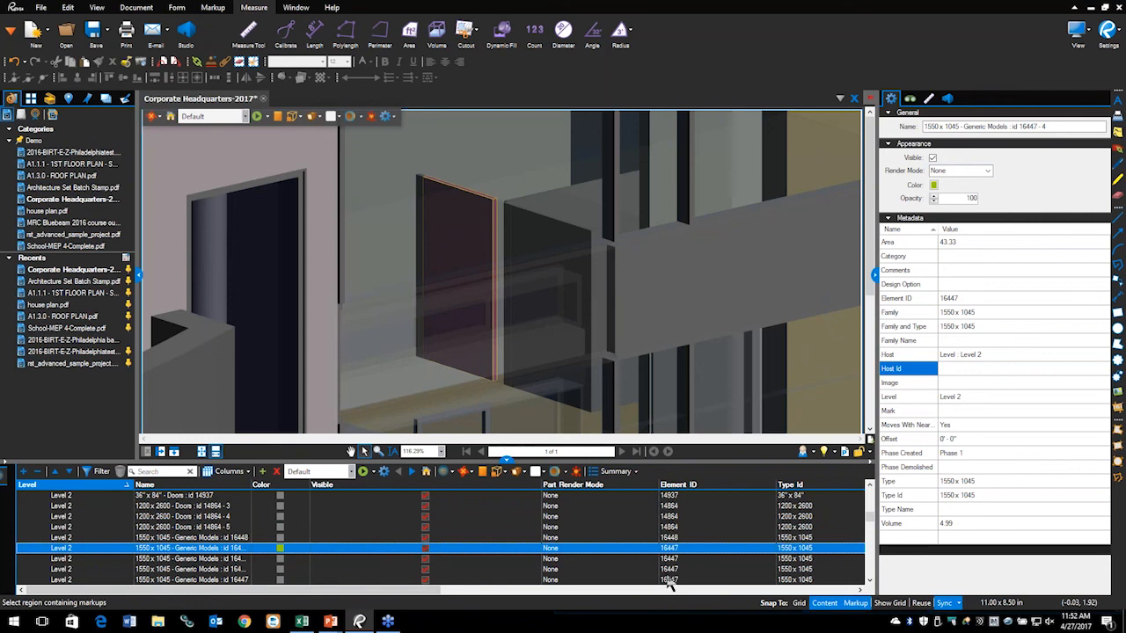
pyautogui.click(672, 590)
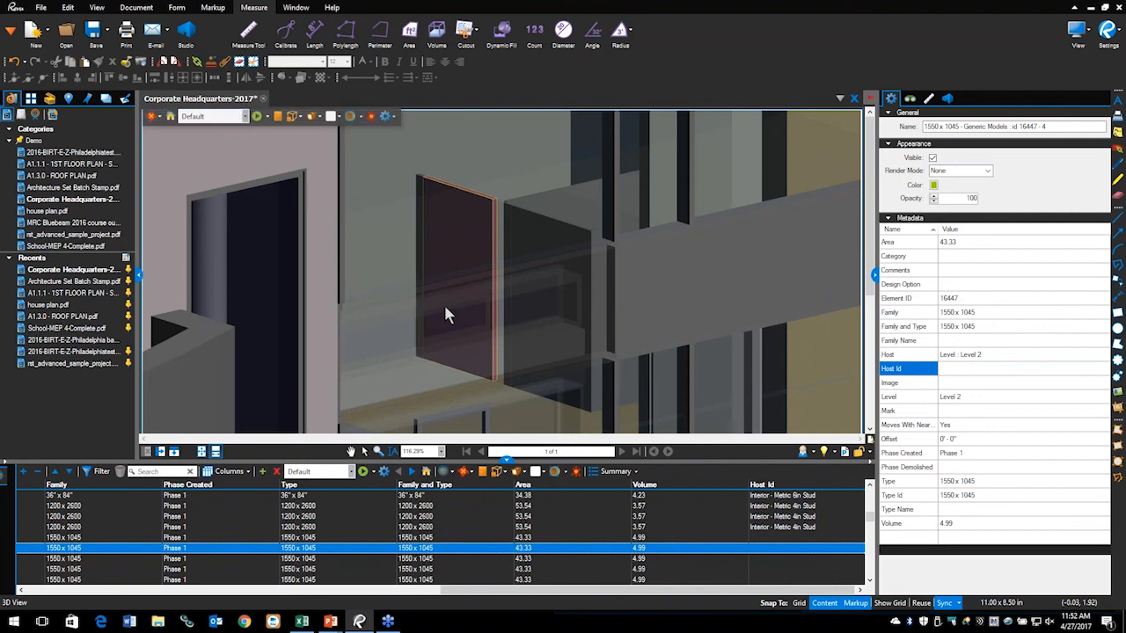
pyautogui.click(171, 118)
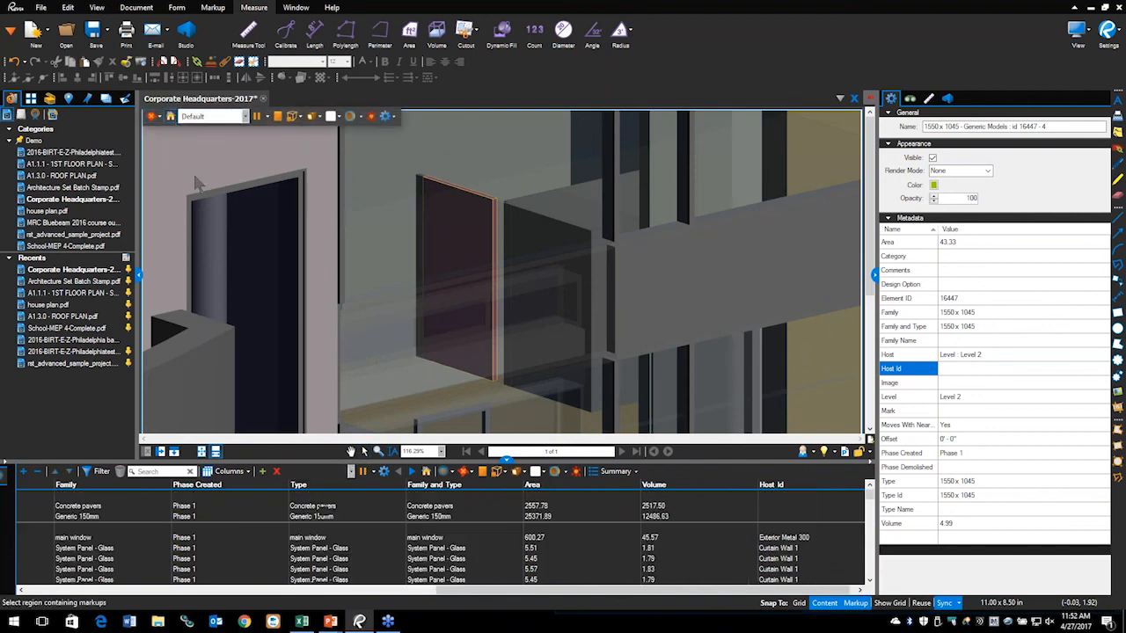